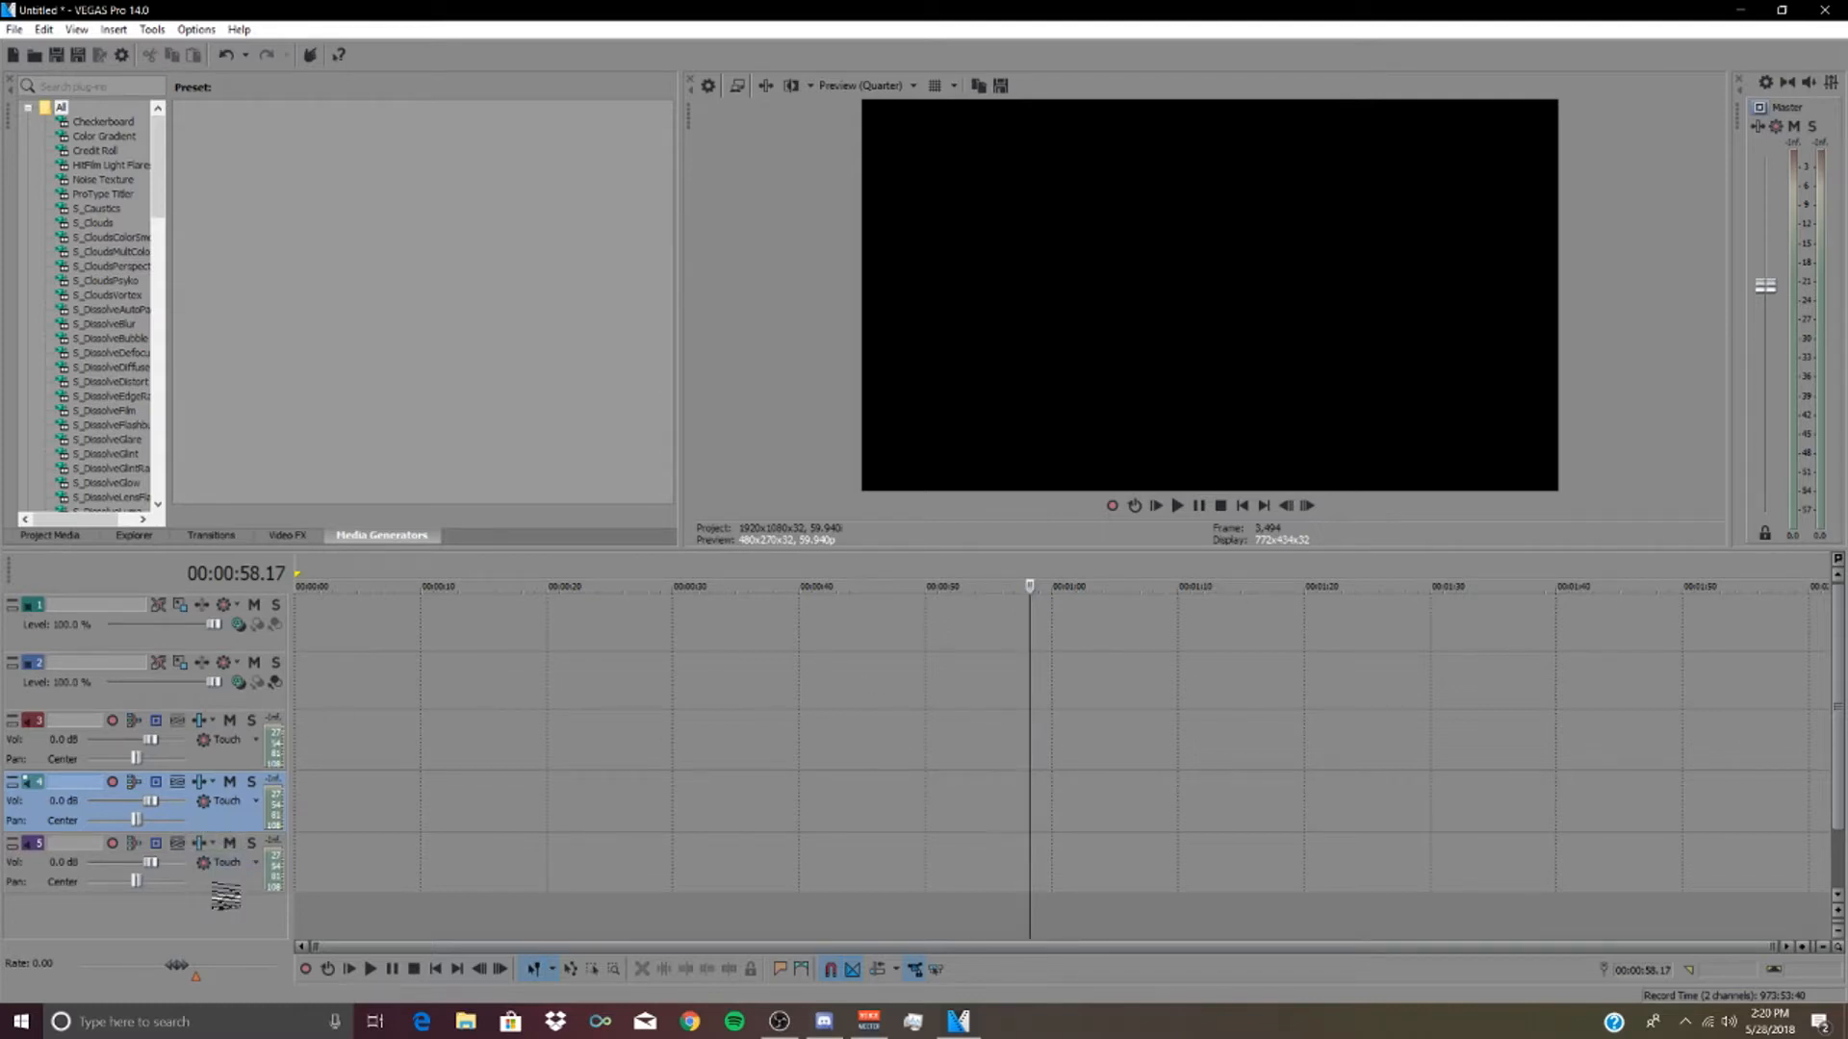
# - Select the fifth track and show the file Explorer for importing media
pyautogui.click(223, 885)
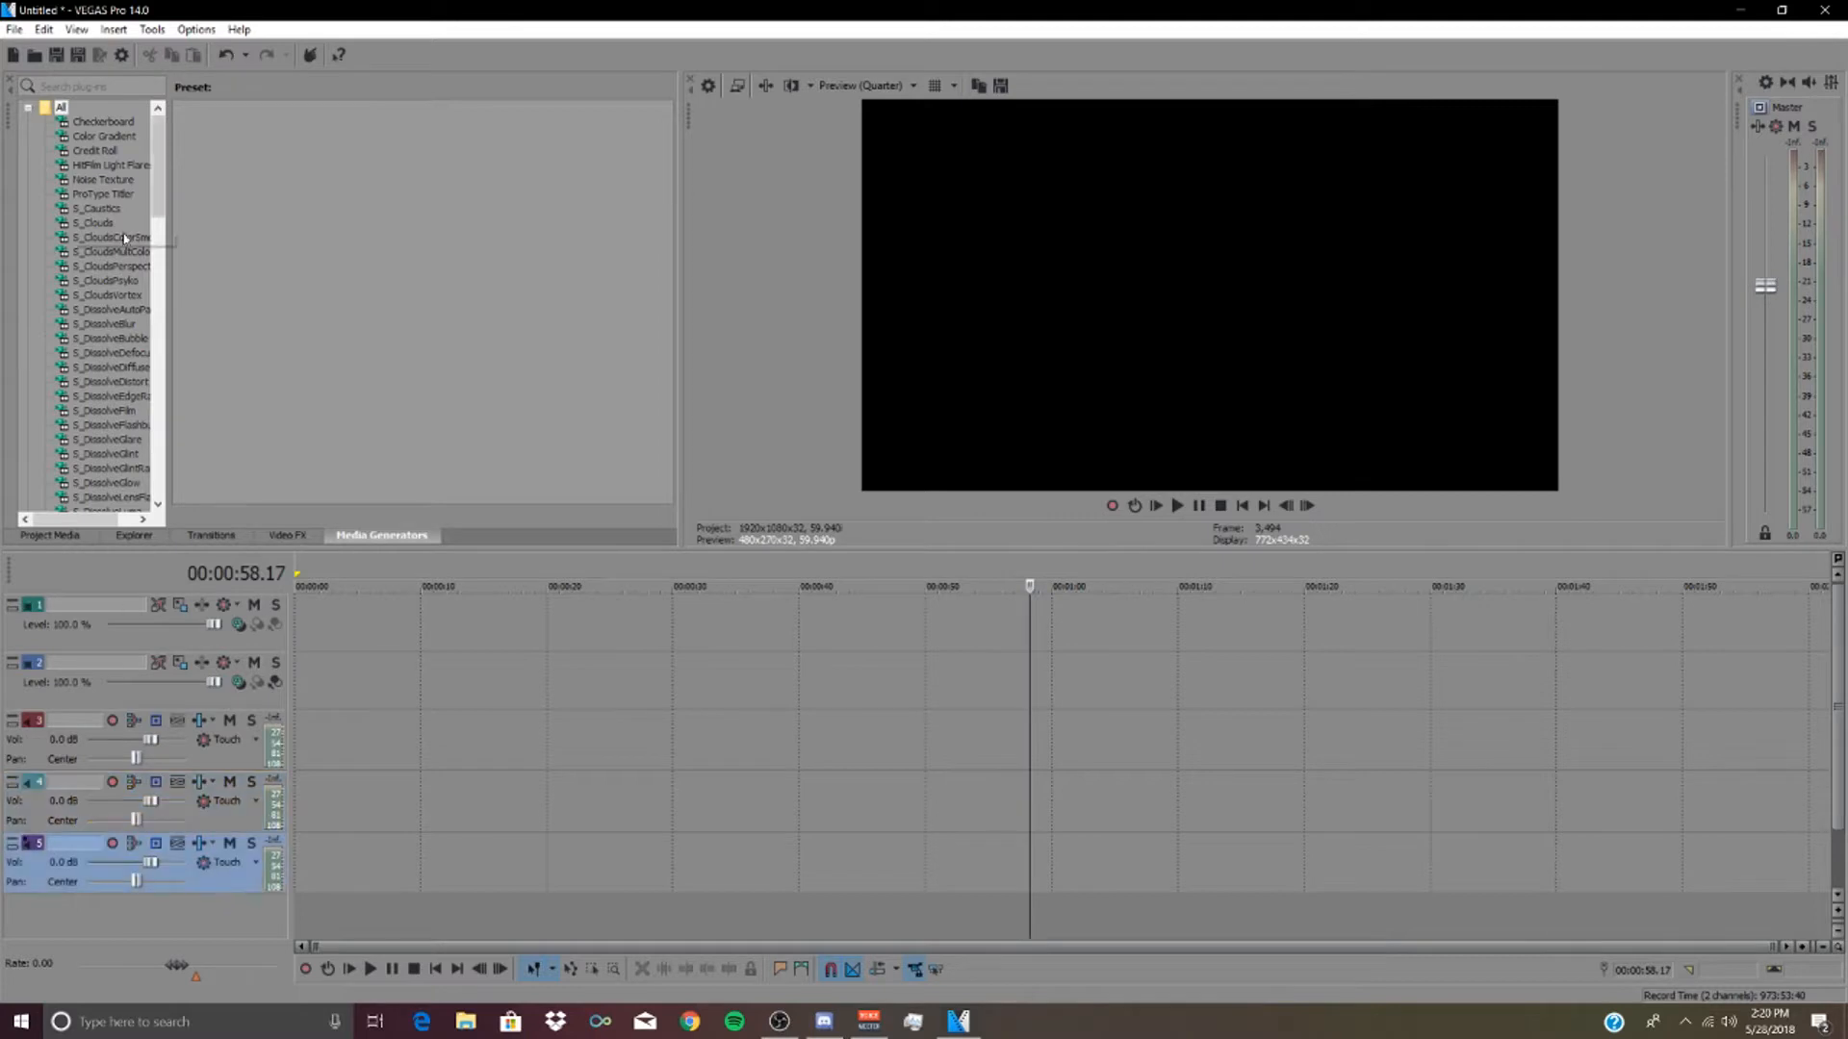
pyautogui.click(135, 535)
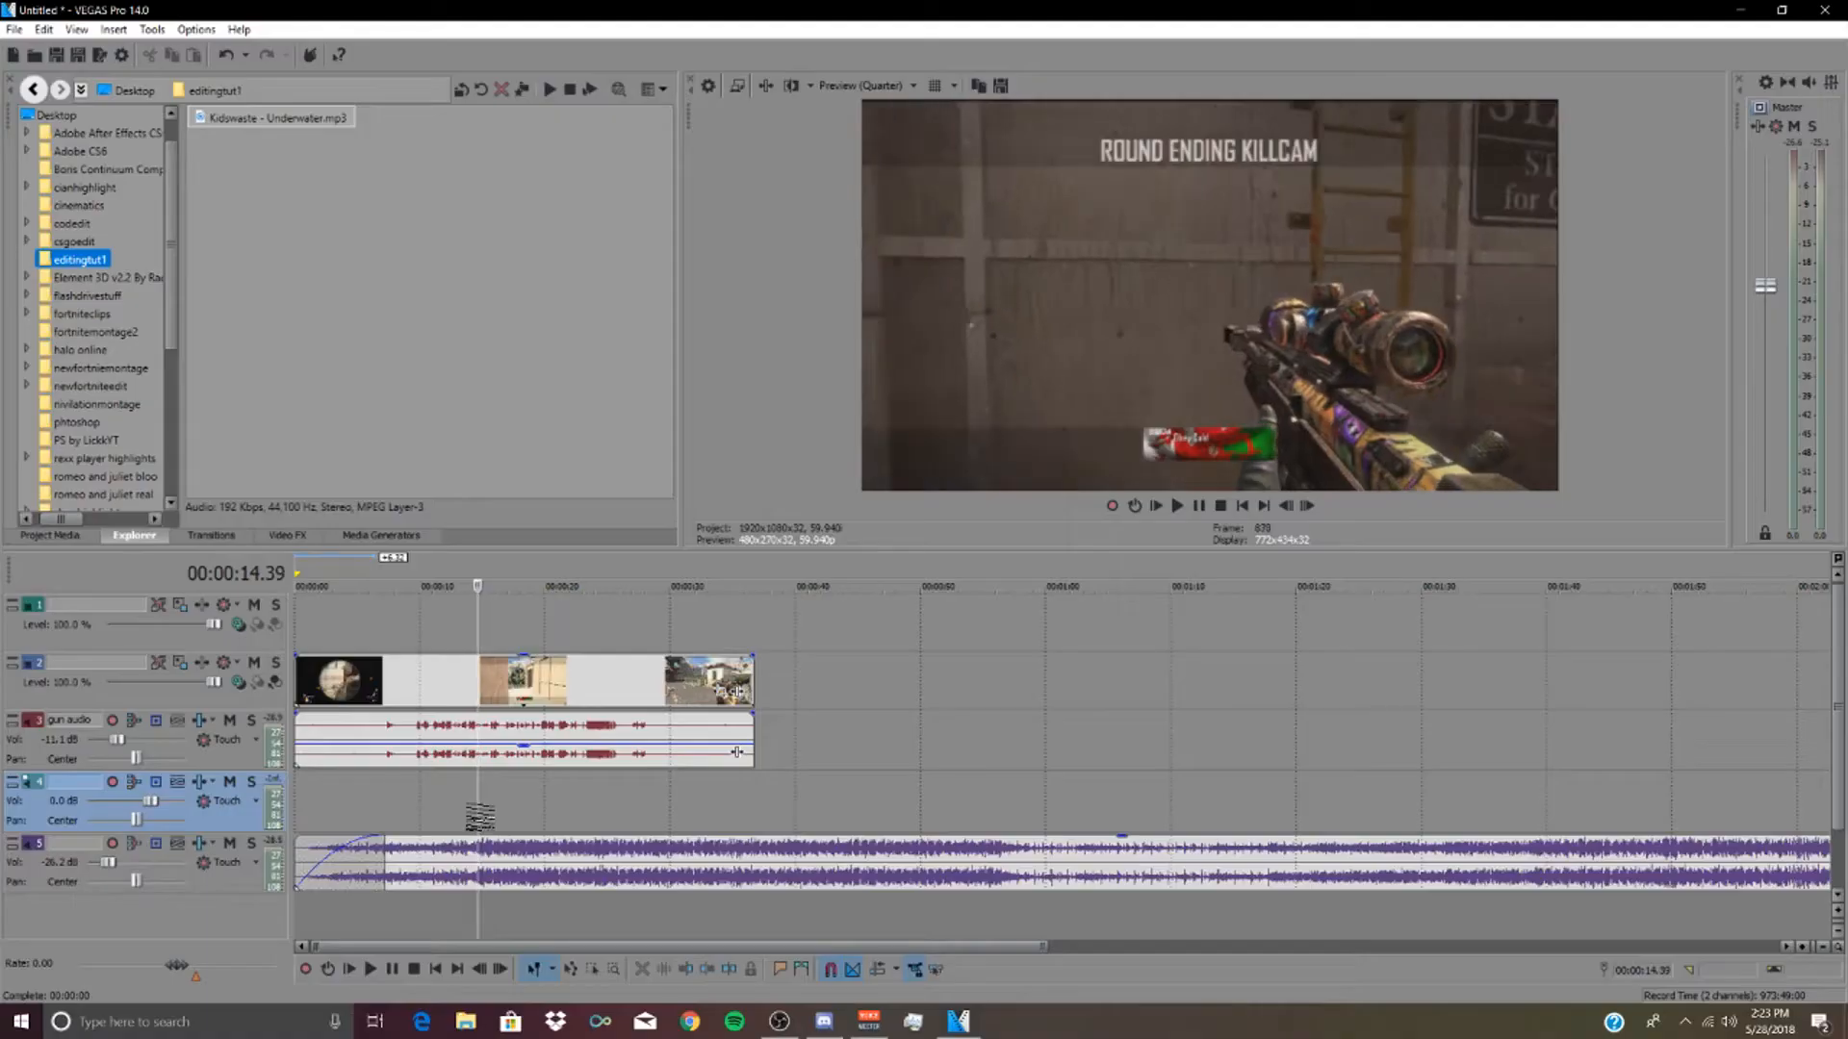
# - Mute the gun audio track and play the timeline from about 12 seconds to hear only the music
pyautogui.click(229, 720)
pyautogui.click(445, 804)
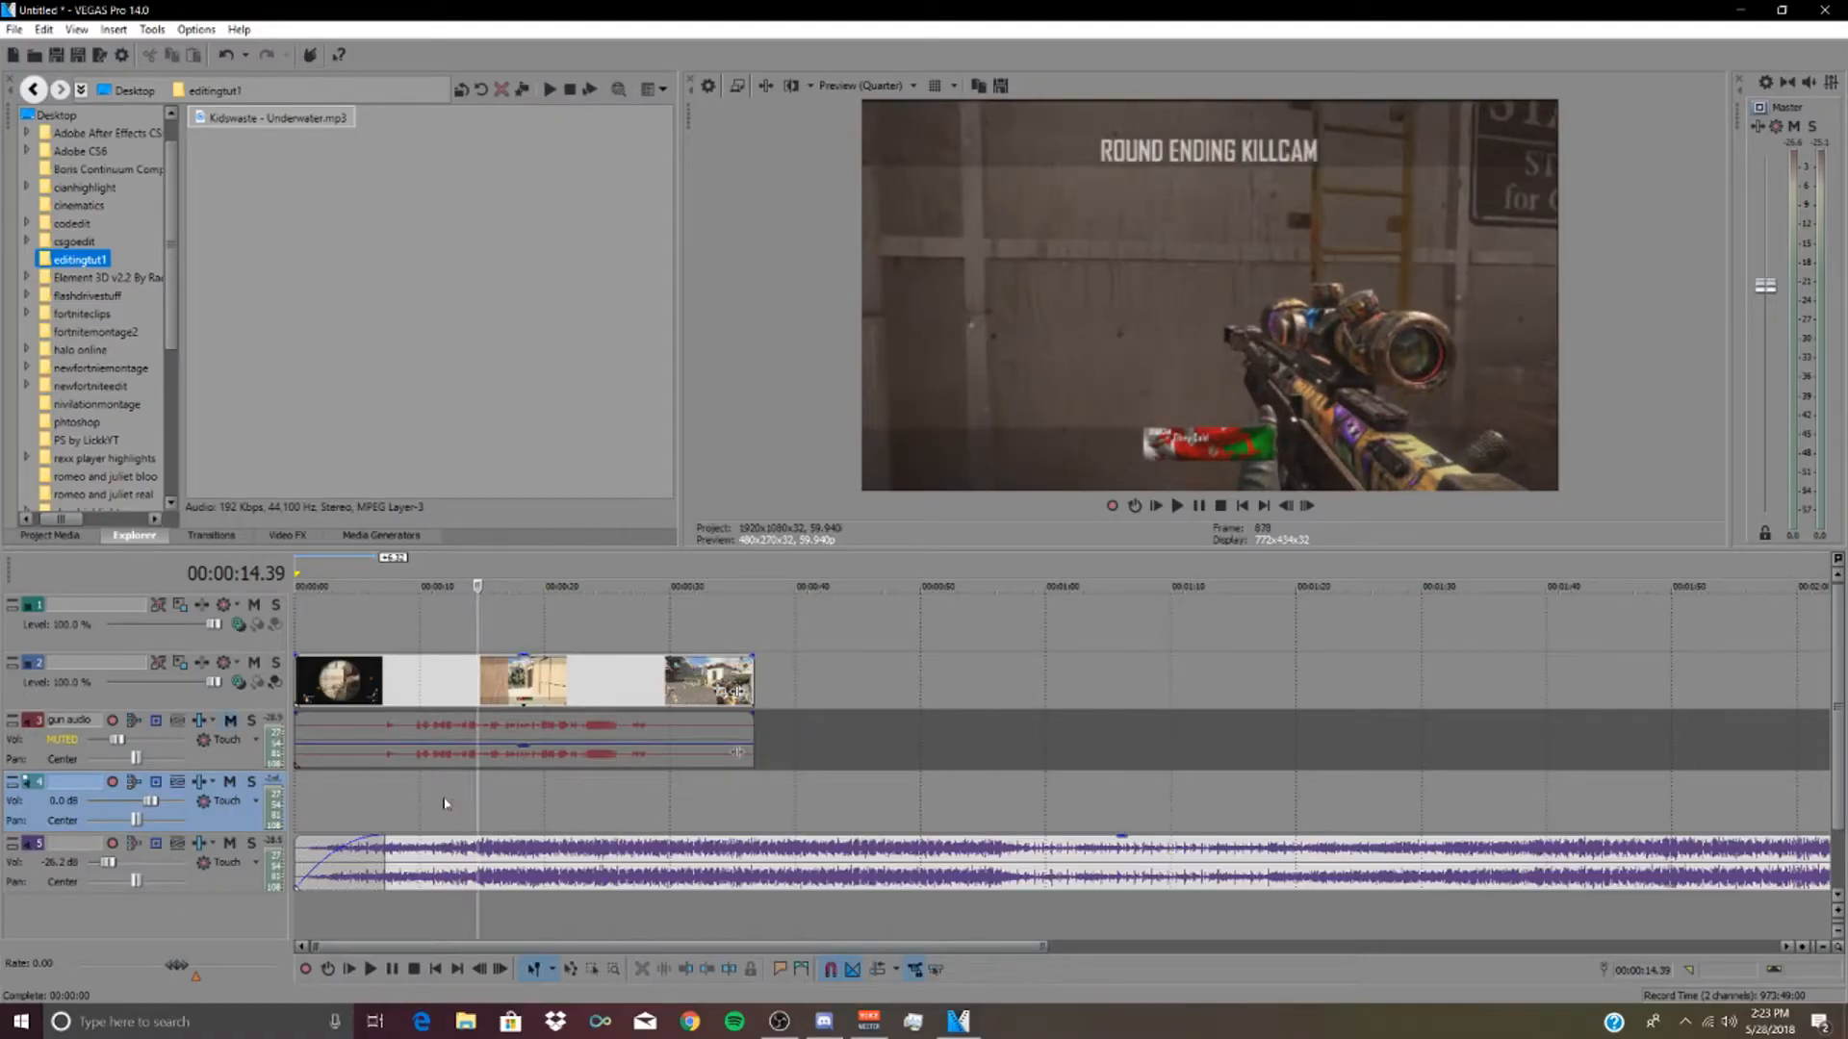
pyautogui.press('space')
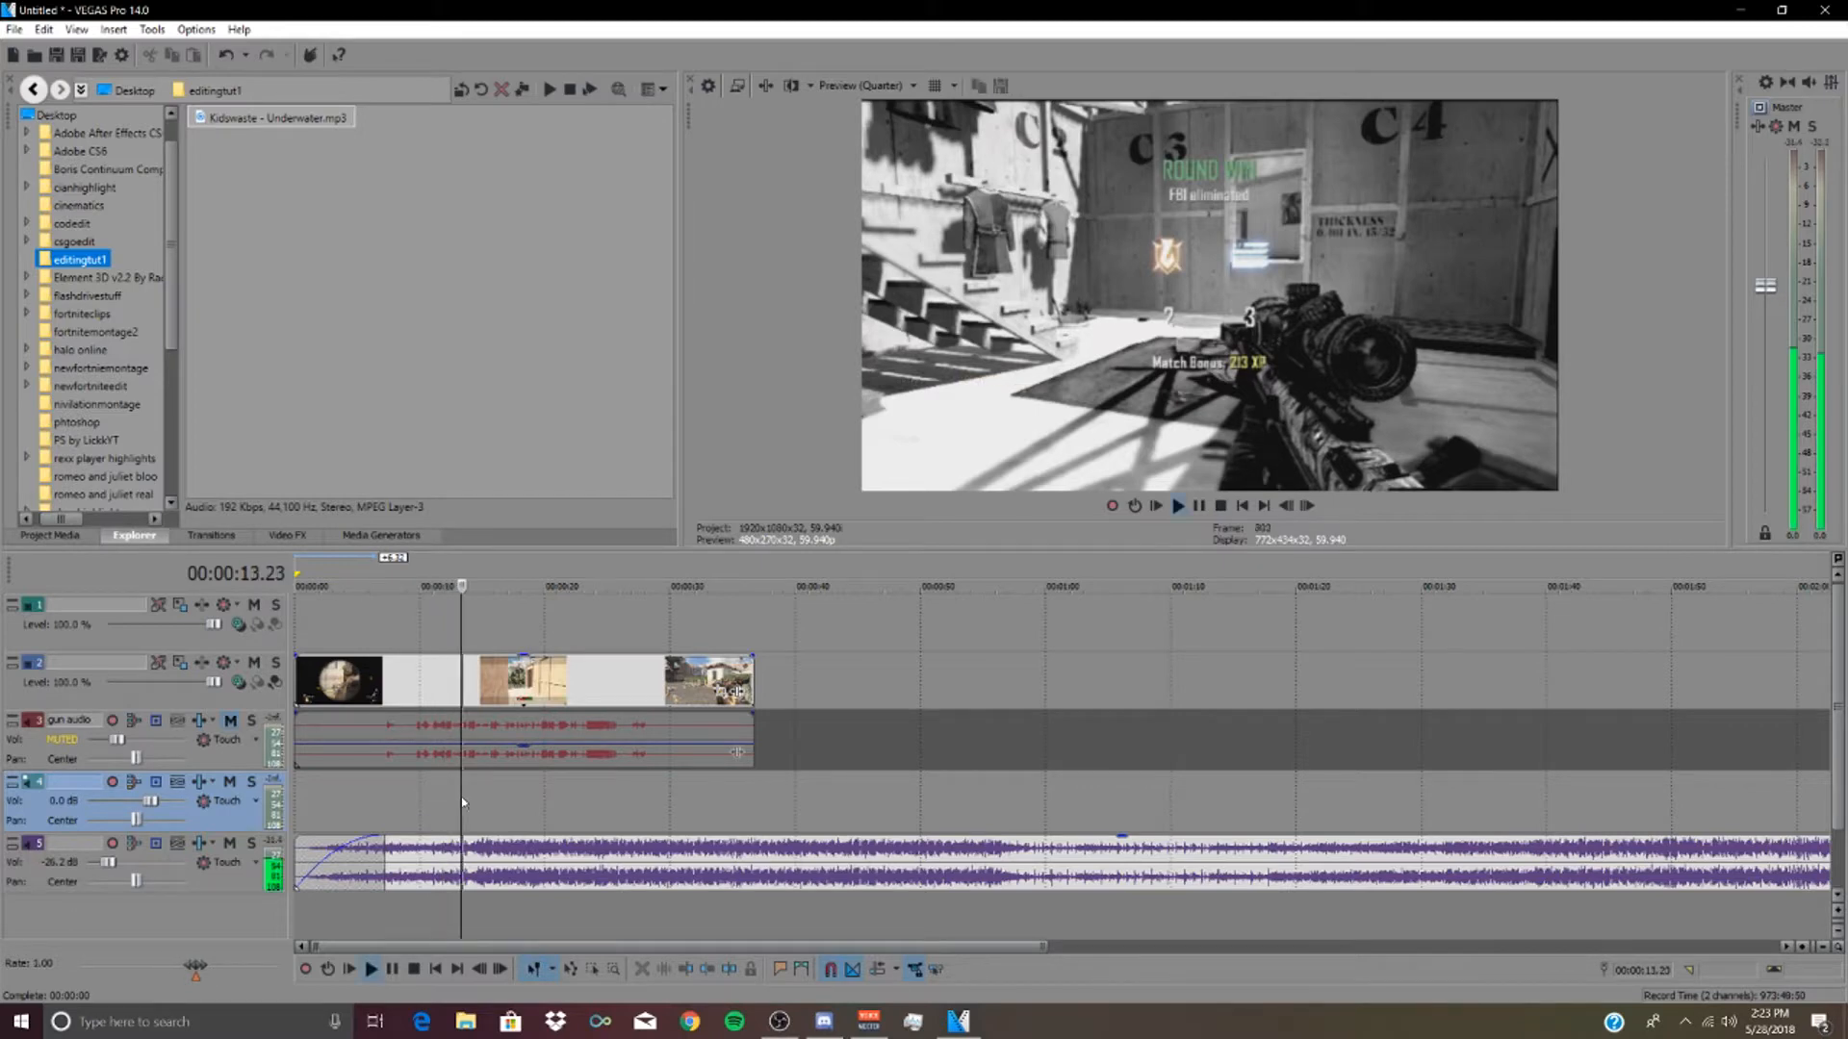
pyautogui.press('space')
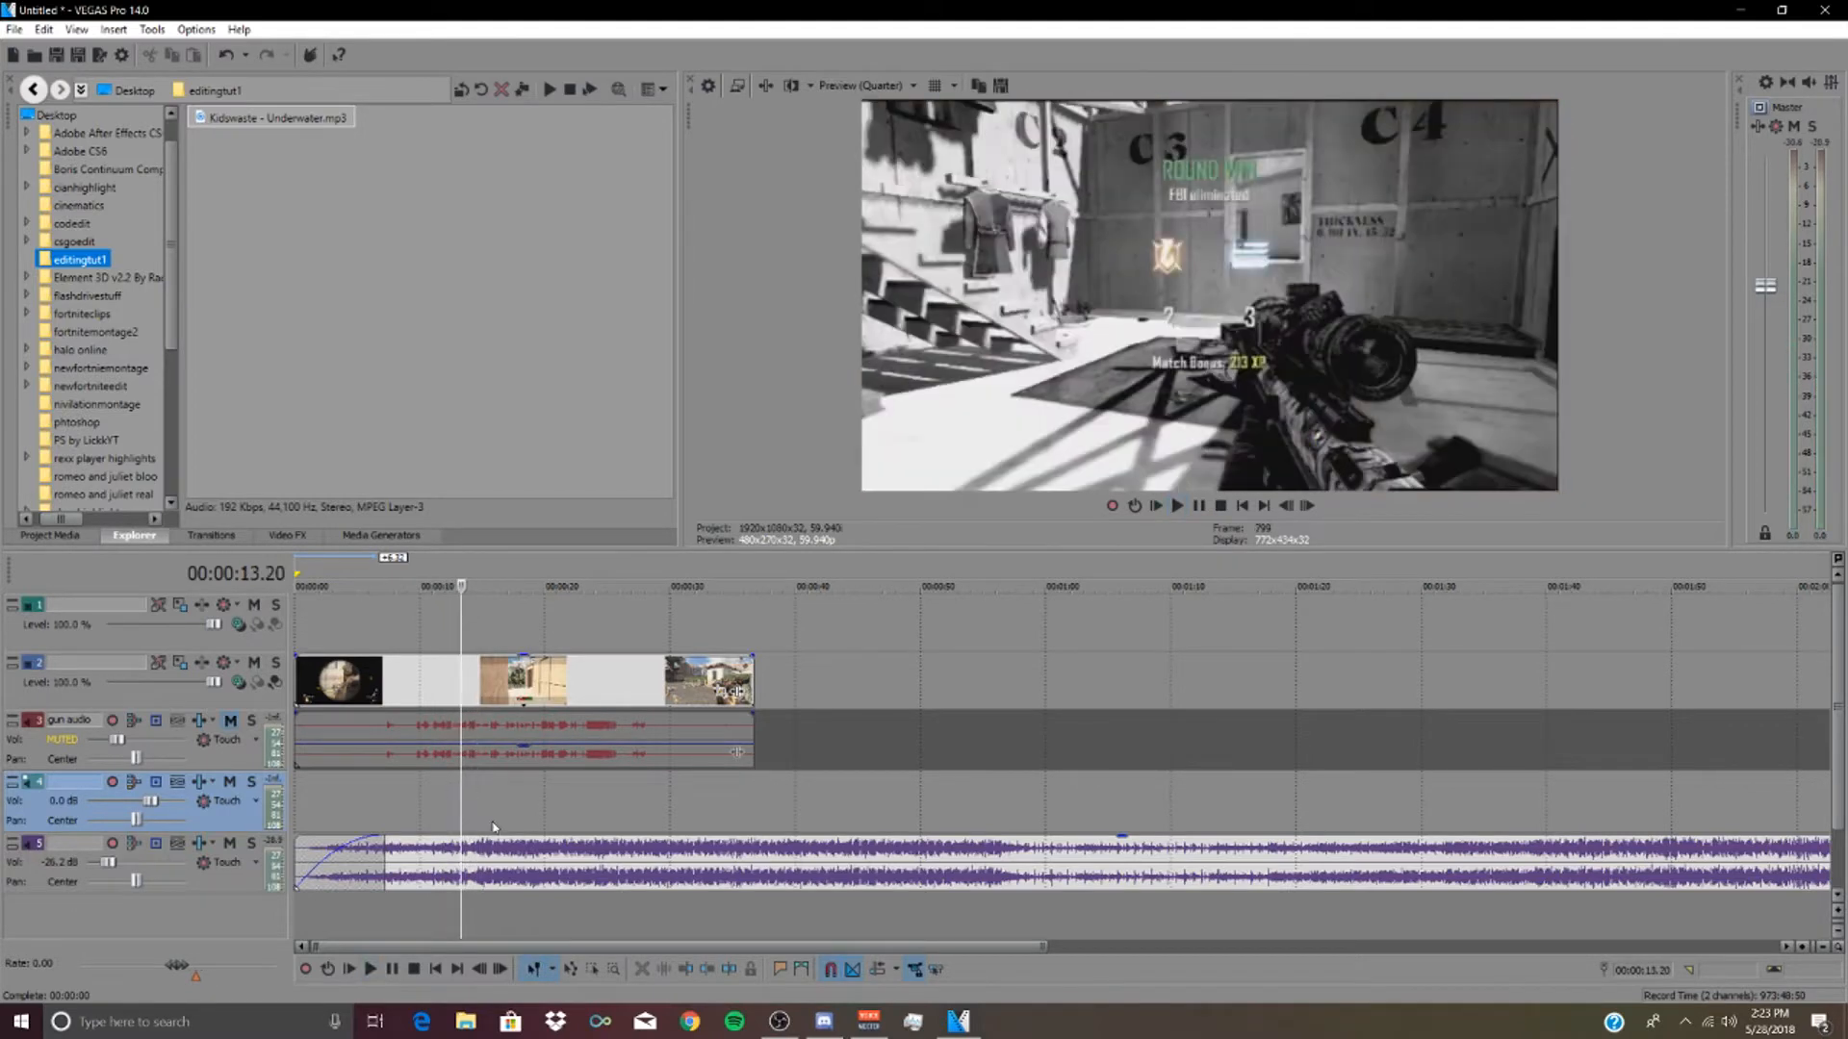
# - Move frame by frame to 00:00:14.30 and place a marker there in the timeline
pyautogui.click(476, 808)
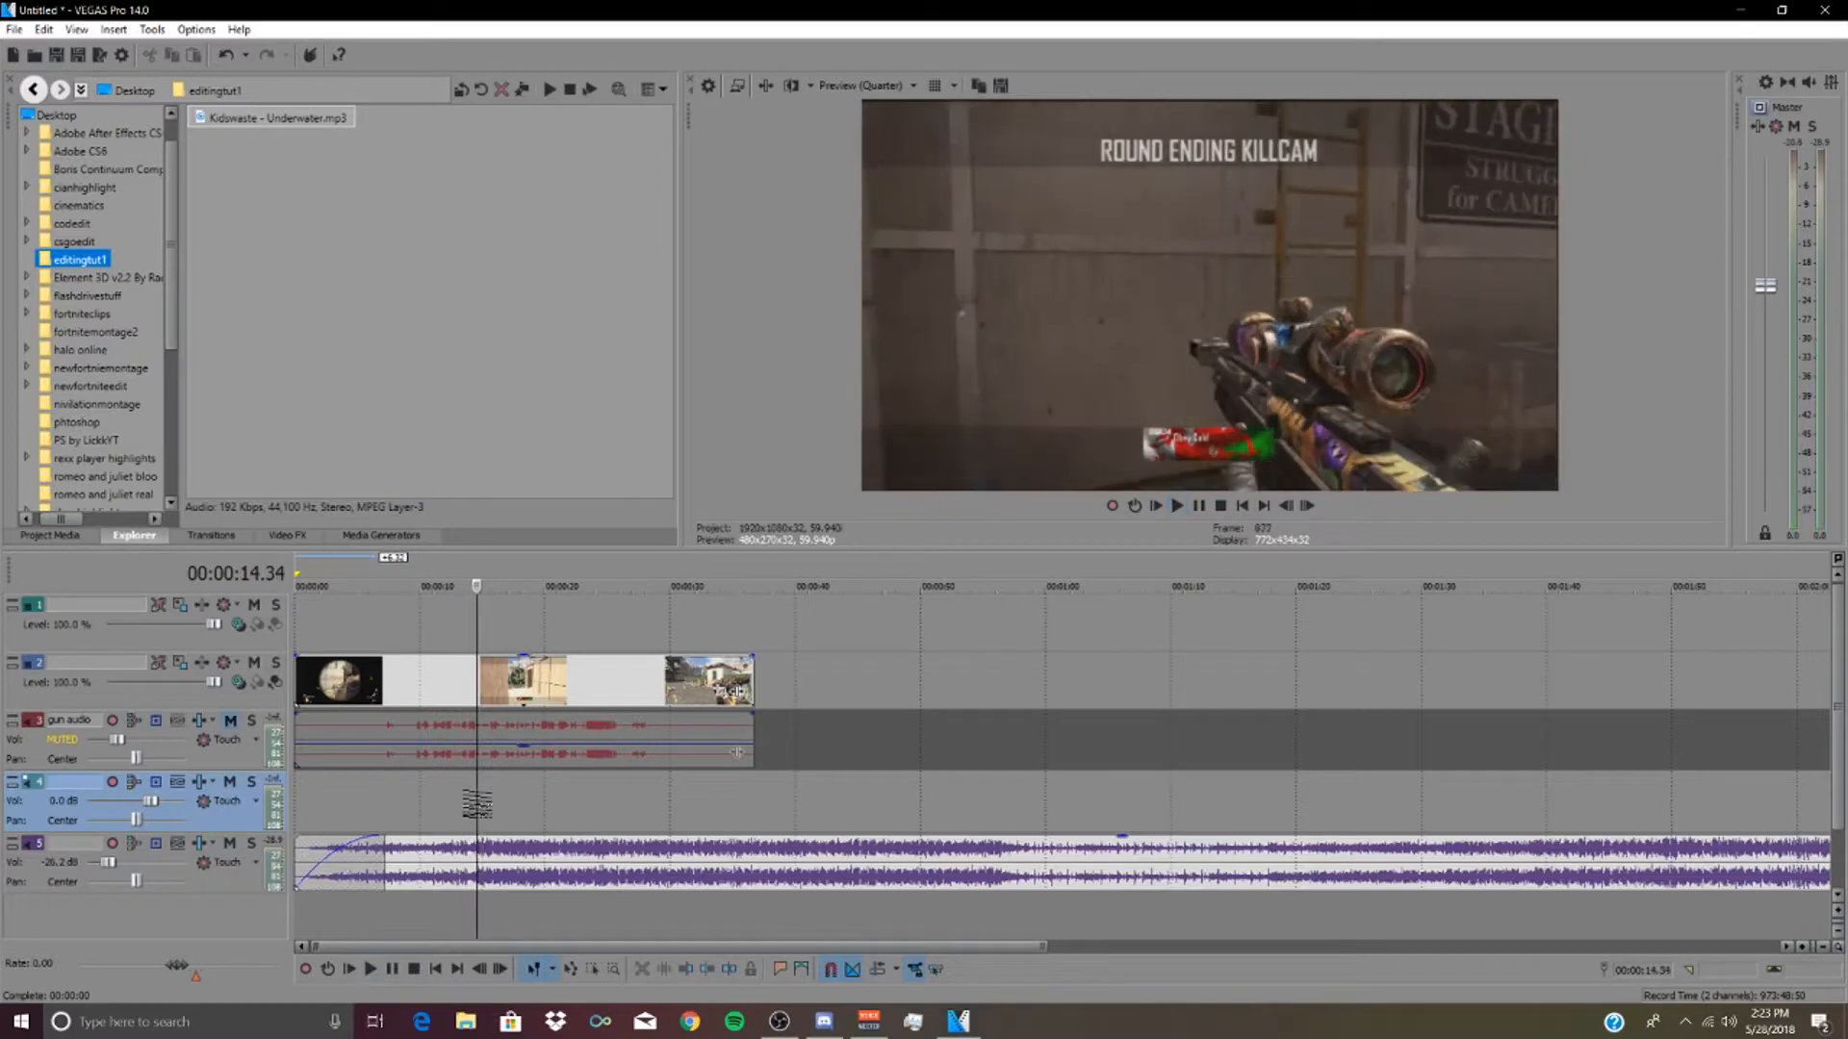
pyautogui.hotkey('alt', 'Left')
pyautogui.hotkey('alt', 'Left')
pyautogui.hotkey('alt', 'Left')
pyautogui.hotkey('alt', 'Left')
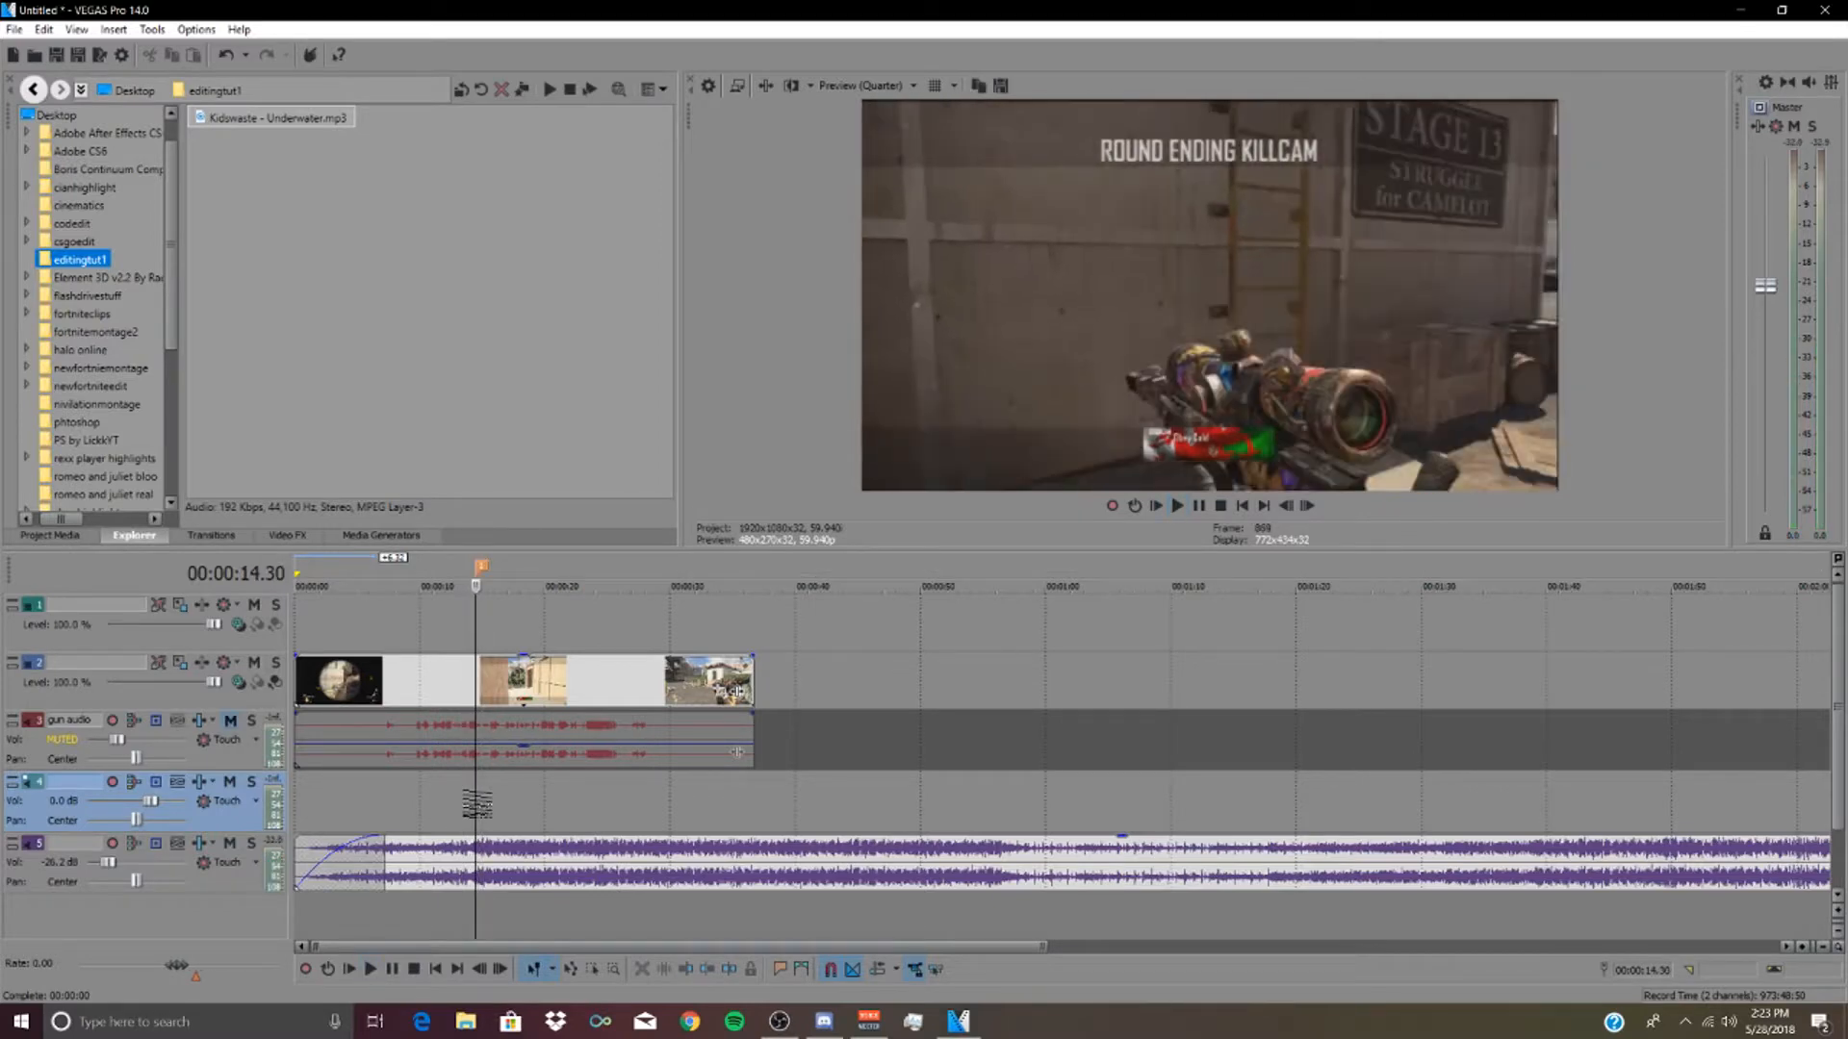
pyautogui.press('space')
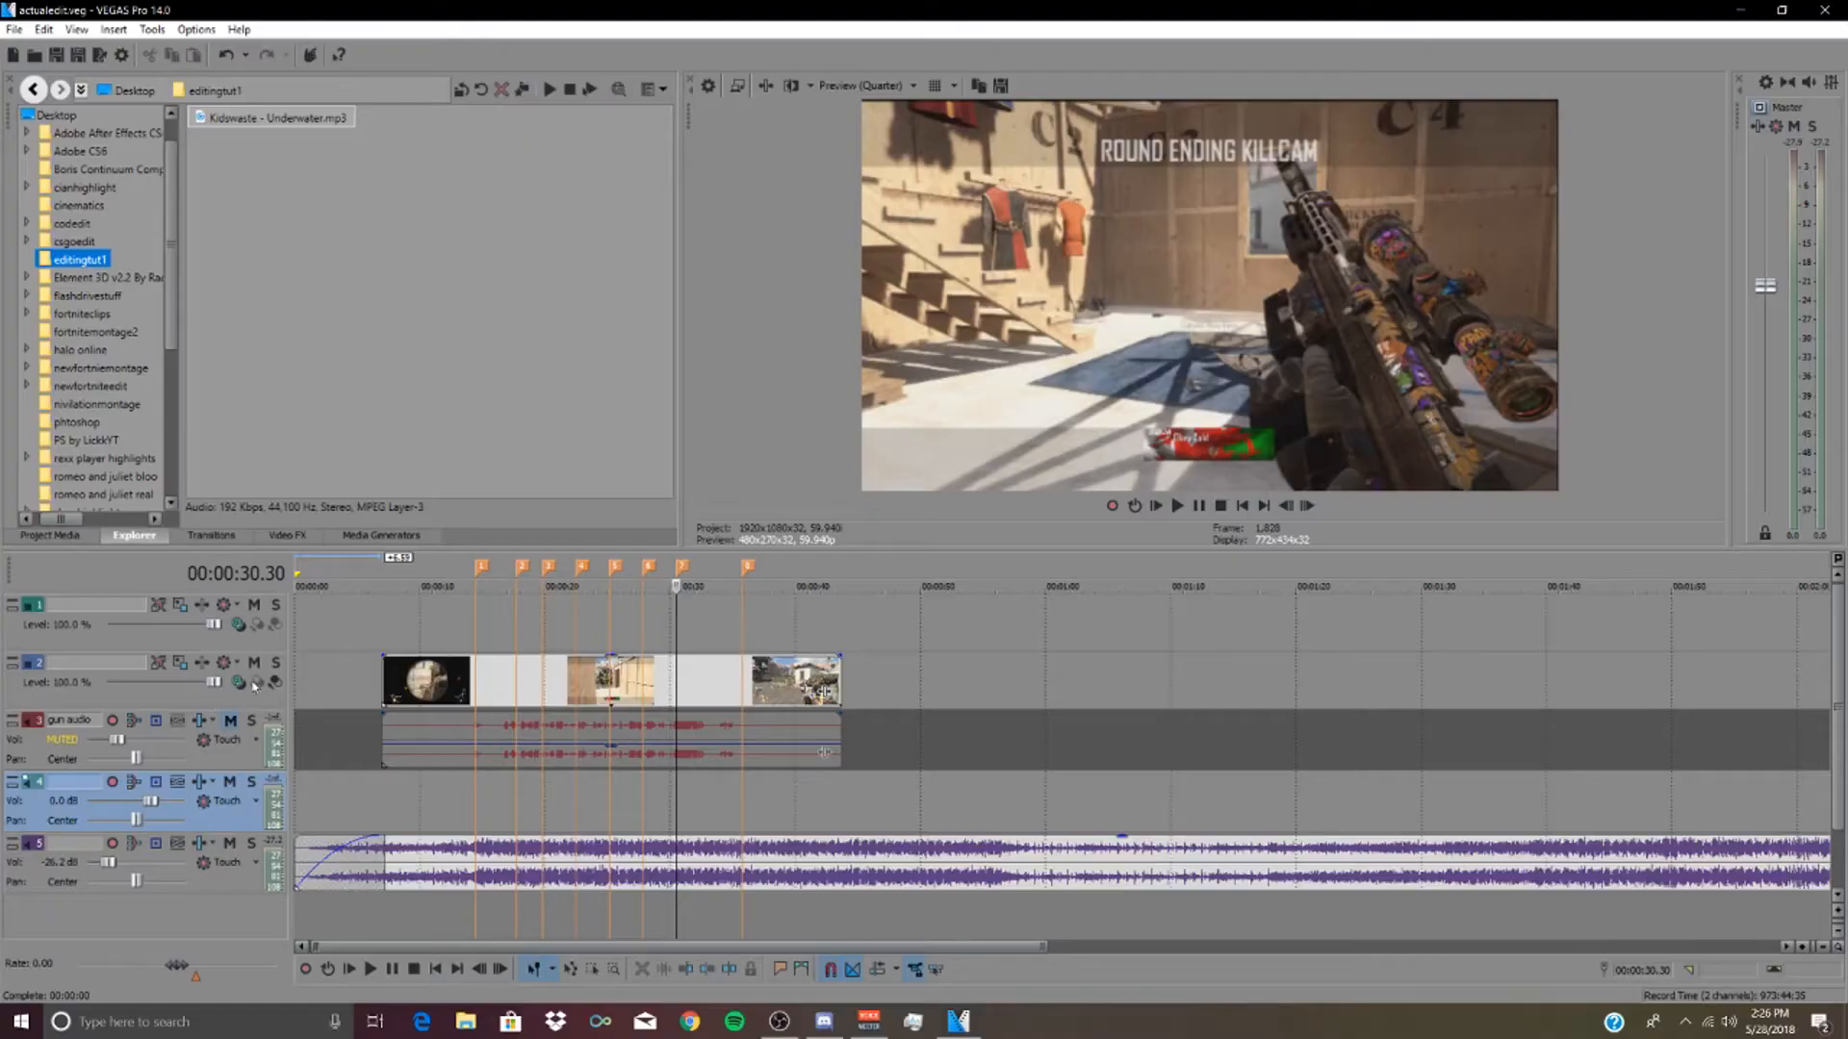
# - Split the gameplay clip with its gun audio at the first marker, at about 00:00:14.32
pyautogui.click(220, 767)
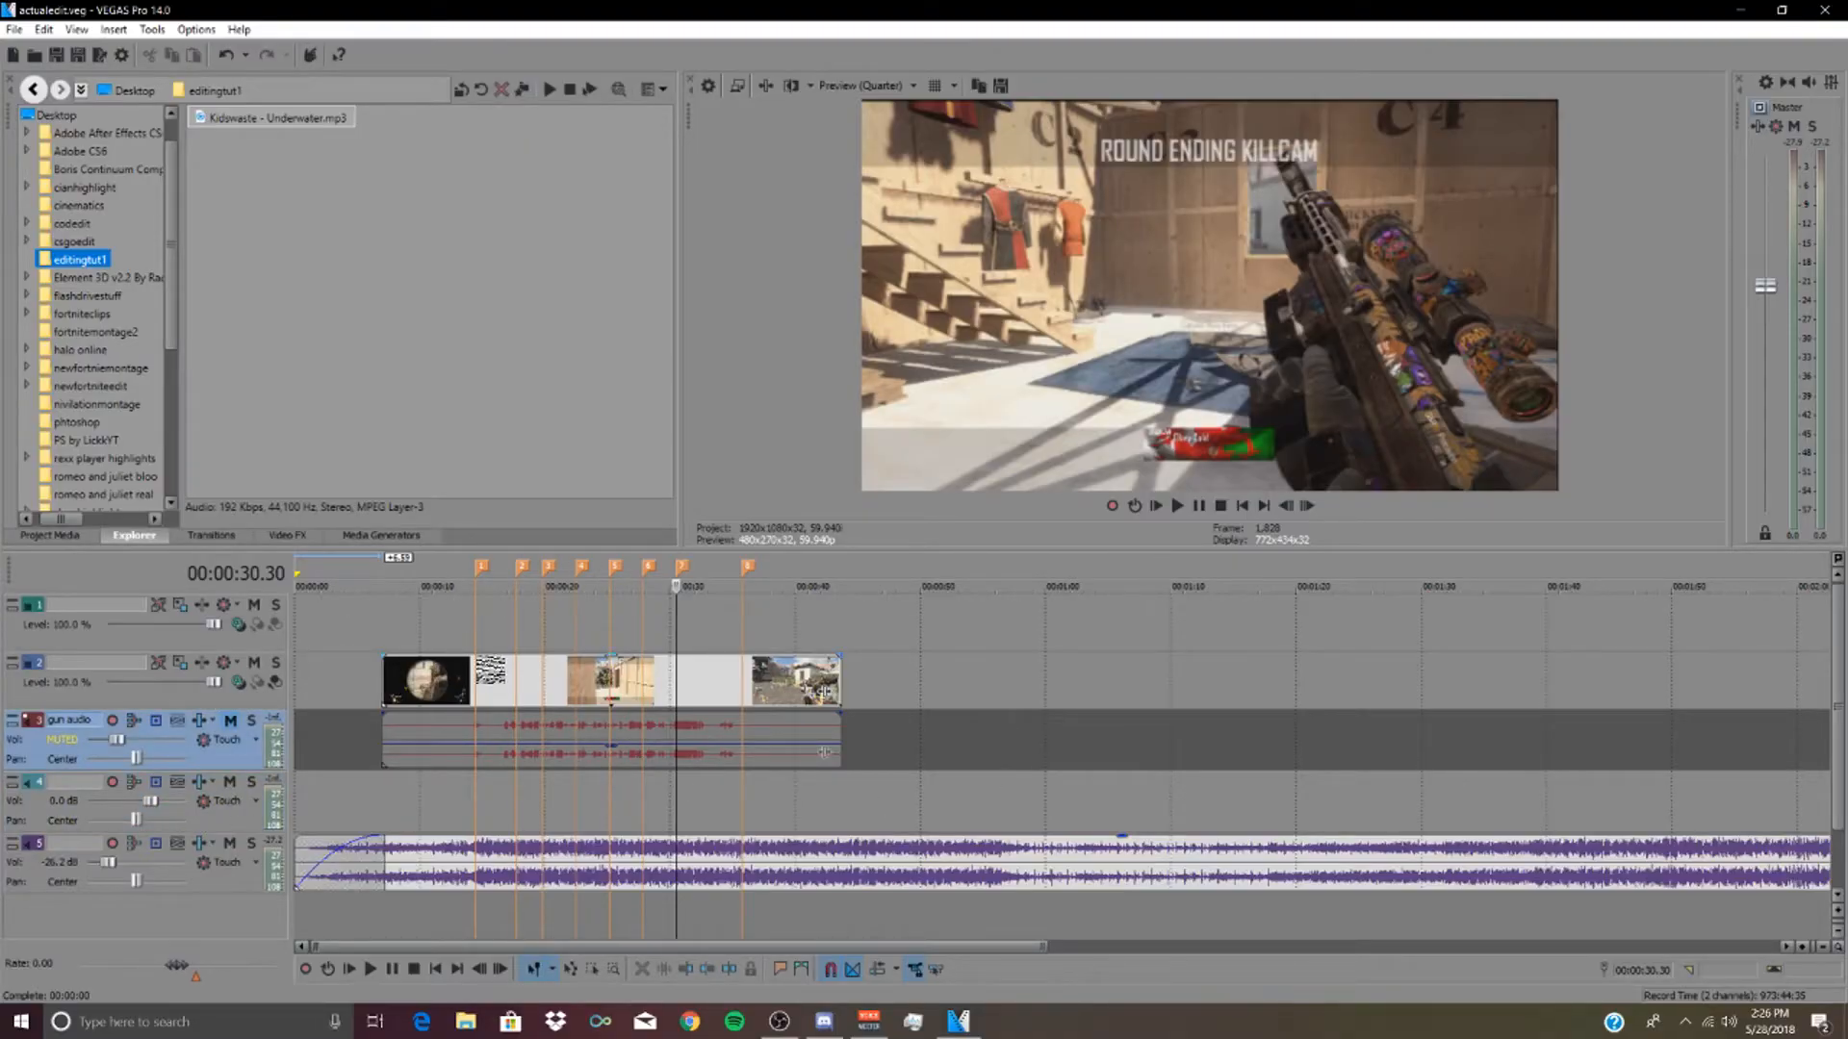
pyautogui.click(479, 677)
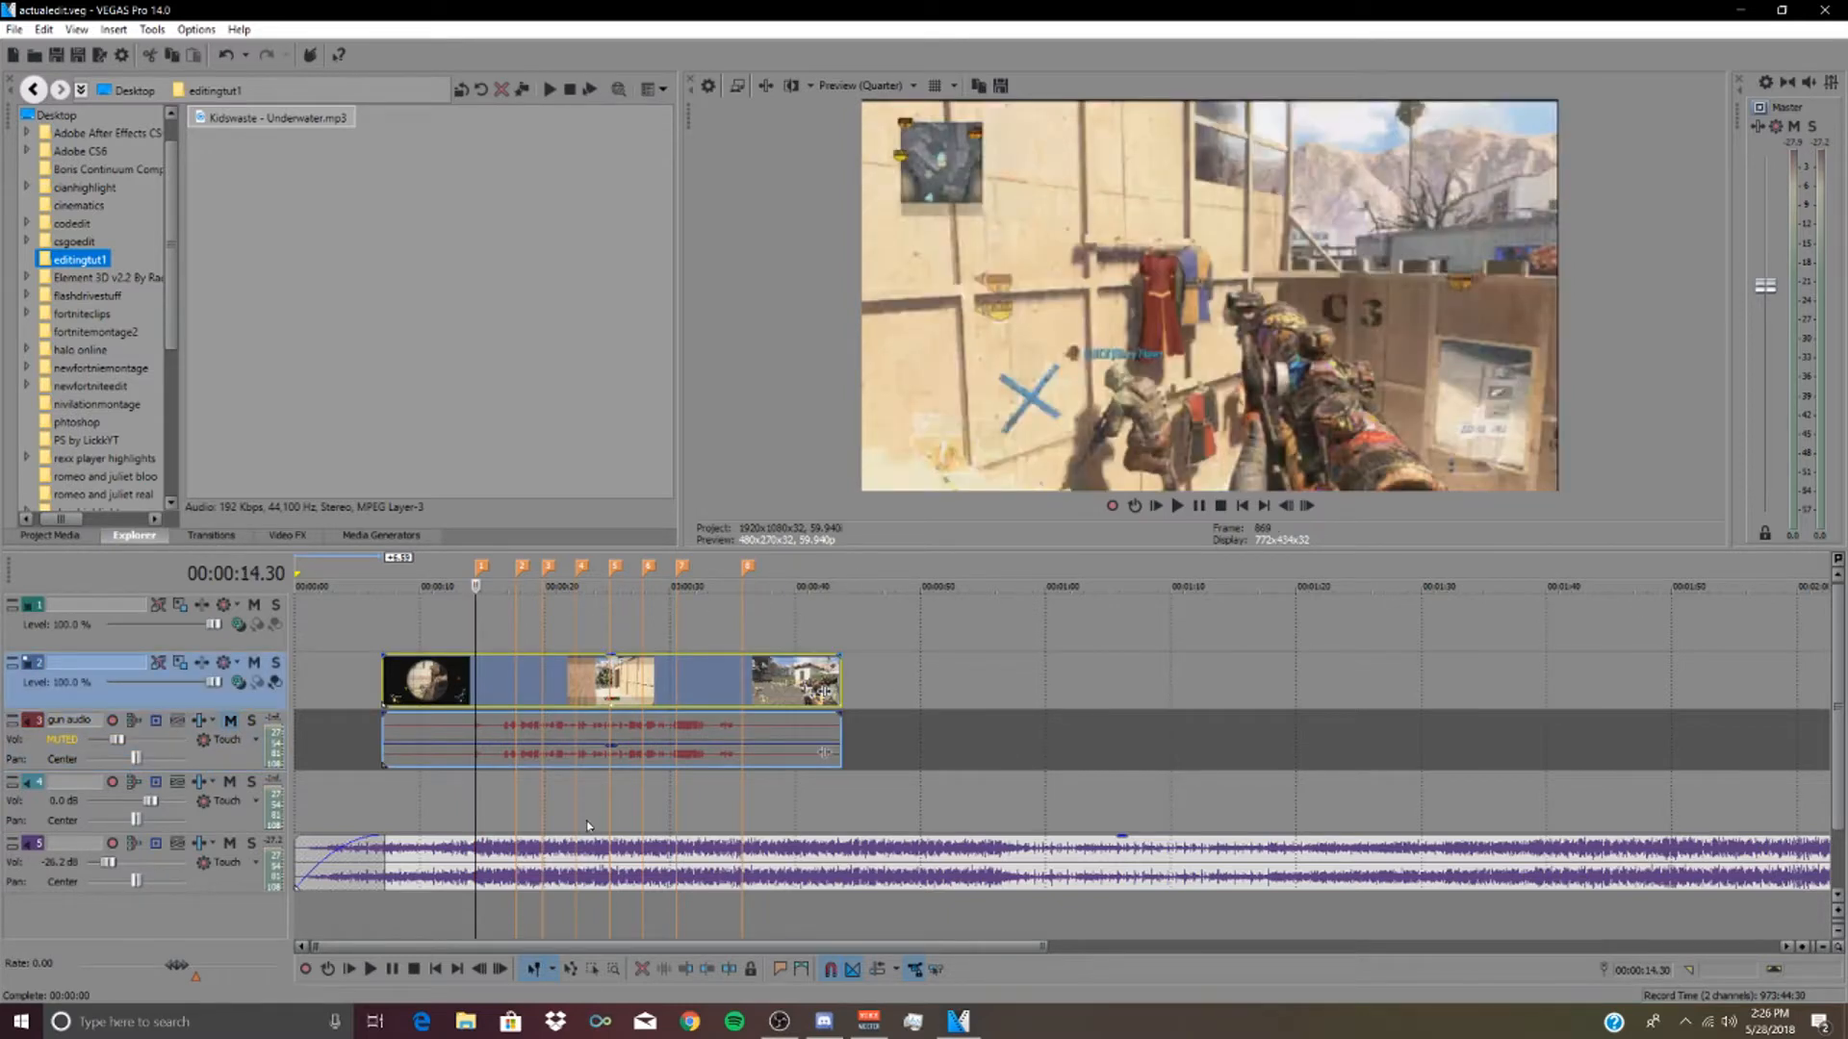
pyautogui.moveTo(579, 746)
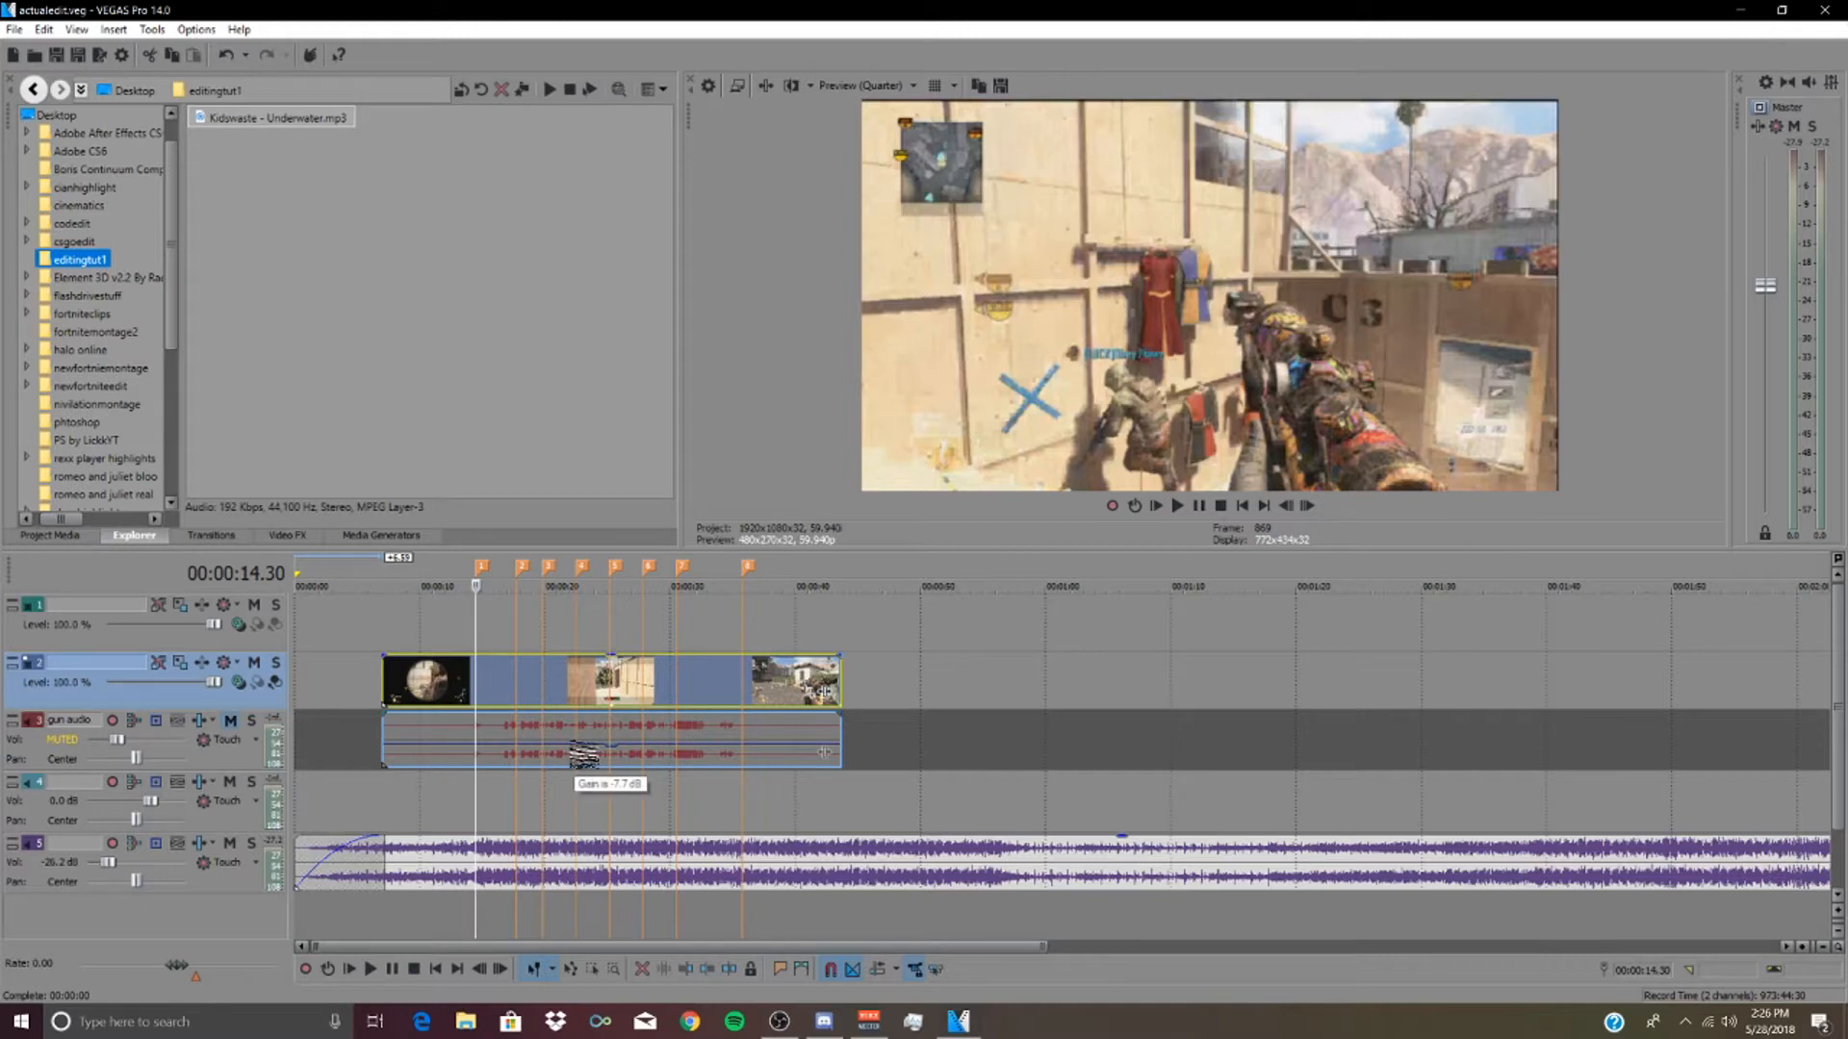
pyautogui.scroll(1, 571, 720)
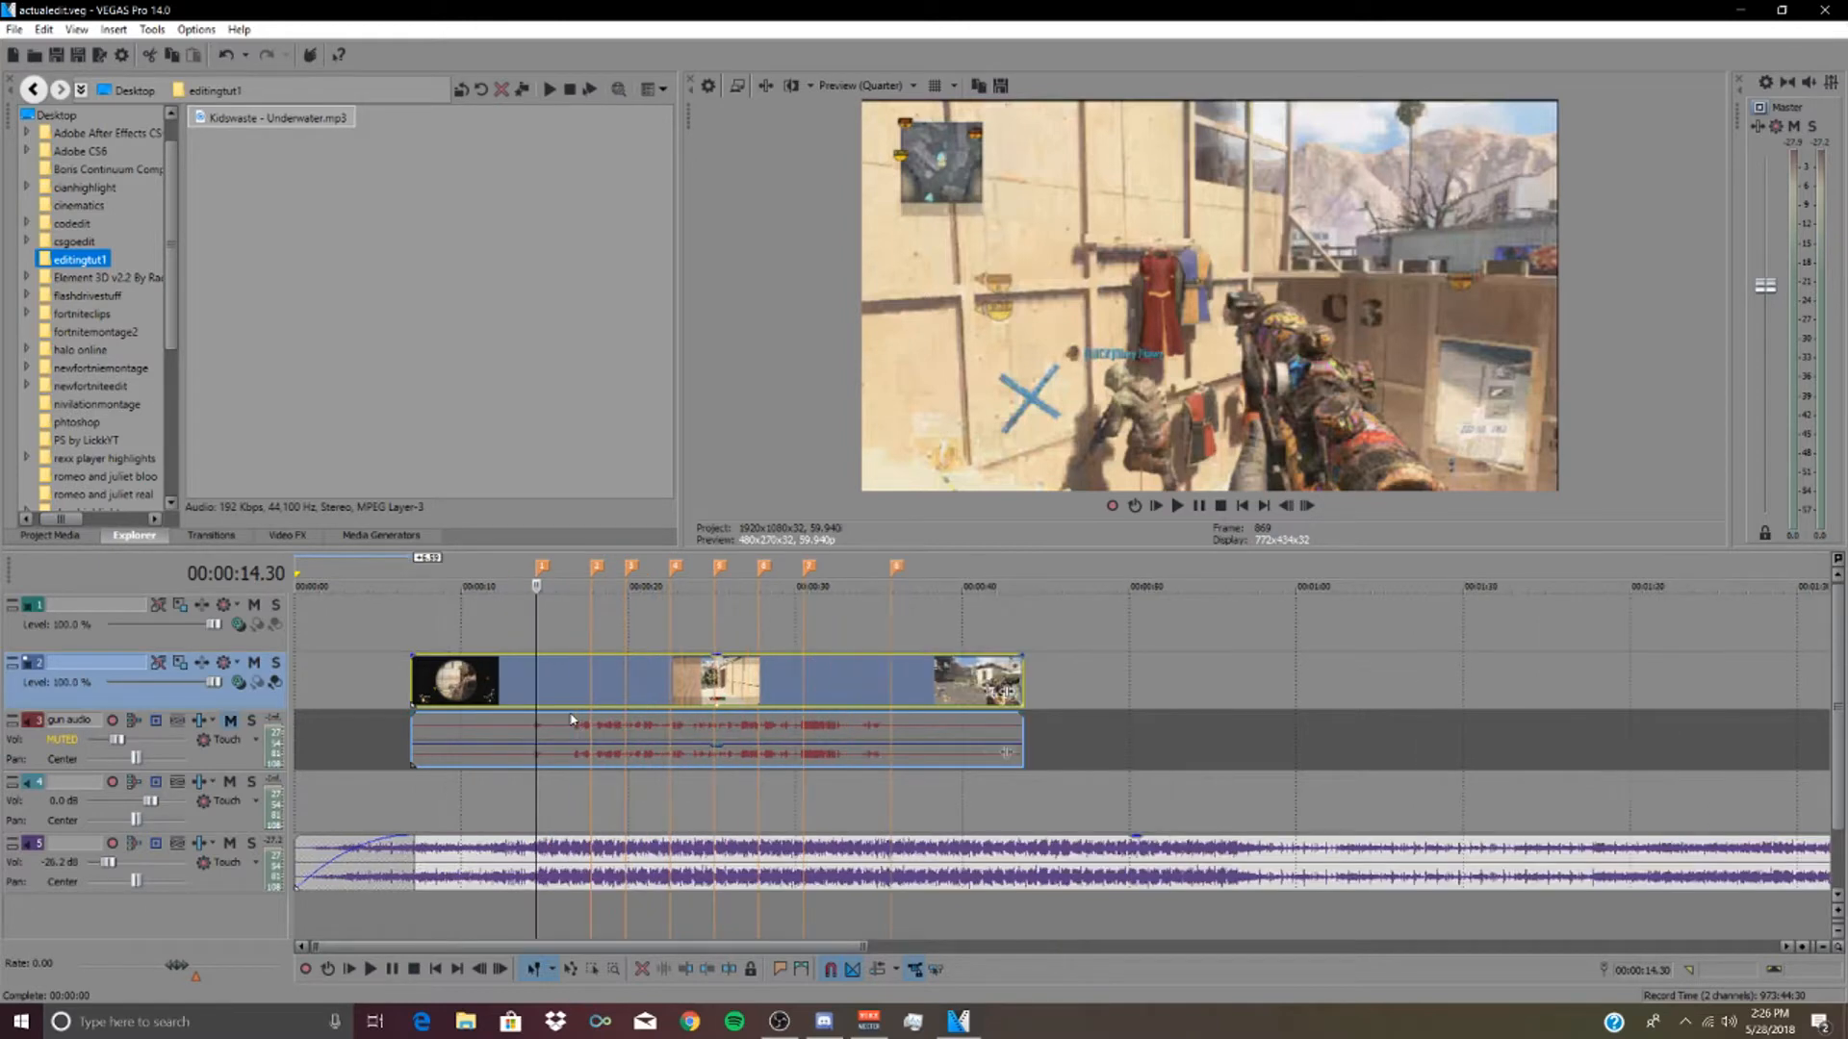
pyautogui.scroll(1, 573, 718)
pyautogui.scroll(-1, 574, 717)
pyautogui.scroll(1, 534, 689)
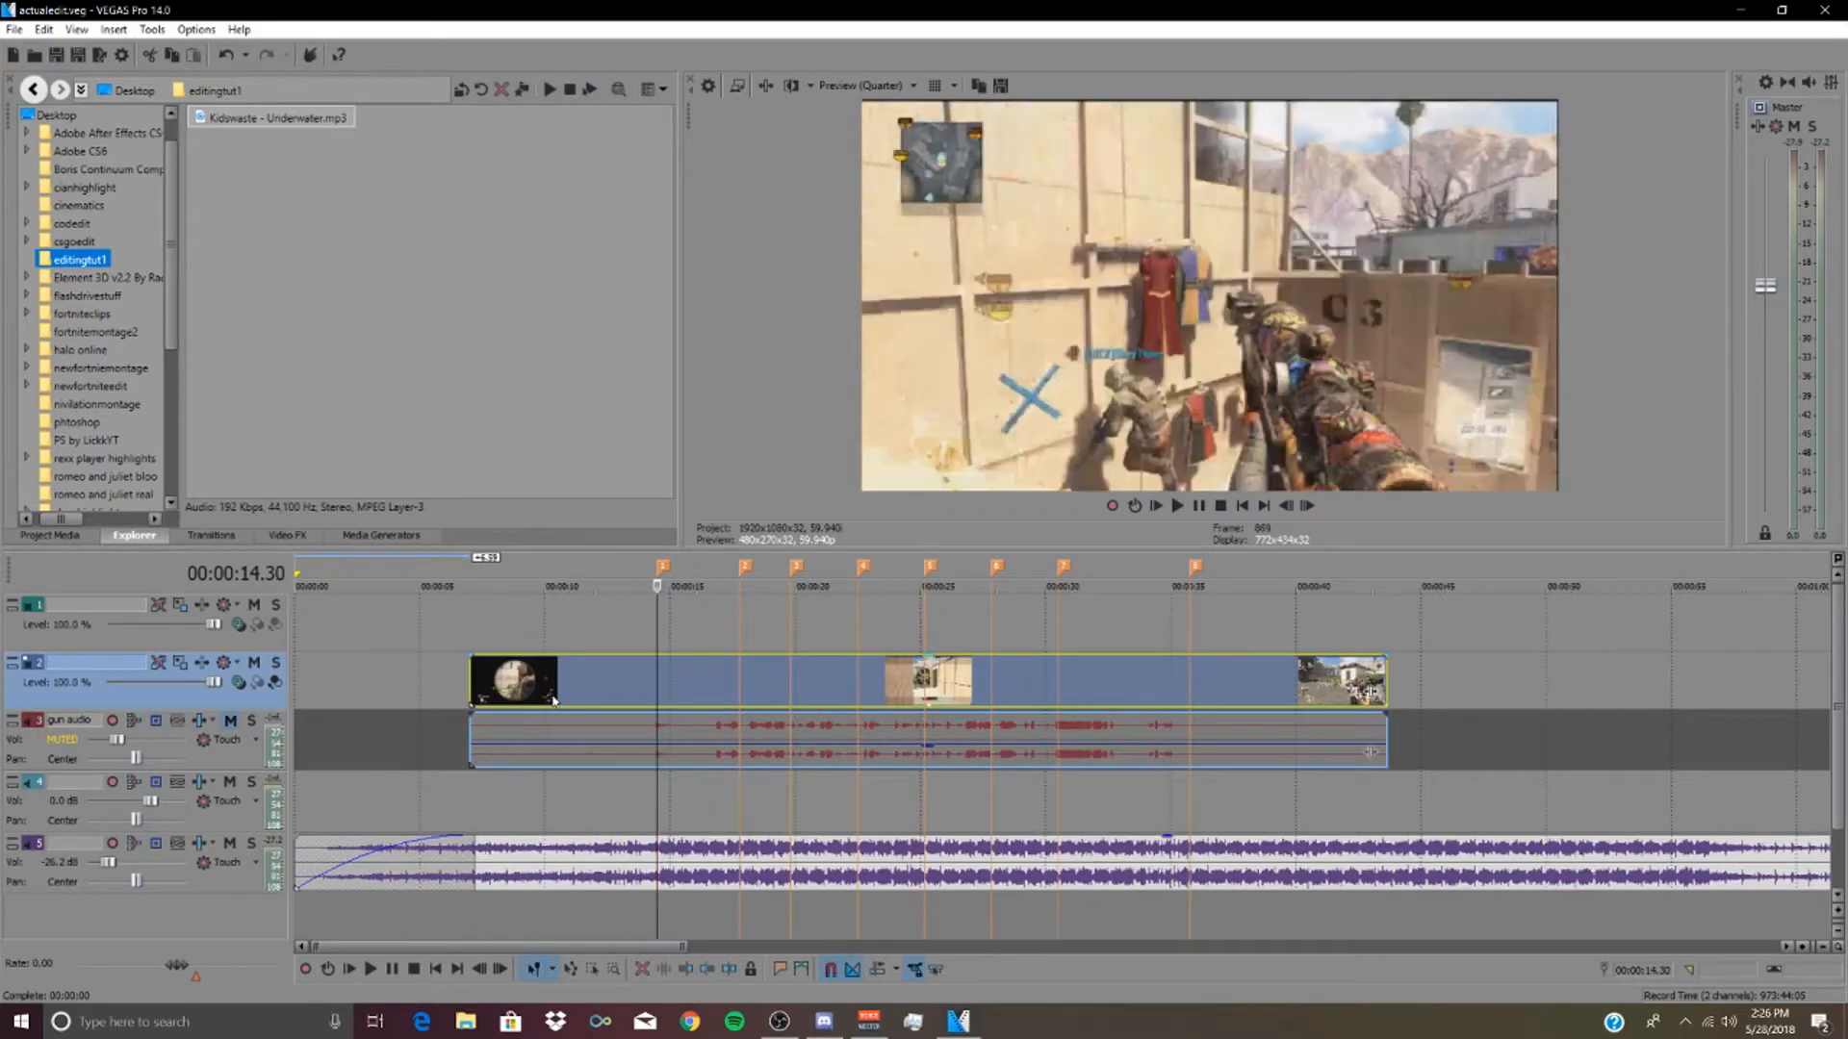
pyautogui.press('s')
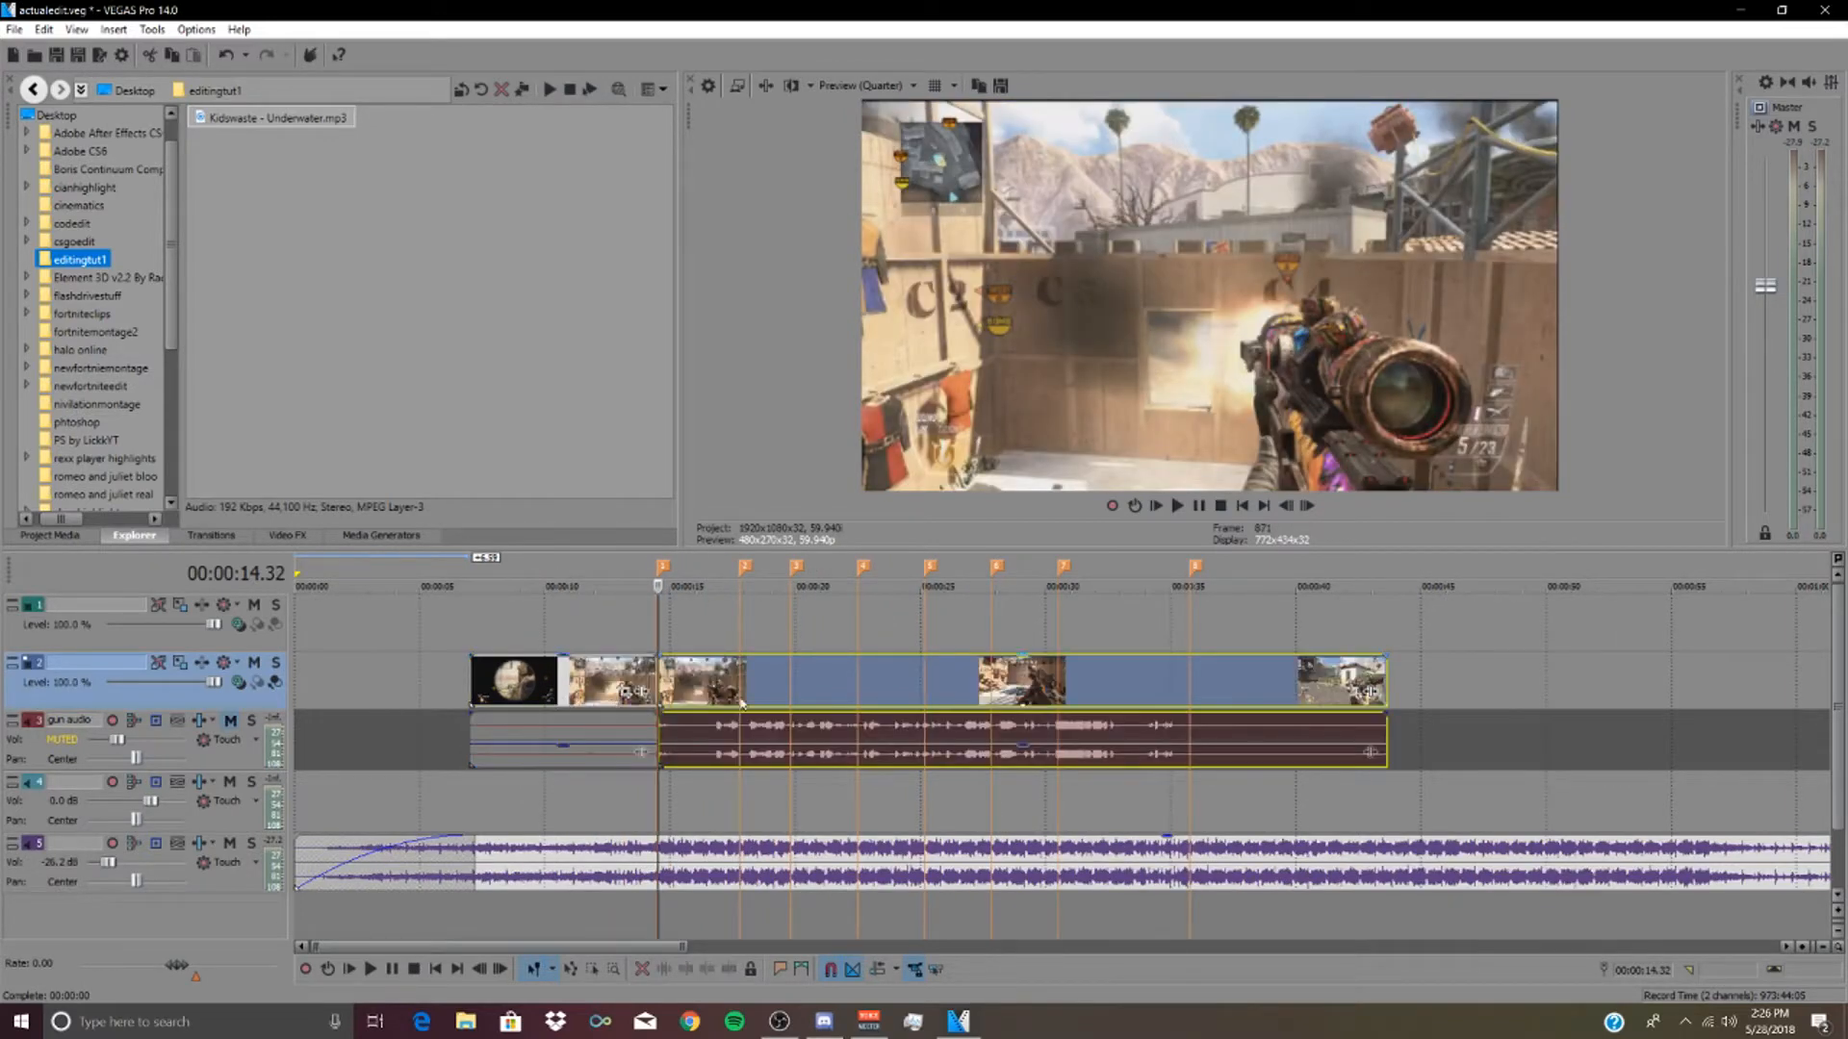
# - Find the killcam point between markers 3 and 4 and split the gameplay clip there at 00:00:21.26
pyautogui.click(740, 679)
pyautogui.press('space')
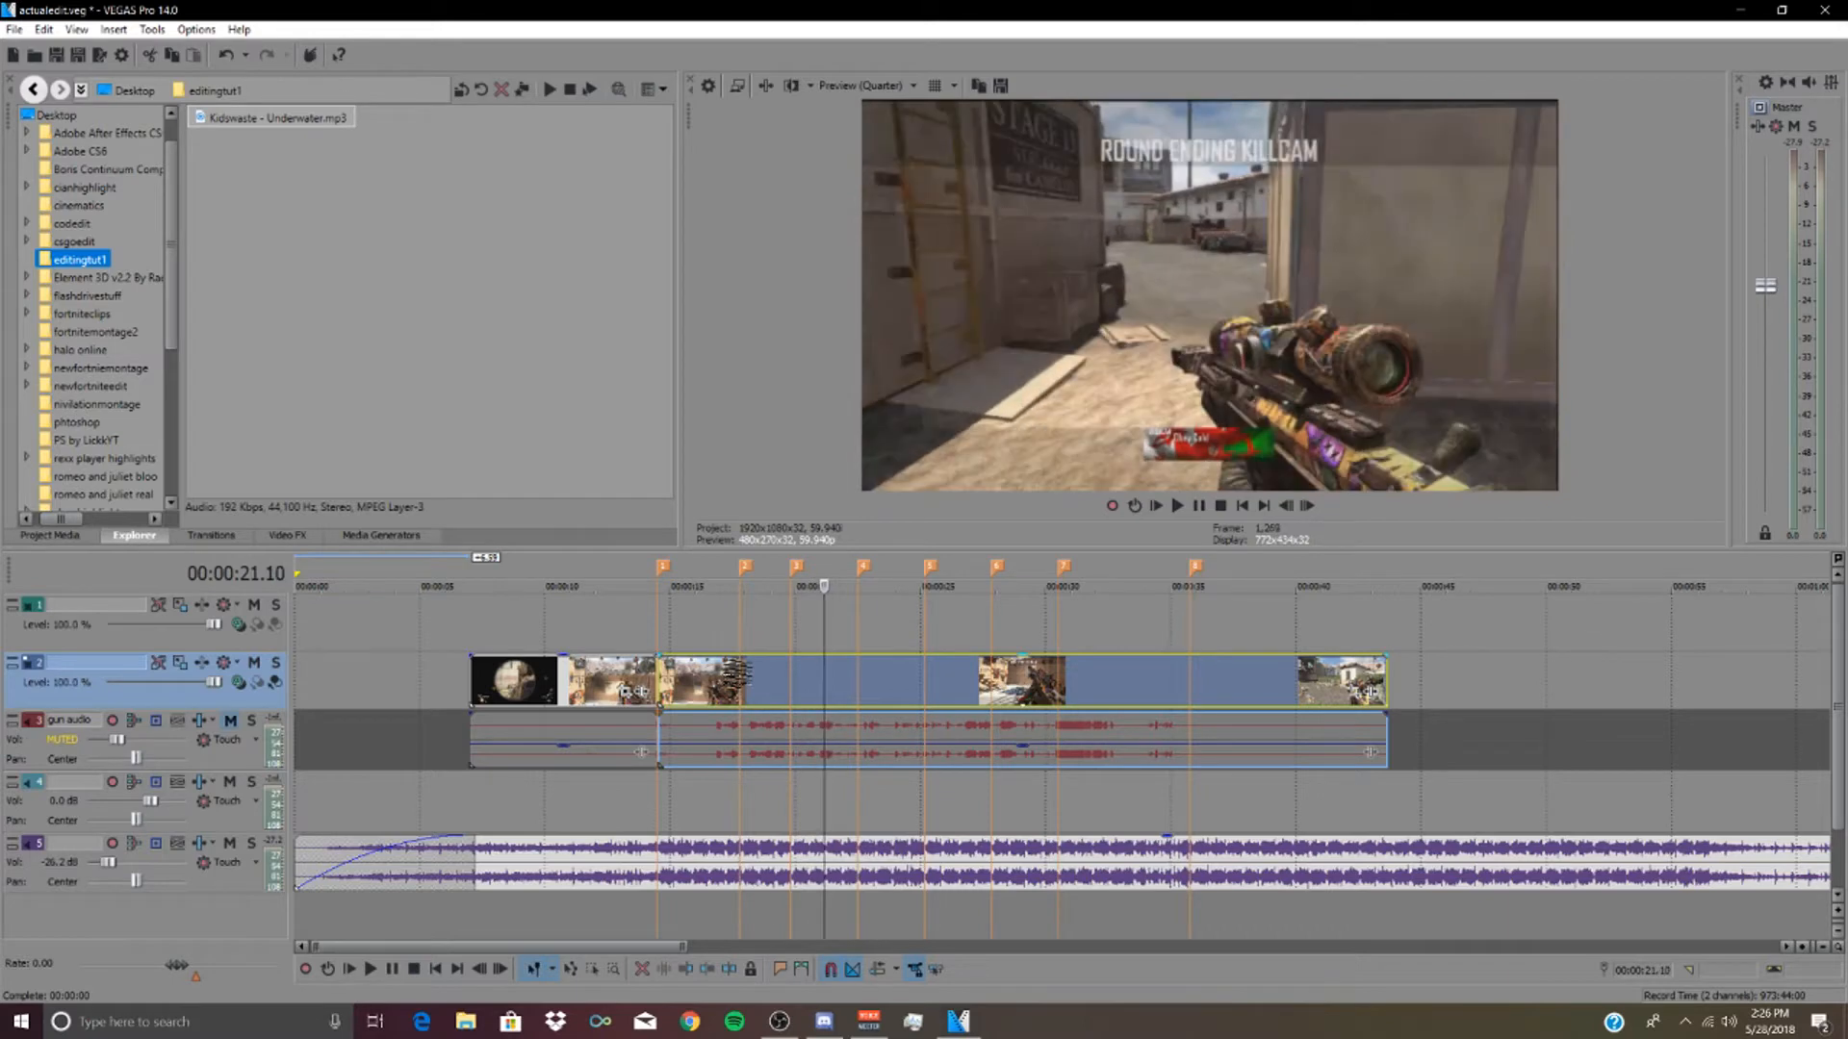
pyautogui.press('Left')
pyautogui.press('Left')
pyautogui.press('Left')
pyautogui.press('Left')
pyautogui.press('Left')
pyautogui.press('Left')
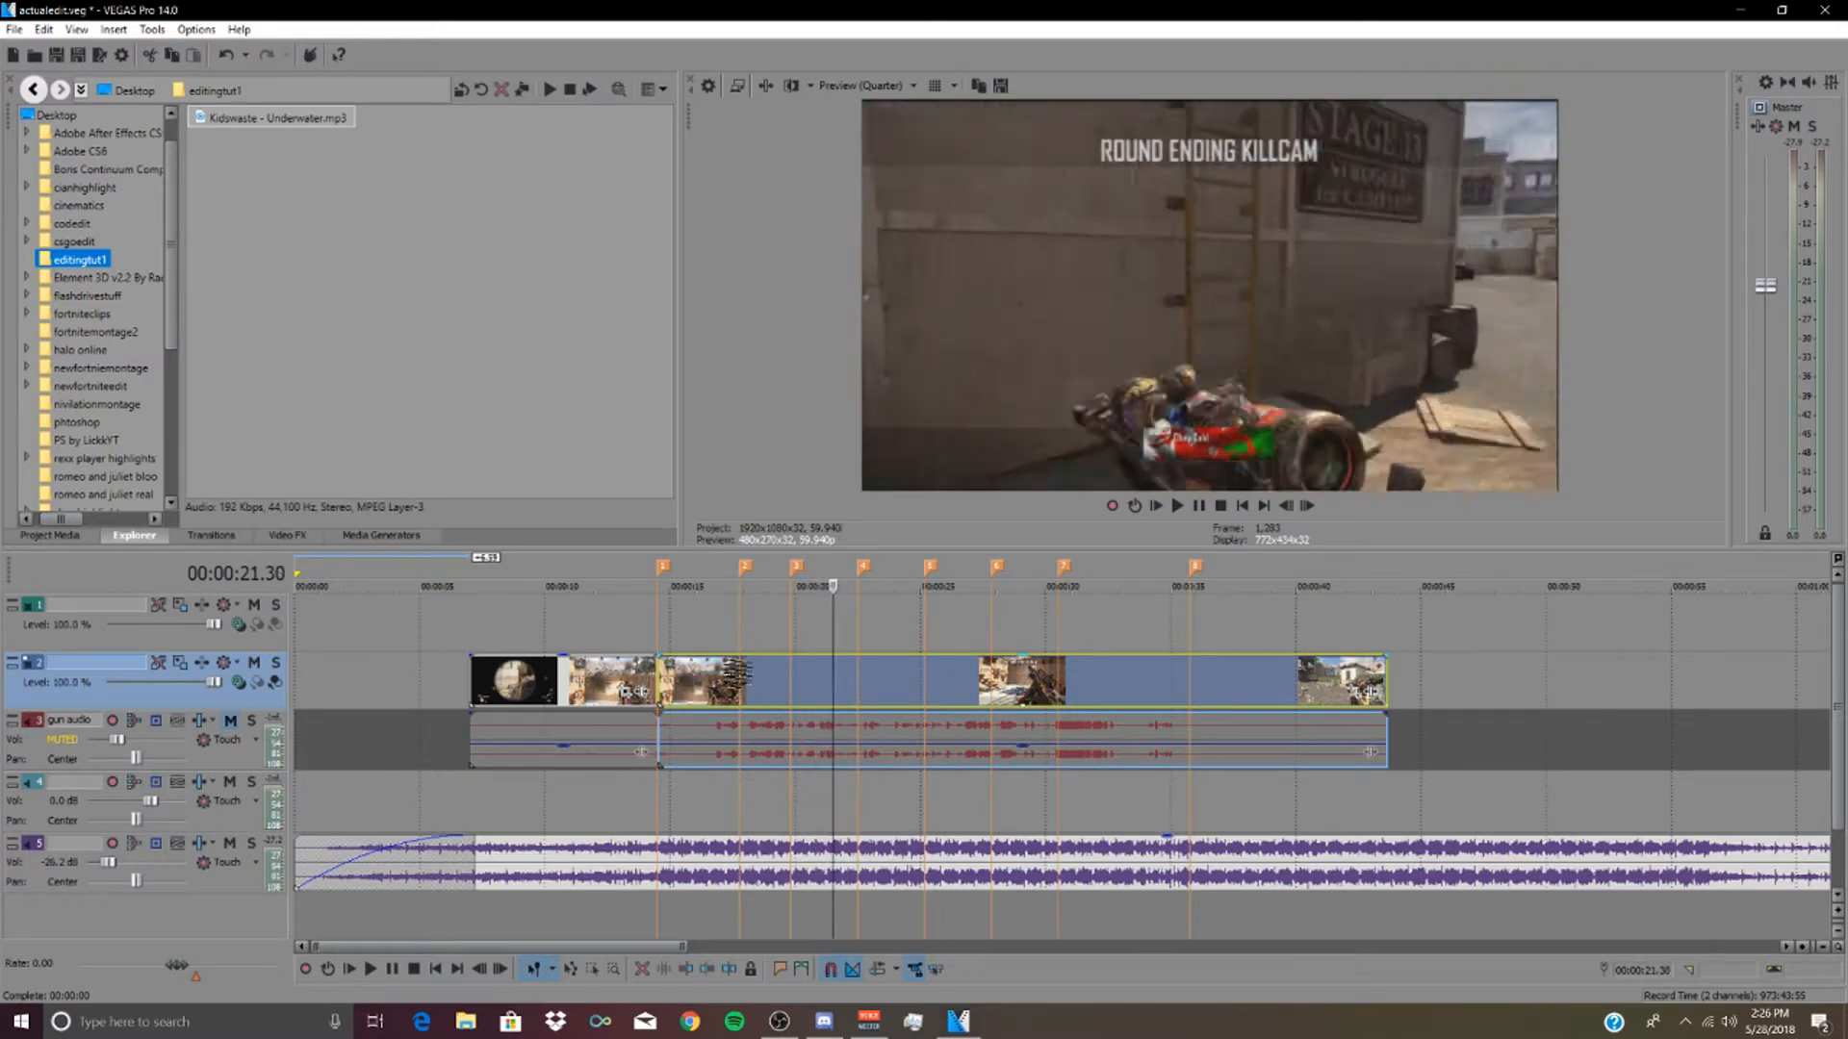
pyautogui.press('s')
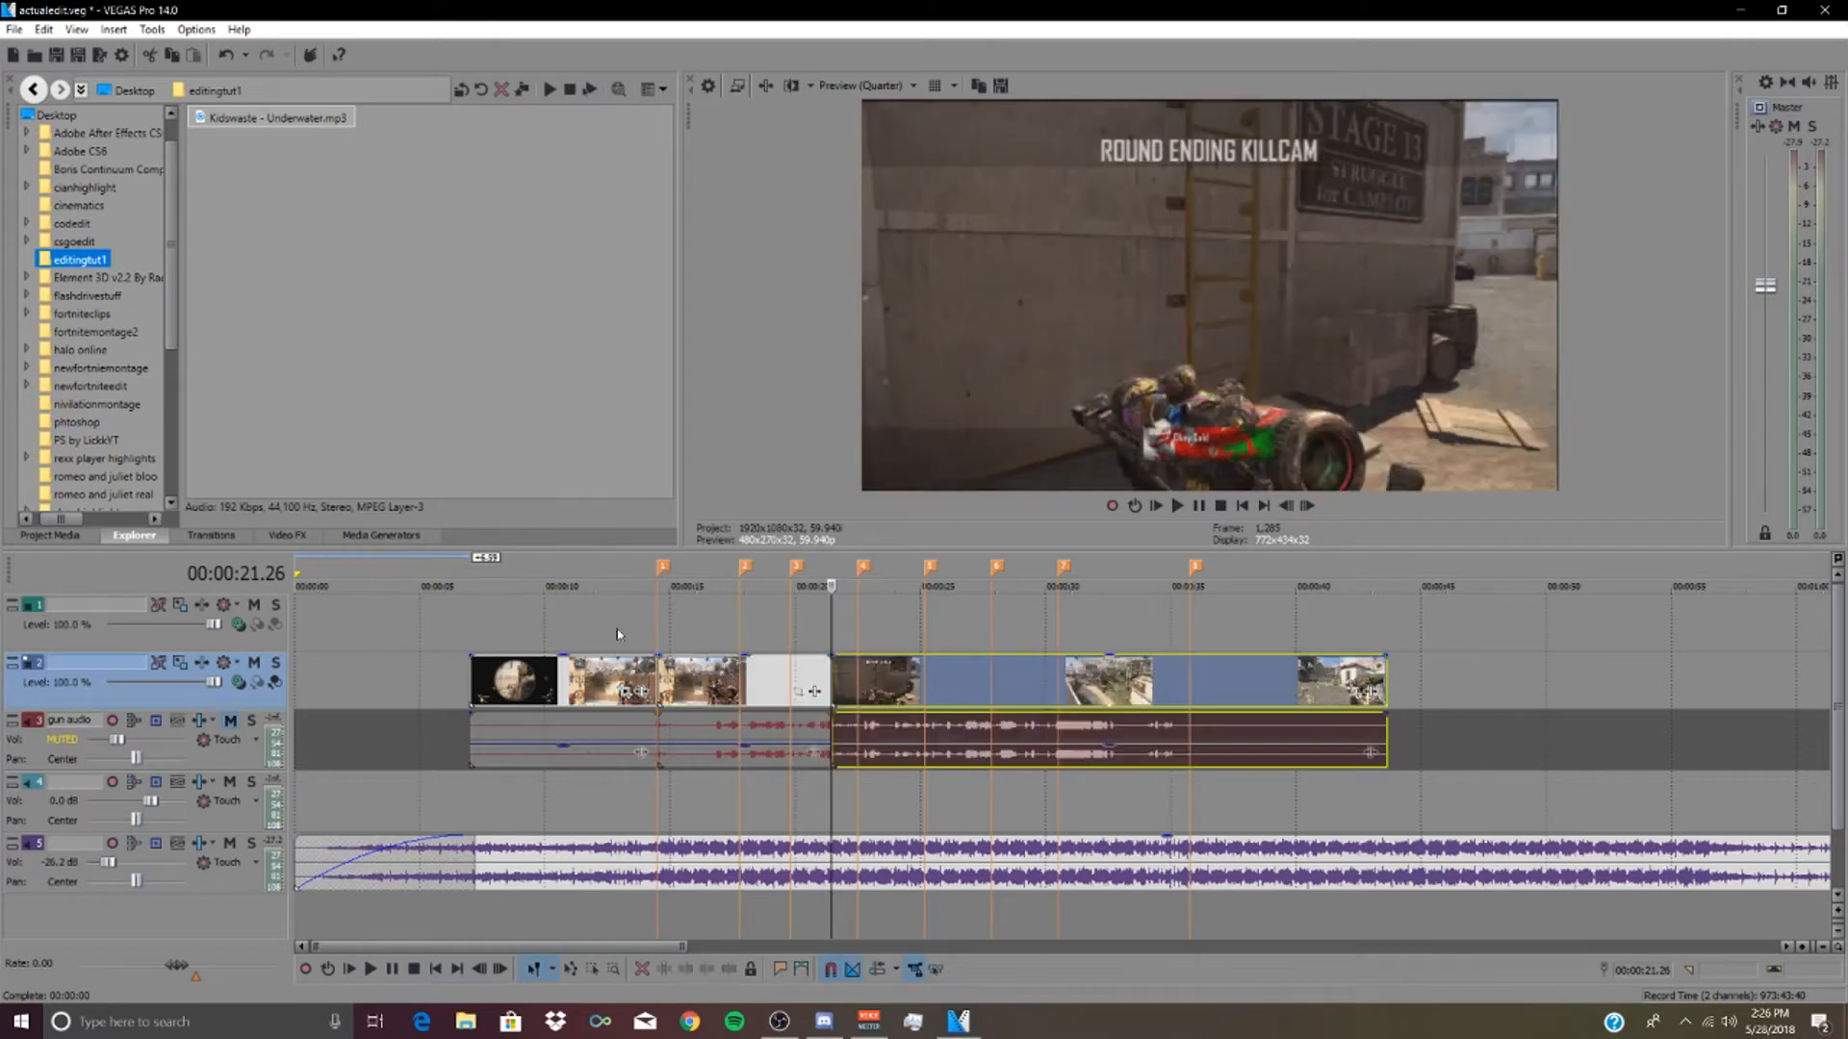
# - Split the section that starts at marker 1 at about 16 seconds, where the round win screen is showing
pyautogui.click(710, 678)
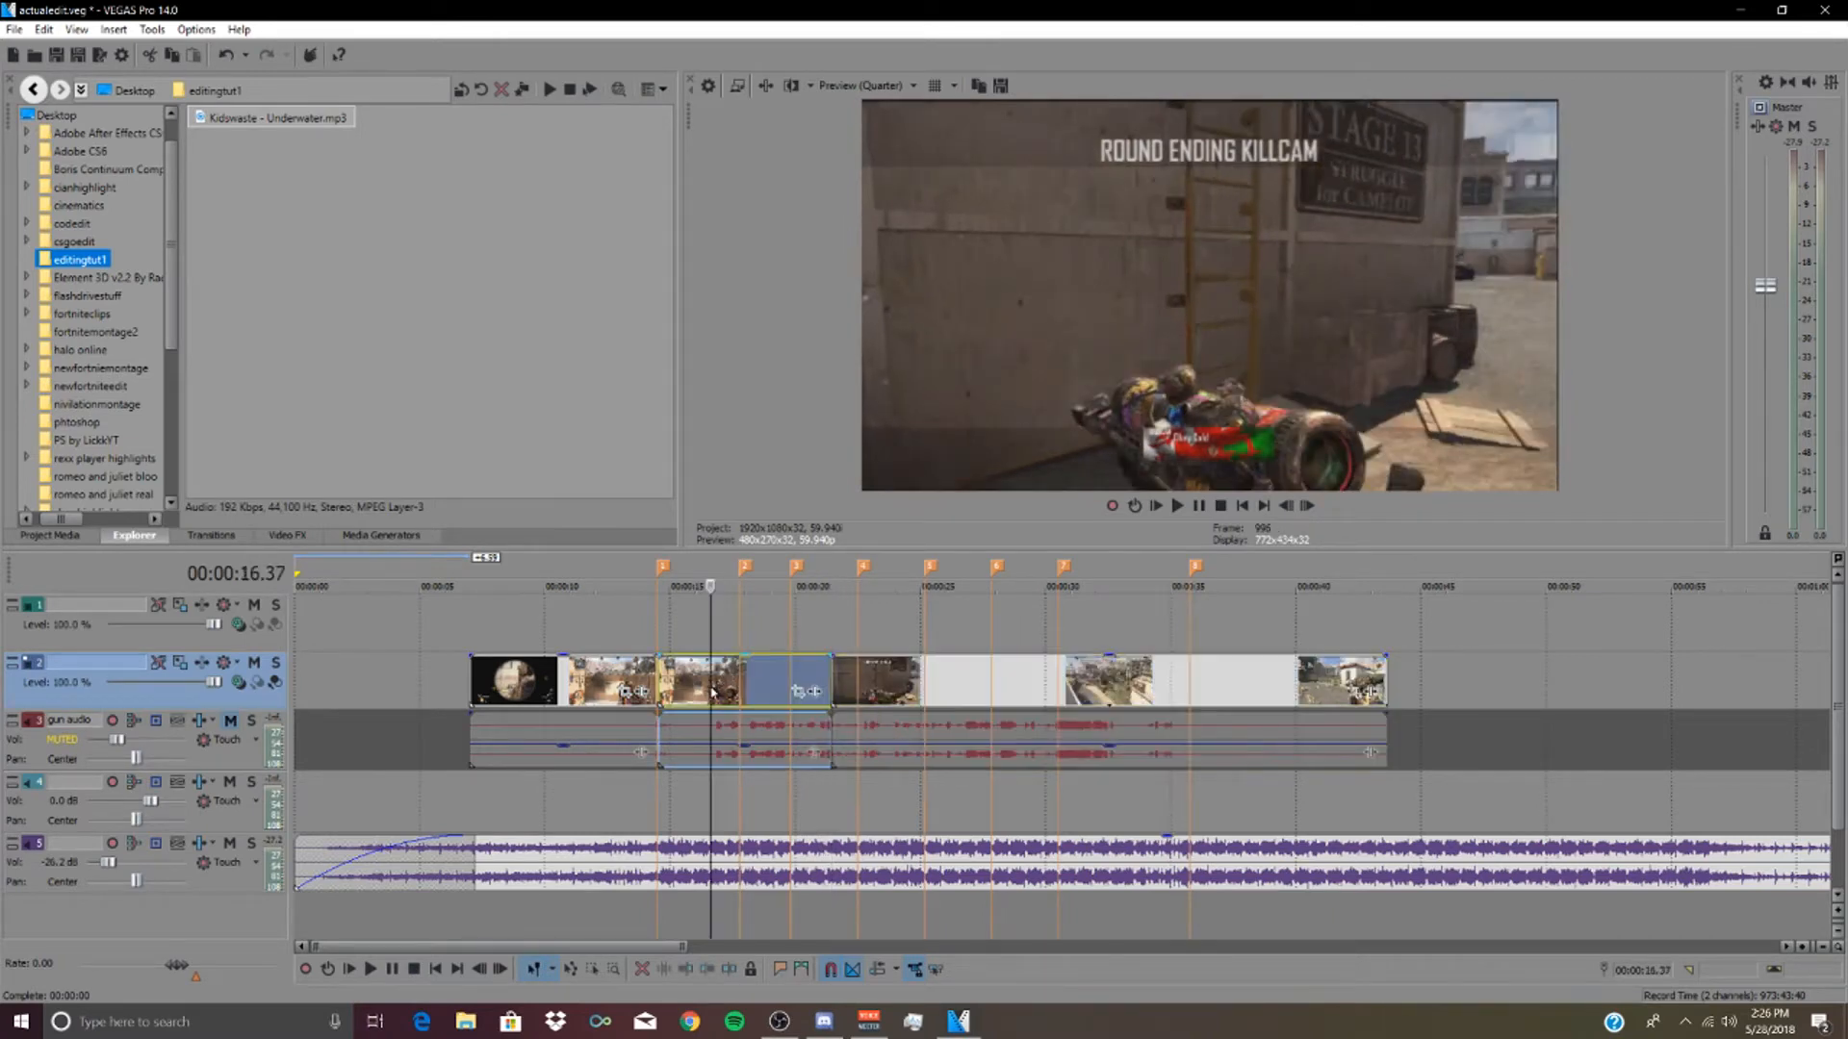
pyautogui.click(699, 680)
pyautogui.click(660, 681)
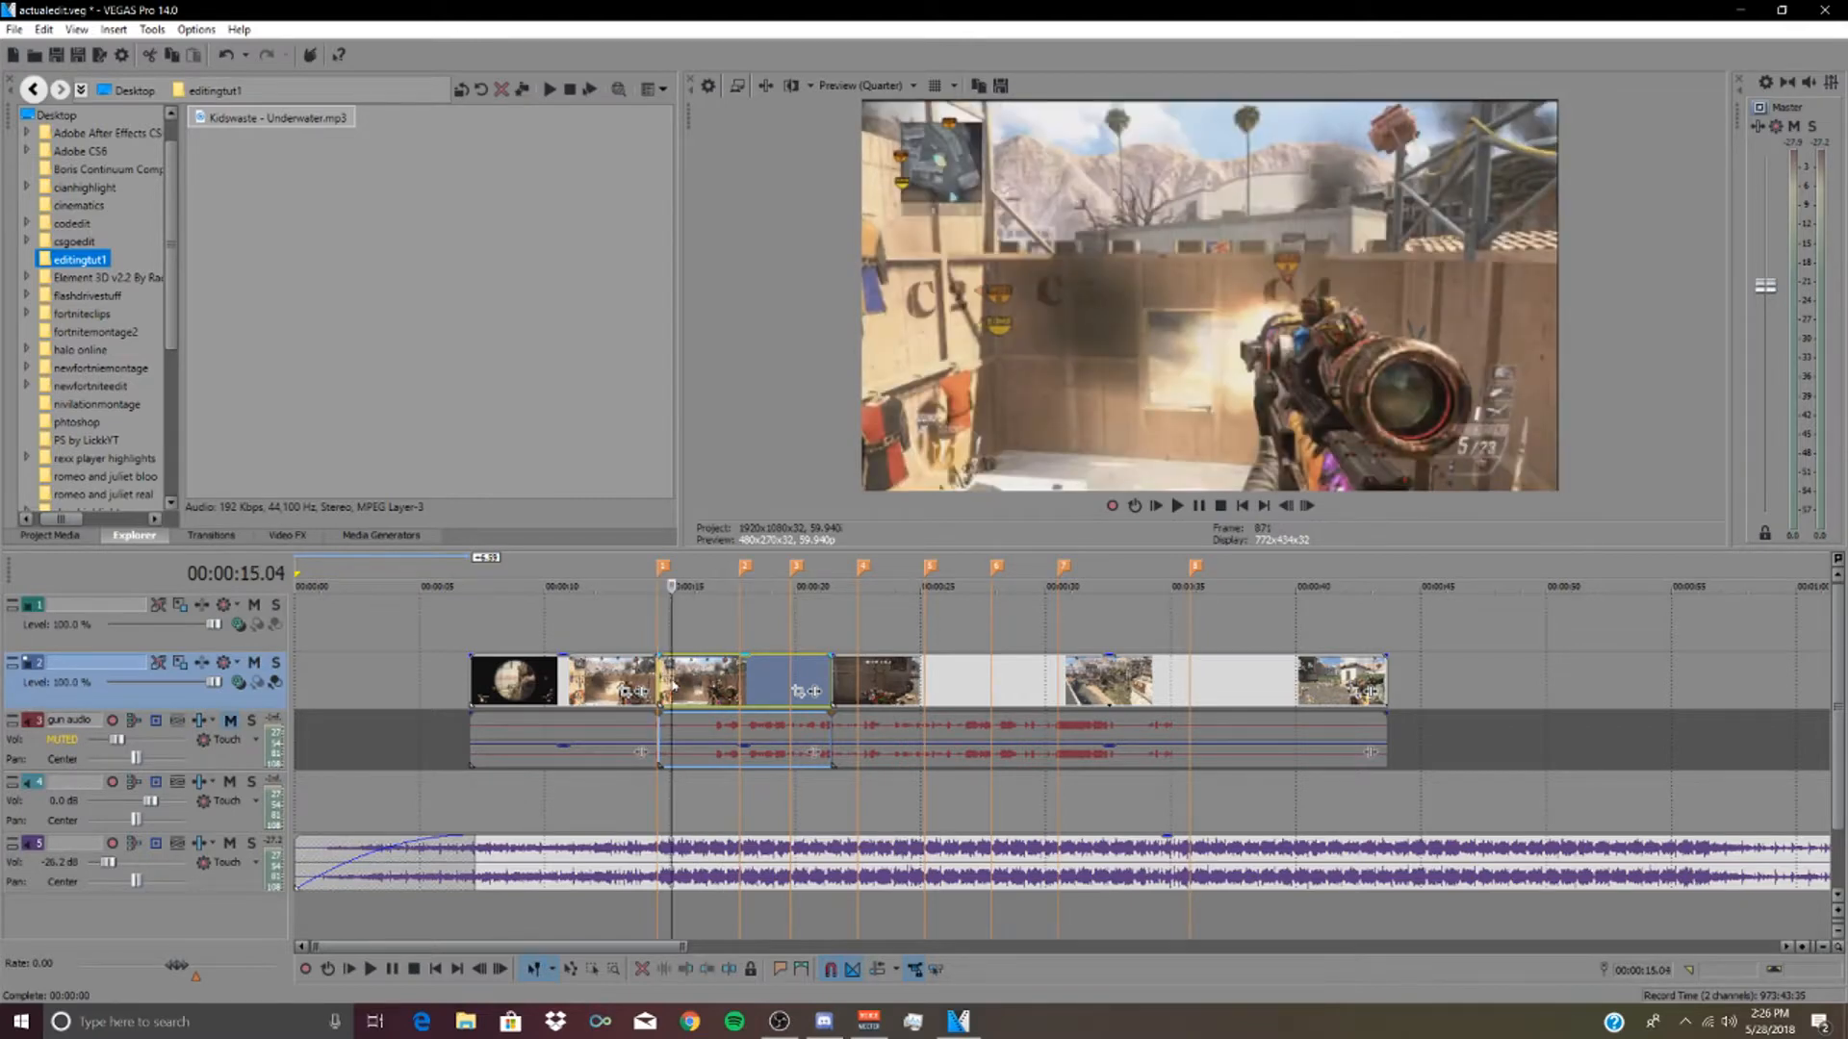
pyautogui.press('space')
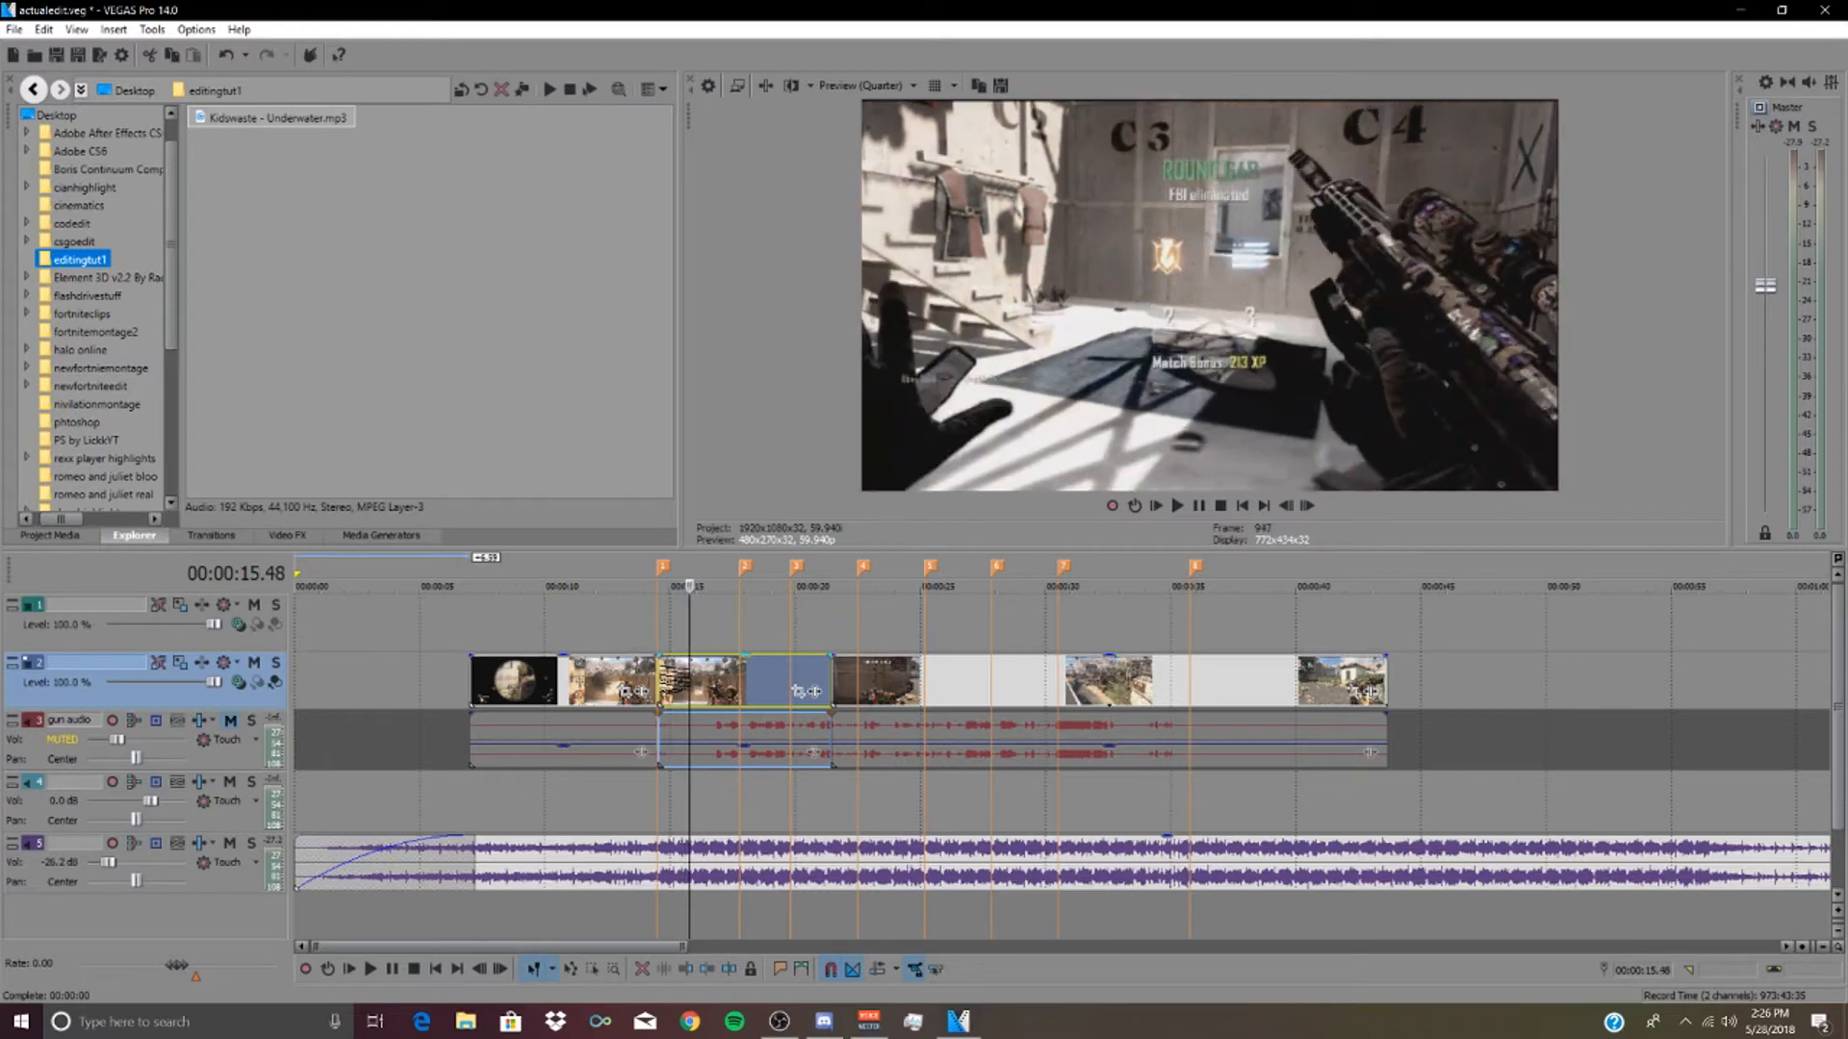
pyautogui.press('s')
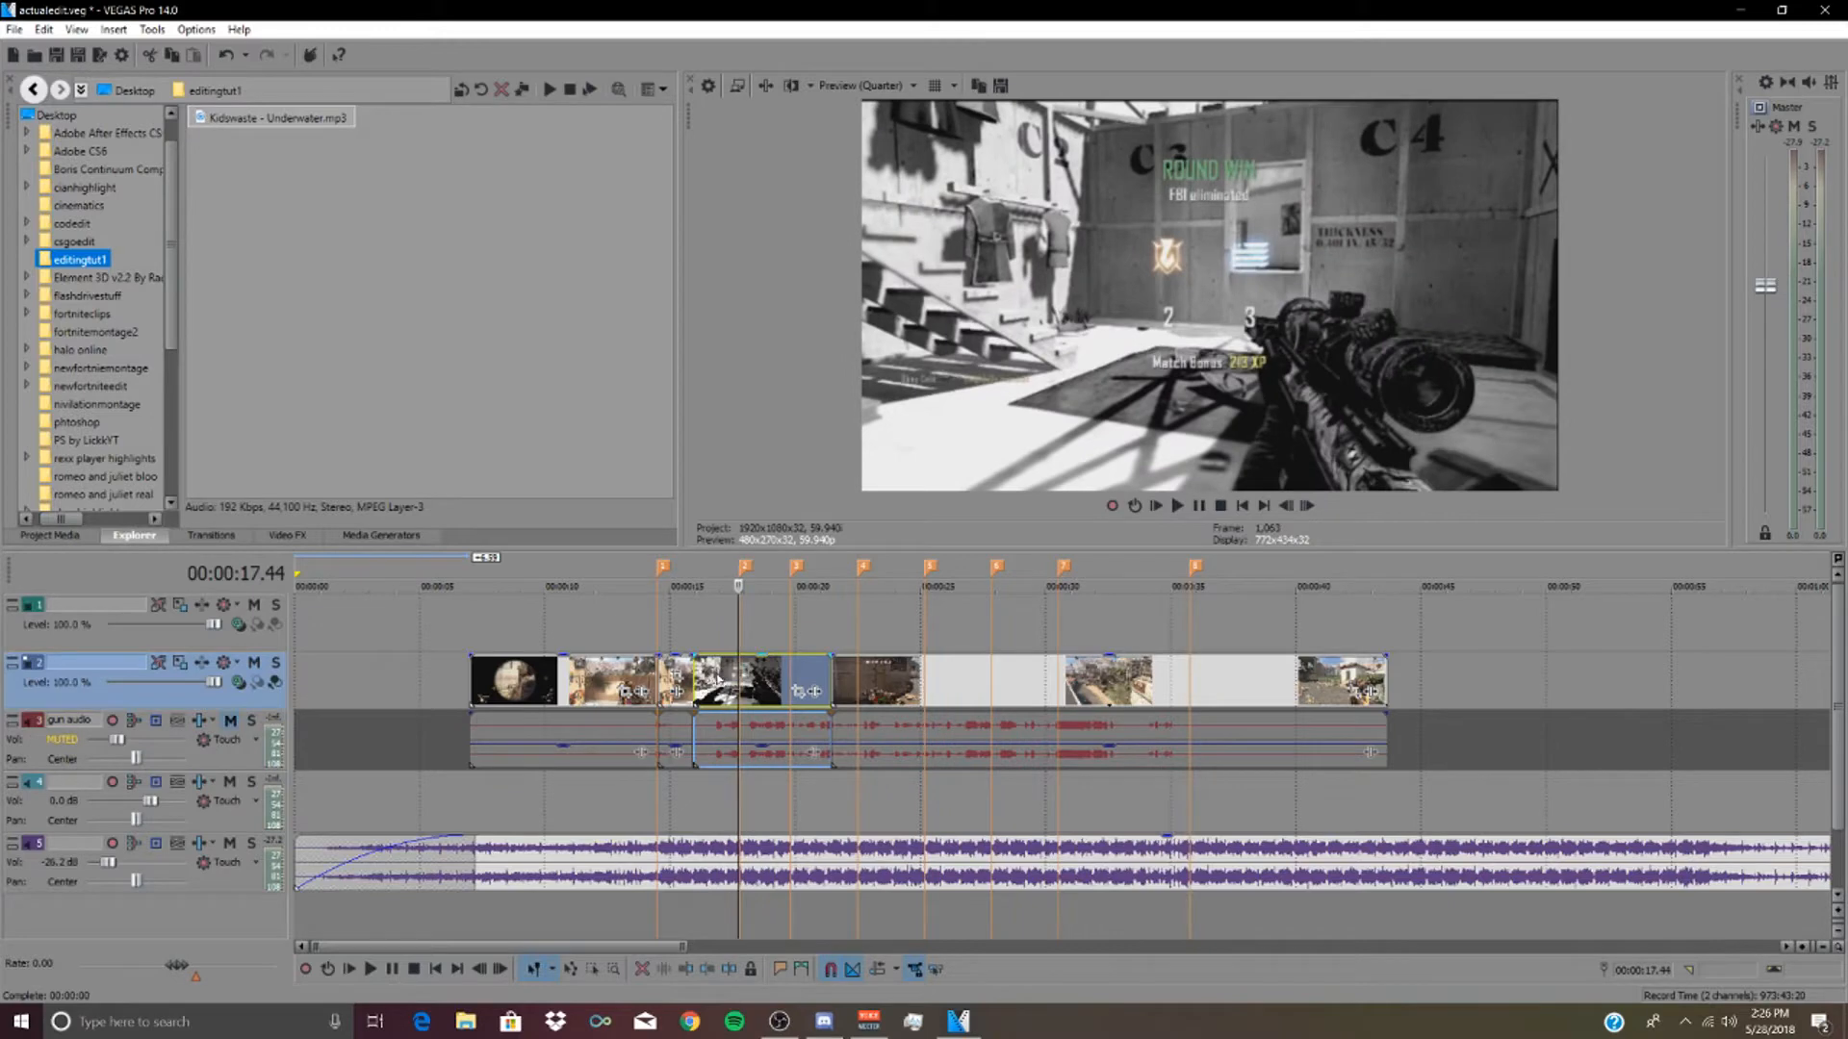
# - Examine the preview frames in the opening gameplay sections around markers 1 to 3
pyautogui.click(535, 637)
pyautogui.click(632, 641)
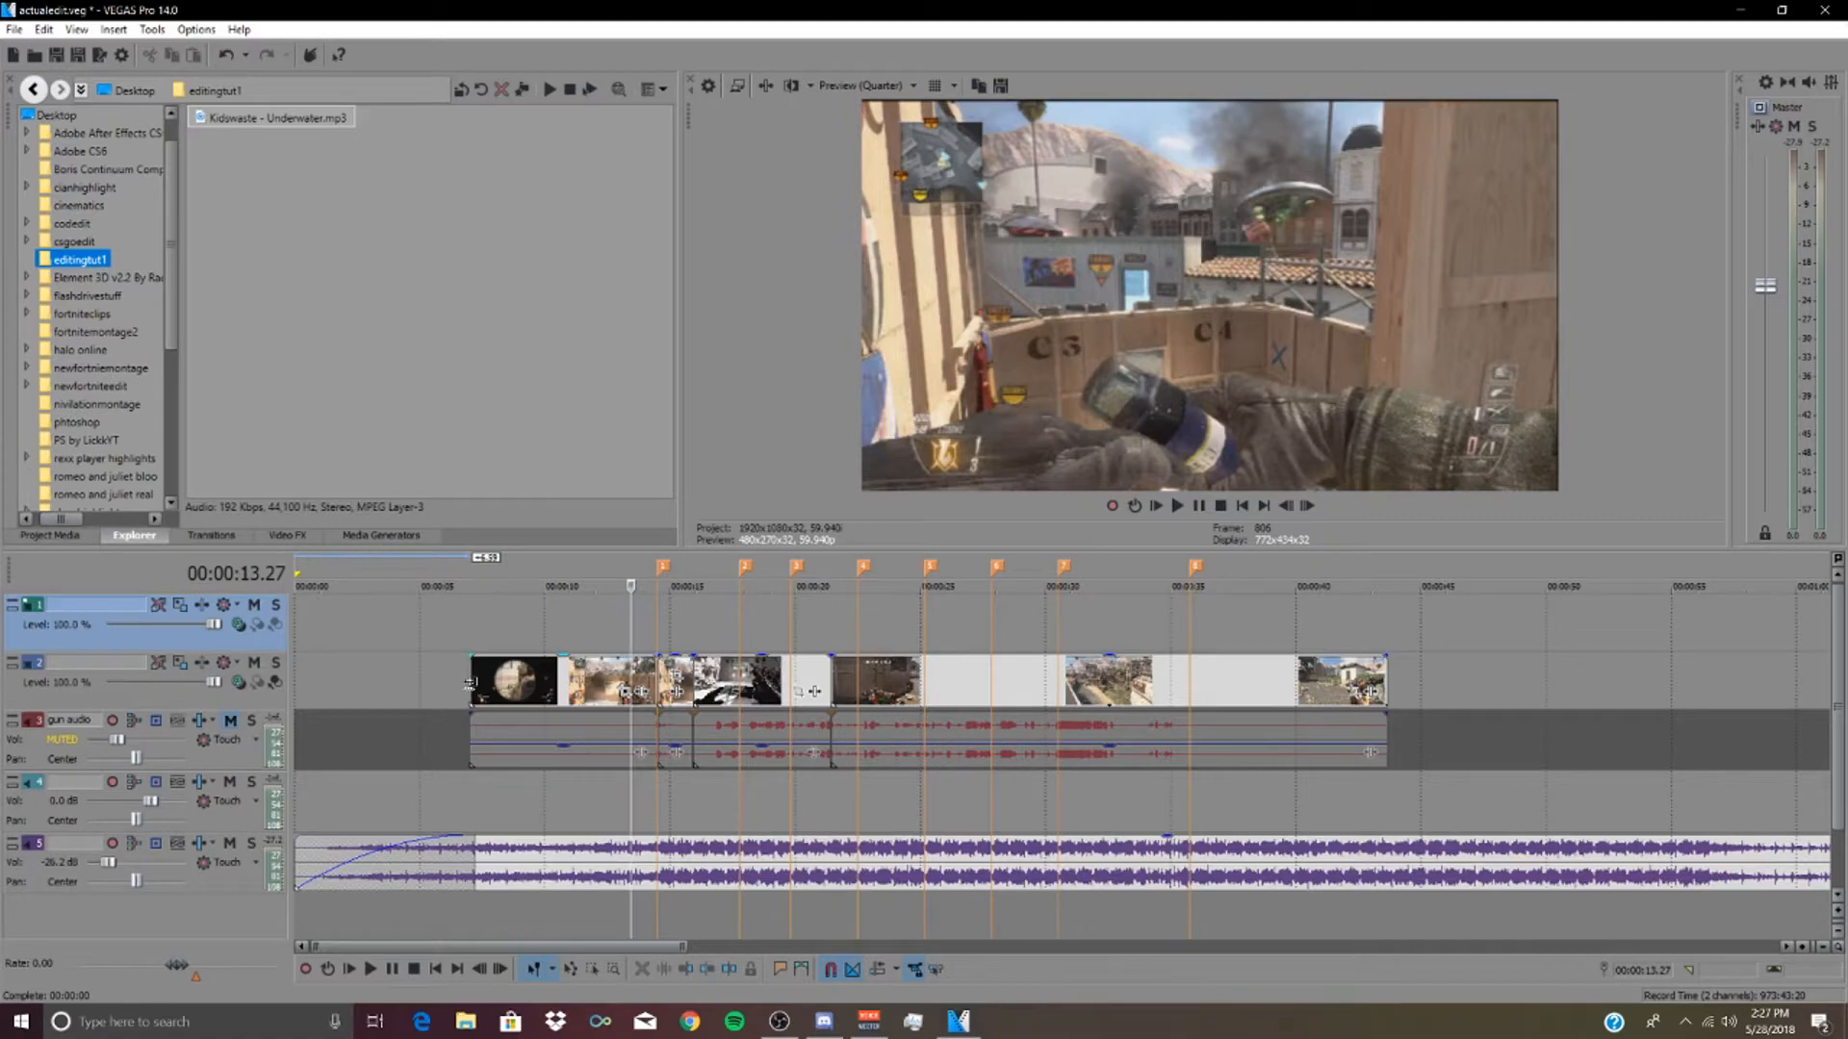
pyautogui.moveTo(470, 683)
pyautogui.mouseDown()
pyautogui.moveTo(602, 674)
pyautogui.moveTo(431, 661)
pyautogui.moveTo(338, 674)
pyautogui.moveTo(597, 678)
pyautogui.moveTo(310, 695)
pyautogui.moveTo(445, 700)
pyautogui.mouseUp()
pyautogui.click(666, 675)
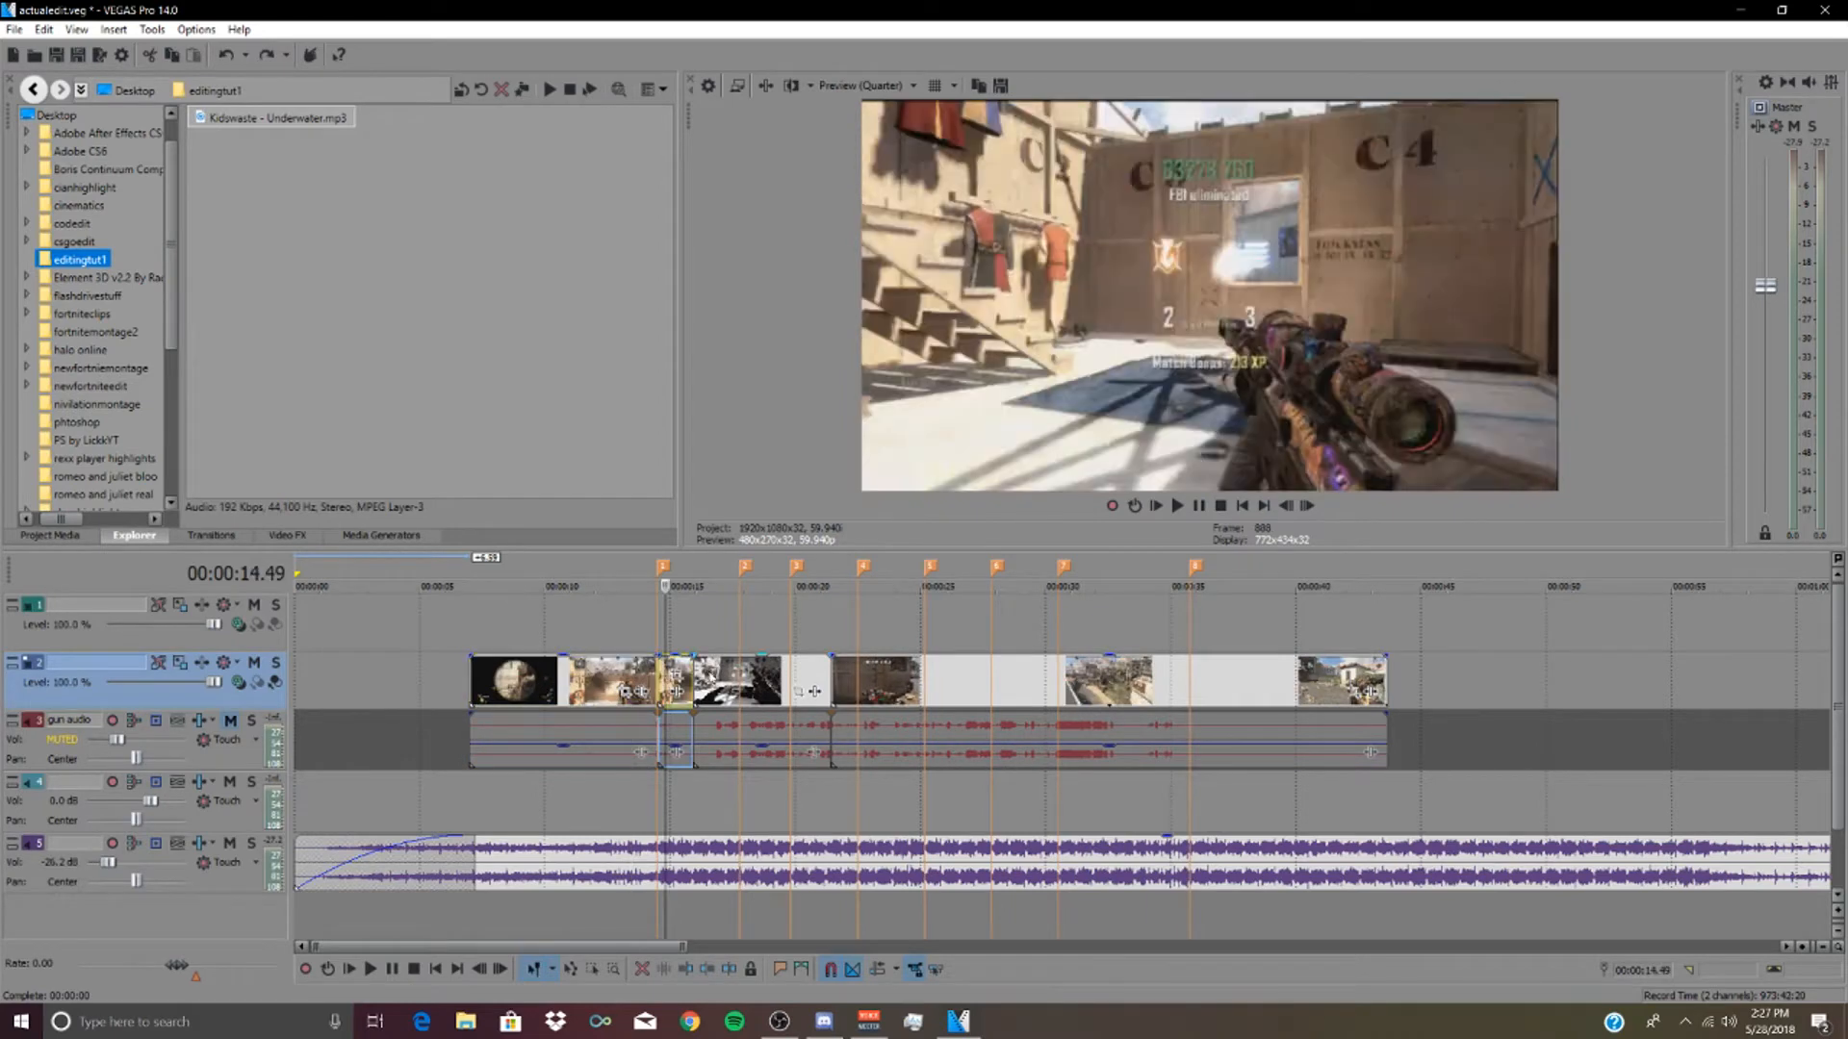
pyautogui.click(713, 685)
pyautogui.click(793, 682)
pyautogui.click(836, 682)
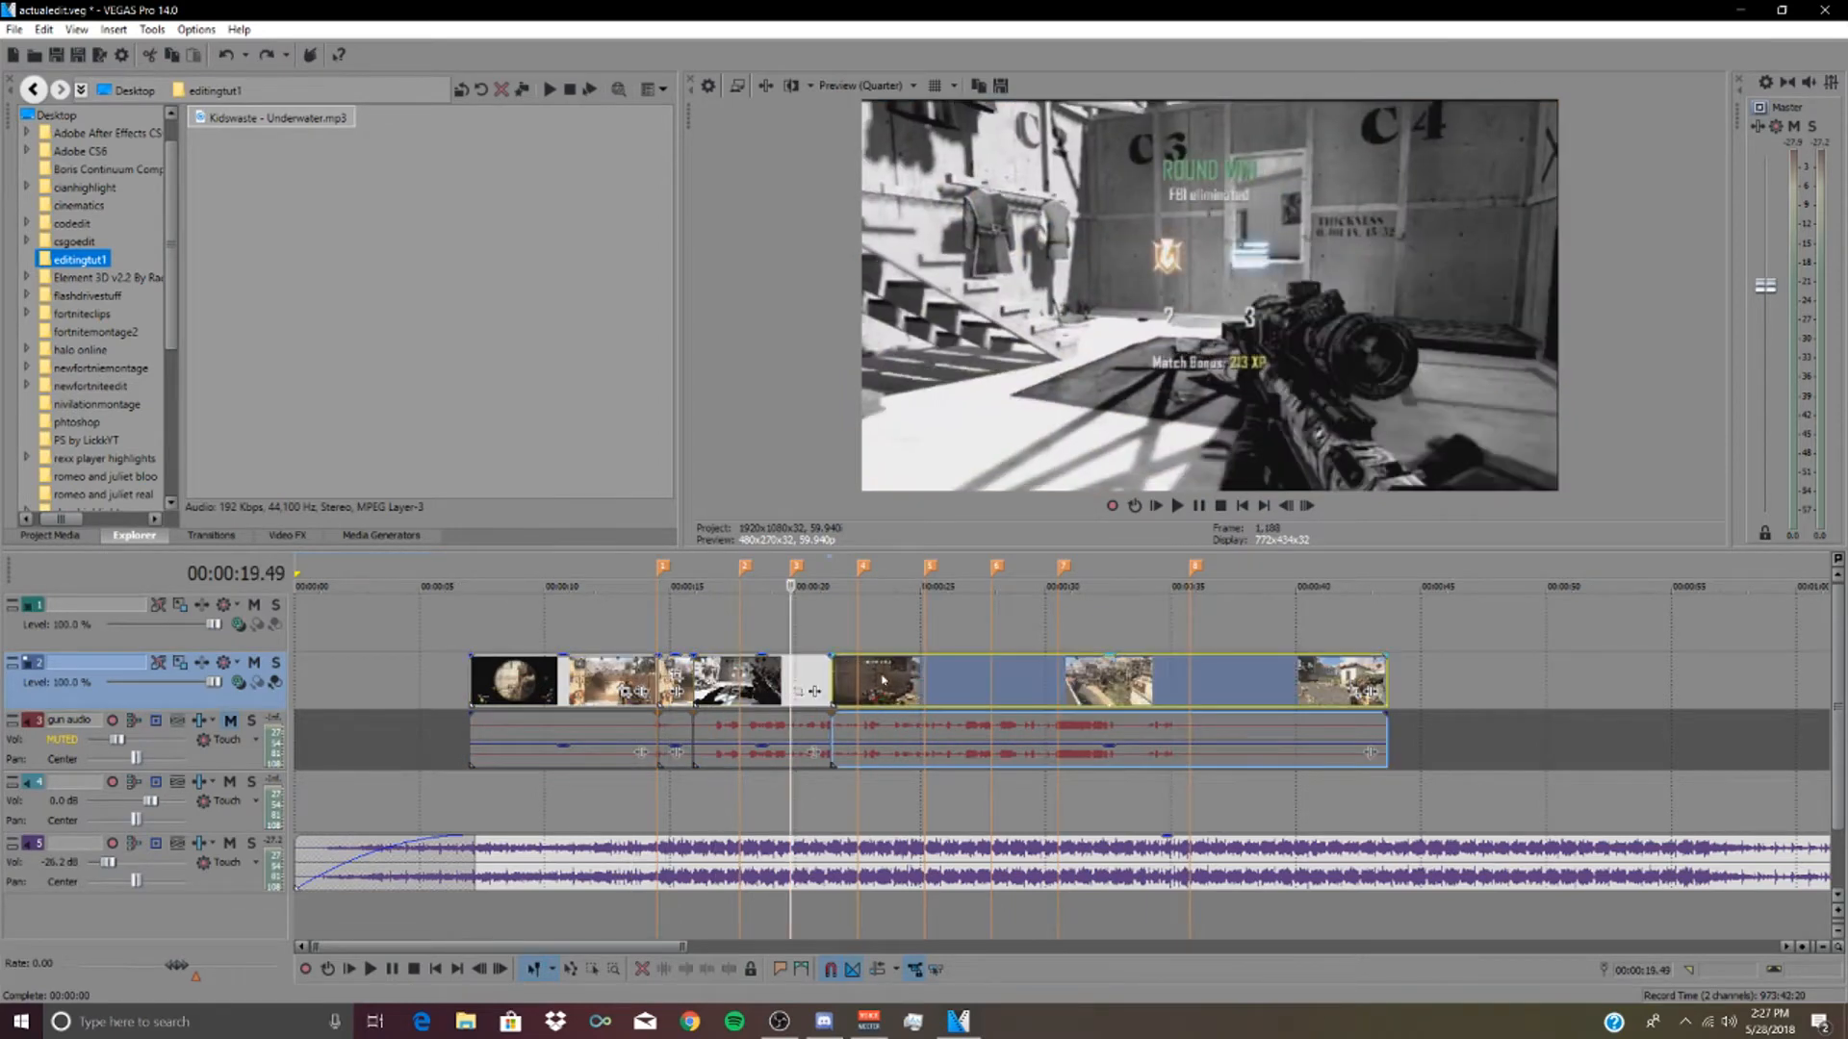
# - Examine preview frames across the long last gameplay section against the markers above it
pyautogui.click(881, 682)
pyautogui.click(1021, 682)
pyautogui.click(1121, 682)
pyautogui.click(1189, 686)
pyautogui.click(925, 689)
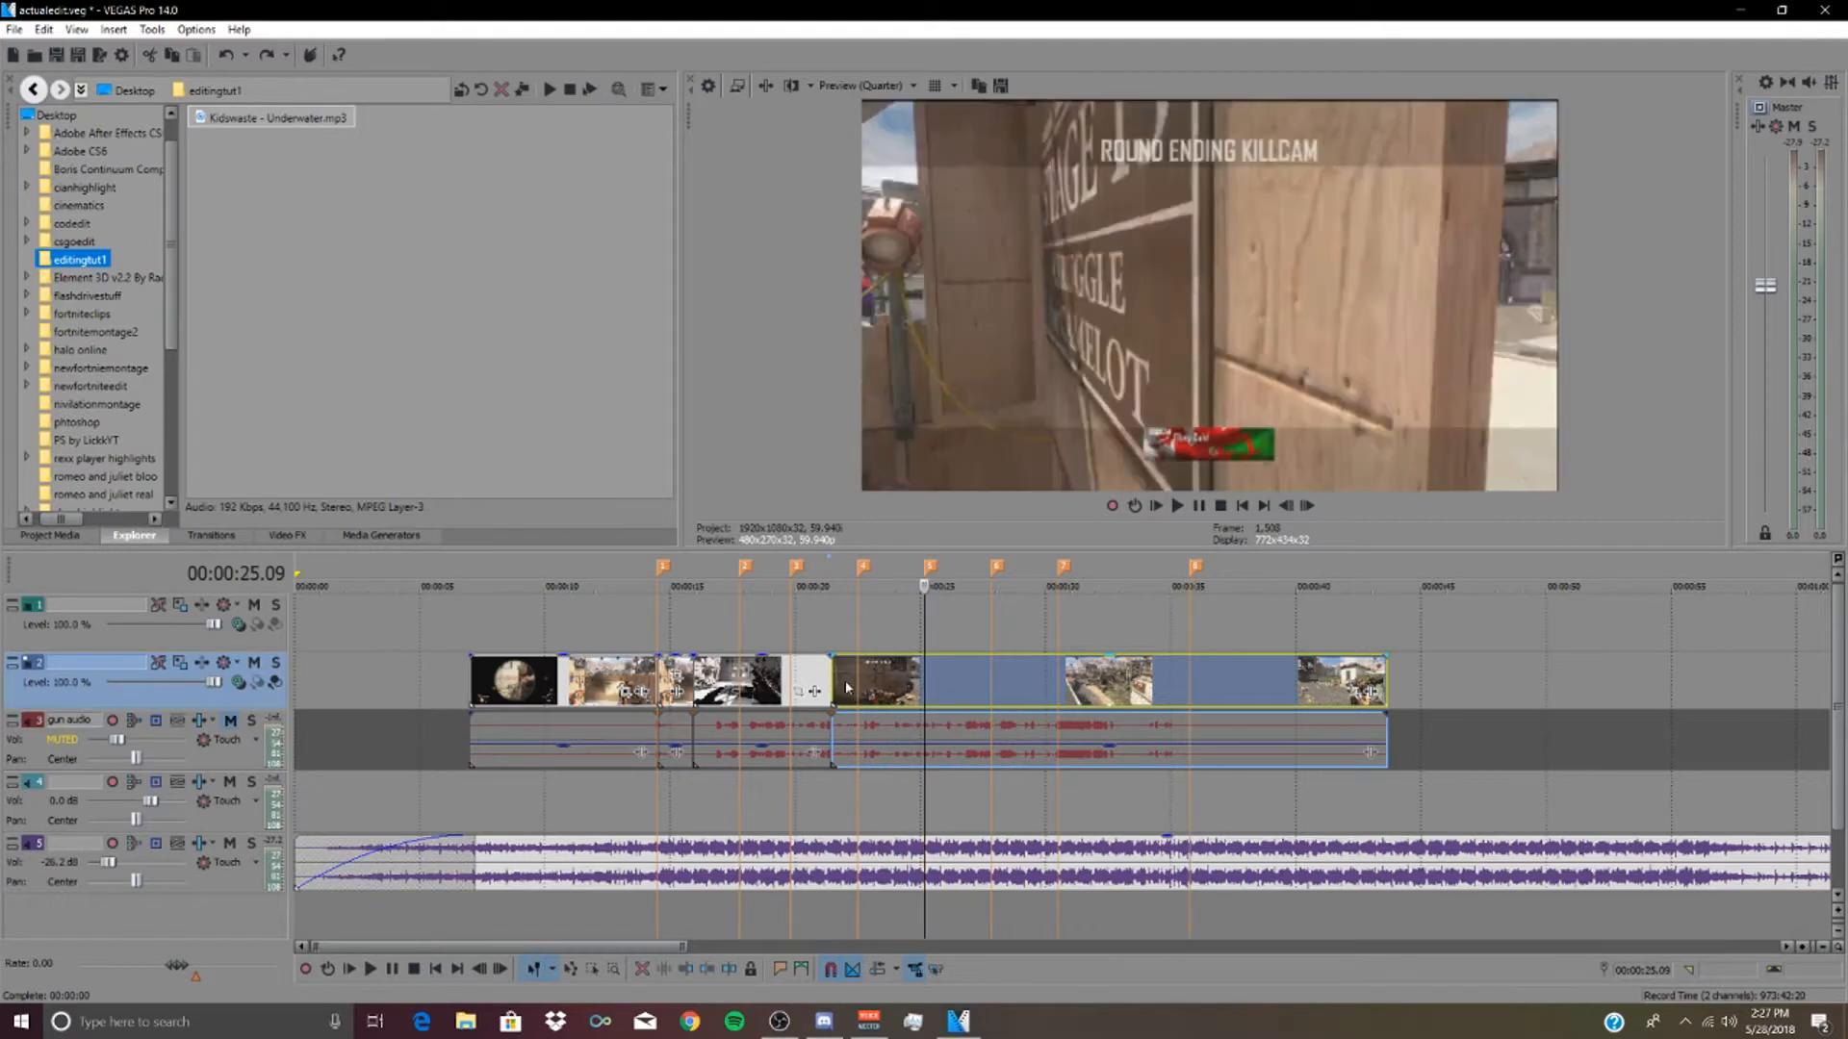
pyautogui.click(845, 691)
pyautogui.click(1068, 694)
pyautogui.click(968, 695)
pyautogui.click(1060, 695)
pyautogui.click(1215, 695)
pyautogui.click(904, 696)
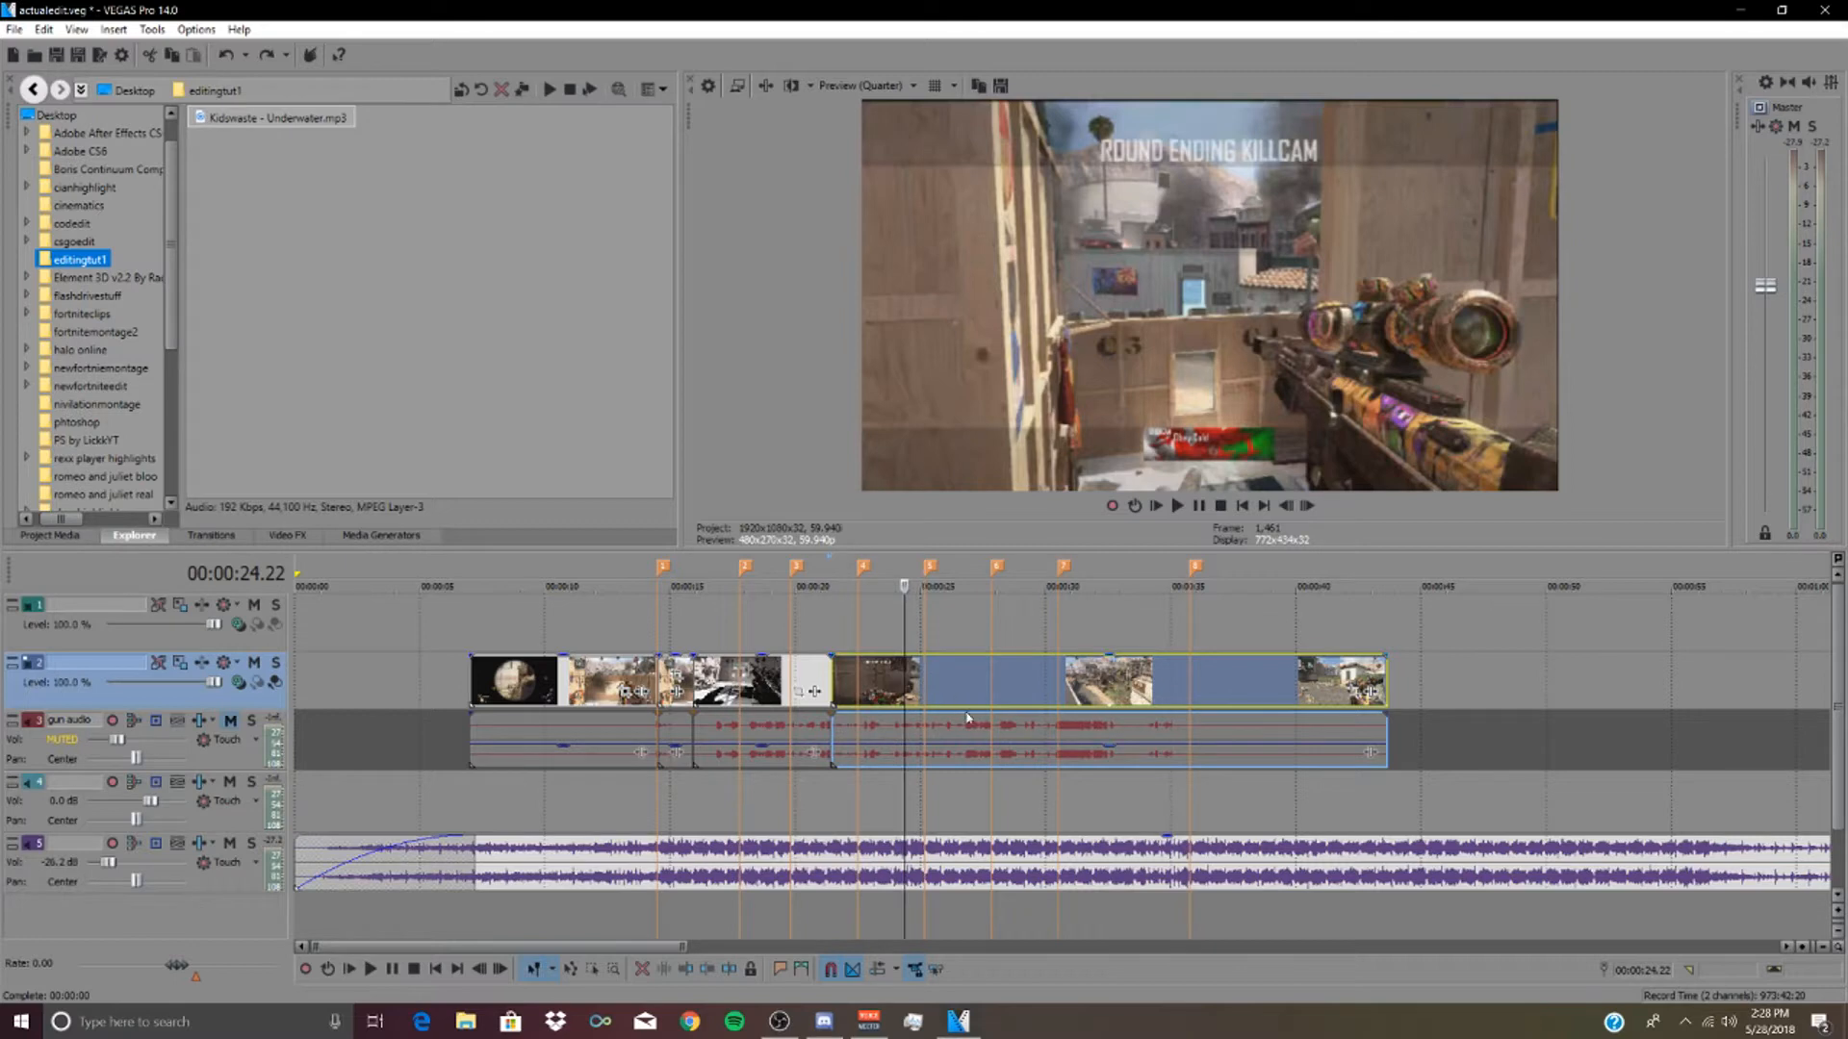
# - Check the preview frame at each marker from 2 to 7 and play the timeline from 00:00:15.24
pyautogui.click(635, 678)
pyautogui.scroll(2, 644, 679)
pyautogui.scroll(-2, 644, 680)
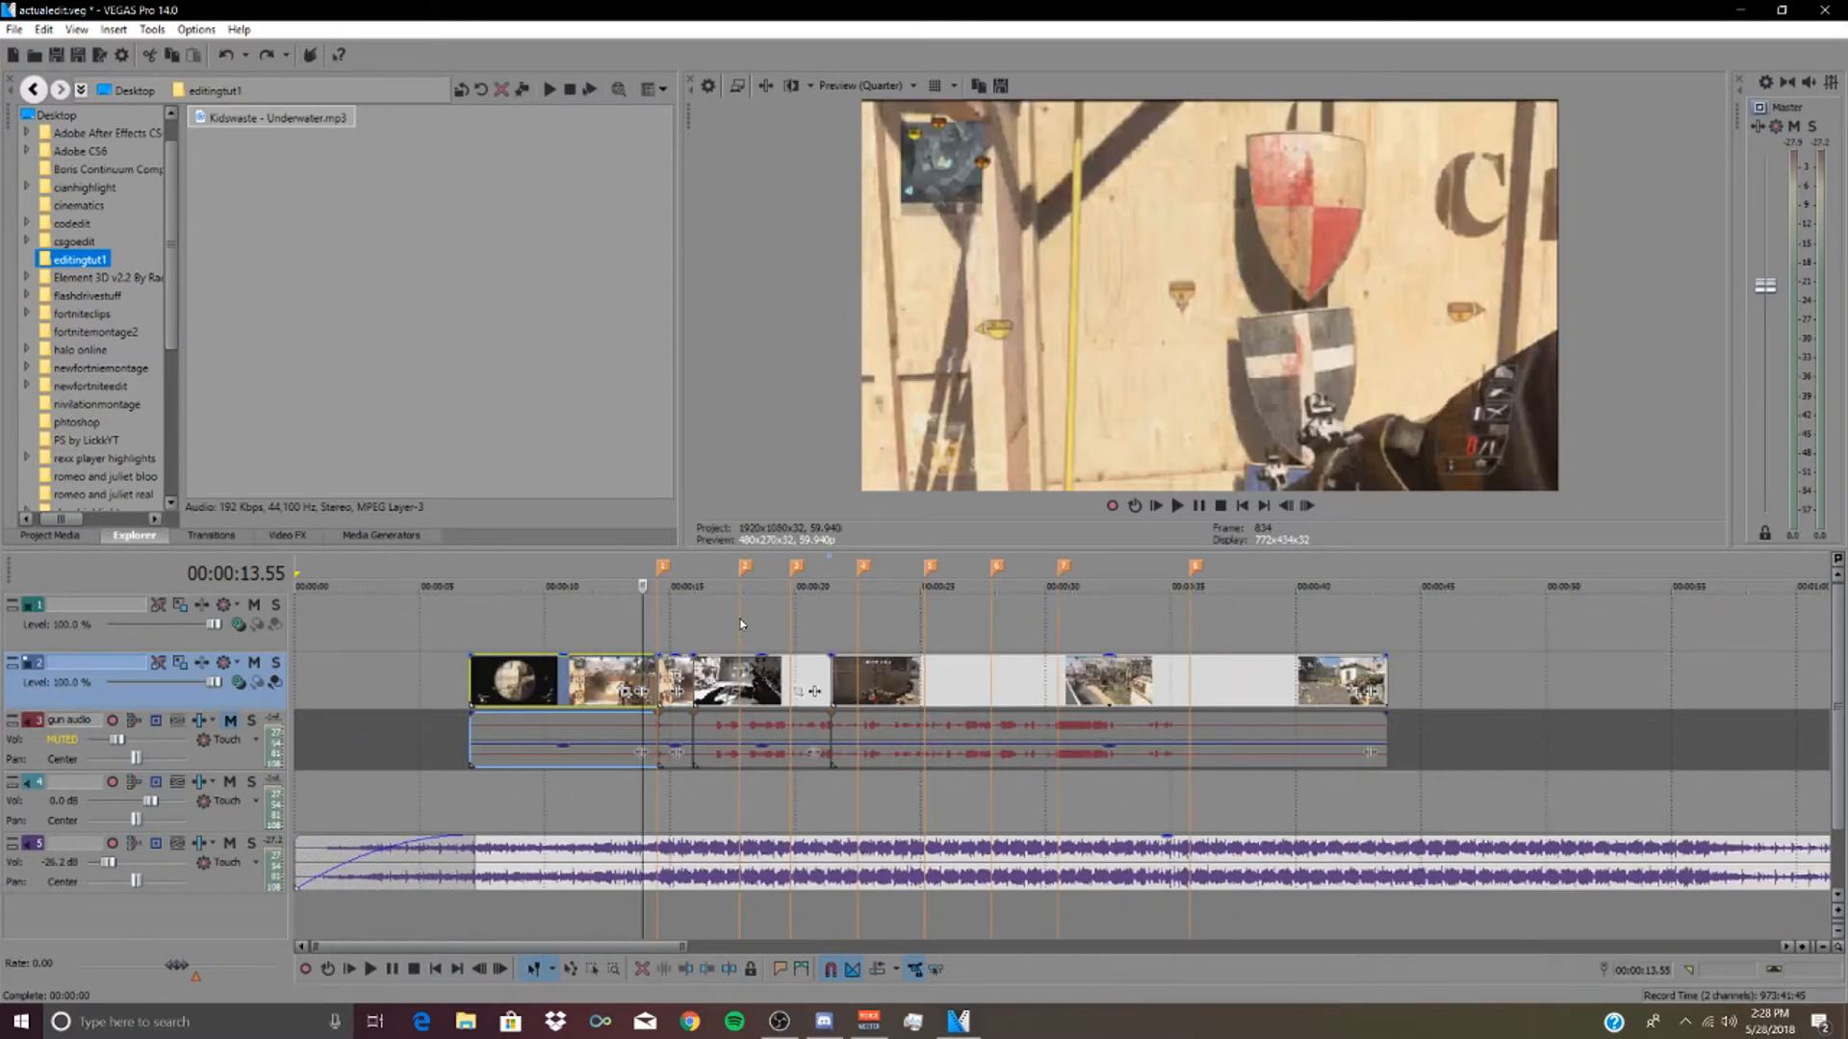
pyautogui.click(742, 624)
pyautogui.click(793, 620)
pyautogui.click(860, 616)
pyautogui.click(922, 613)
pyautogui.click(992, 613)
pyautogui.click(1059, 624)
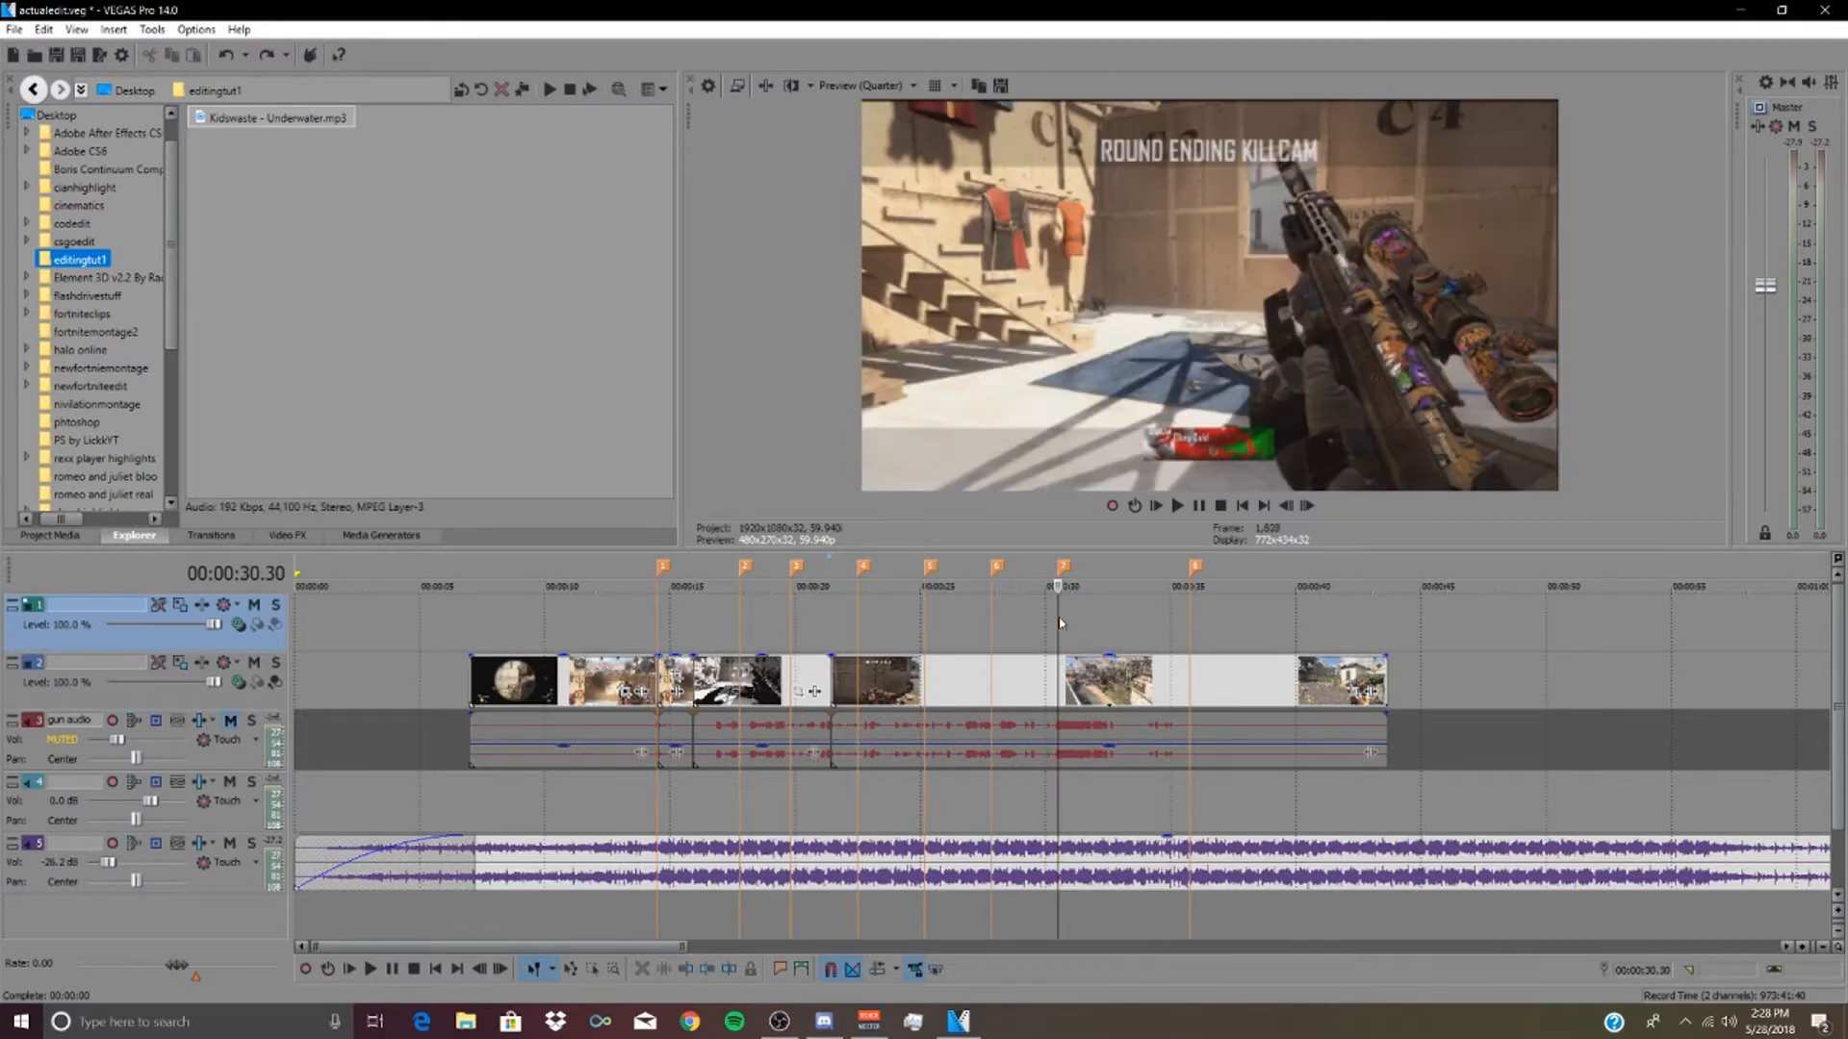
pyautogui.click(925, 645)
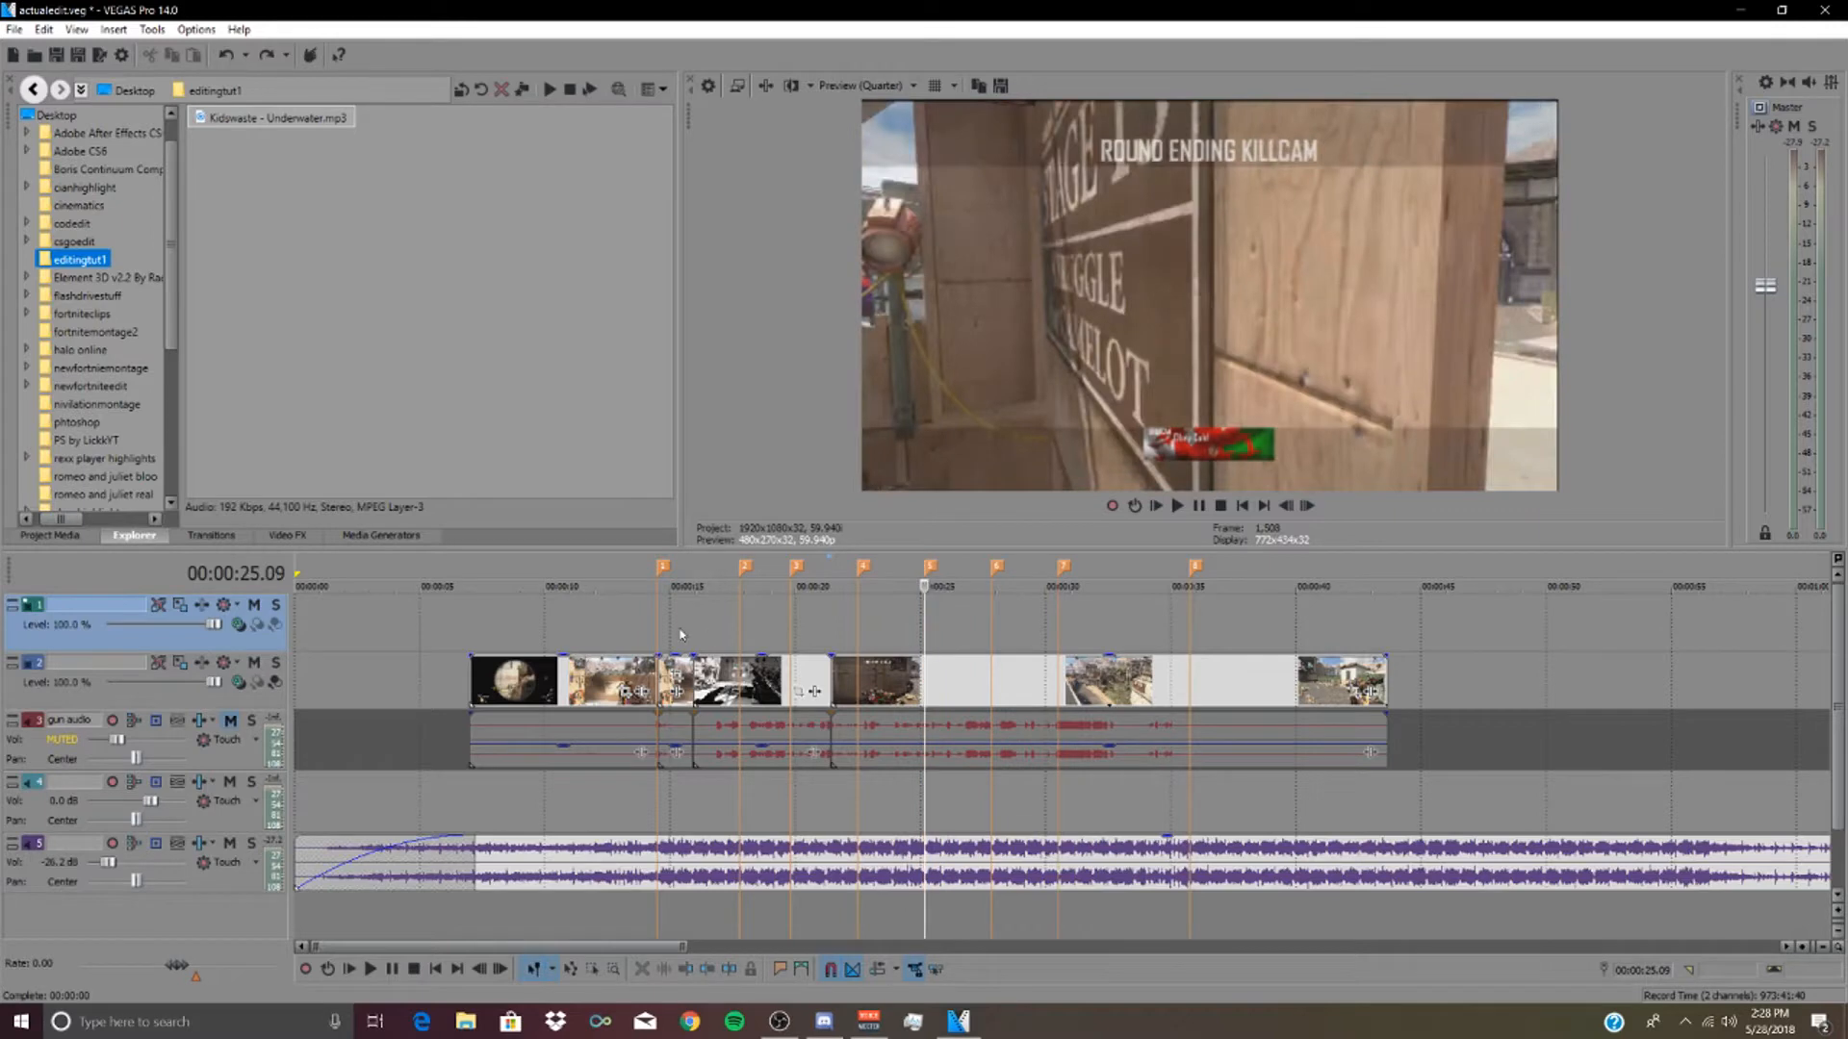
pyautogui.click(679, 621)
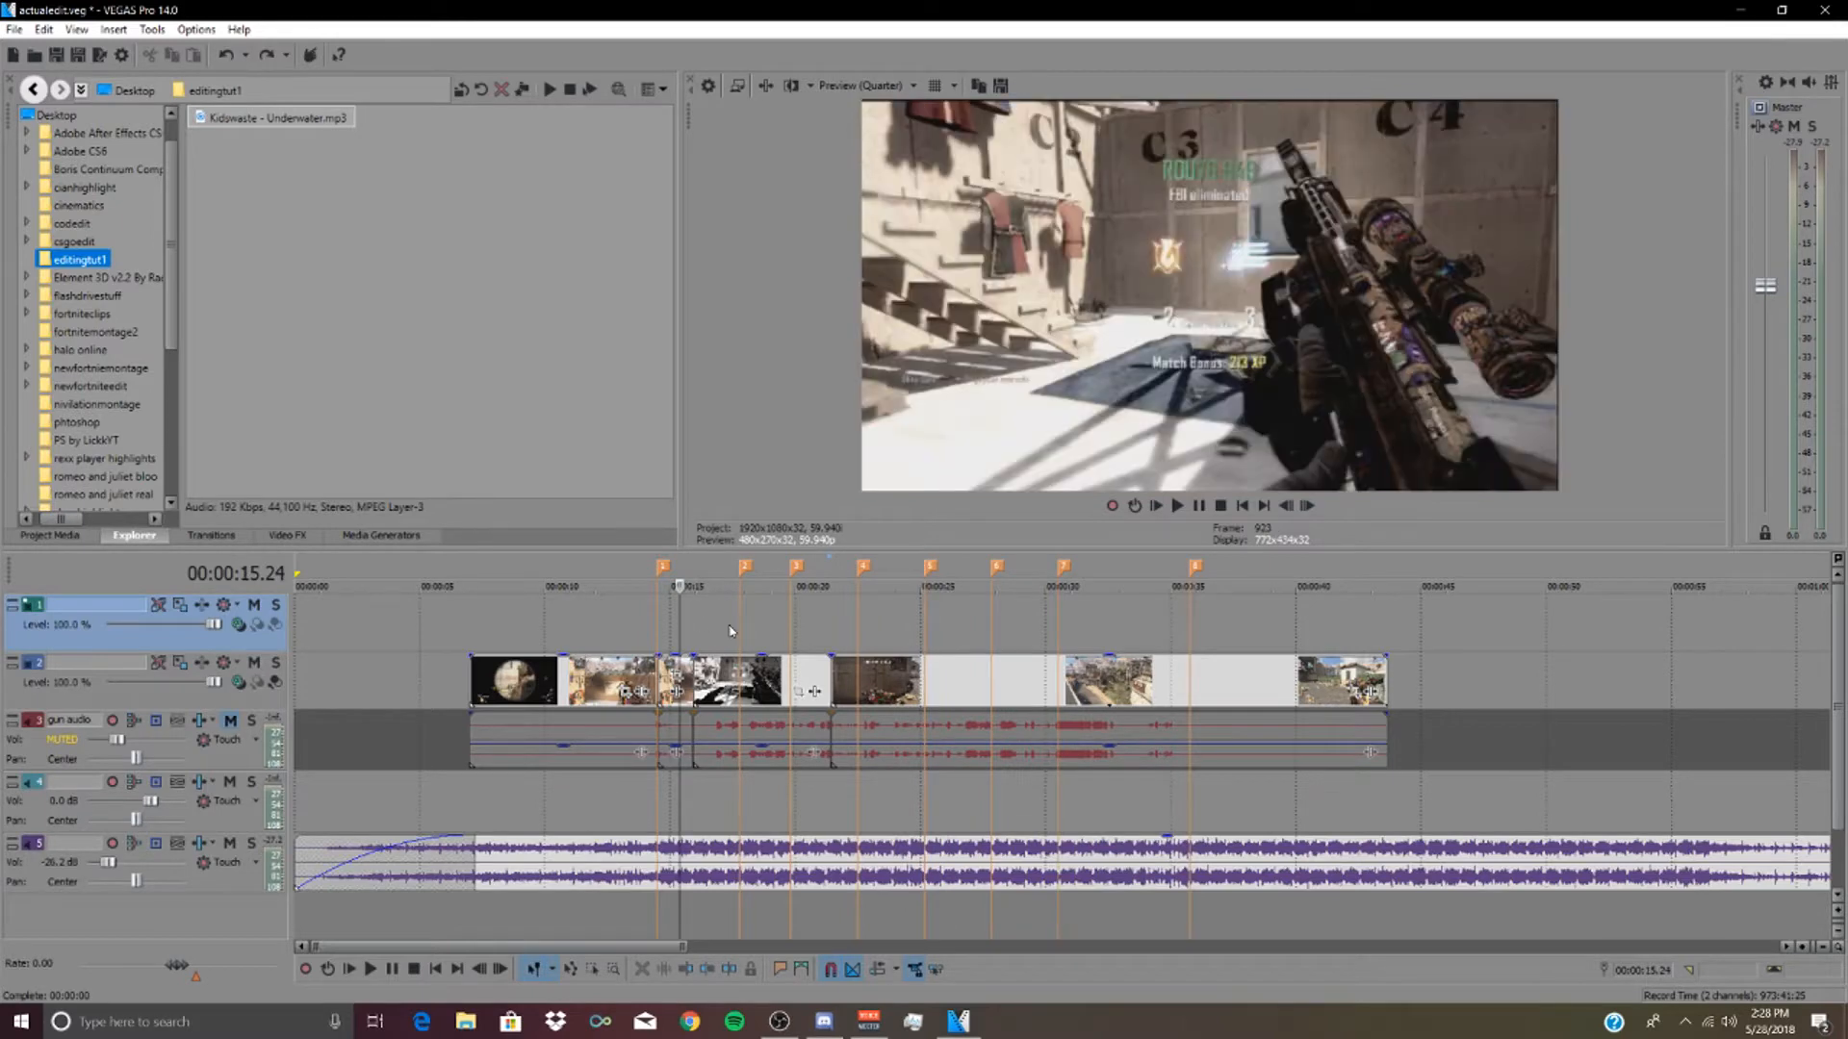
pyautogui.press('space')
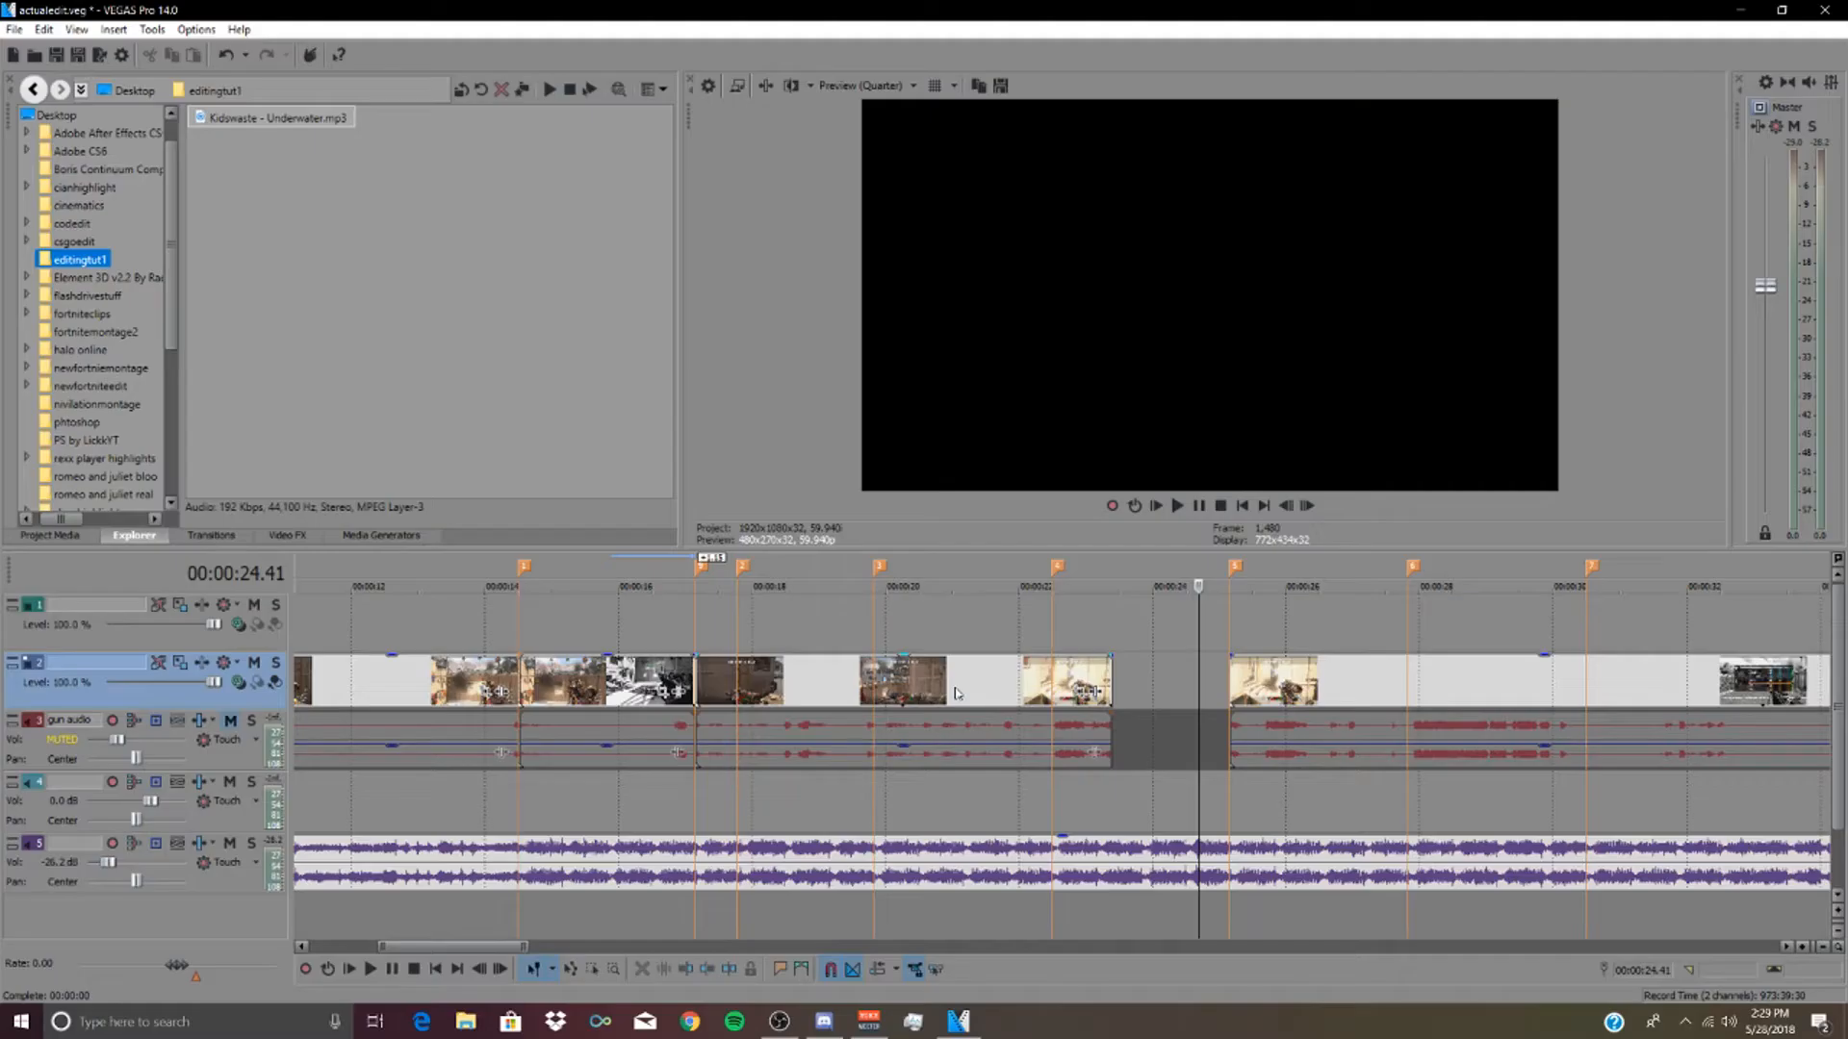
# - Insert a velocity envelope on the killcam section that begins just before marker 2
pyautogui.rightClick(932, 681)
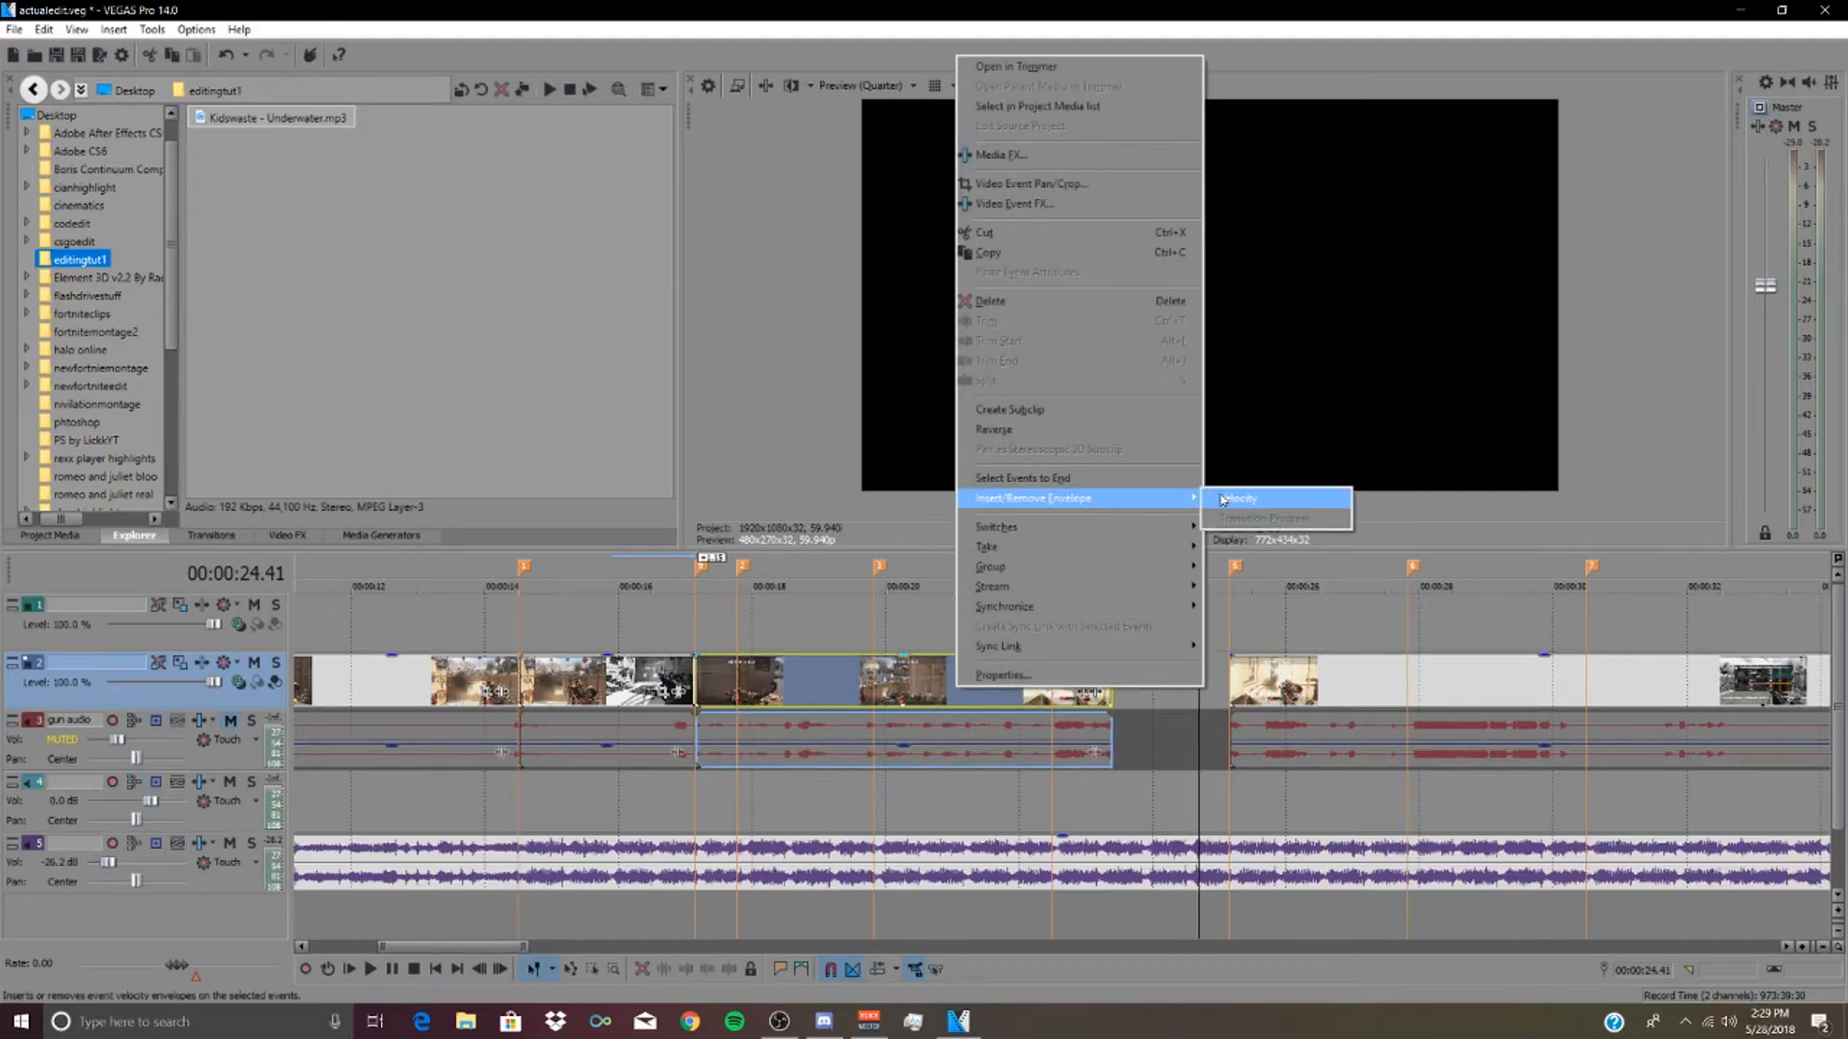
pyautogui.click(1251, 498)
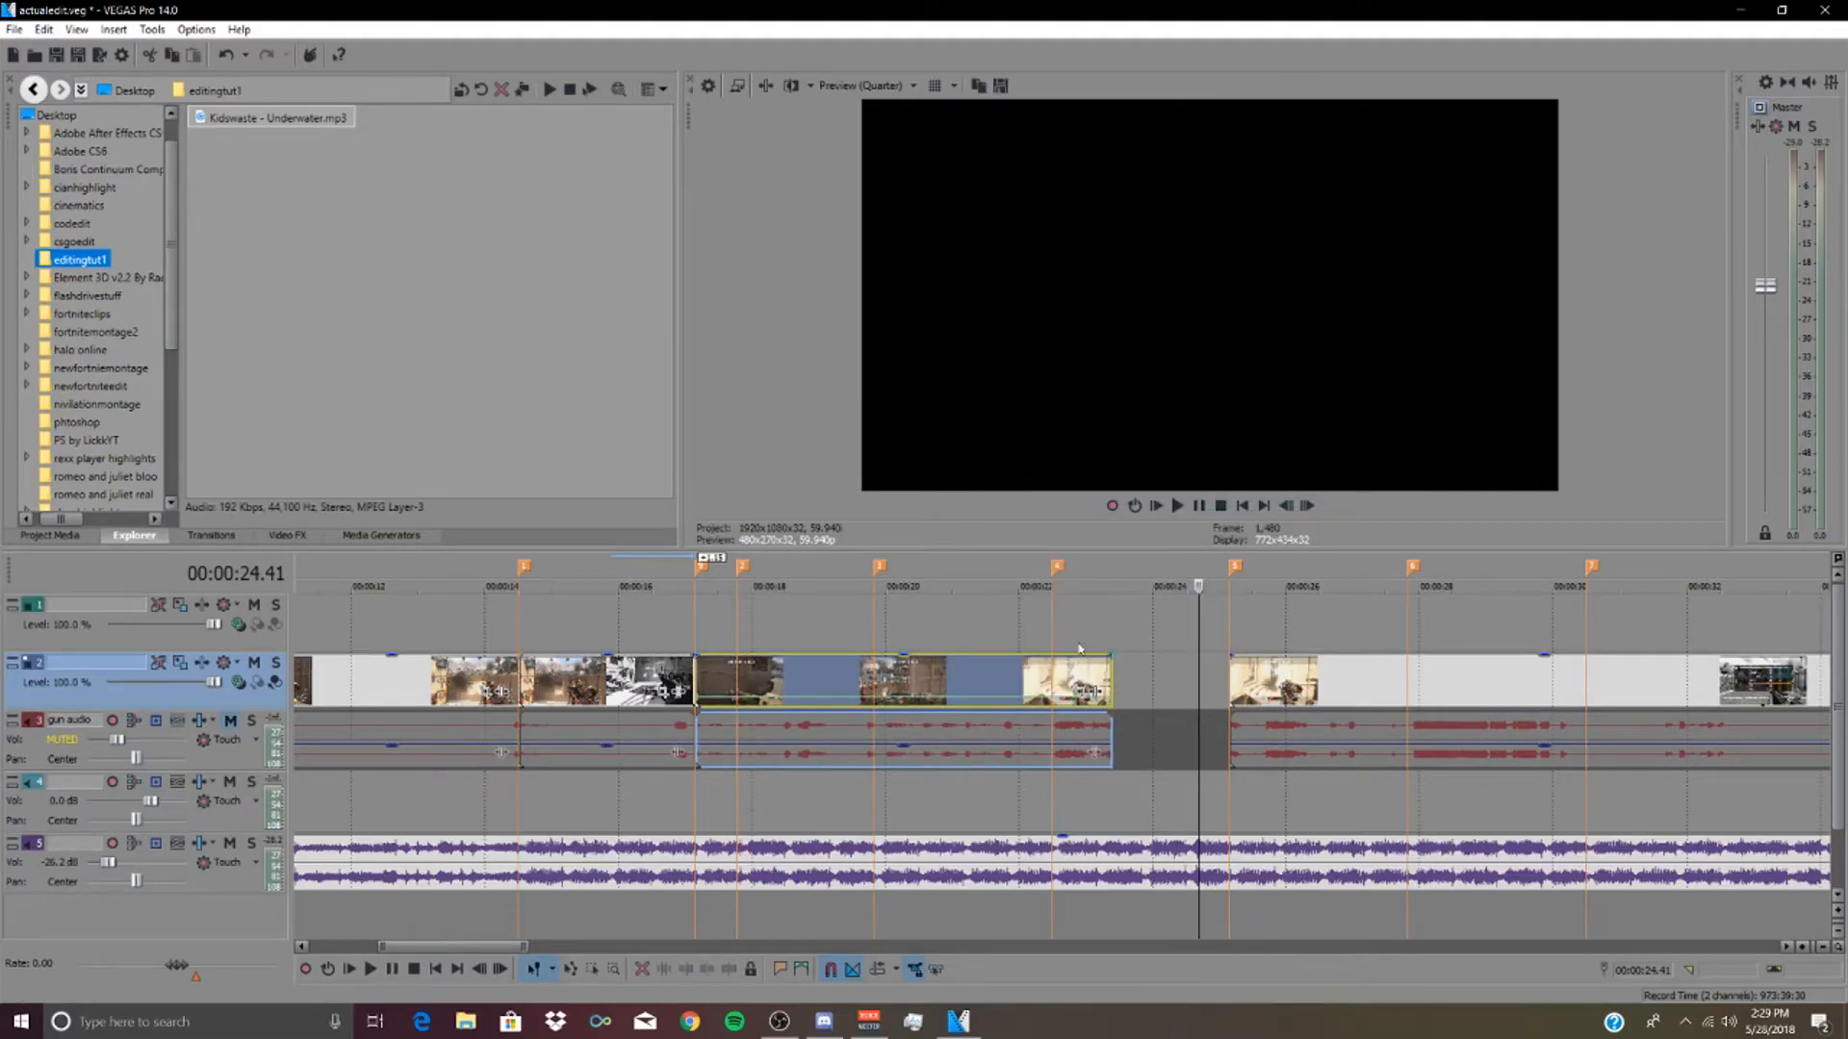
# - Add a velocity peak at marker 2 on the killcam section and curve its slopes with Fast Fade
pyautogui.click(725, 715)
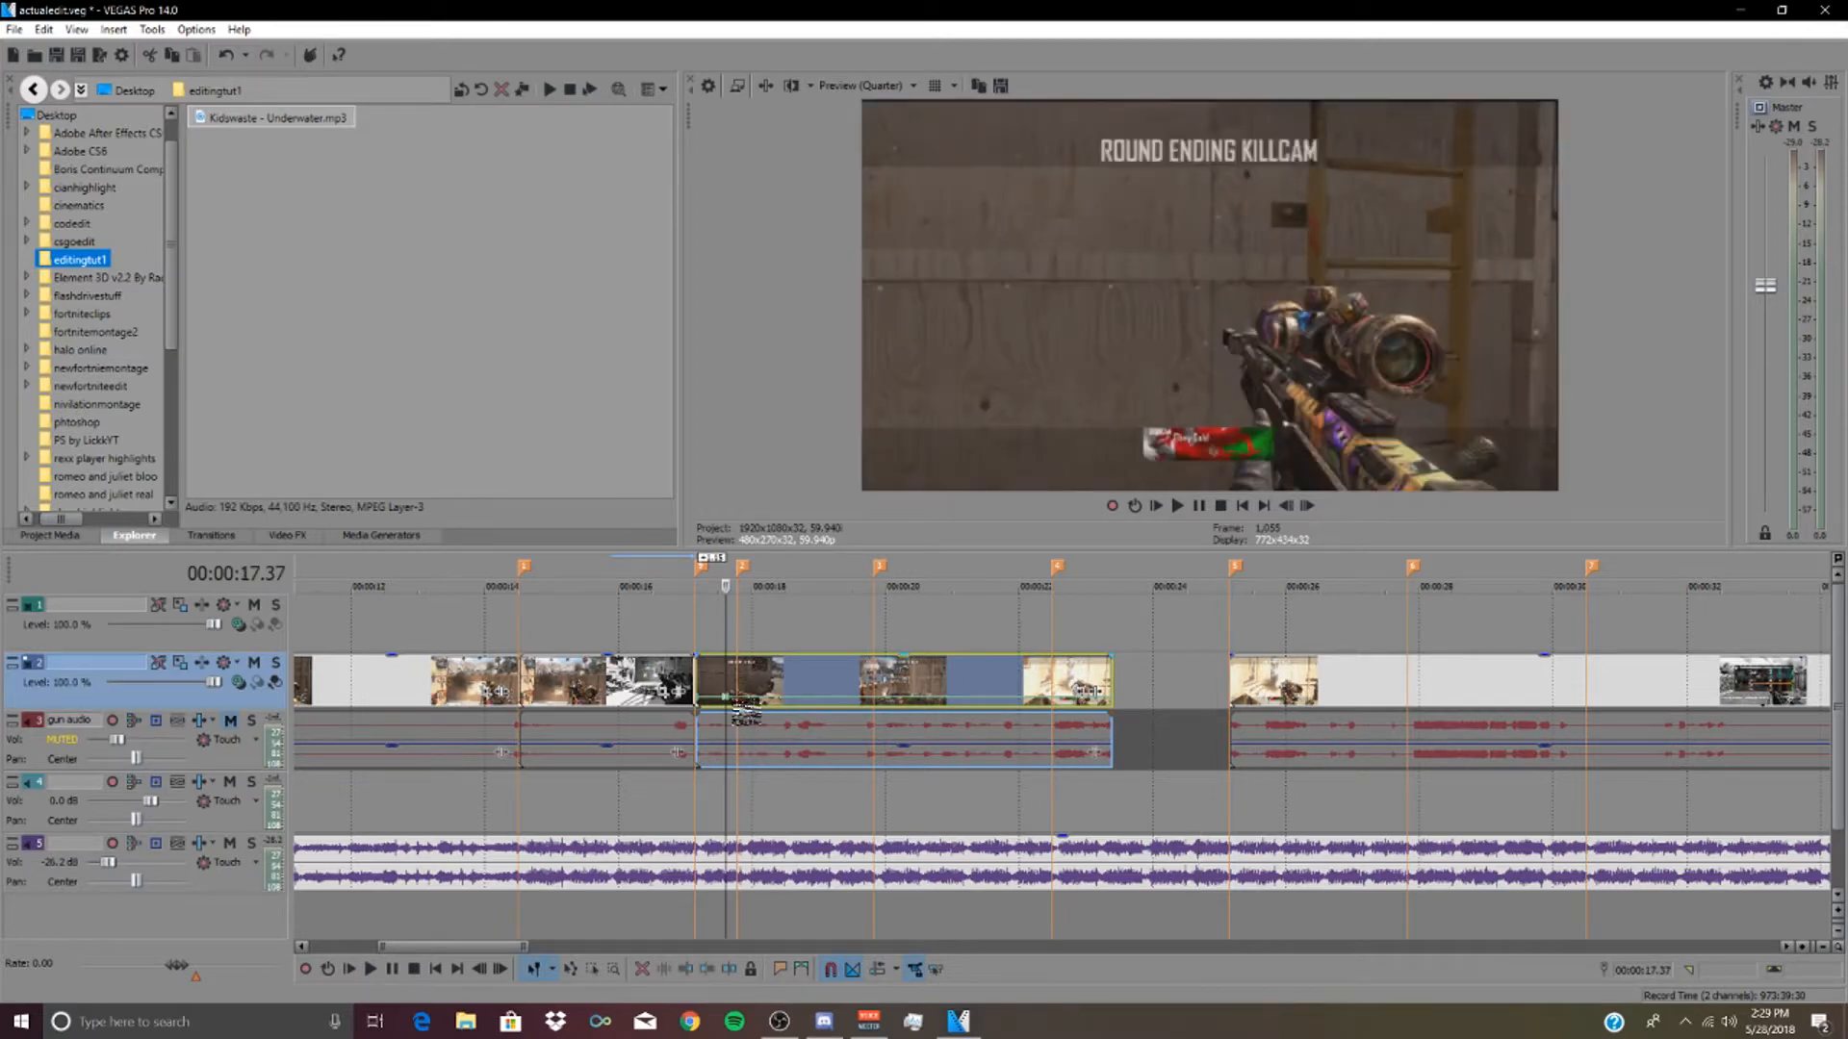
pyautogui.click(756, 695)
pyautogui.moveTo(747, 677); pyautogui.dragTo(737, 669)
pyautogui.rightClick(733, 684)
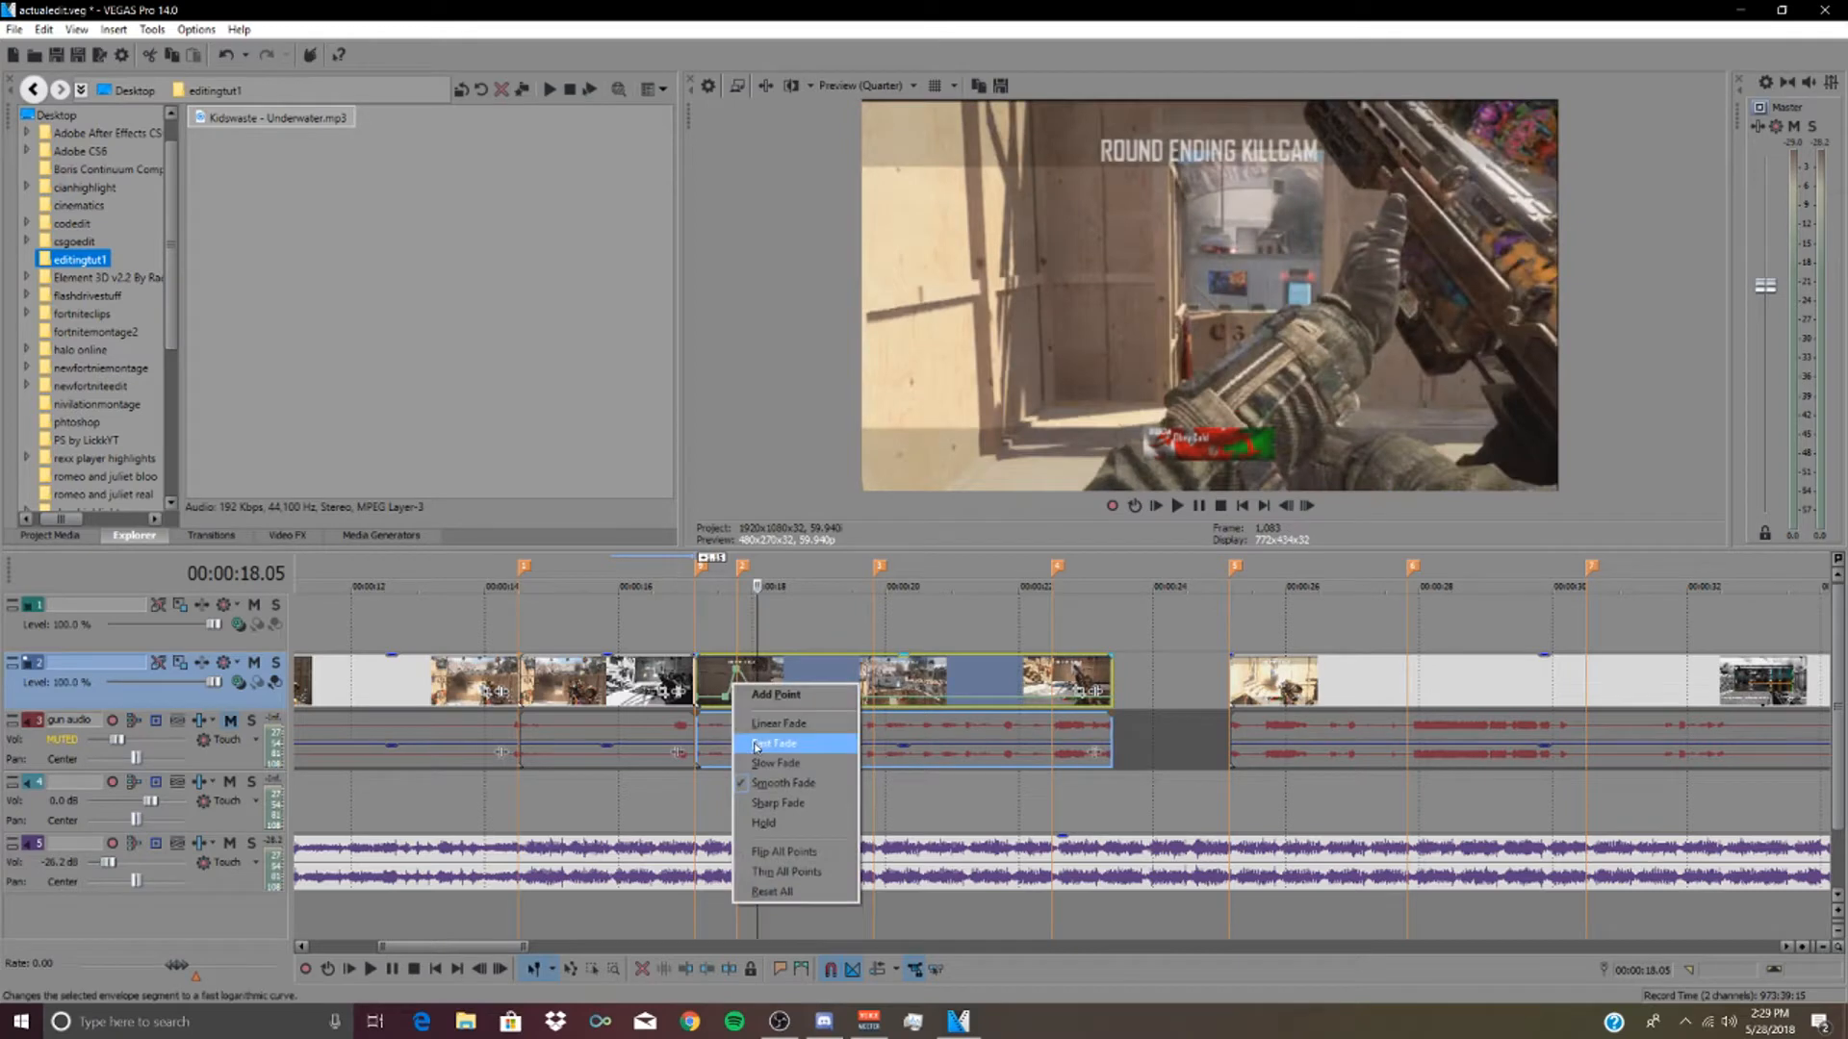
pyautogui.click(757, 746)
pyautogui.rightClick(749, 685)
pyautogui.click(770, 743)
# - Play the killcam section from its beginning to check the speed change at marker 2
pyautogui.click(711, 681)
pyautogui.press('space')
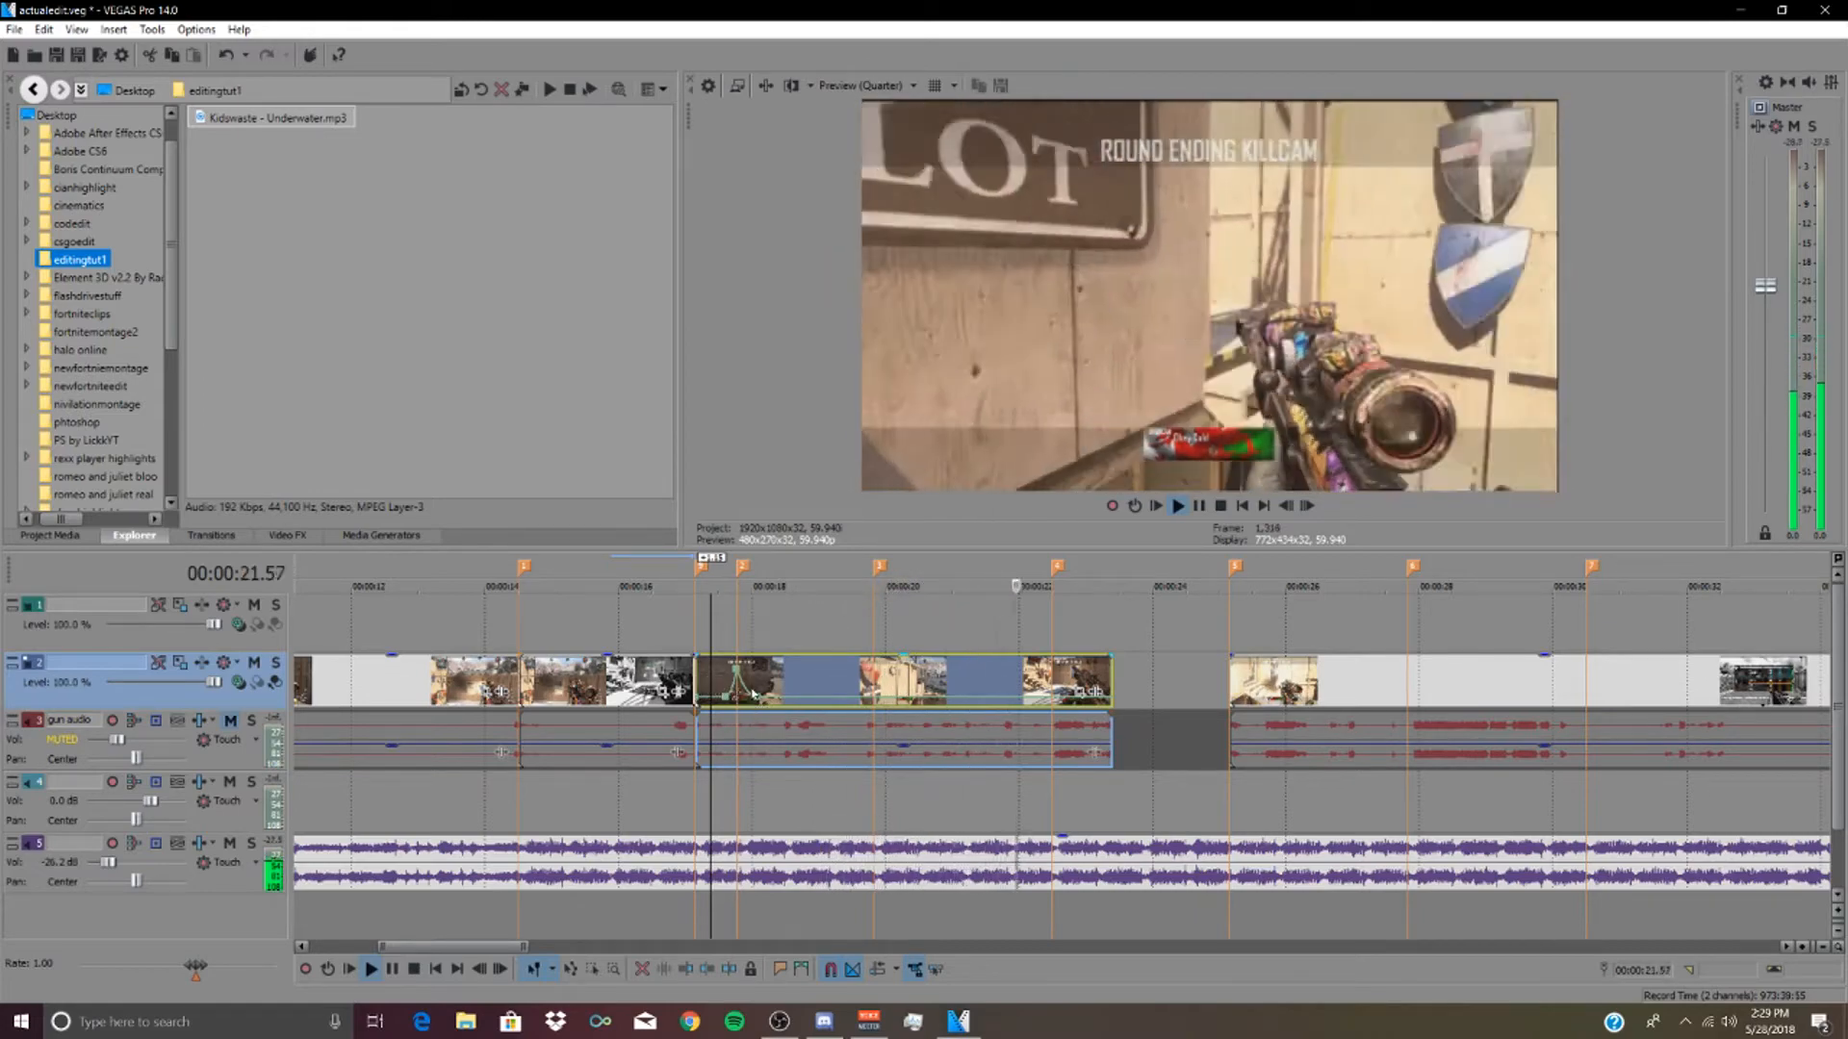
pyautogui.press('space')
# - Add a velocity peak at marker 3 on the killcam section, with Slow Fade leading in and Fast Fade leading out
pyautogui.click(854, 714)
pyautogui.click(883, 711)
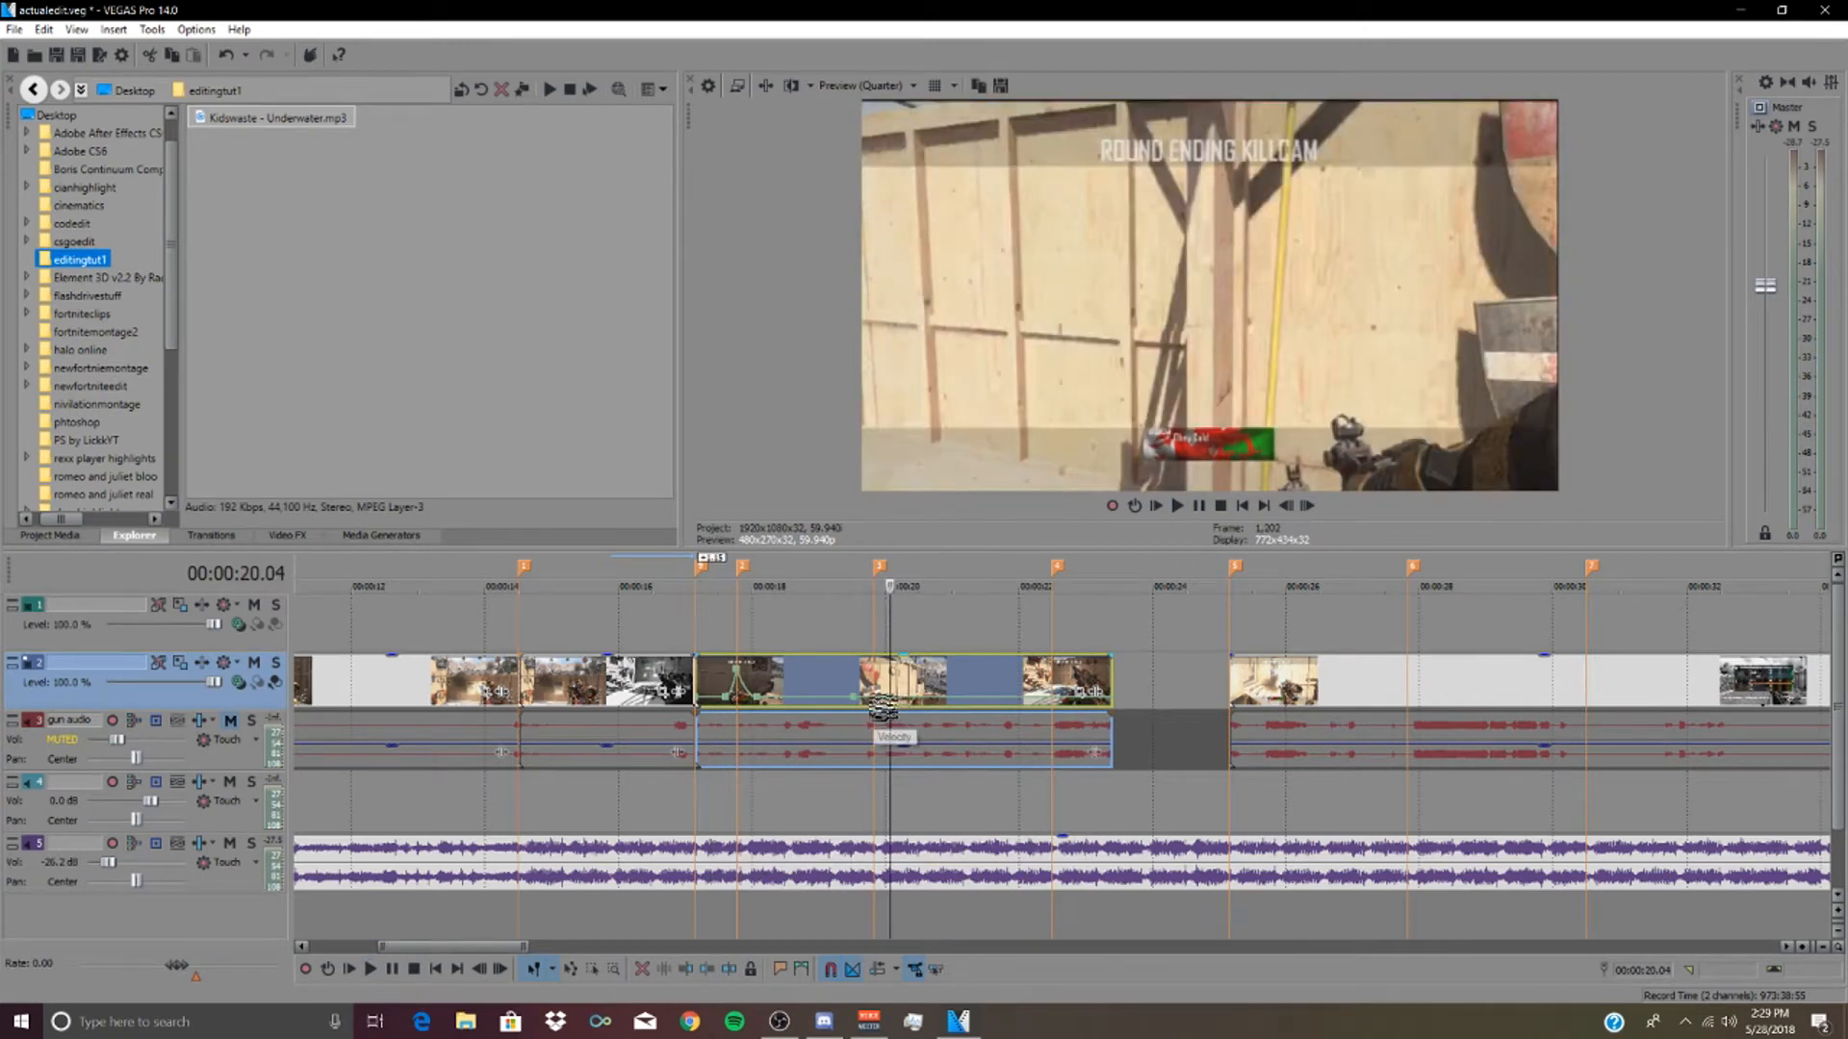
pyautogui.click(873, 710)
pyautogui.moveTo(872, 685); pyautogui.dragTo(871, 672)
pyautogui.rightClick(867, 680)
pyautogui.click(905, 744)
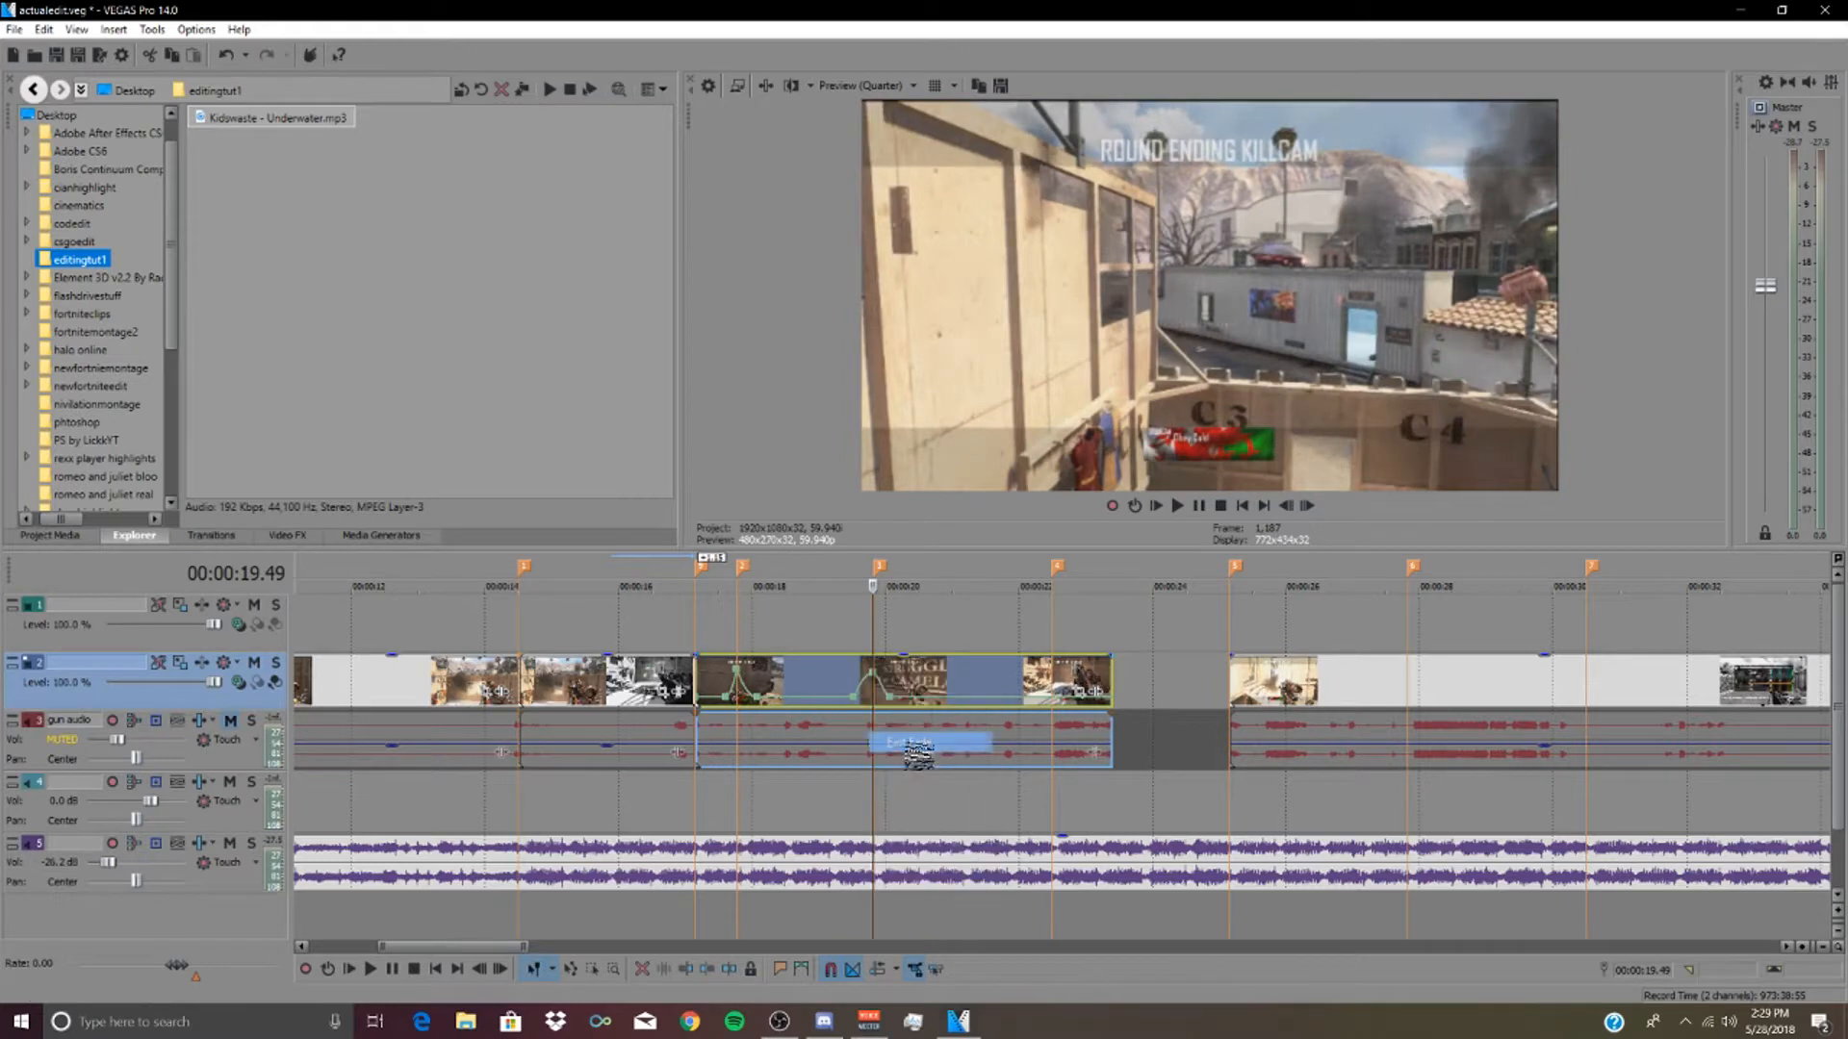
pyautogui.rightClick(864, 688)
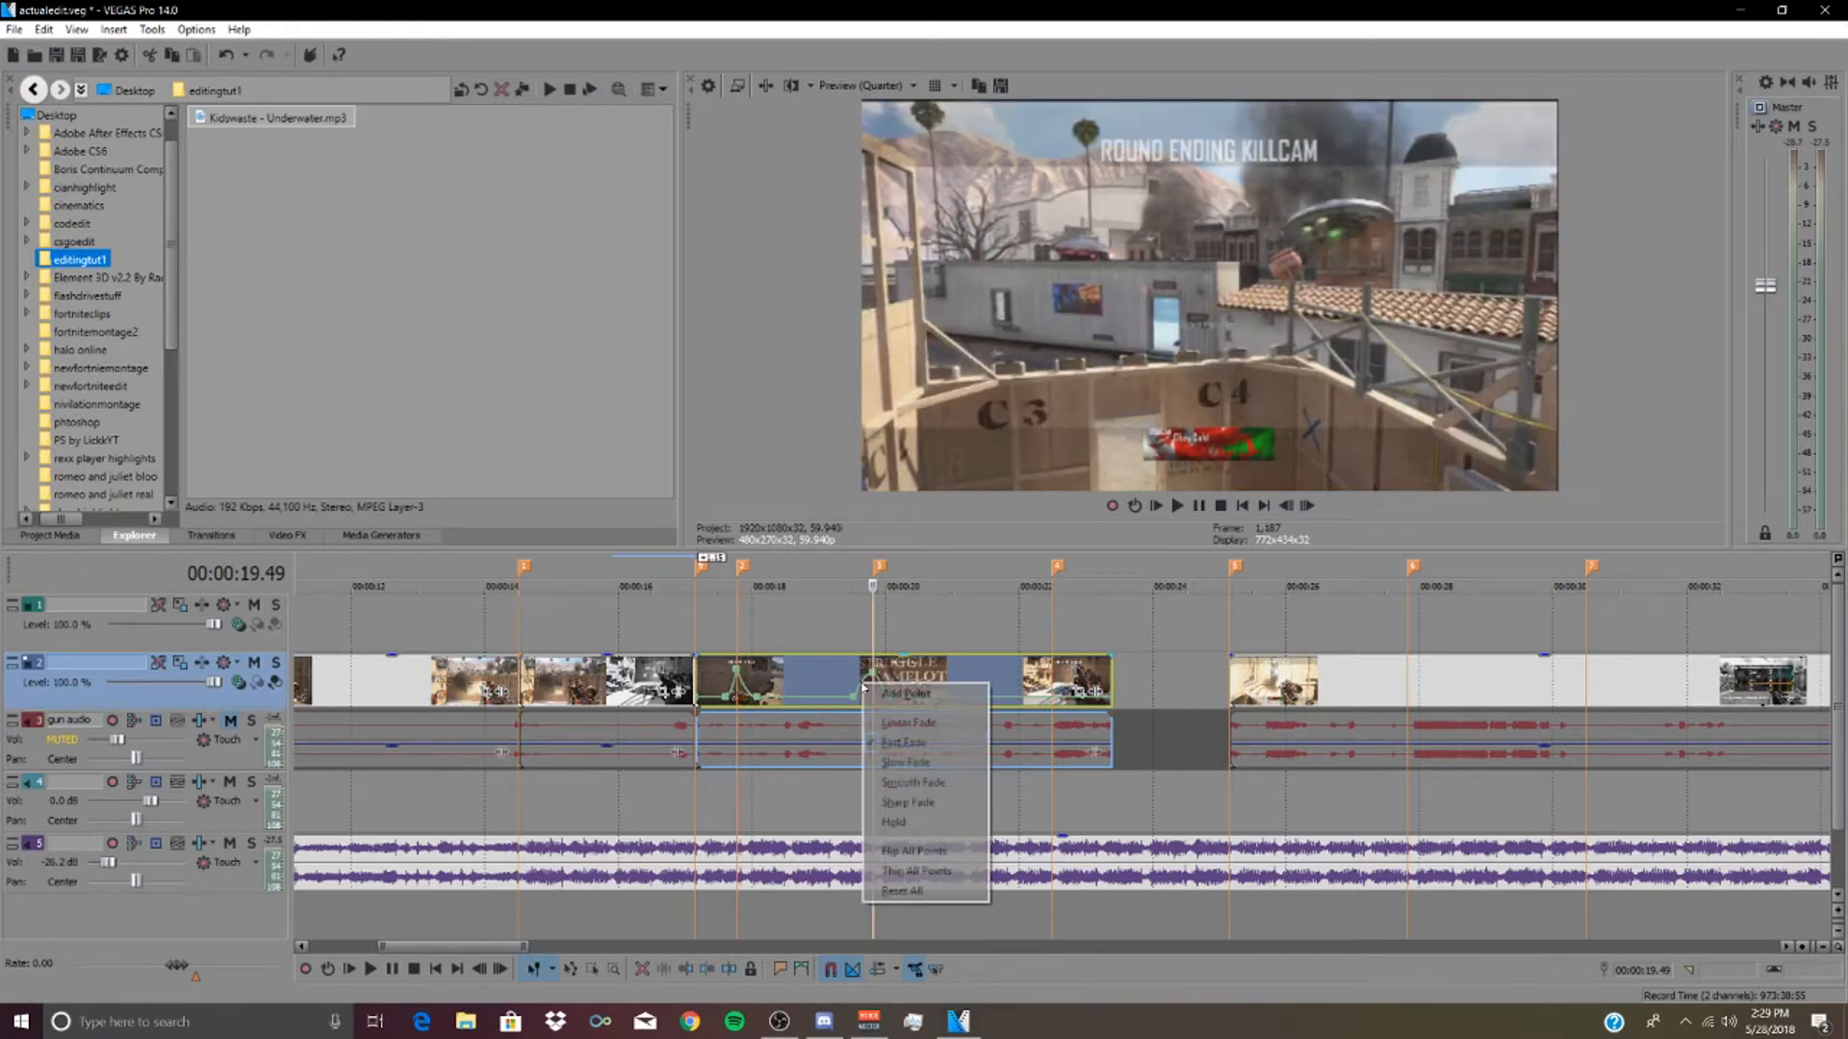
pyautogui.click(915, 756)
pyautogui.rightClick(880, 686)
pyautogui.click(914, 745)
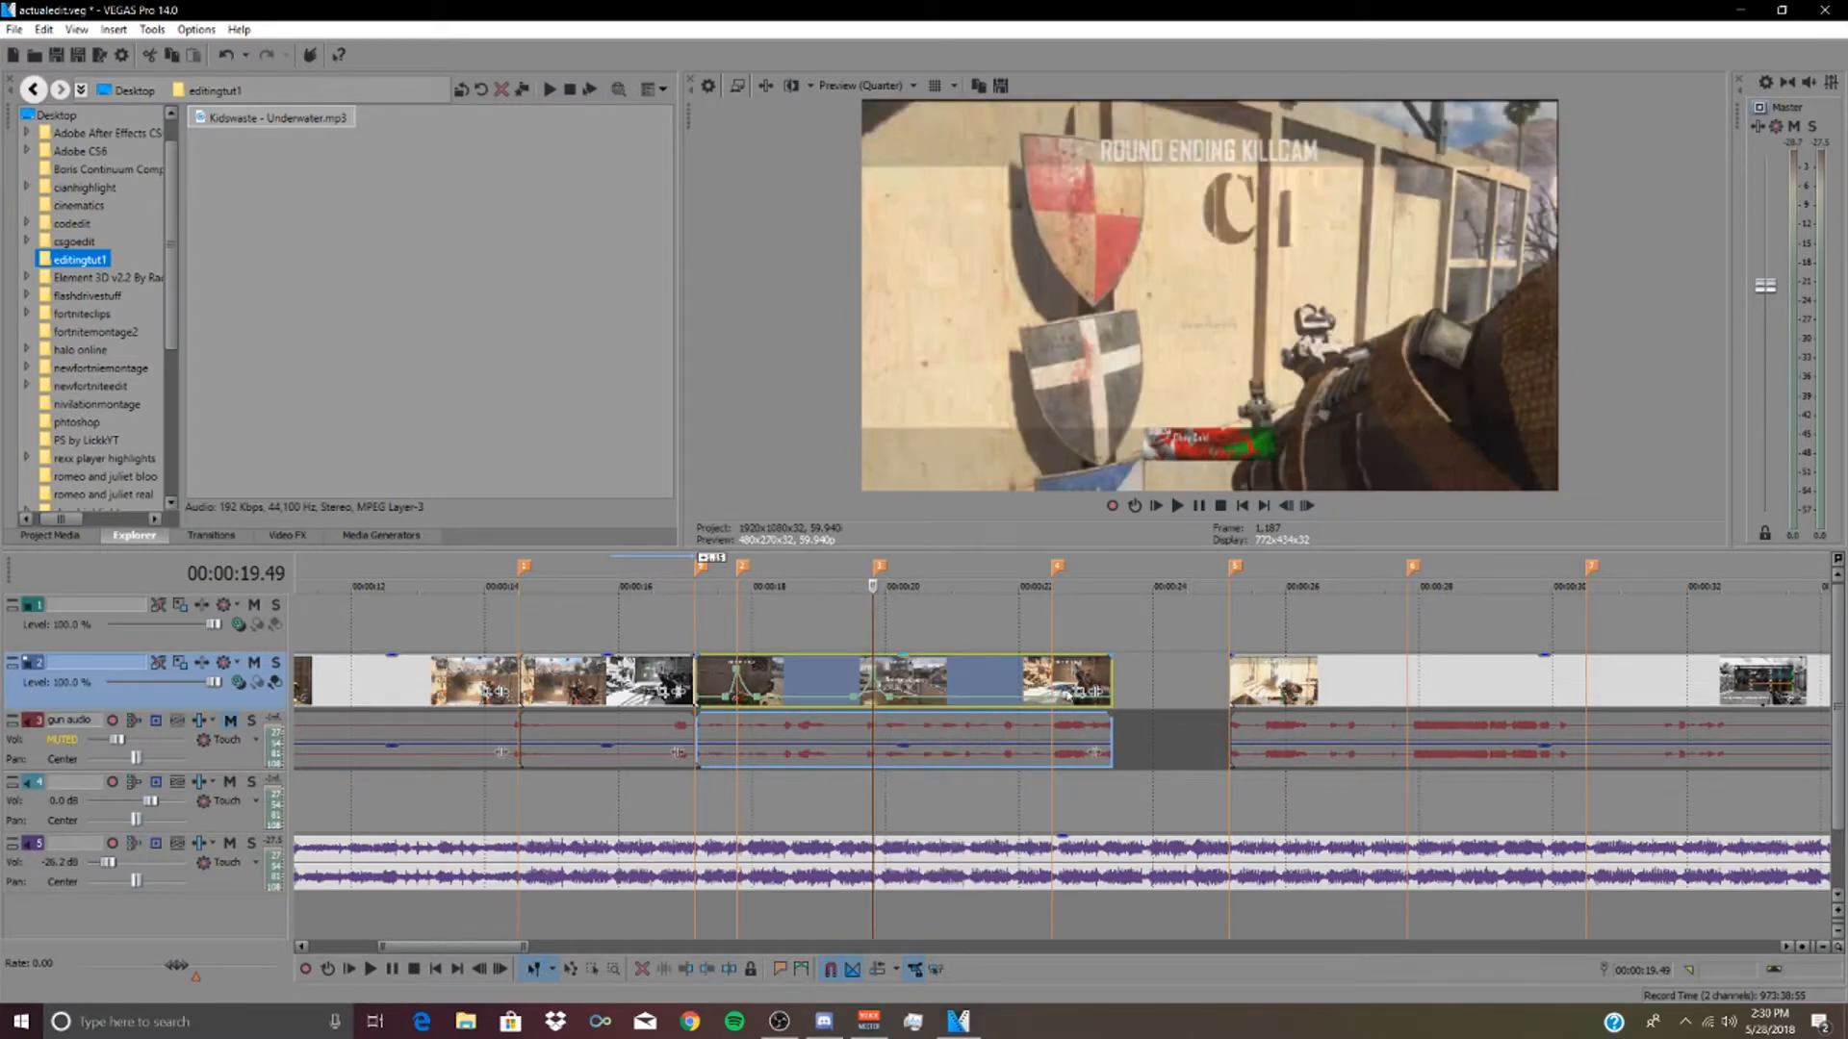
# - Try to raise the killcam section's velocity envelope at marker 4 to 734%
pyautogui.click(1027, 714)
pyautogui.click(1051, 712)
pyautogui.moveTo(1059, 691); pyautogui.dragTo(1051, 692)
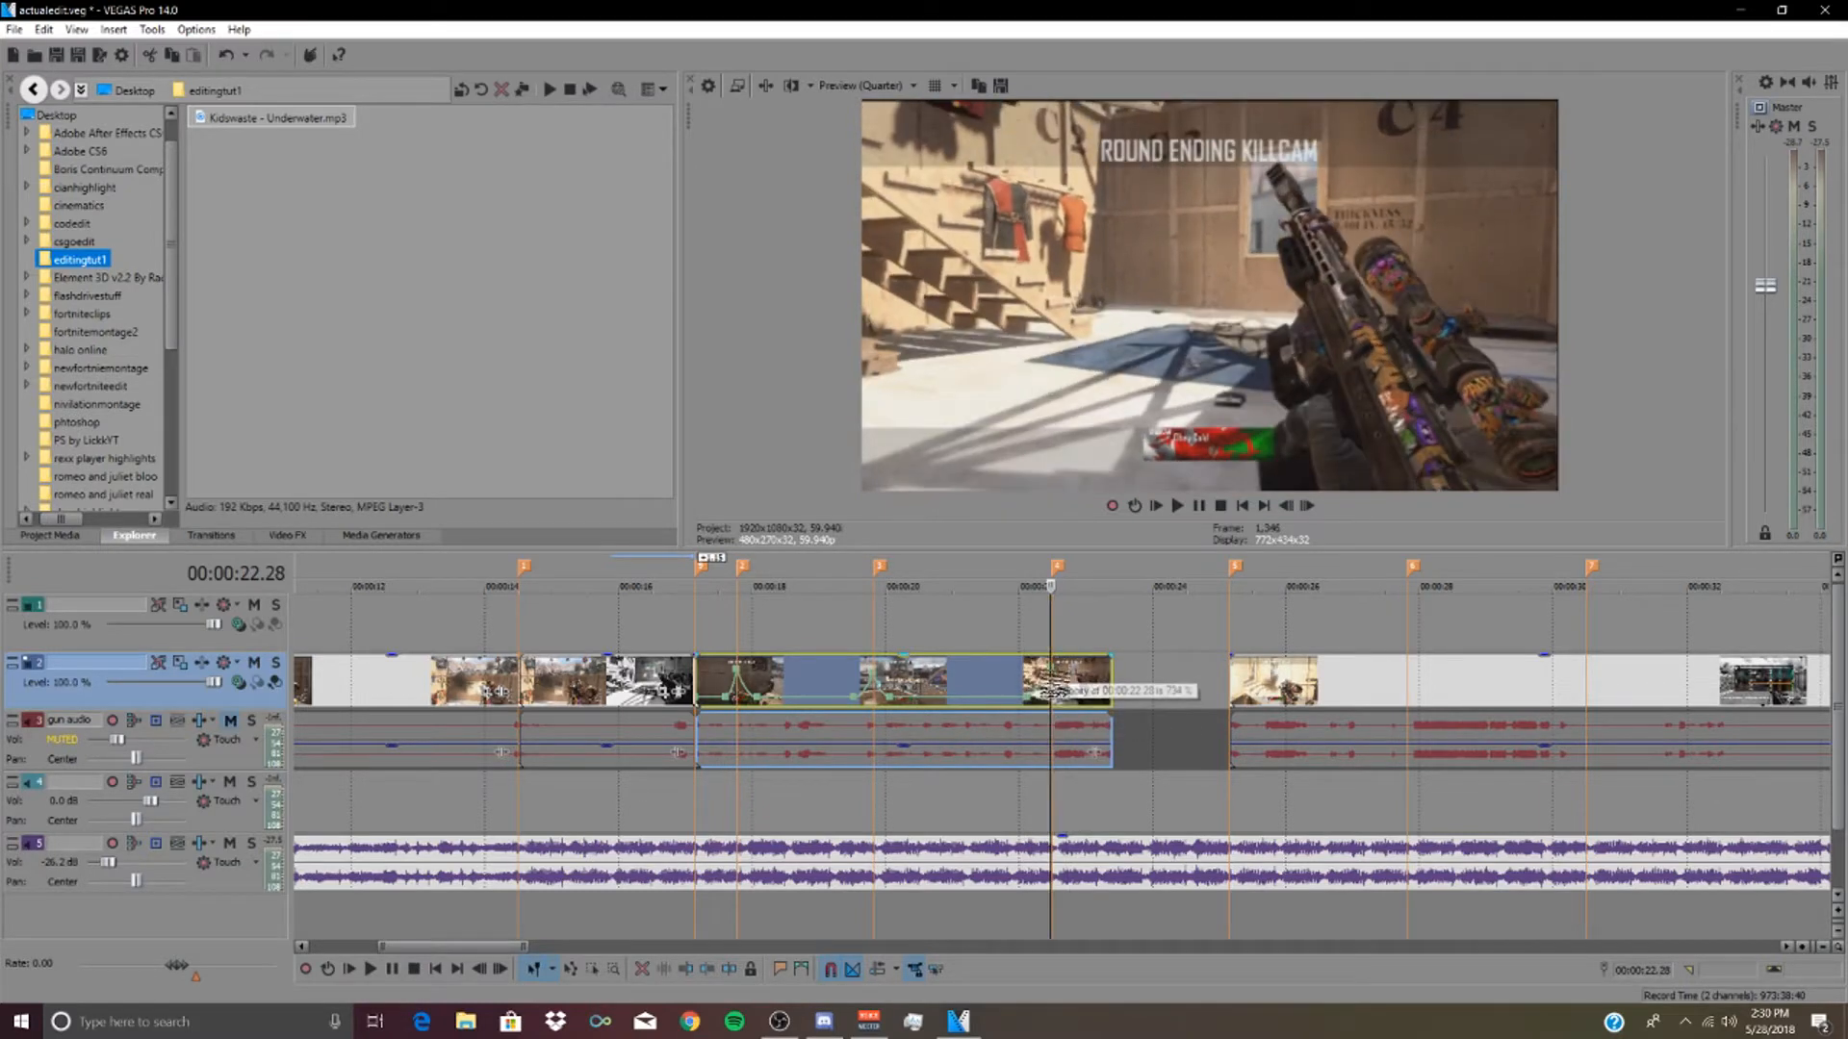
pyautogui.rightClick(1043, 682)
pyautogui.click(1026, 704)
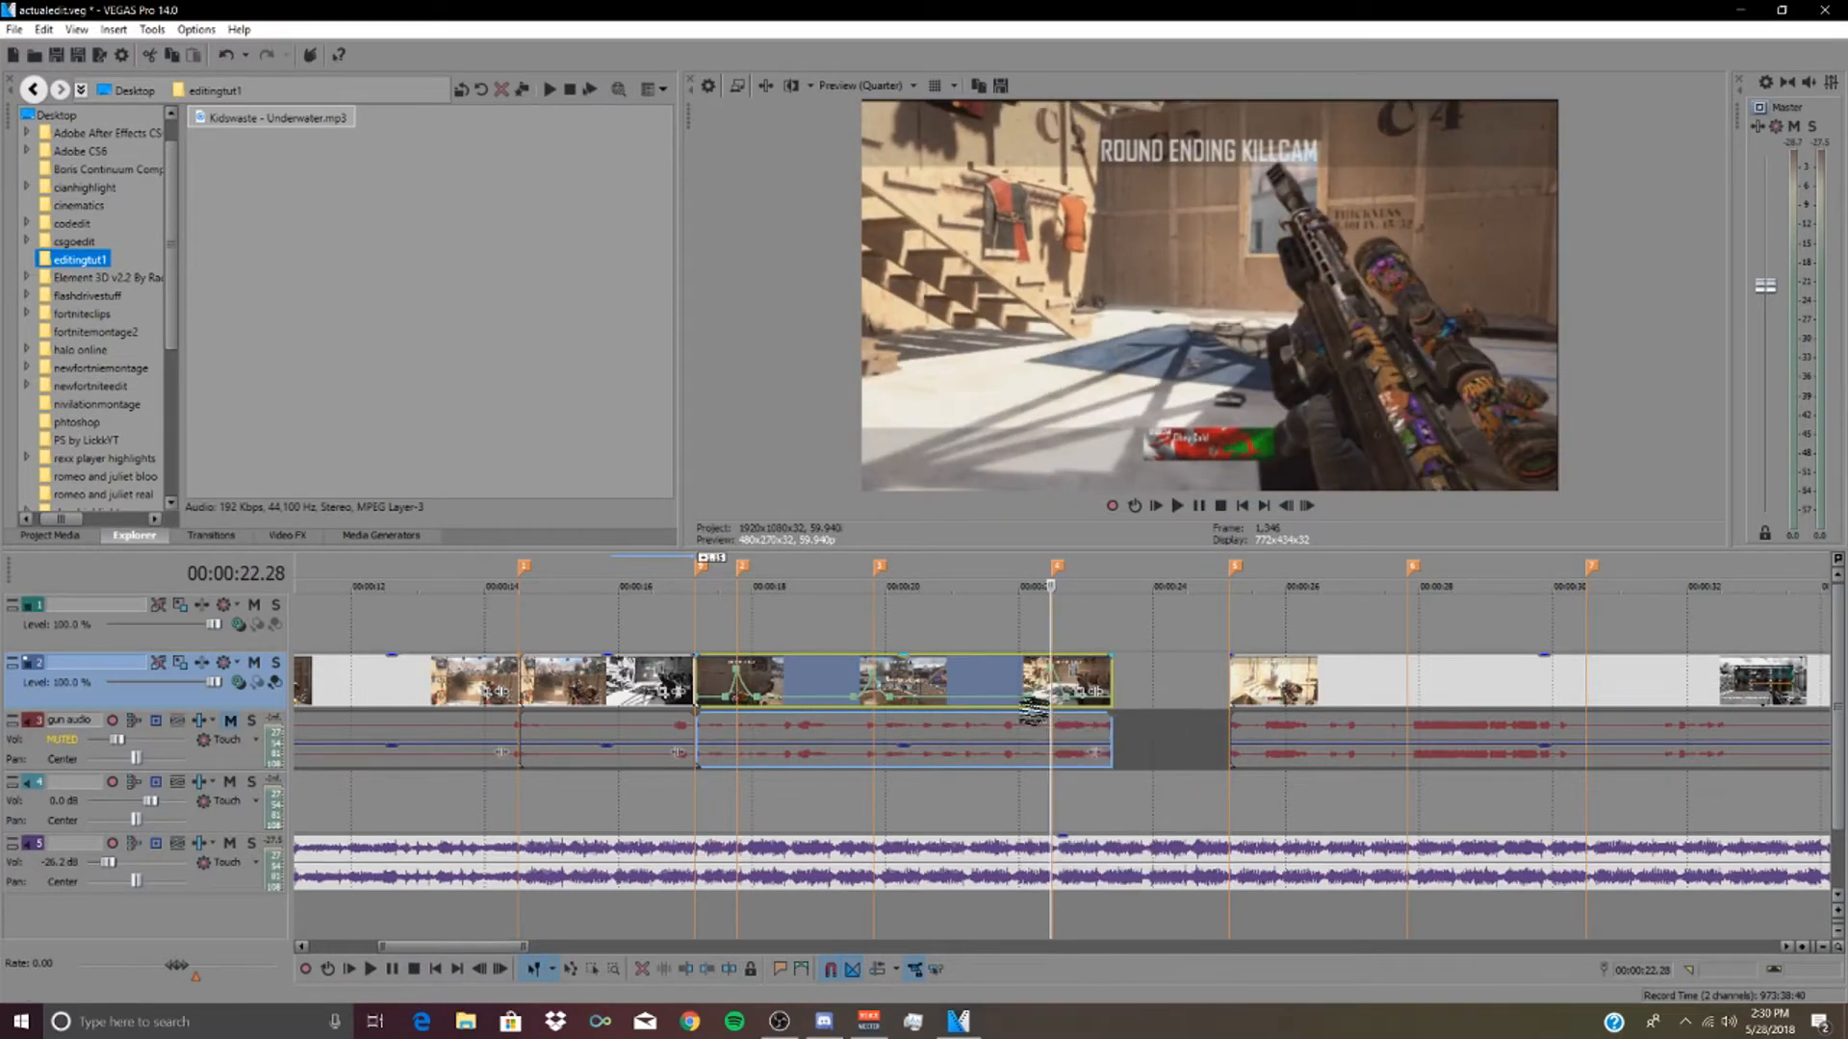
# - Undo the velocity edits made at marker 4
pyautogui.hotkey('ctrl', 'z')
pyautogui.hotkey('ctrl', 'z')
pyautogui.hotkey('ctrl', 'z')
pyautogui.hotkey('ctrl', 'z')
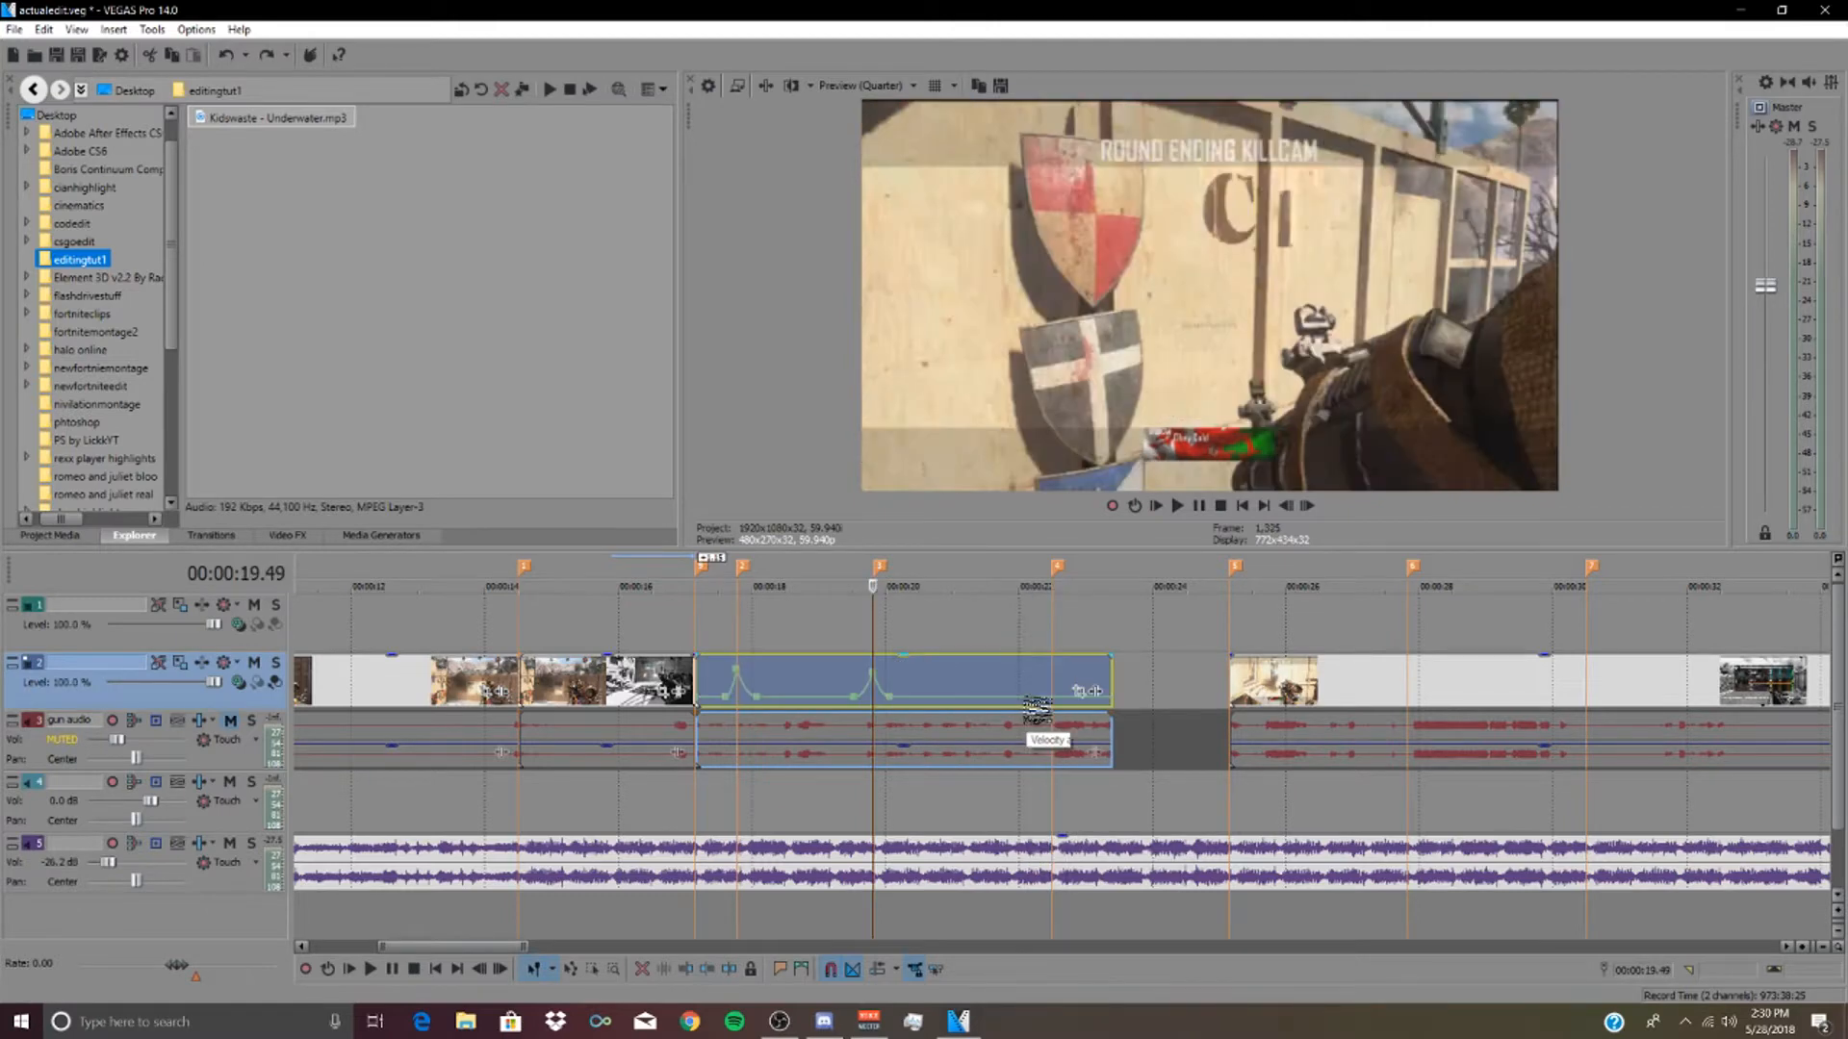
# - Step frame by frame through the killcam section before marker 4 to locate the moment of the shot
pyautogui.click(1057, 666)
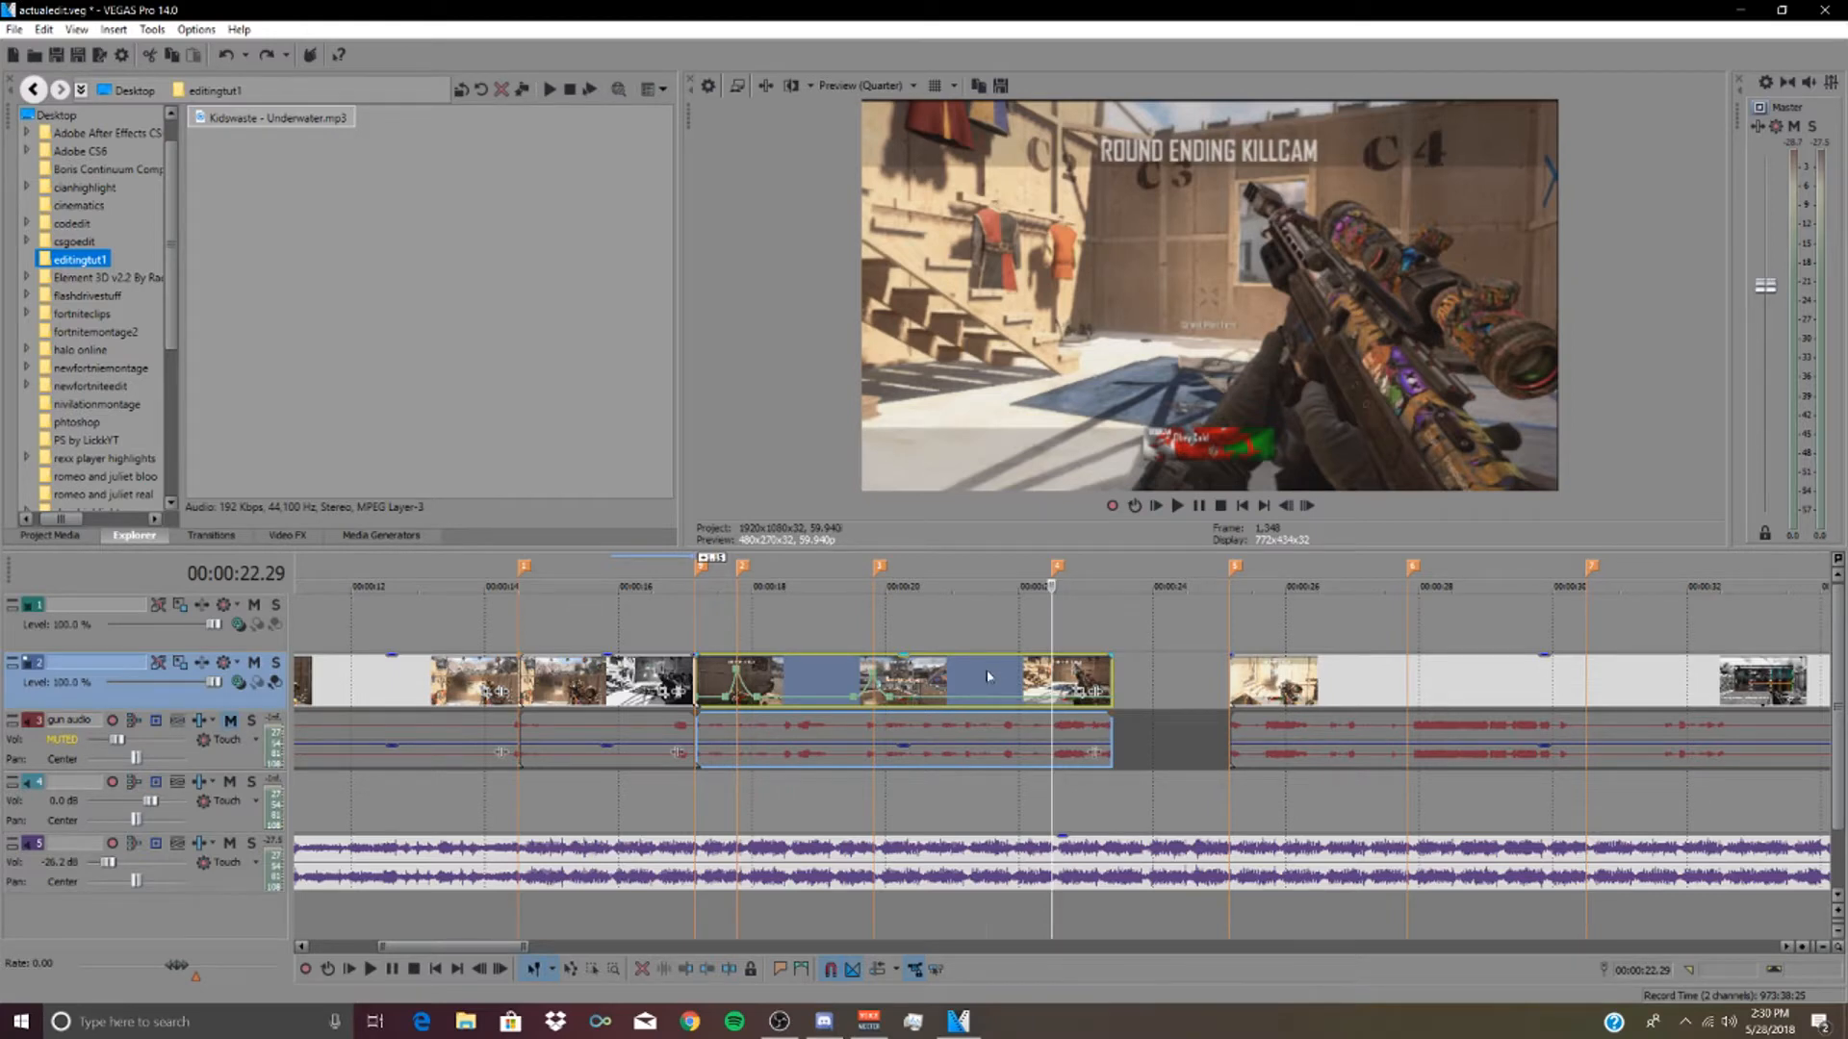
pyautogui.click(988, 677)
pyautogui.press('Right')
pyautogui.press('Right')
pyautogui.press('Right')
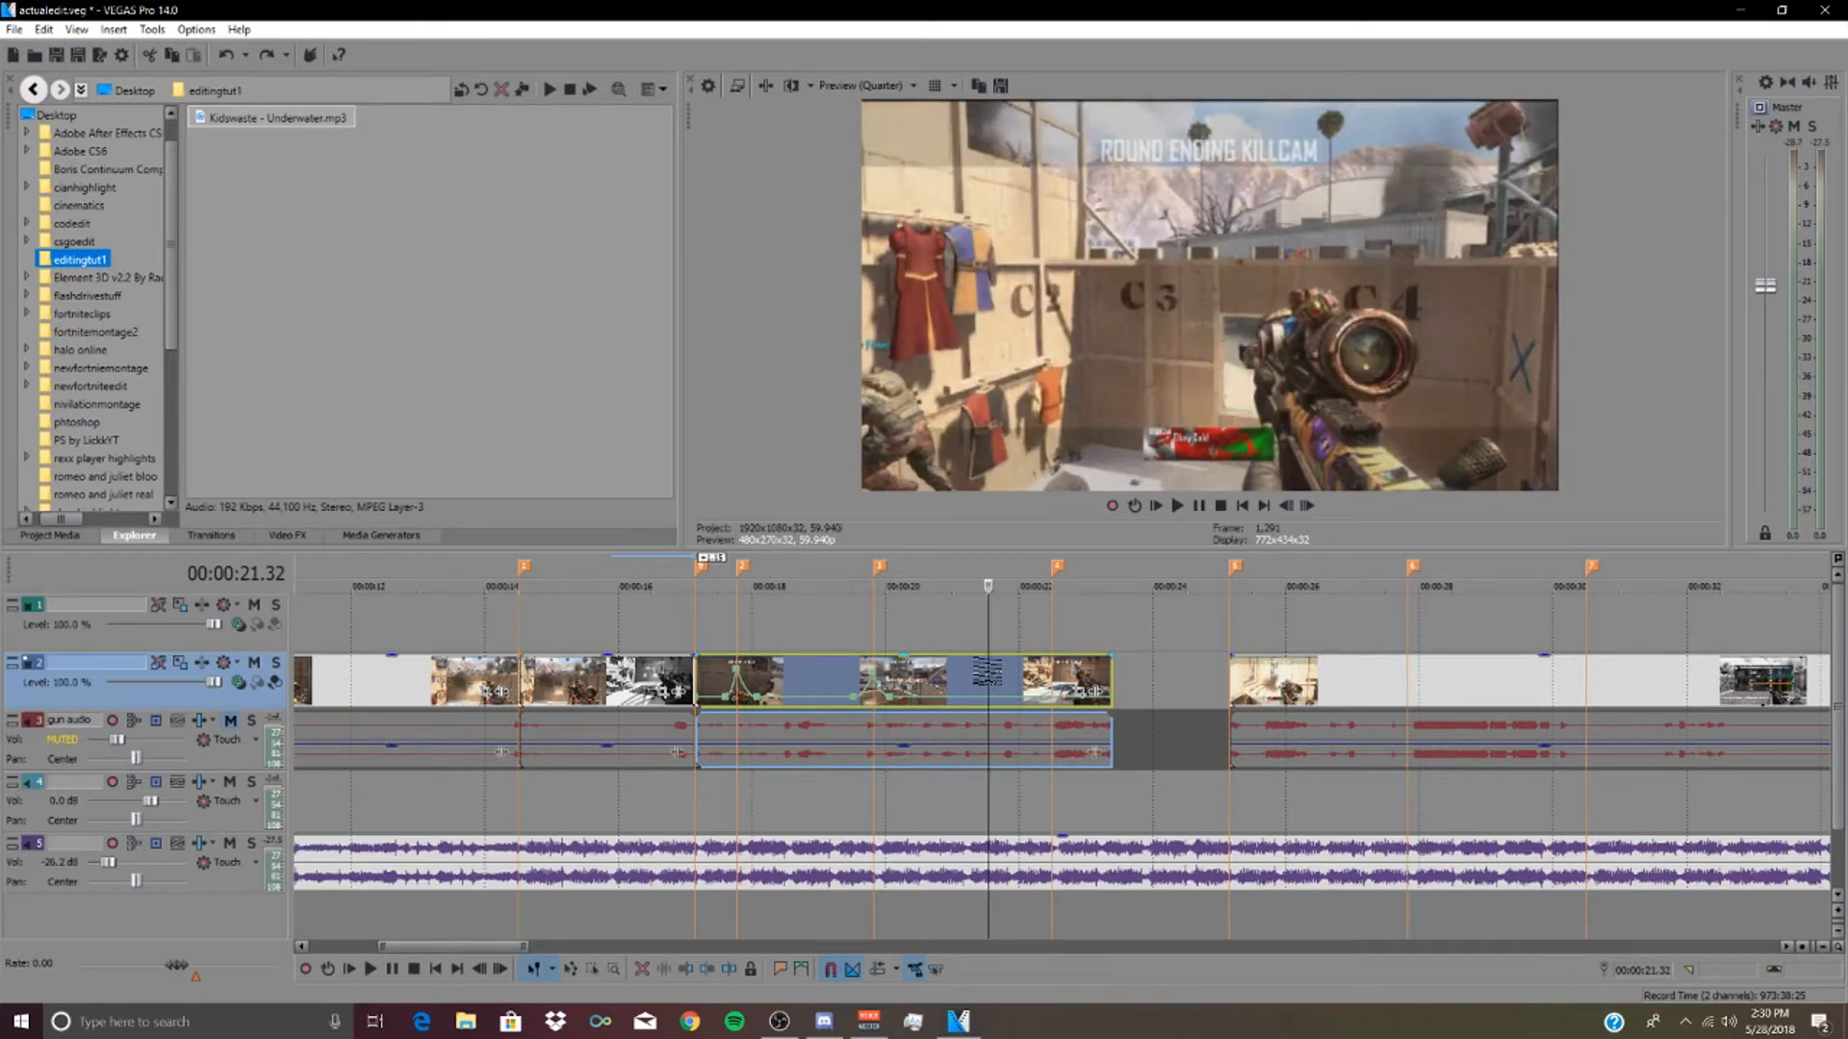
pyautogui.press('Left')
pyautogui.press('Left')
pyautogui.press('Left')
pyautogui.press('Left')
pyautogui.press('Left')
pyautogui.press('Left')
pyautogui.press('Left')
pyautogui.press('Left')
pyautogui.press('Left')
pyautogui.press('Left')
pyautogui.press('Left')
pyautogui.press('Left')
pyautogui.press('Left')
pyautogui.press('Left')
pyautogui.press('Left')
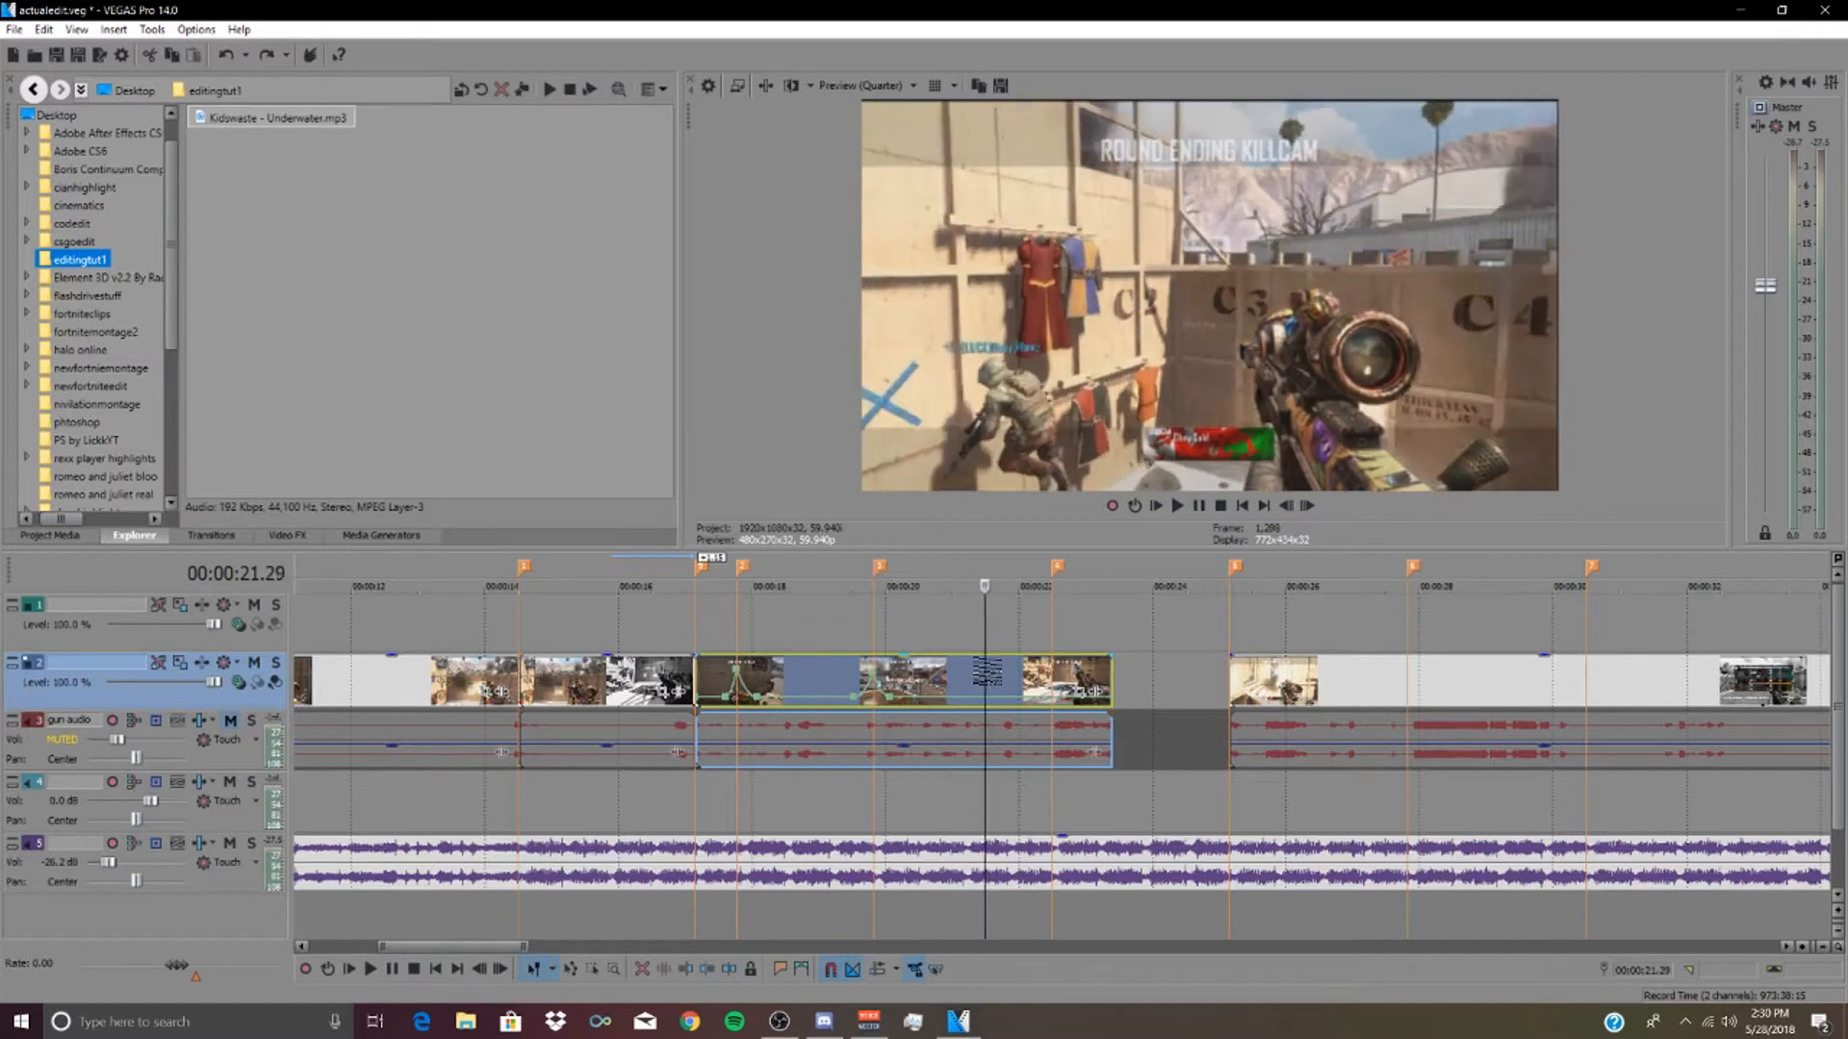
pyautogui.press('Left')
pyautogui.press('Left')
pyautogui.press('Left')
pyautogui.press('Left')
pyautogui.press('Left')
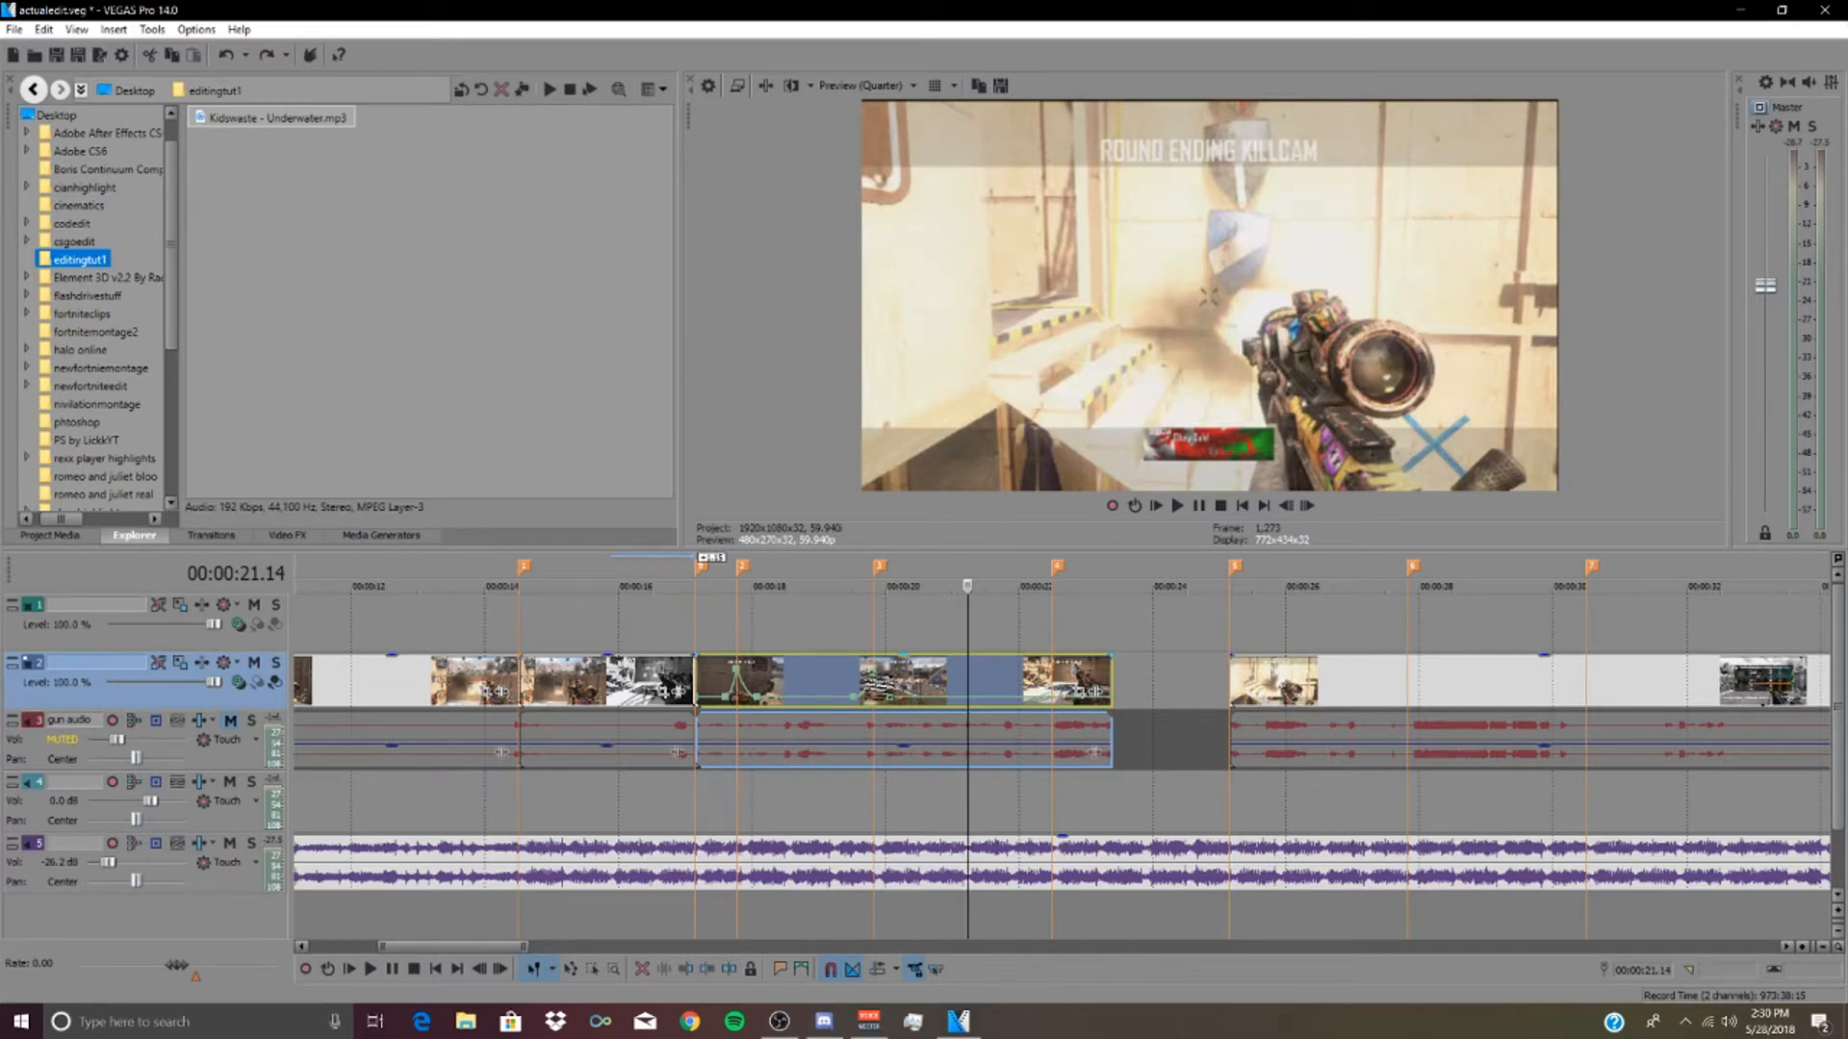
# - Set the velocity peak at marker 2 to about 488% and the point just before marker 3 to 50% forward velocity
pyautogui.click(737, 667)
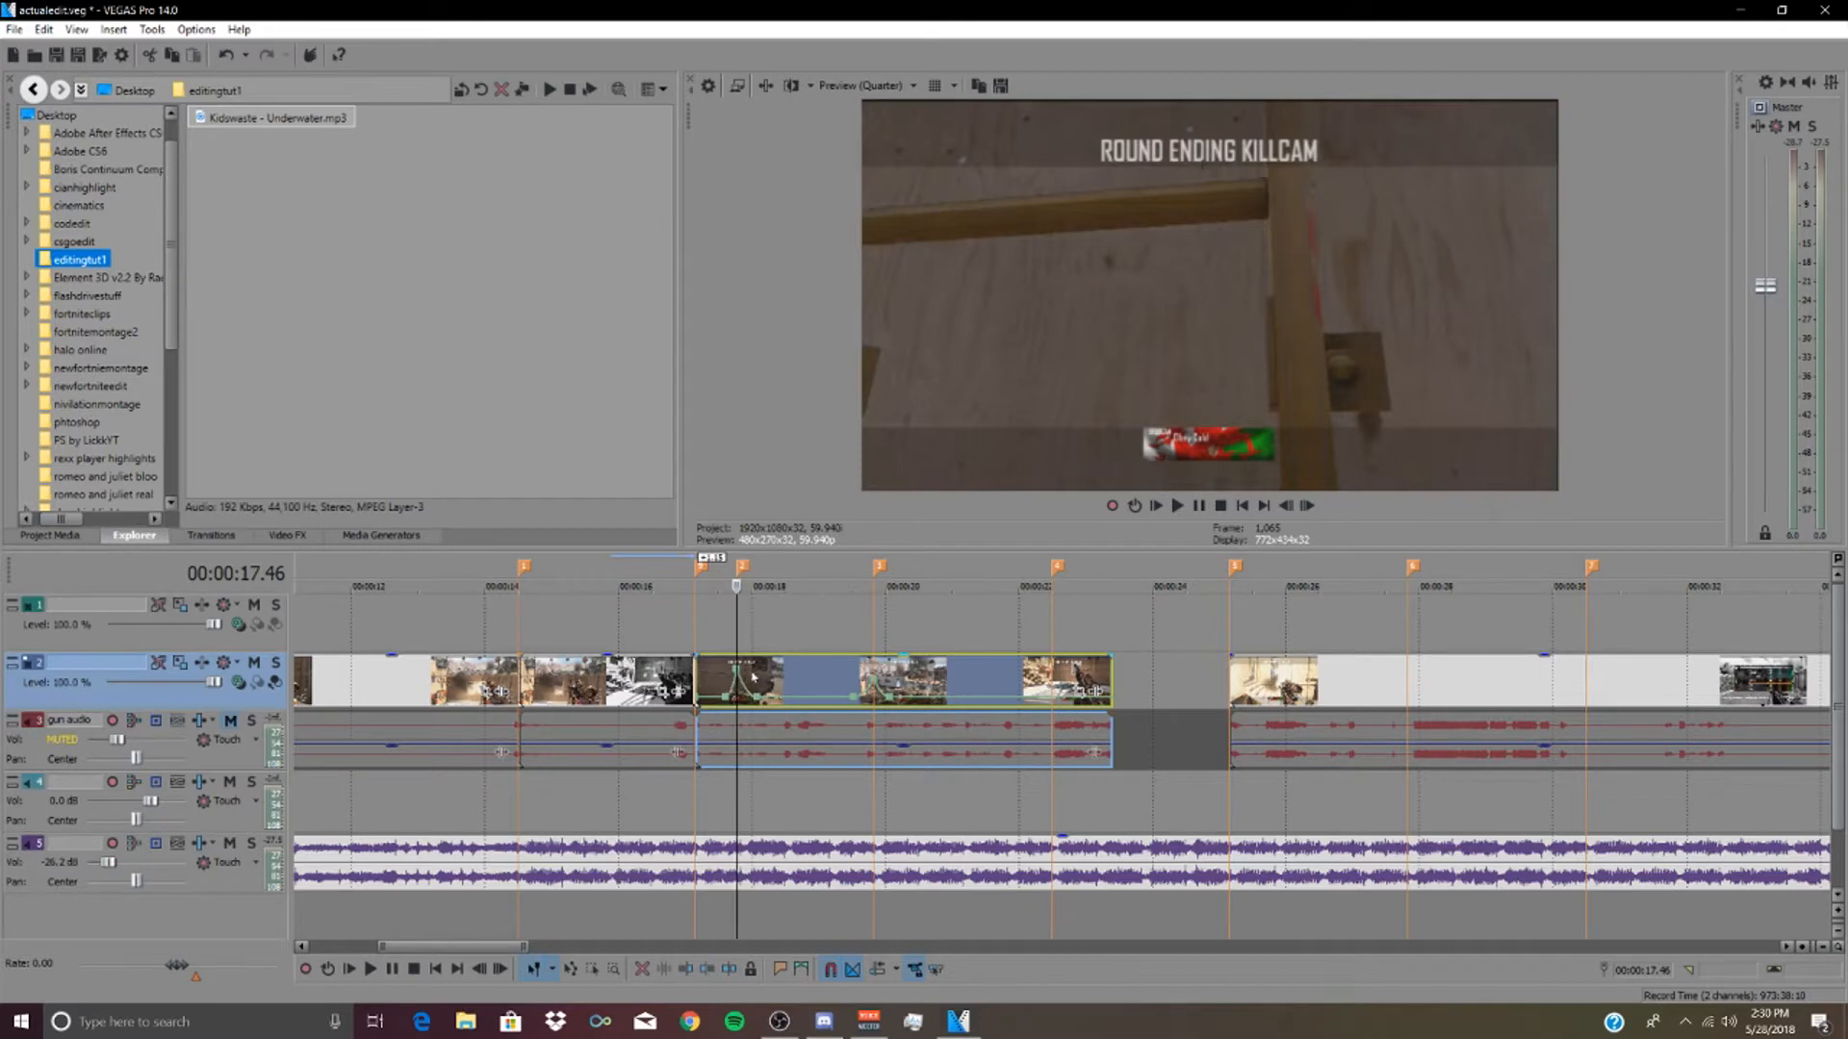
pyautogui.press('space')
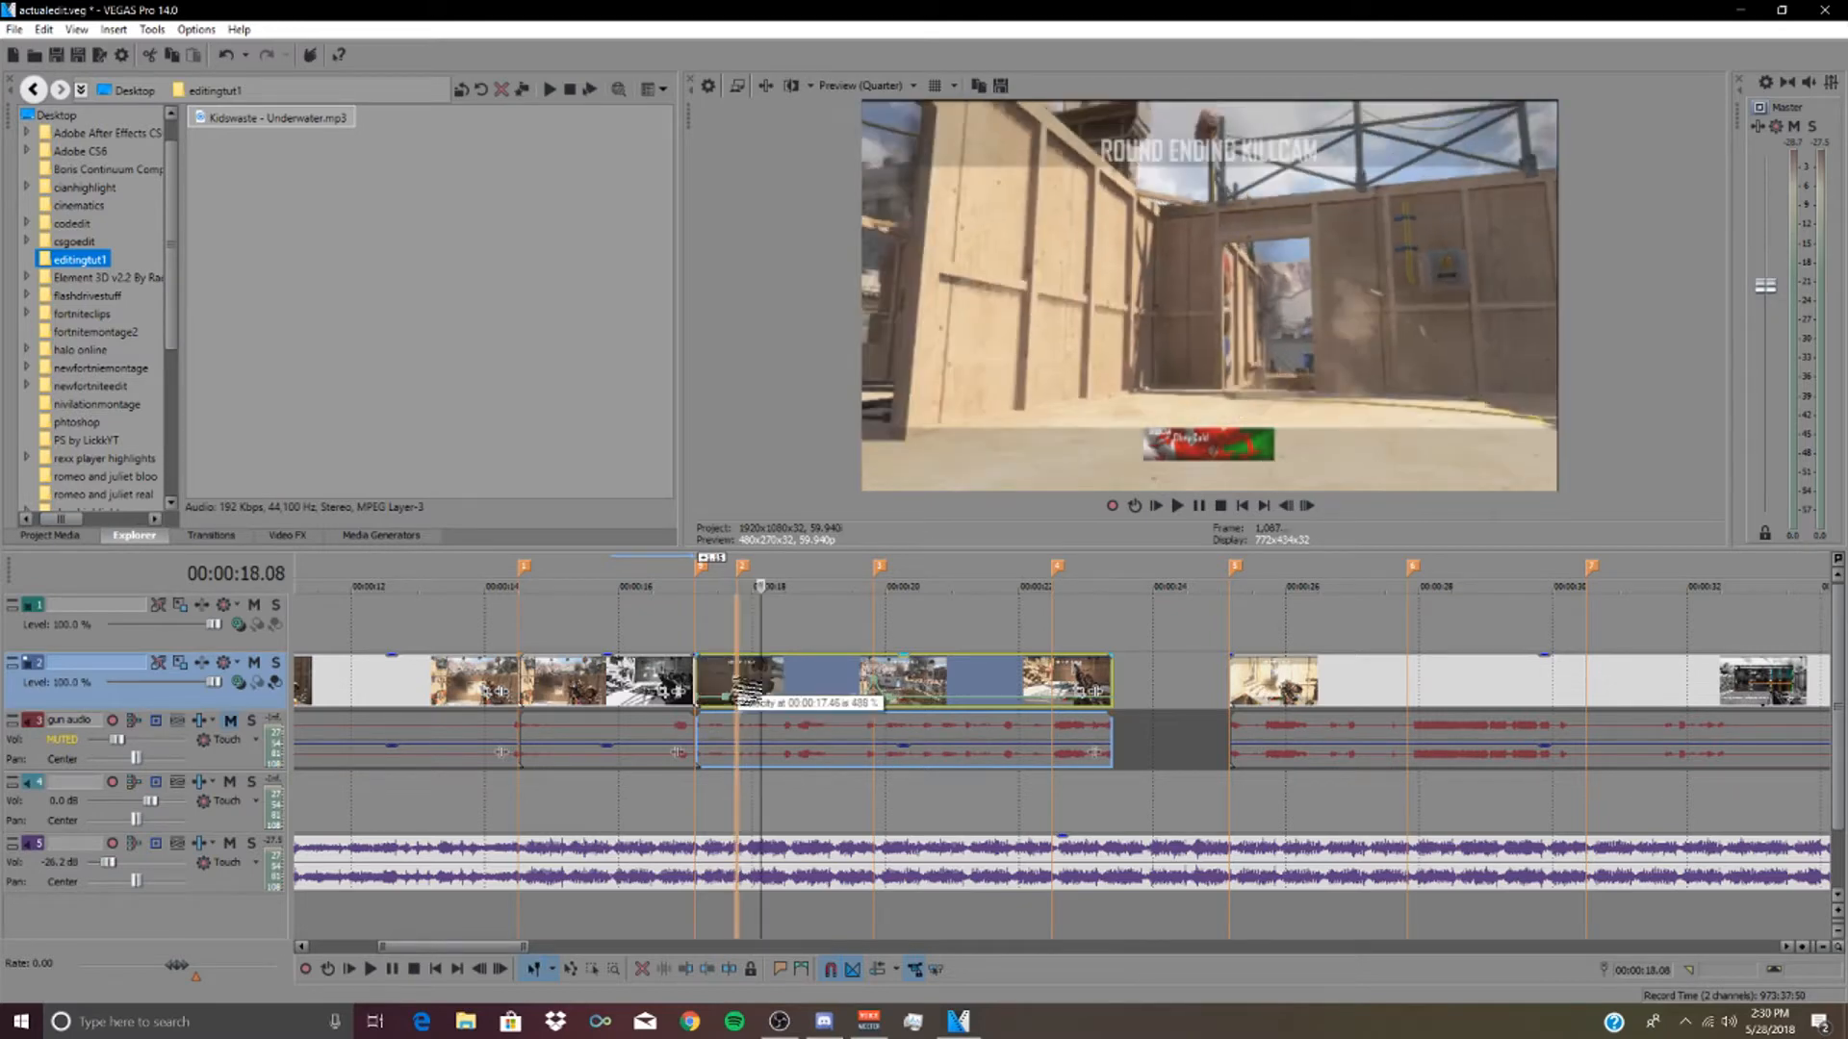
pyautogui.click(1038, 670)
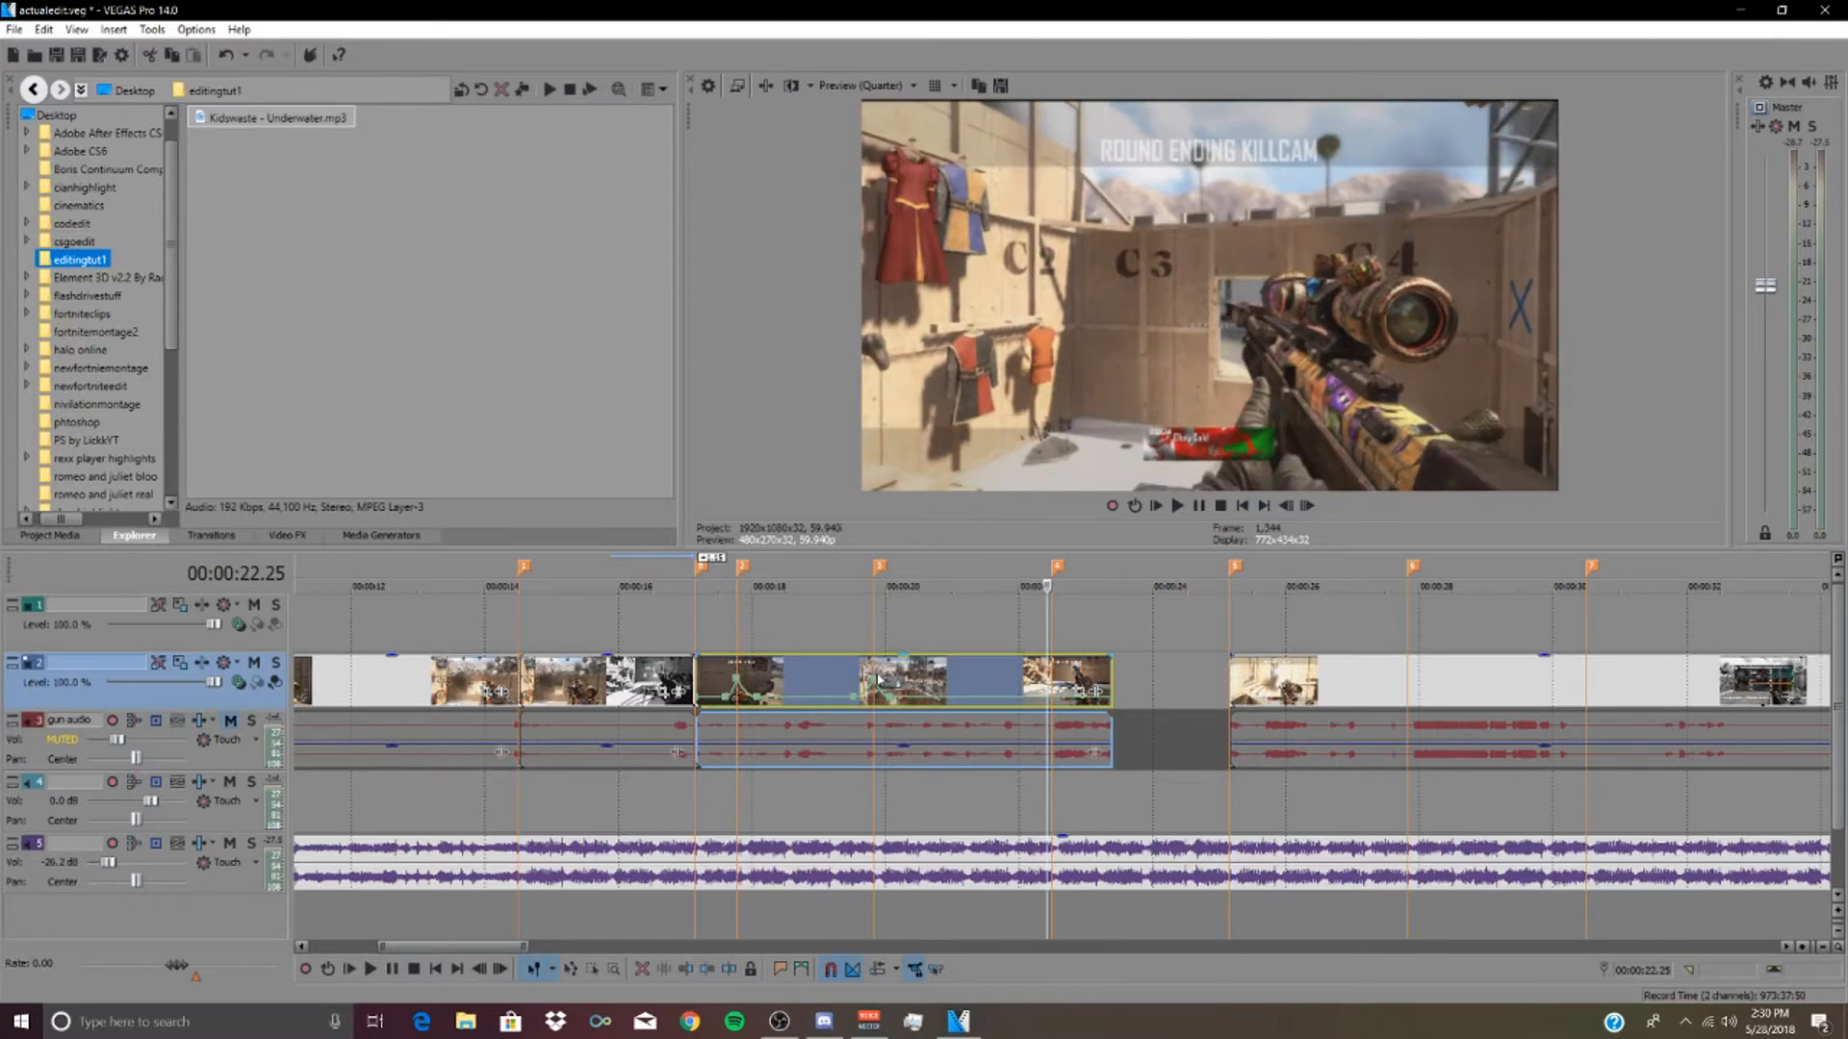
pyautogui.rightClick(854, 710)
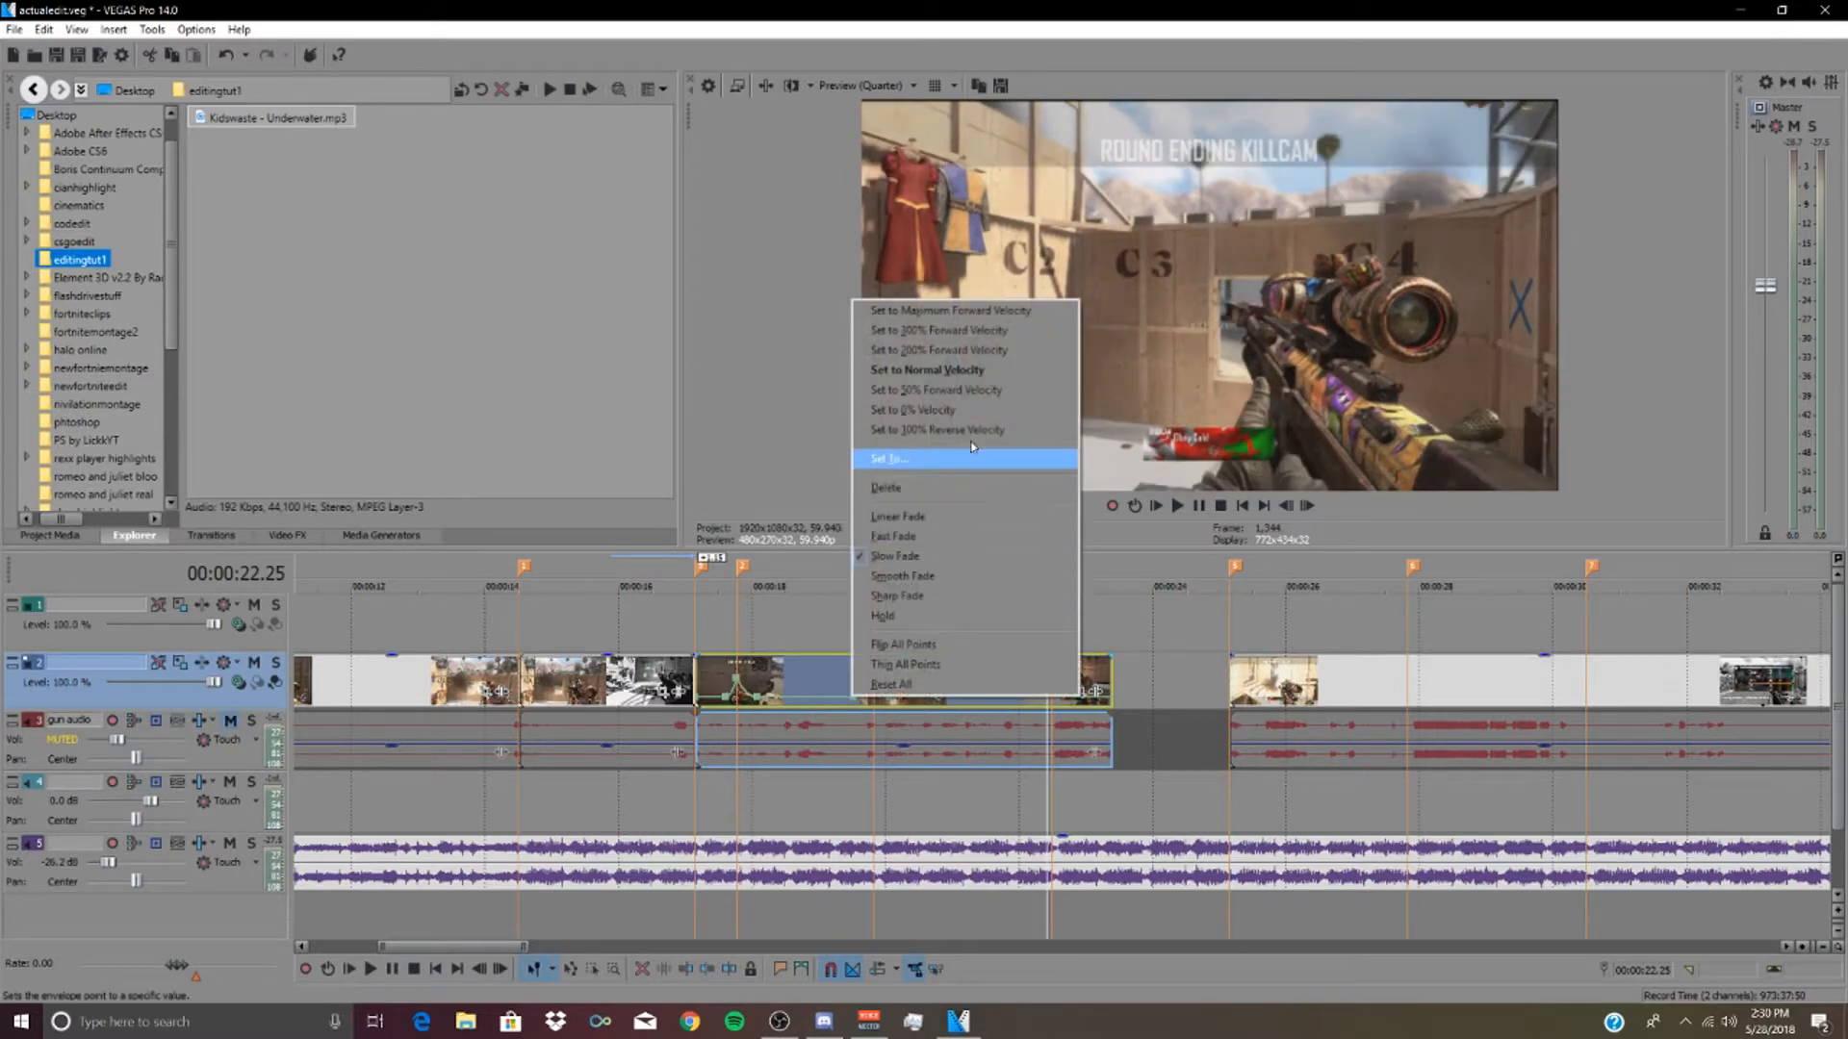
pyautogui.click(953, 393)
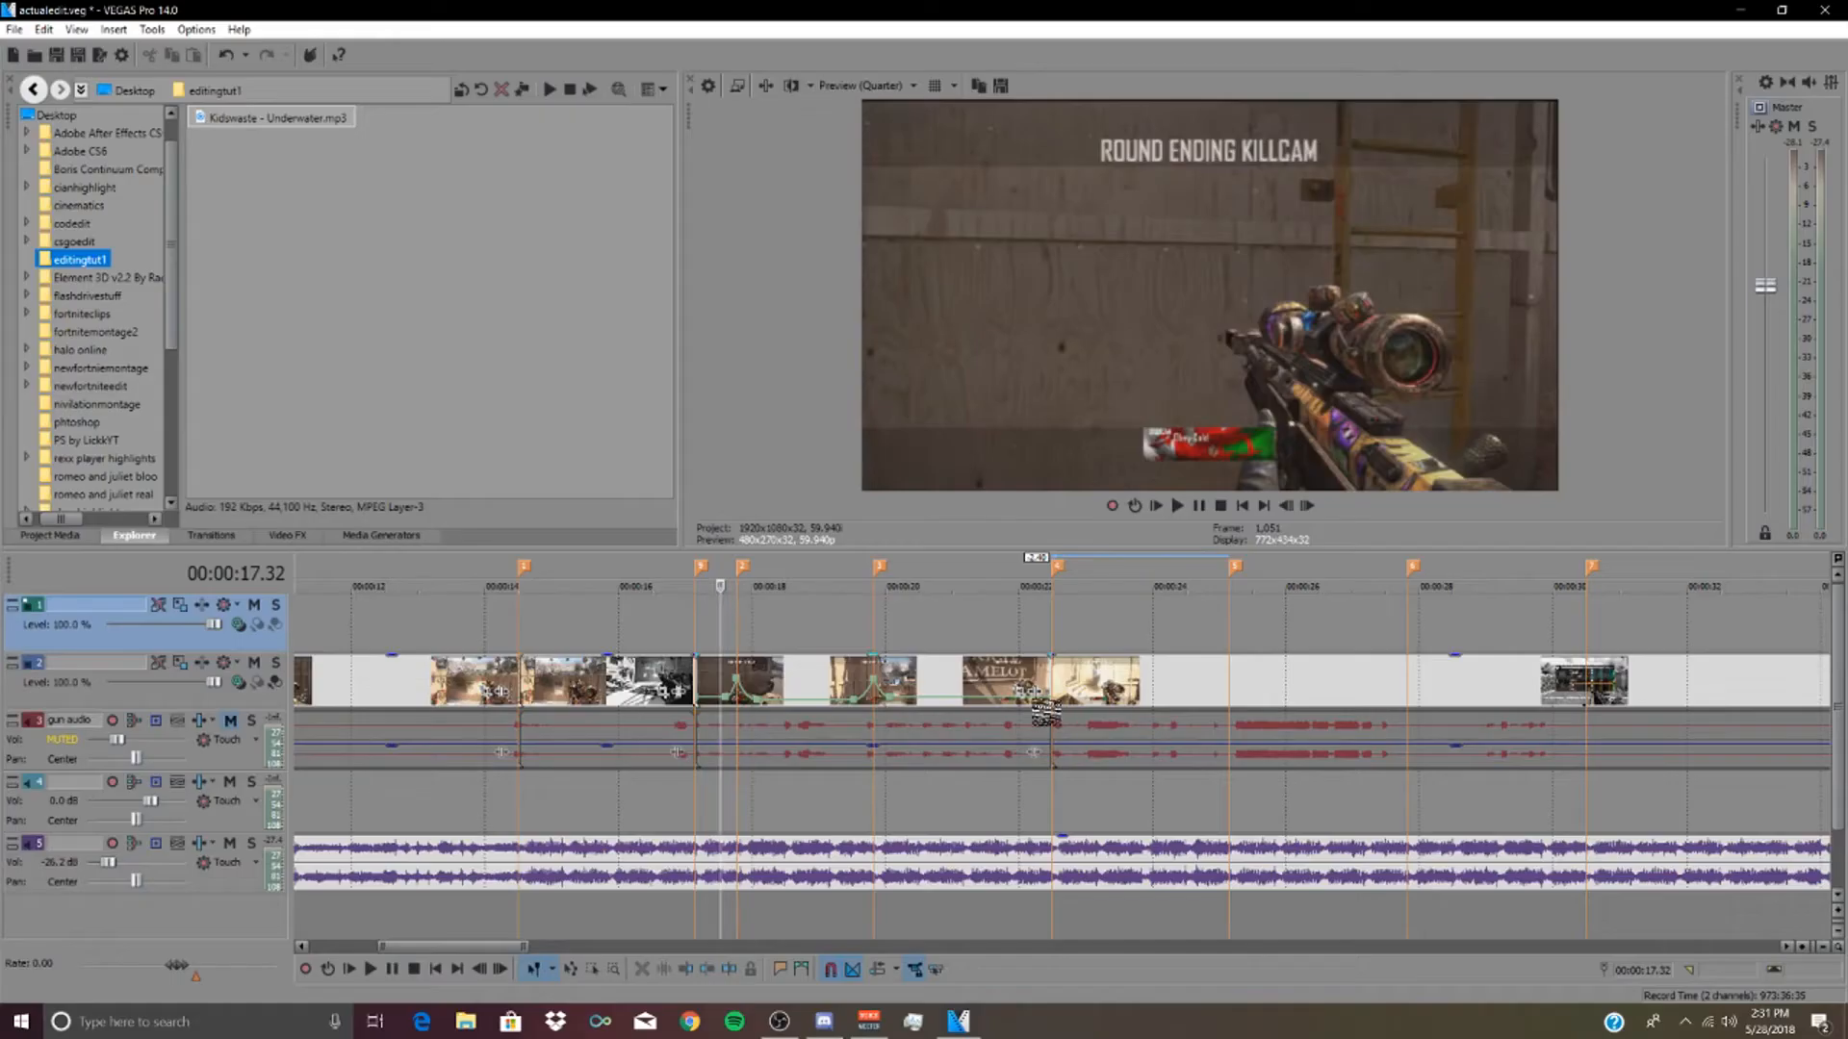
# - Add a velocity ramp rising to 734% at the killcam section's end by marker 4, curved with Slow Fade
pyautogui.doubleClick(1035, 701)
pyautogui.doubleClick(1049, 701)
pyautogui.moveTo(1049, 700); pyautogui.dragTo(1057, 666)
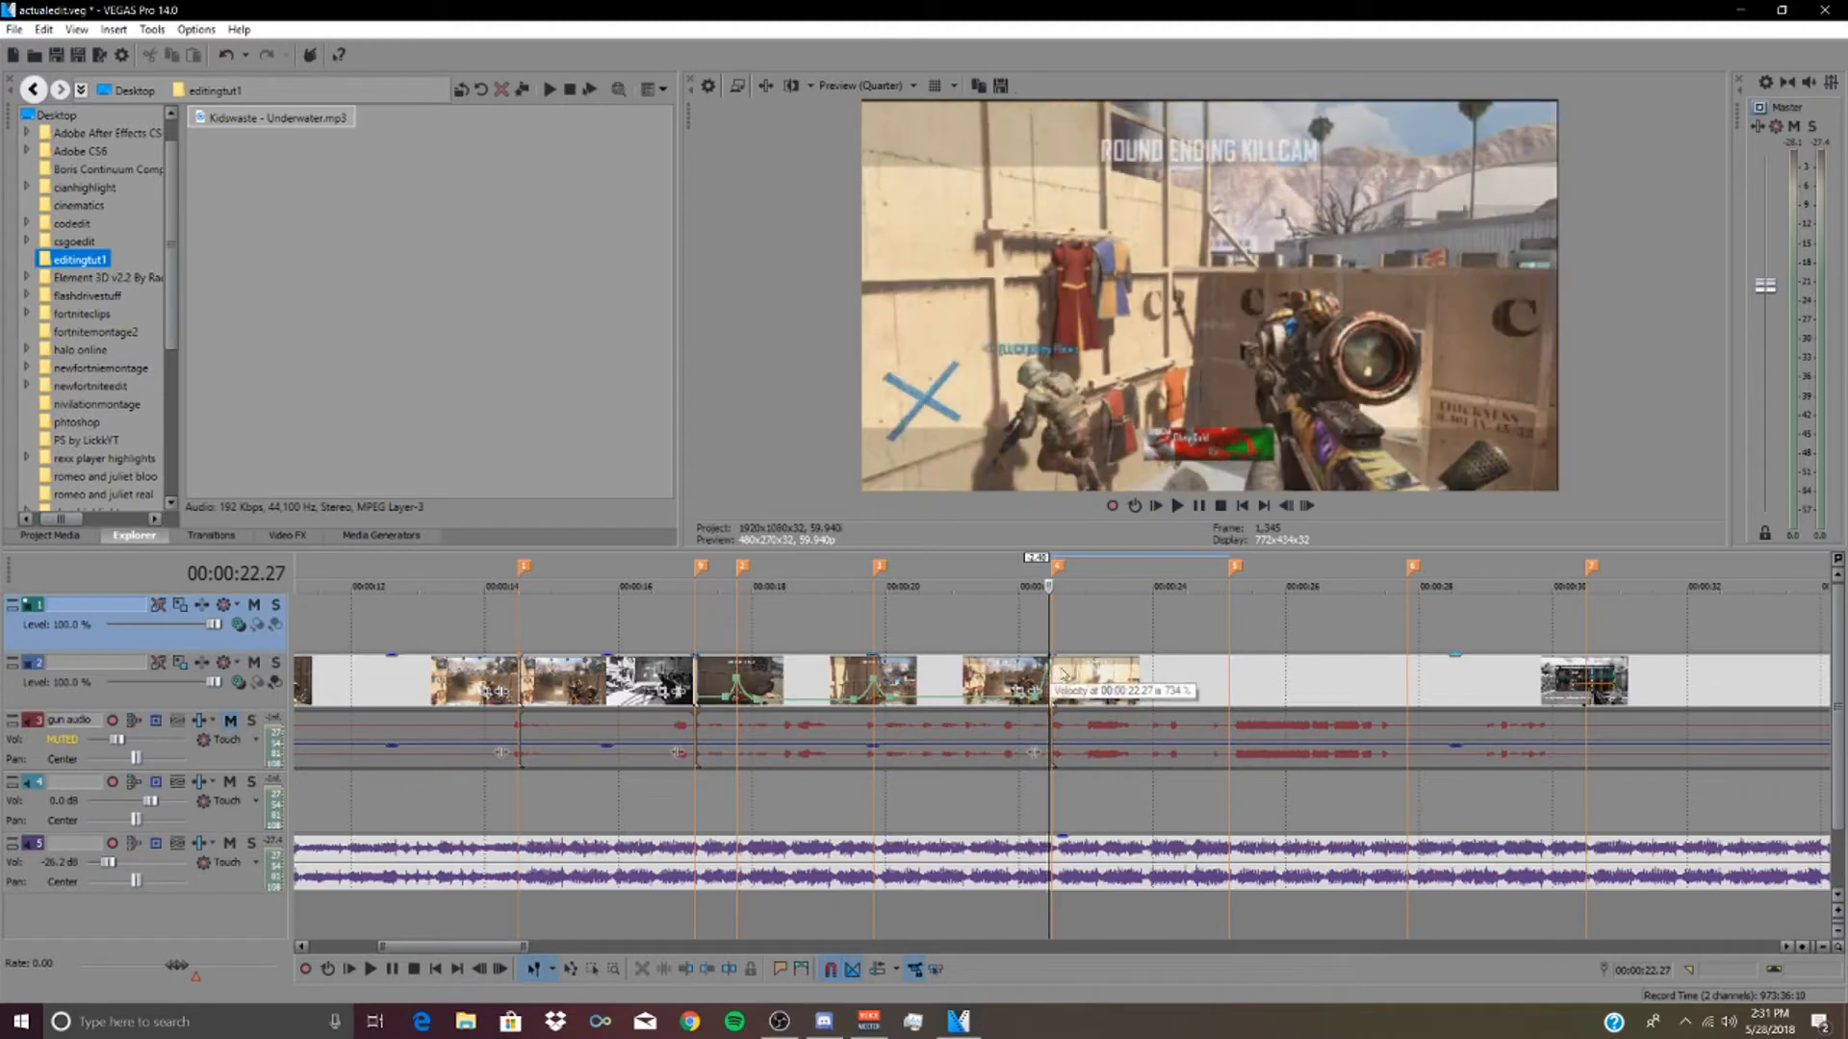
pyautogui.rightClick(1045, 689)
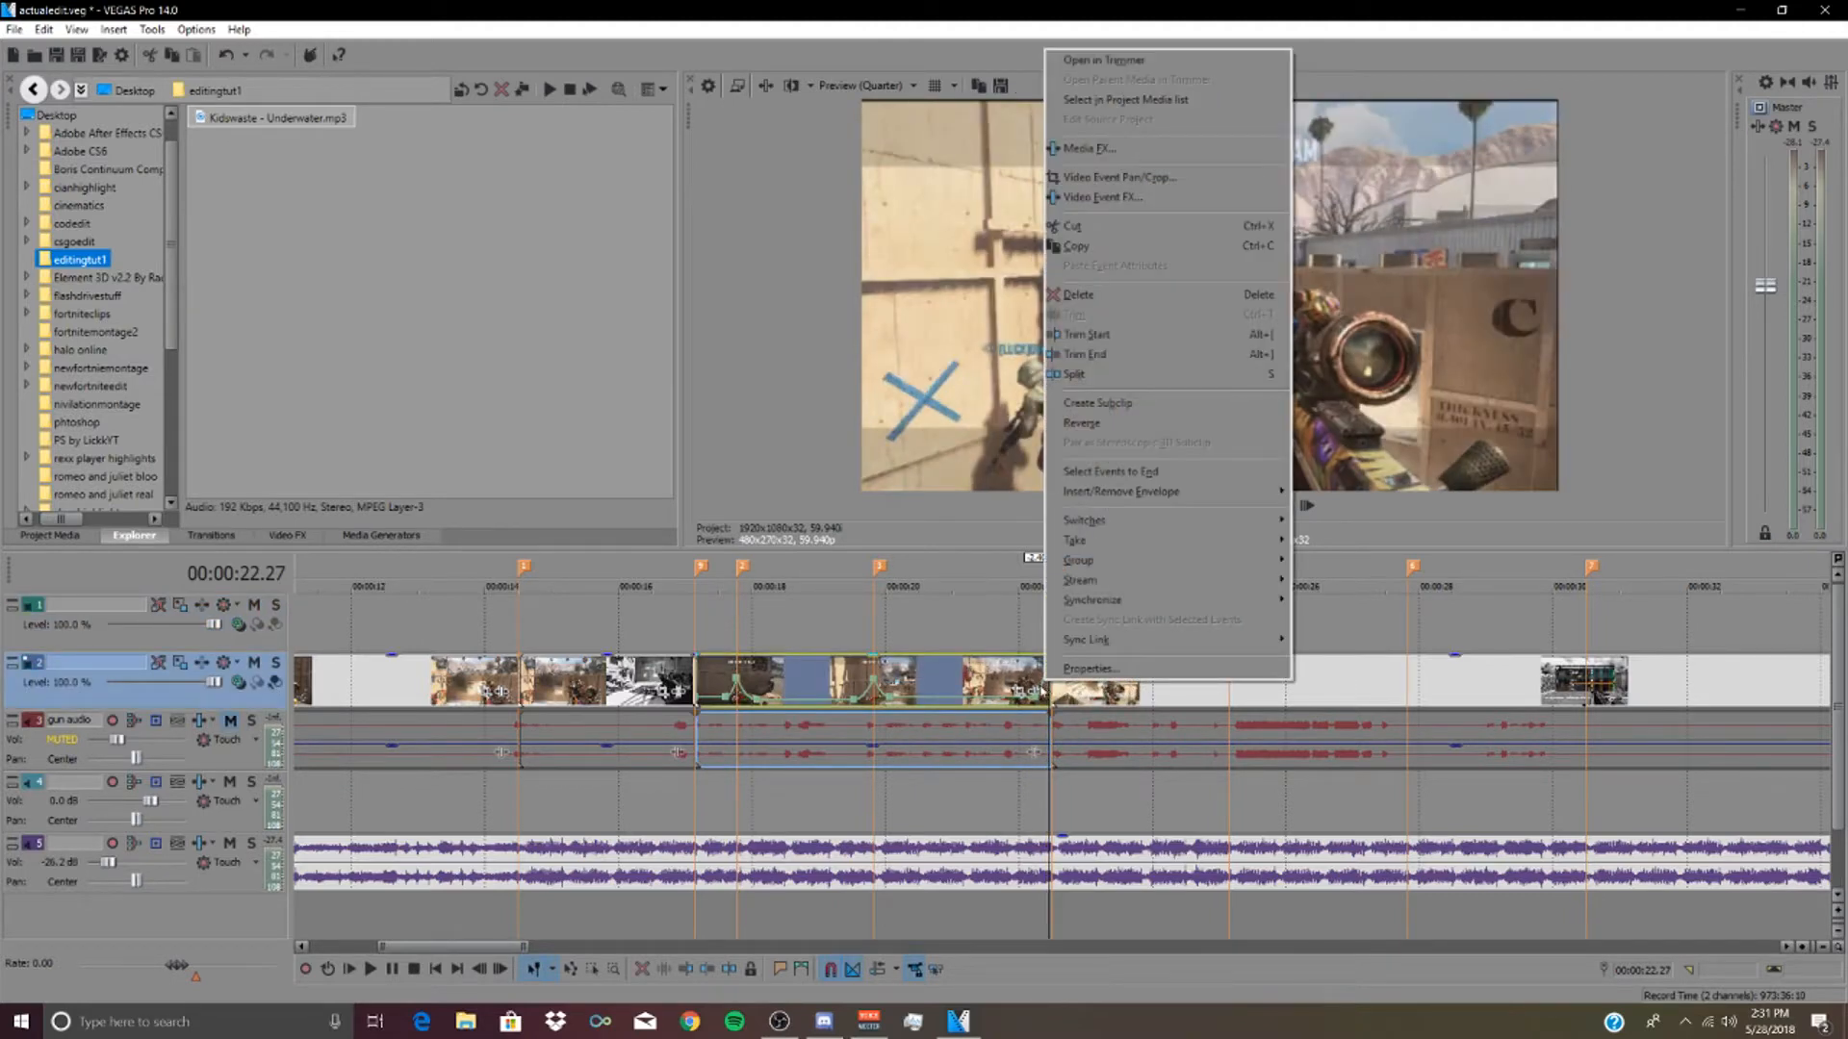
pyautogui.rightClick(1043, 690)
pyautogui.click(1081, 767)
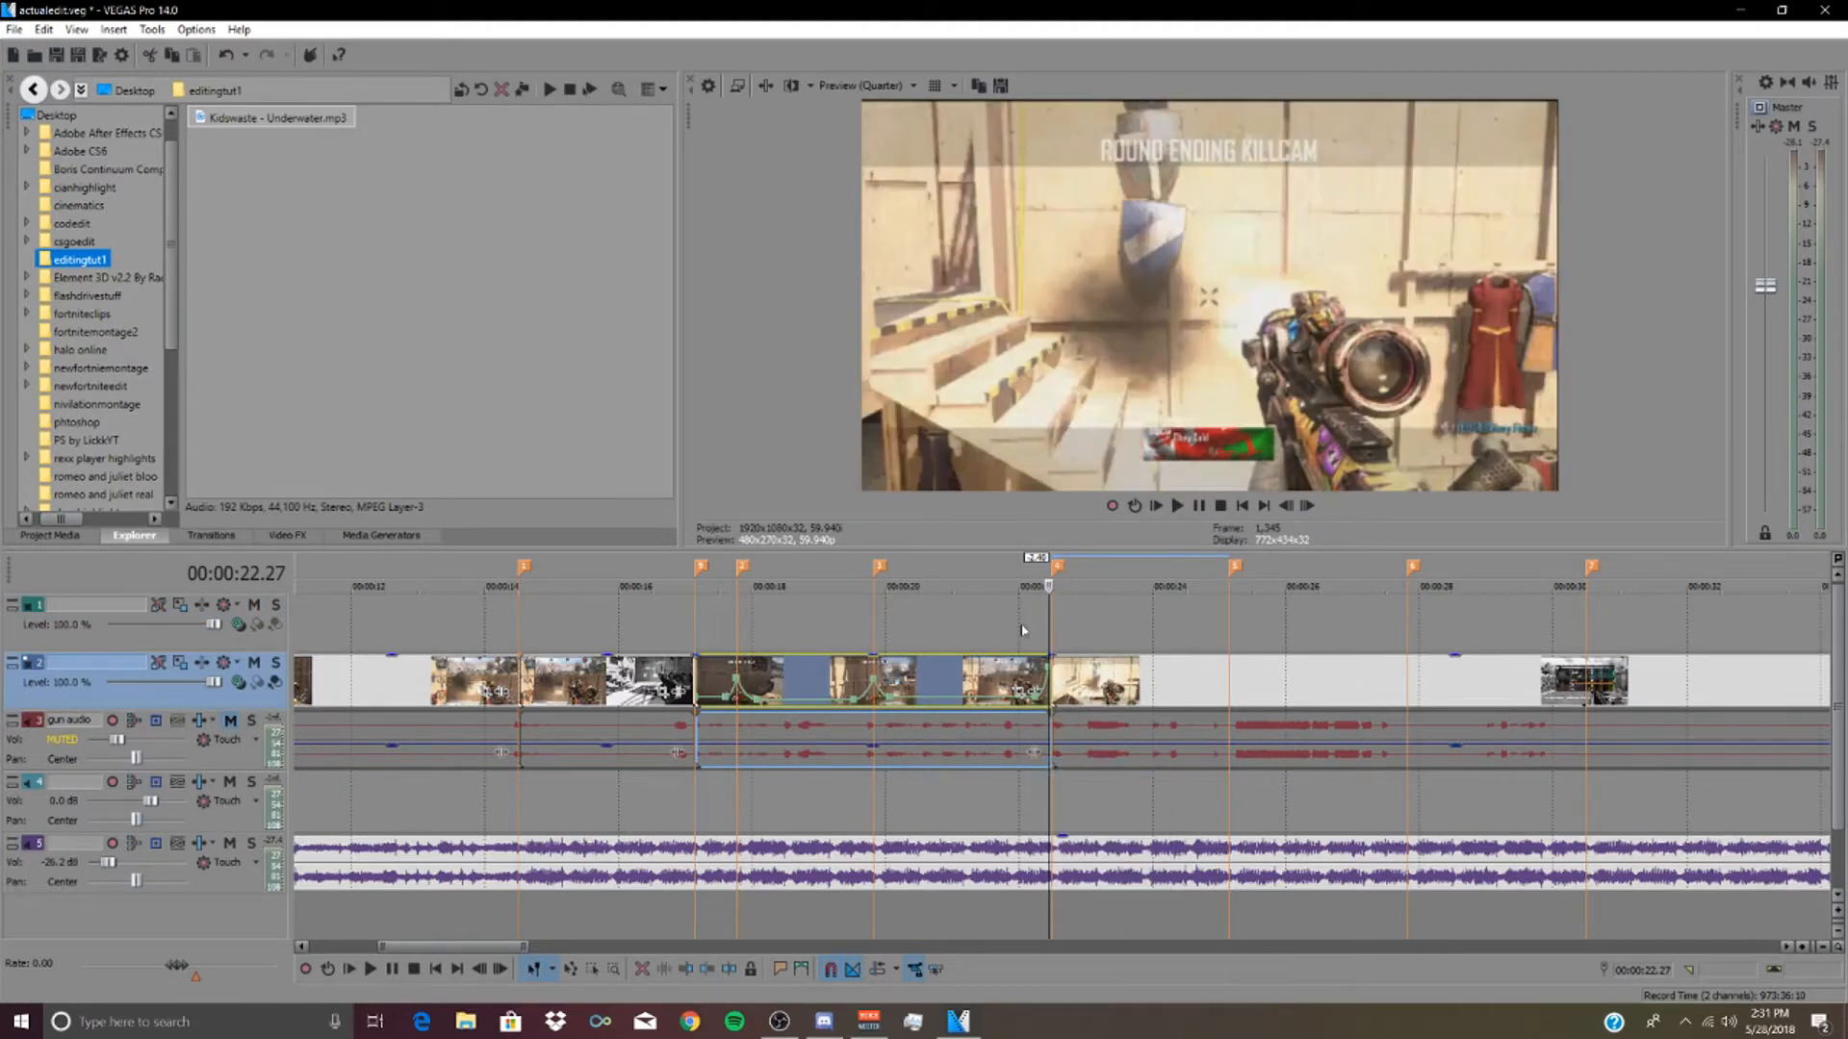
# - Play the ramp leading into marker 4 to check its speed
pyautogui.click(1029, 630)
pyautogui.press('space')
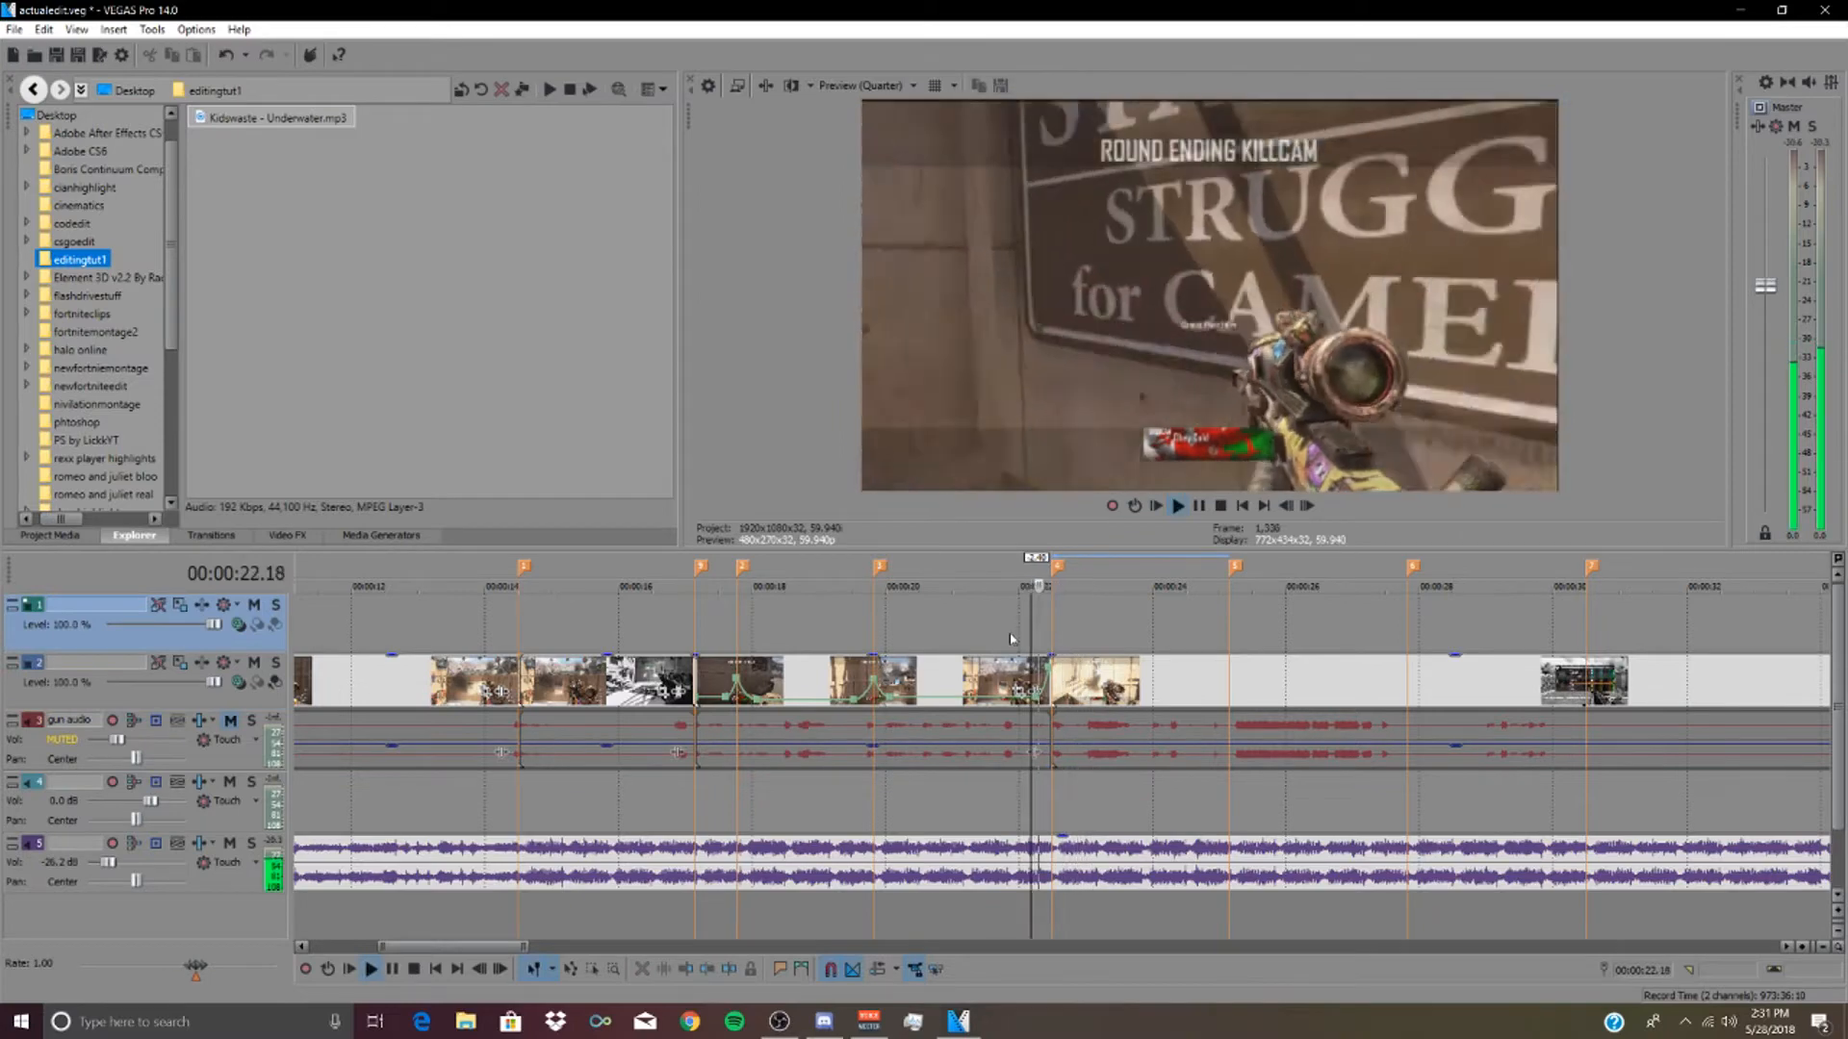
pyautogui.press('space')
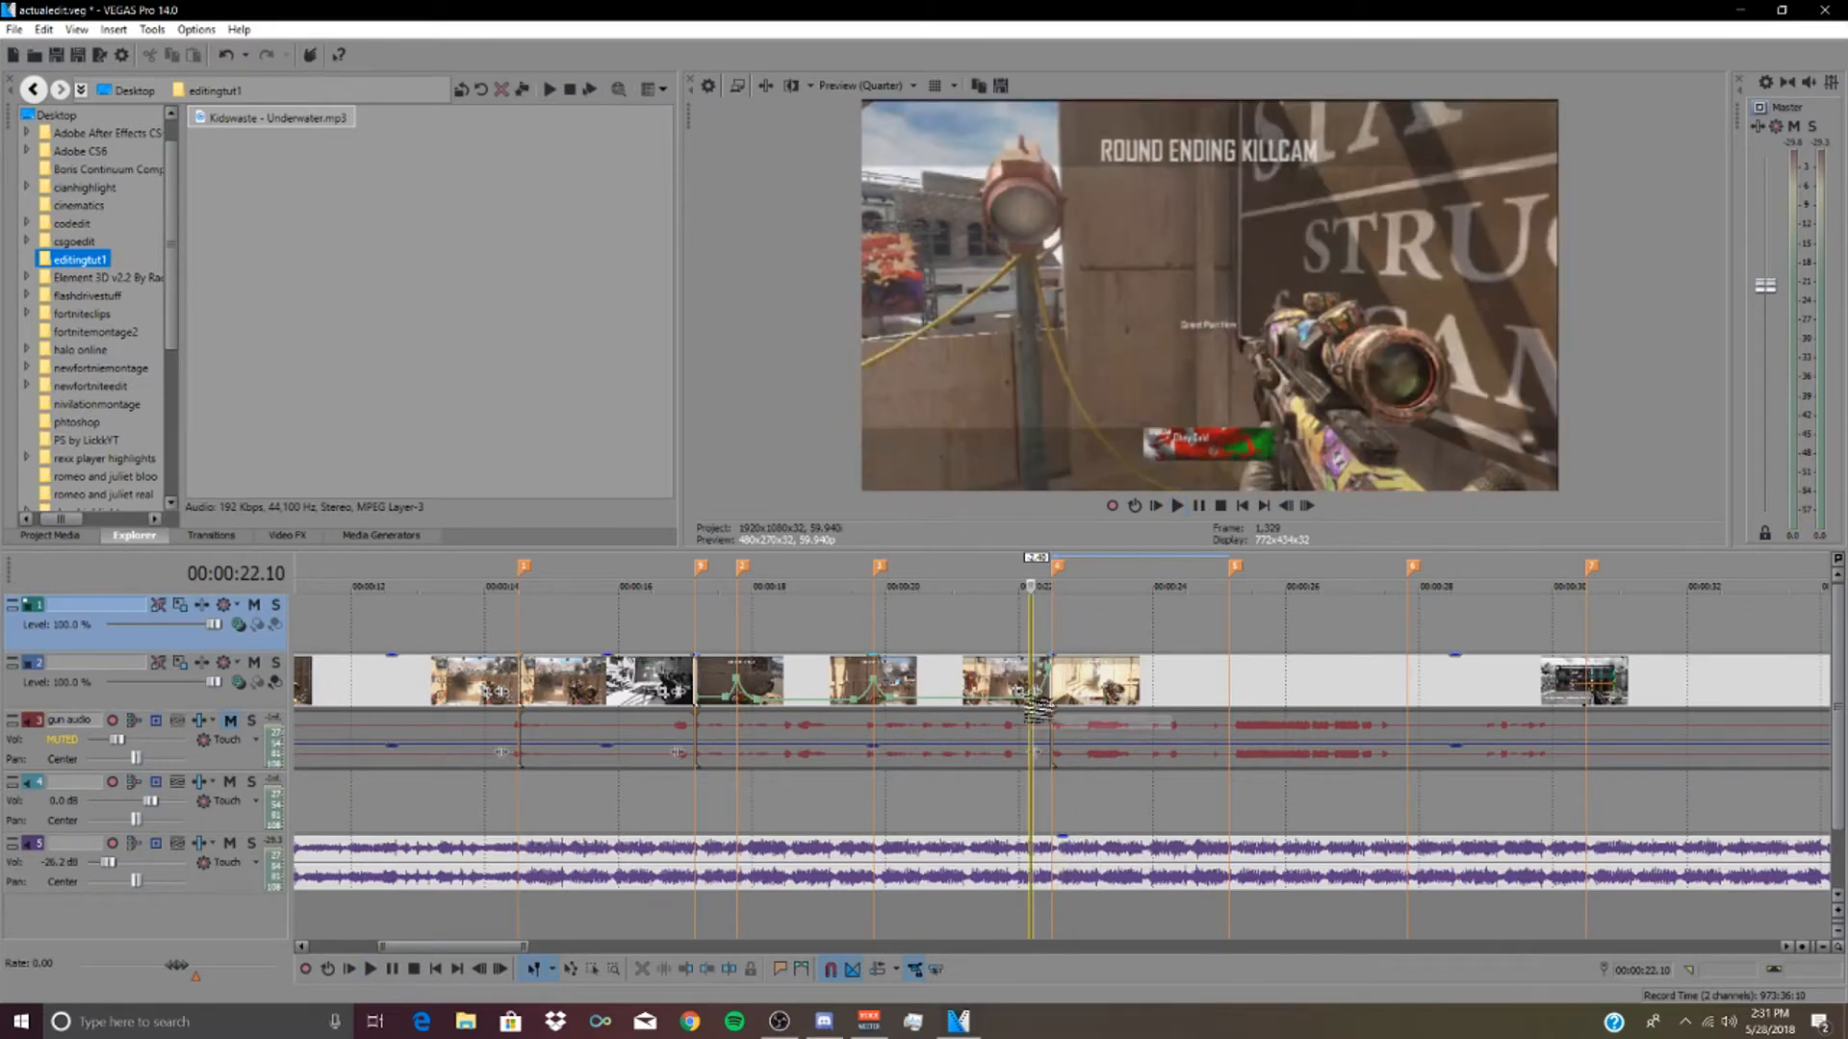
# - Set the velocity point at the start of the ramp before marker 4 to normal velocity and play the section
pyautogui.rightClick(1024, 696)
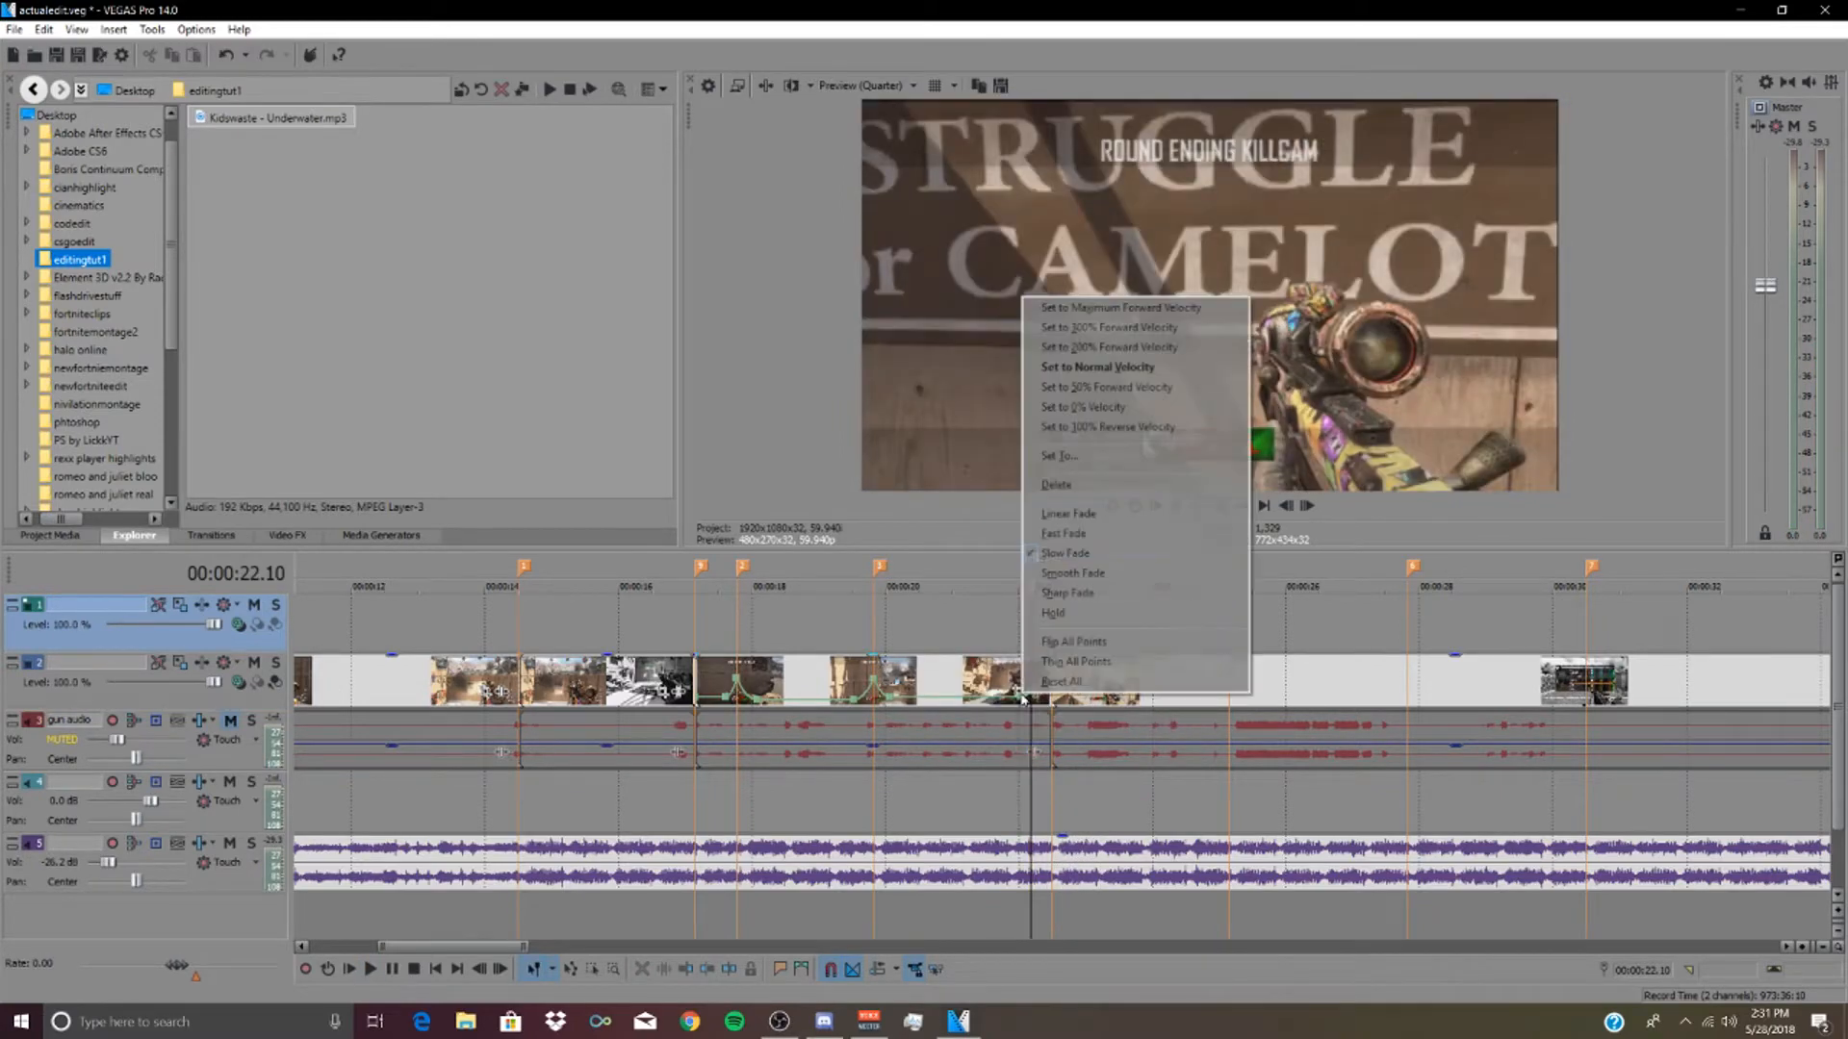
pyautogui.click(1097, 366)
pyautogui.click(927, 625)
pyautogui.press('space')
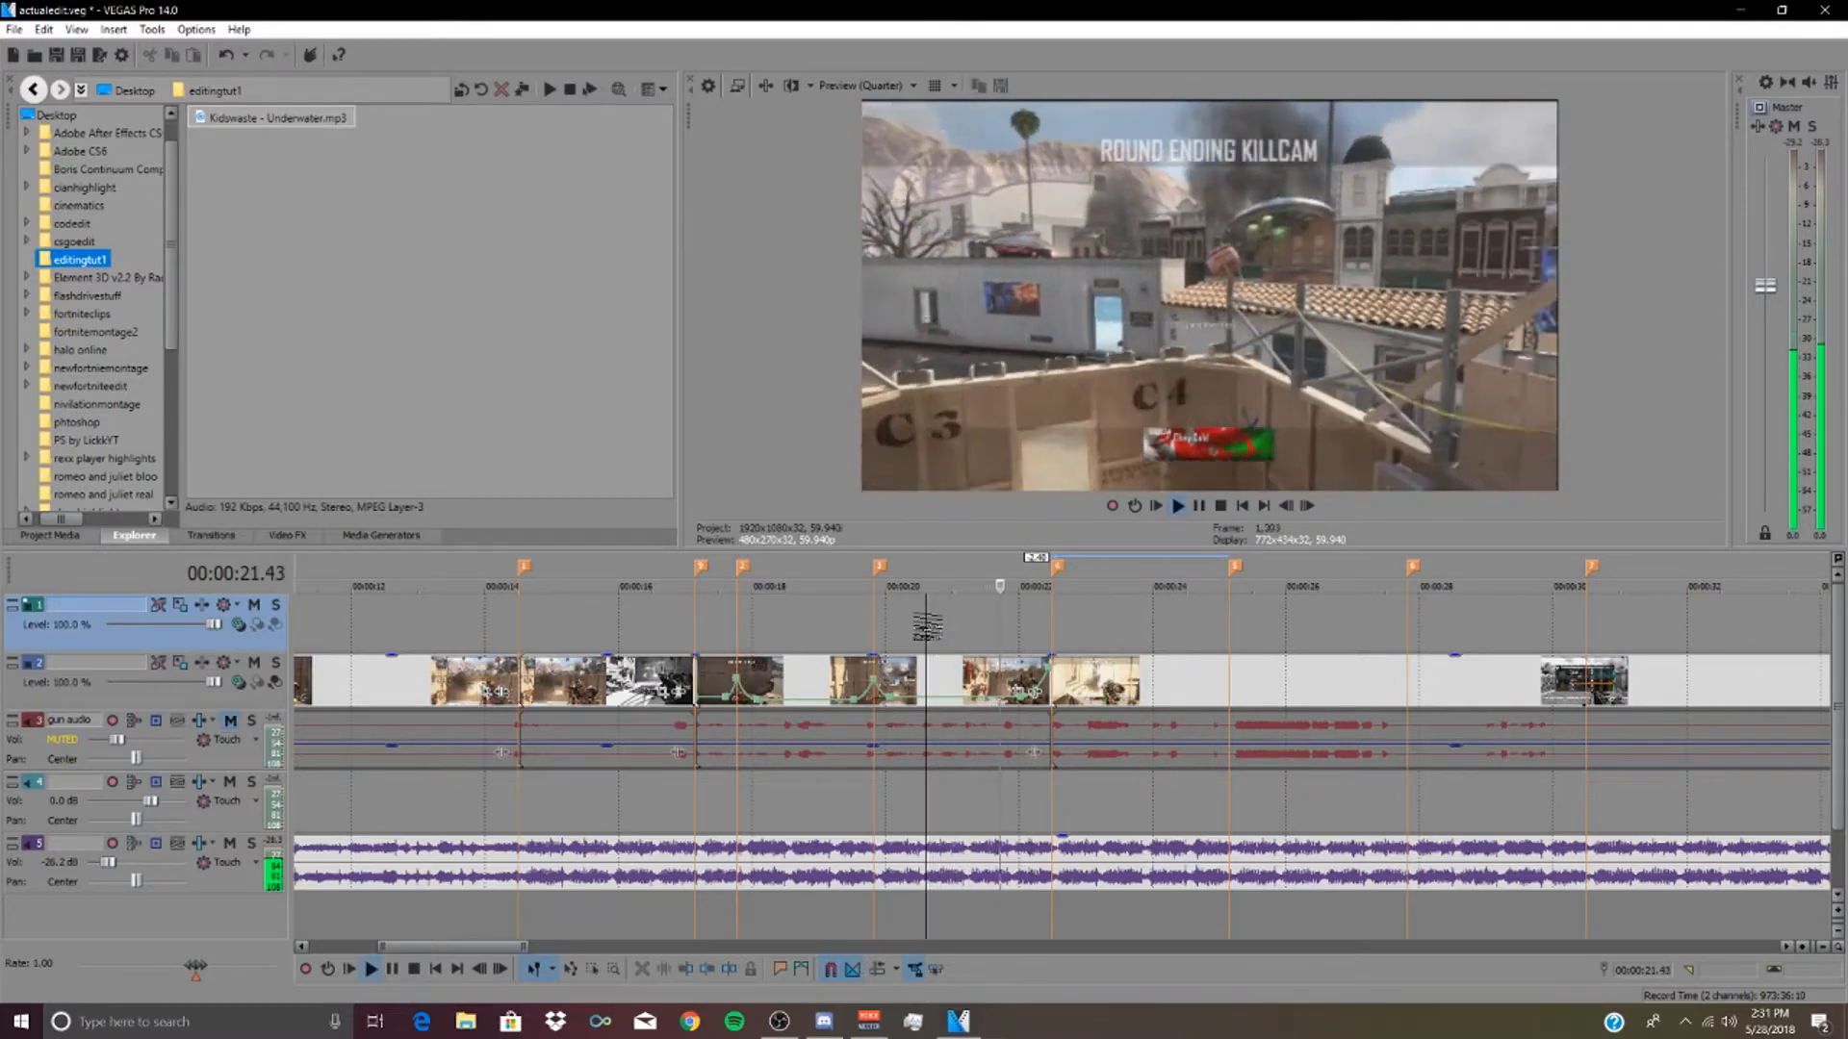
# - Step through the last killcam frames before marker 4 to find where the shot falls
pyautogui.click(1037, 631)
pyautogui.press('Right')
pyautogui.press('Right')
pyautogui.press('Right')
pyautogui.press('Right')
pyautogui.press('Right')
pyautogui.press('Right')
pyautogui.press('Right')
pyautogui.press('Right')
pyautogui.press('Right')
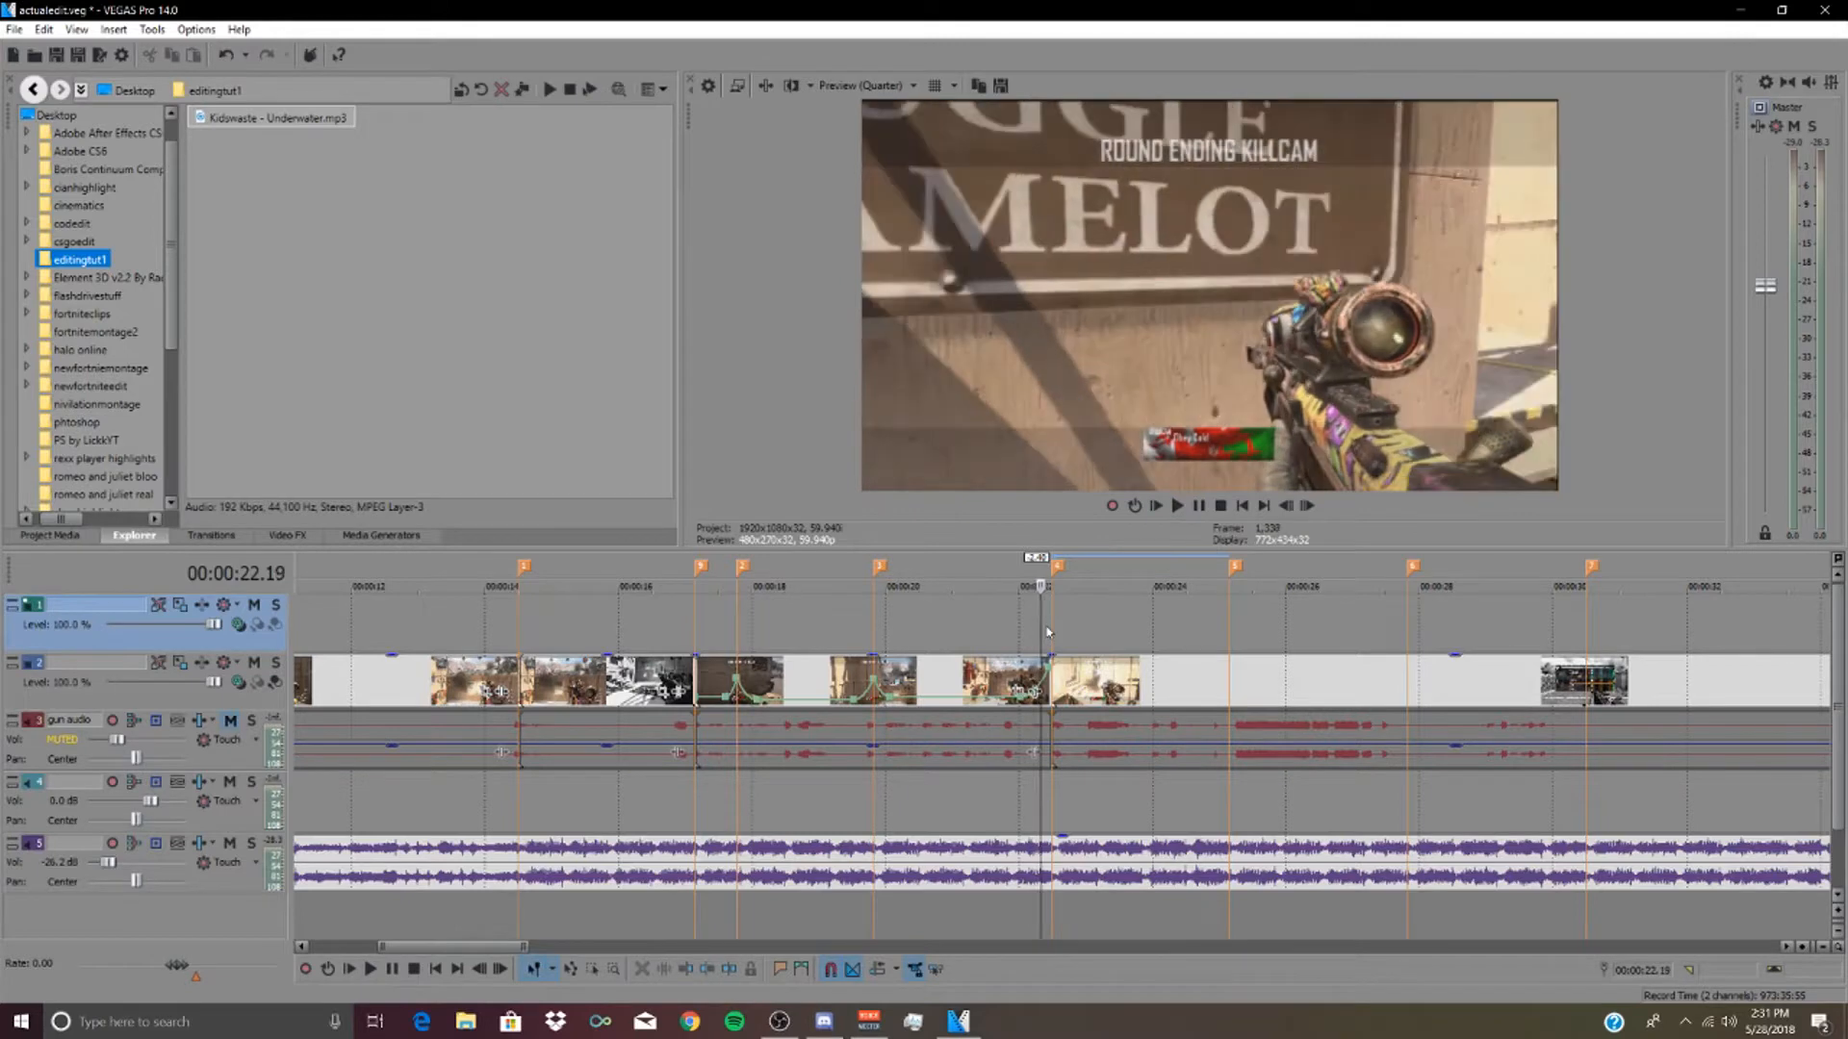
pyautogui.press('Left')
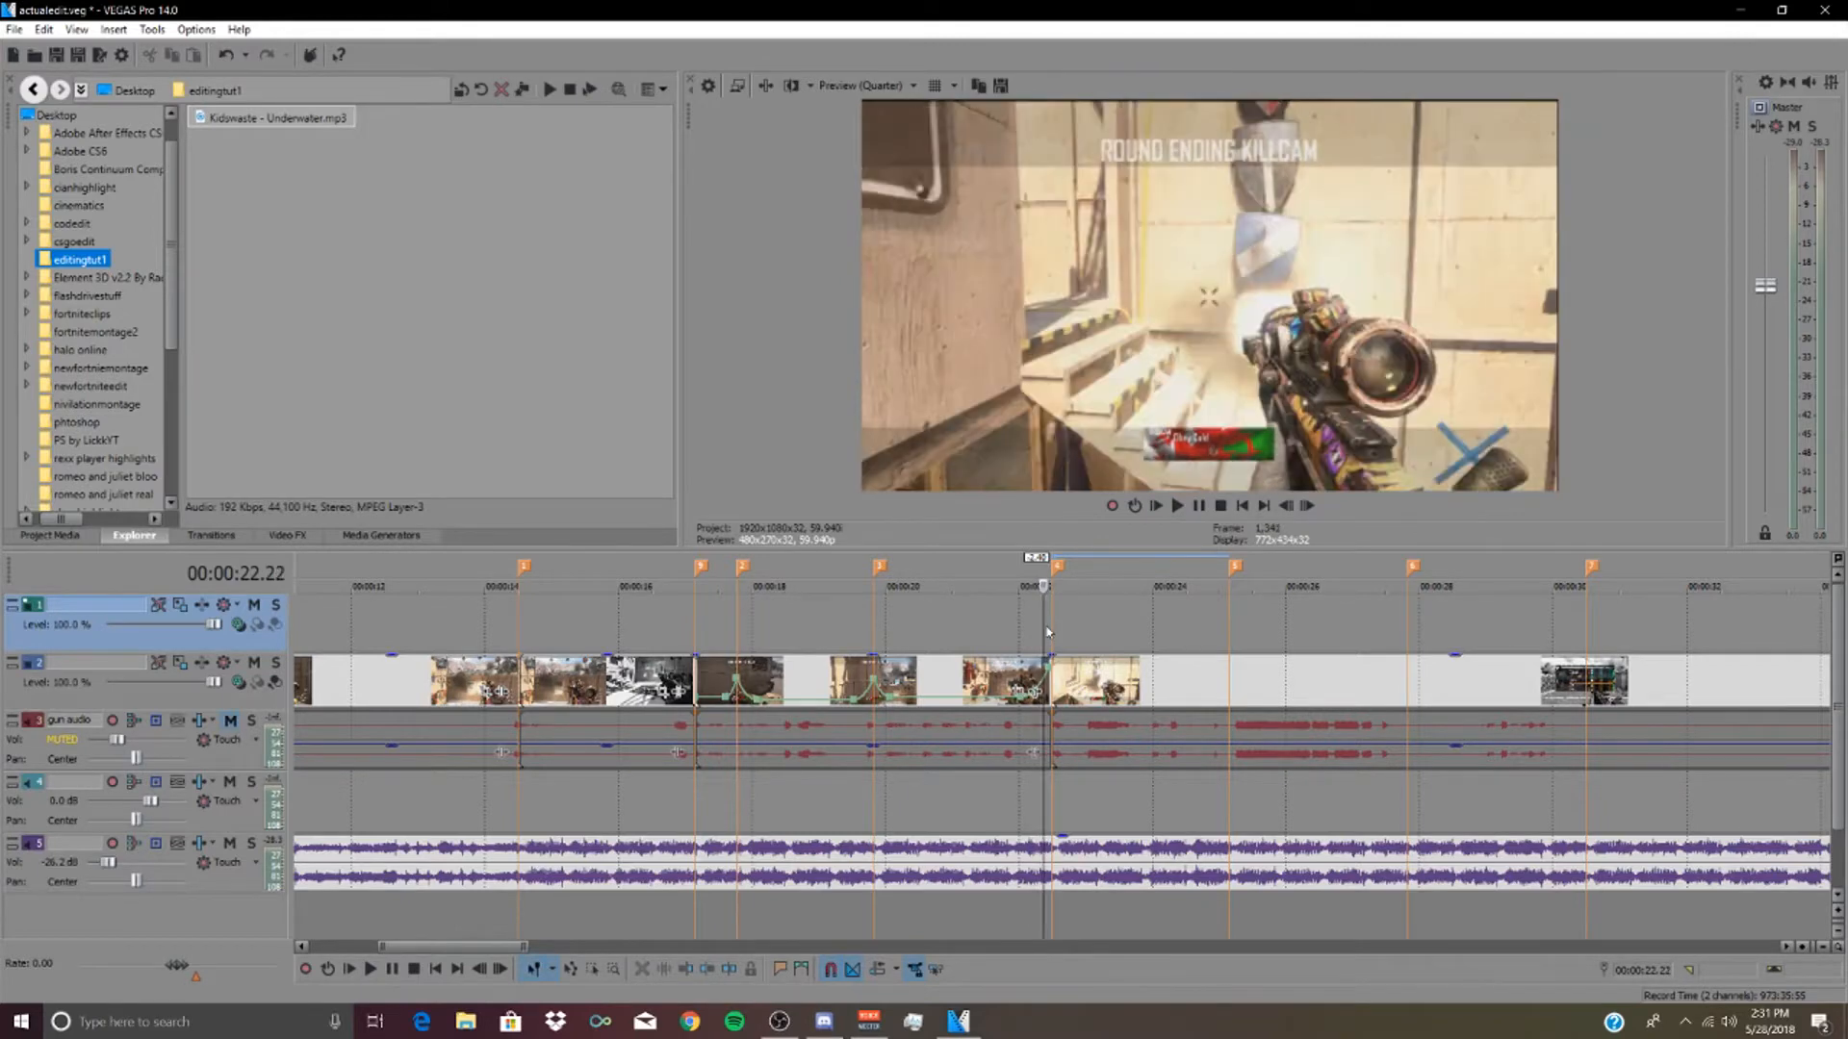
# - Lower the velocity at the killcam section's end point and check the neighbouring frames so the shot lands on marker 4
pyautogui.scroll(5, 1071, 717)
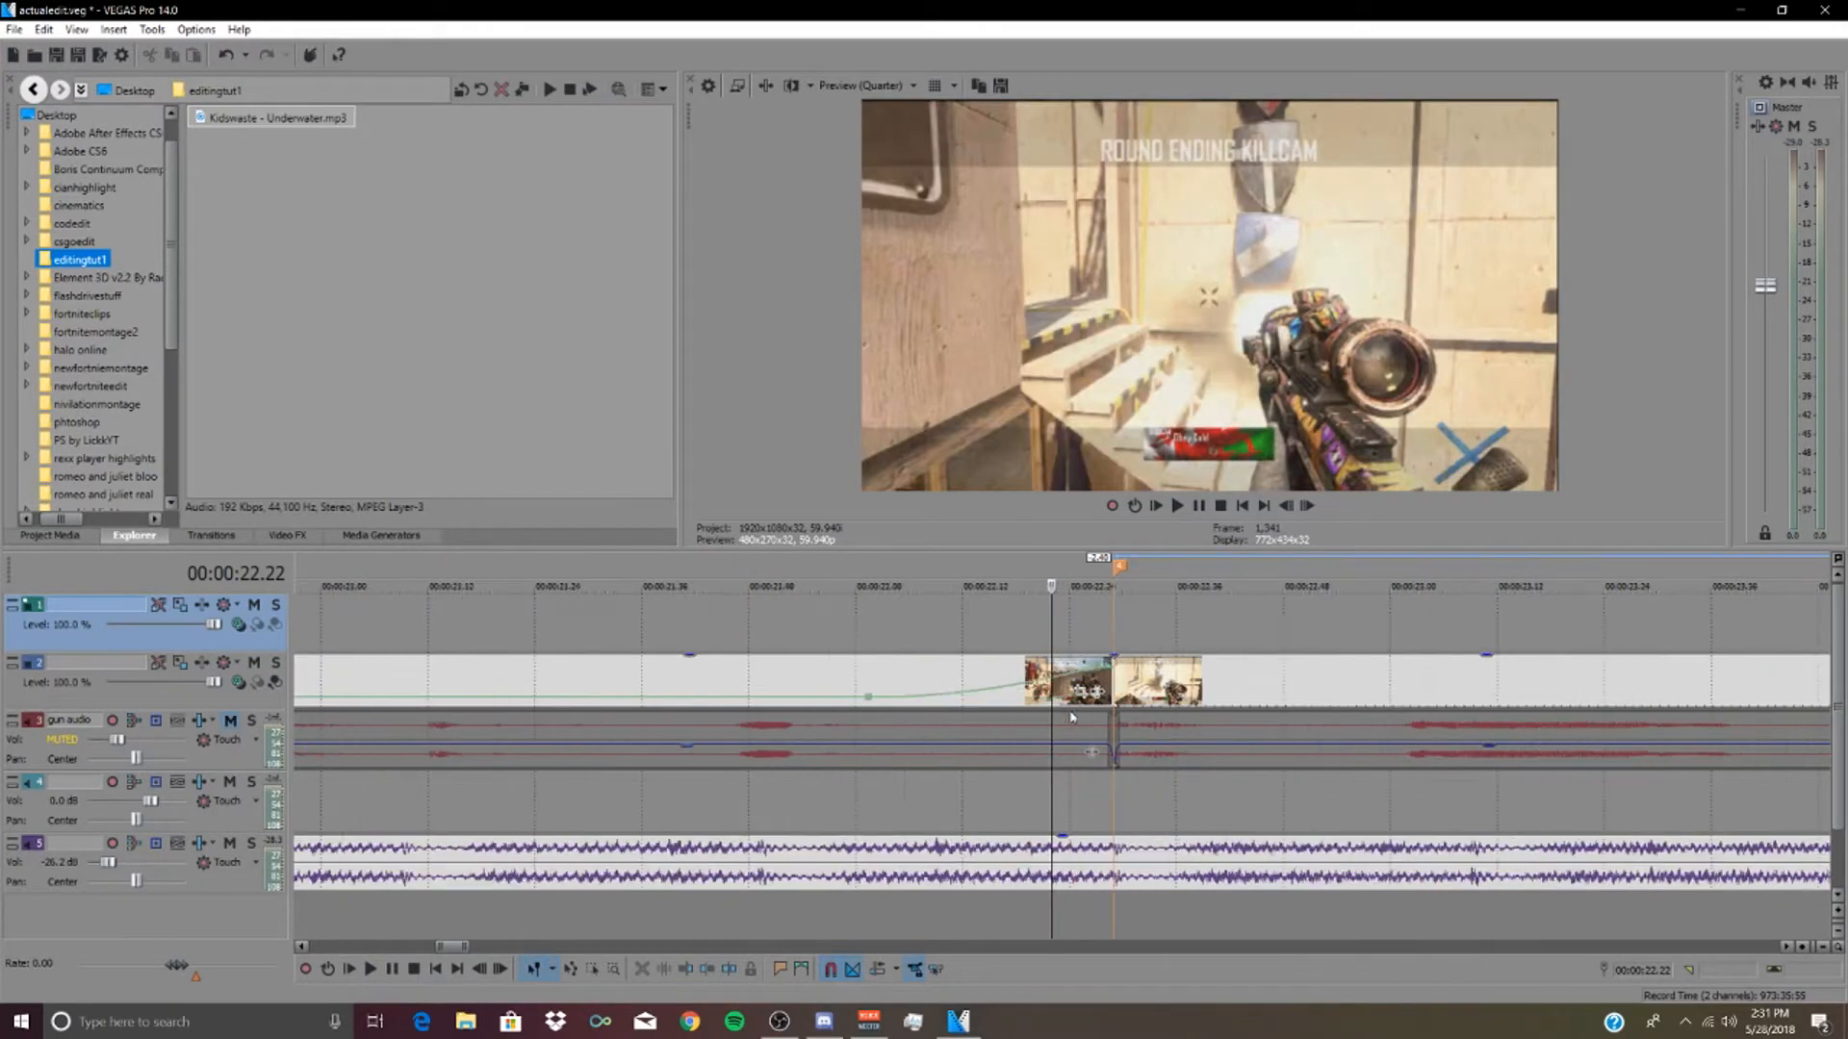
pyautogui.moveTo(1109, 680); pyautogui.dragTo(1127, 686)
pyautogui.click(1095, 623)
pyautogui.press('Right')
pyautogui.press('Right')
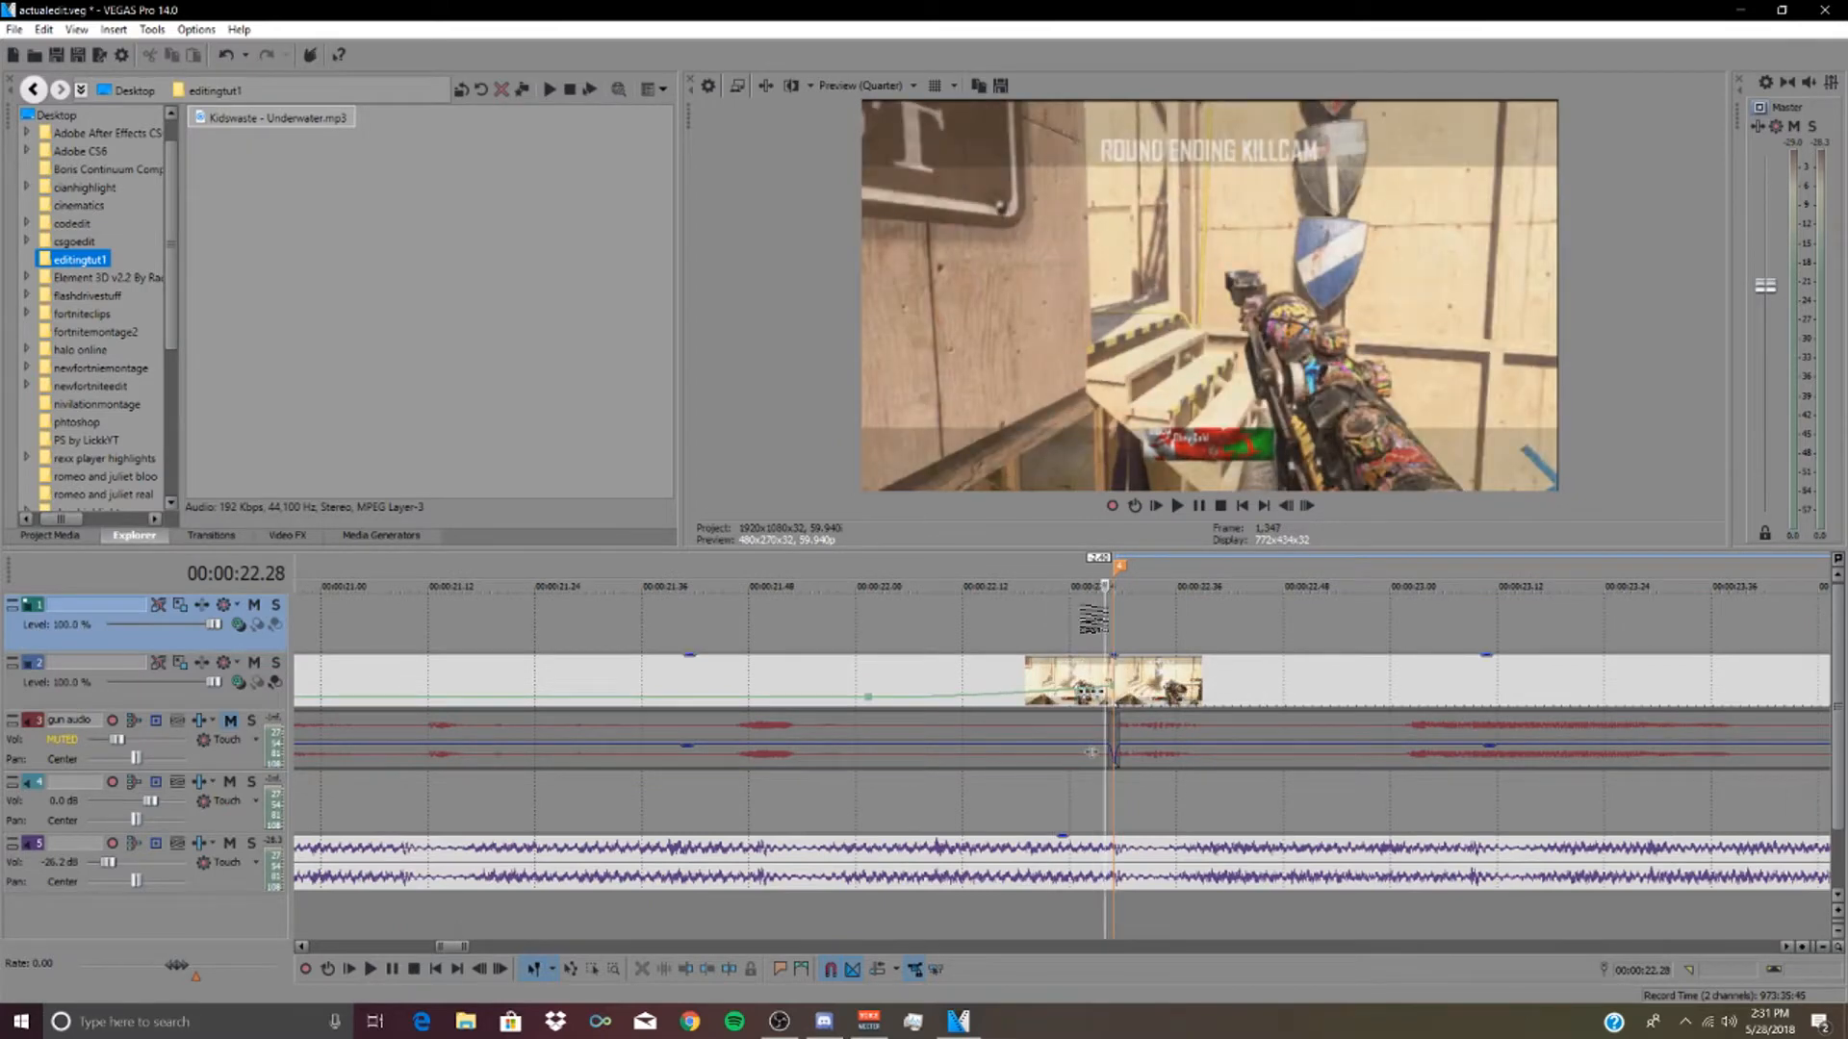
pyautogui.press('Left')
pyautogui.press('Right')
pyautogui.press('Left')
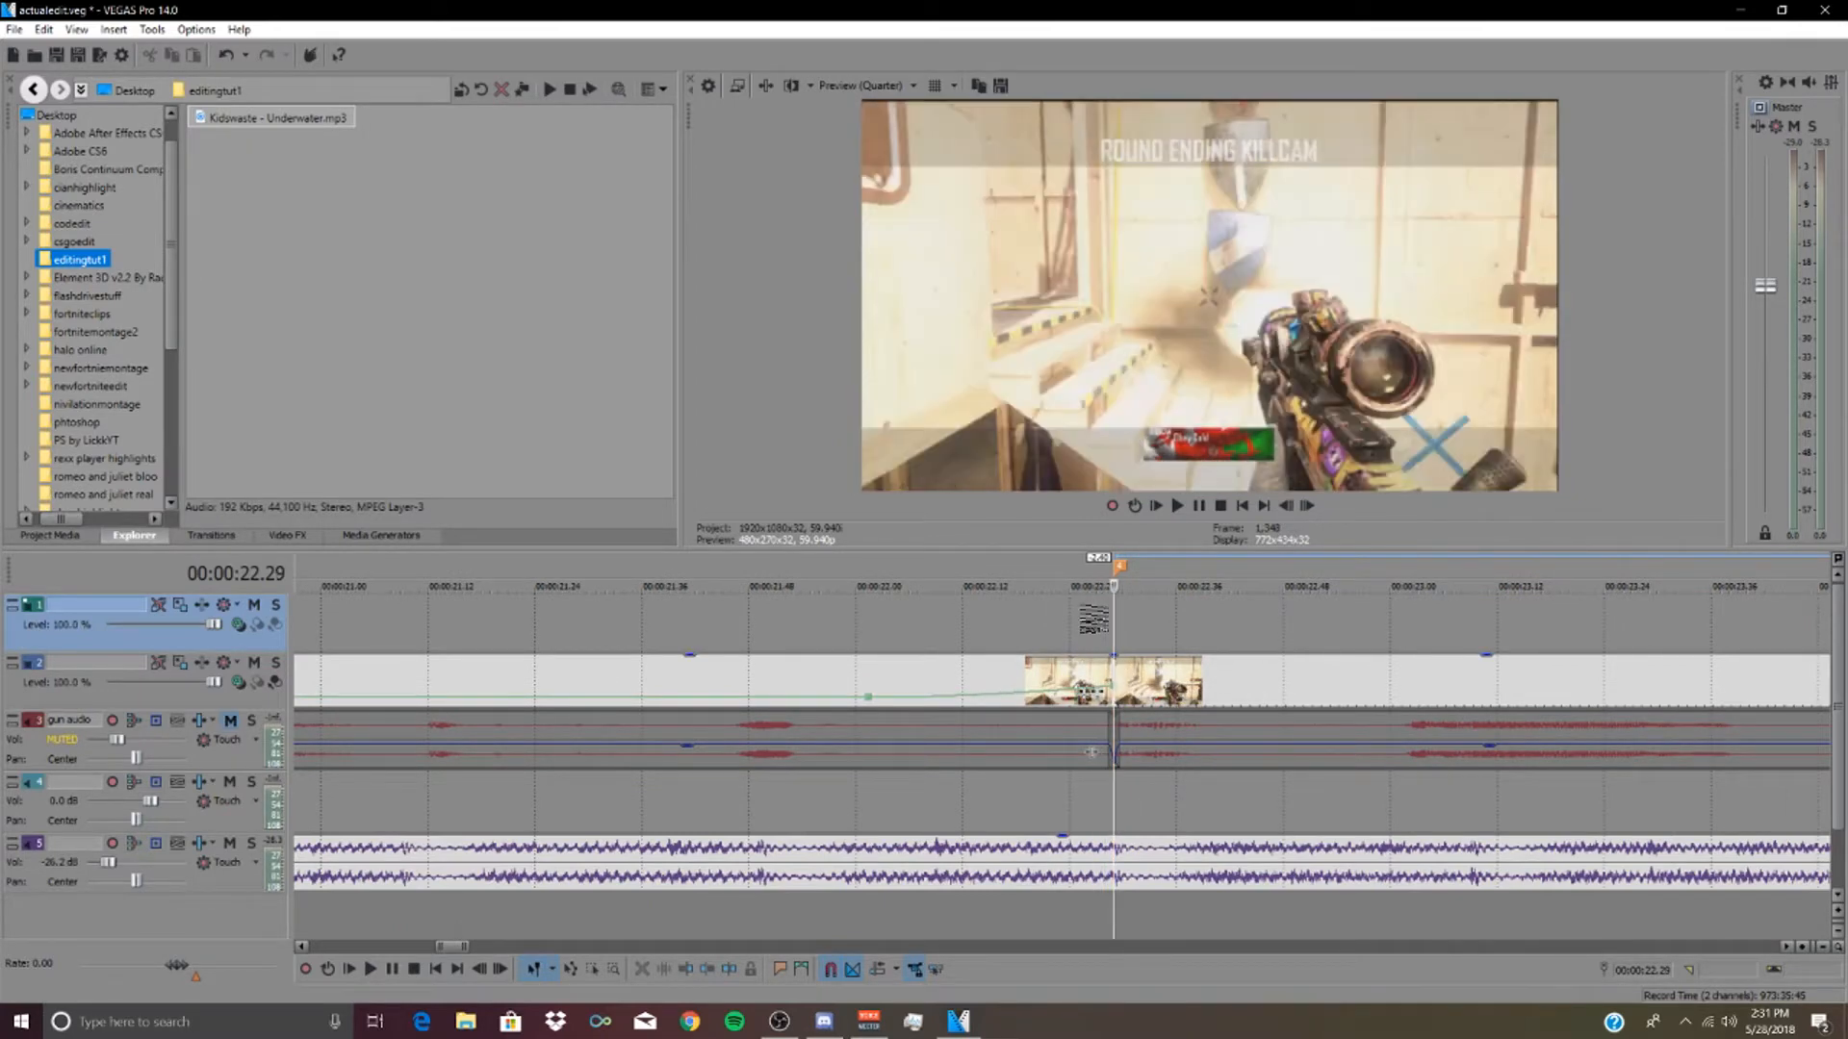
# - Play the timeline from 00:00:21.11 across marker 4 and save the project
pyautogui.scroll(-10, 1097, 712)
pyautogui.click(1002, 635)
pyautogui.press('space')
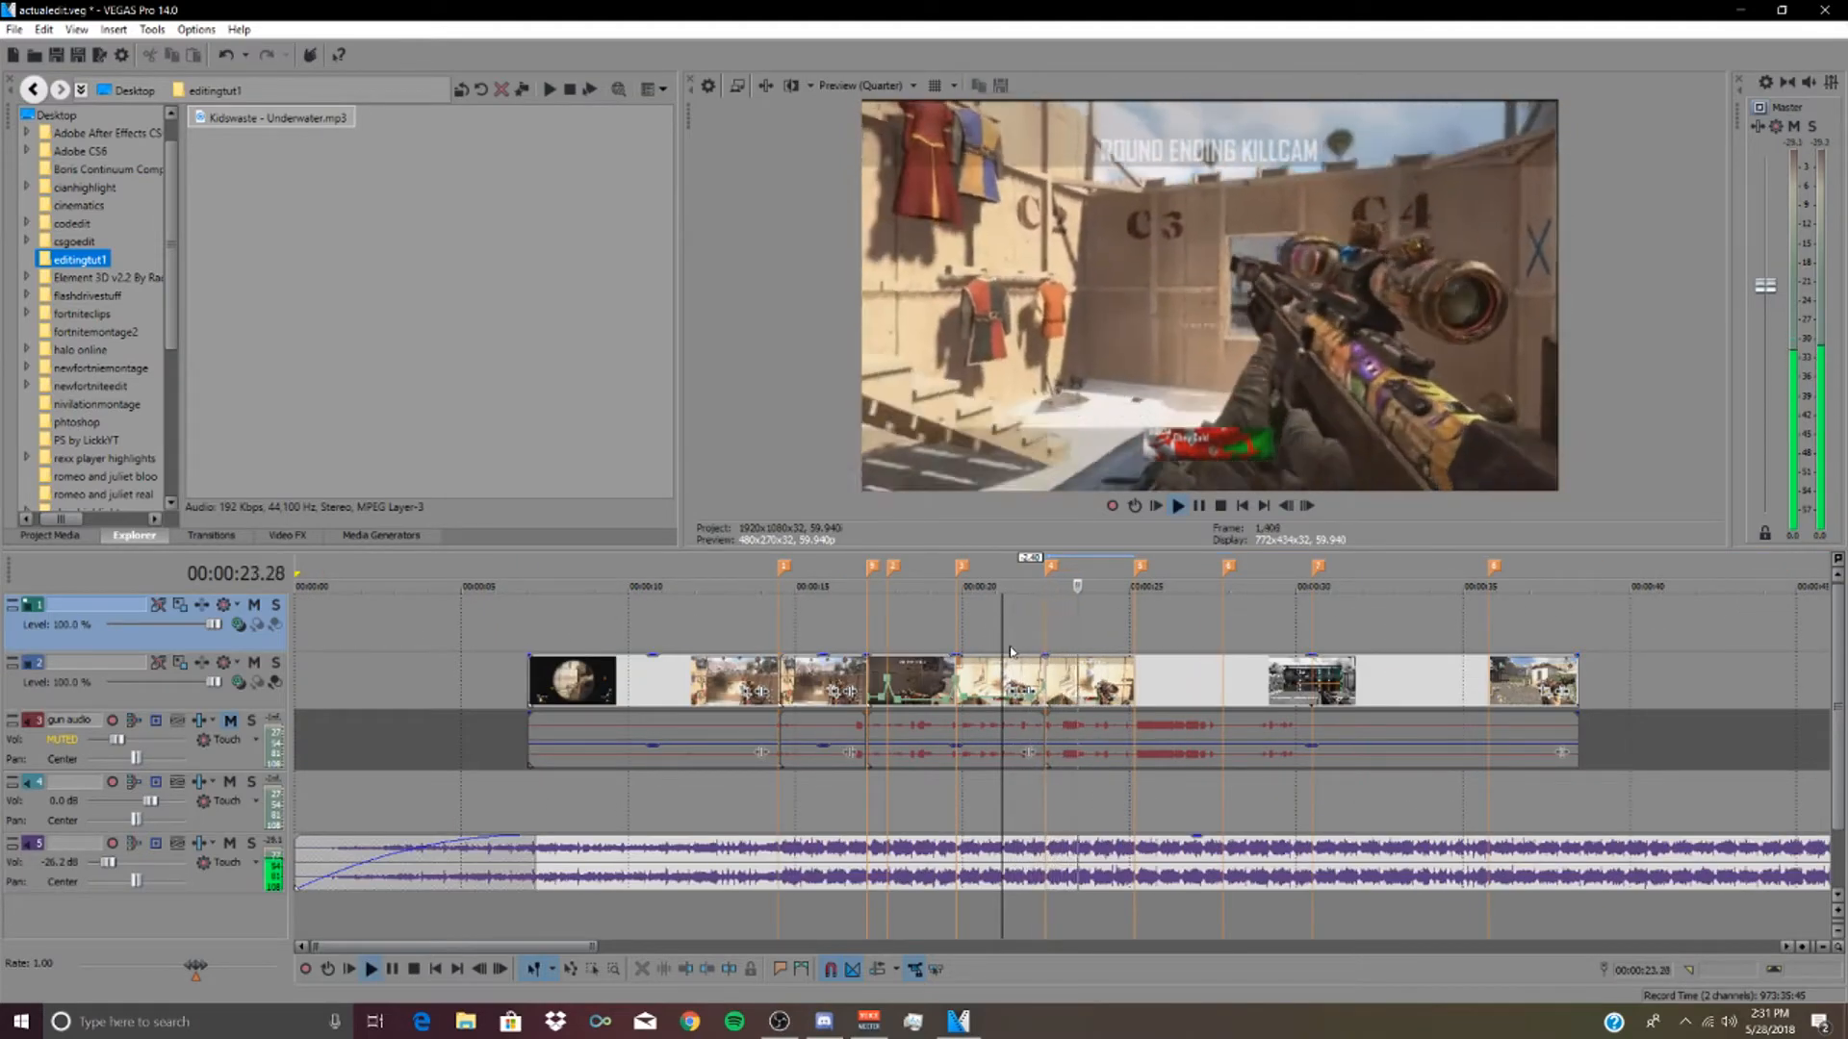
pyautogui.press('space')
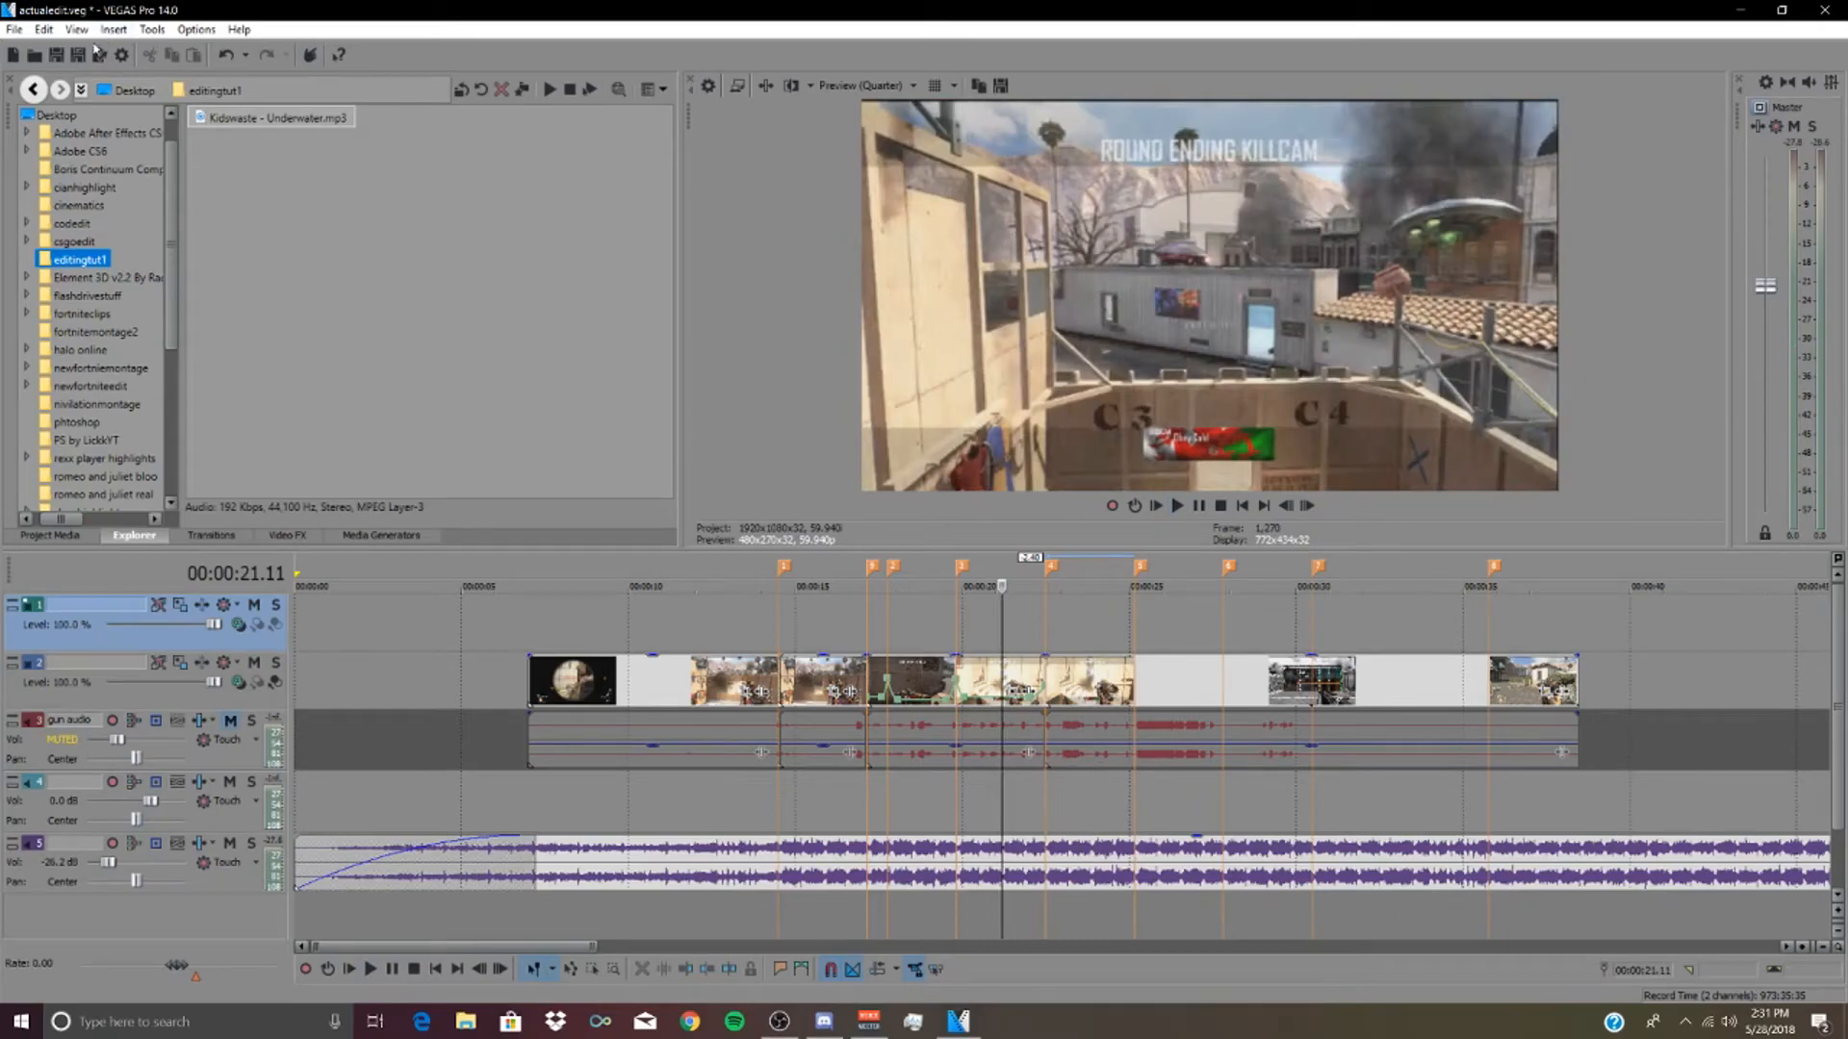
pyautogui.click(56, 55)
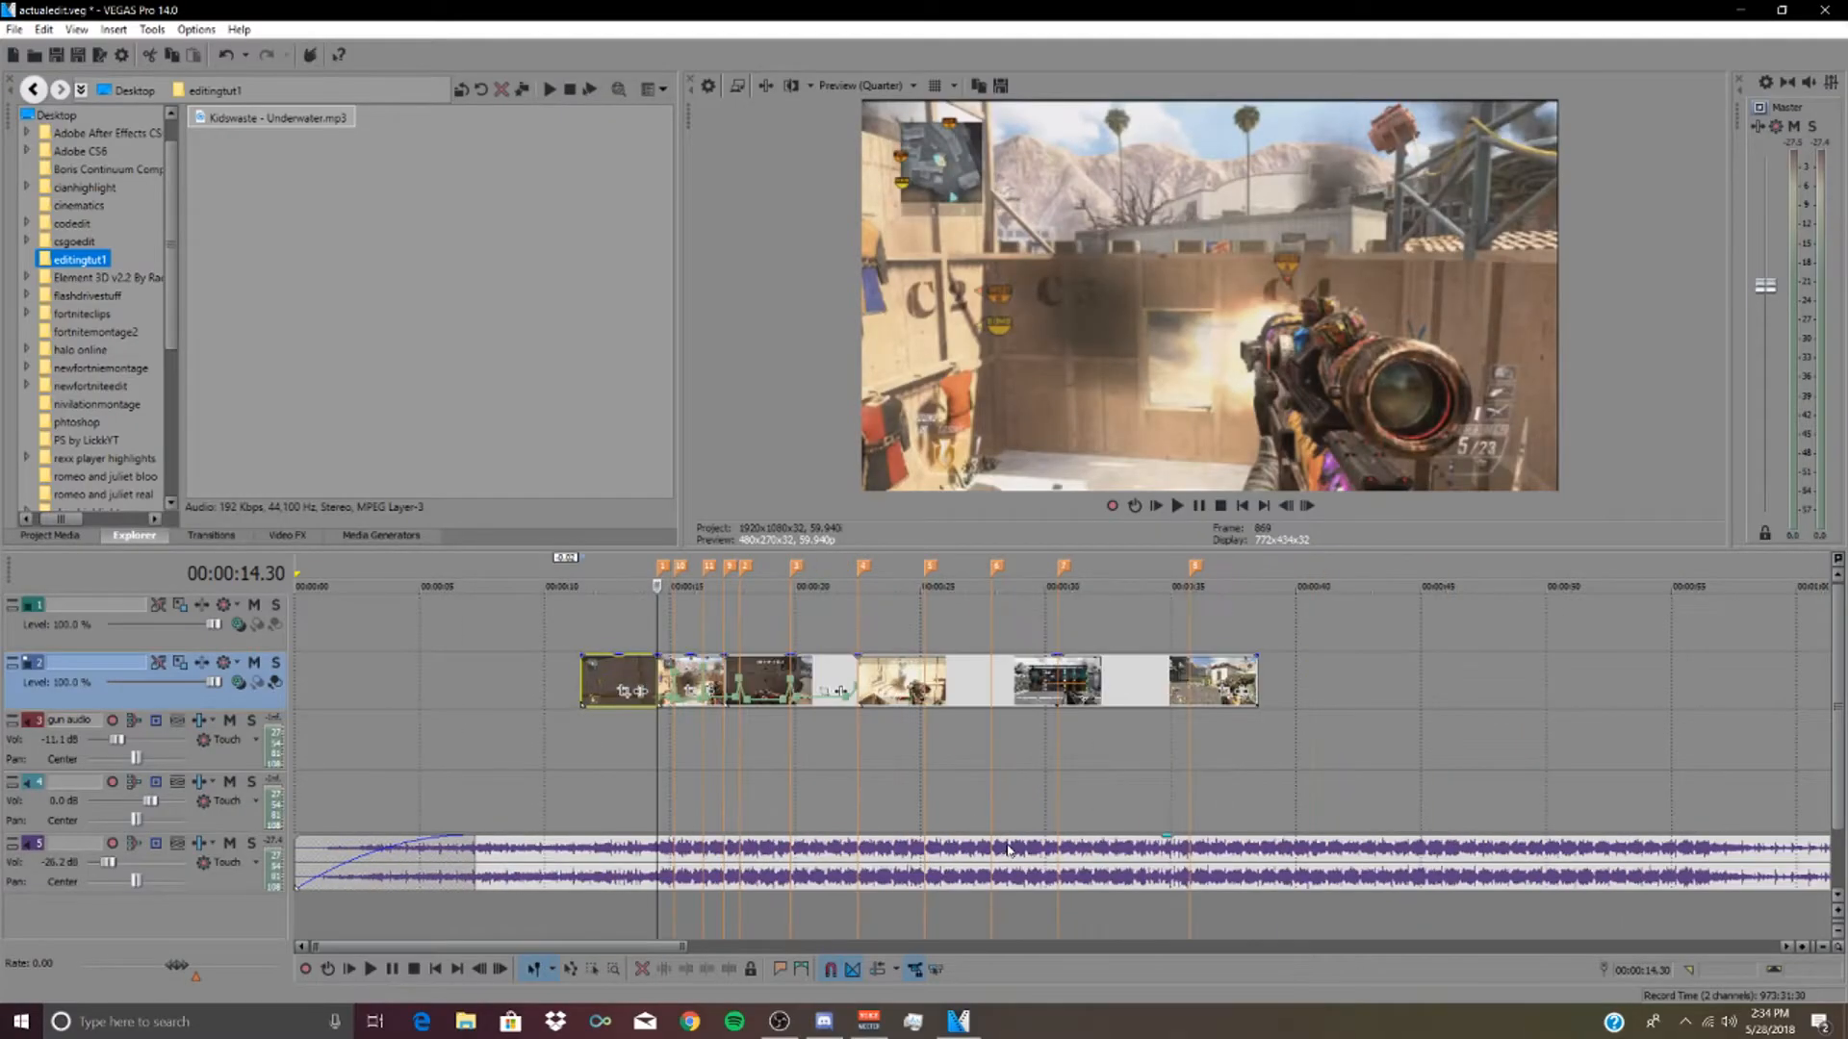
# - Examine the preview frames from the opening section through the markers up to marker 3
pyautogui.click(614, 788)
pyautogui.click(677, 788)
pyautogui.click(656, 783)
pyautogui.click(688, 777)
pyautogui.click(721, 776)
pyautogui.click(795, 774)
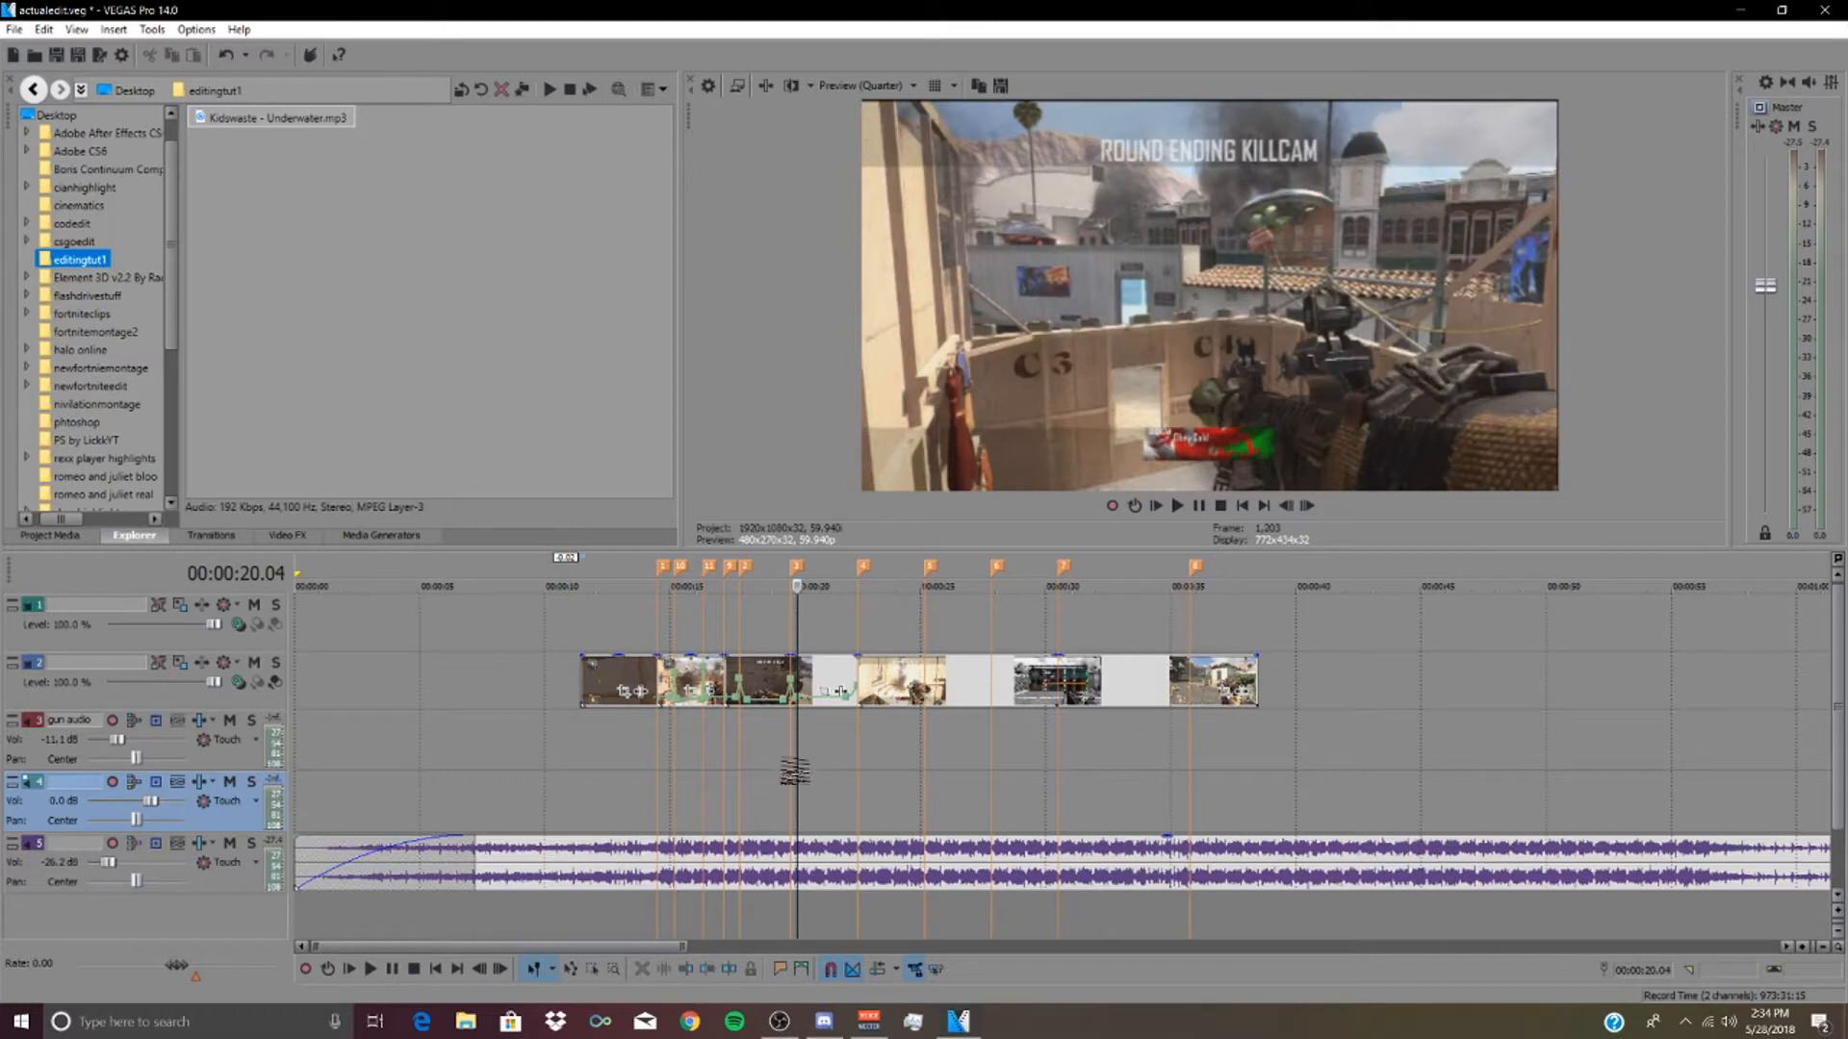
# - In the Pan/Crop of the clip starting at marker 1, shrink the first keyframe's frame to about 1,070.9 × 602.4 and rotate it about -6.2°
pyautogui.click(792, 768)
pyautogui.scroll(2, 791, 767)
pyautogui.click(787, 718)
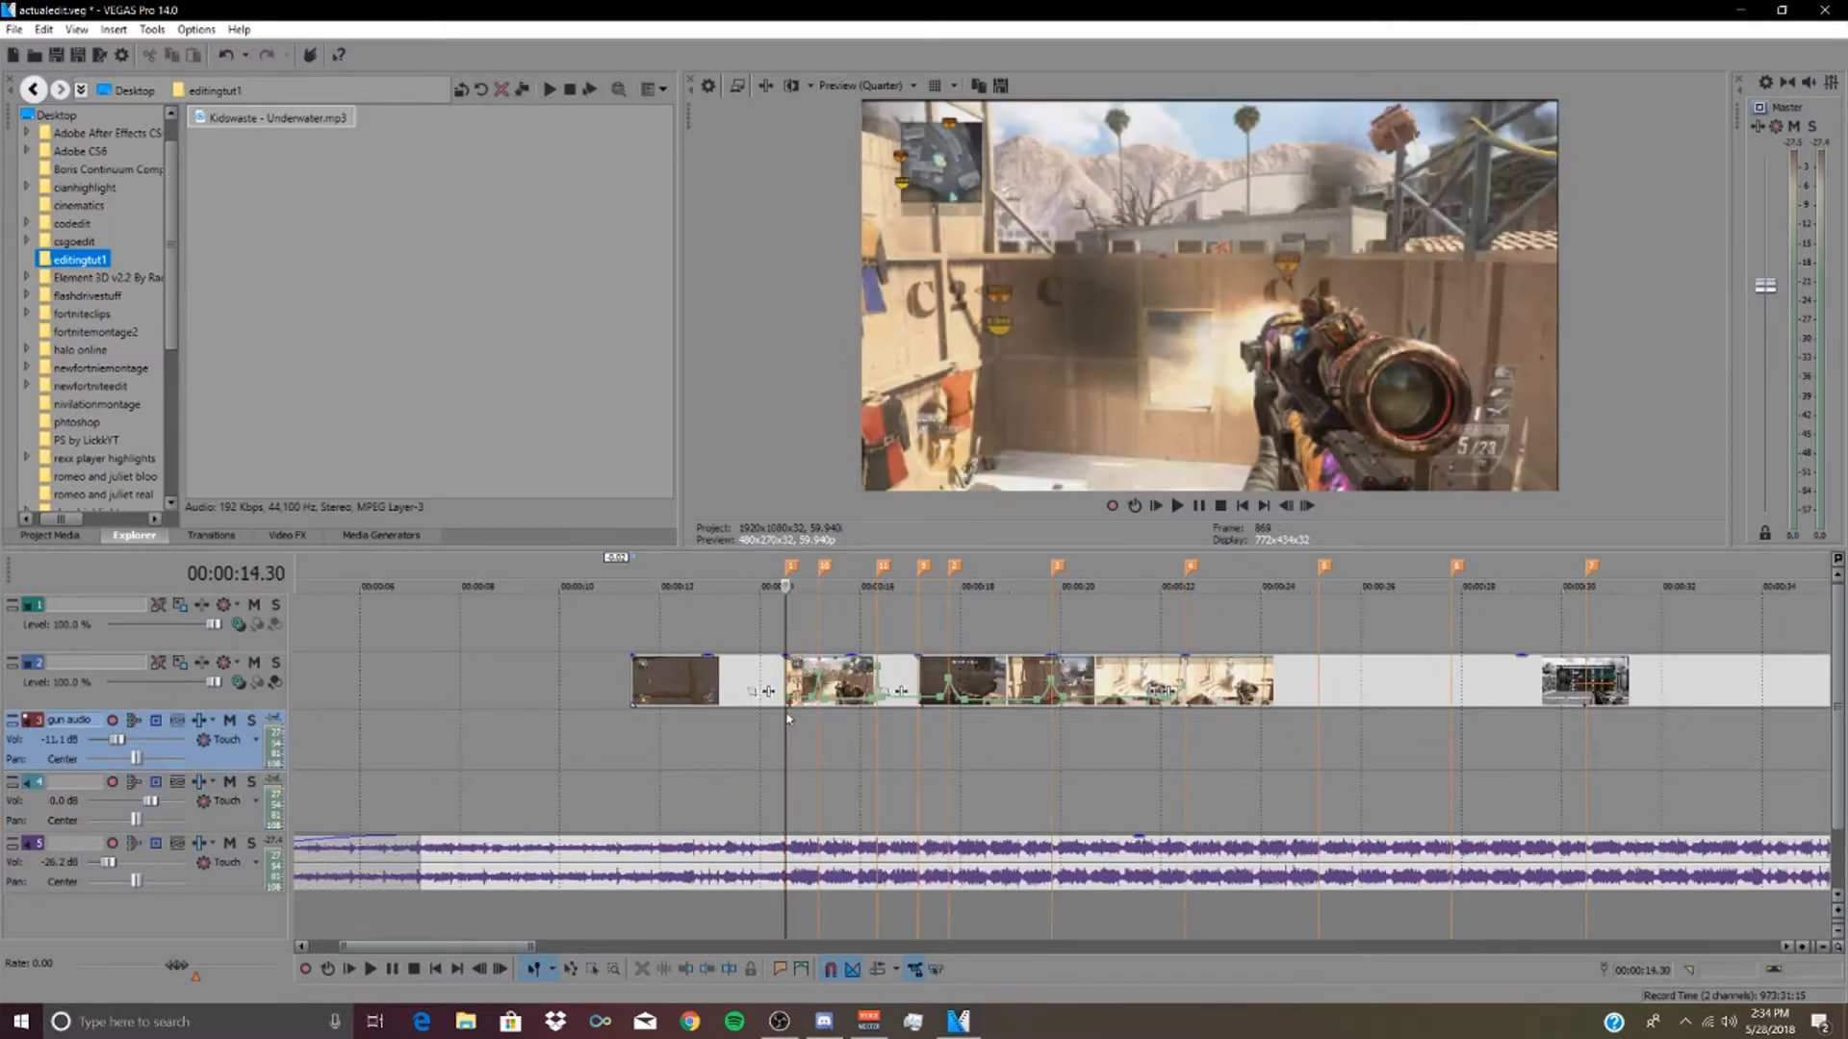
pyautogui.rightClick(787, 665)
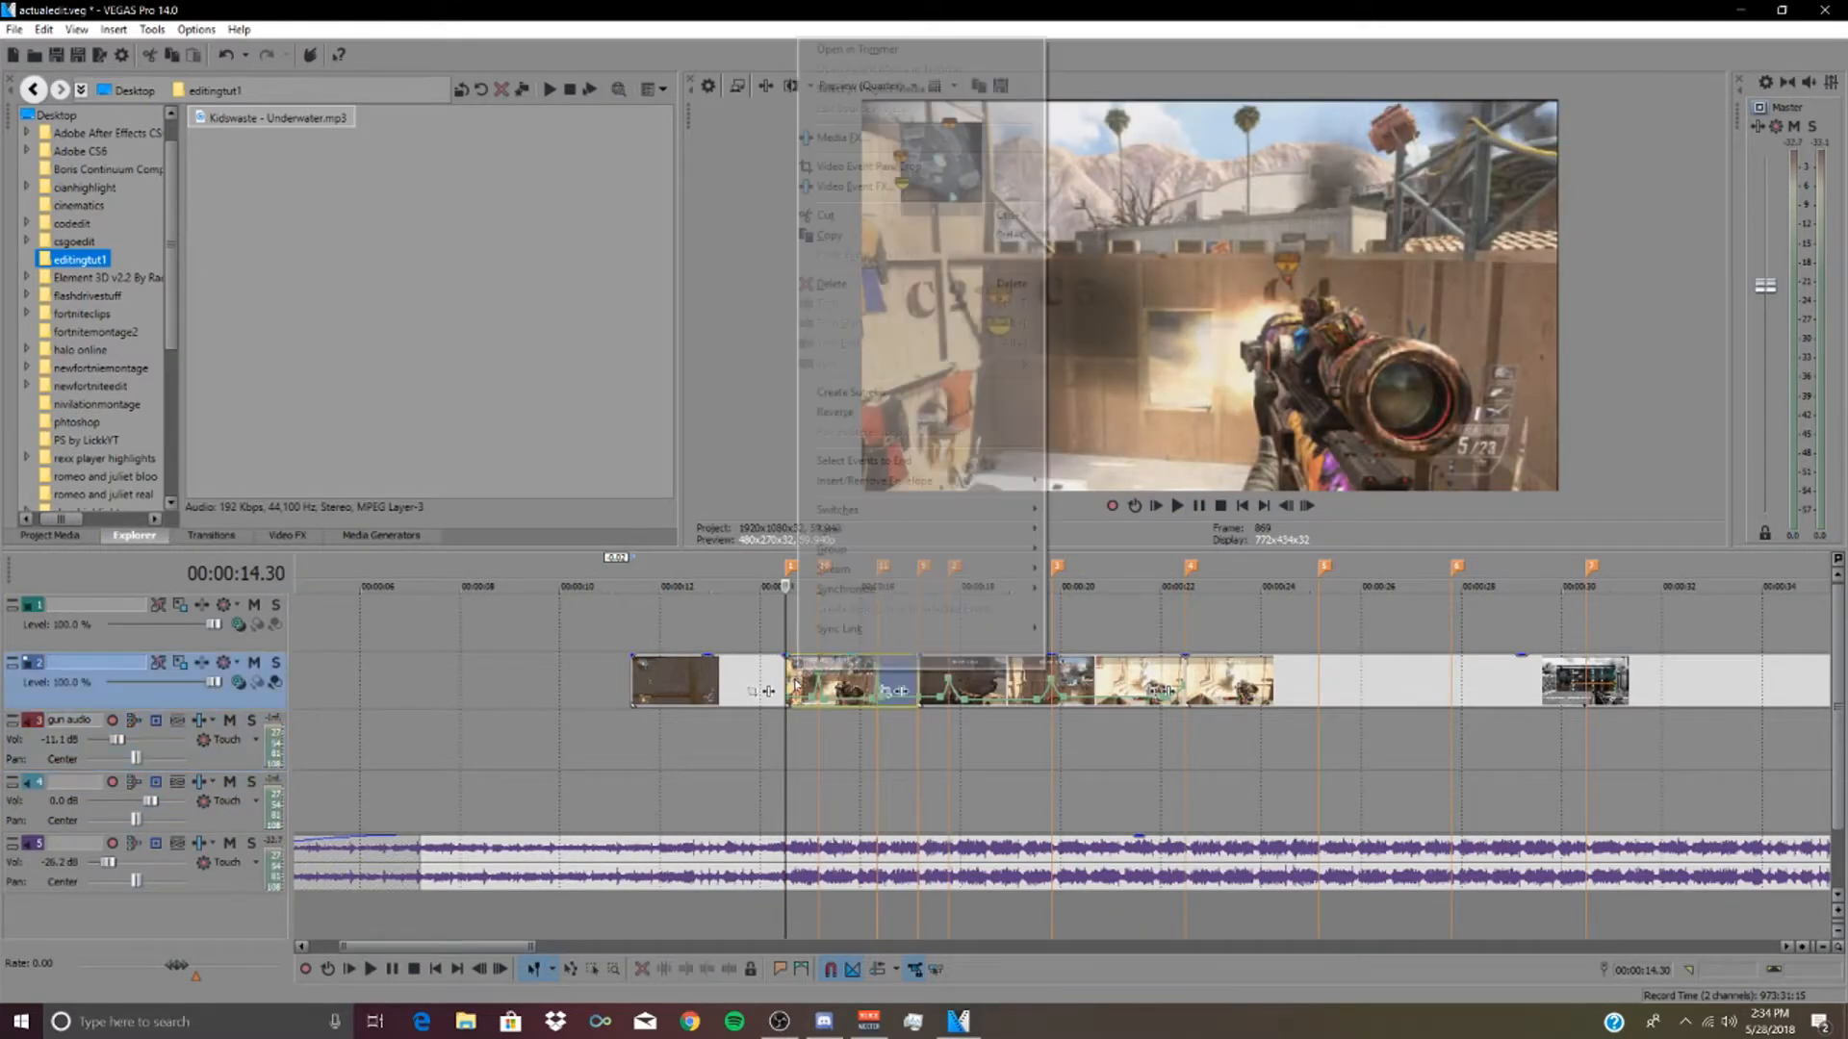
pyautogui.moveTo(979, 492)
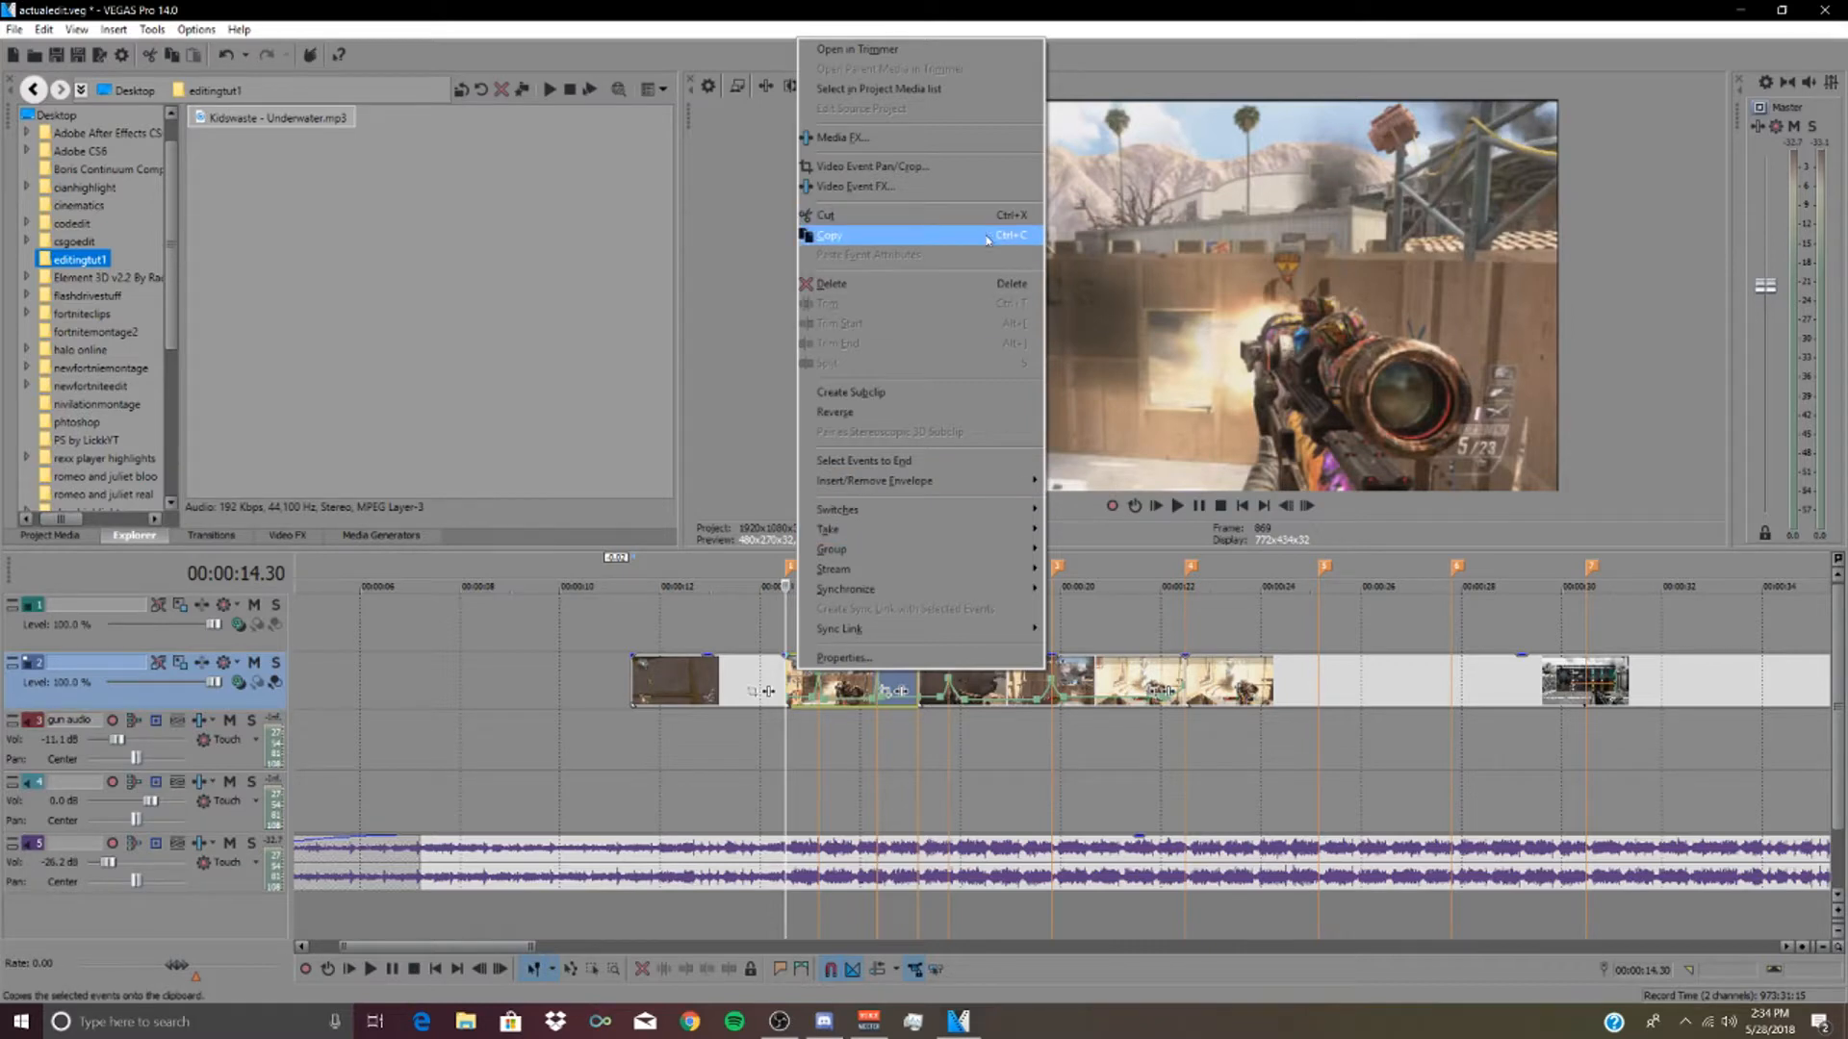
pyautogui.click(905, 170)
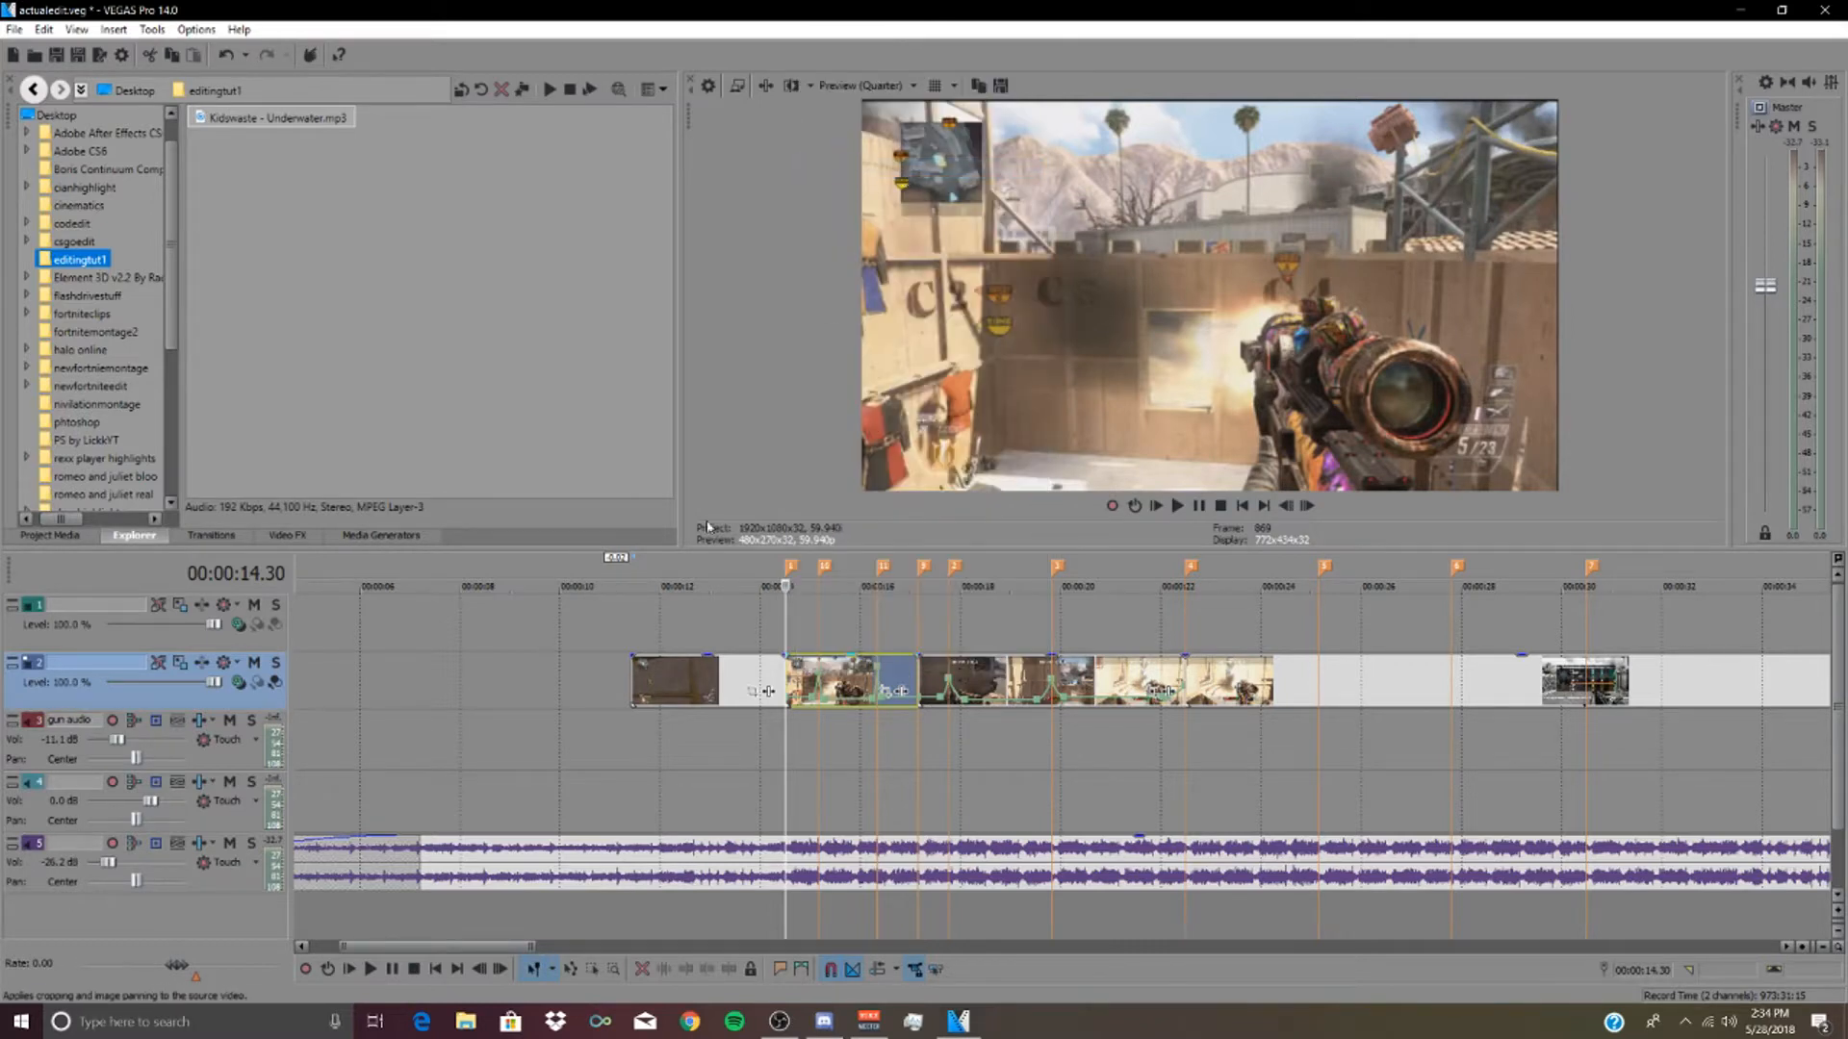
pyautogui.moveTo(244, 593); pyautogui.dragTo(269, 695)
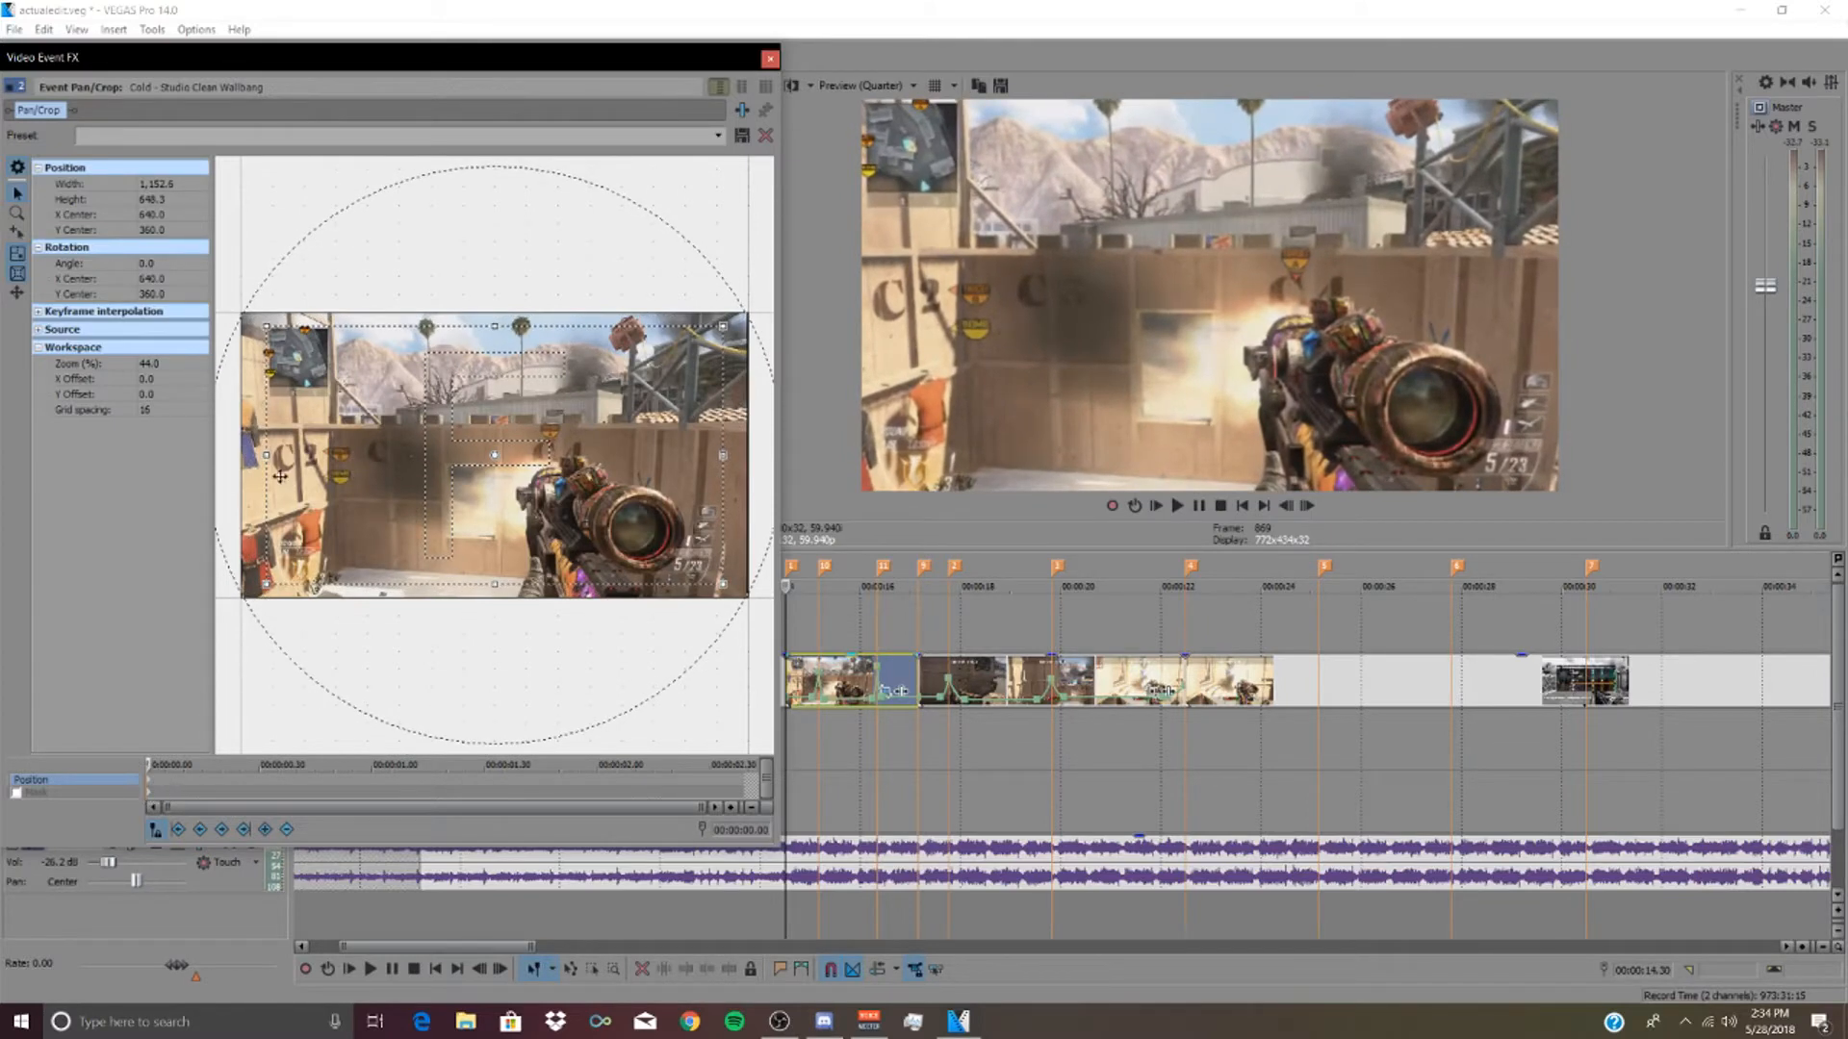
pyautogui.moveTo(247, 549); pyautogui.dragTo(295, 600)
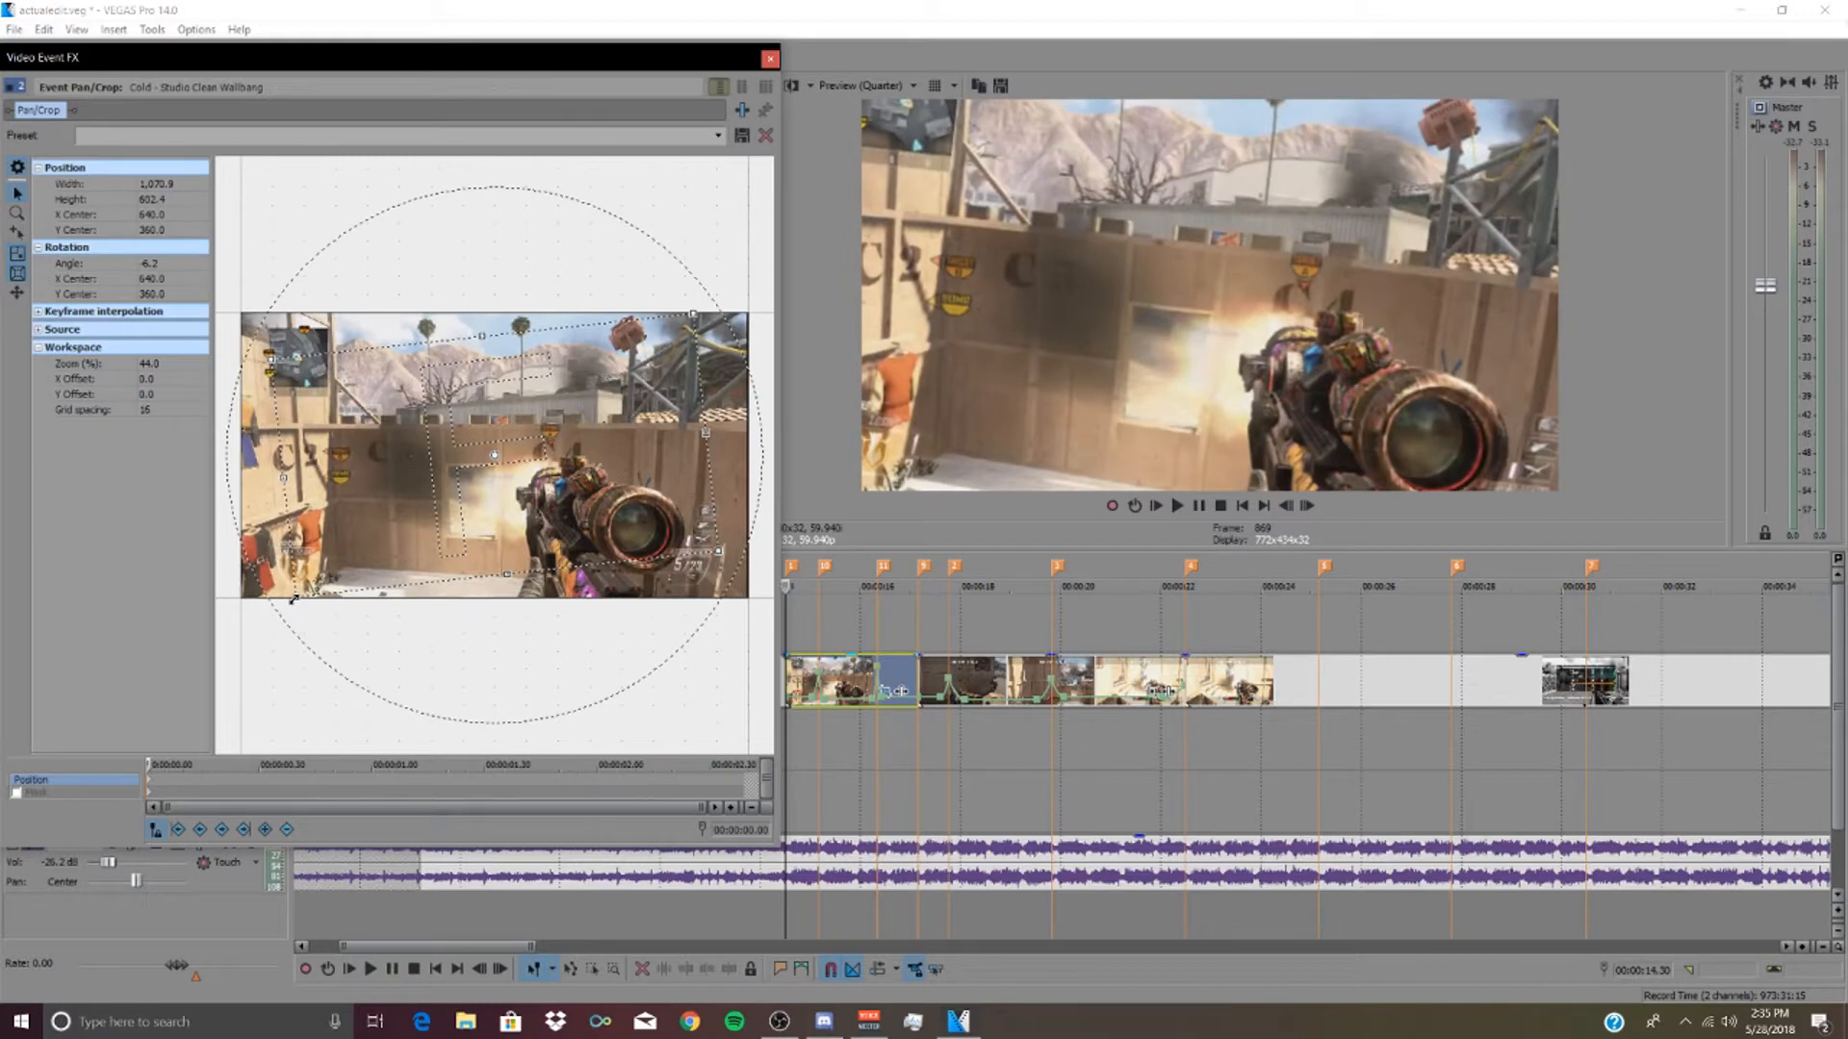
# - Restore the clip's crop to the full frame about 0.32 into the event and finish the Pan/Crop edit
pyautogui.click(231, 782)
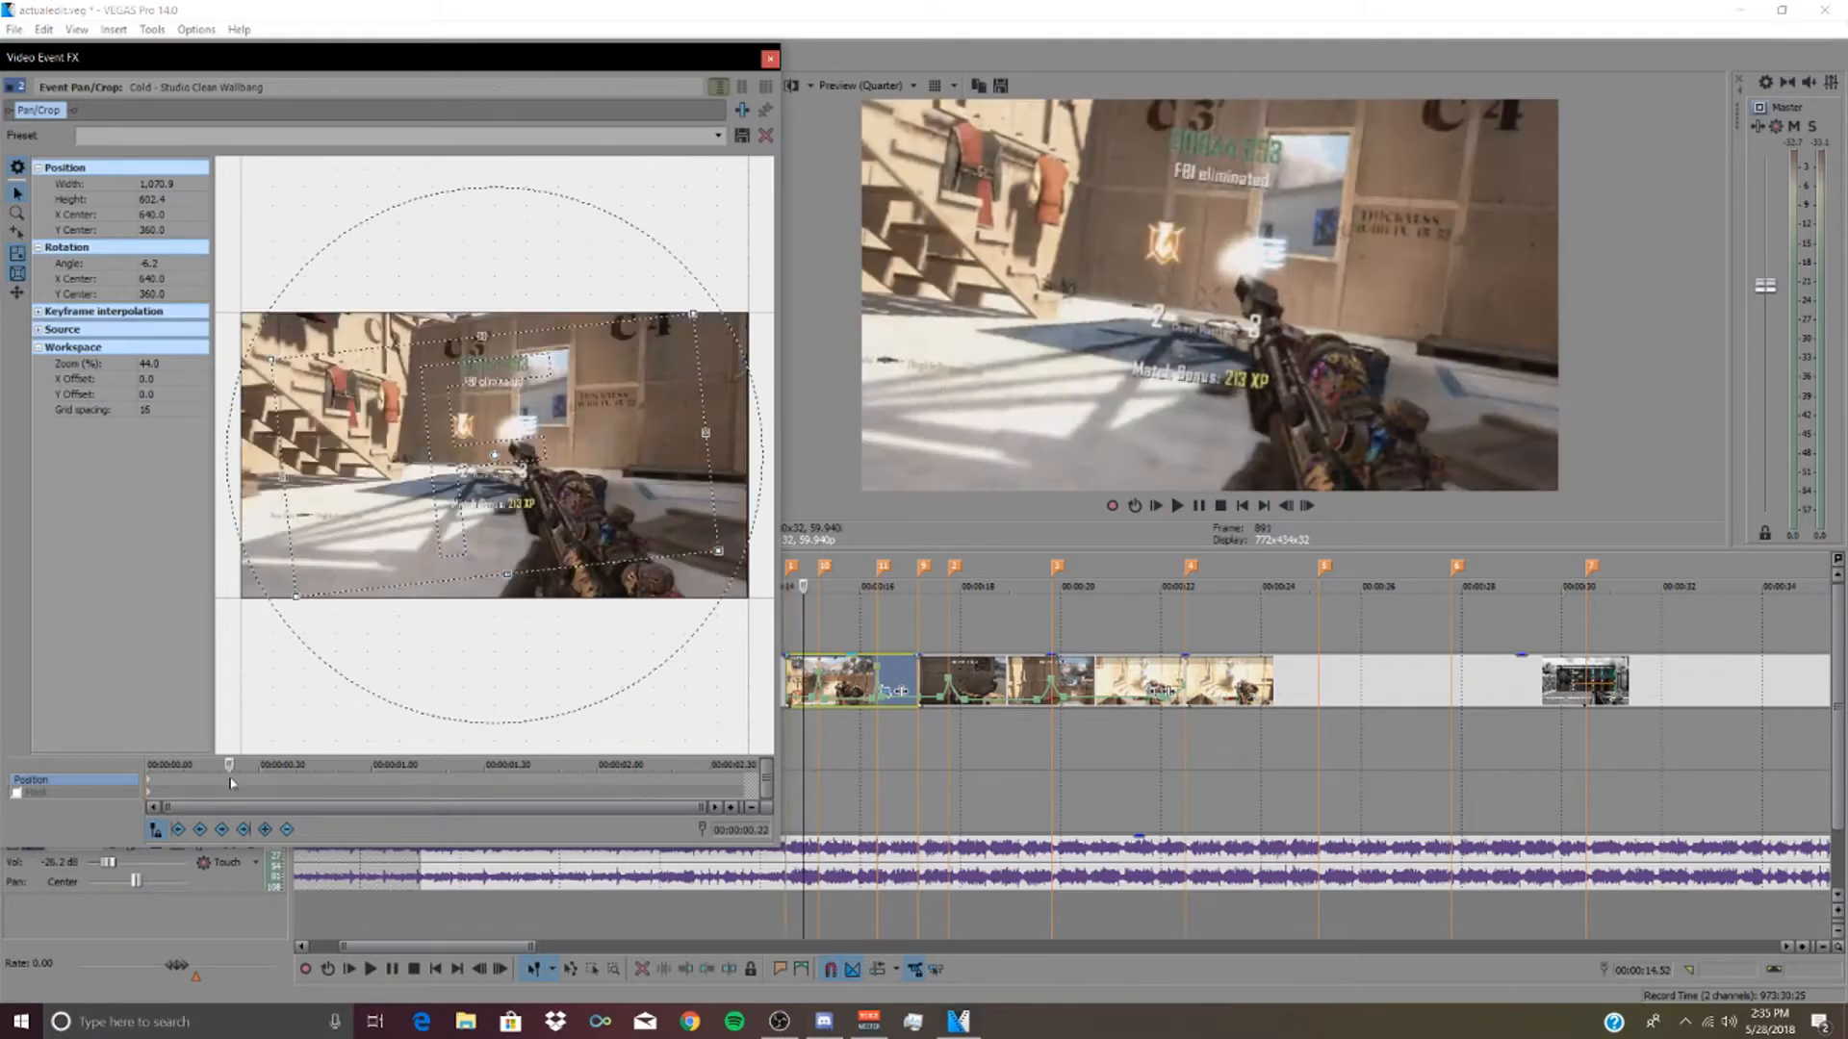
pyautogui.rightClick(370, 490)
pyautogui.click(396, 502)
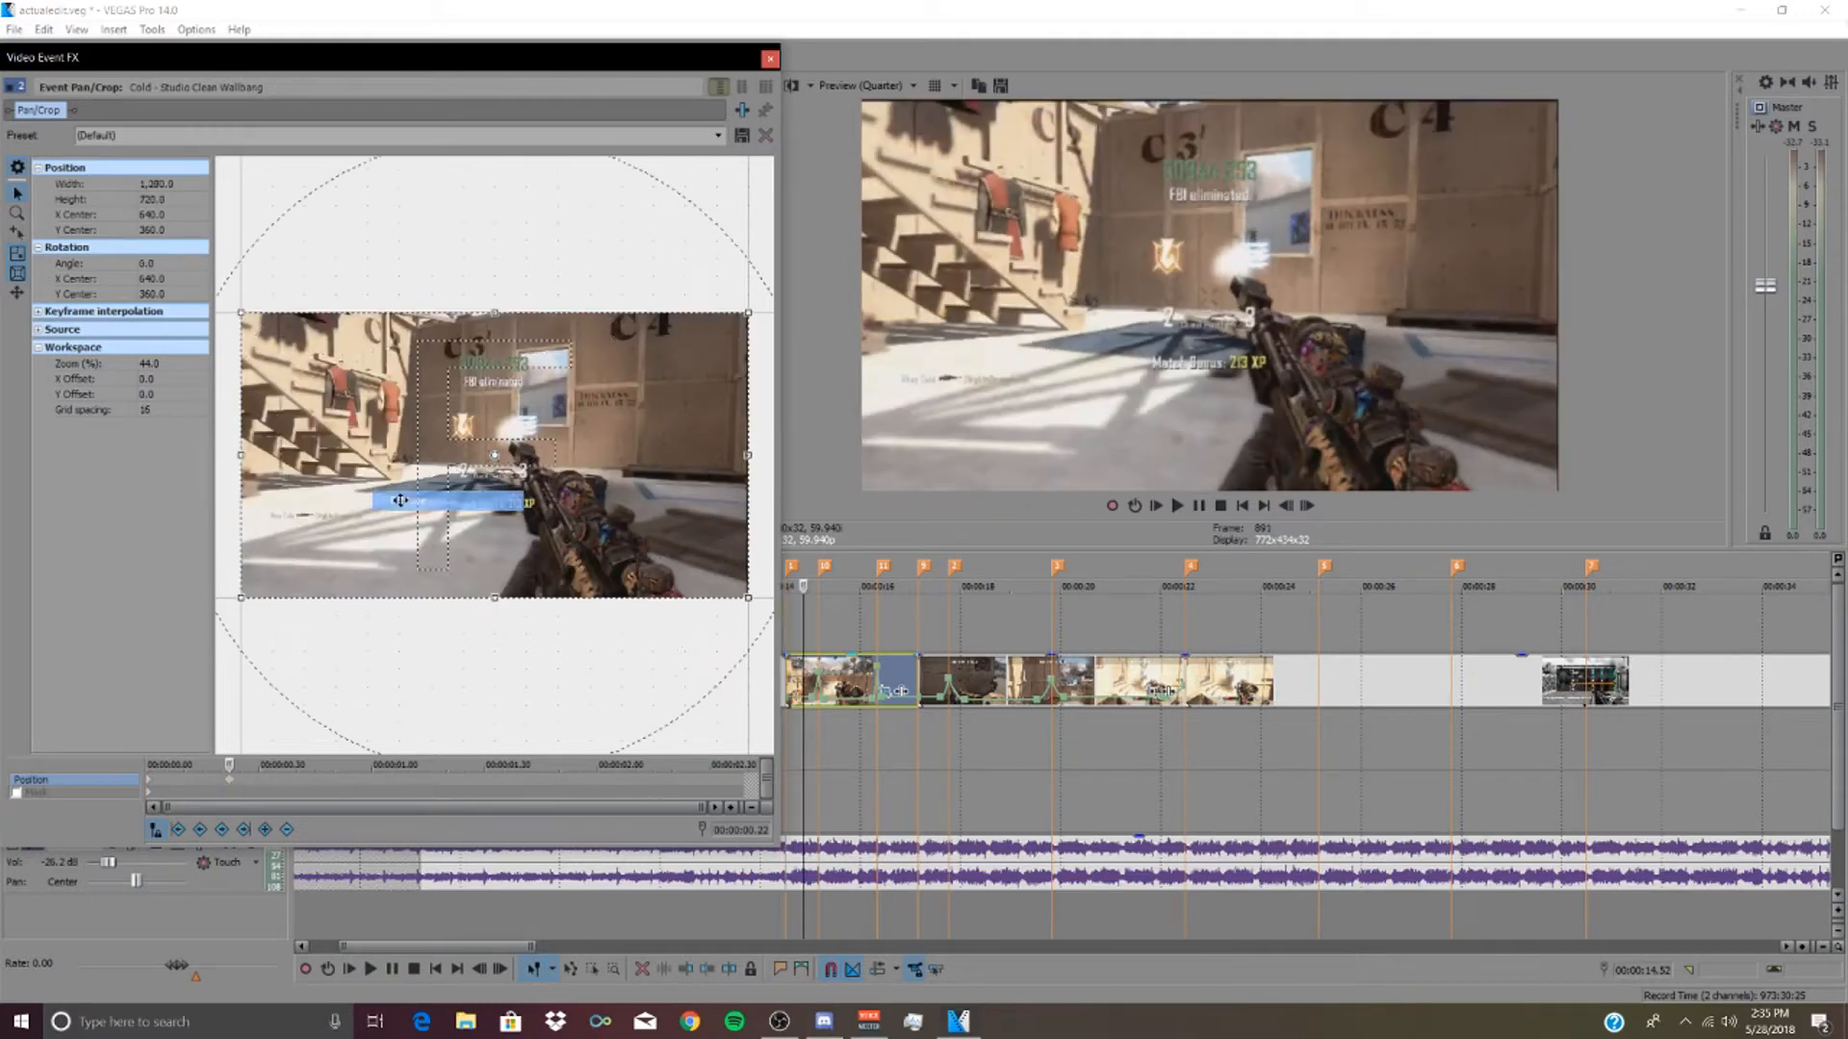
pyautogui.click(767, 60)
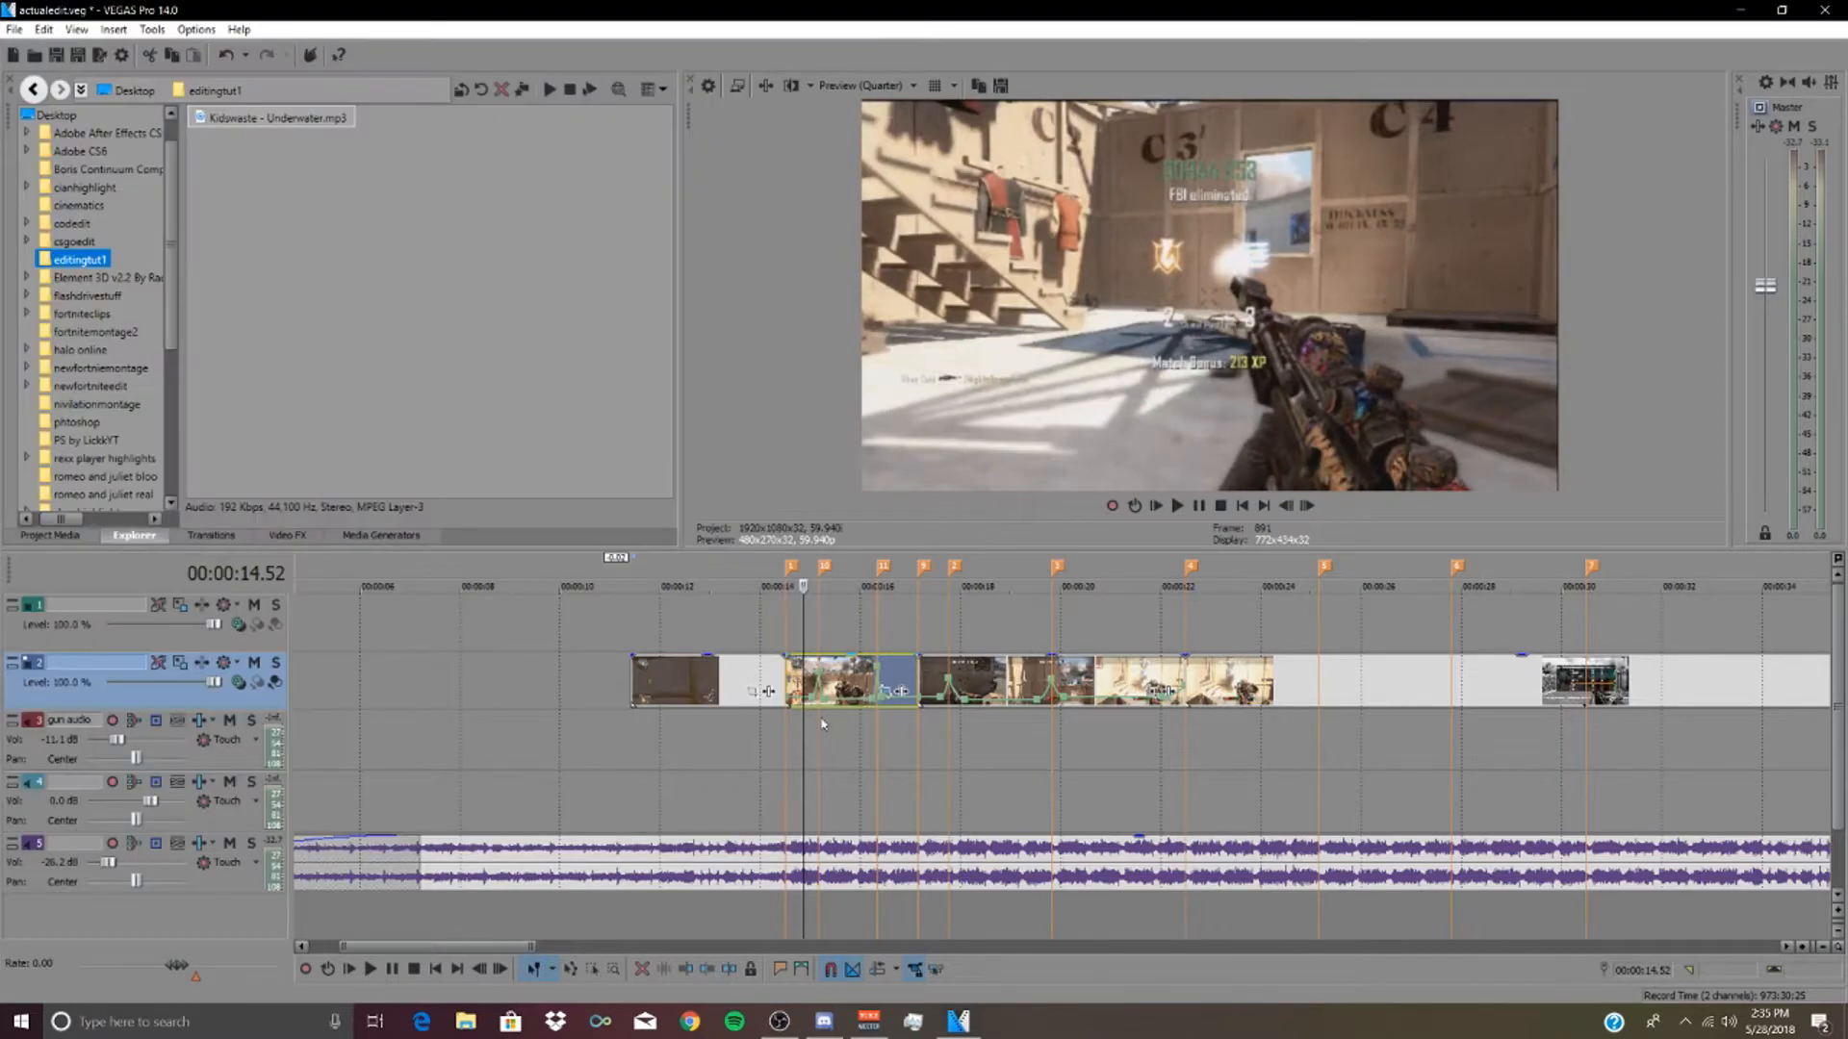
# - Play the timeline from just before marker 1 into the start of the killcam clip to review the zoom
pyautogui.click(780, 752)
pyautogui.press('space')
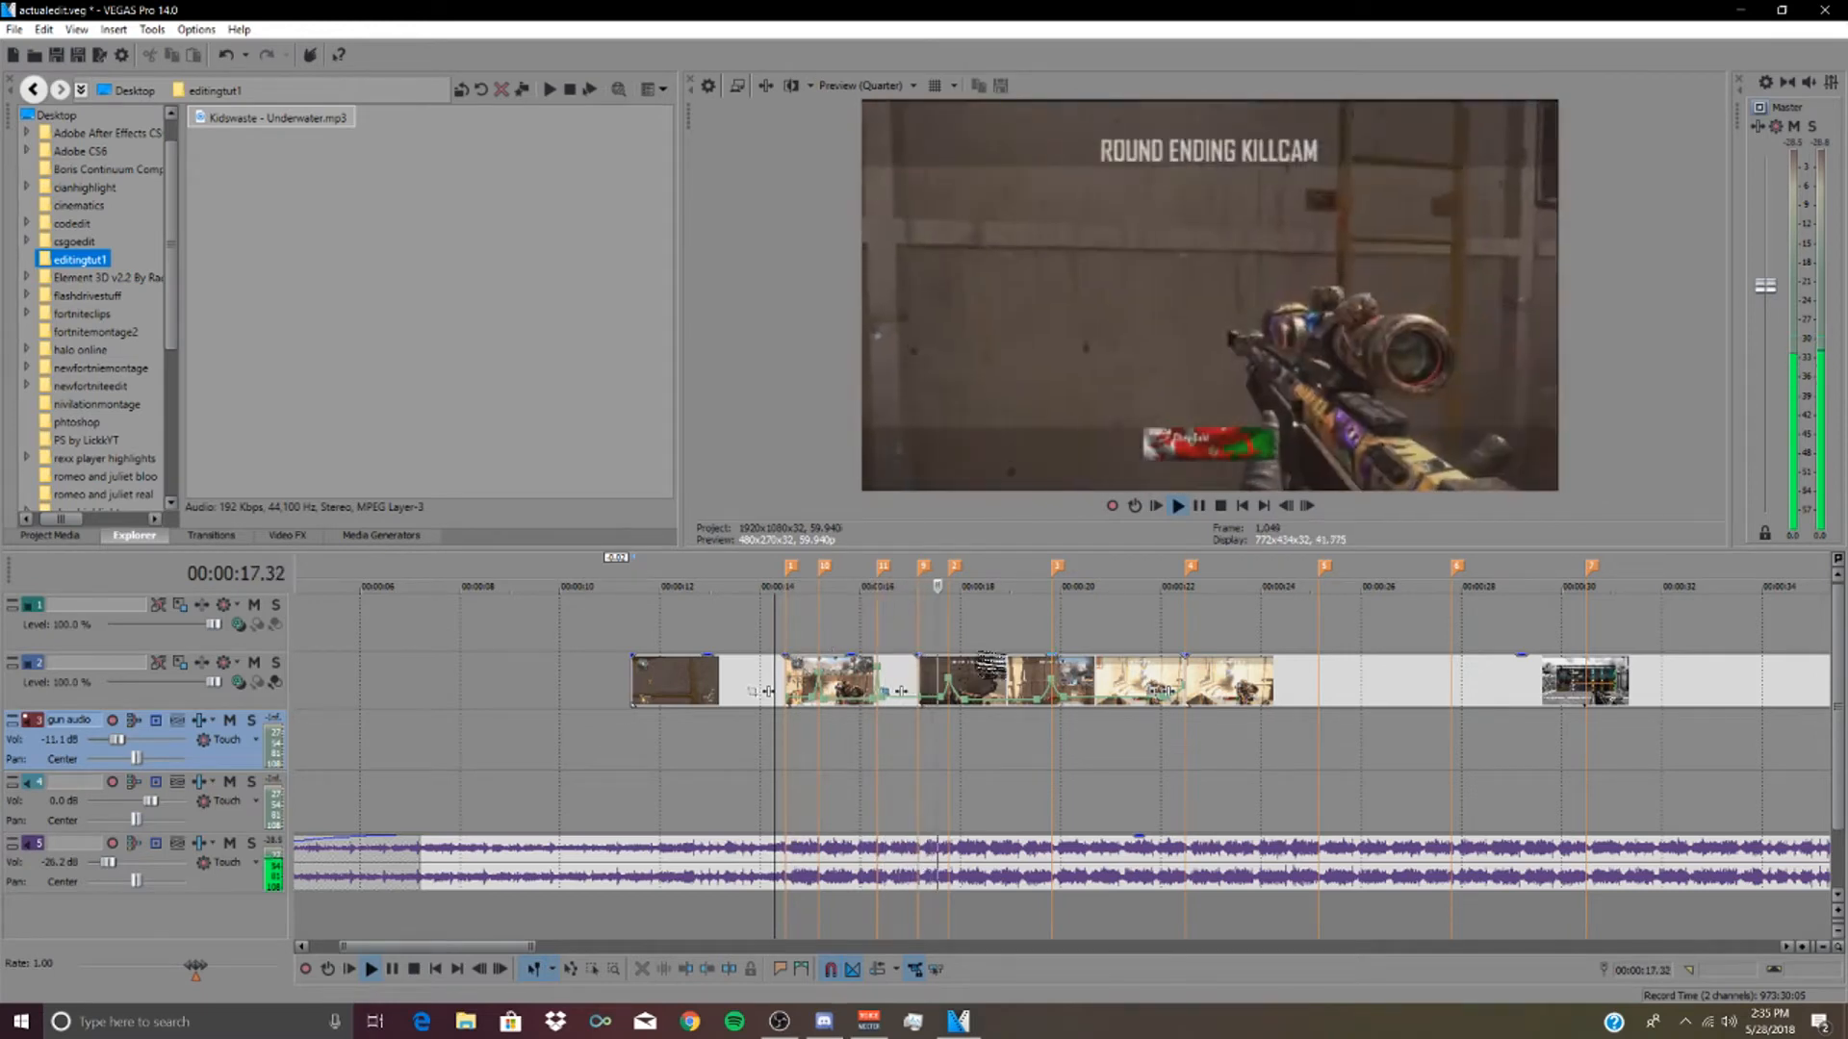
pyautogui.press('space')
# - In the Pan/Crop of the clip ending at the killcam cut, shrink the frame to about 1,152.6 × 648.3 at 00:00:02.37
pyautogui.click(912, 666)
pyautogui.scroll(2, 912, 666)
pyautogui.scroll(1, 1064, 666)
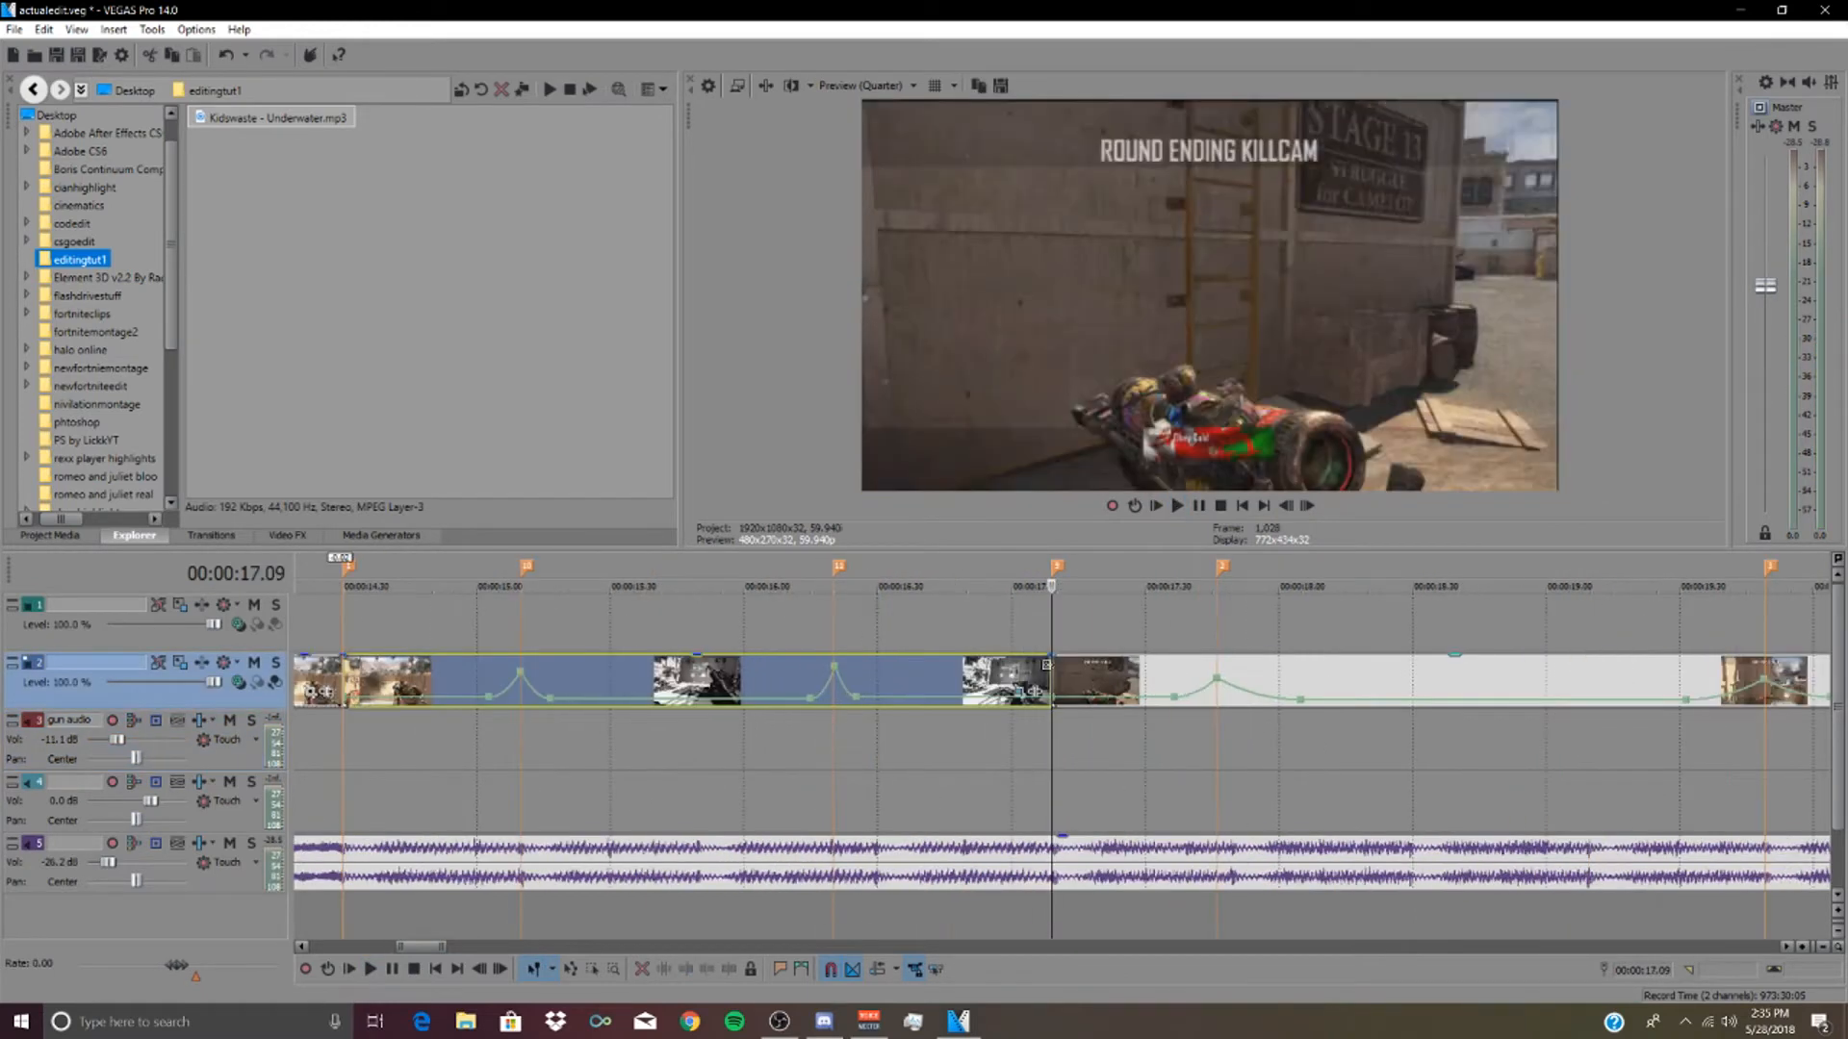
pyautogui.rightClick(1041, 674)
pyautogui.click(1025, 691)
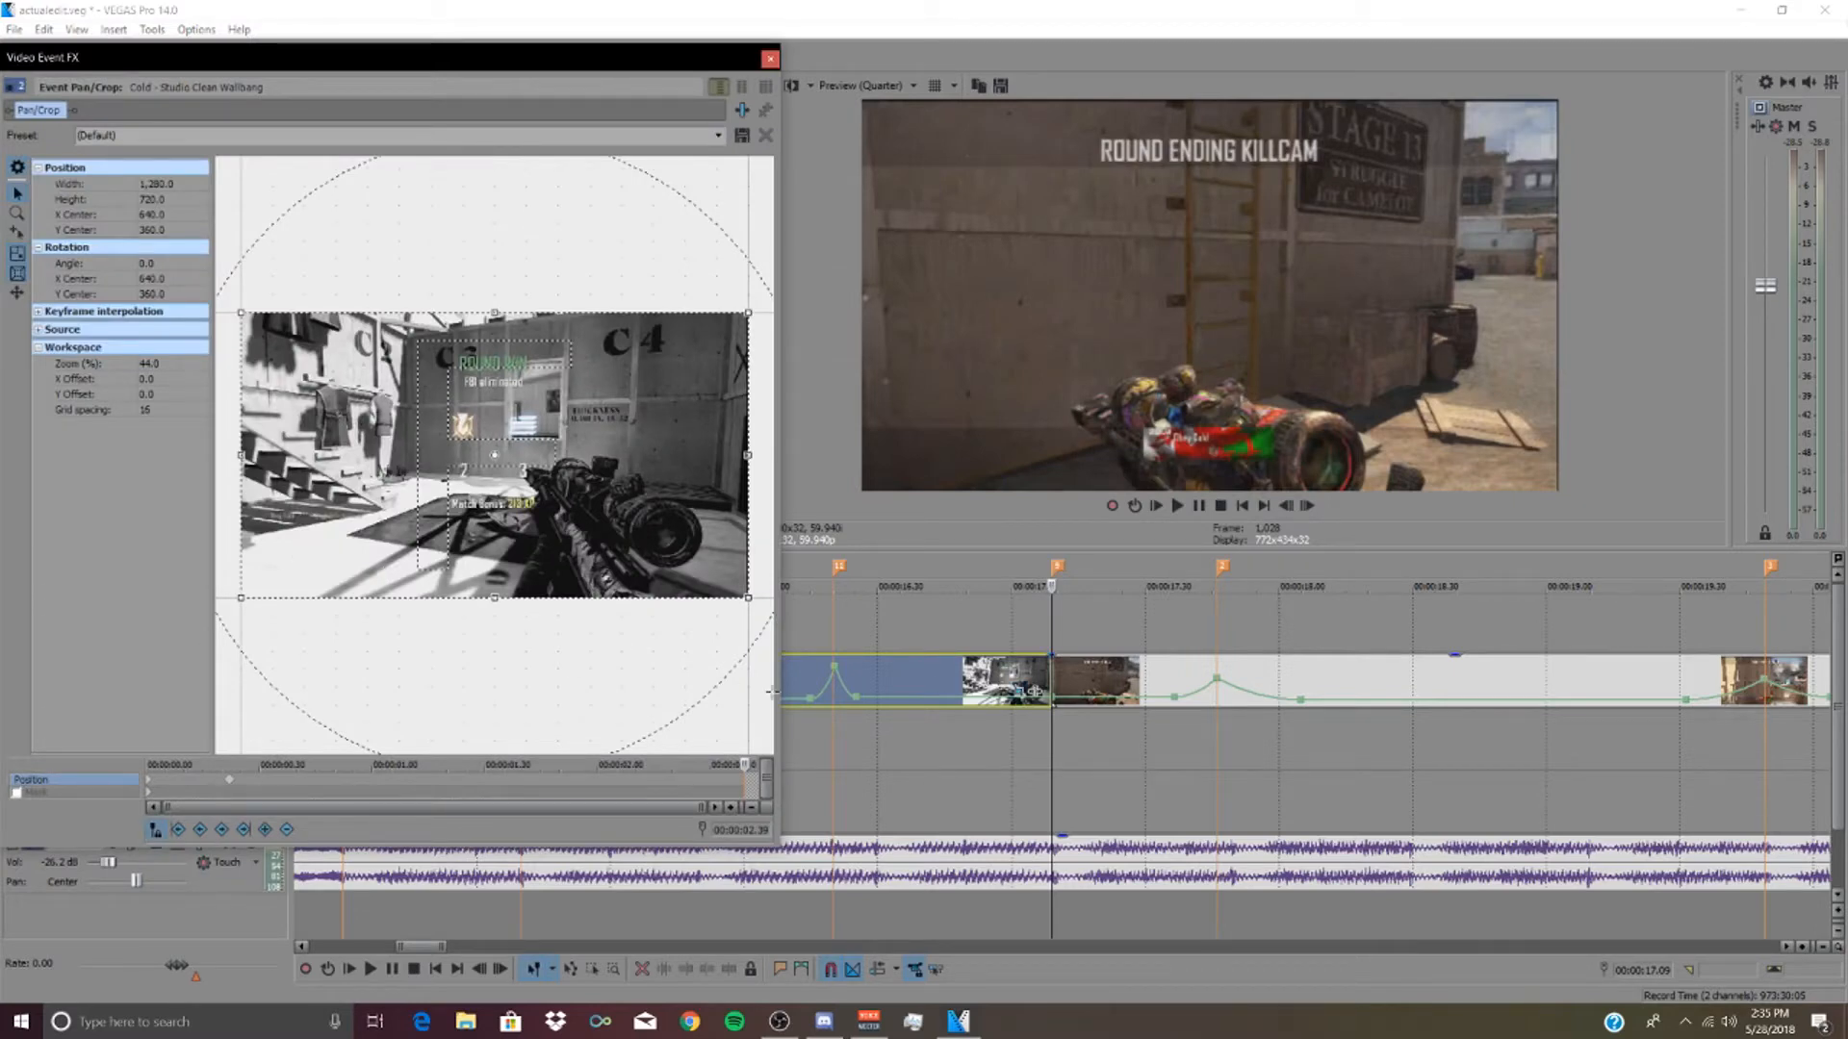
pyautogui.click(1044, 673)
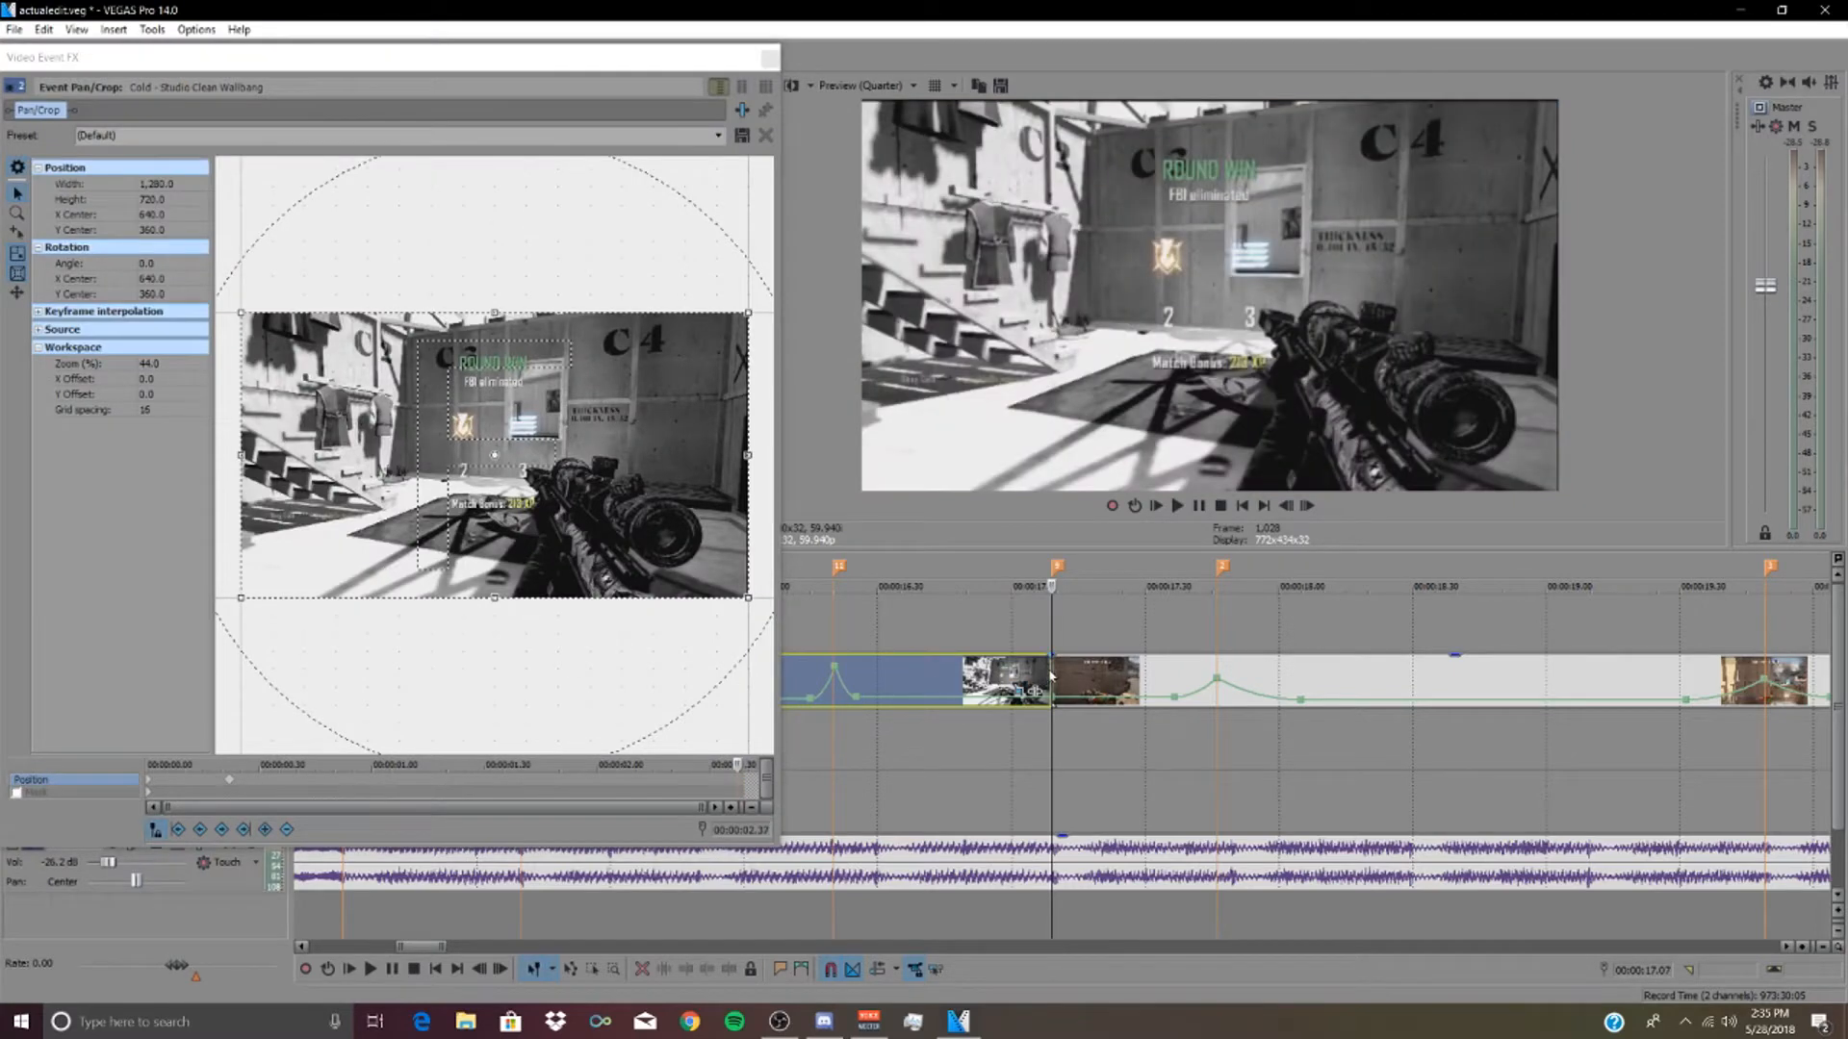
pyautogui.moveTo(243, 596); pyautogui.dragTo(266, 584)
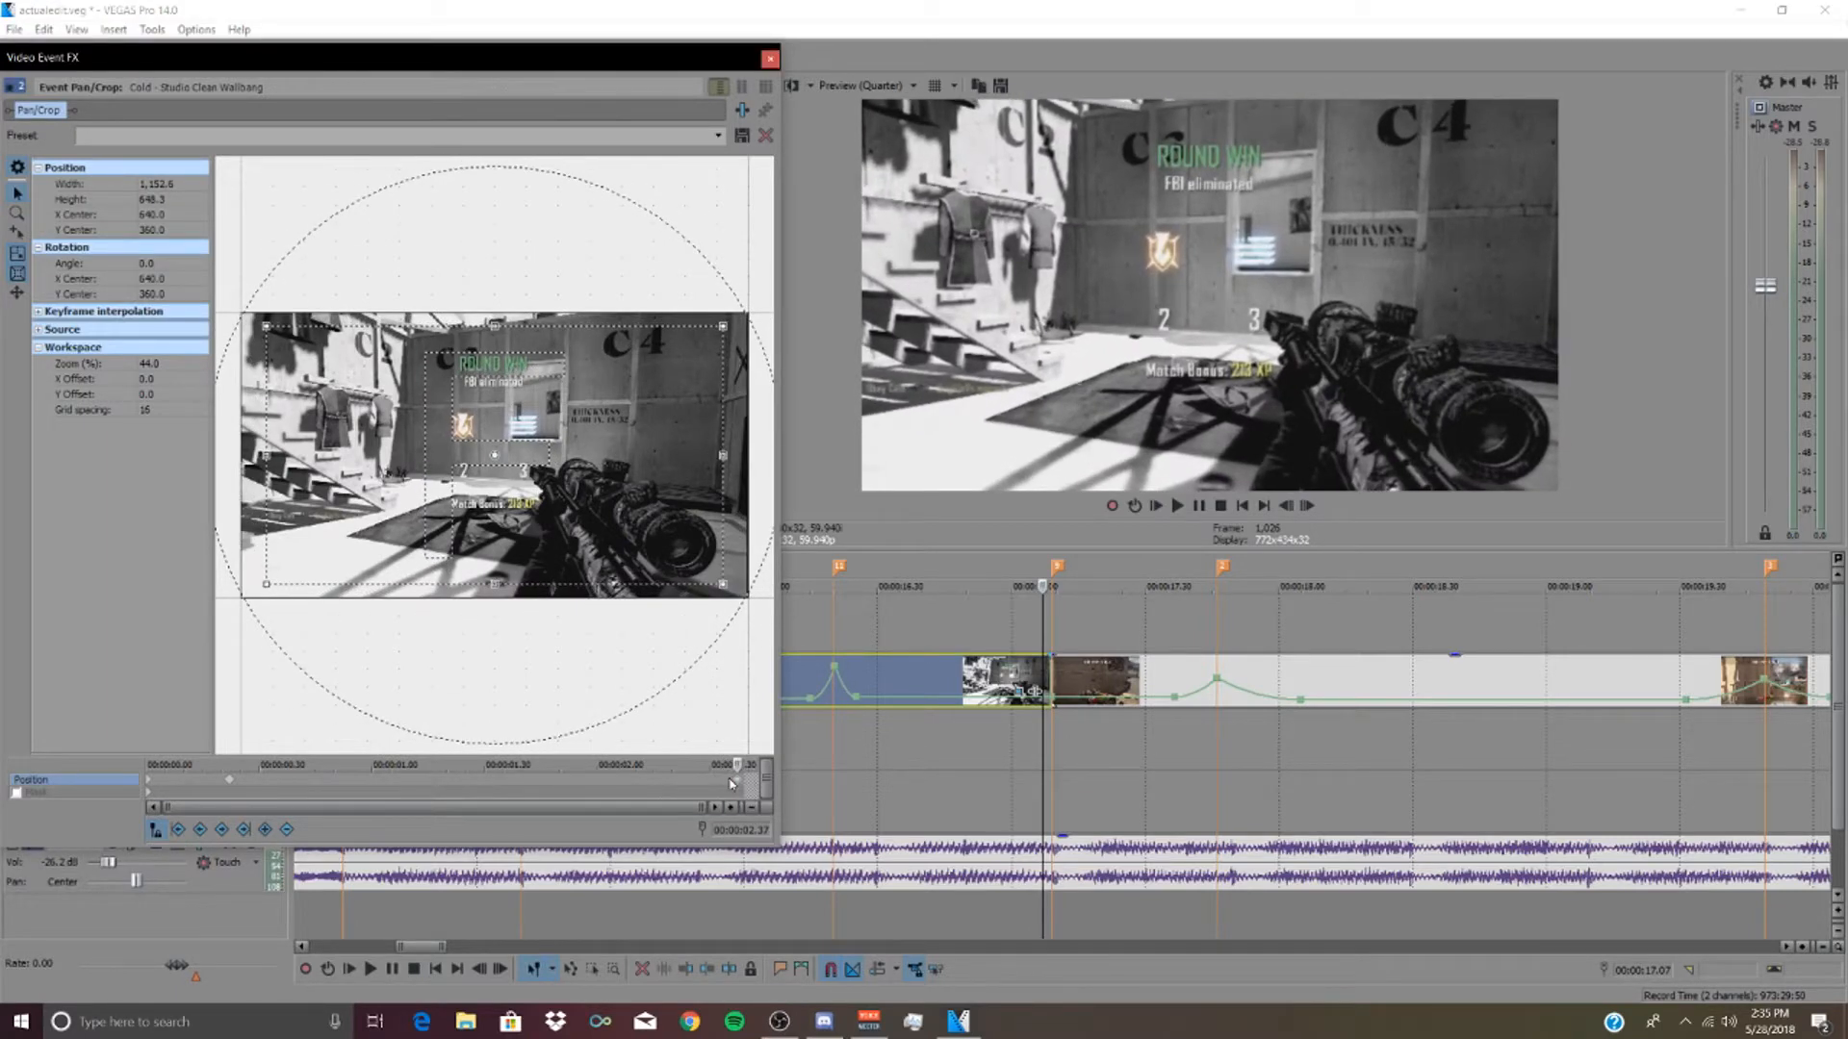
# - Restore that clip's crop to the full frame at 00:00:02.36 and finish the Pan/Crop edit
pyautogui.click(731, 763)
pyautogui.rightClick(467, 325)
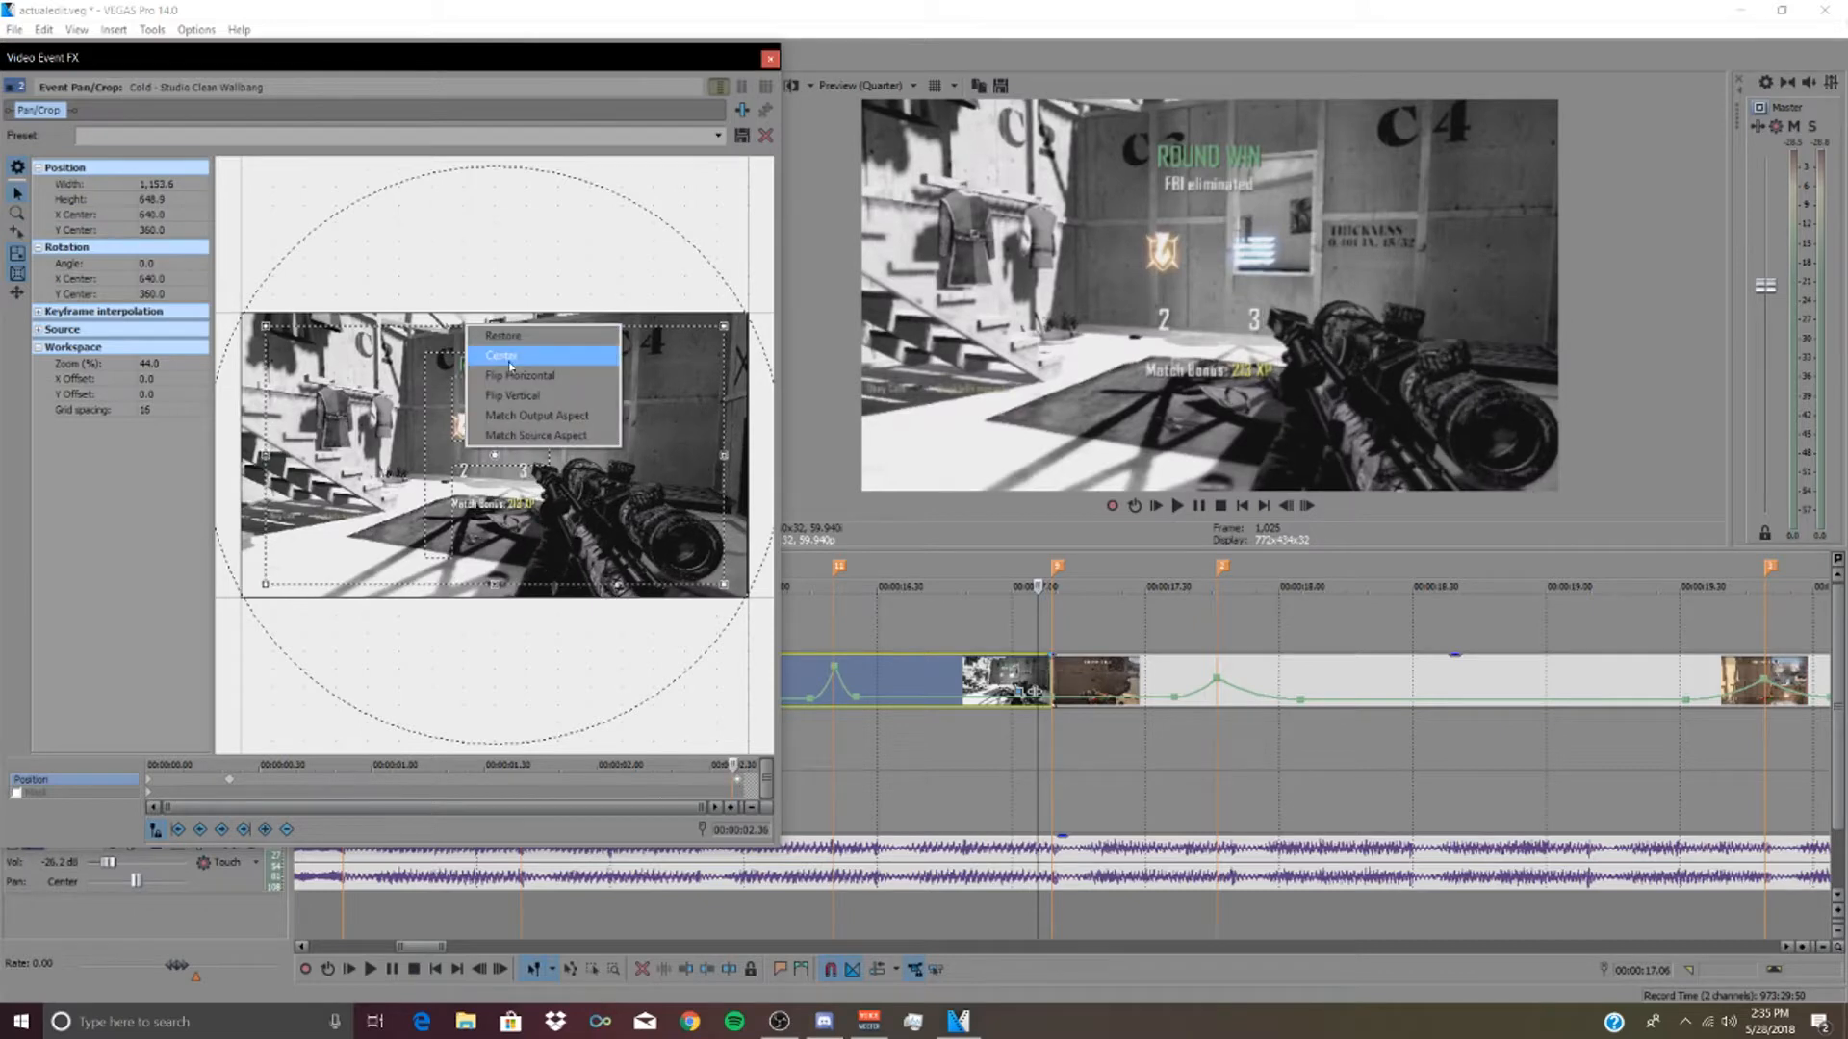
pyautogui.click(493, 337)
pyautogui.click(770, 60)
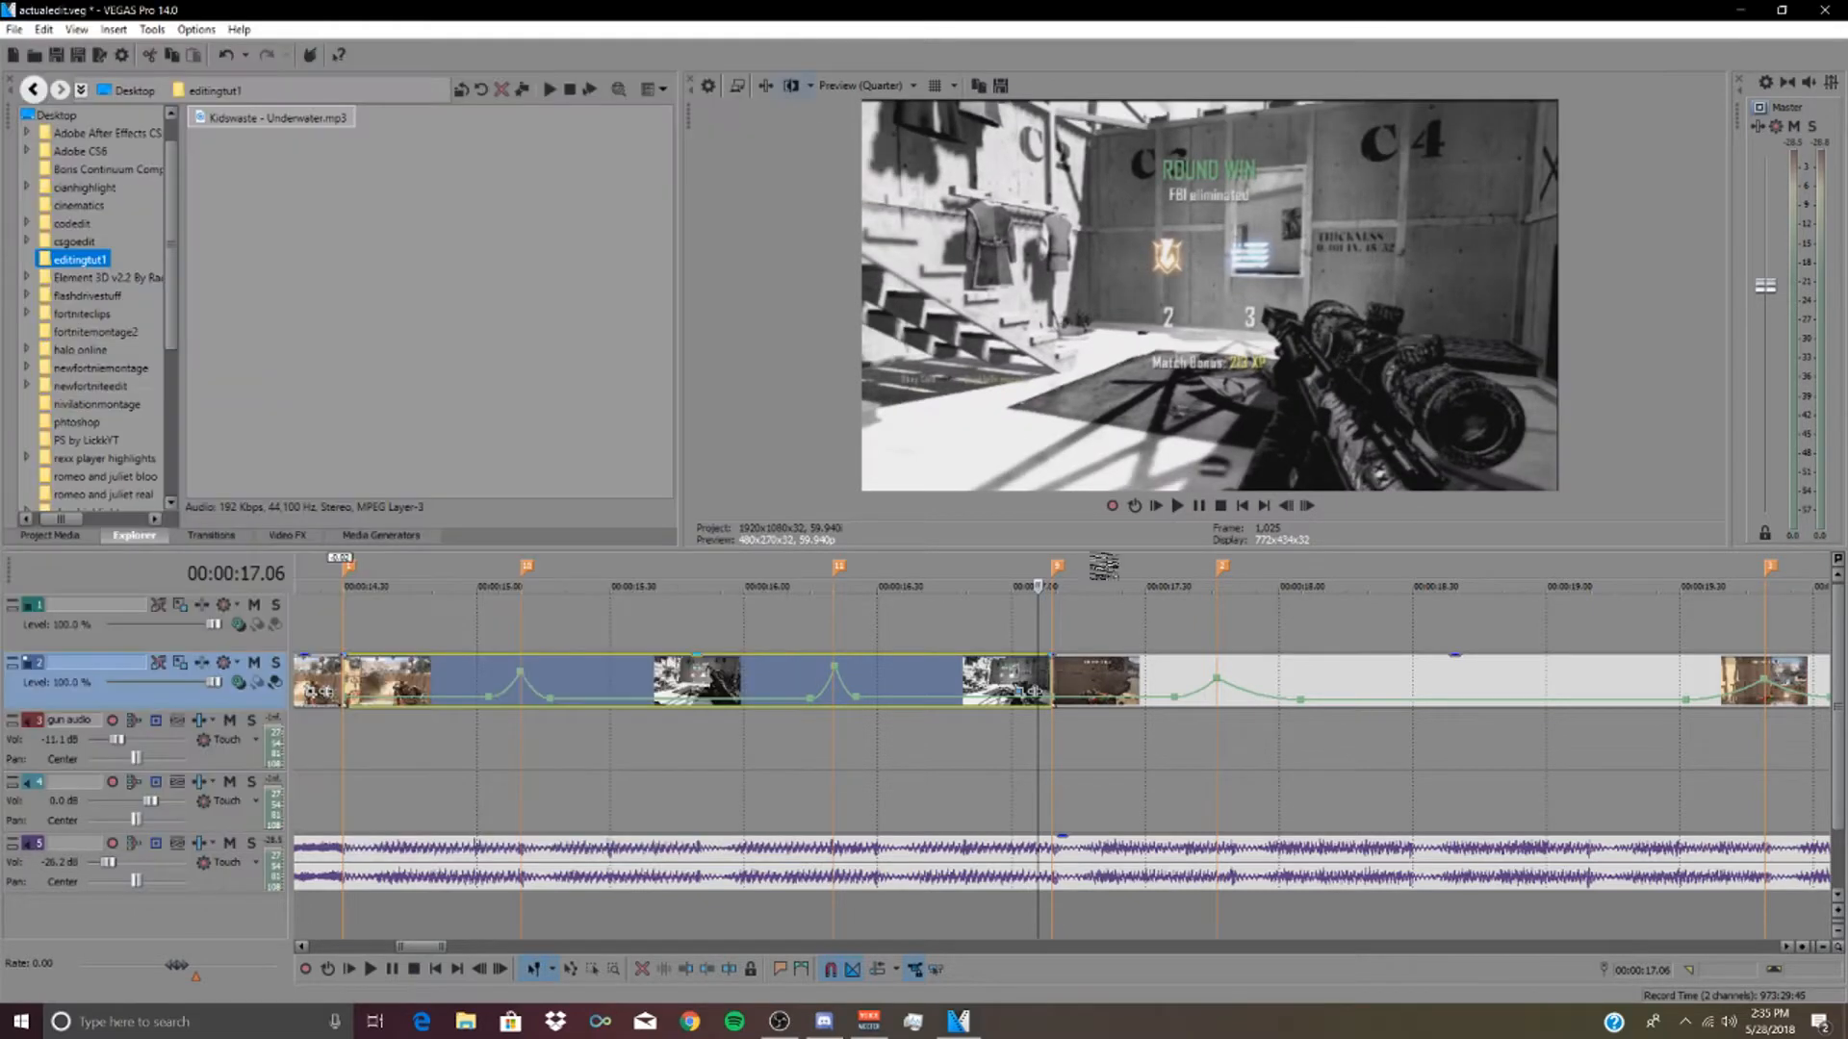
# - Play the timeline across the cut from the black-and-white shot into the killcam clip
pyautogui.click(1020, 734)
pyautogui.press('space')
pyautogui.press('space')
pyautogui.press('space')
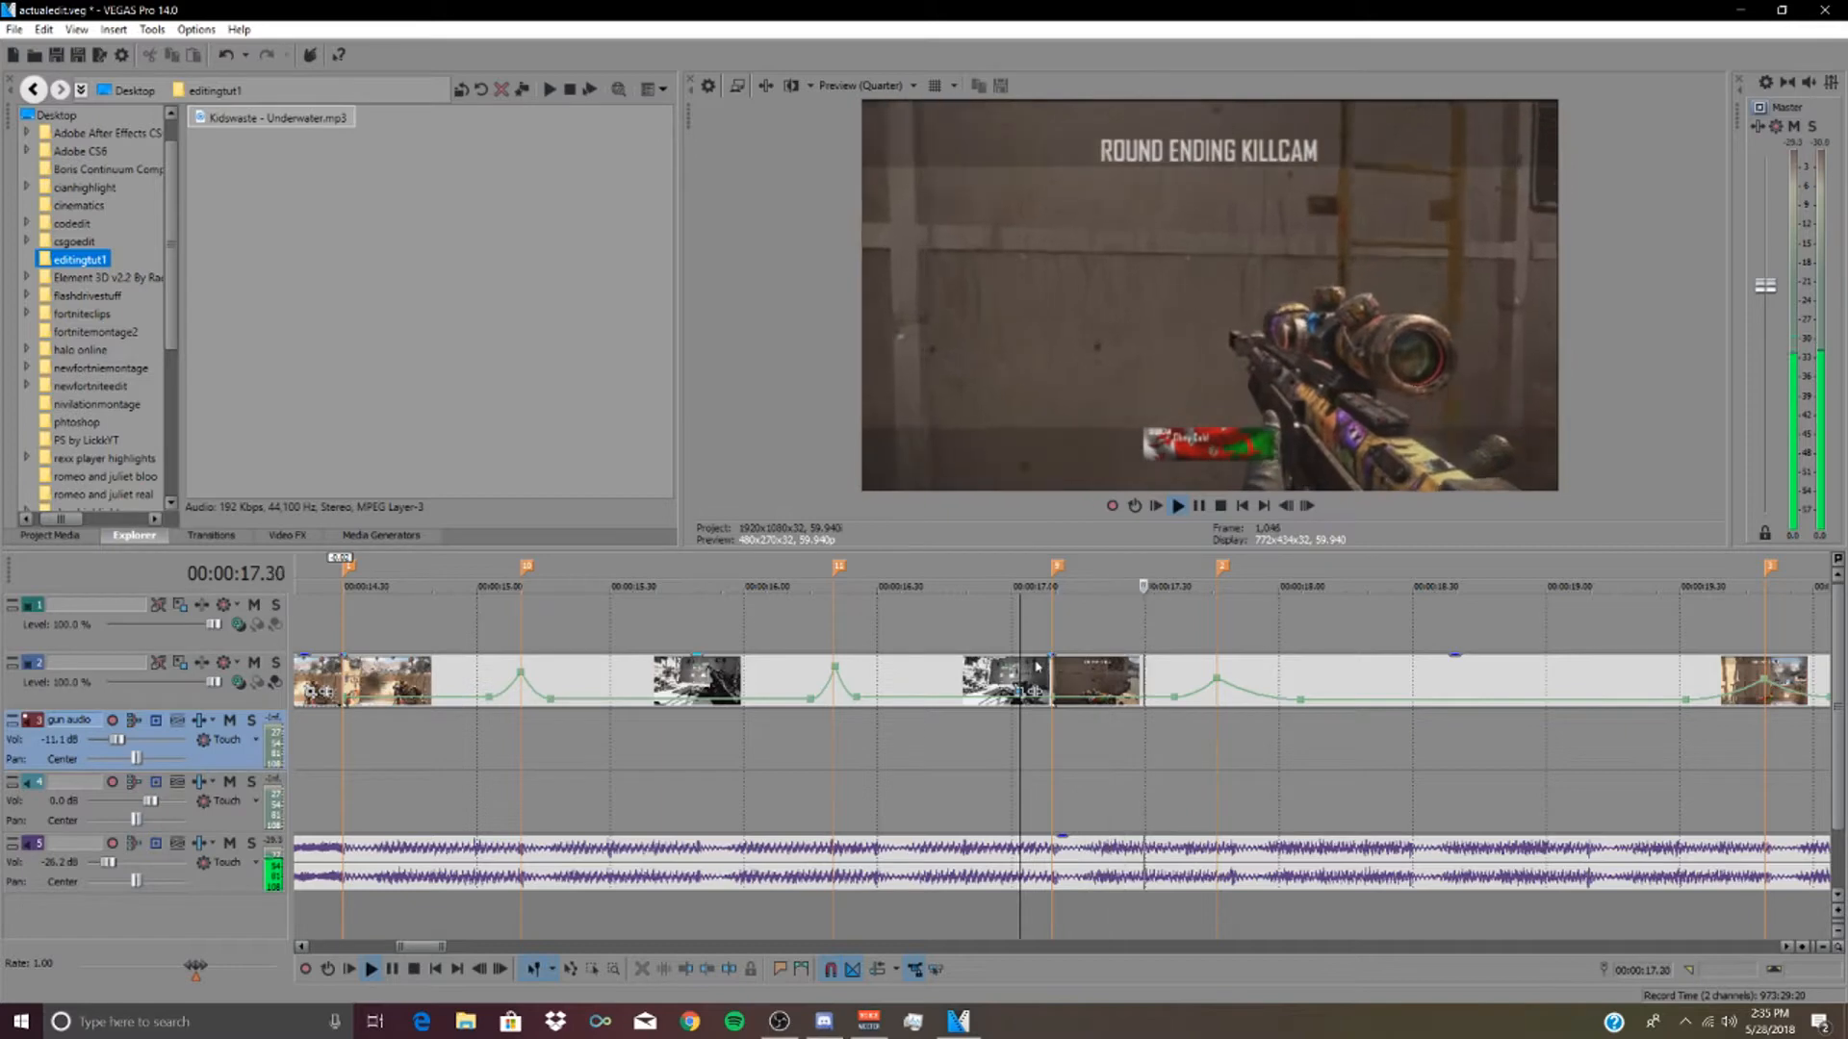
pyautogui.press('space')
# - In the killcam clip's Pan/Crop, shrink the starting frame to about 1,158.7 × 651.8 and restore the full frame at timeline position 00:00:17.21
pyautogui.rightClick(1093, 682)
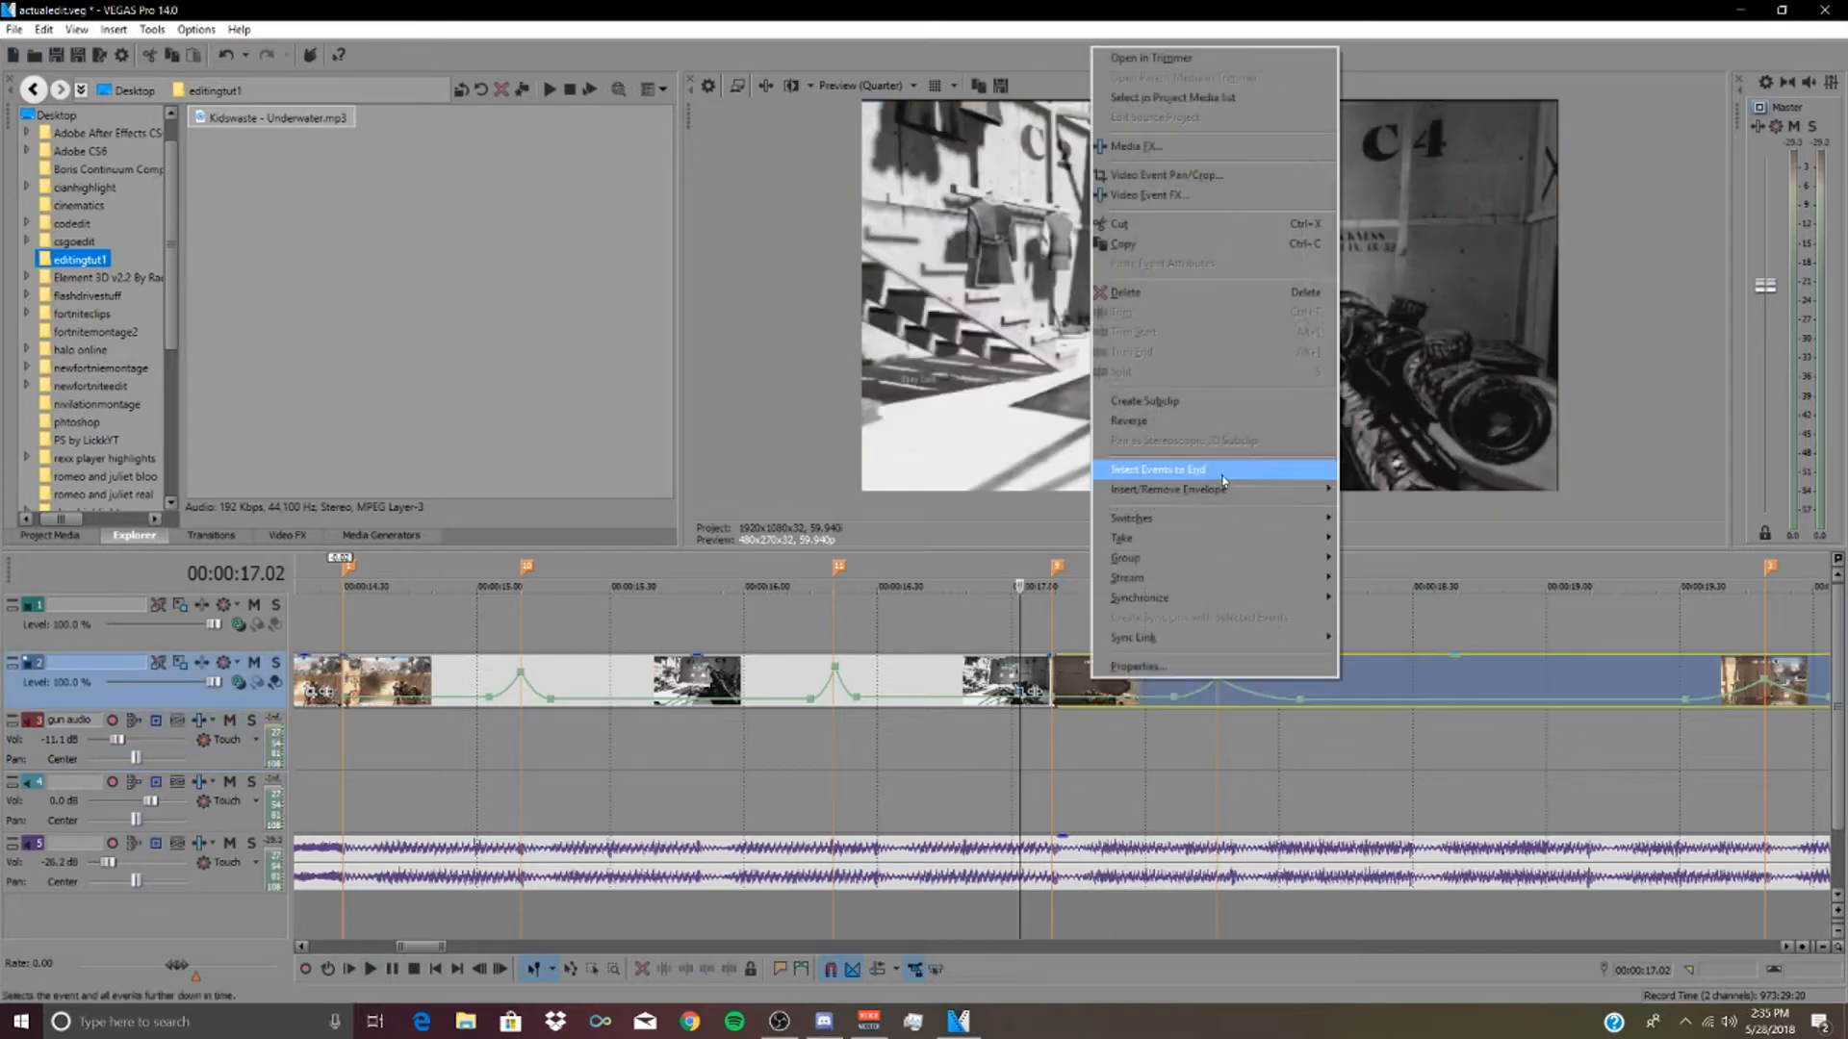
pyautogui.click(1166, 175)
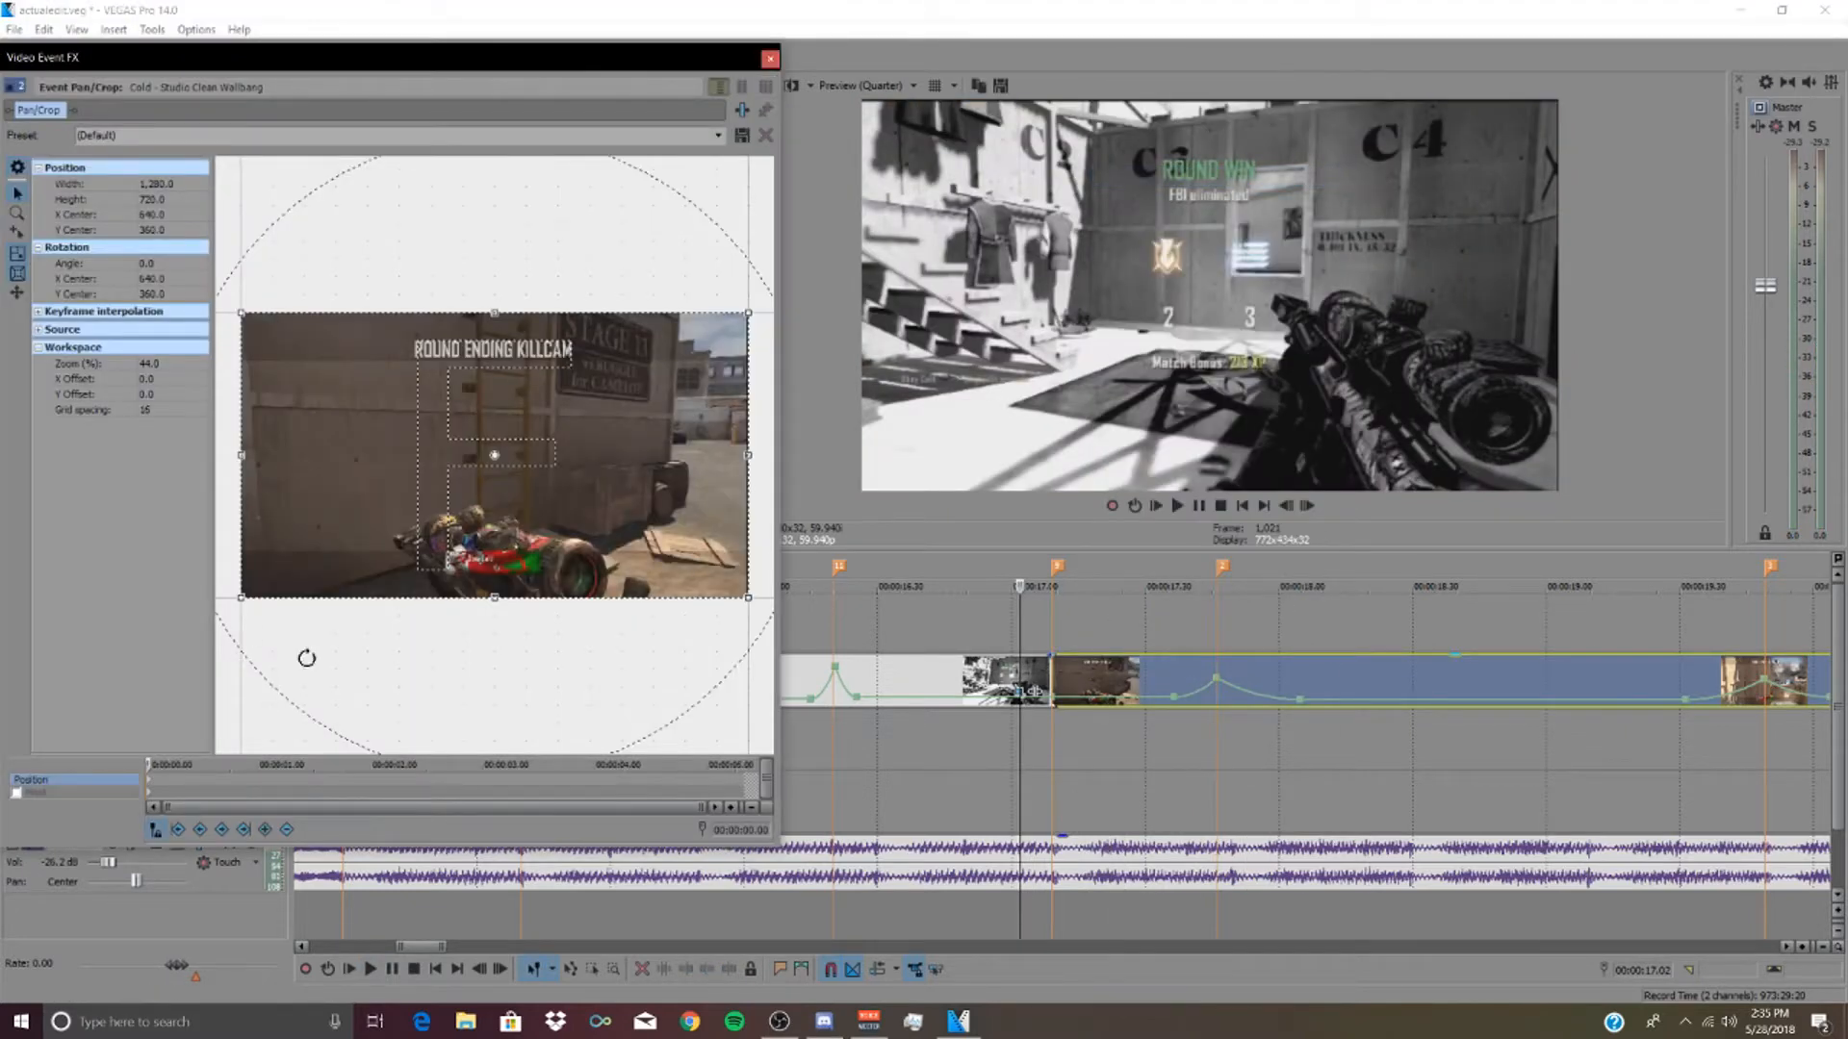
pyautogui.moveTo(241, 598); pyautogui.dragTo(265, 584)
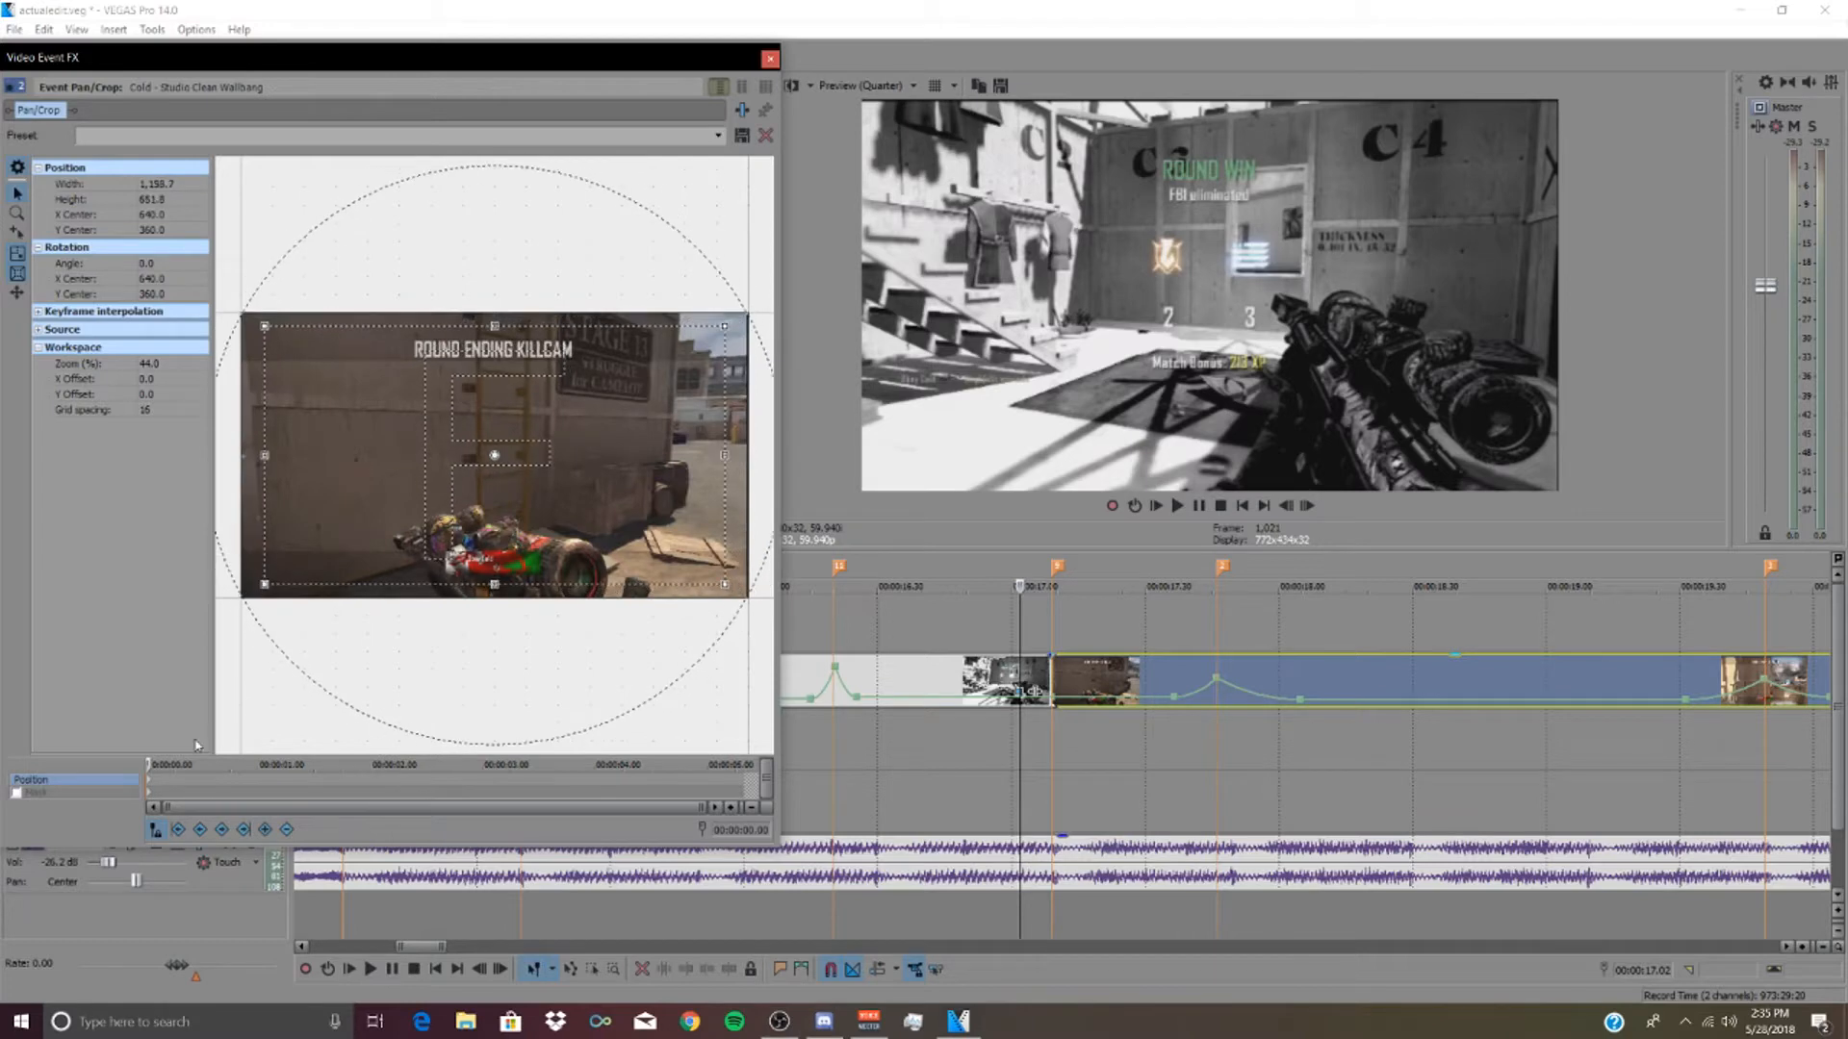
pyautogui.click(171, 782)
pyautogui.rightClick(309, 561)
pyautogui.click(332, 574)
pyautogui.click(770, 59)
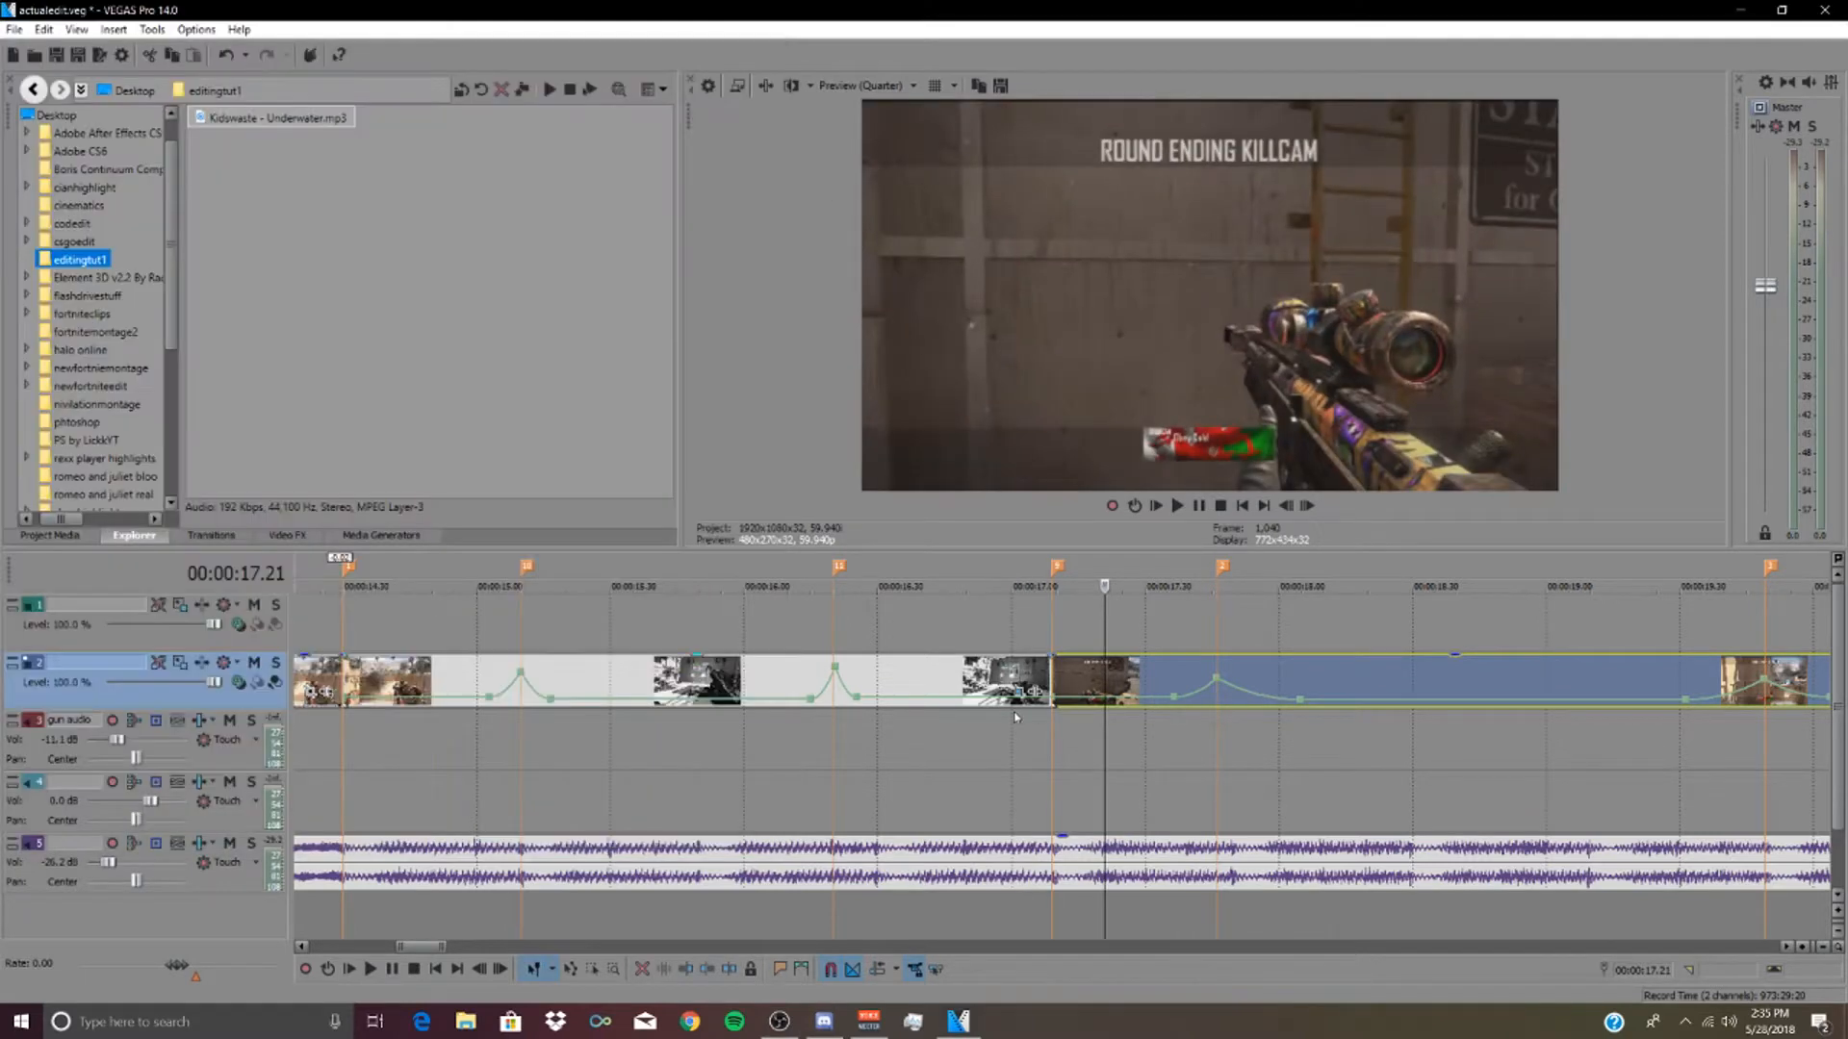
# - Play the timeline from 00:00:17.01 through the killcam section and past marker 4 to check the transition zooms
pyautogui.click(1018, 731)
pyautogui.press('space')
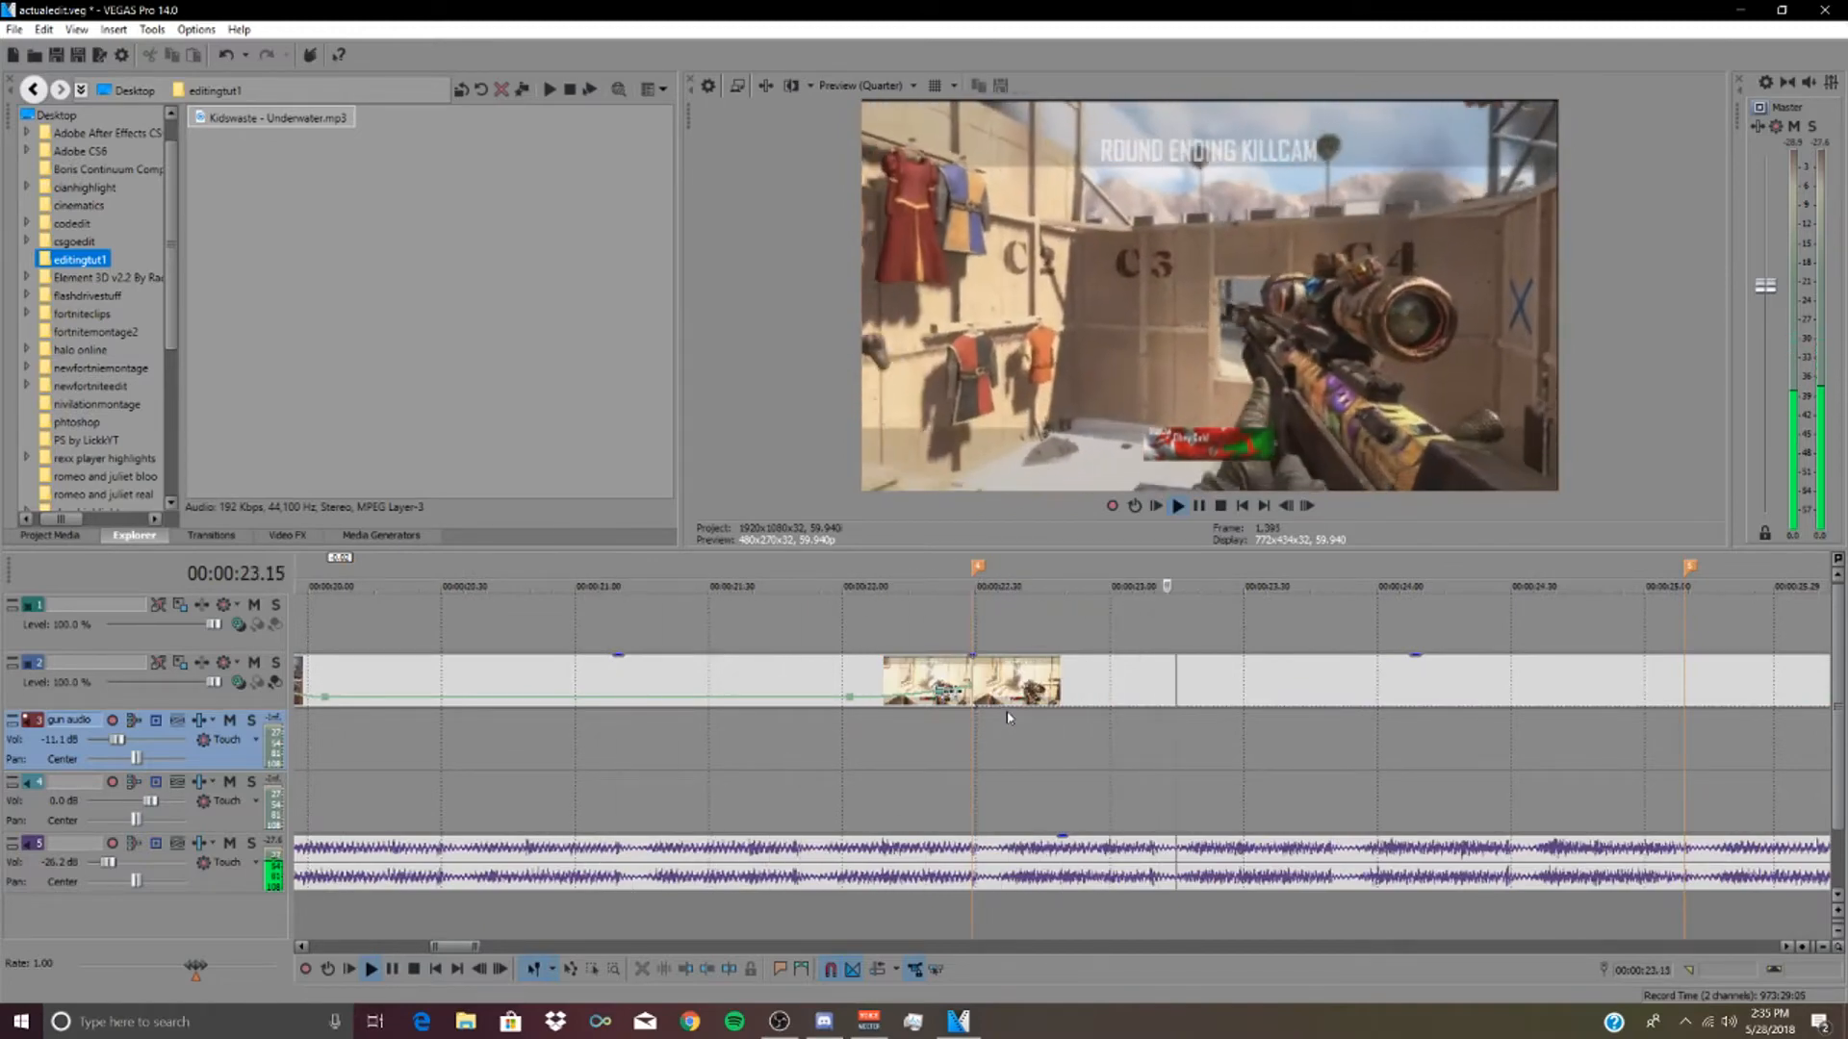
pyautogui.scroll(-3, 1008, 722)
pyautogui.press('space')
pyautogui.scroll(-3, 976, 701)
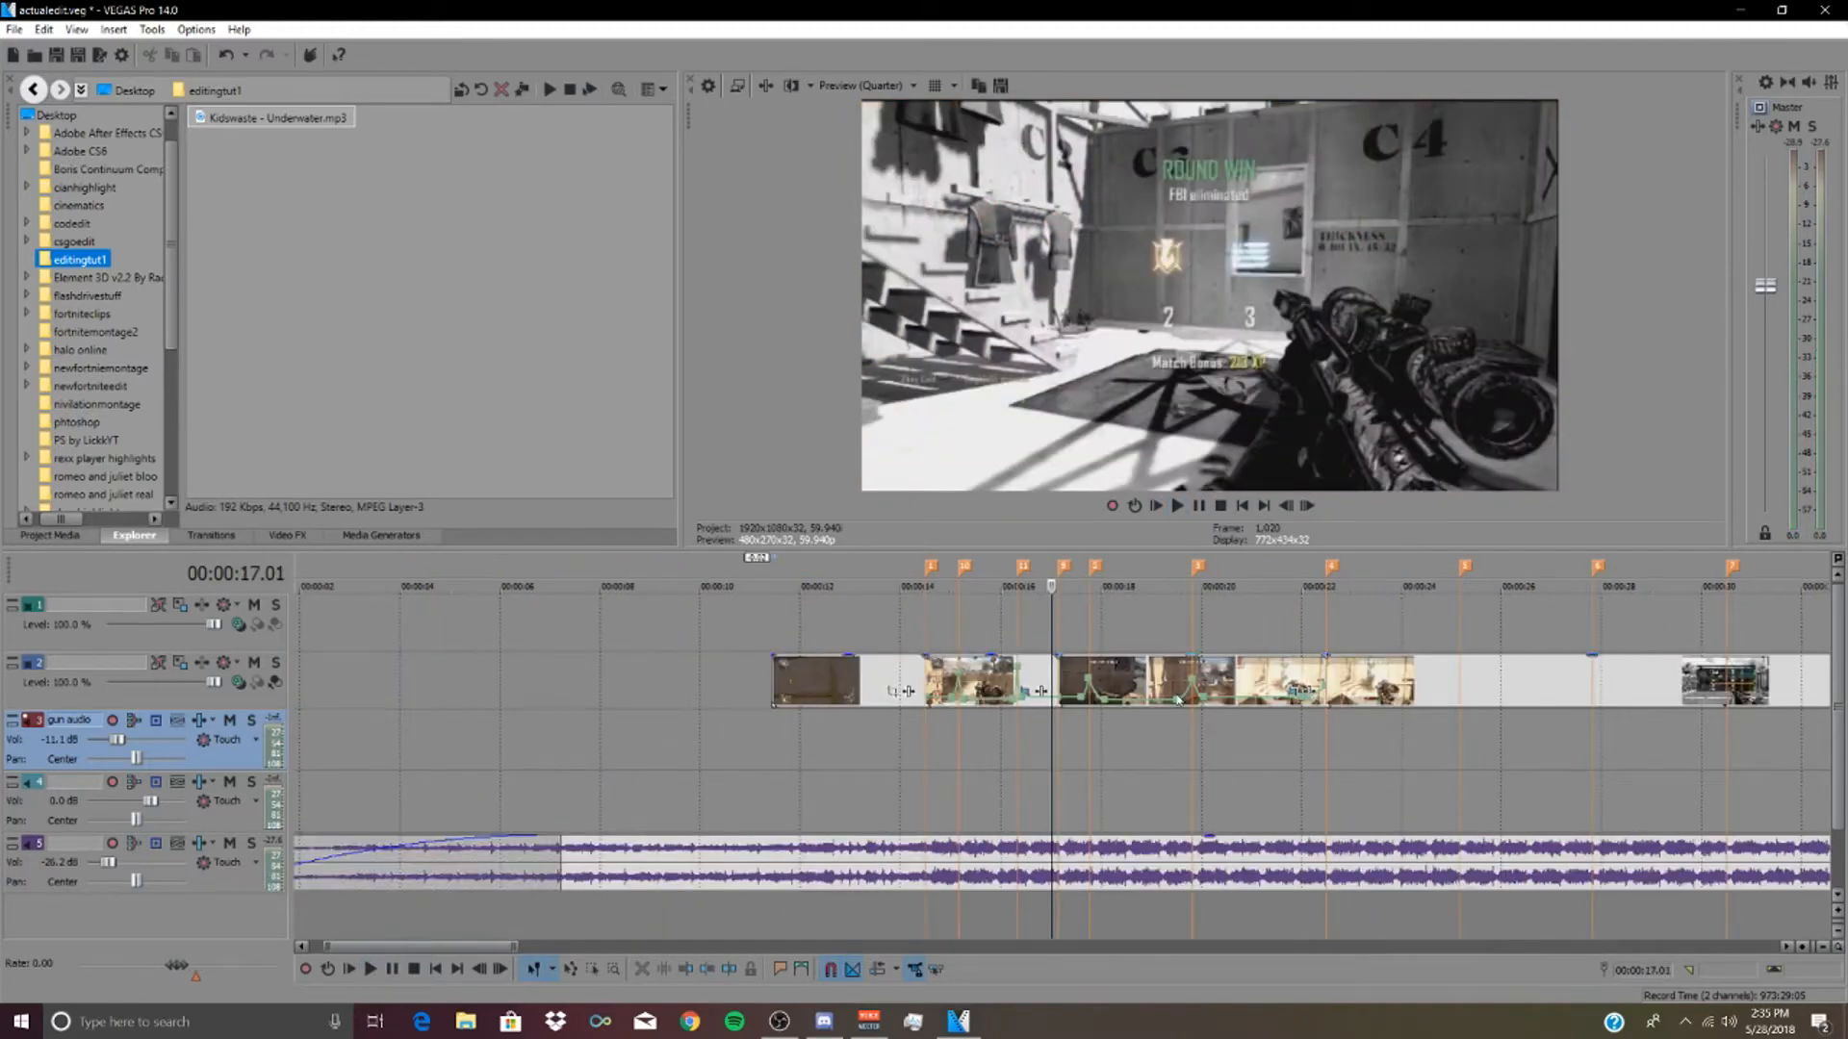
# - In the Pan/Crop of the clip after marker 4, shrink the starting frame to about 1,174.9 × 660.9 and restore the full frame at timeline position 00:00:24.02
pyautogui.click(1333, 684)
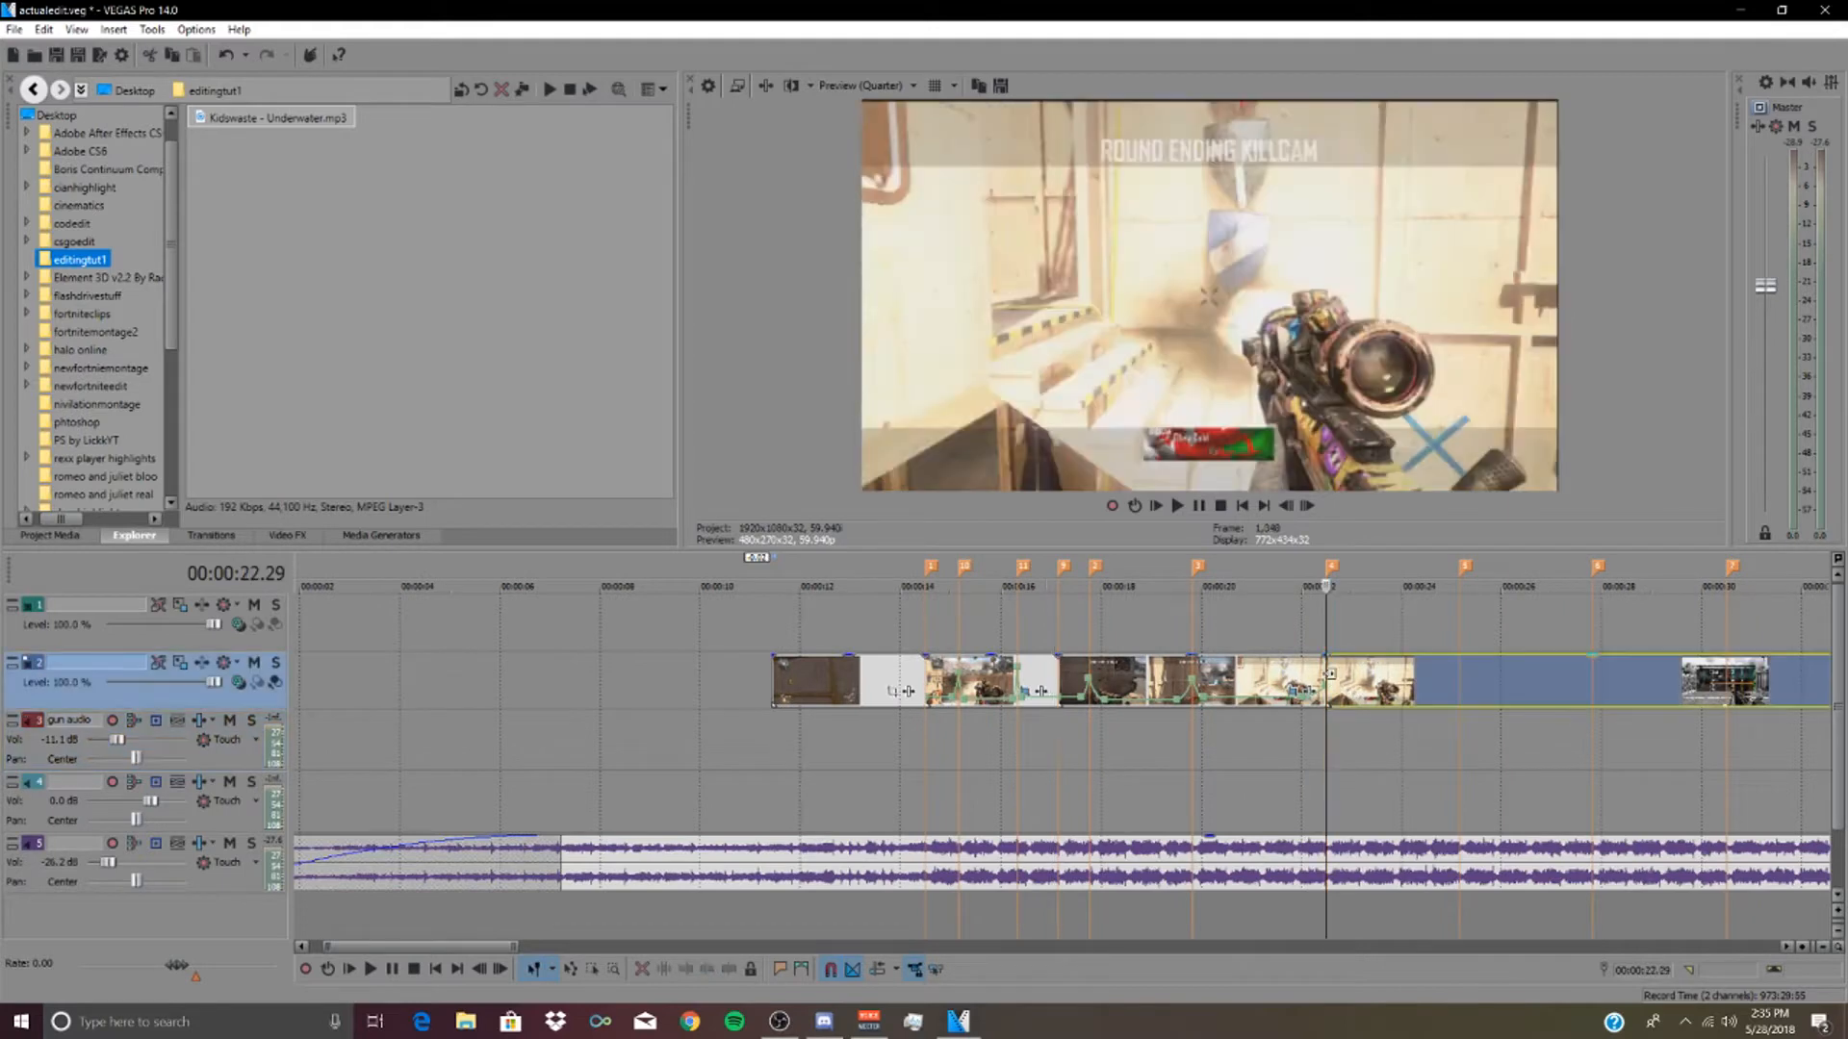
pyautogui.scroll(3, 1313, 684)
pyautogui.rightClick(1306, 685)
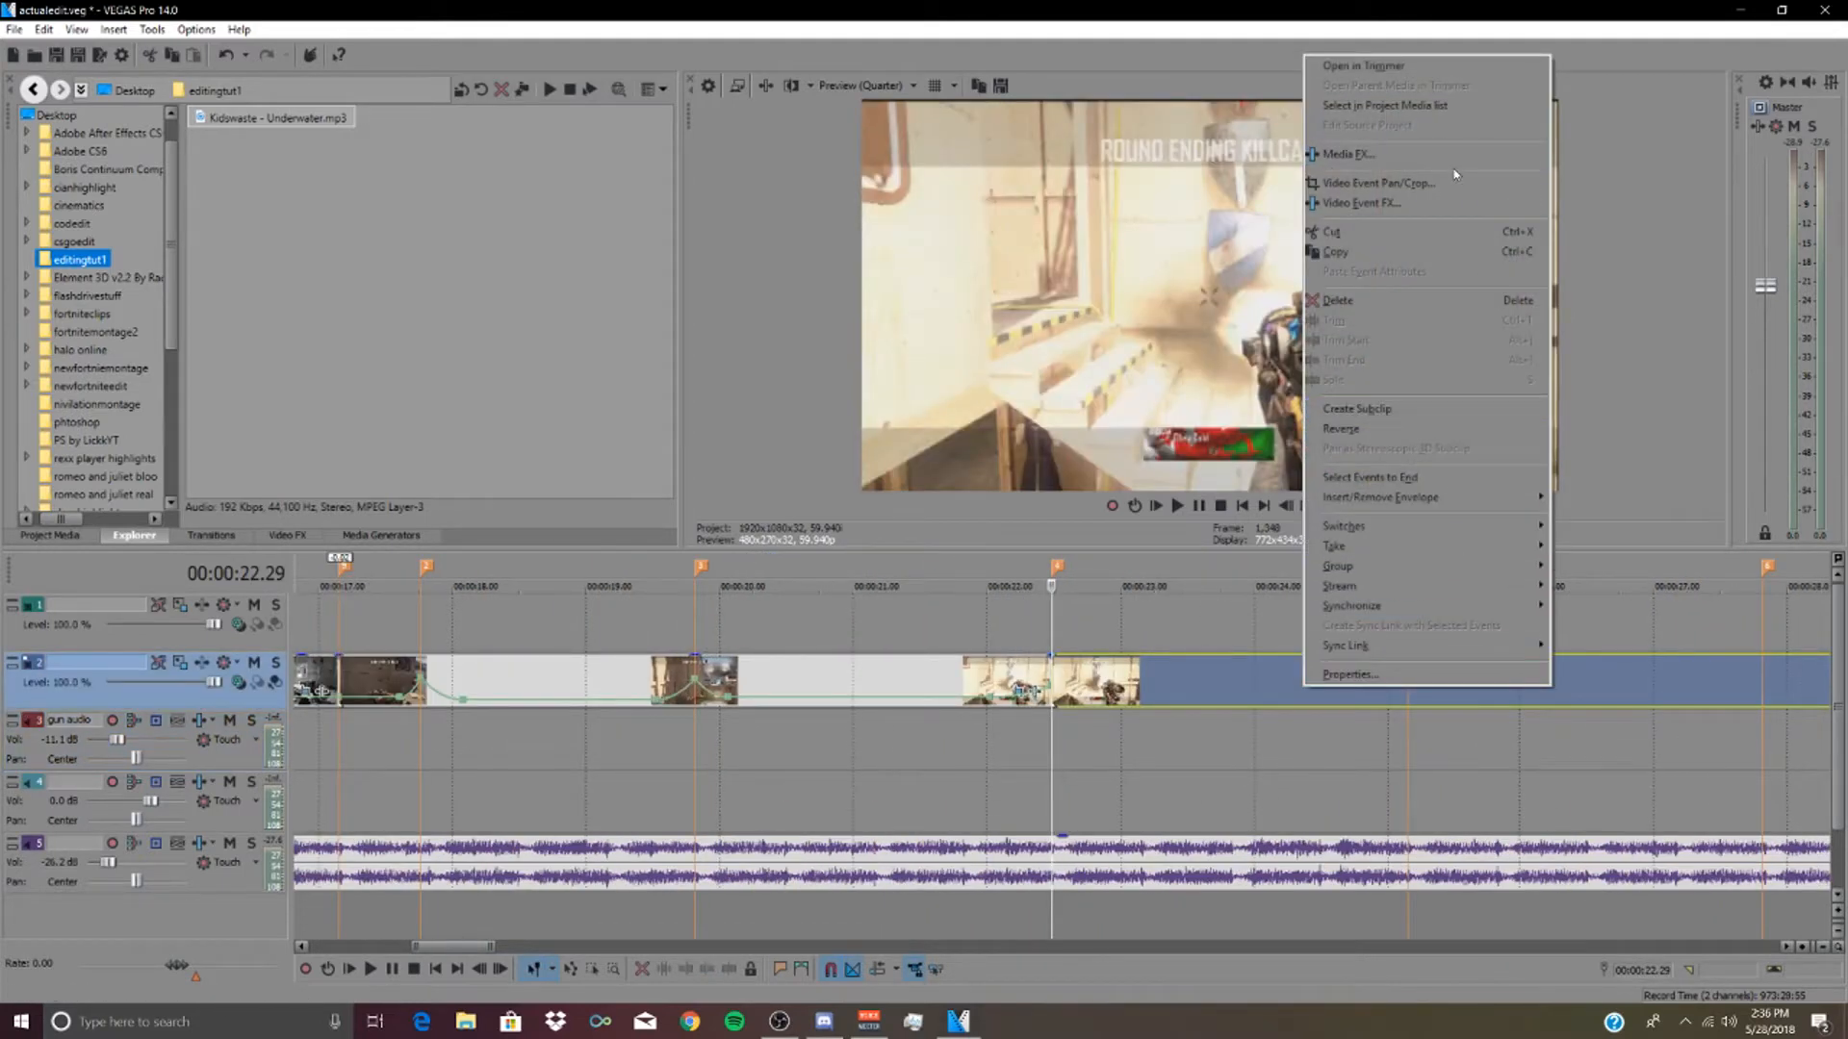
pyautogui.click(1378, 183)
pyautogui.moveTo(240, 598); pyautogui.dragTo(262, 587)
pyautogui.click(203, 770)
pyautogui.rightClick(398, 460)
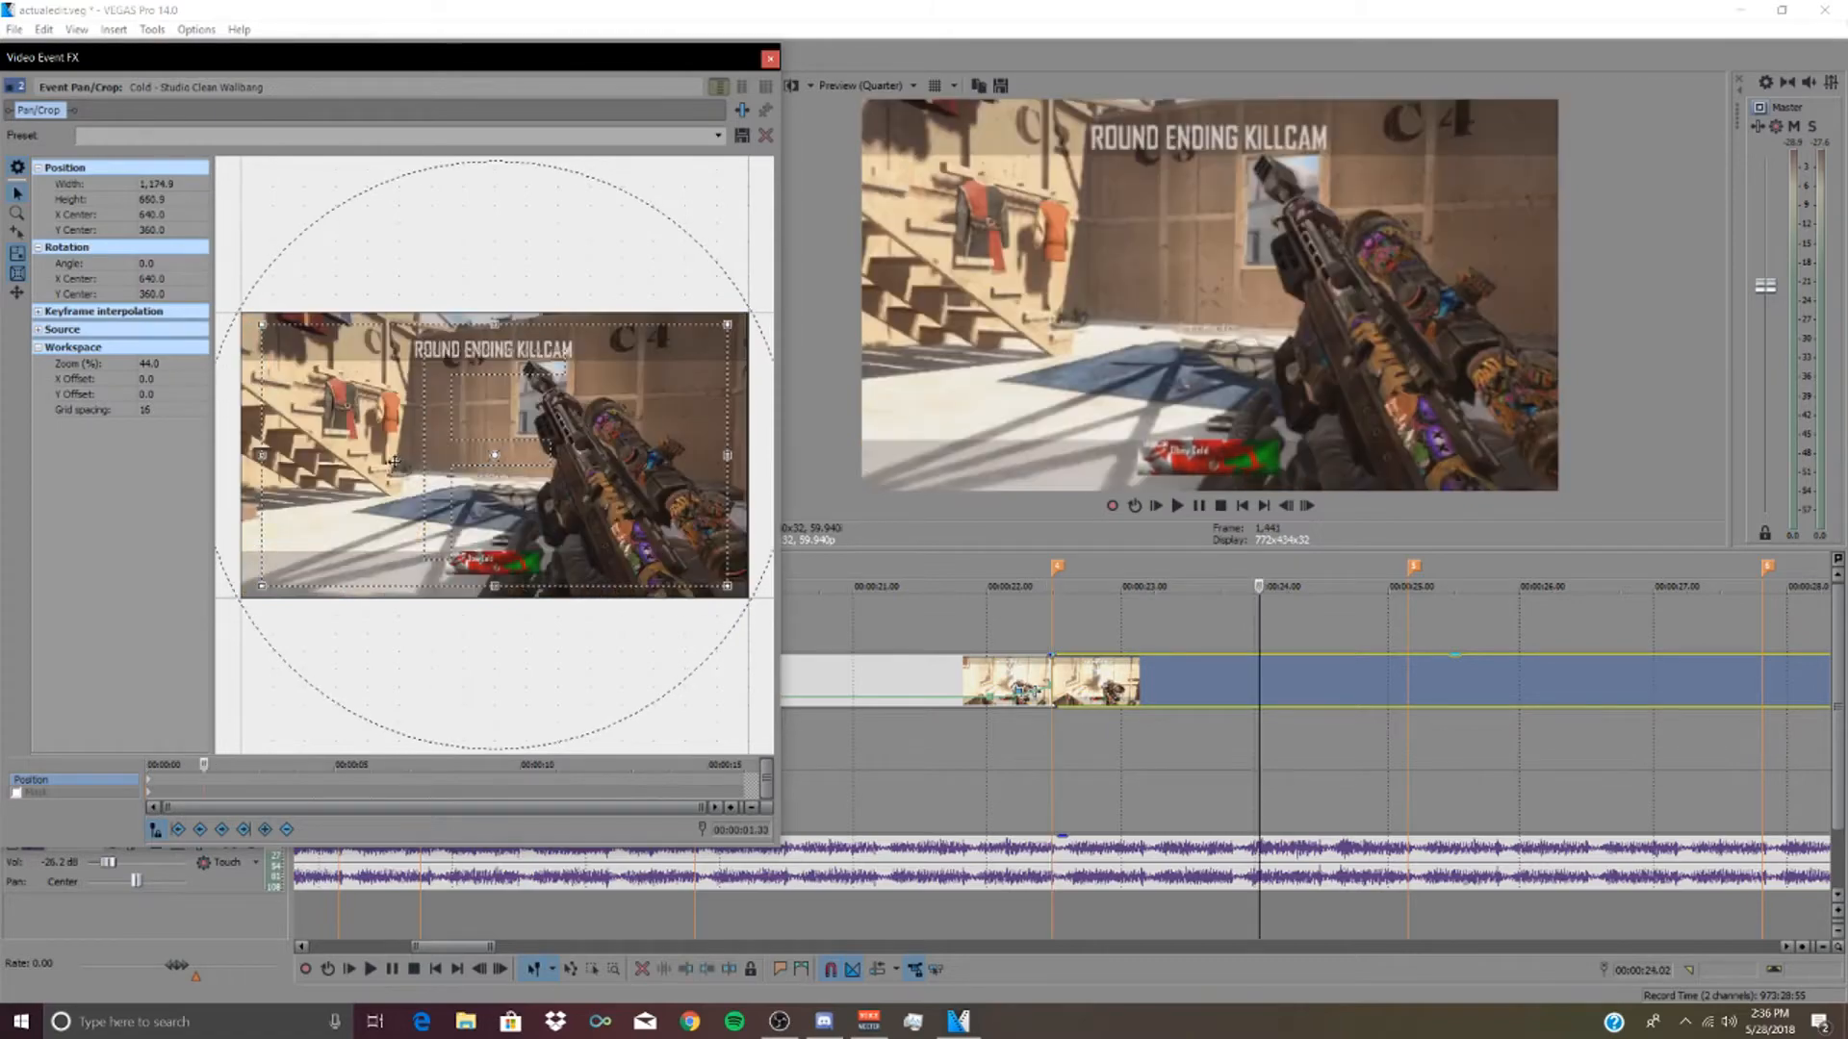
pyautogui.click(428, 474)
pyautogui.click(765, 62)
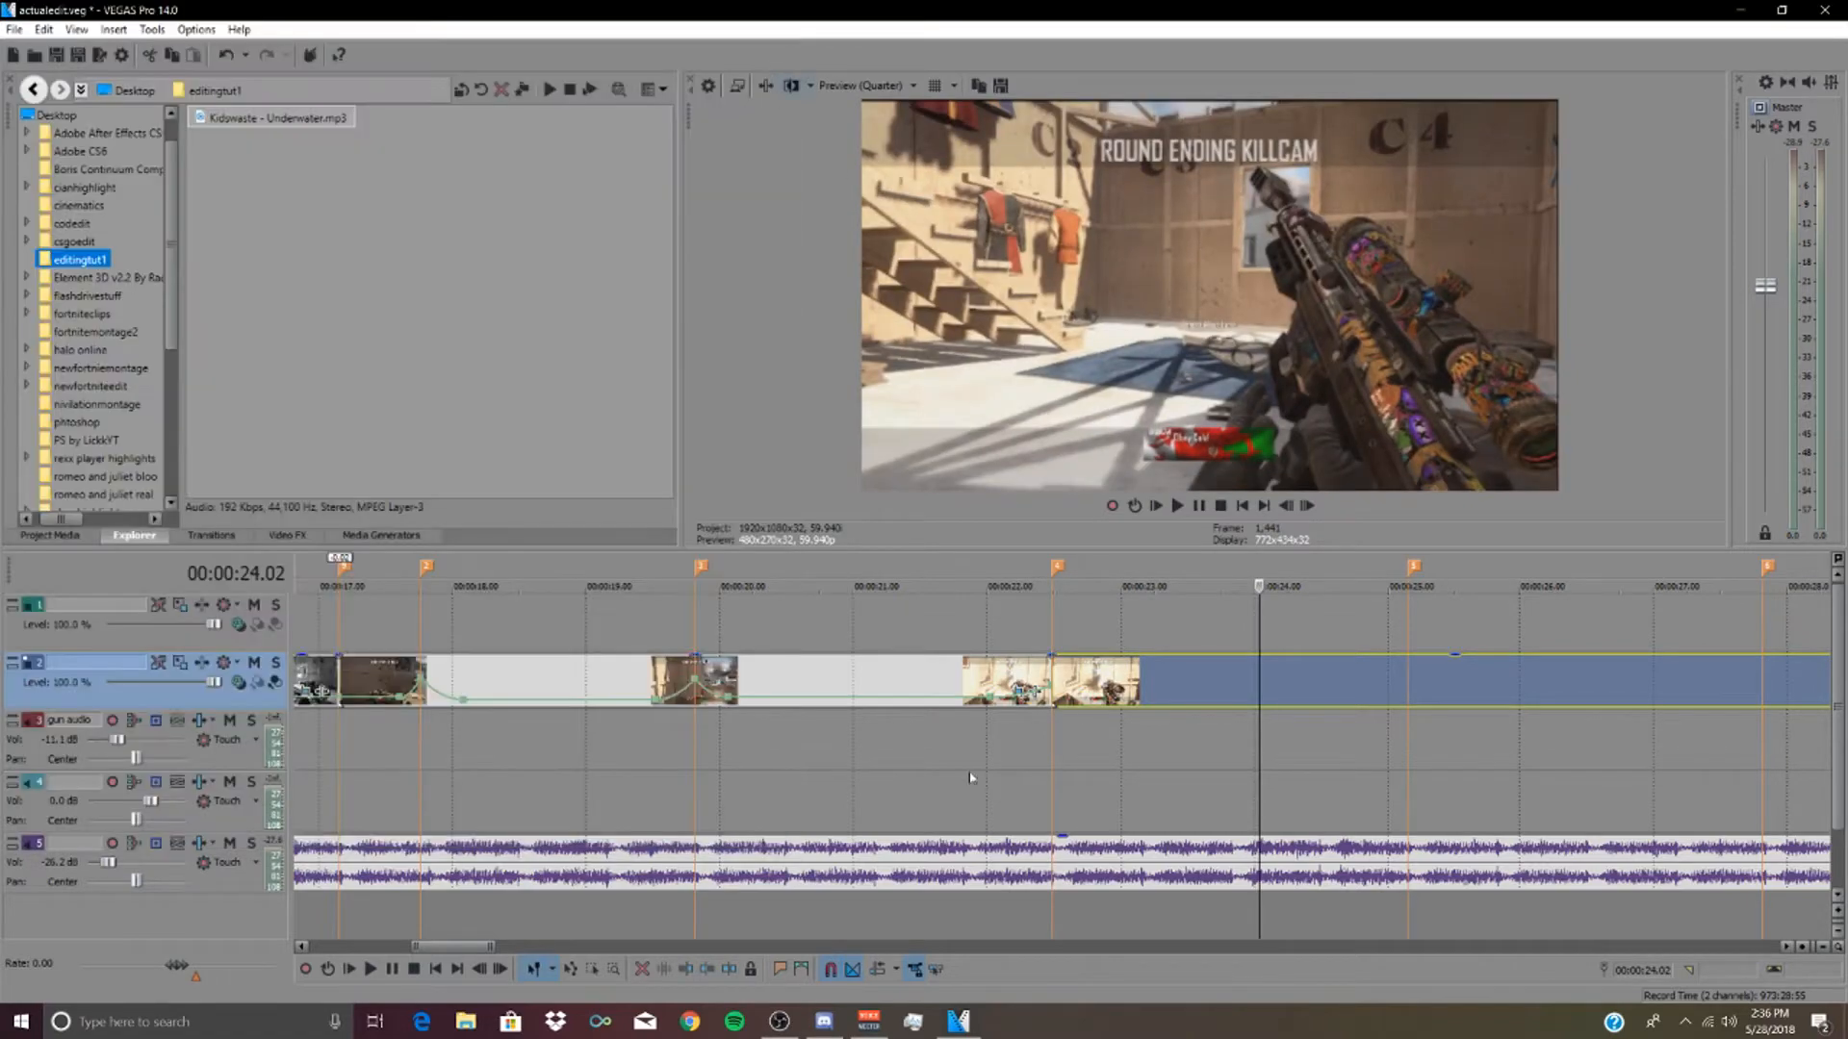
# - Play the timeline from 00:00:22.00 across marker 4 repeatedly to review the zoom-out on the shot
pyautogui.click(984, 773)
pyautogui.press('space')
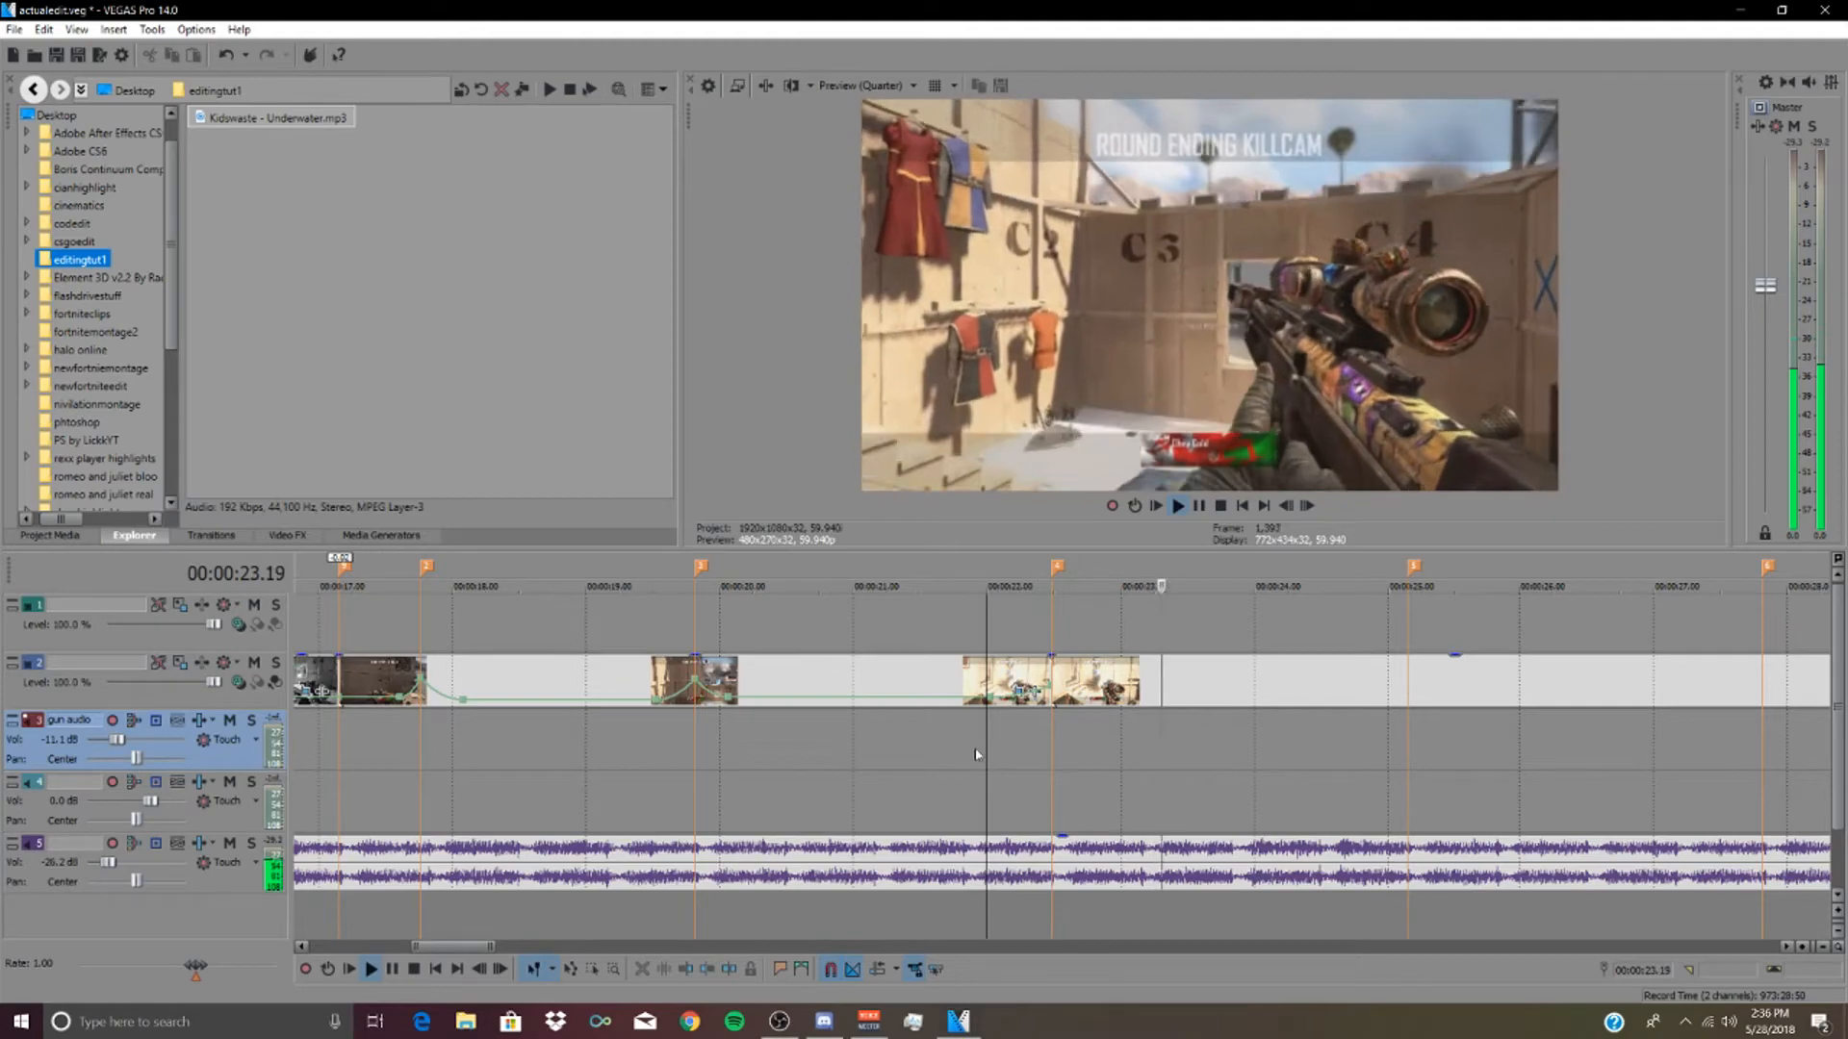
pyautogui.press('space')
pyautogui.press('space')
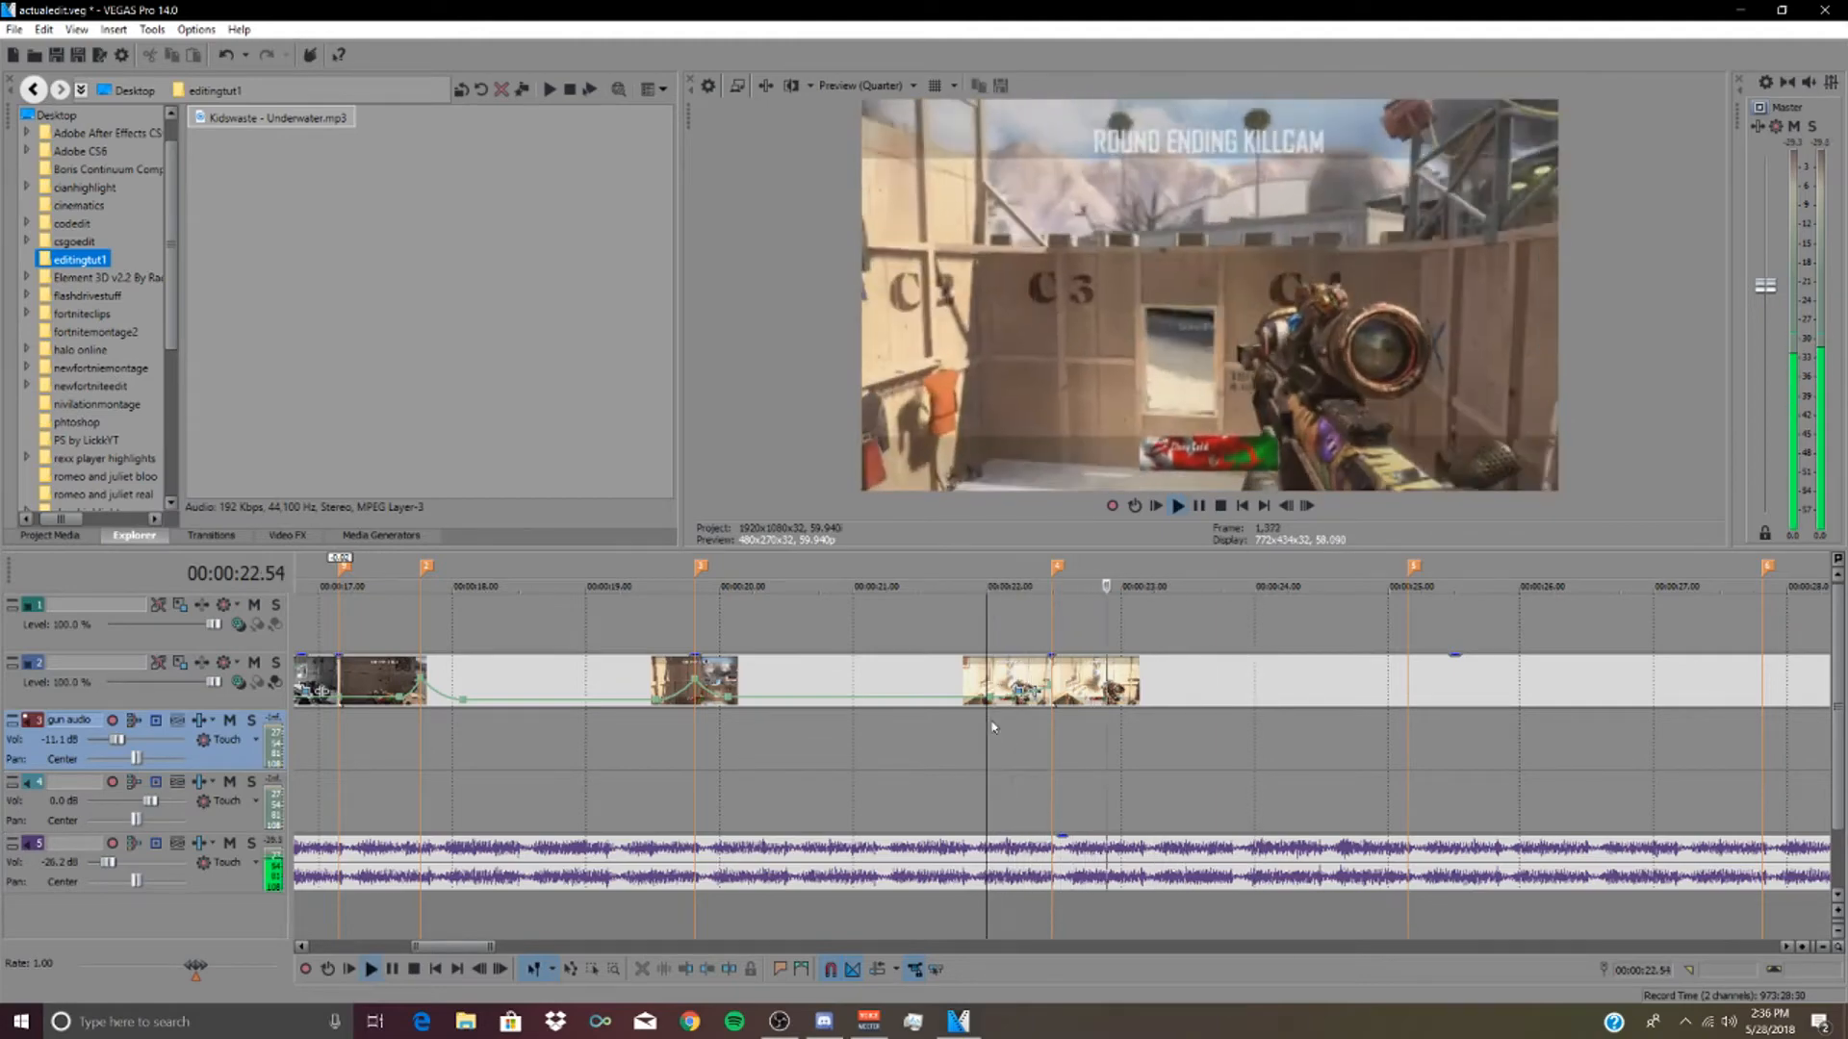
pyautogui.press('space')
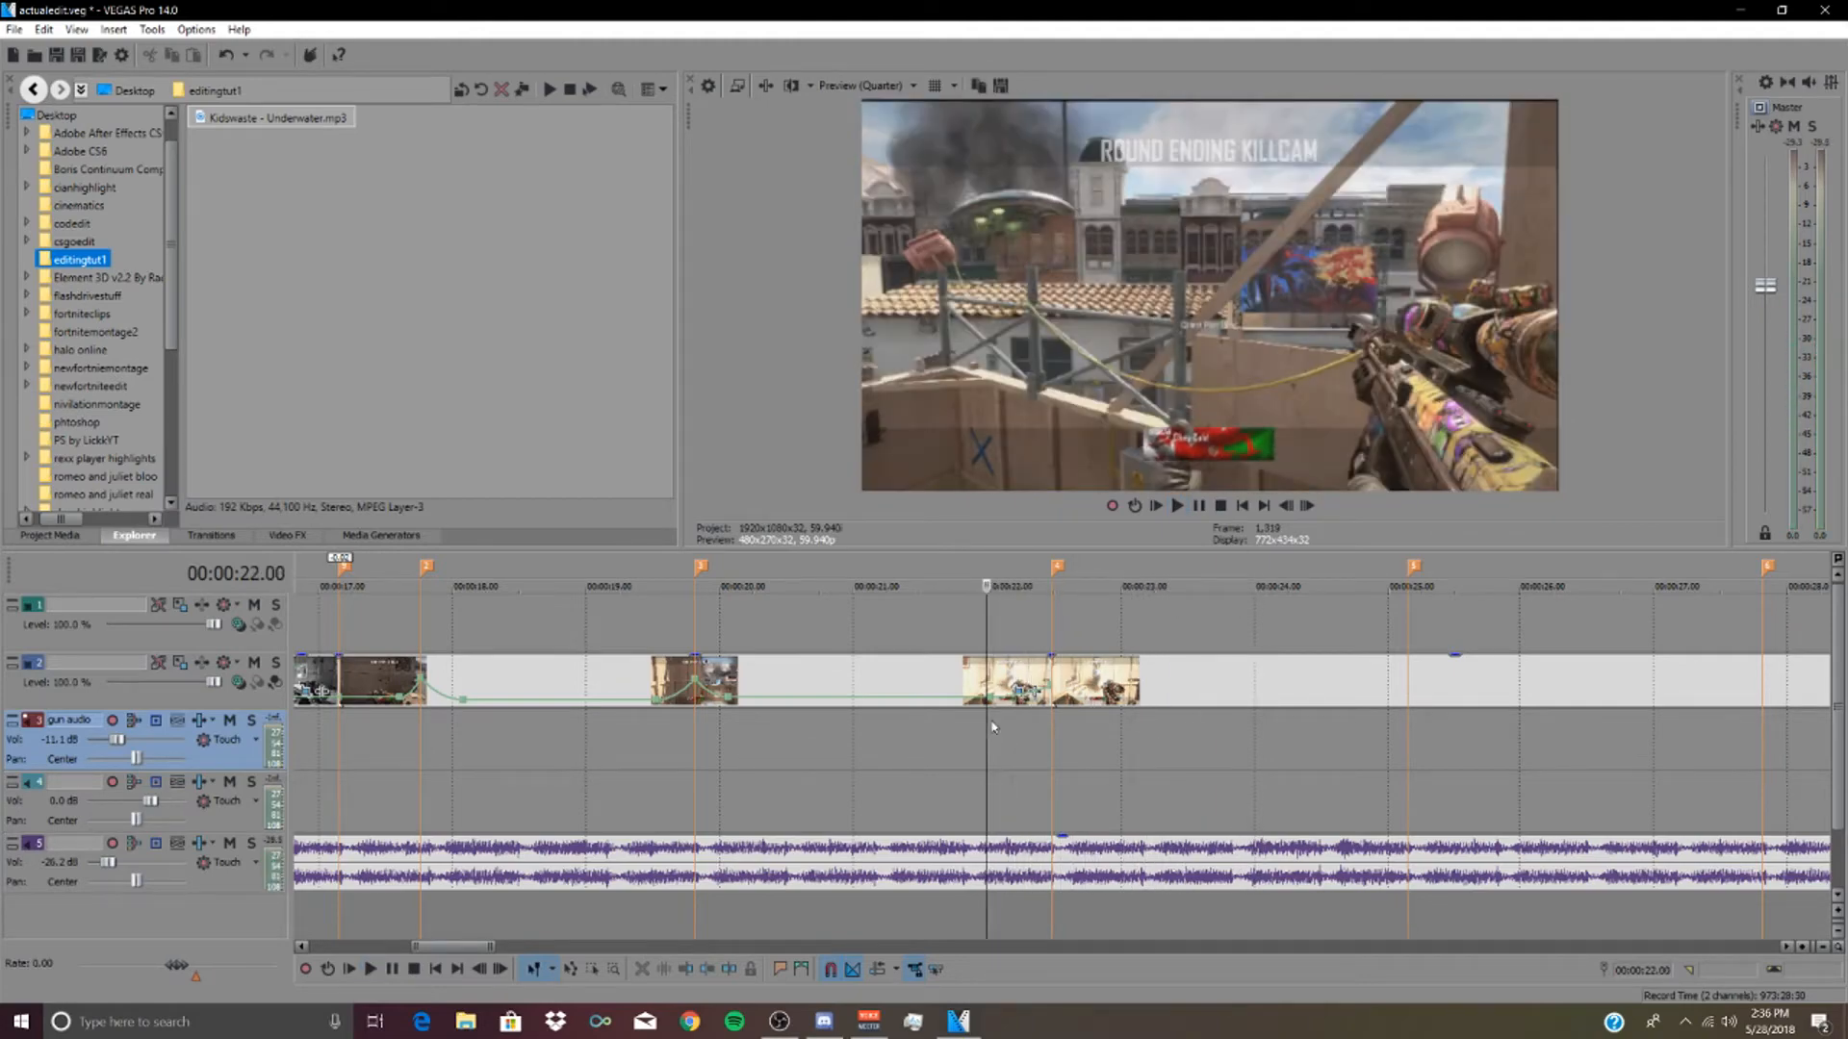
pyautogui.scroll(-6, 993, 728)
pyautogui.press('space')
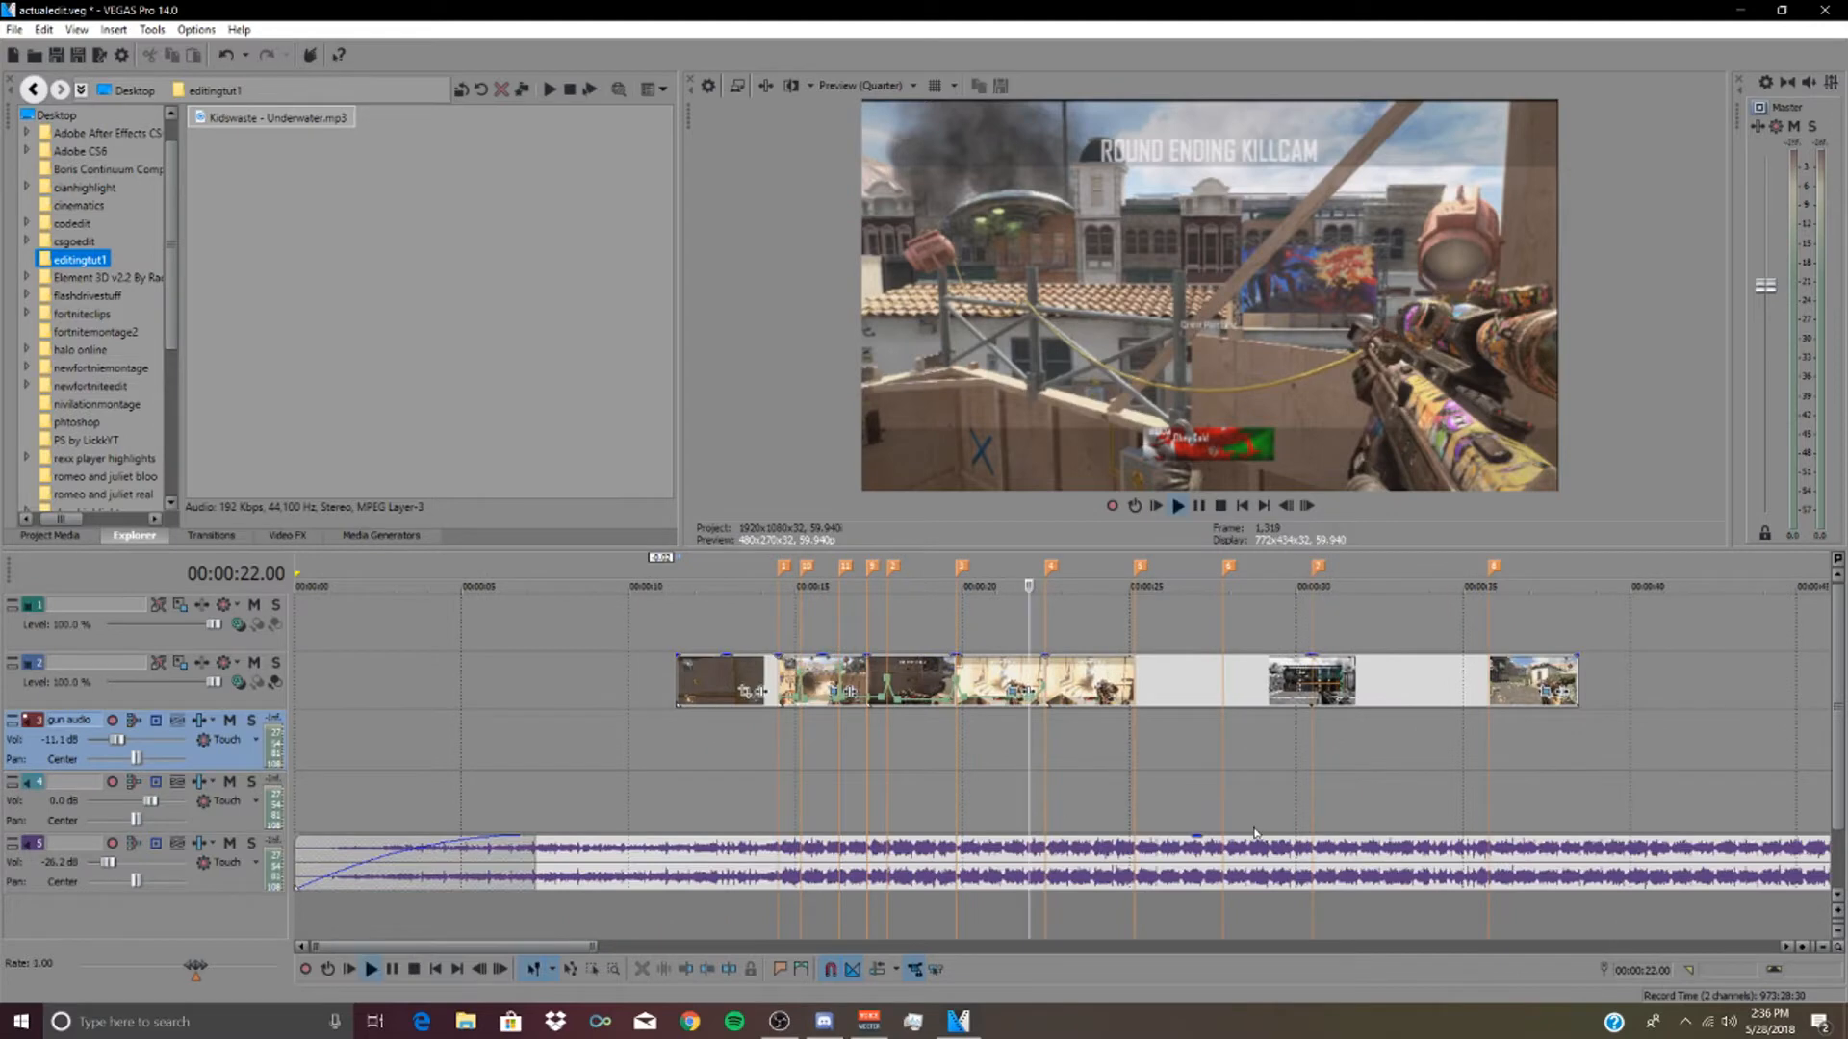
pyautogui.press('space')
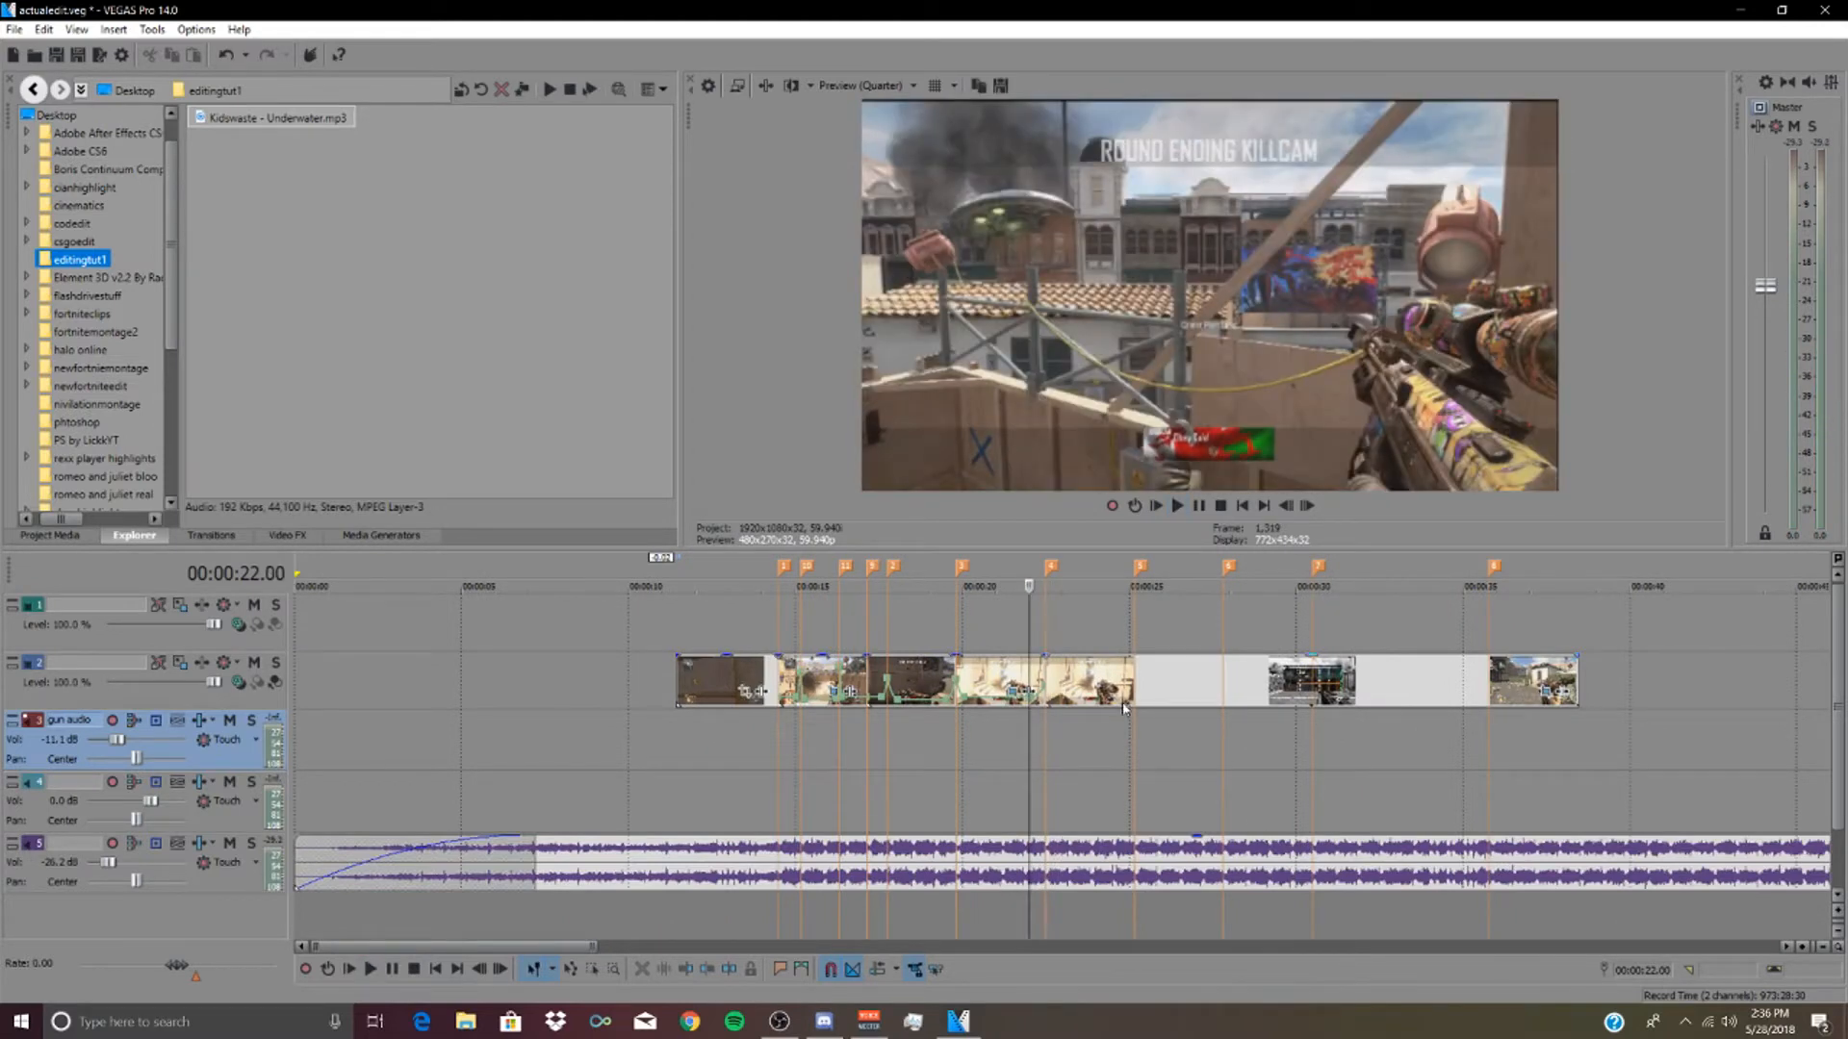
# - Examine the Pan/Crop position keyframes of the clip after marker 4
pyautogui.rightClick(1108, 683)
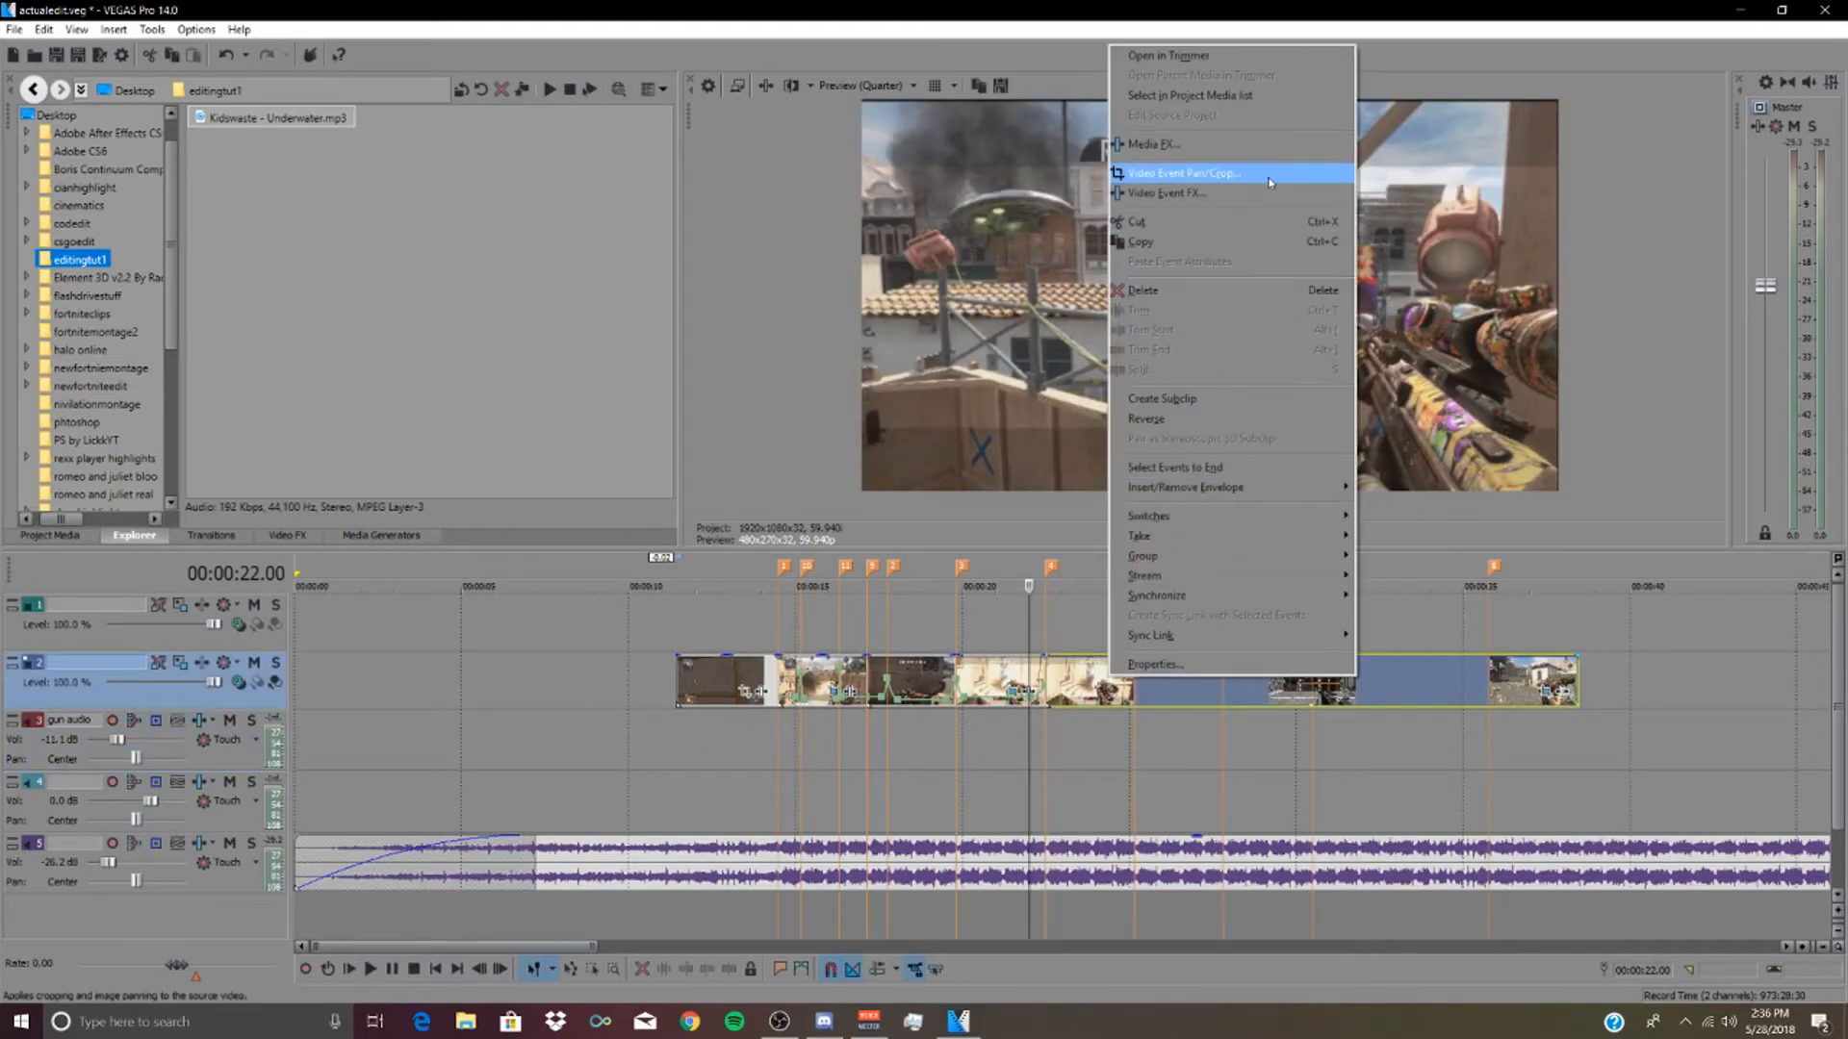
pyautogui.click(1188, 174)
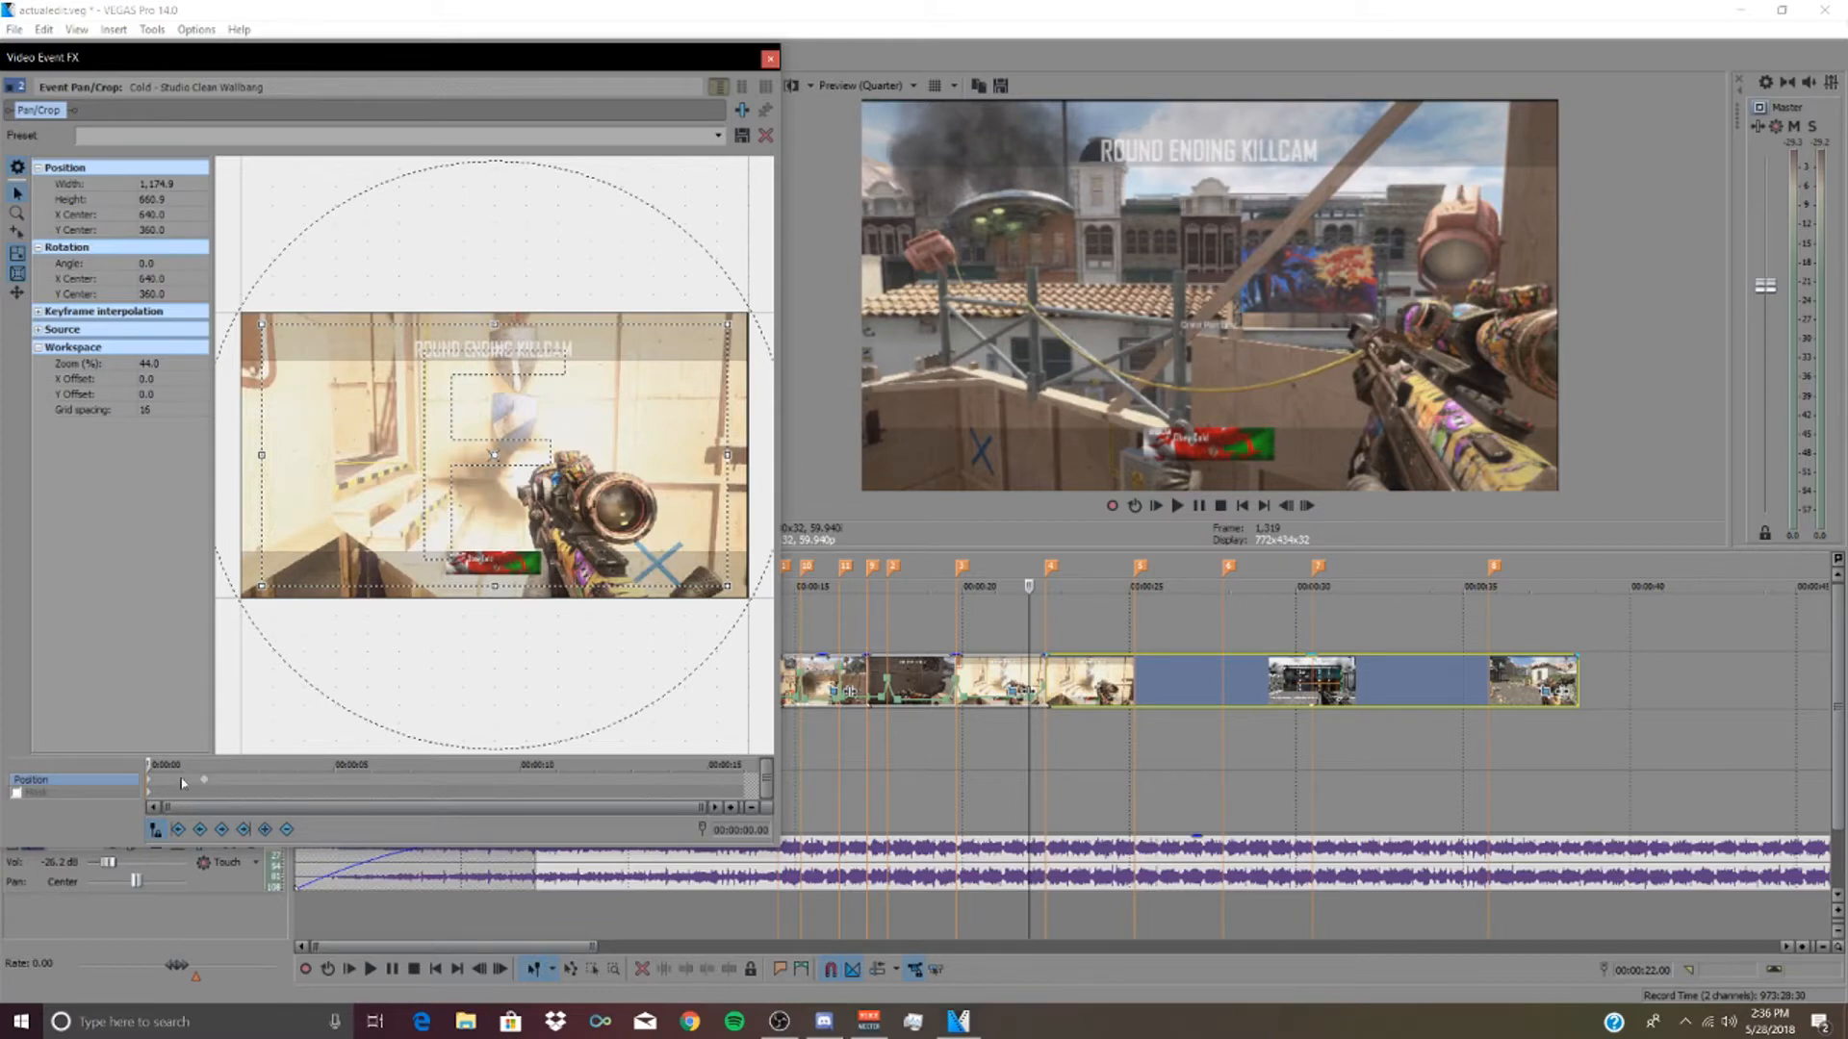
pyautogui.click(770, 58)
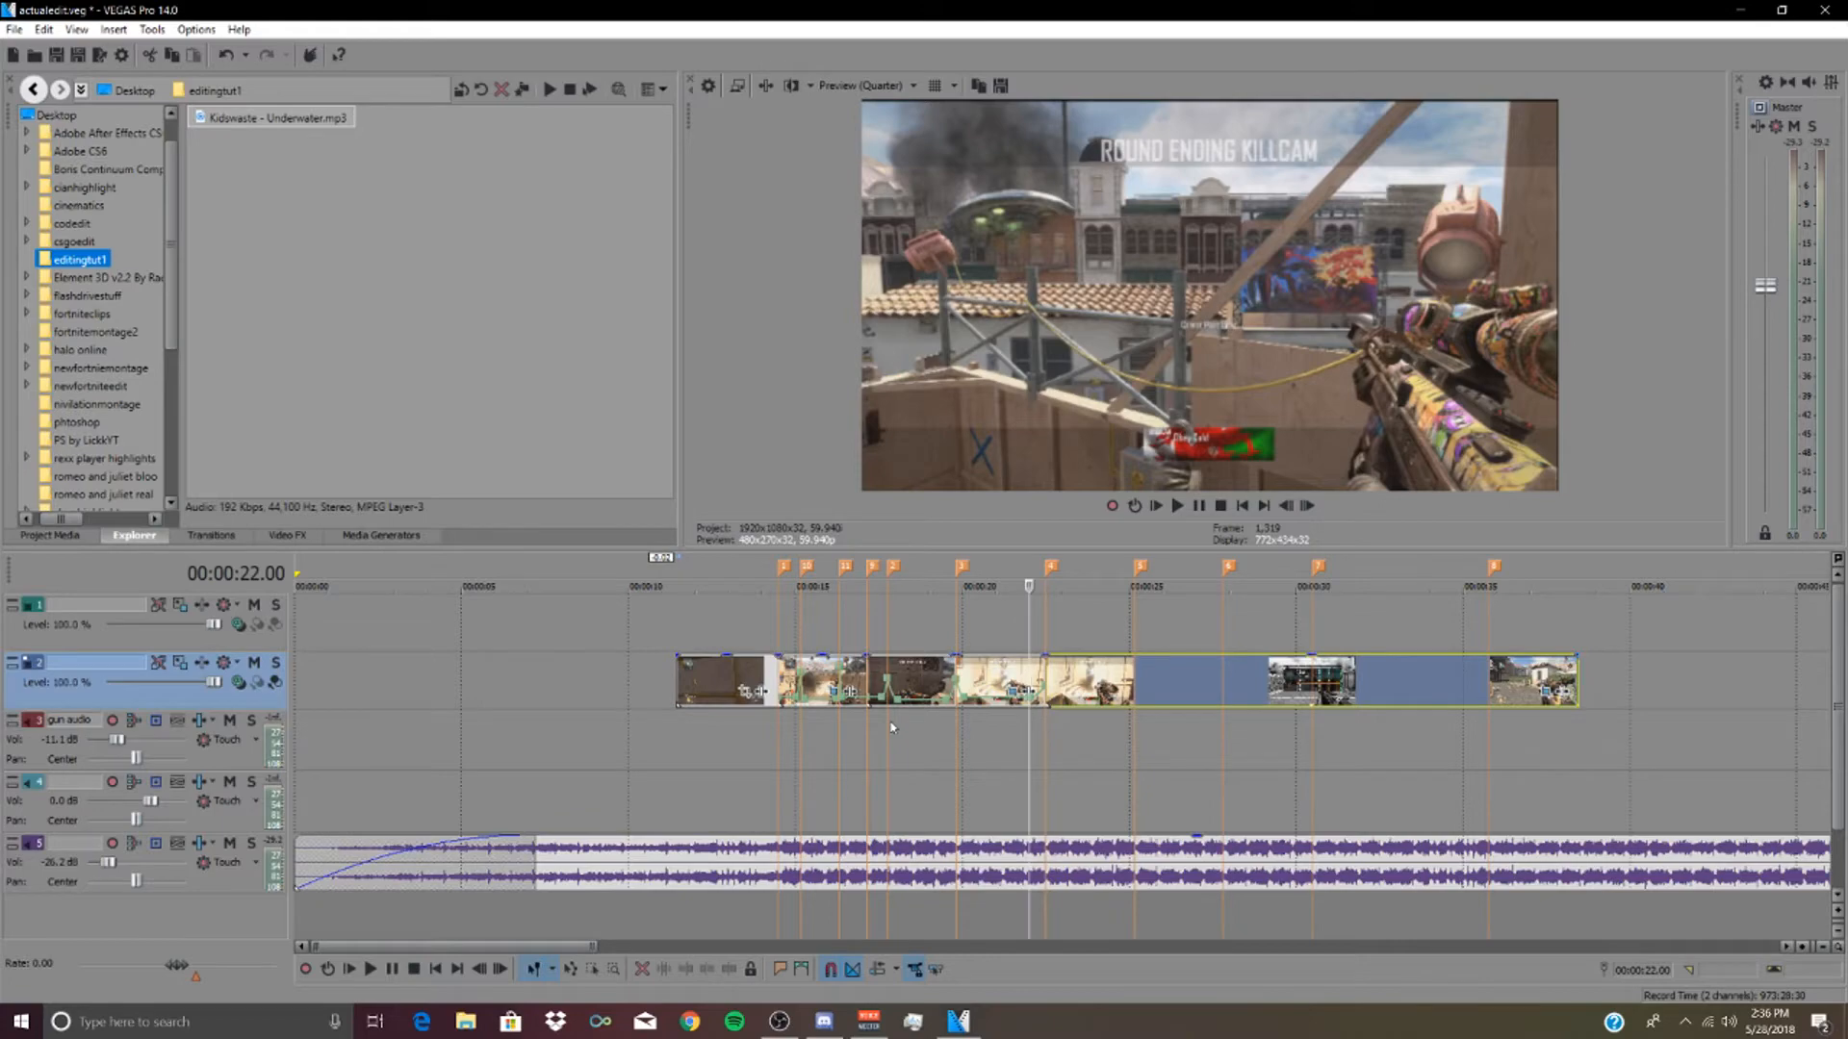
# - Place Blizzards DSR.wav from the sounds folder on the gun audio track, just after marker 1
pyautogui.click(781, 741)
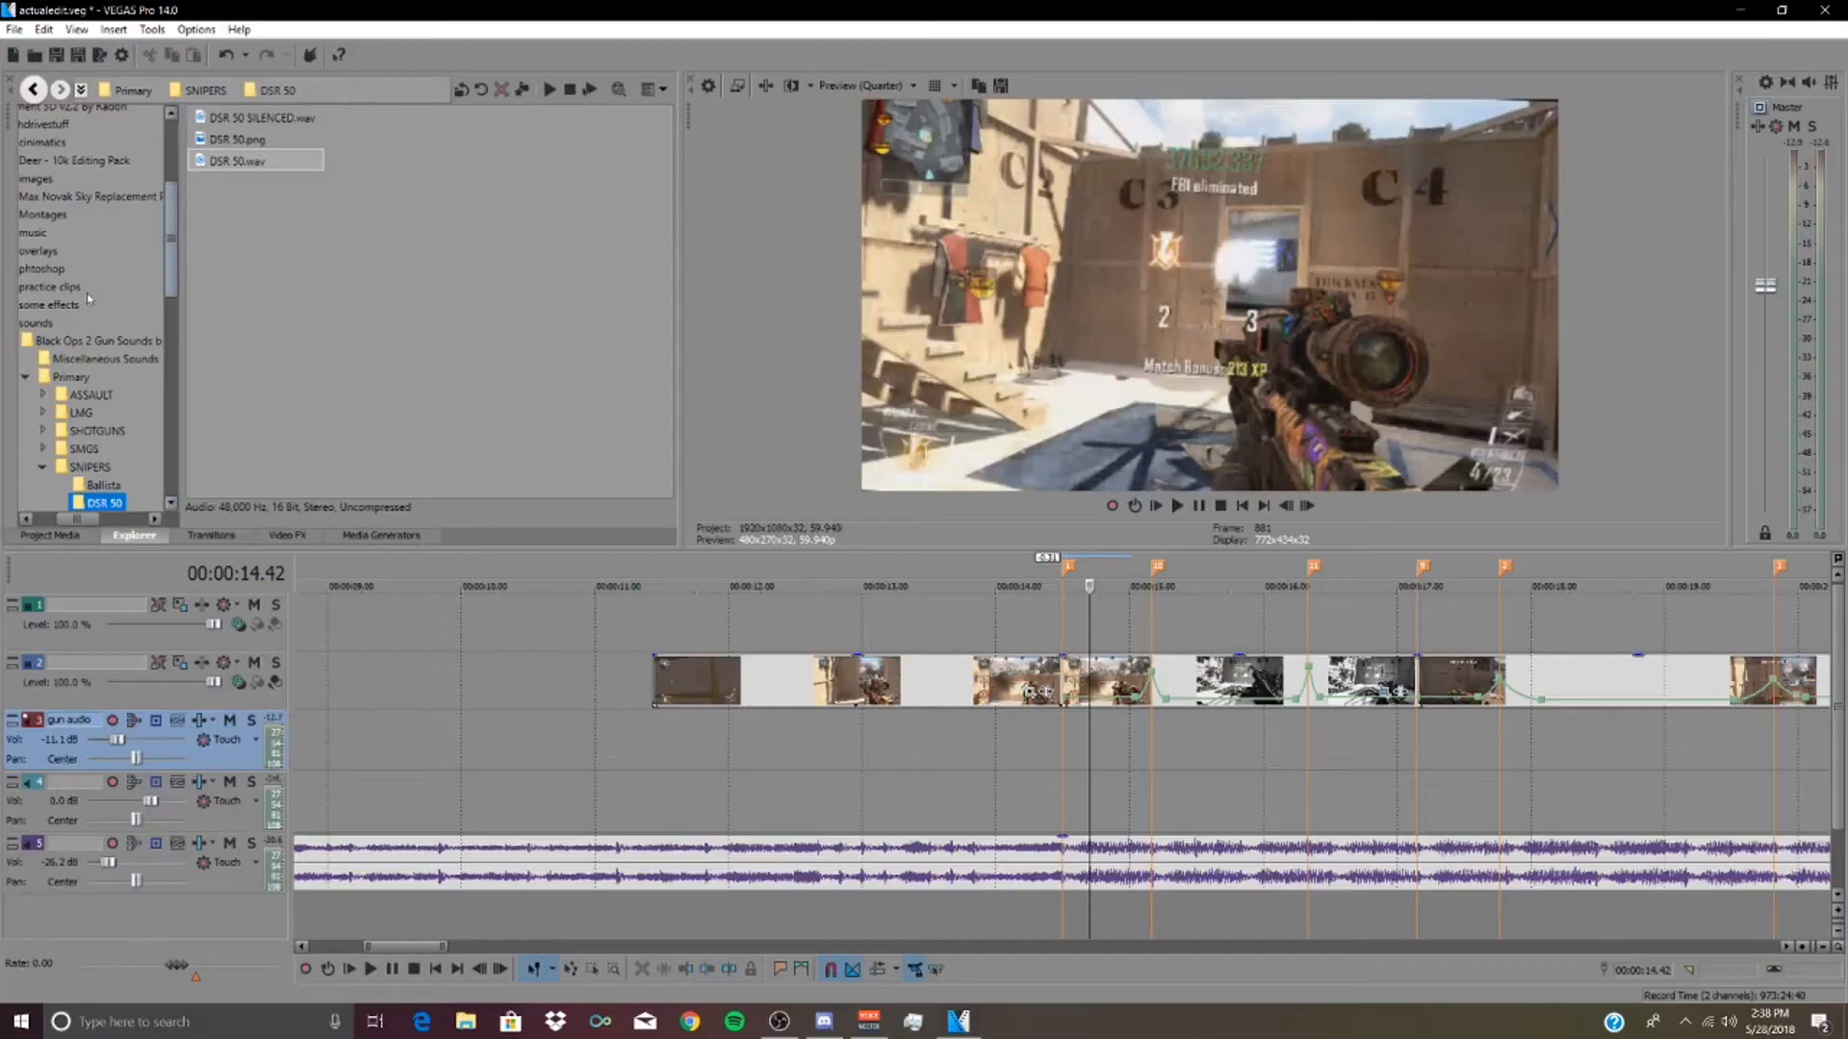
pyautogui.click(145, 94)
pyautogui.click(144, 94)
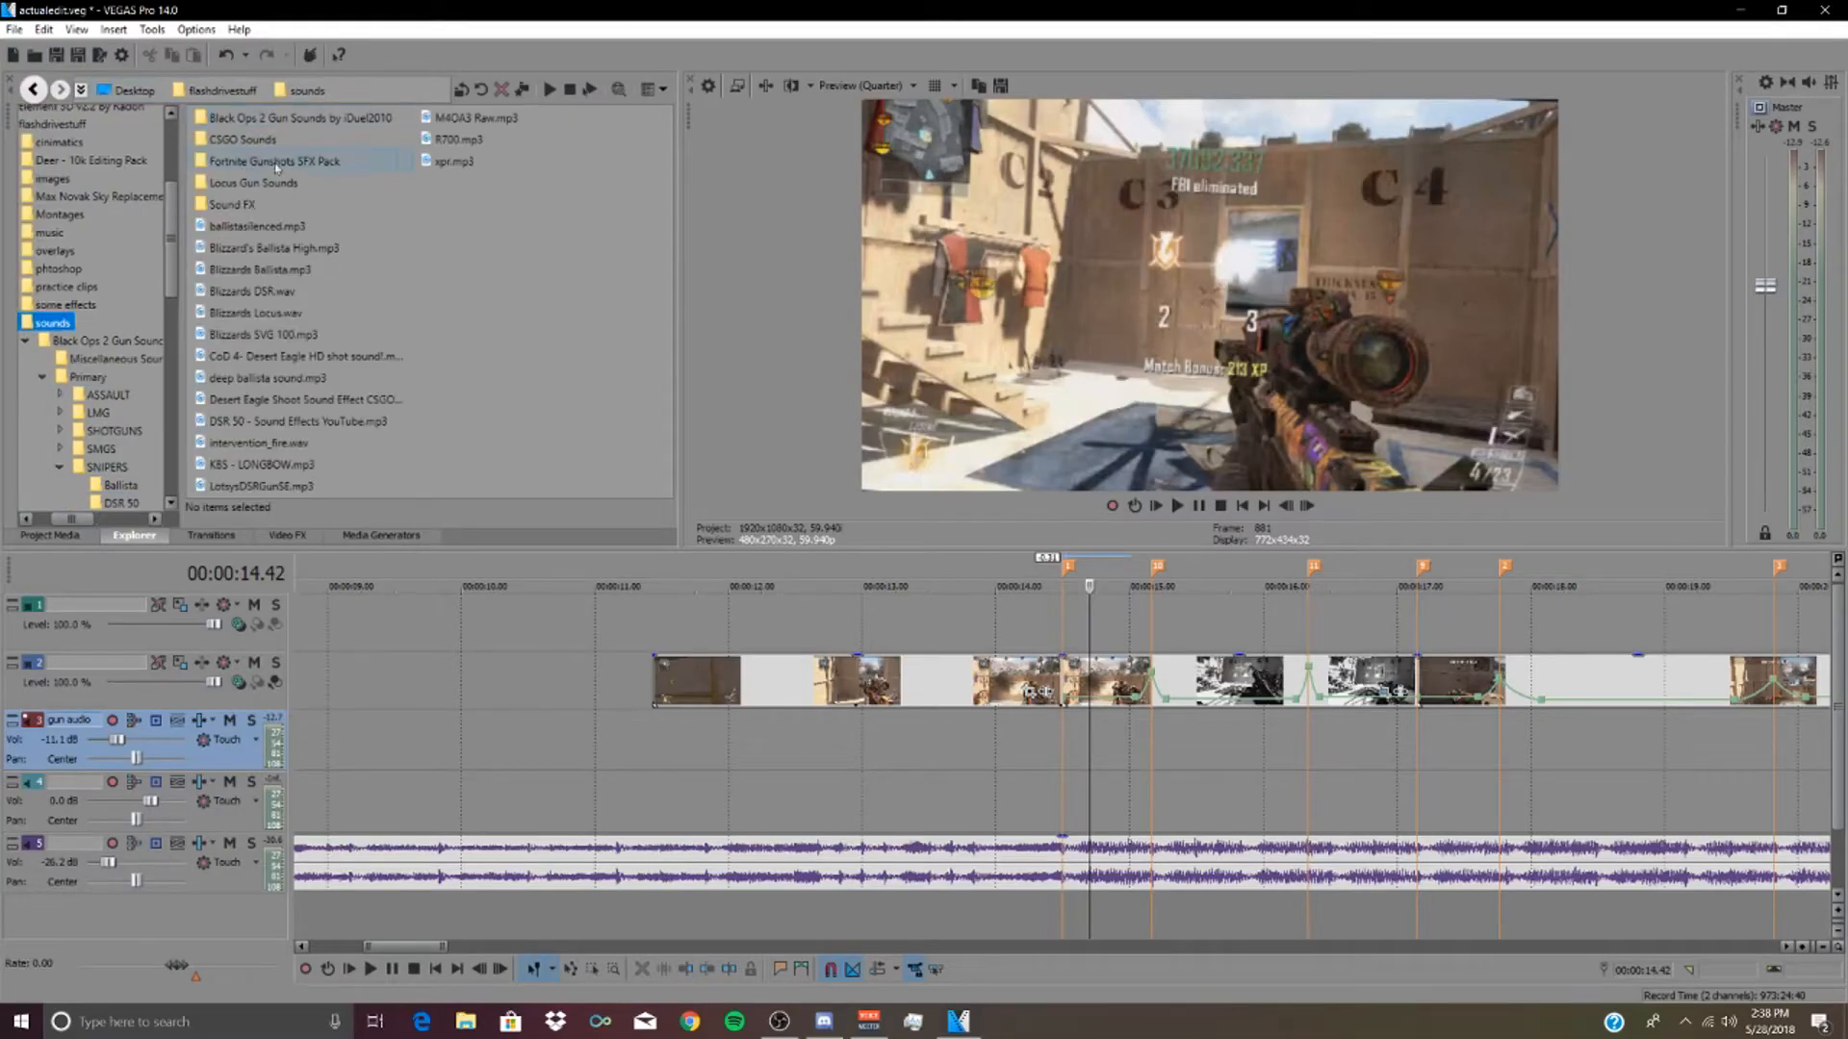
pyautogui.moveTo(998, 491); pyautogui.dragTo(1080, 710)
pyautogui.click(1133, 760)
# - Trim the gunshot's silent start and its tail, align its start with marker 1, and play it to check the sync
pyautogui.press('space')
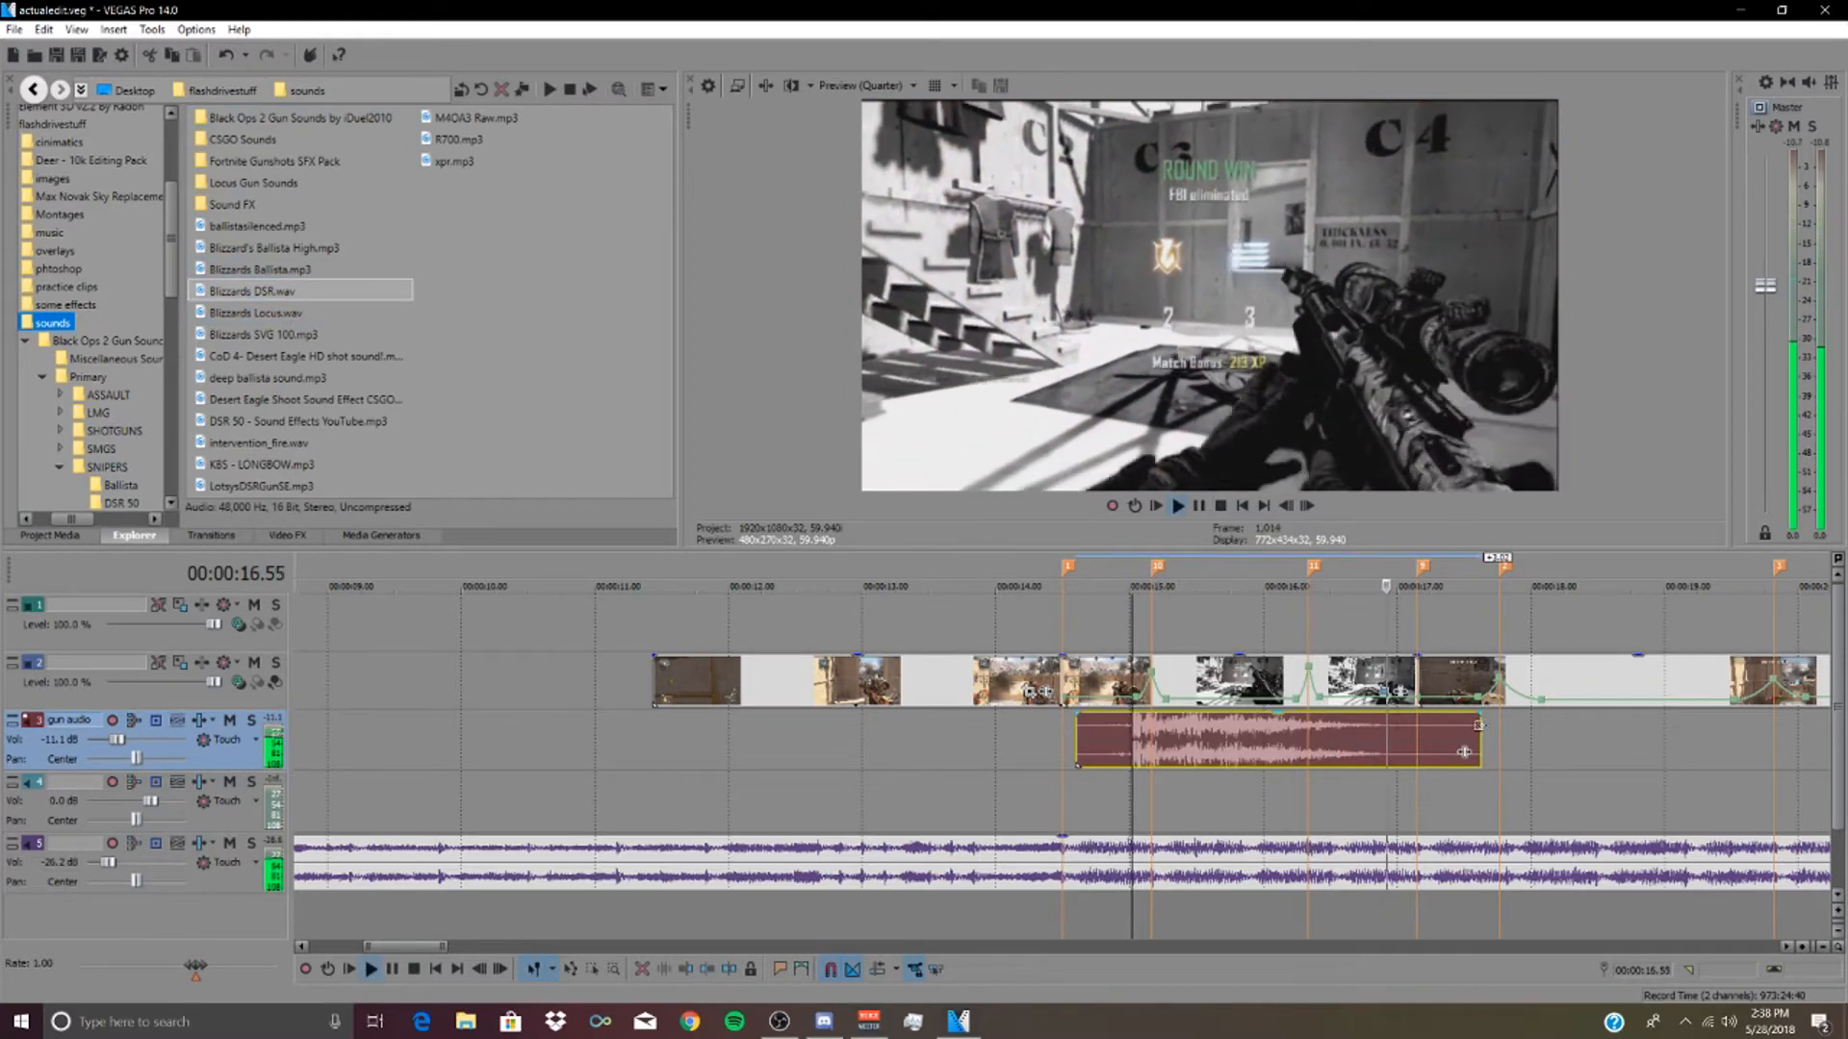
pyautogui.press('space')
pyautogui.moveTo(1479, 729); pyautogui.dragTo(1395, 728)
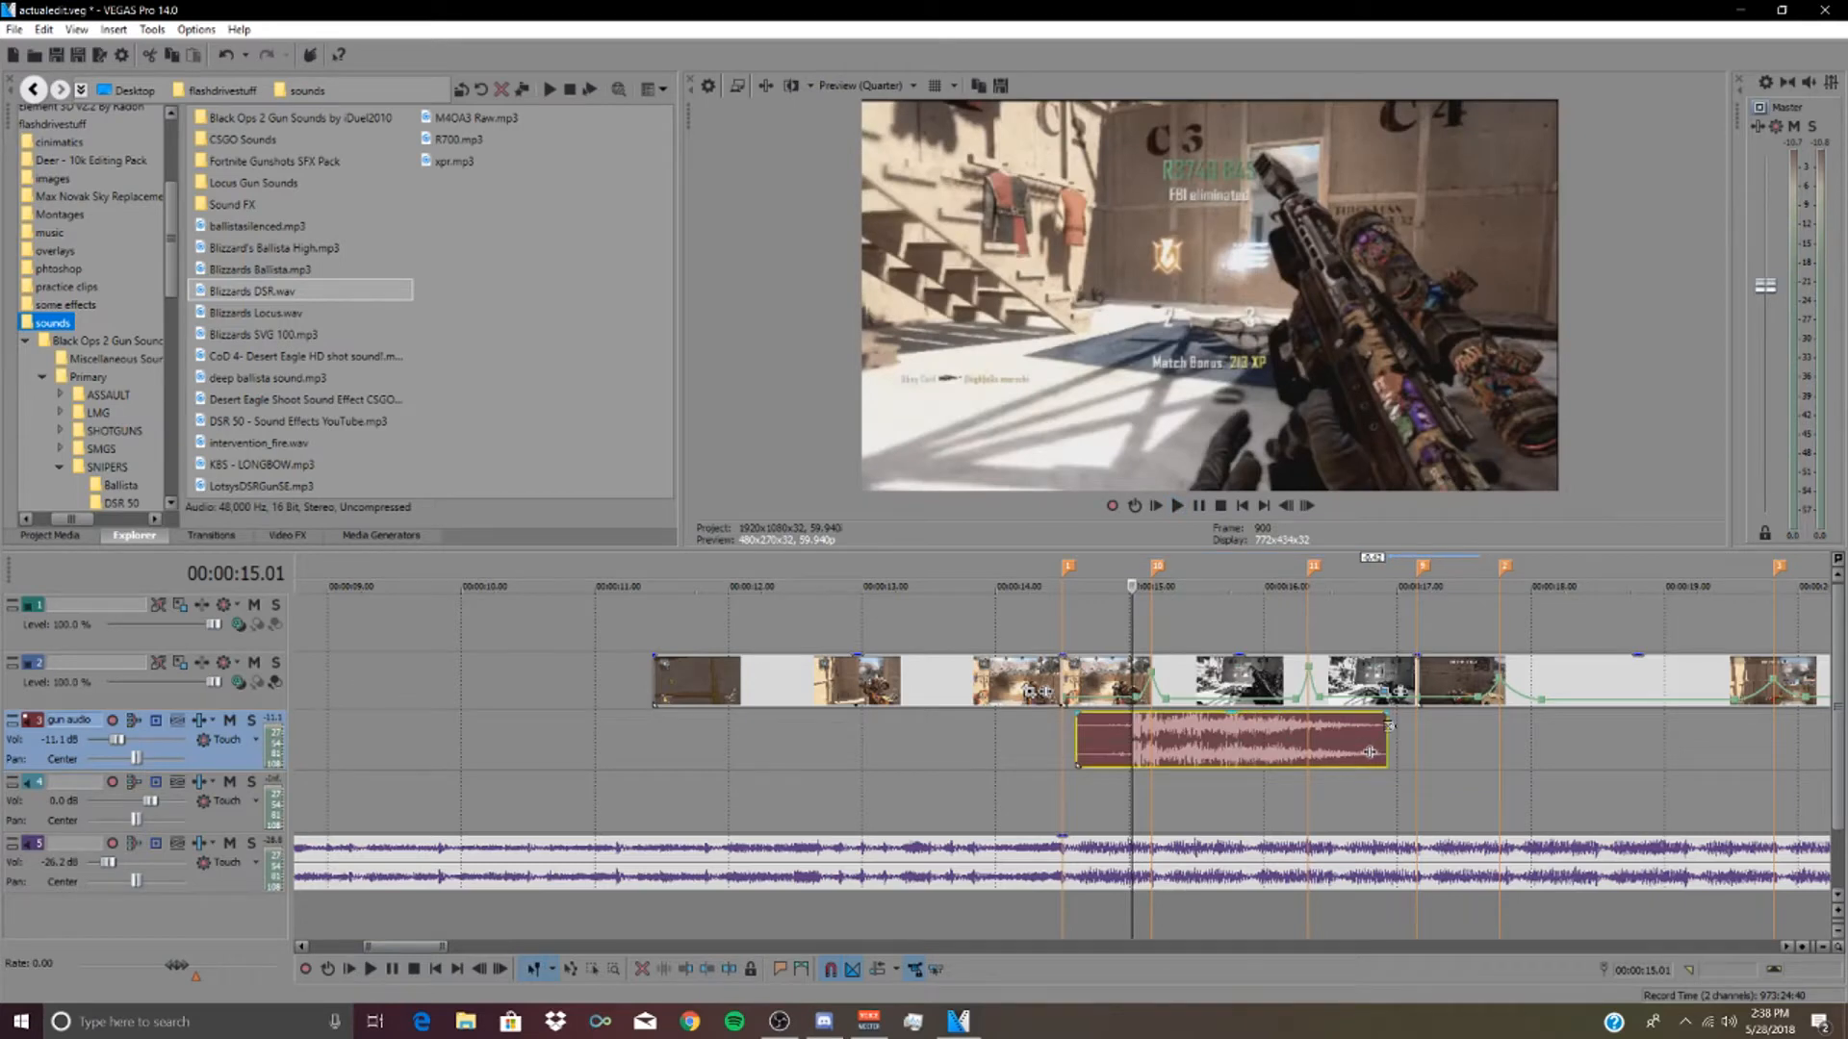
pyautogui.moveTo(1081, 731); pyautogui.dragTo(1150, 739)
pyautogui.press('space')
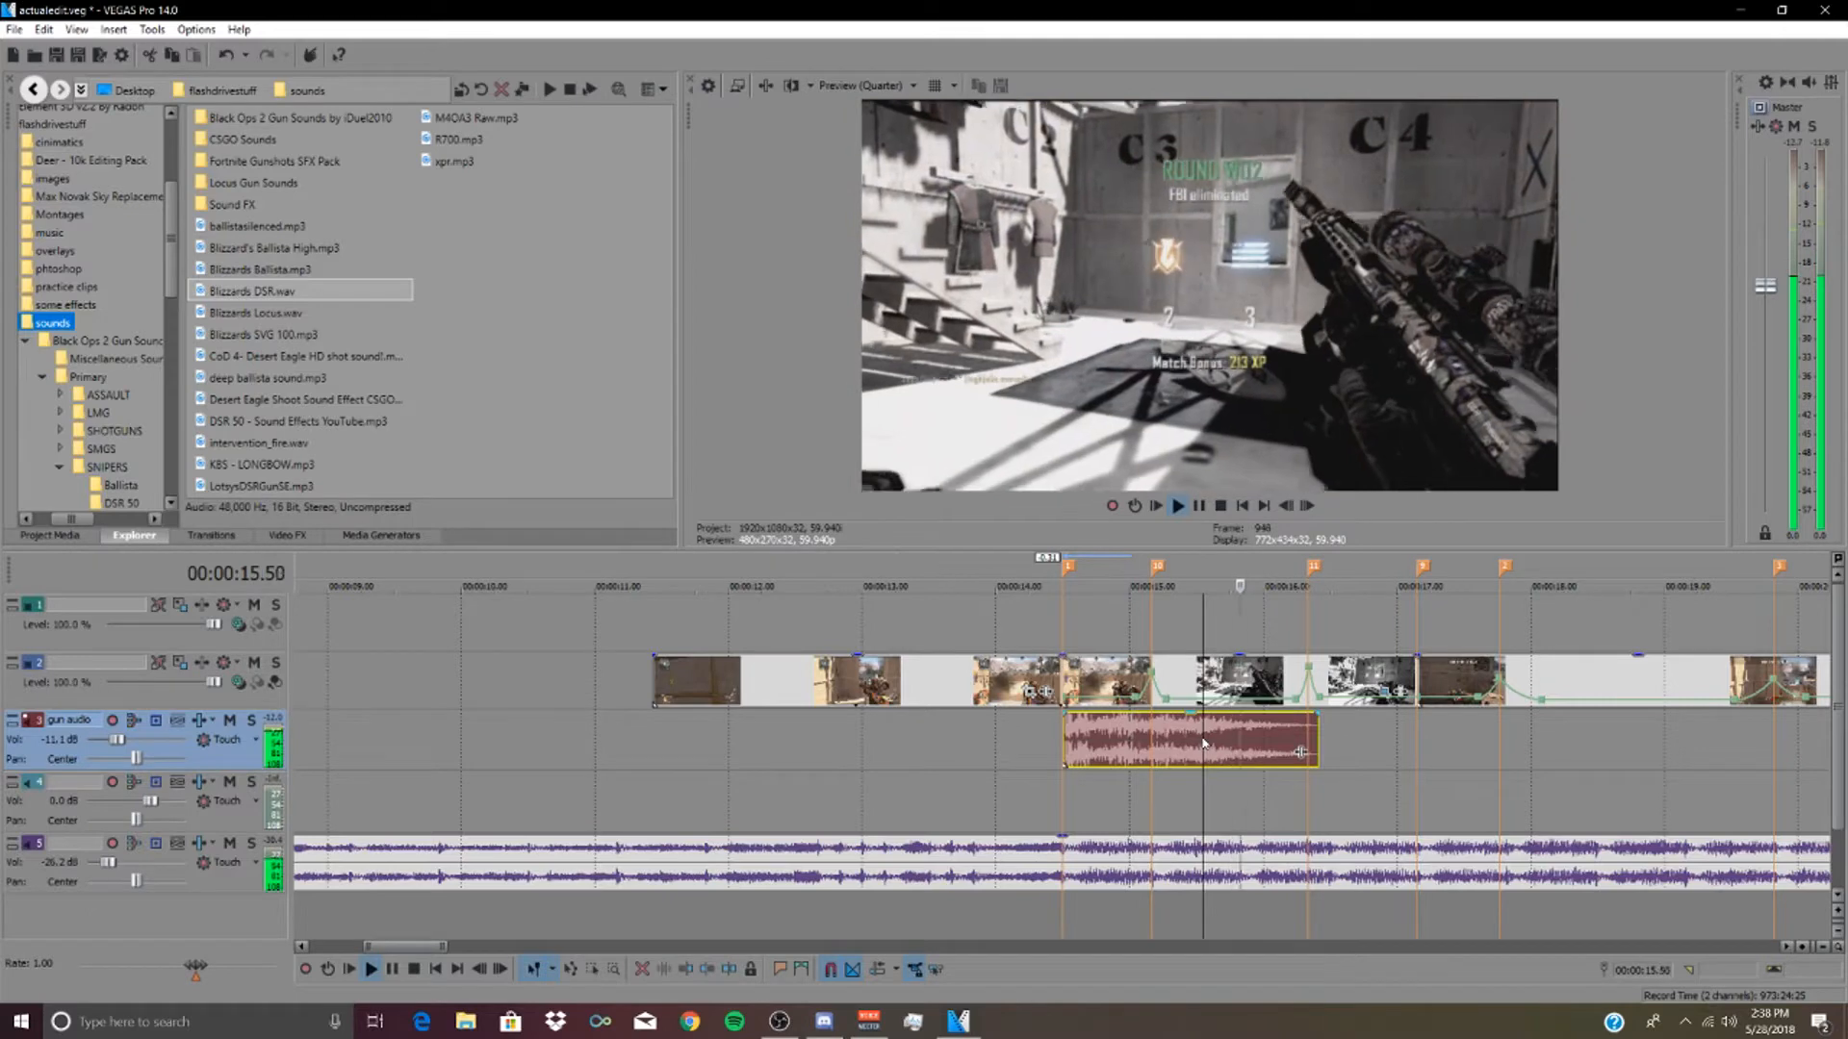
pyautogui.press('space')
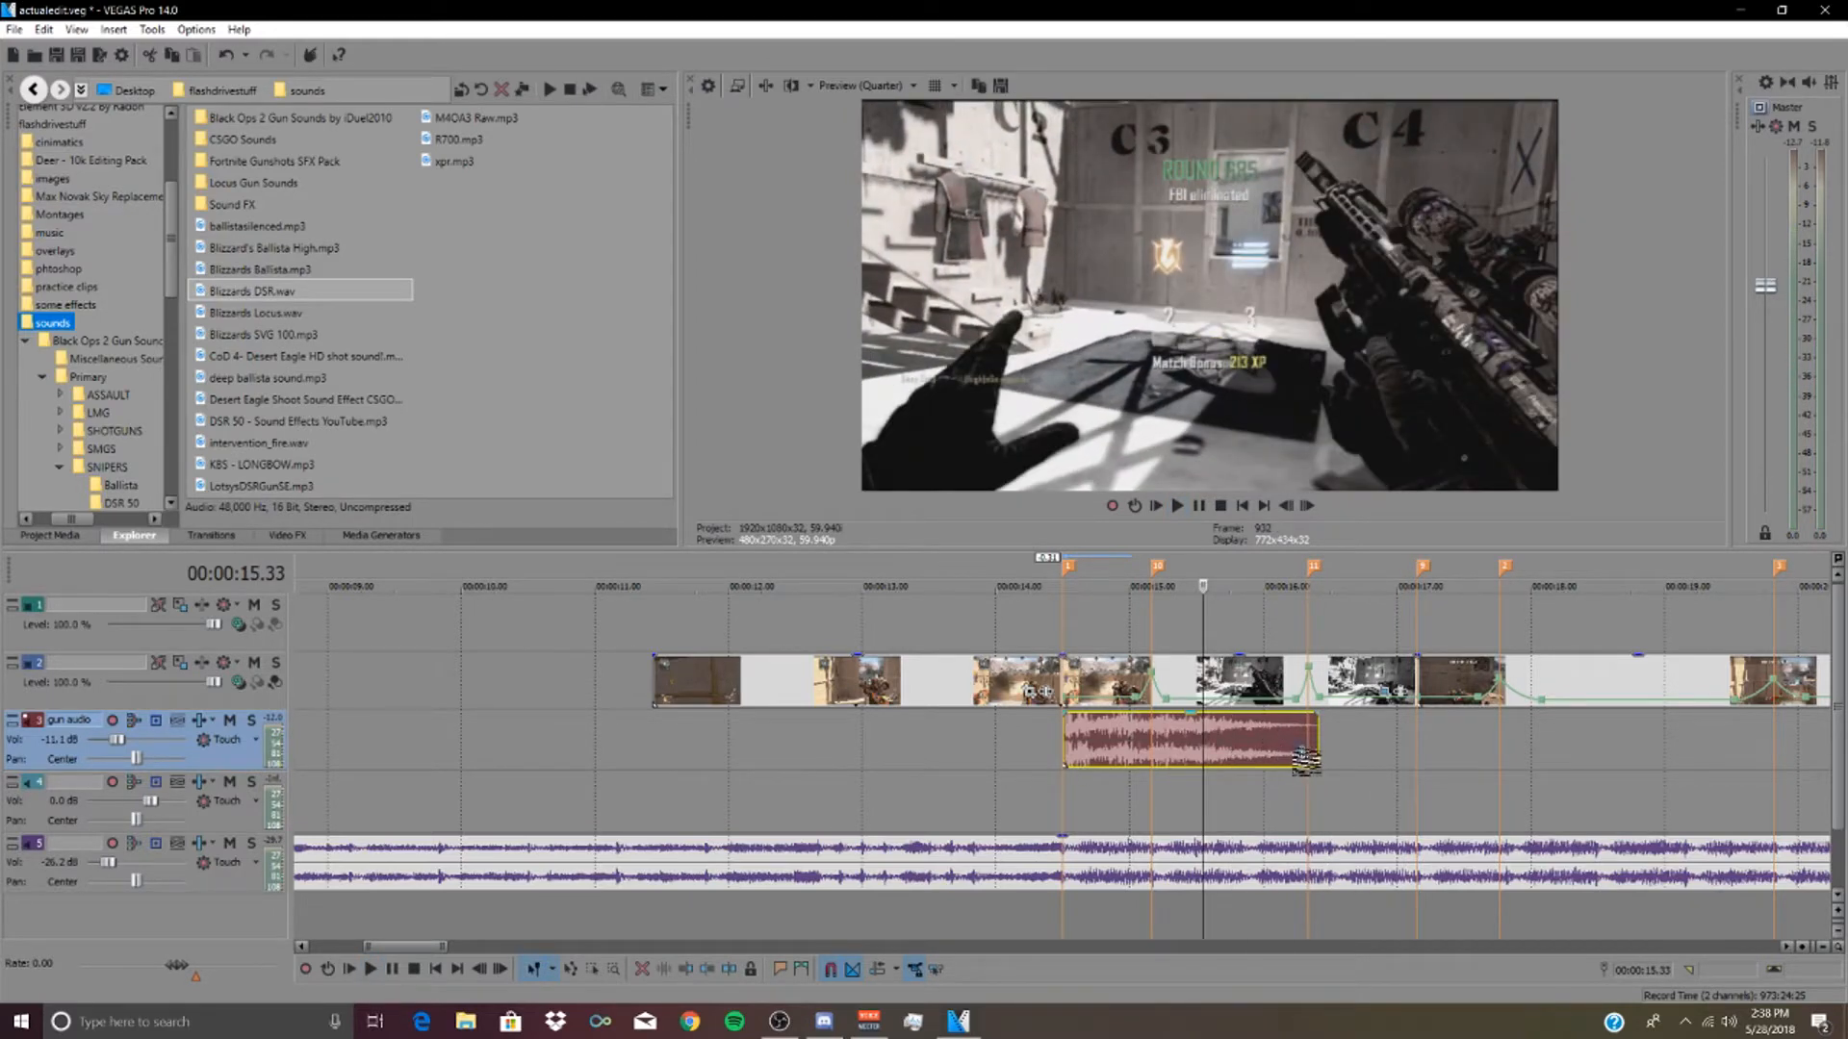
# - Add a Track EQ effect with the Muffle preset to the Blizzards DSR gunshot event
pyautogui.click(1305, 760)
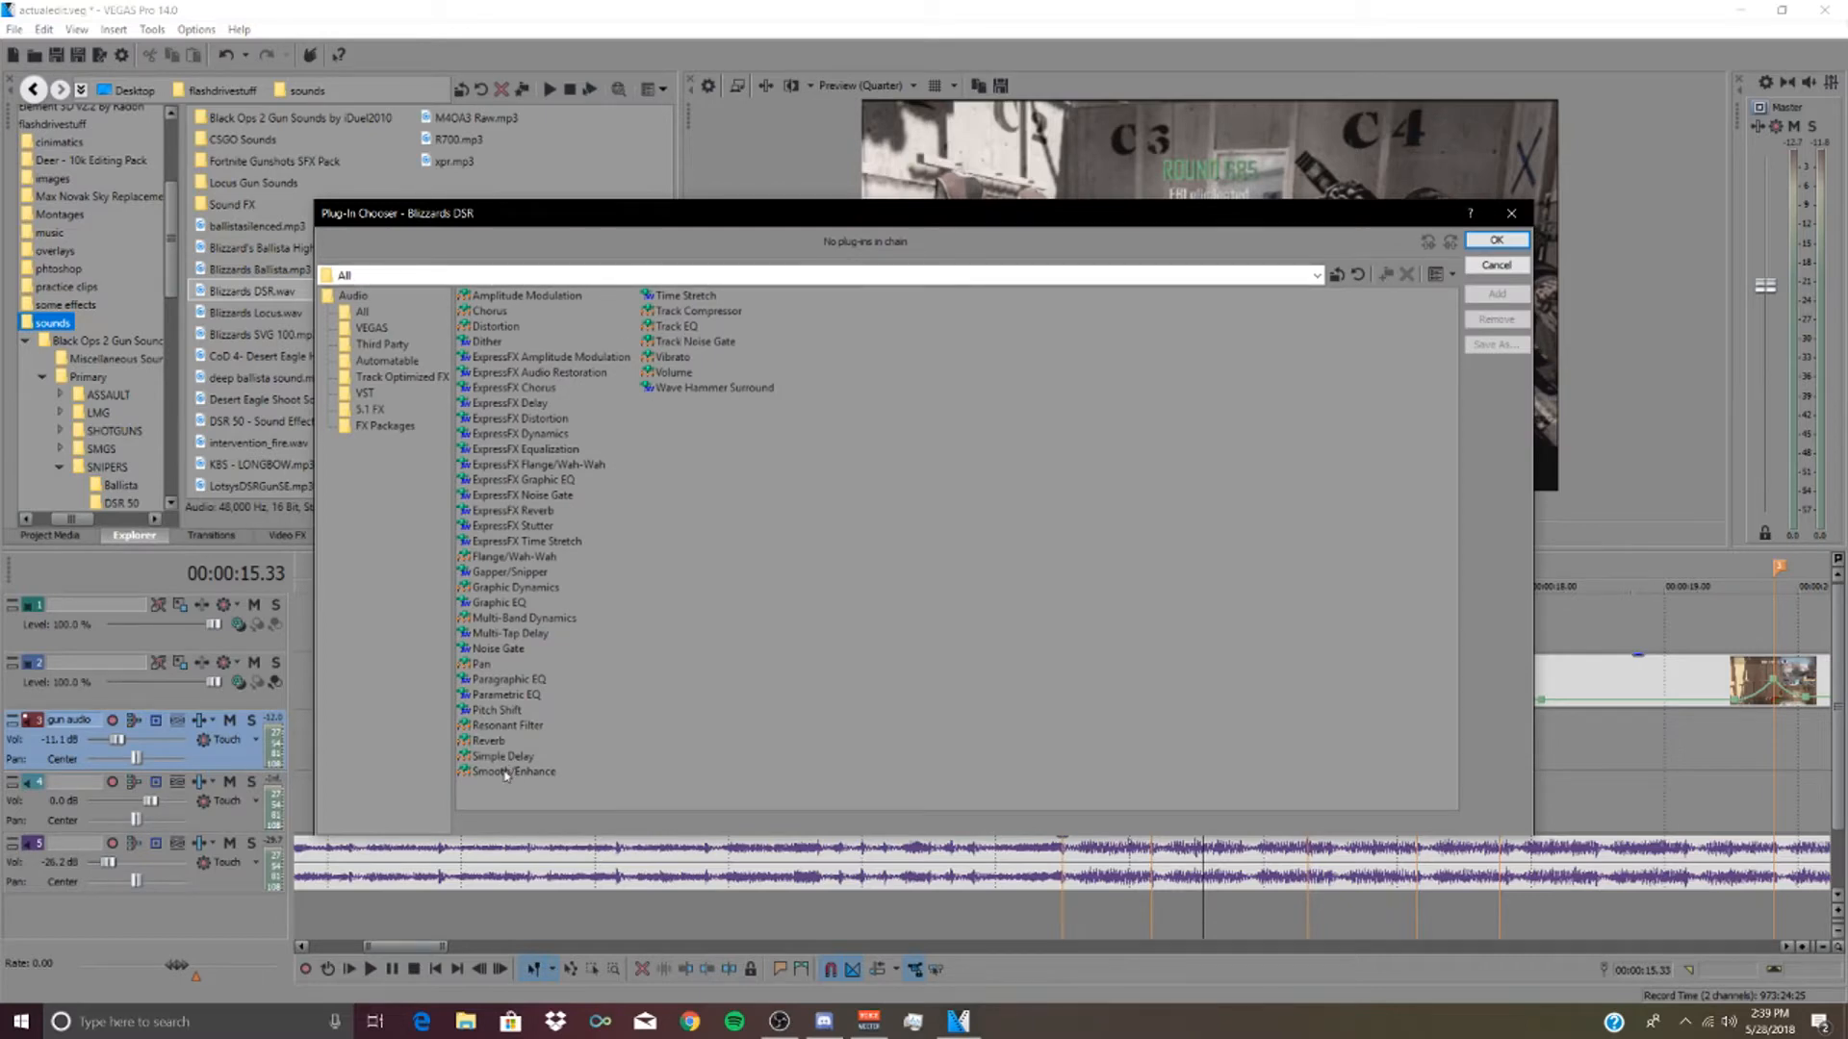
pyautogui.click(677, 326)
pyautogui.click(1515, 296)
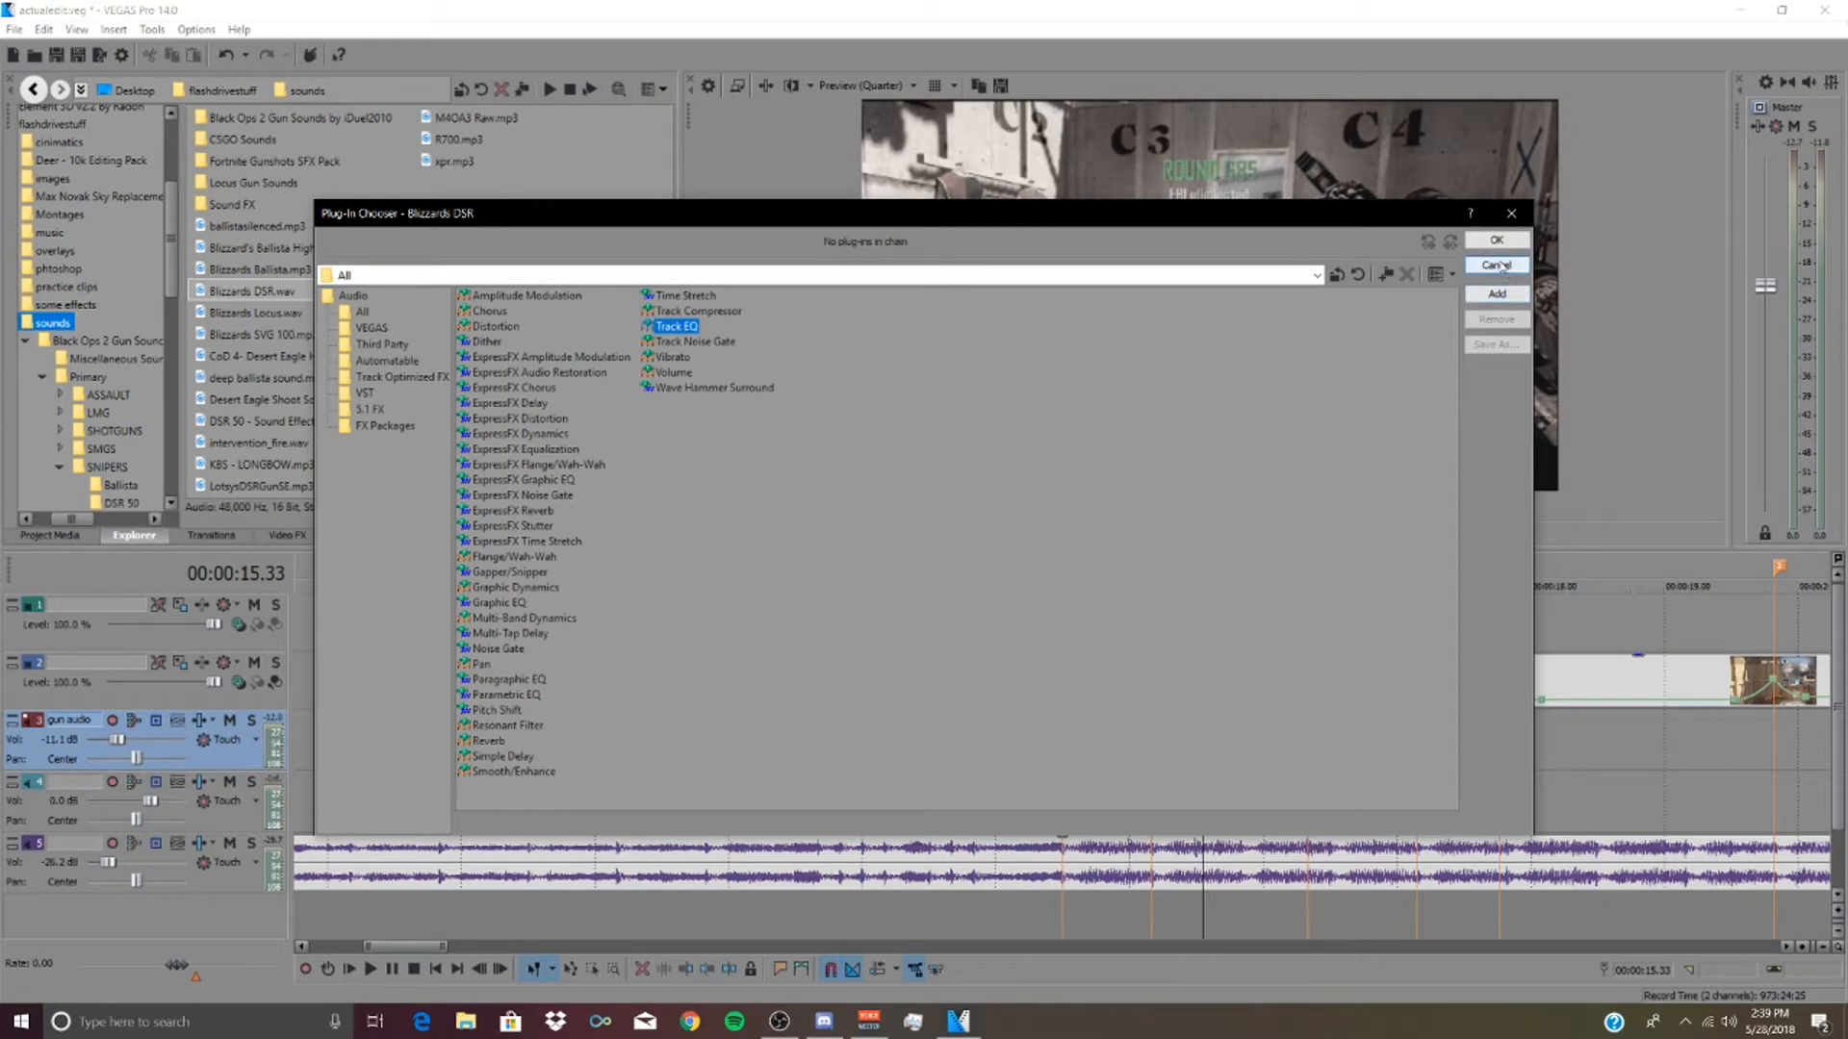
pyautogui.click(1495, 242)
pyautogui.click(366, 180)
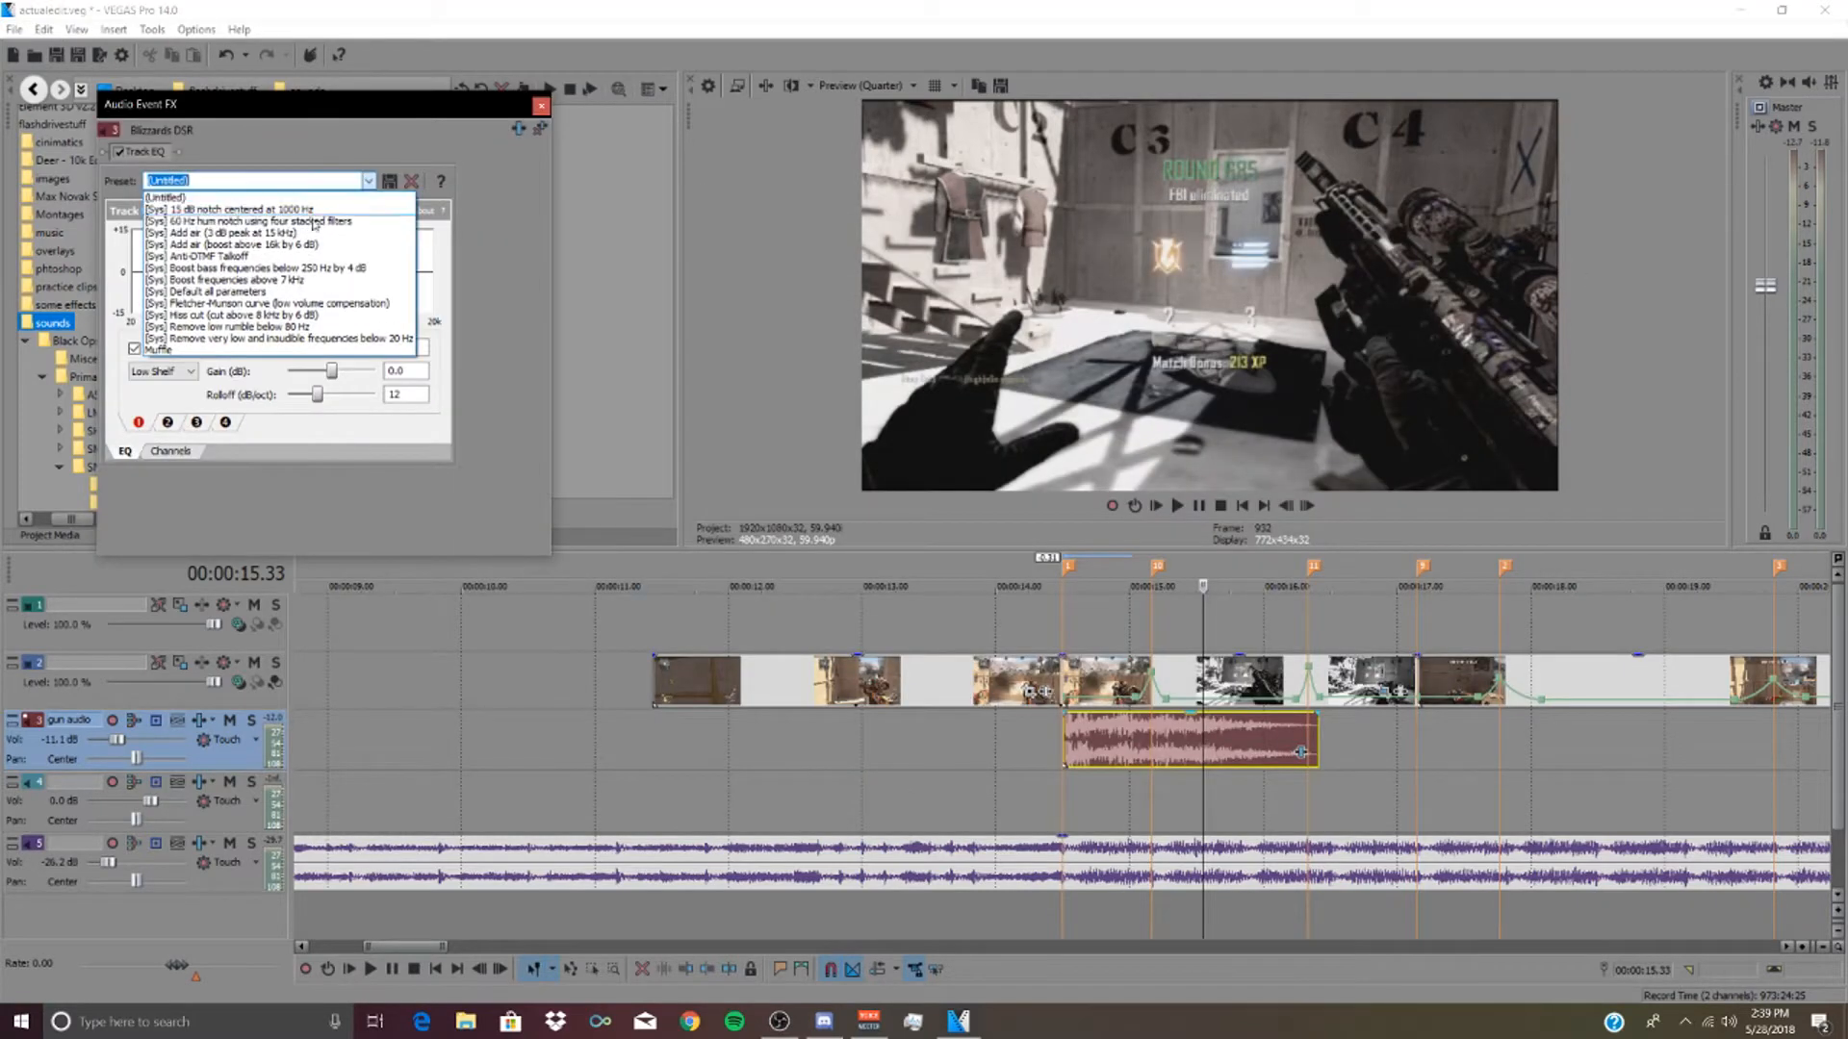
pyautogui.click(200, 350)
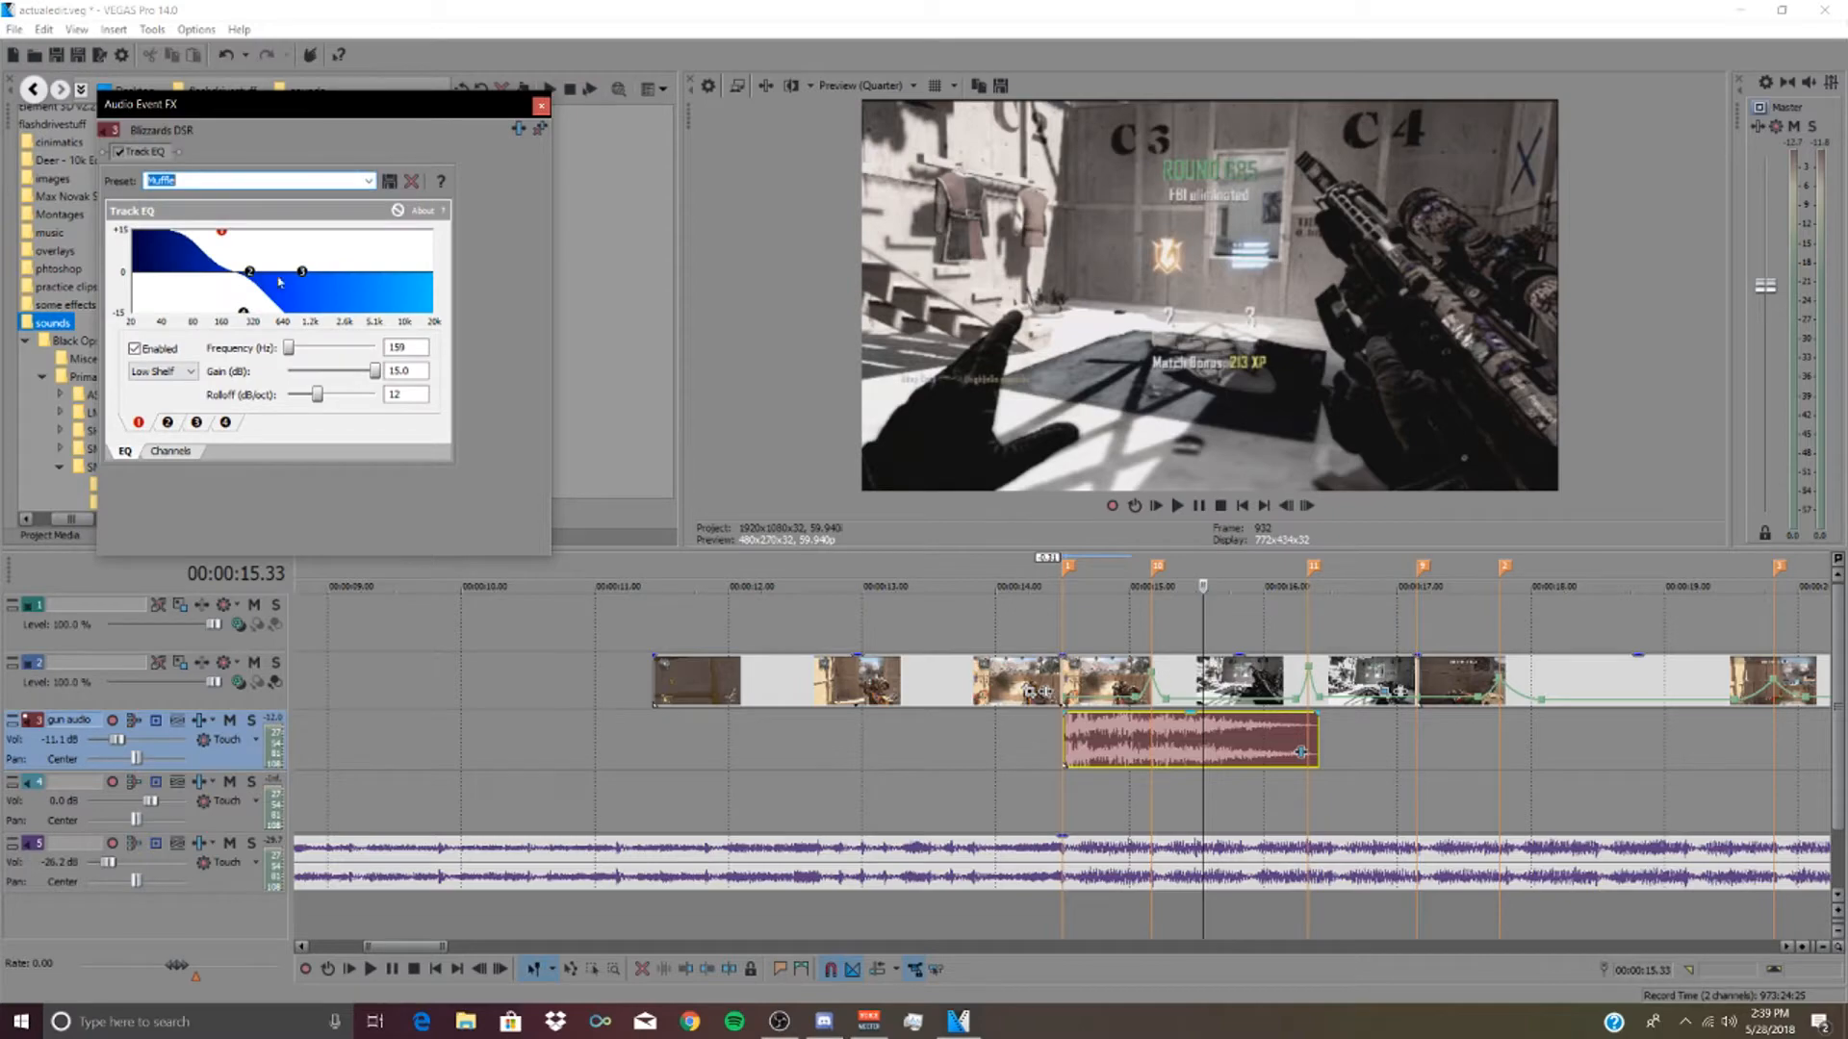
# - Play the gunshot from 00:00:14.23 to check the Muffle EQ, and reopen its event effects
pyautogui.click(1026, 715)
pyautogui.press('space')
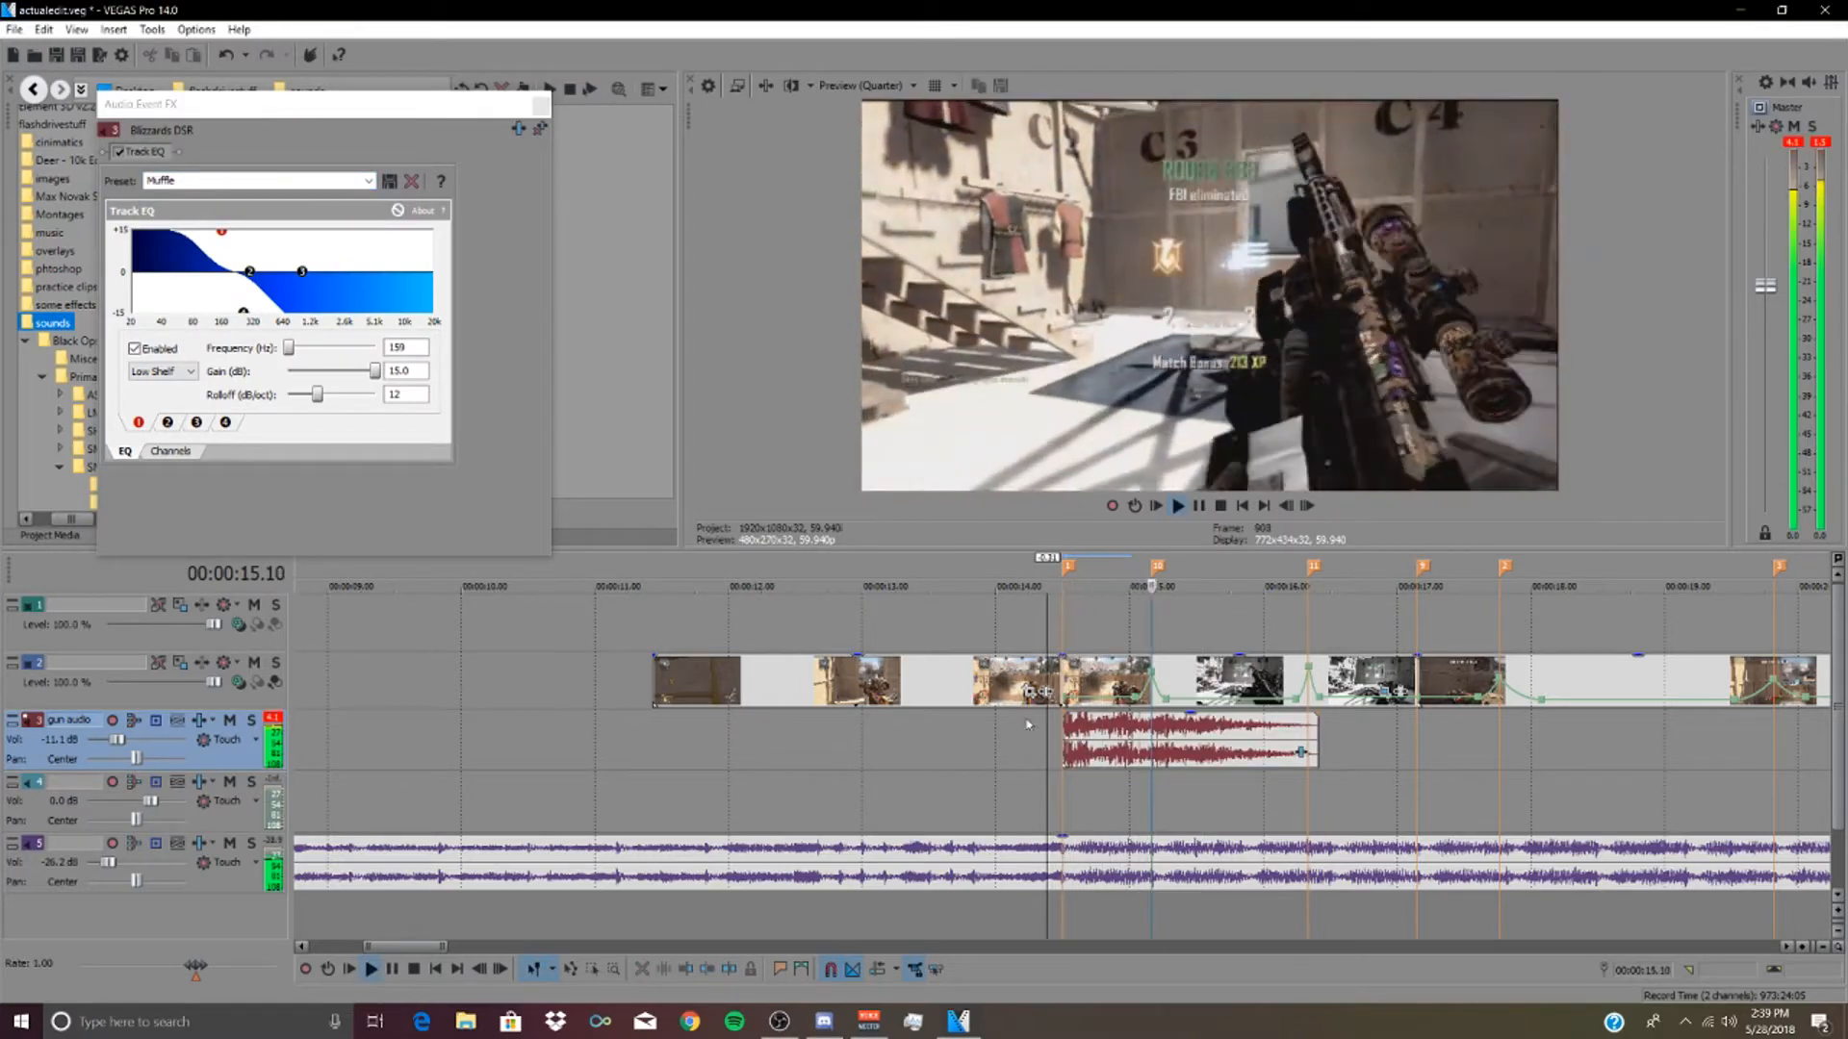
pyautogui.press('space')
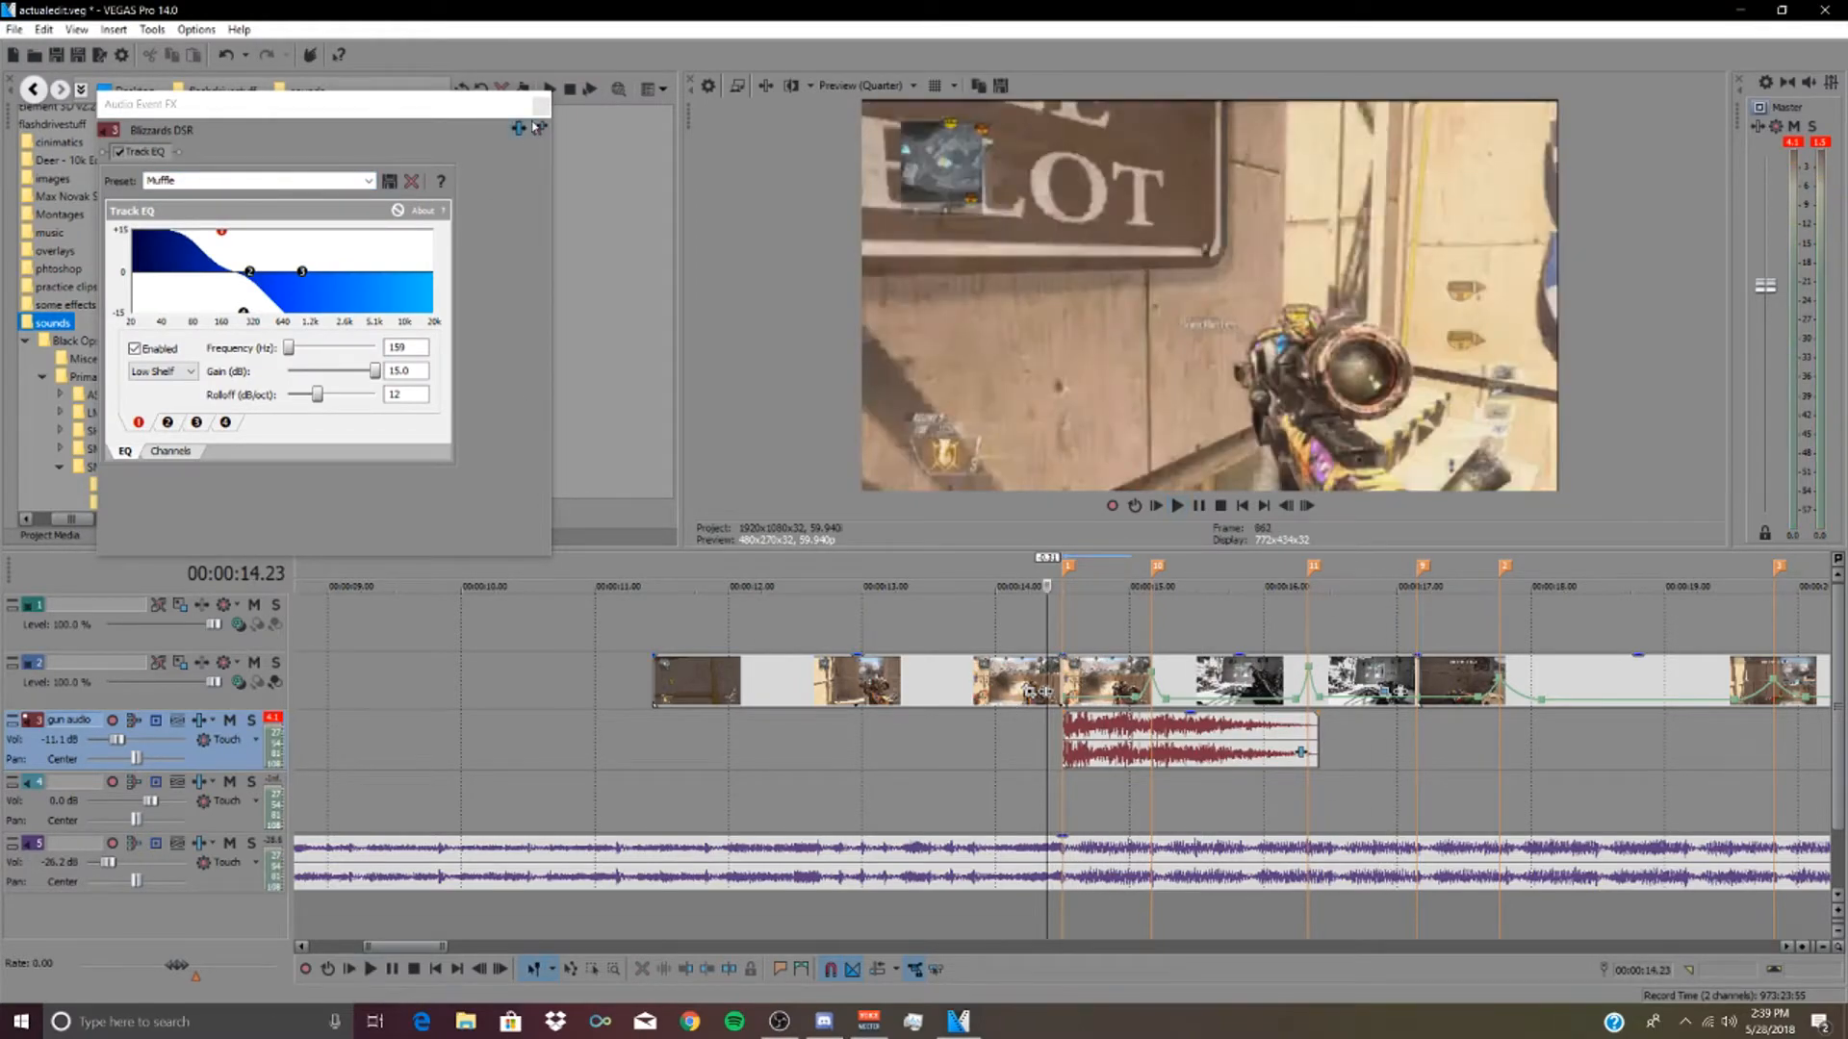
pyautogui.click(541, 105)
pyautogui.click(1301, 751)
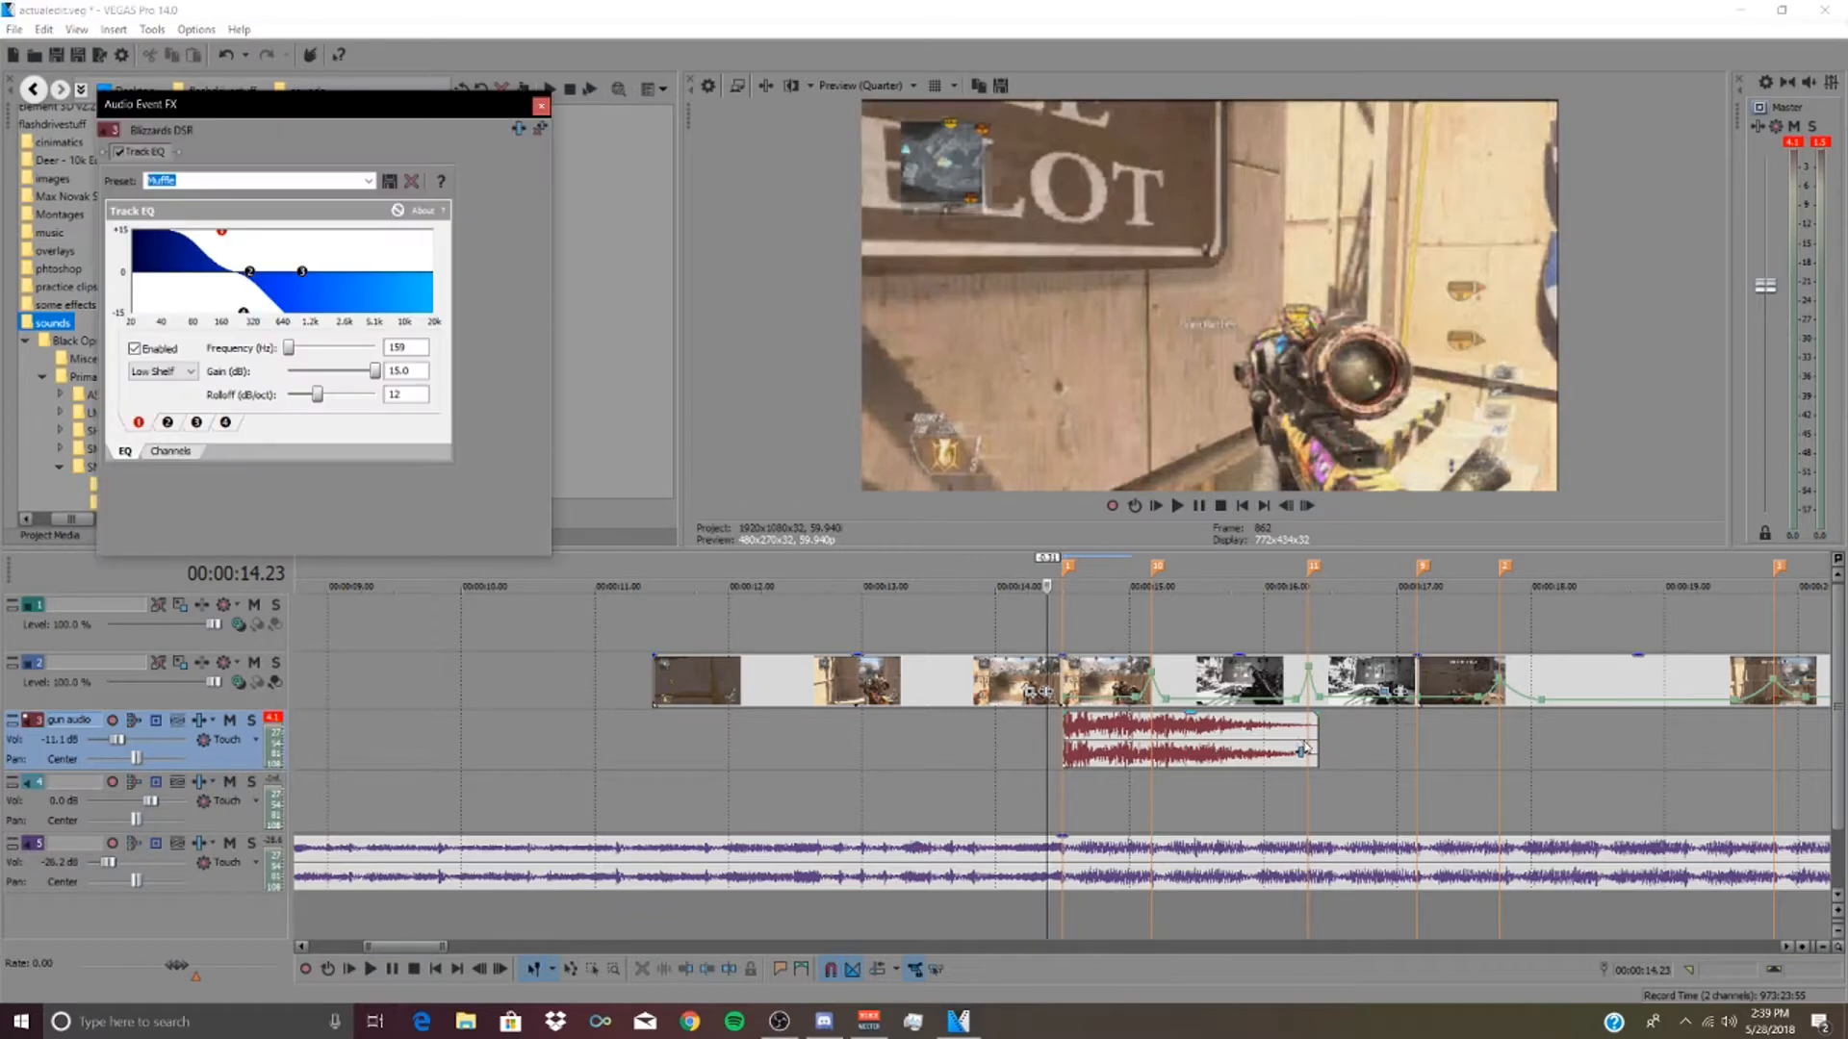
pyautogui.click(518, 128)
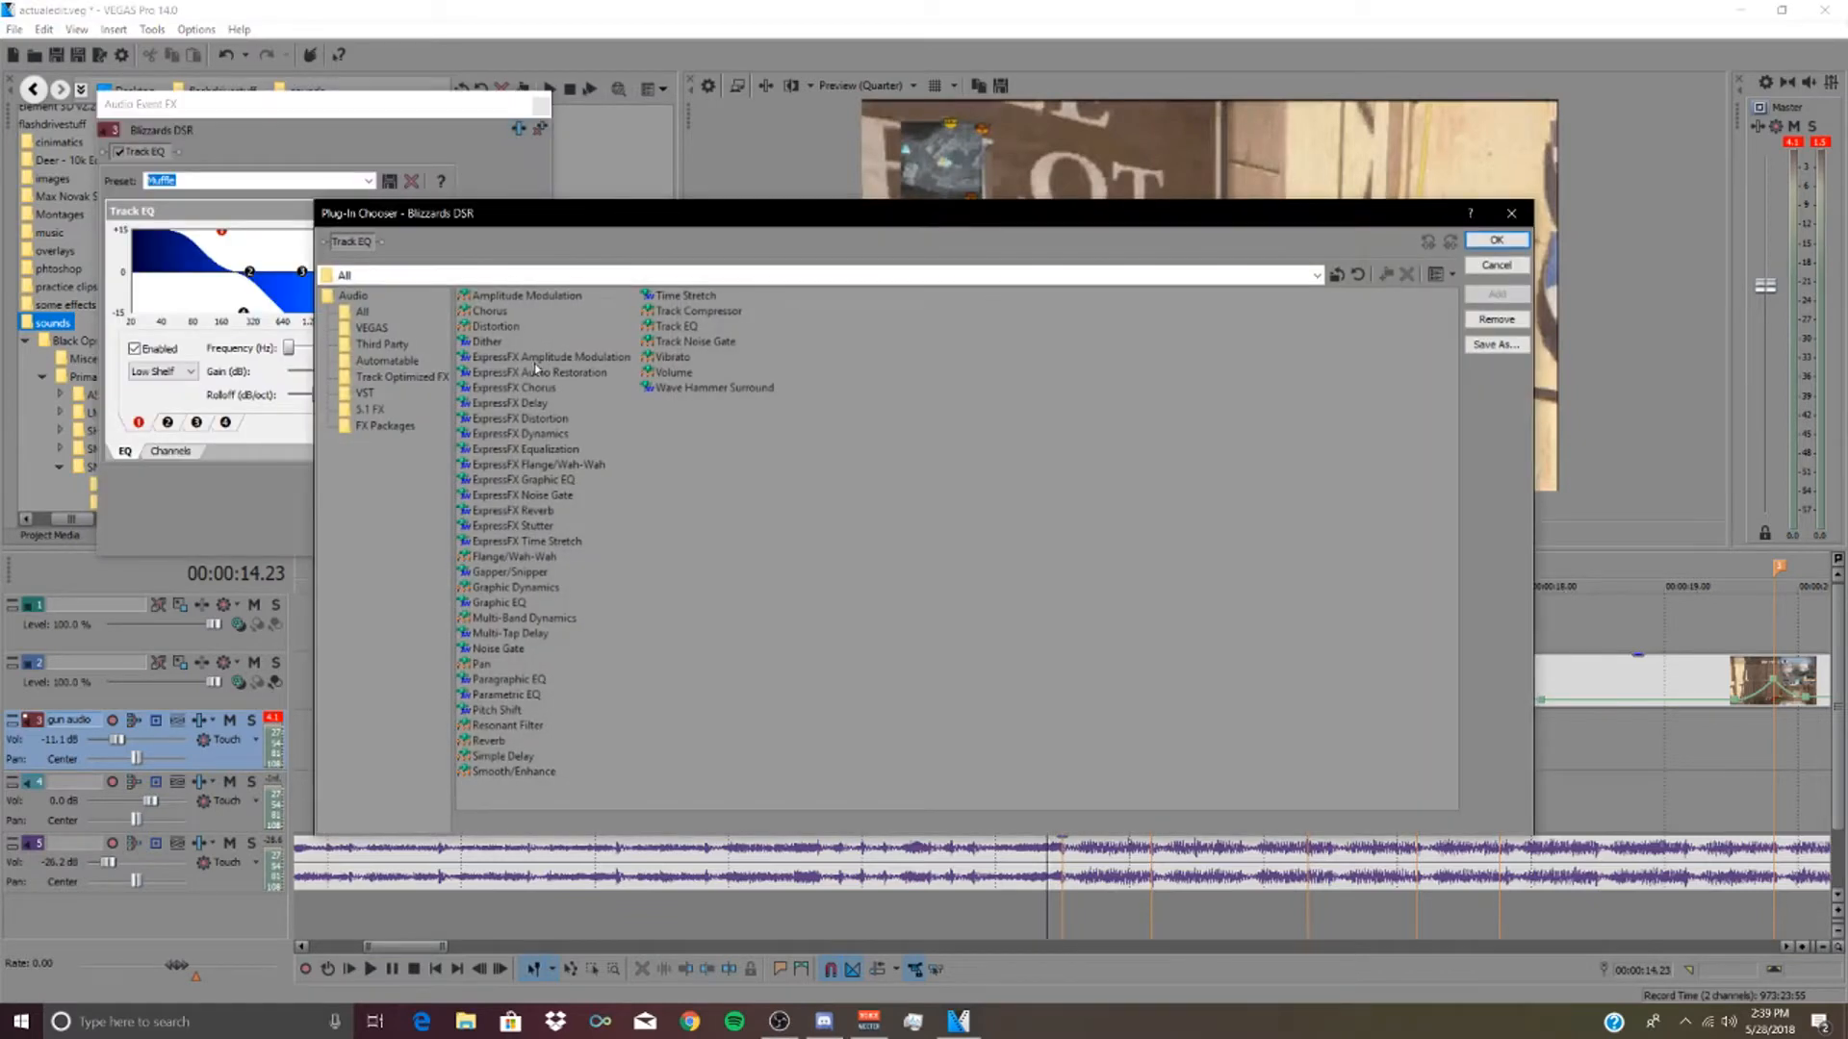
pyautogui.click(514, 297)
pyautogui.click(1477, 265)
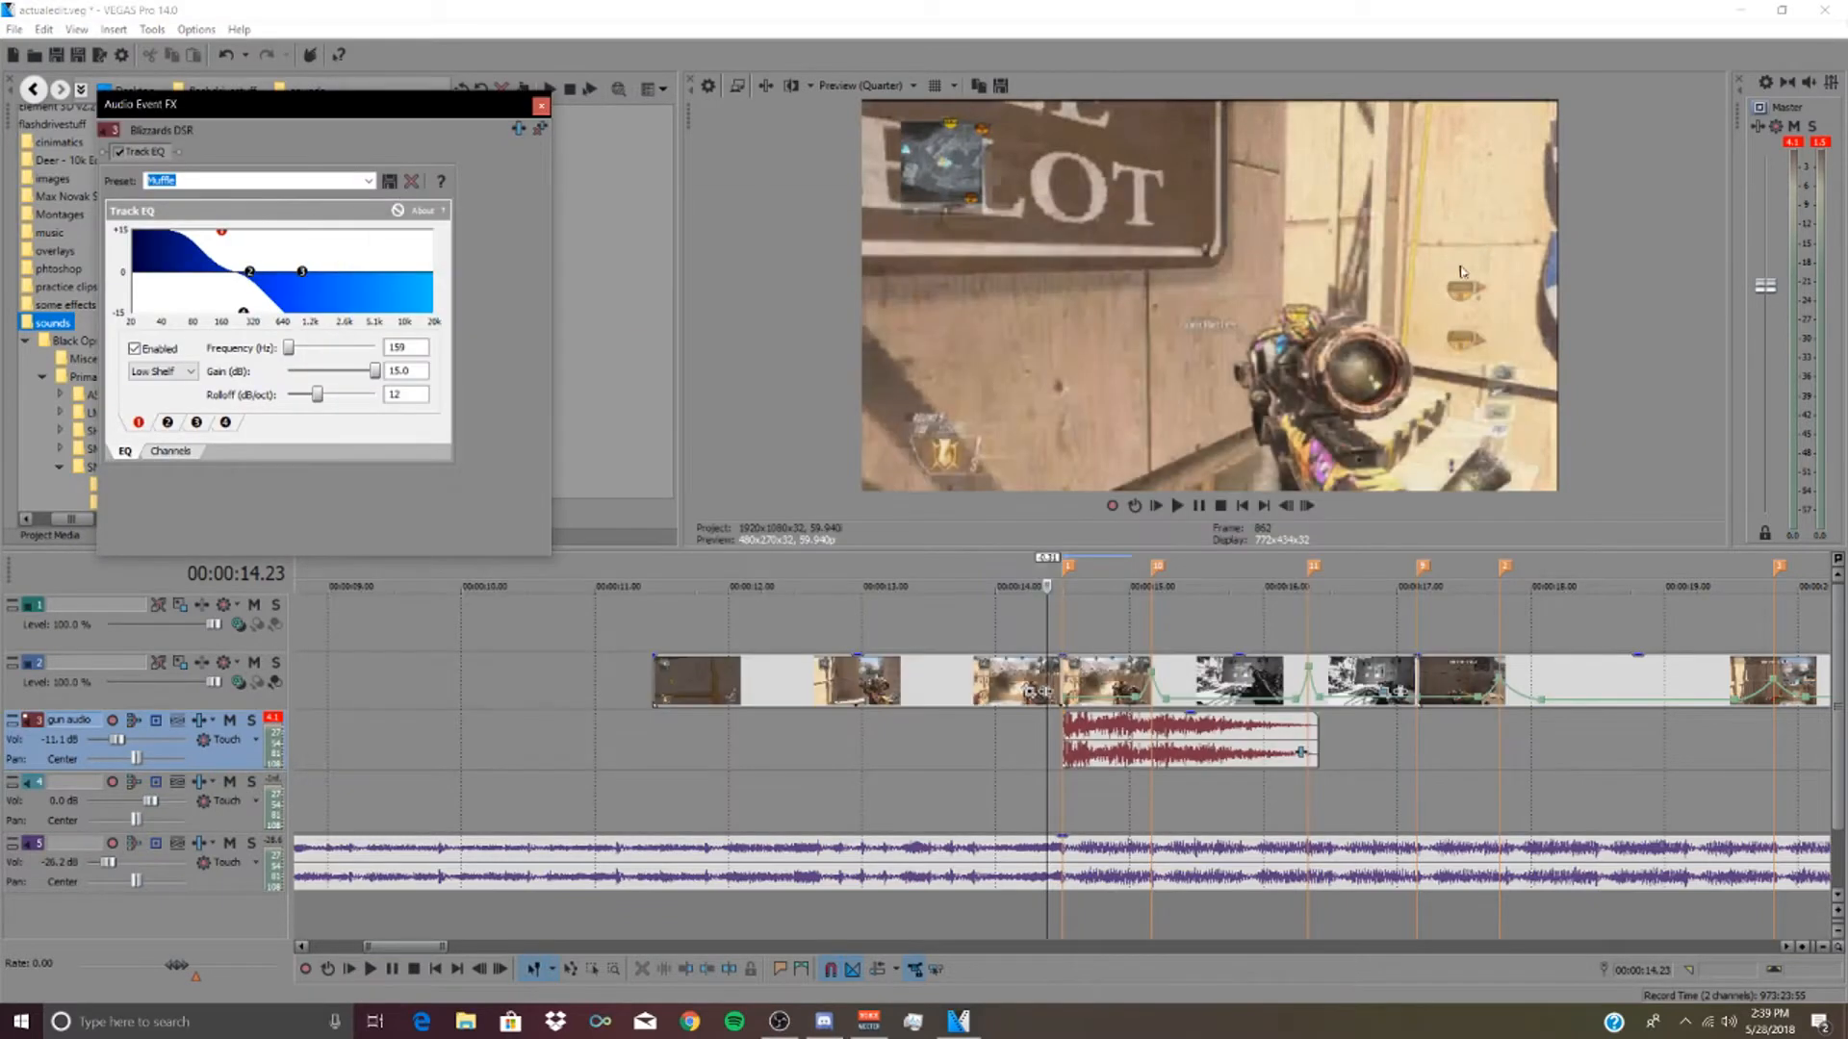
# - Add an Amplitude Modulation effect with the Muffle preset to the gunshot event after the Track EQ
pyautogui.click(518, 128)
pyautogui.click(568, 298)
pyautogui.click(1497, 294)
pyautogui.click(1497, 239)
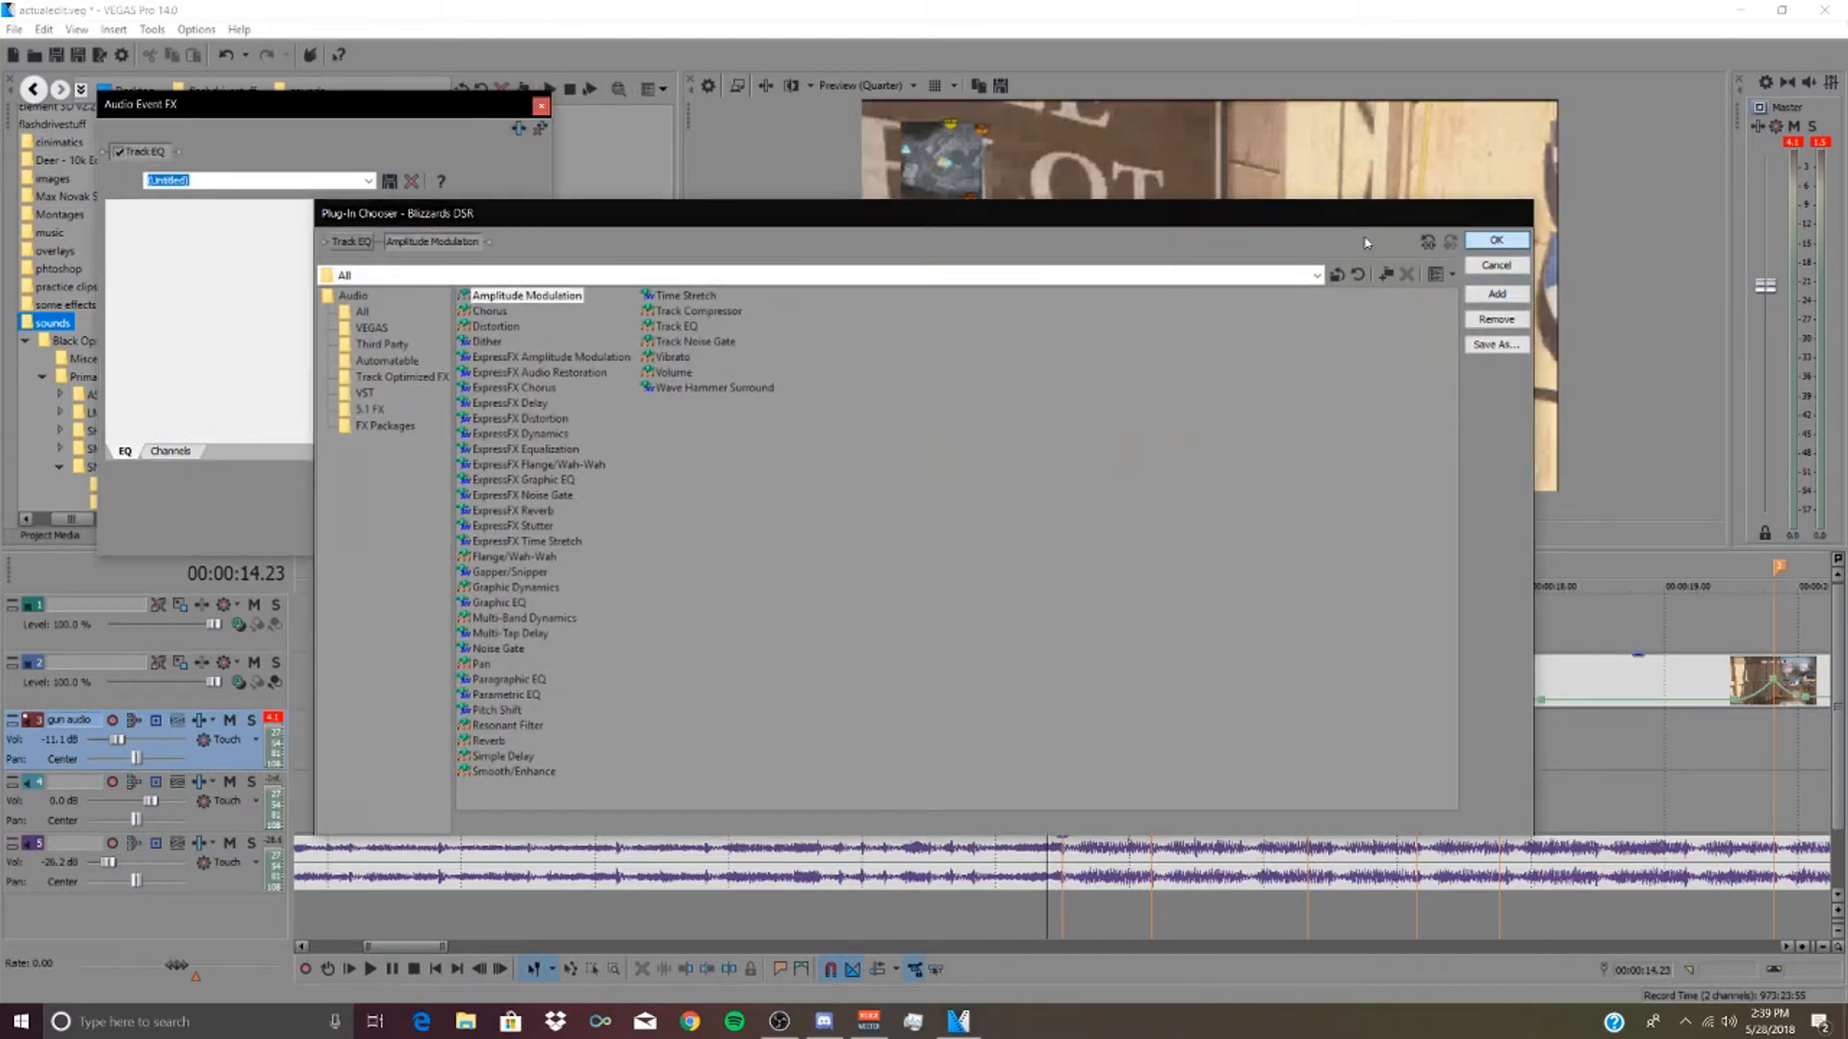
pyautogui.click(461, 181)
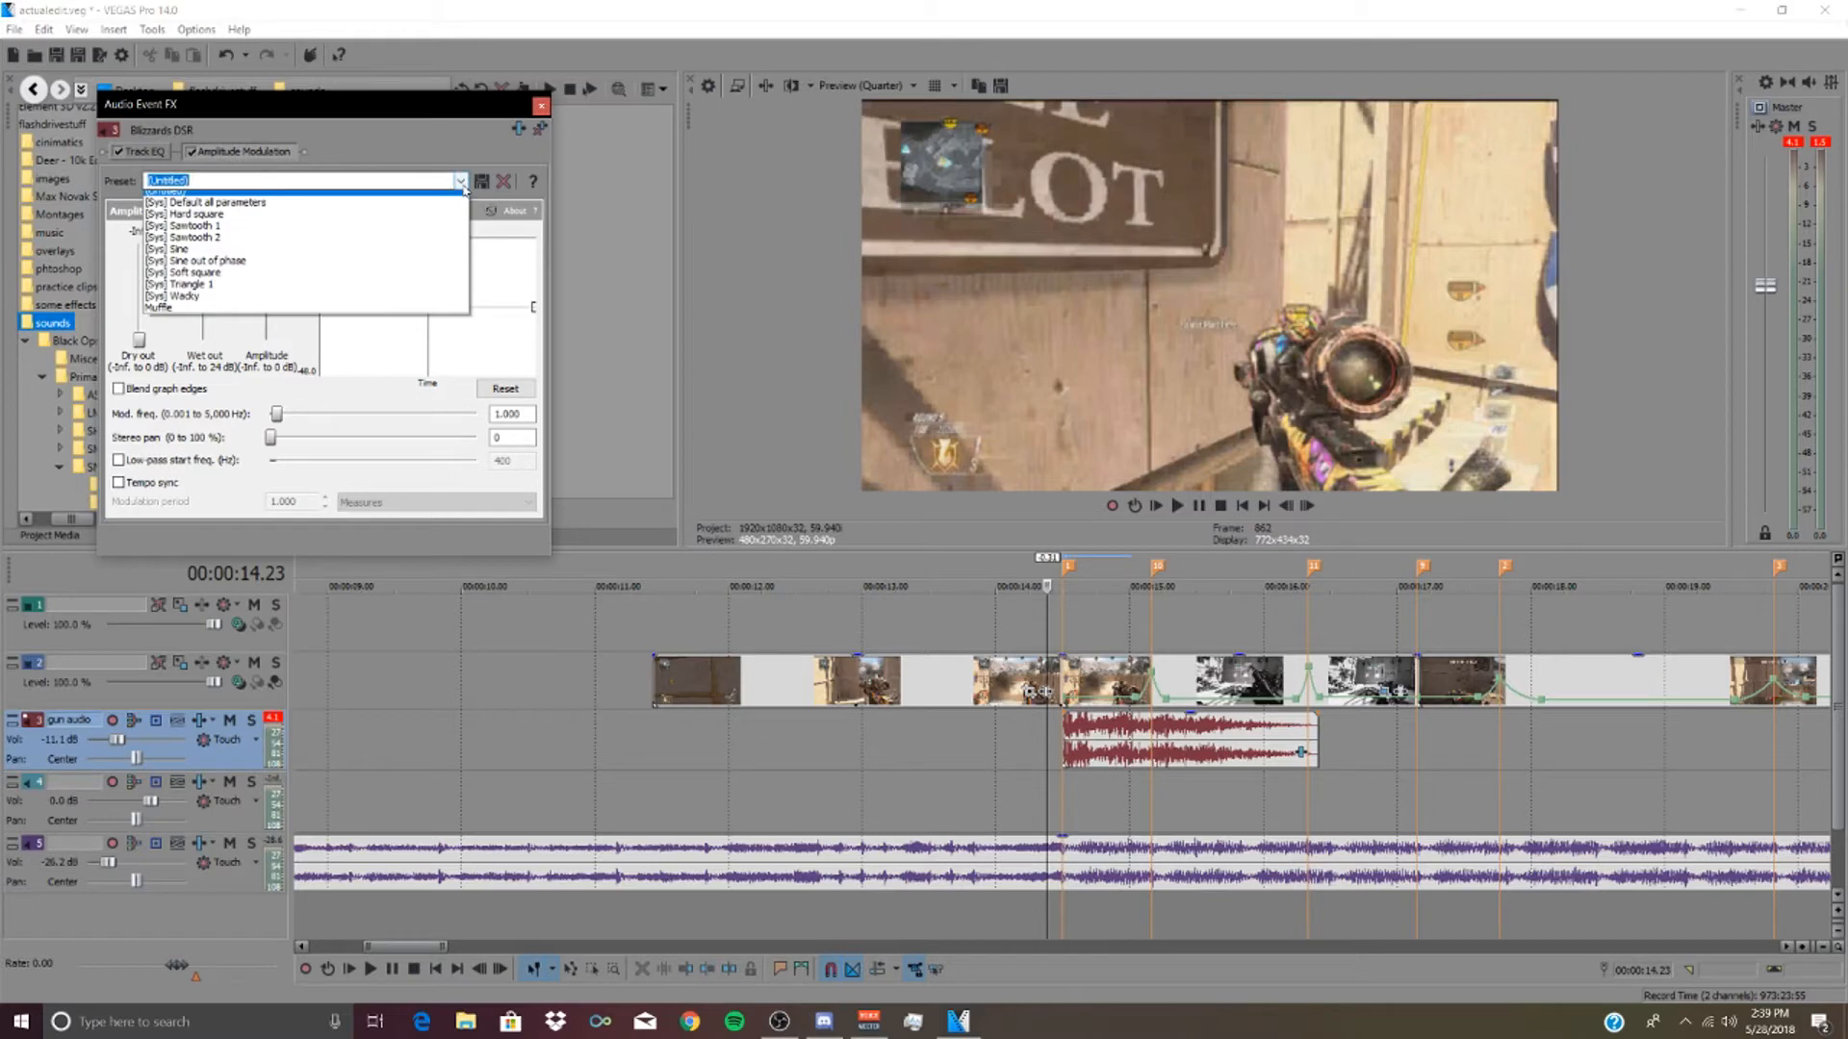
pyautogui.click(269, 317)
# - Play the gunshot from 00:00:14.27 and remove the Amplitude Modulation effect along with its Muffle preset
pyautogui.click(1055, 748)
pyautogui.press('space')
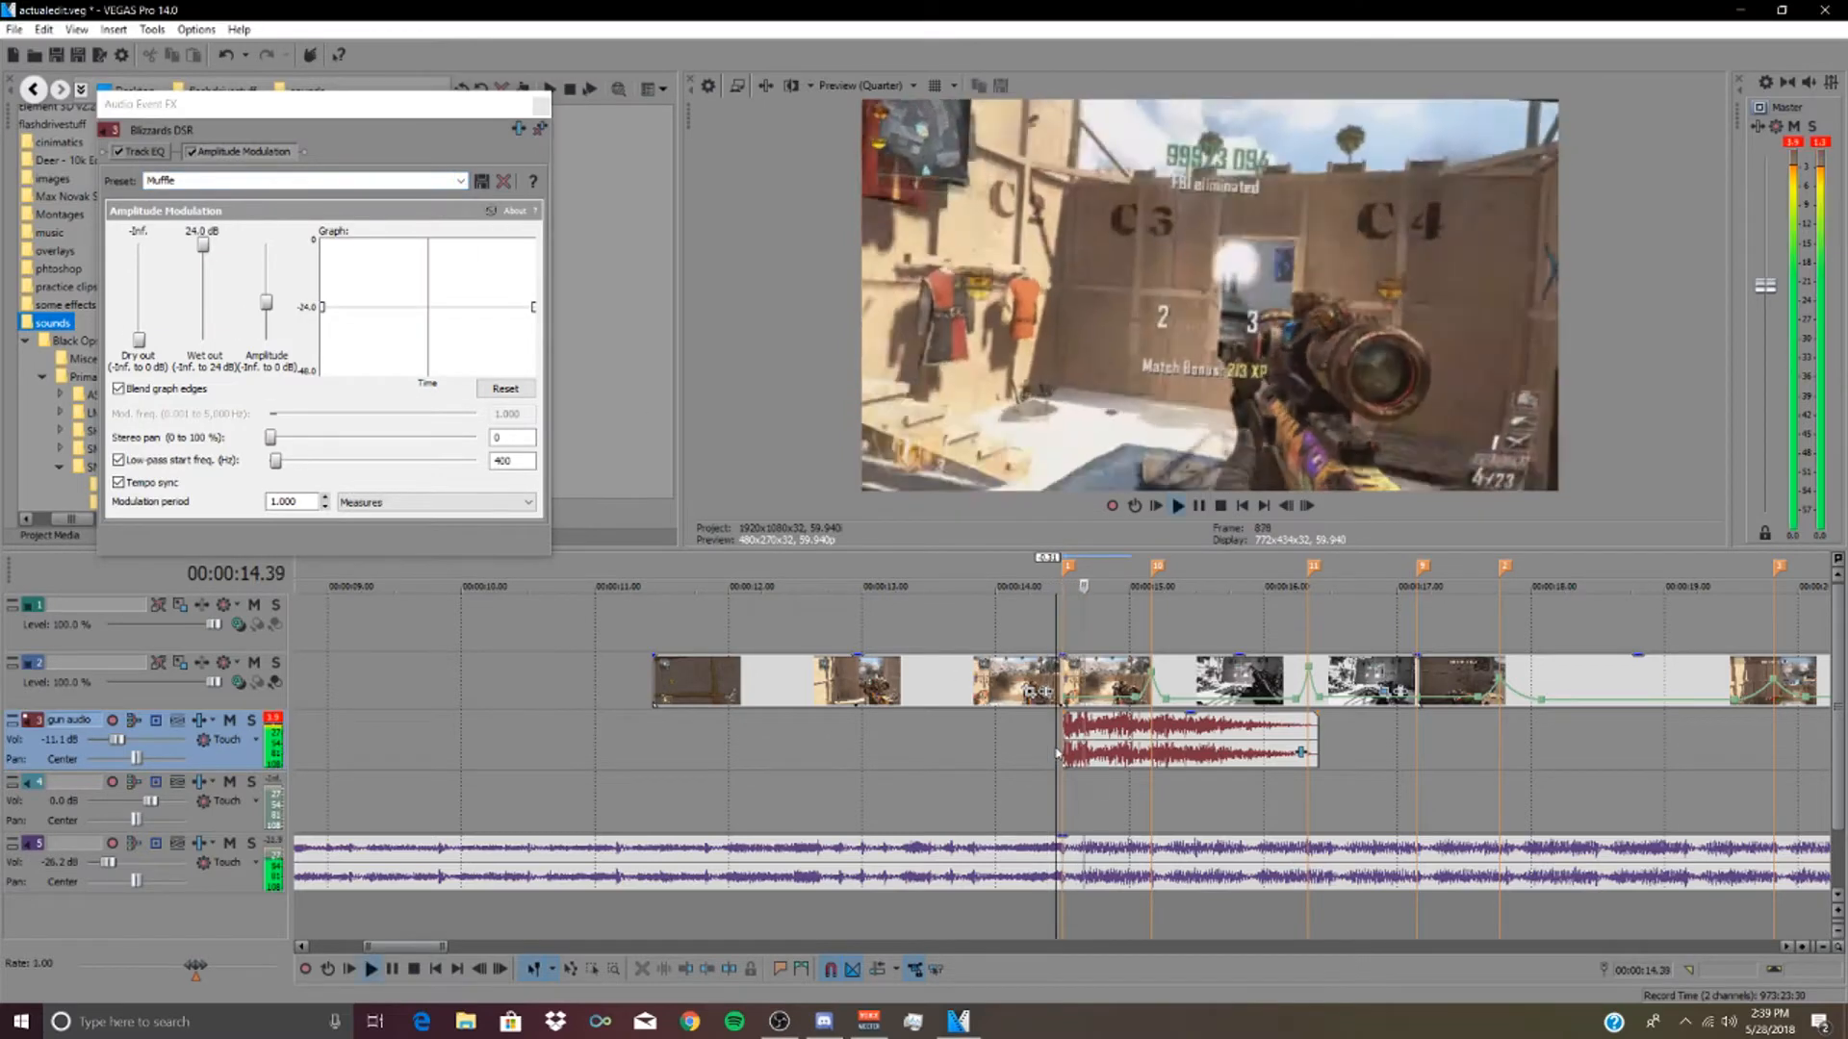
pyautogui.press('space')
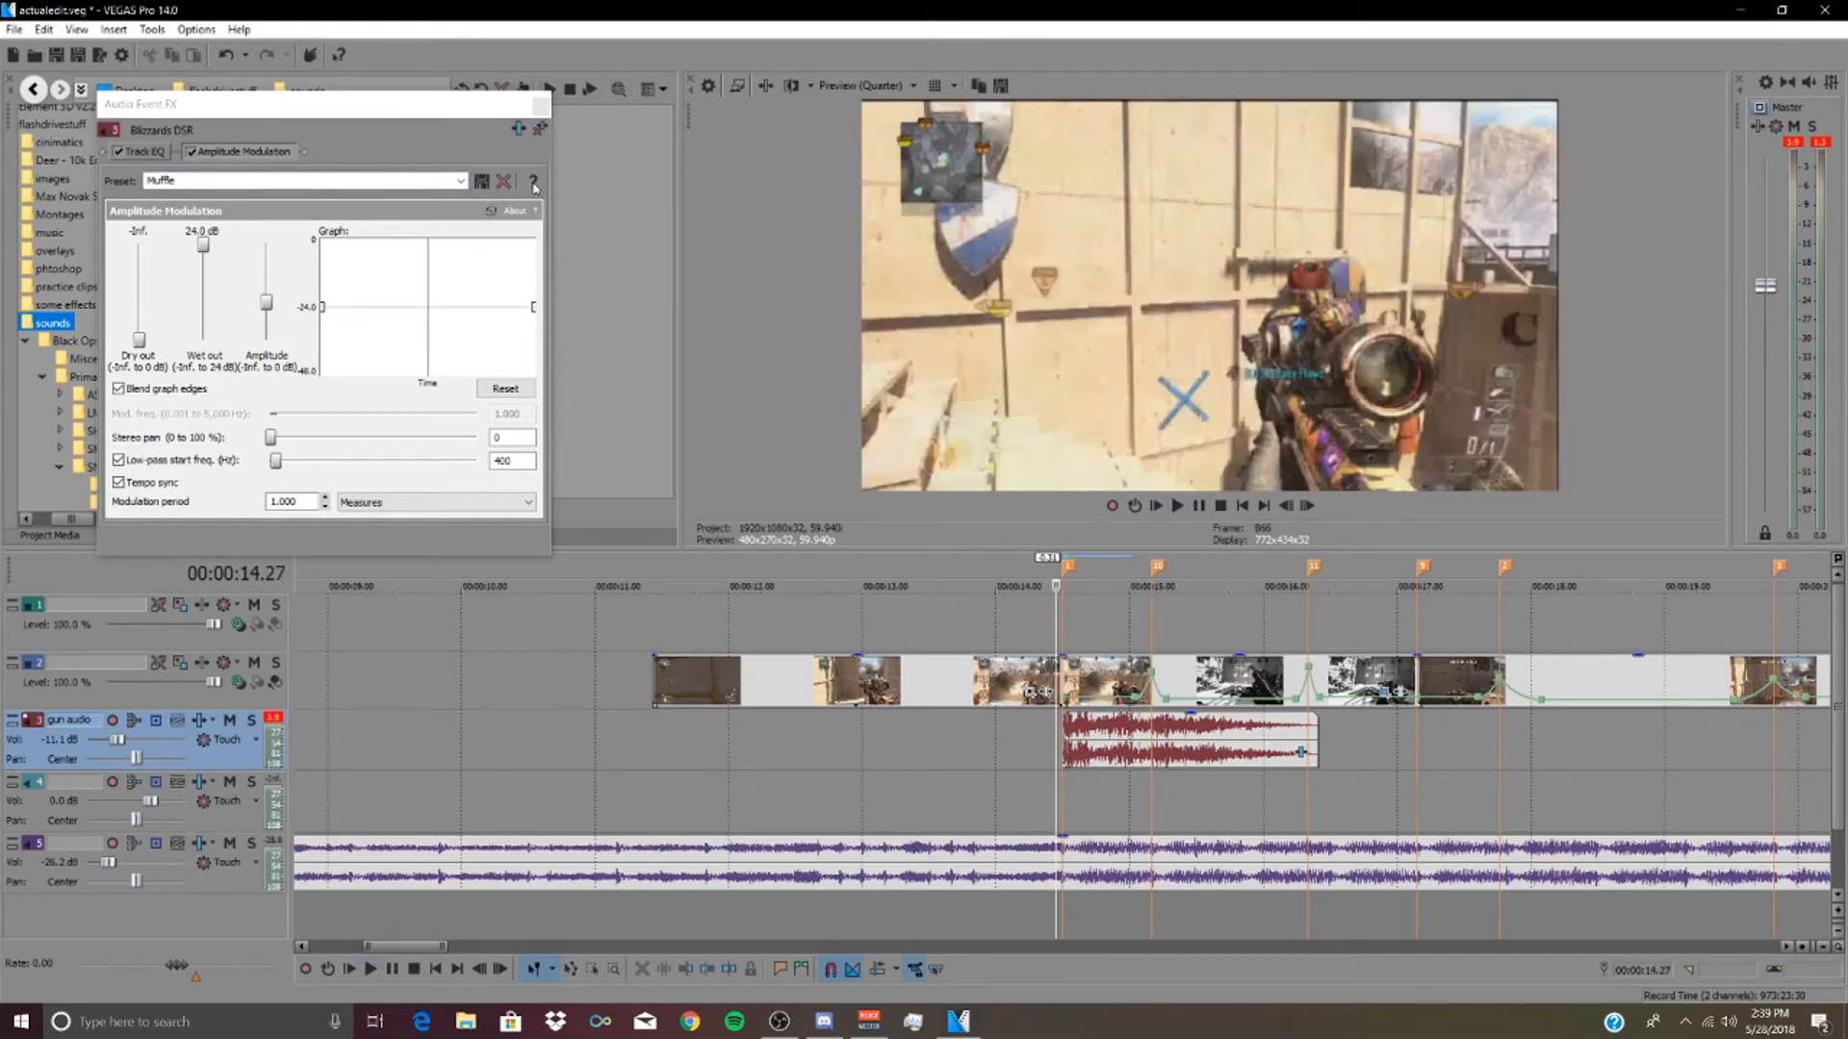
pyautogui.click(511, 183)
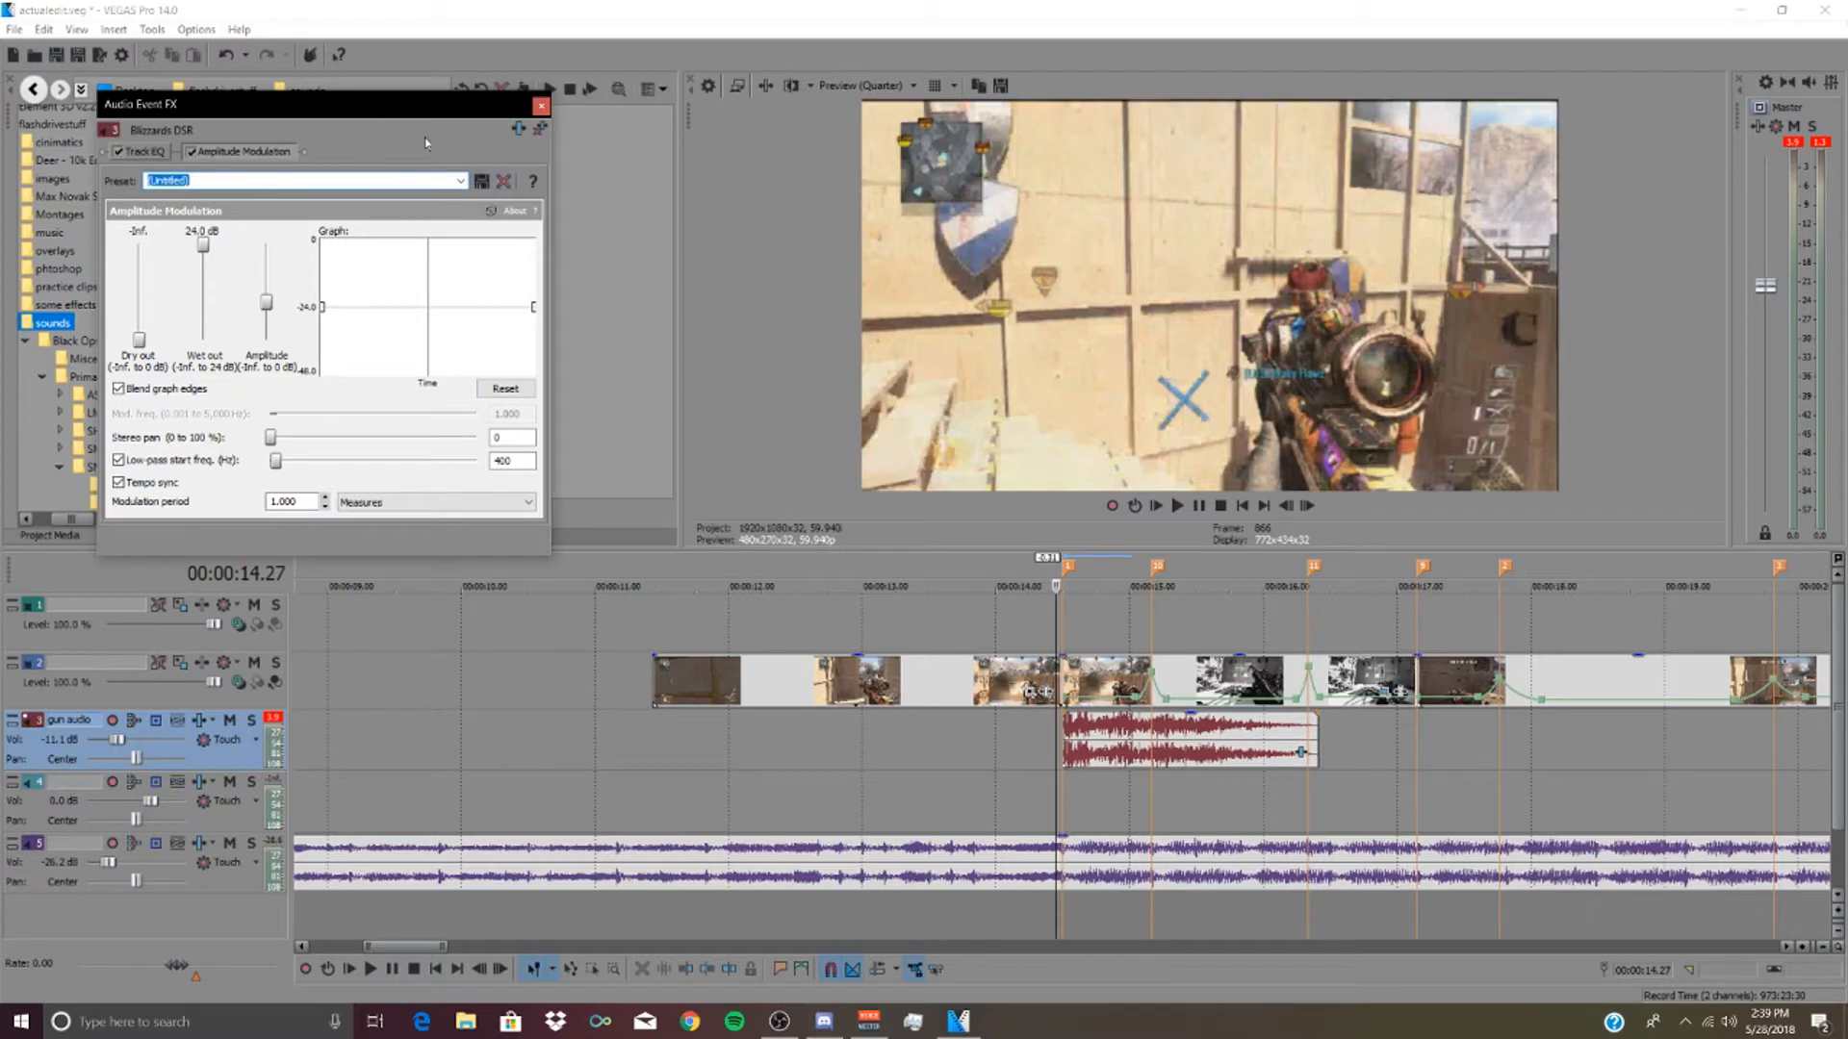
pyautogui.click(541, 129)
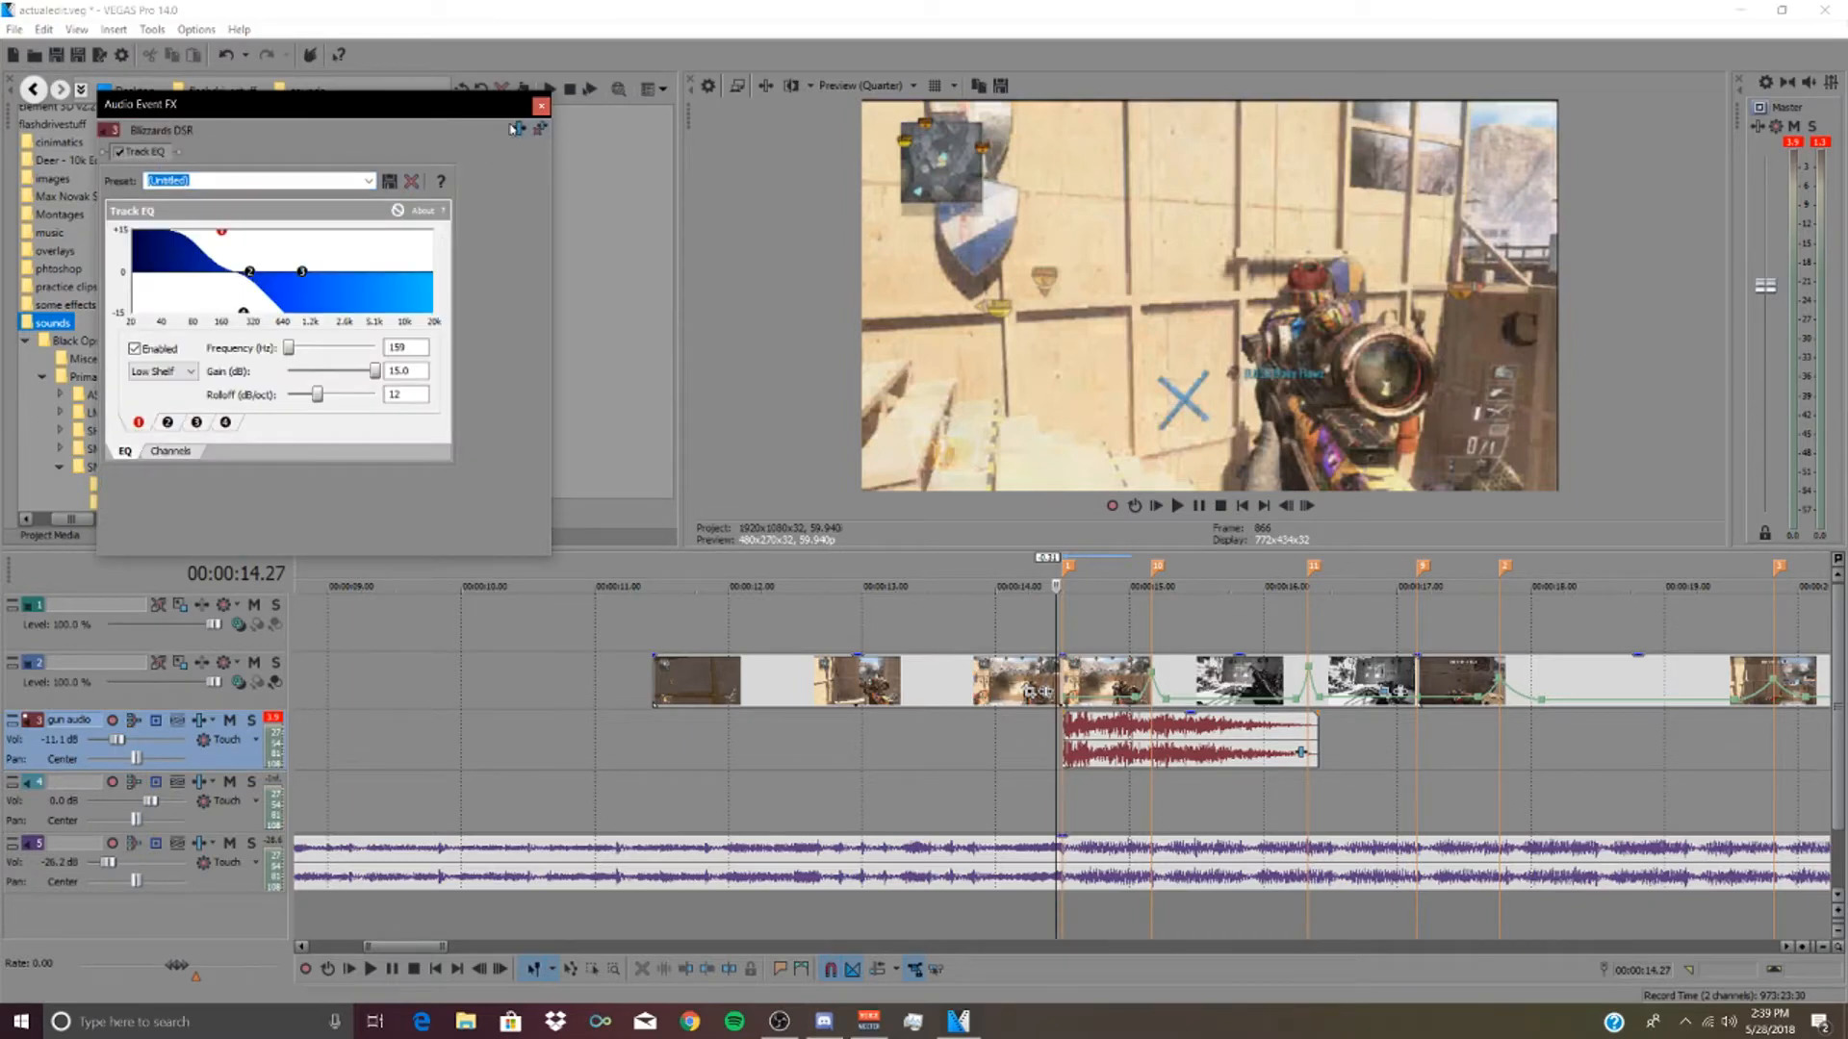
# - Add a Pitch Shift effect with the gunsounds preset (-7 semitones, -18.8 cents) to the gunshot event
pyautogui.click(517, 129)
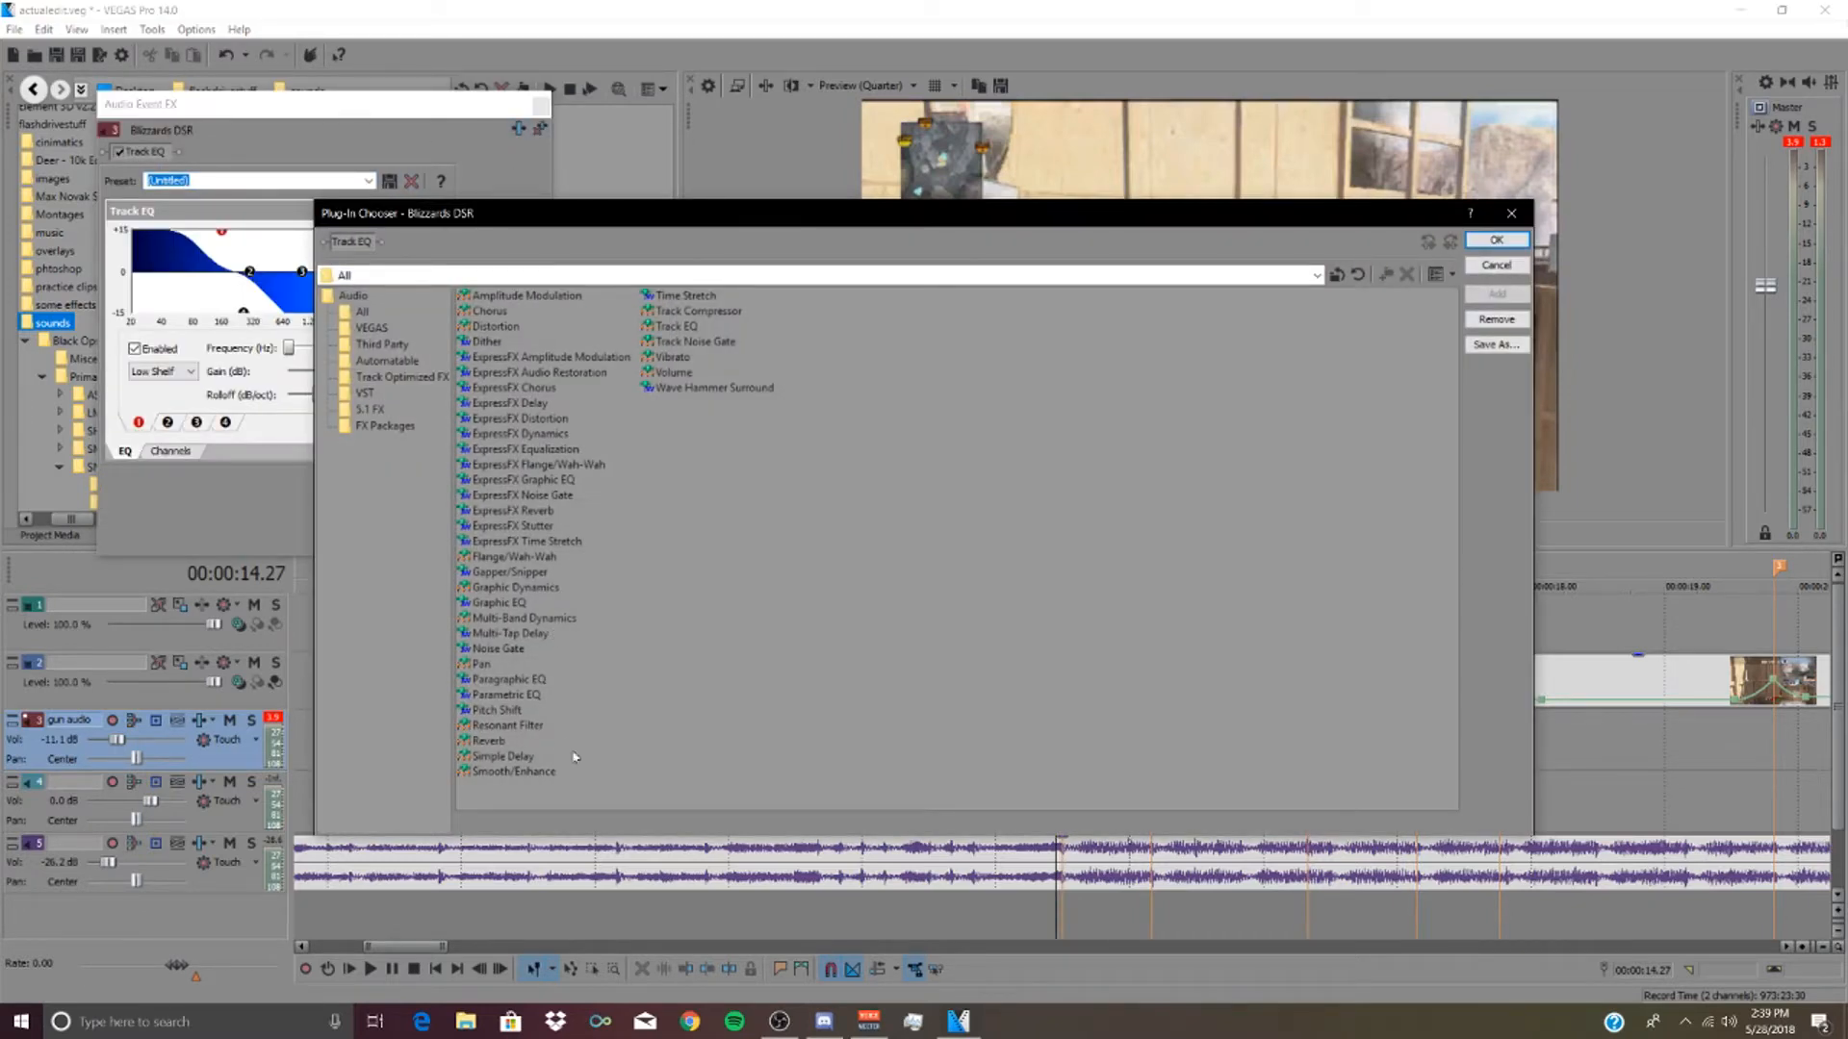
pyautogui.click(501, 712)
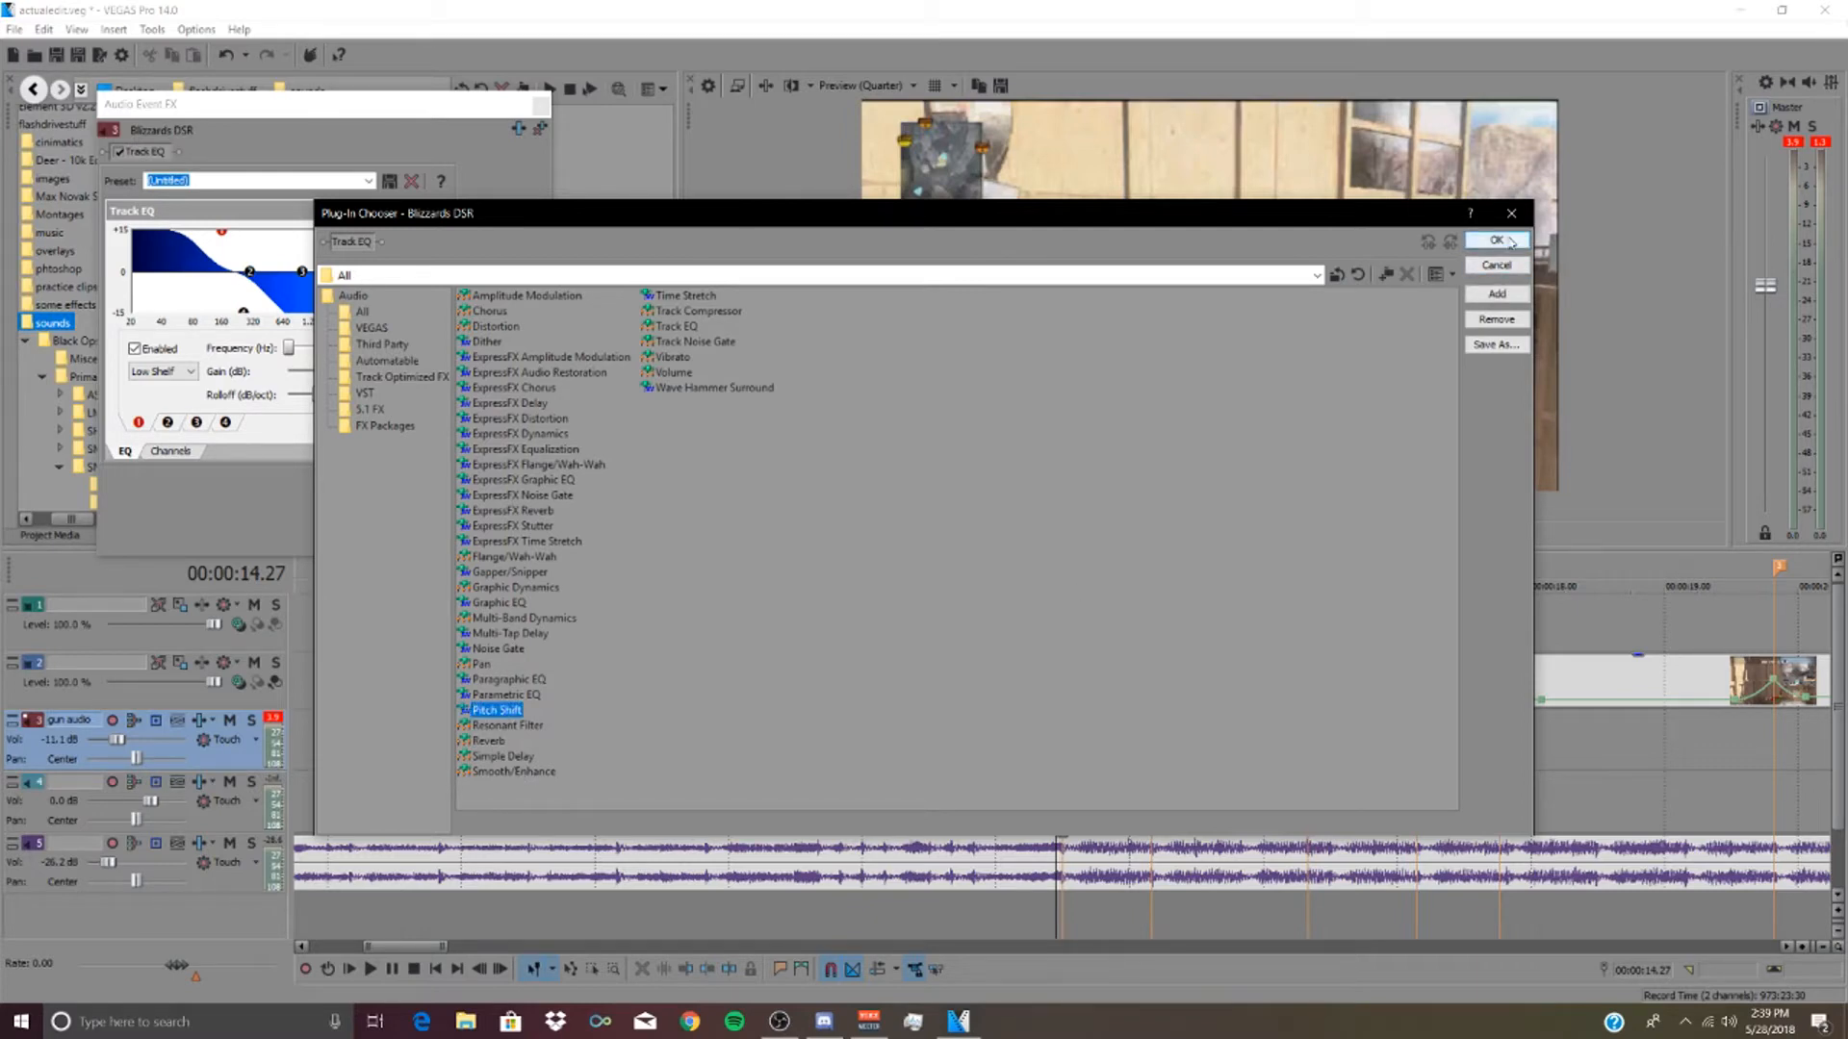
pyautogui.click(1496, 294)
pyautogui.click(1496, 240)
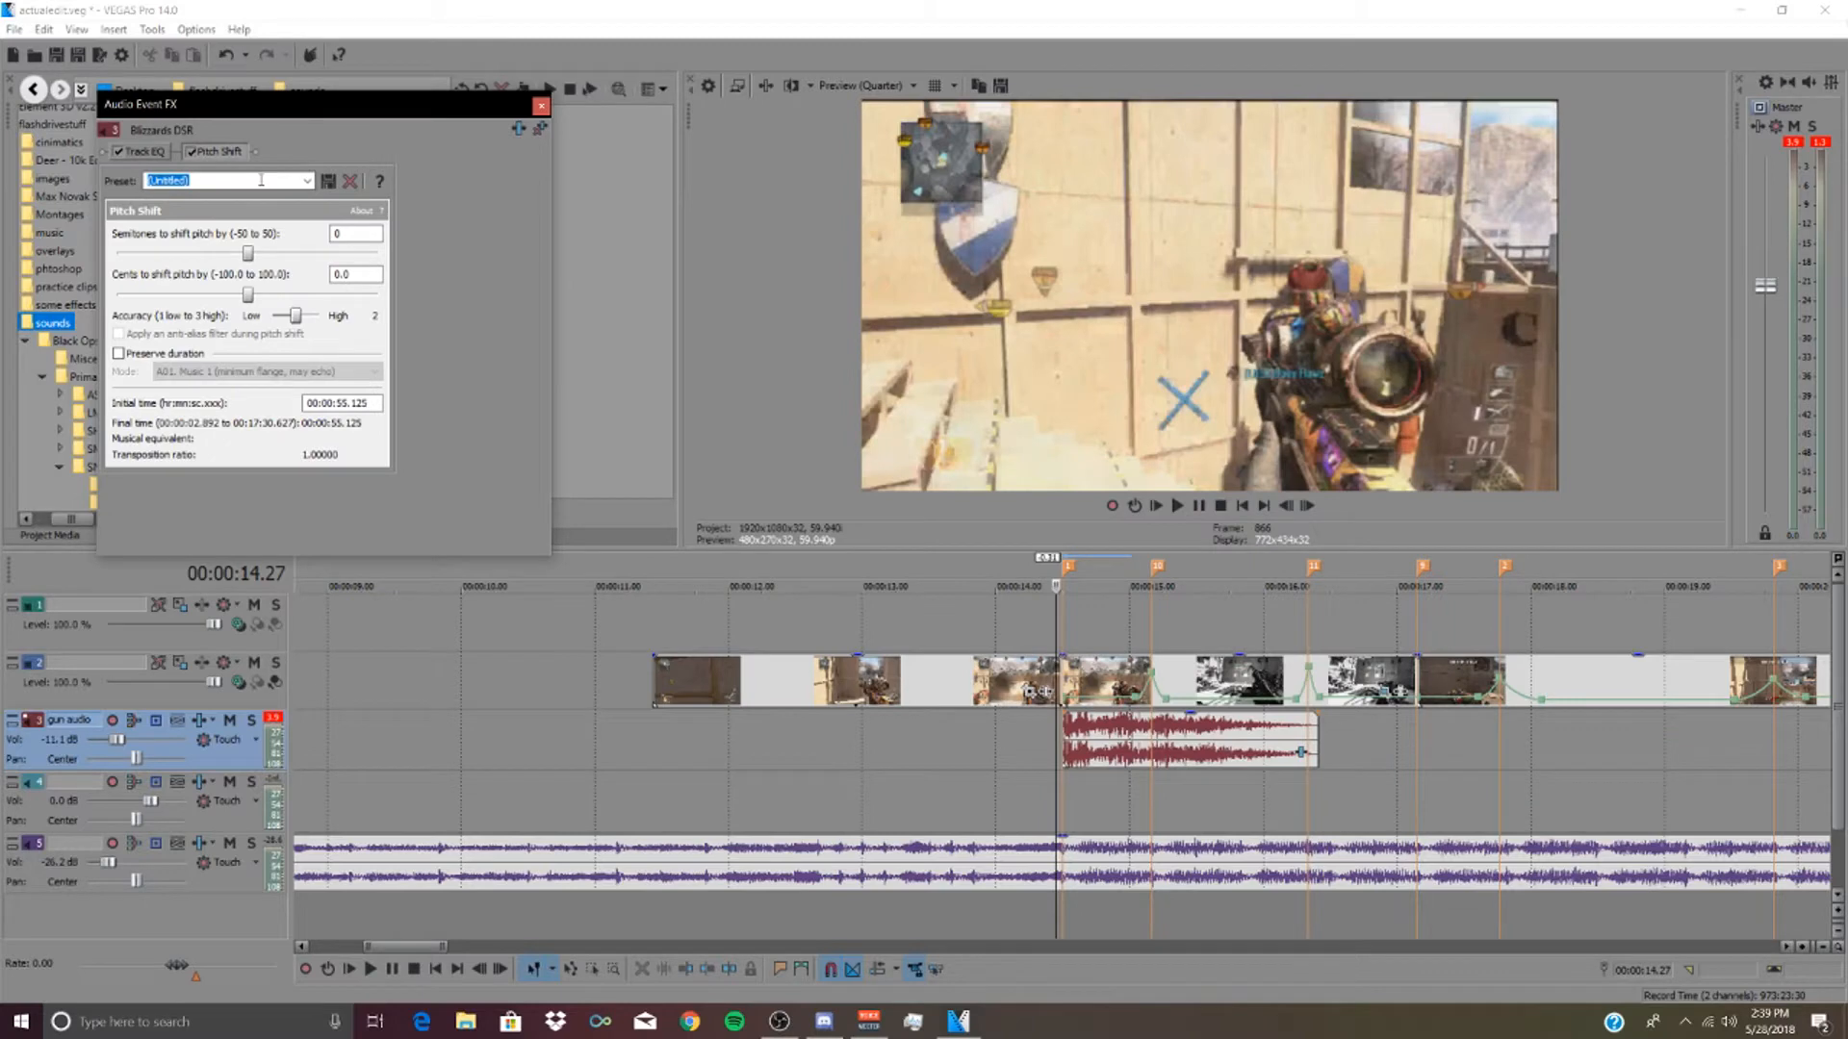
pyautogui.click(306, 181)
pyautogui.click(296, 266)
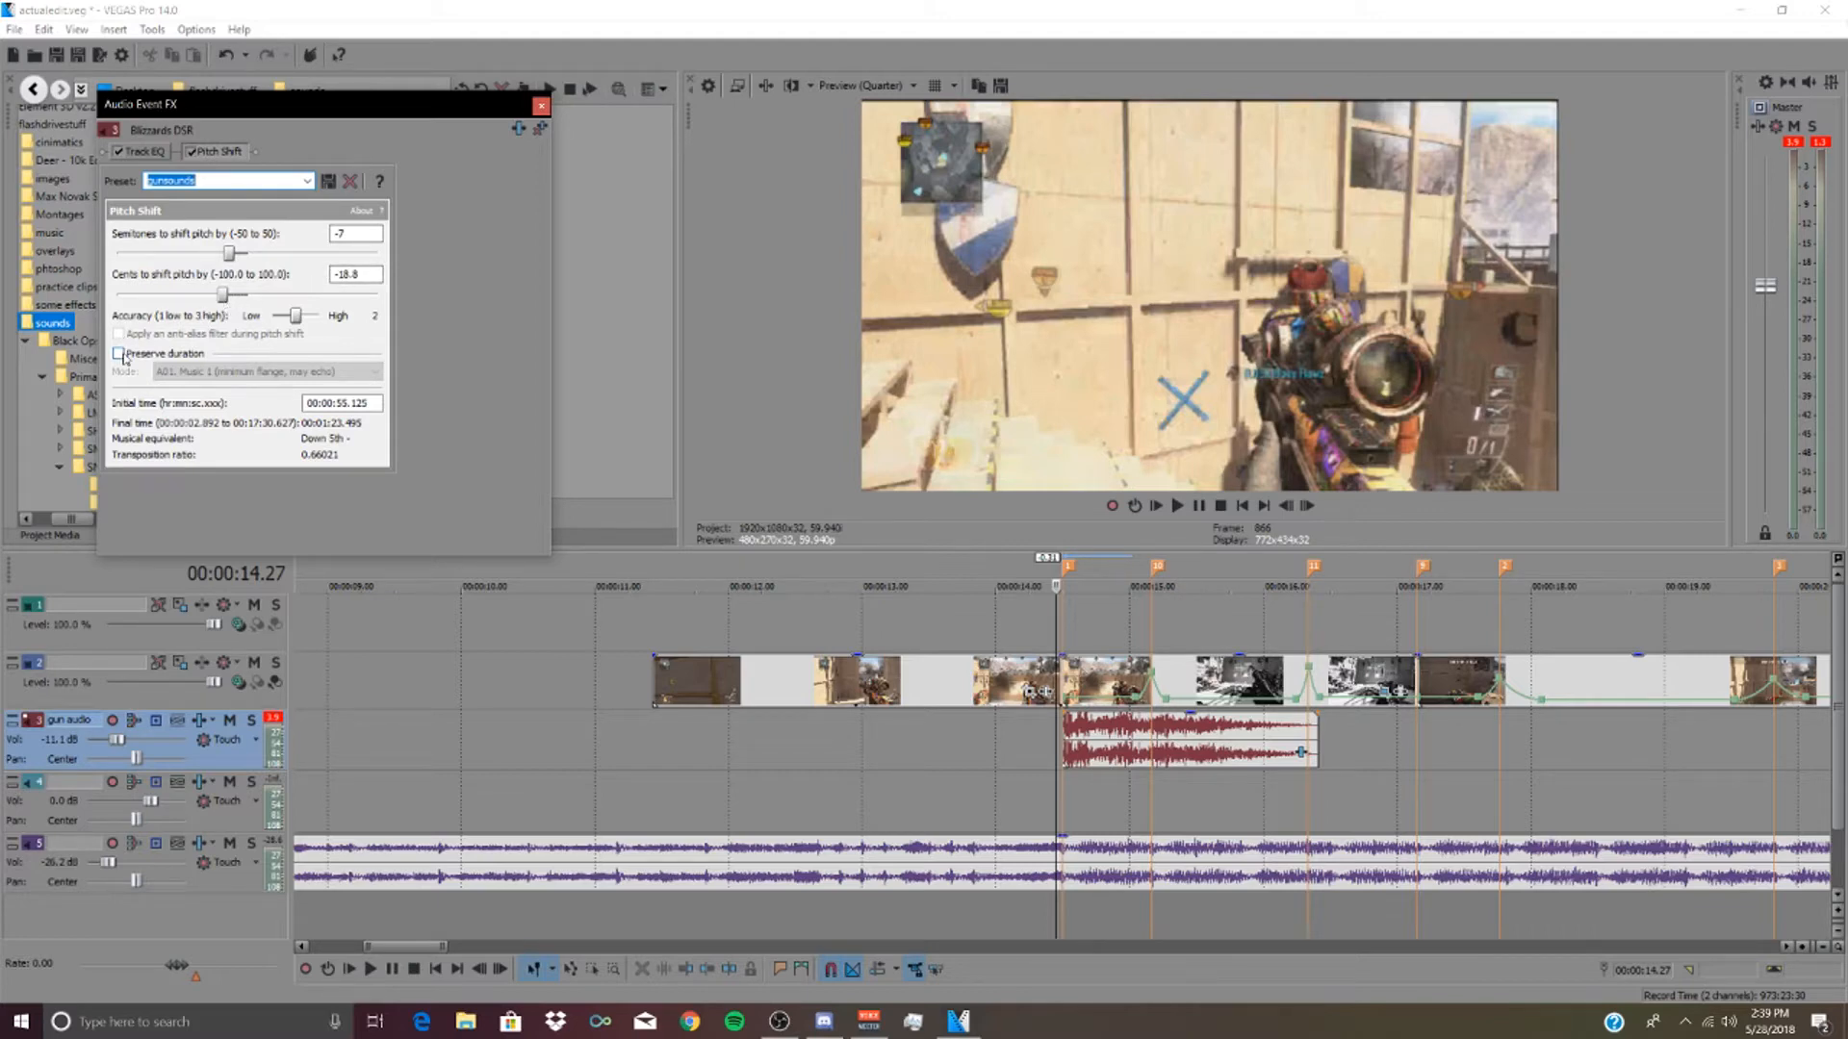
# - Play the timeline from 00:00:14.10 to check the pitch-shifted gunshot
pyautogui.click(996, 714)
pyautogui.press('space')
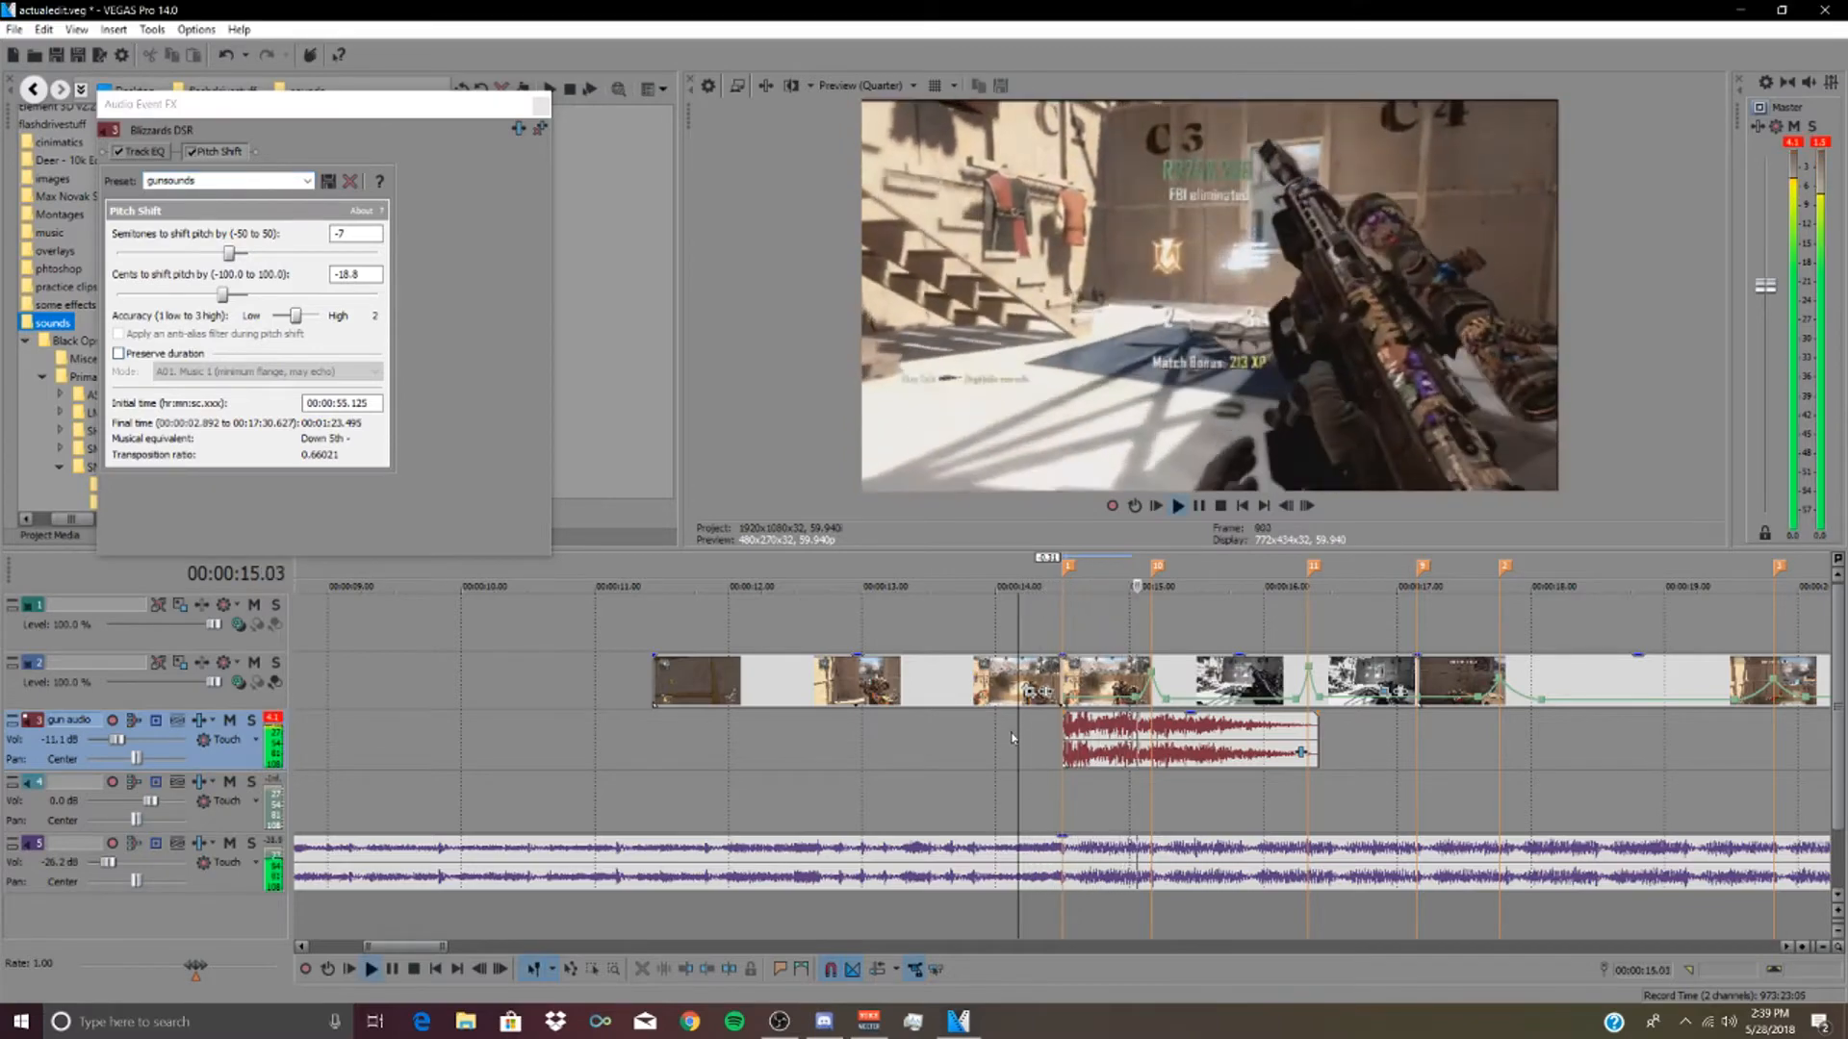
pyautogui.press('space')
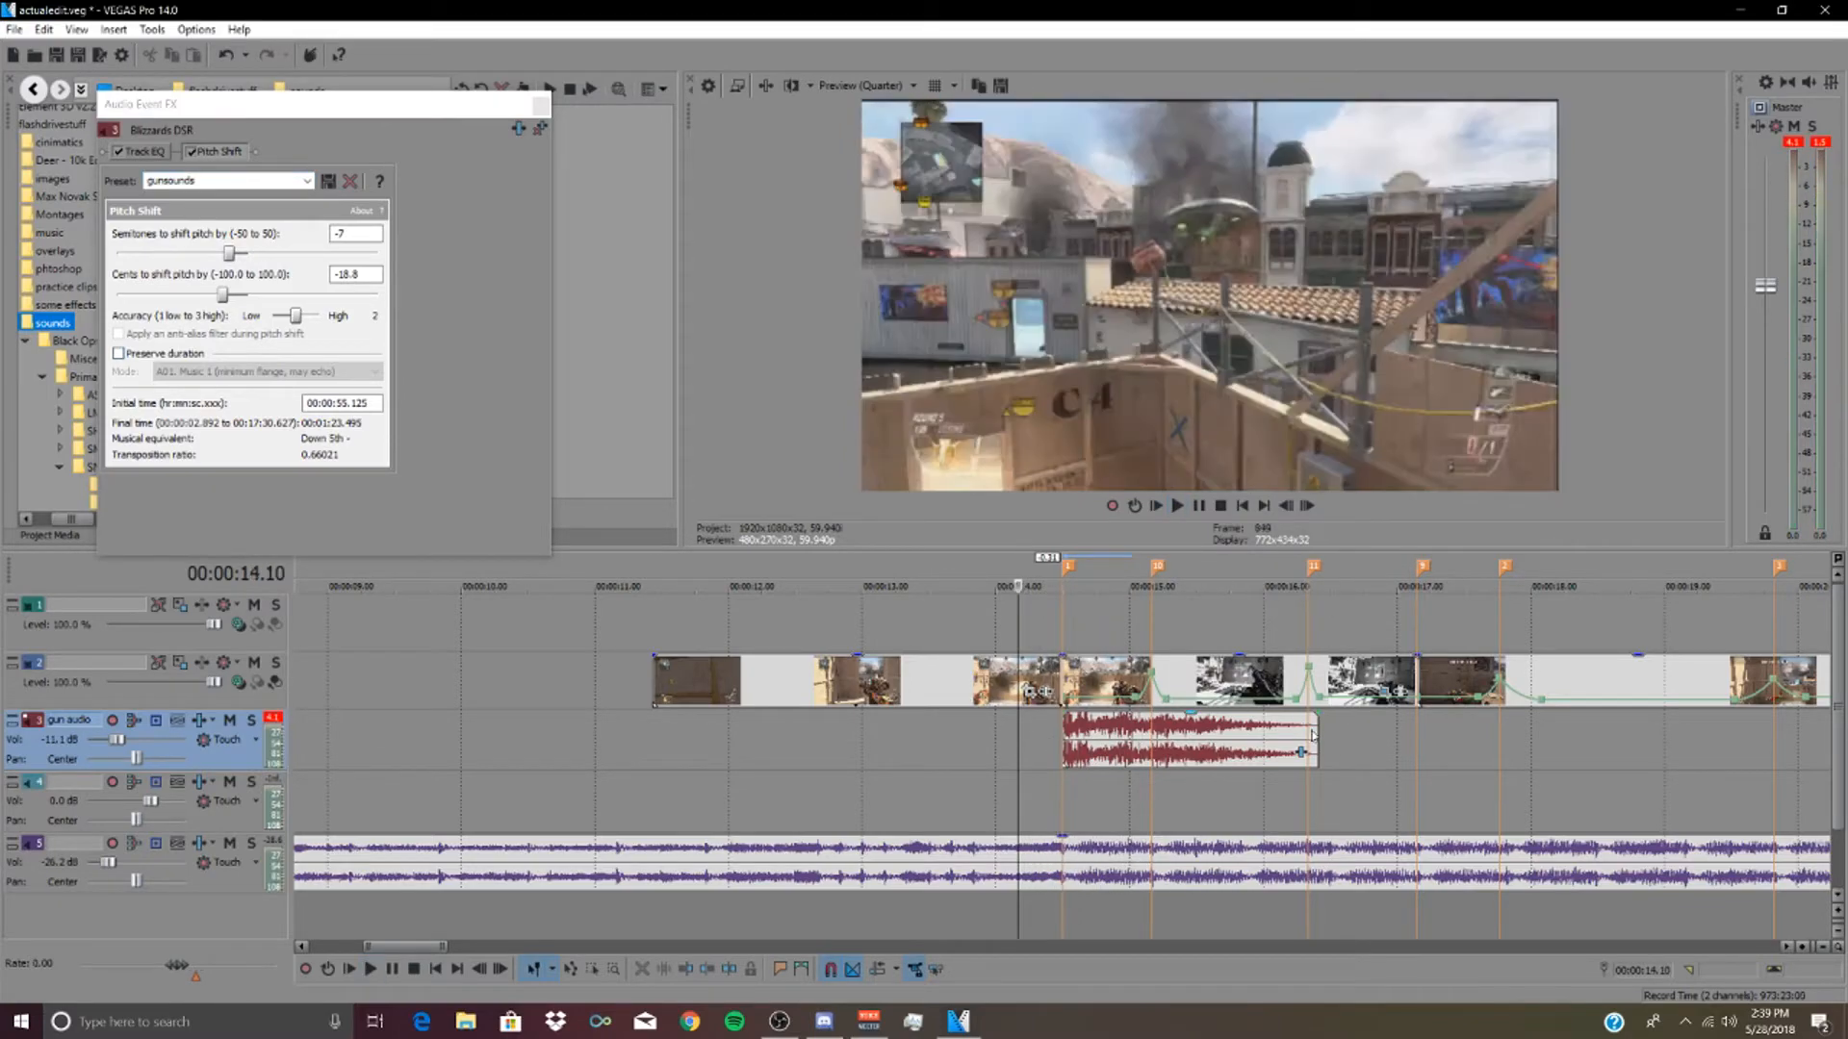
# - Apply a fade-out across the whole gunshot event and play it
pyautogui.moveTo(1318, 729); pyautogui.dragTo(1065, 744)
pyautogui.click(1049, 738)
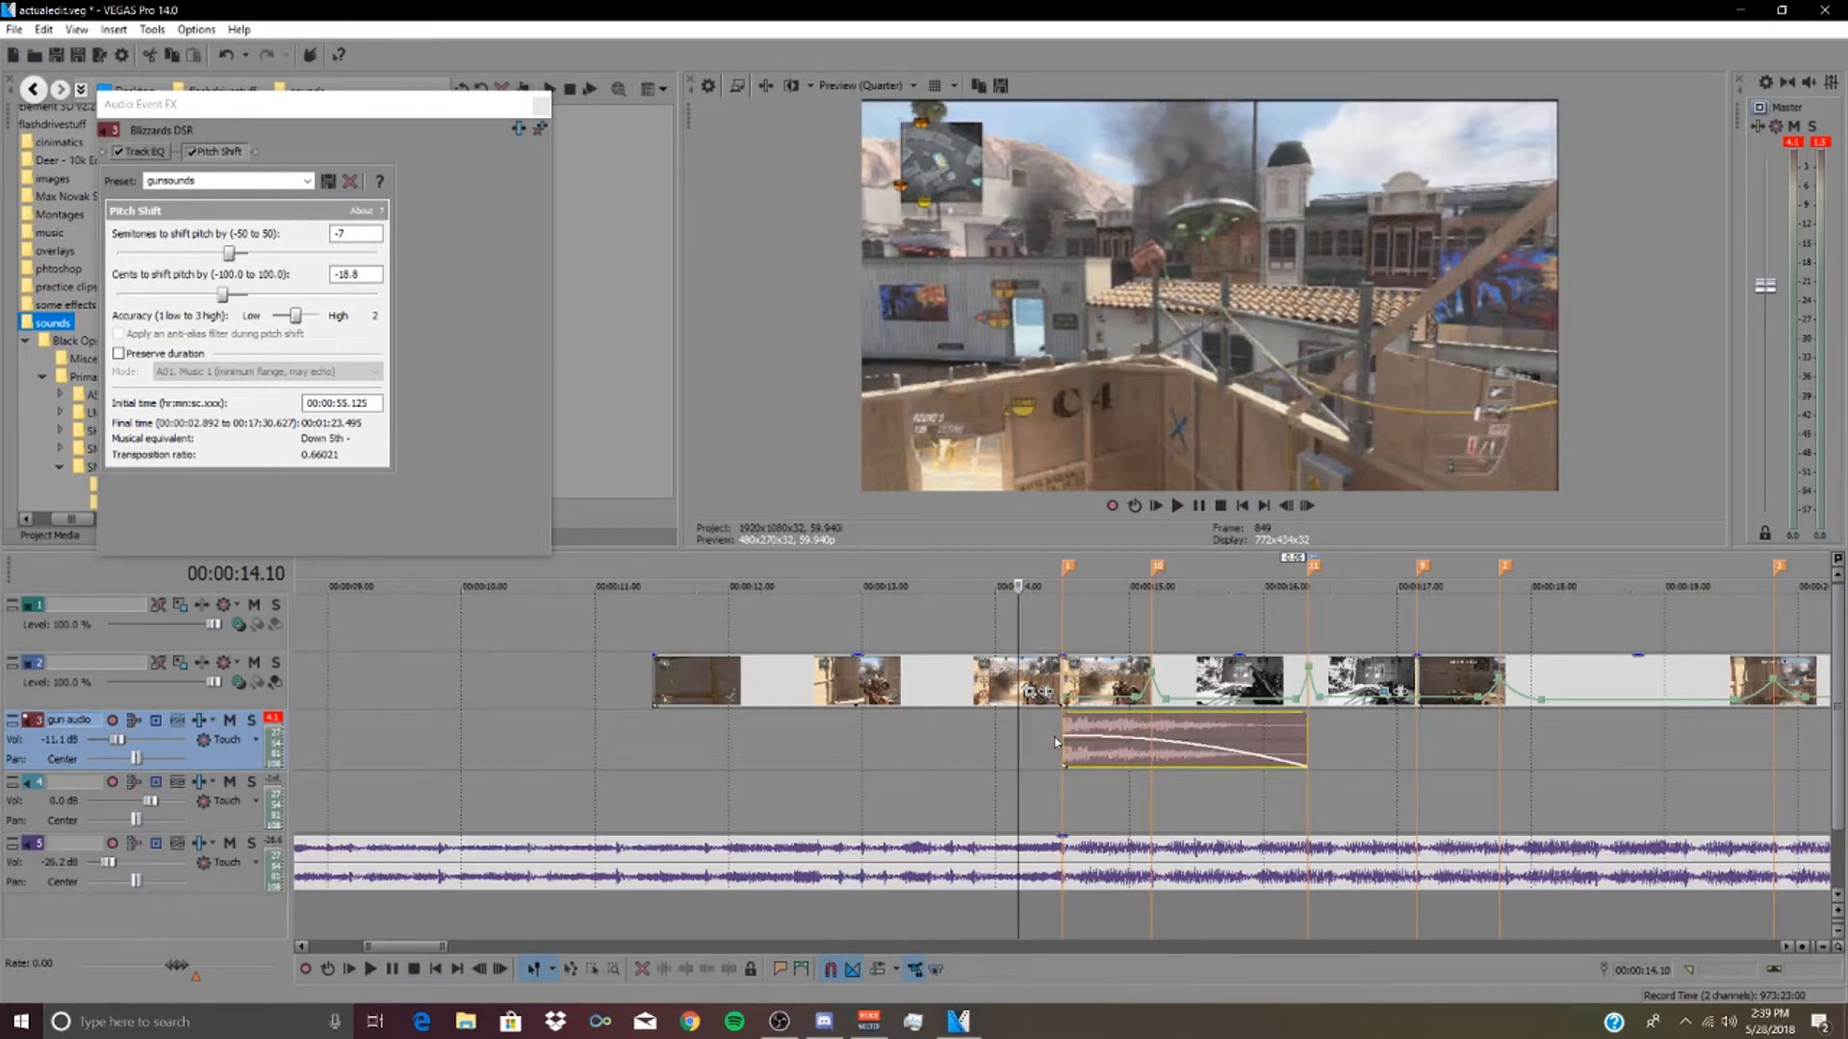
pyautogui.press('space')
pyautogui.press('space')
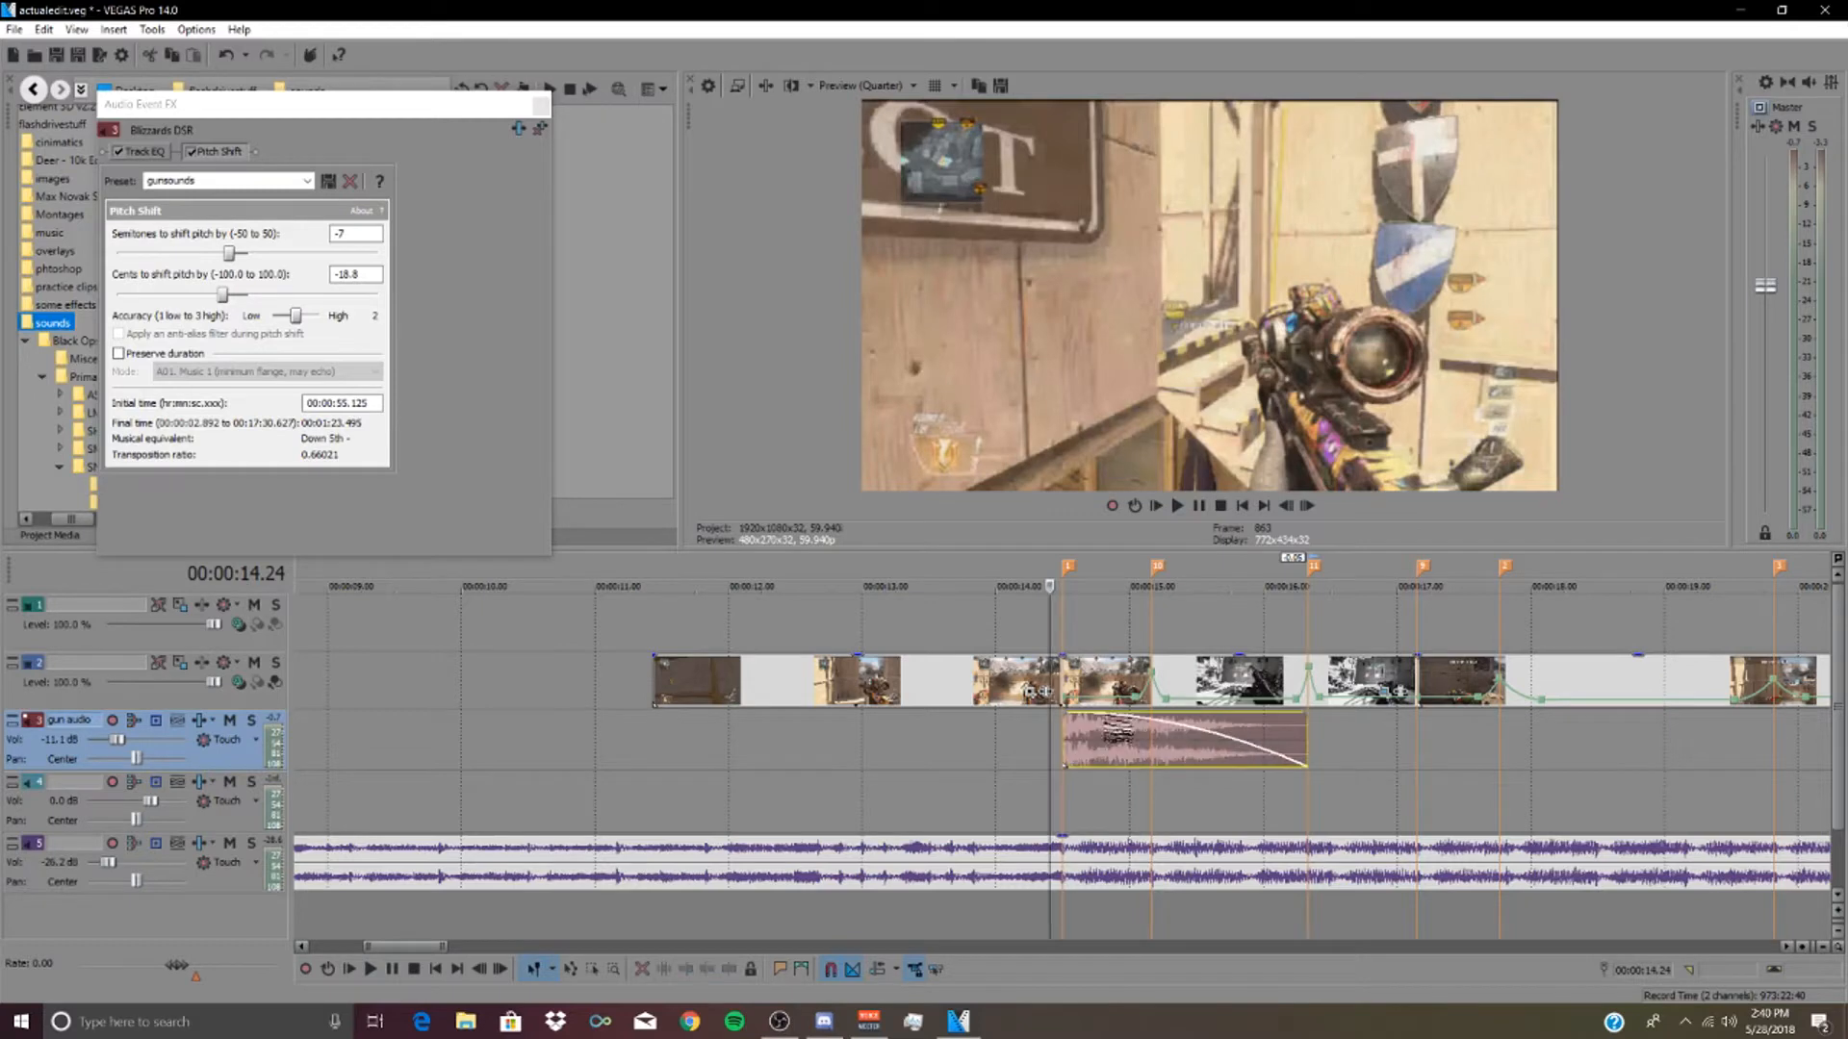
# - Shorten the faded gunshot event so it ends just past marker 10, and play it from 00:00:14.24
pyautogui.moveTo(1306, 736); pyautogui.dragTo(1070, 736)
pyautogui.press('space')
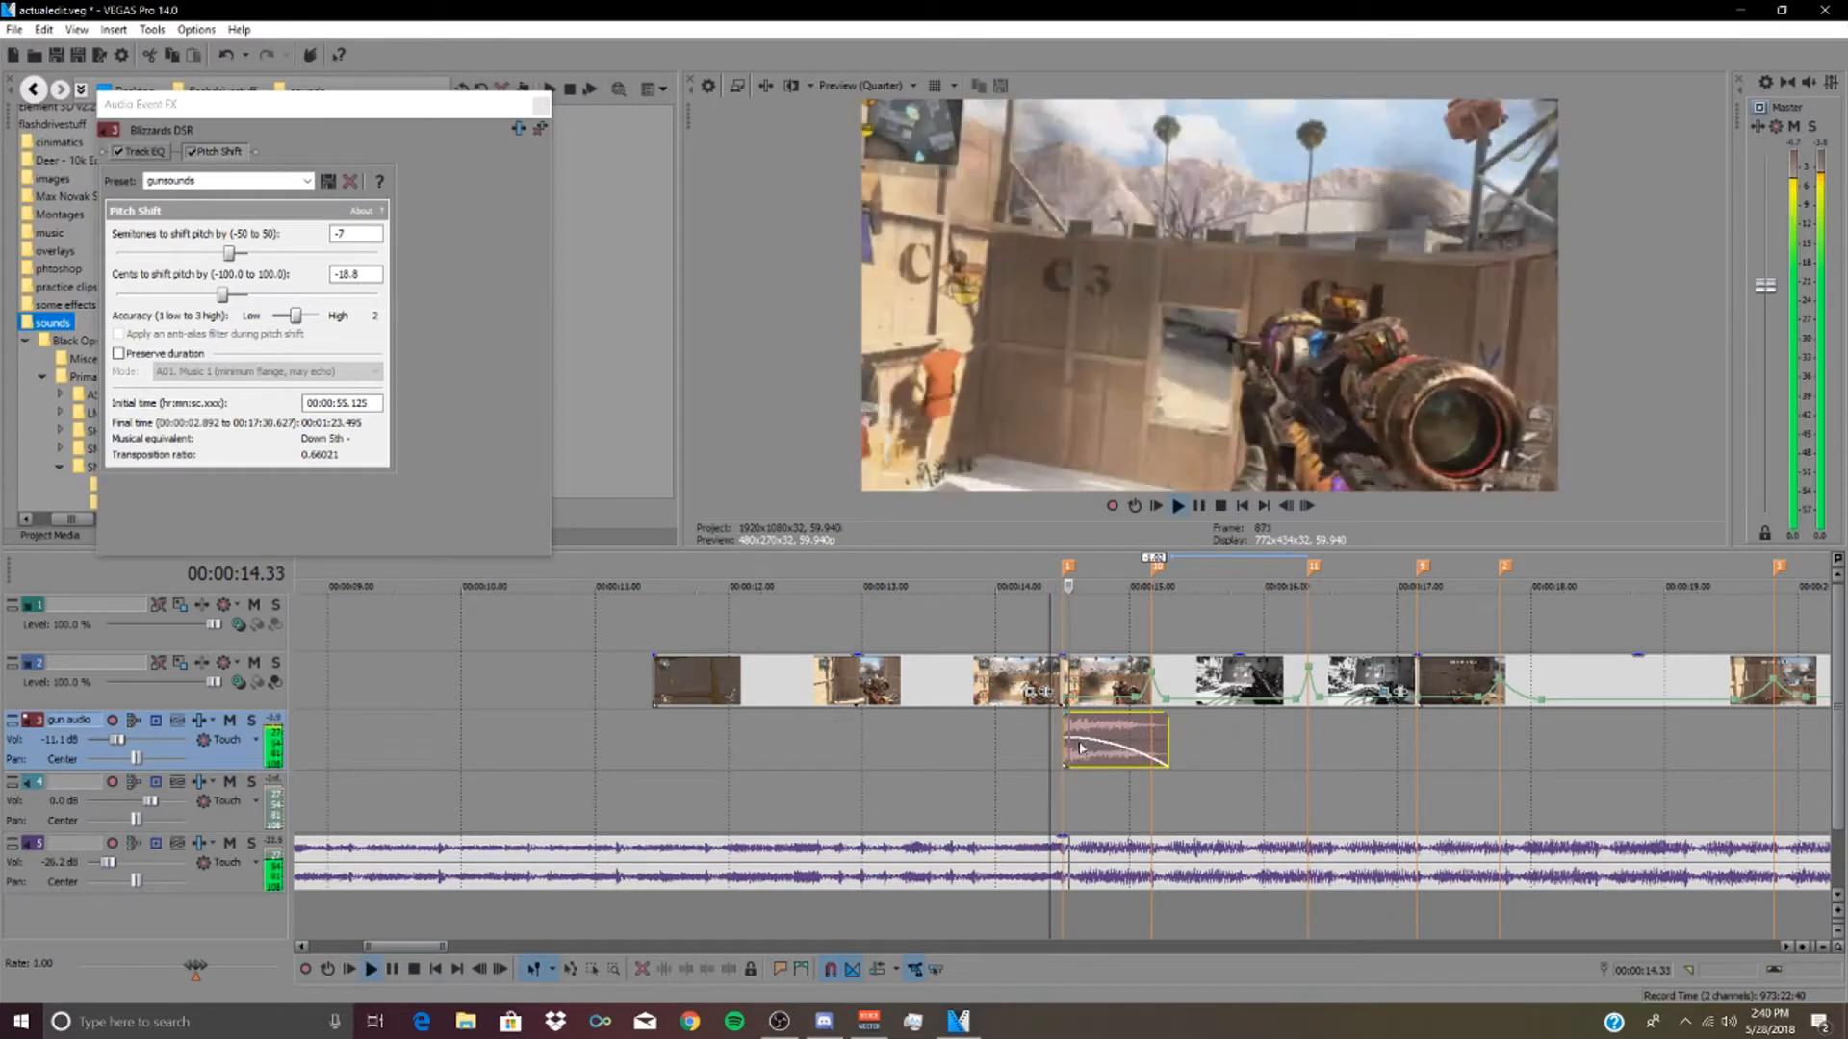
pyautogui.press('space')
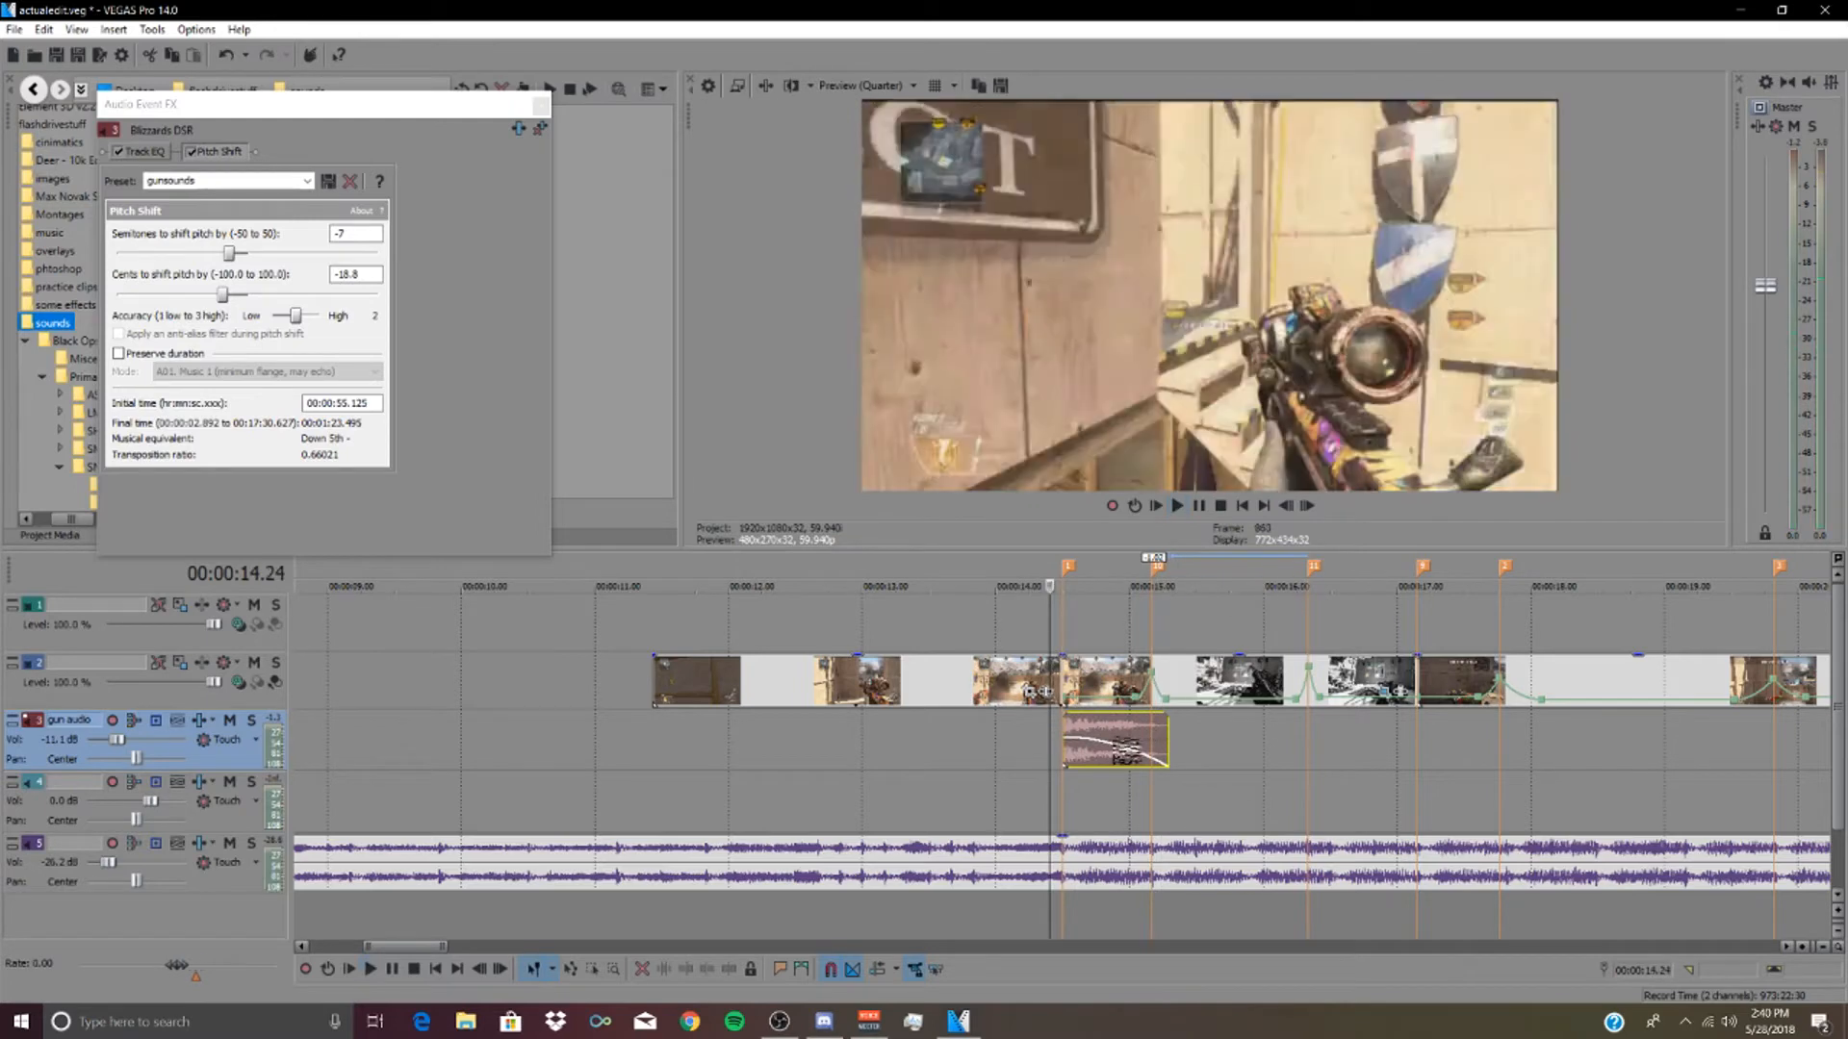
# - Try extending the gunshot's end in two stages to about 00:00:15.43, playing it from 00:00:14.24 after each change
pyautogui.moveTo(1163, 729); pyautogui.dragTo(1198, 733)
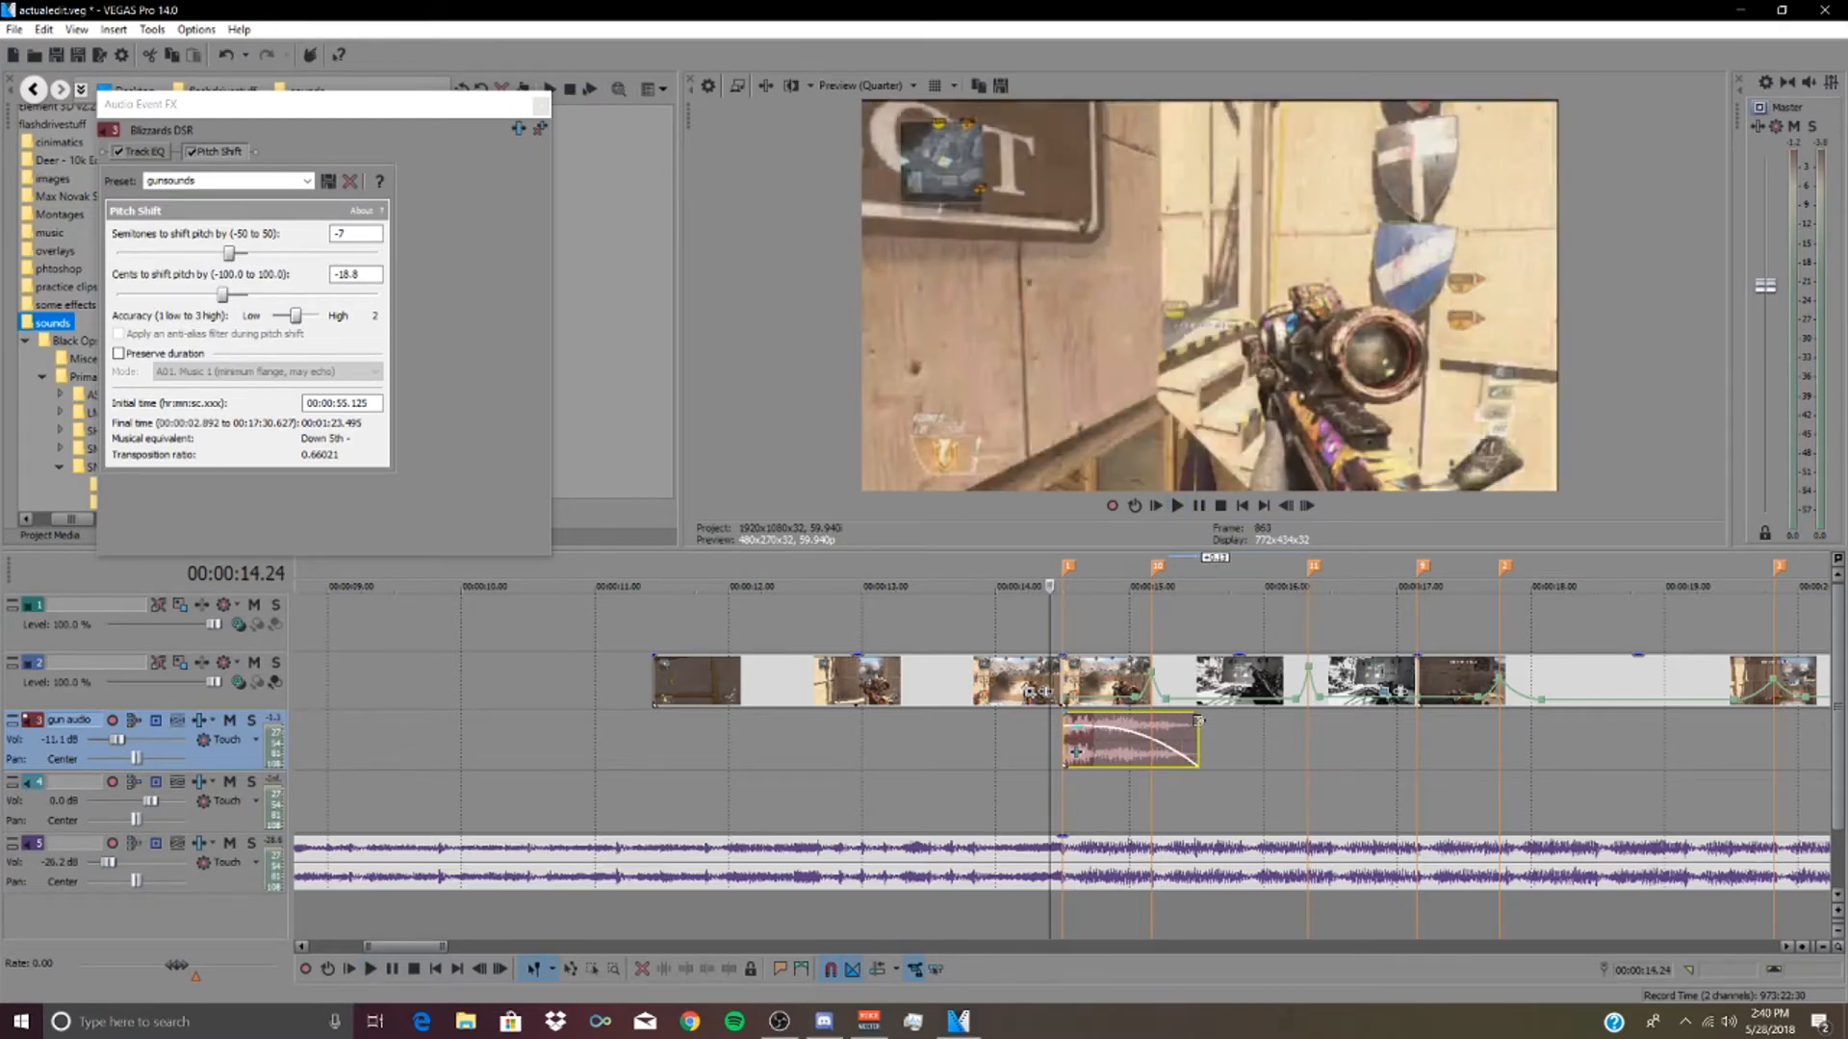
pyautogui.press('space')
pyautogui.press('space')
pyautogui.moveTo(1198, 732); pyautogui.dragTo(1221, 729)
pyautogui.press('space')
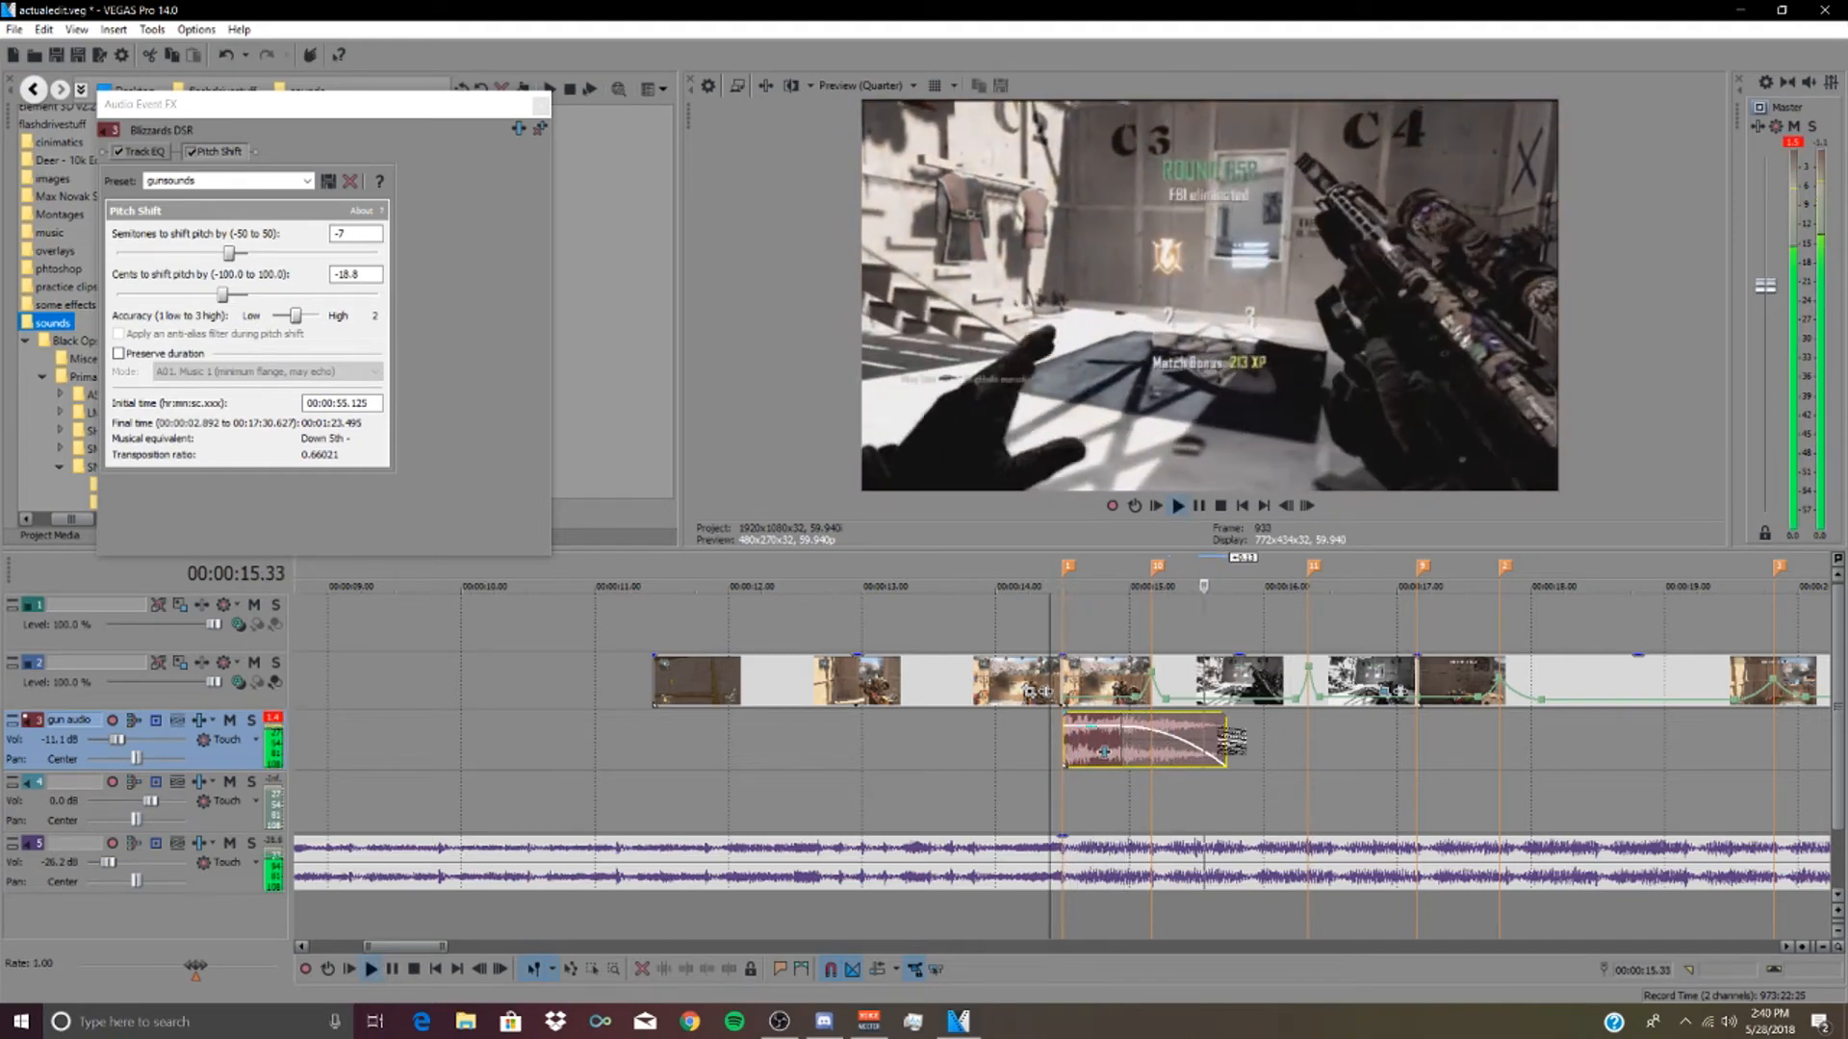
pyautogui.press('space')
# - Try shortening the gunshot's fade-out to a brief fade at its very end, and play it
pyautogui.moveTo(1122, 730); pyautogui.dragTo(1219, 738)
pyautogui.press('space')
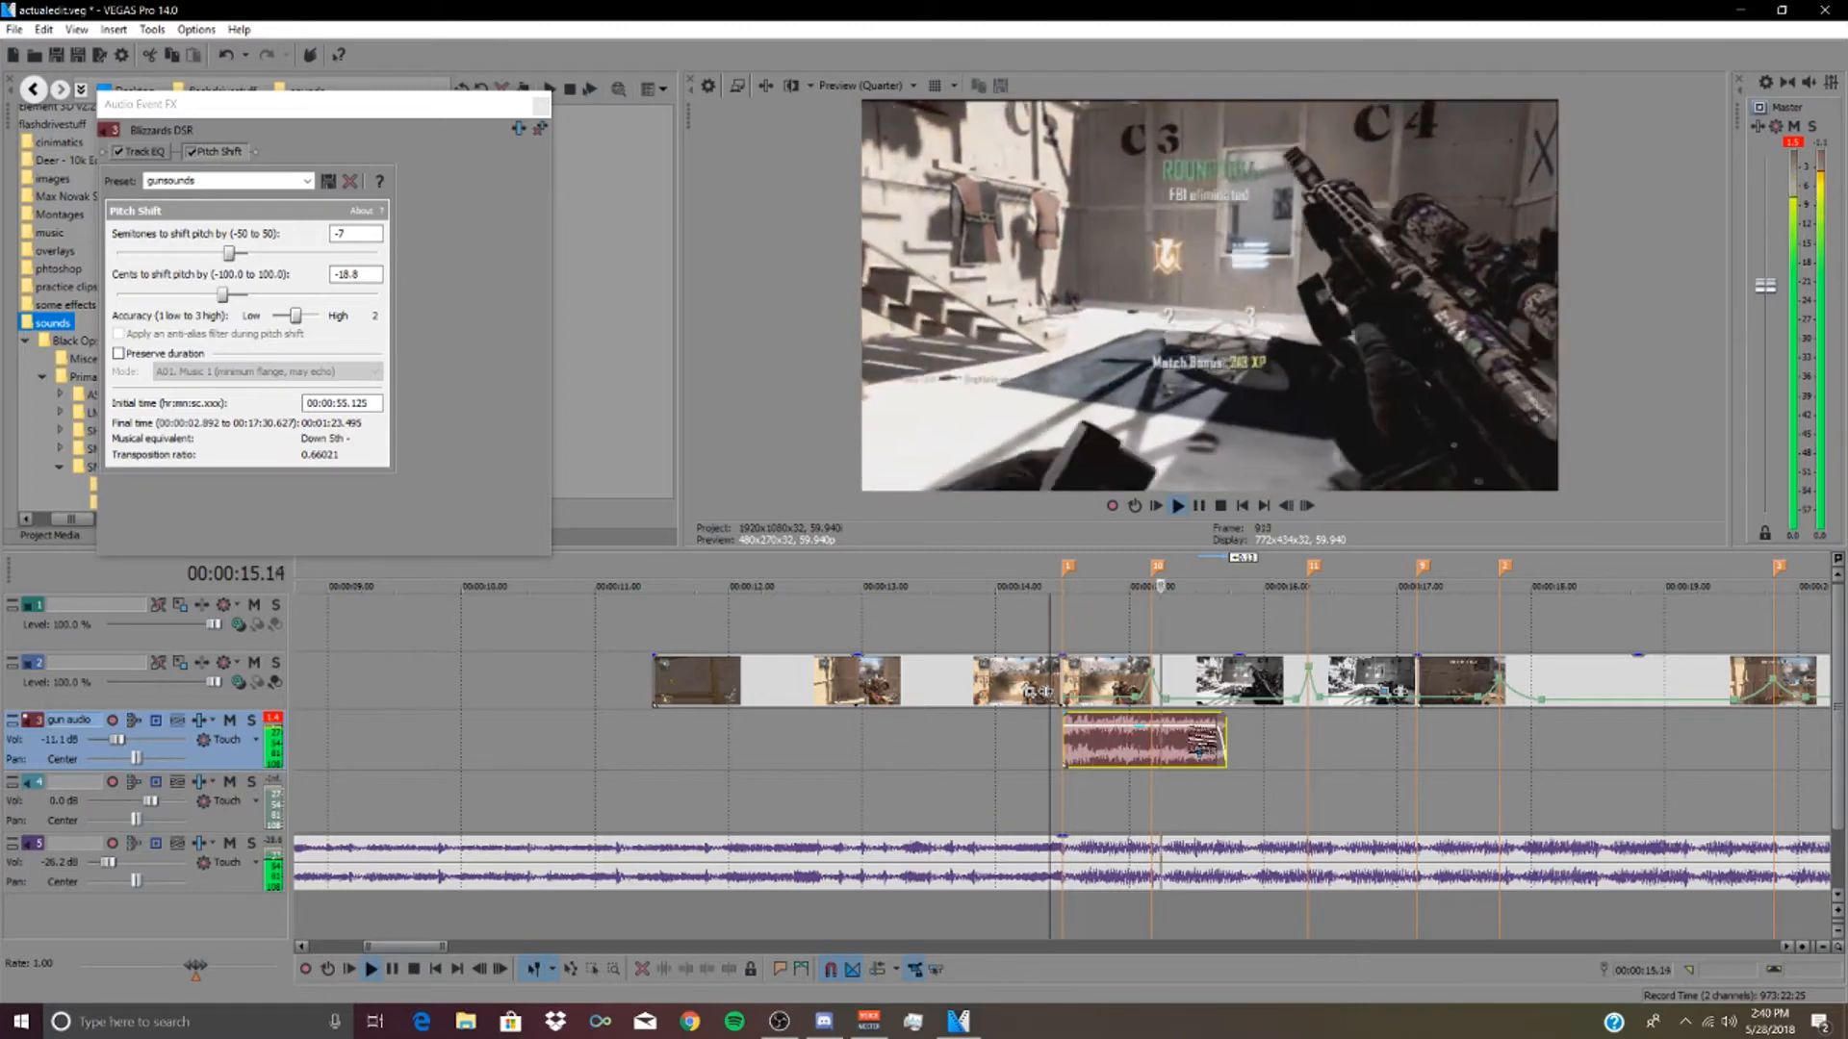
pyautogui.press('space')
# - Trim the gunshot's end to about 00:00:15.25 with a full-length fade-out, and lower its gain to about -5.3 dB, checking it by playback
pyautogui.moveTo(1224, 733); pyautogui.dragTo(1182, 739)
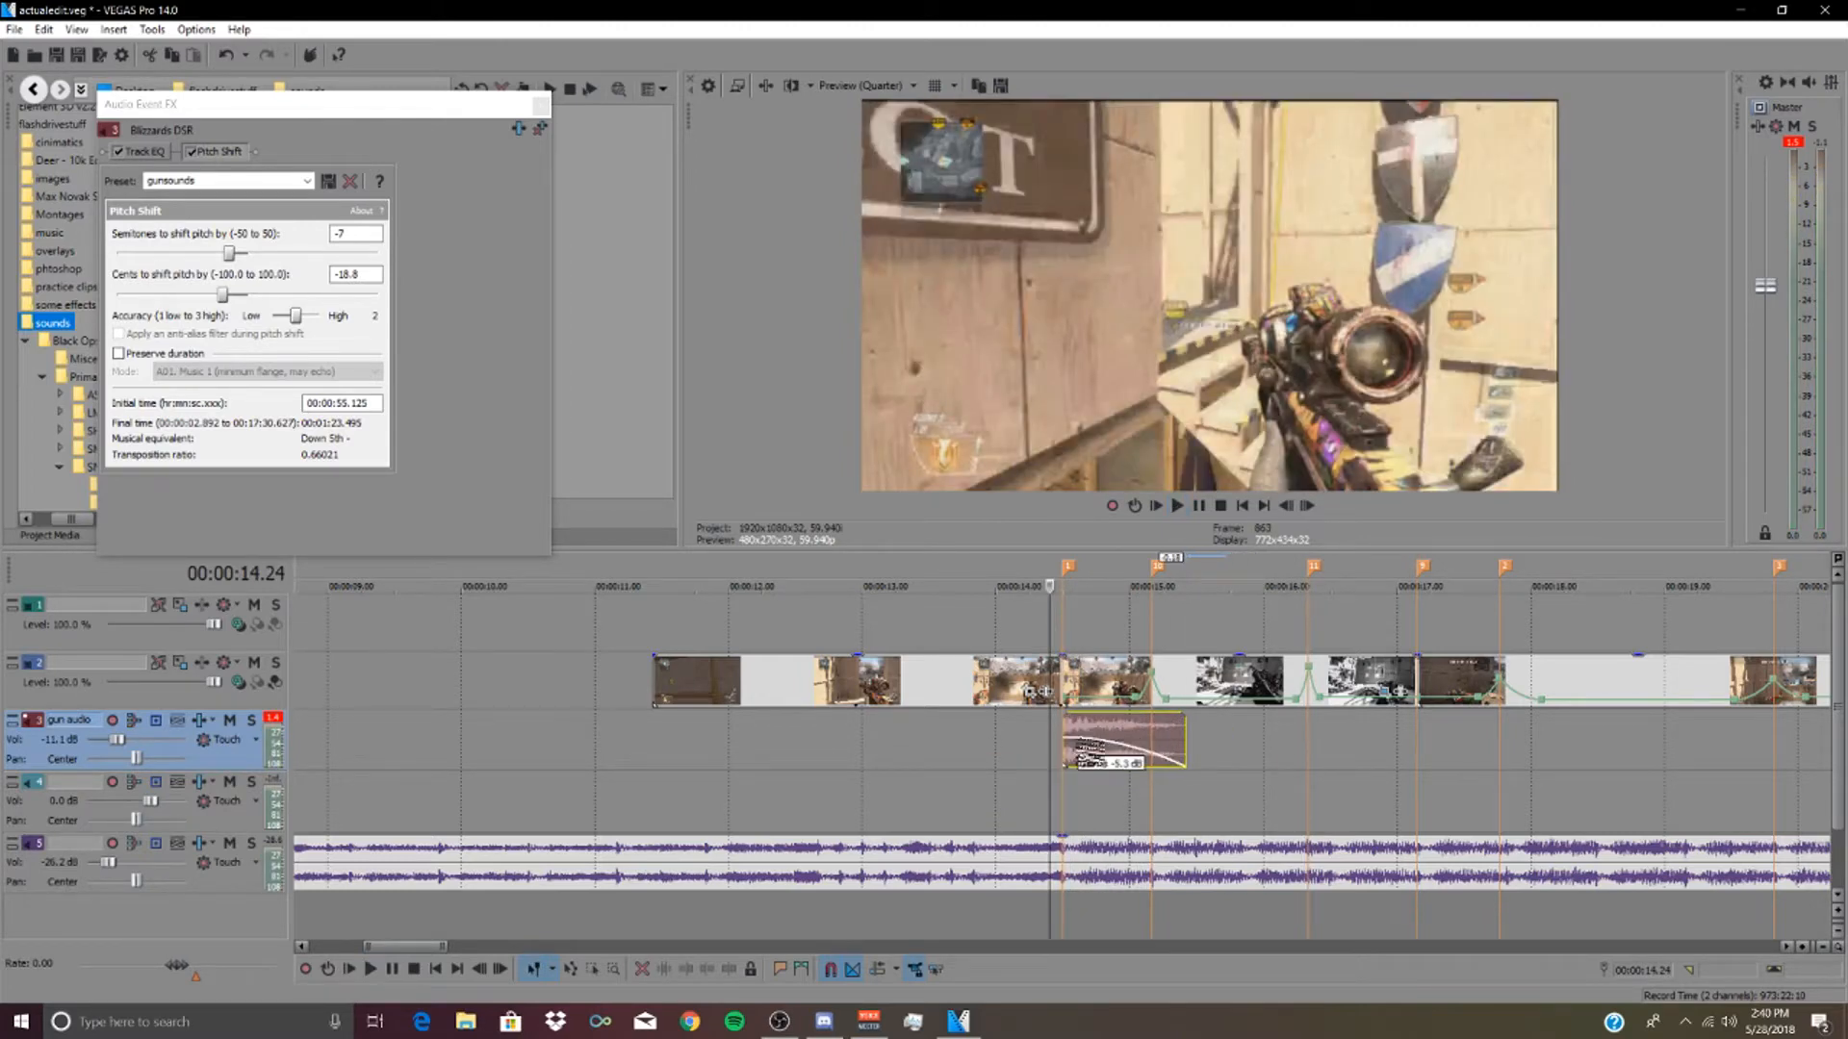
pyautogui.press('space')
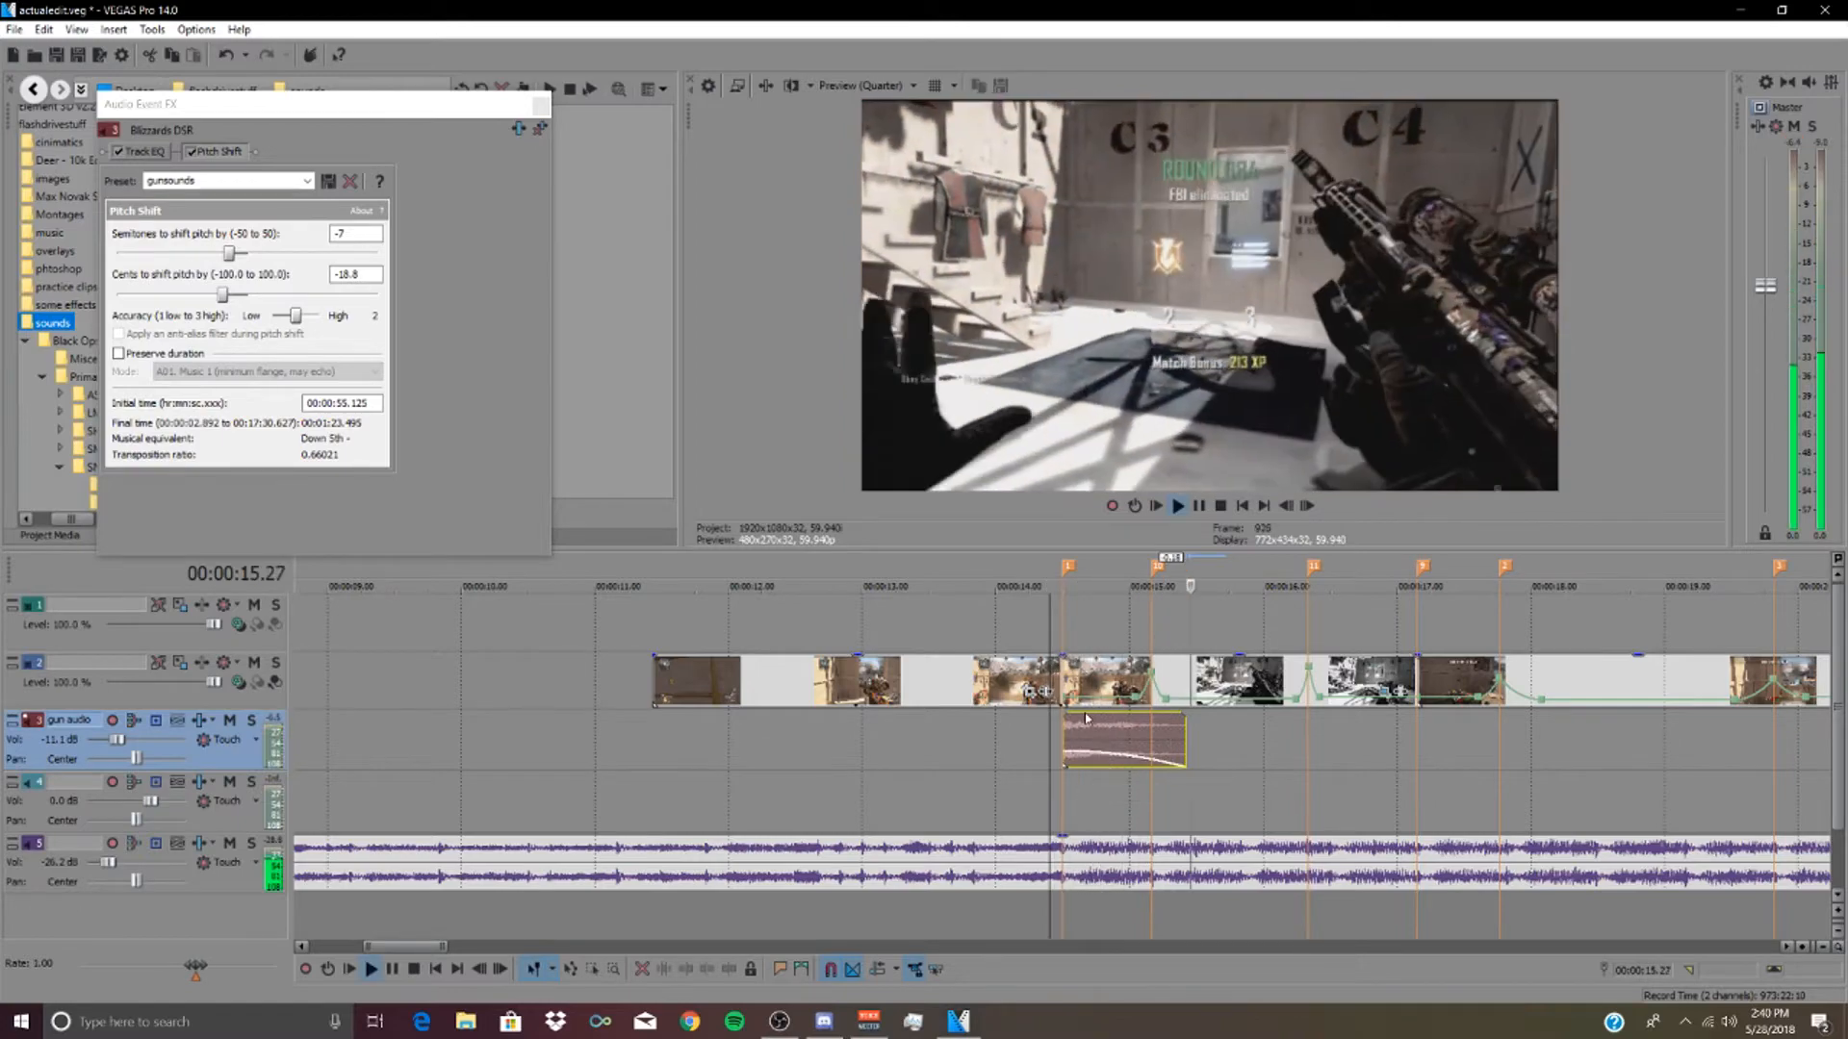
pyautogui.press('space')
pyautogui.click(539, 126)
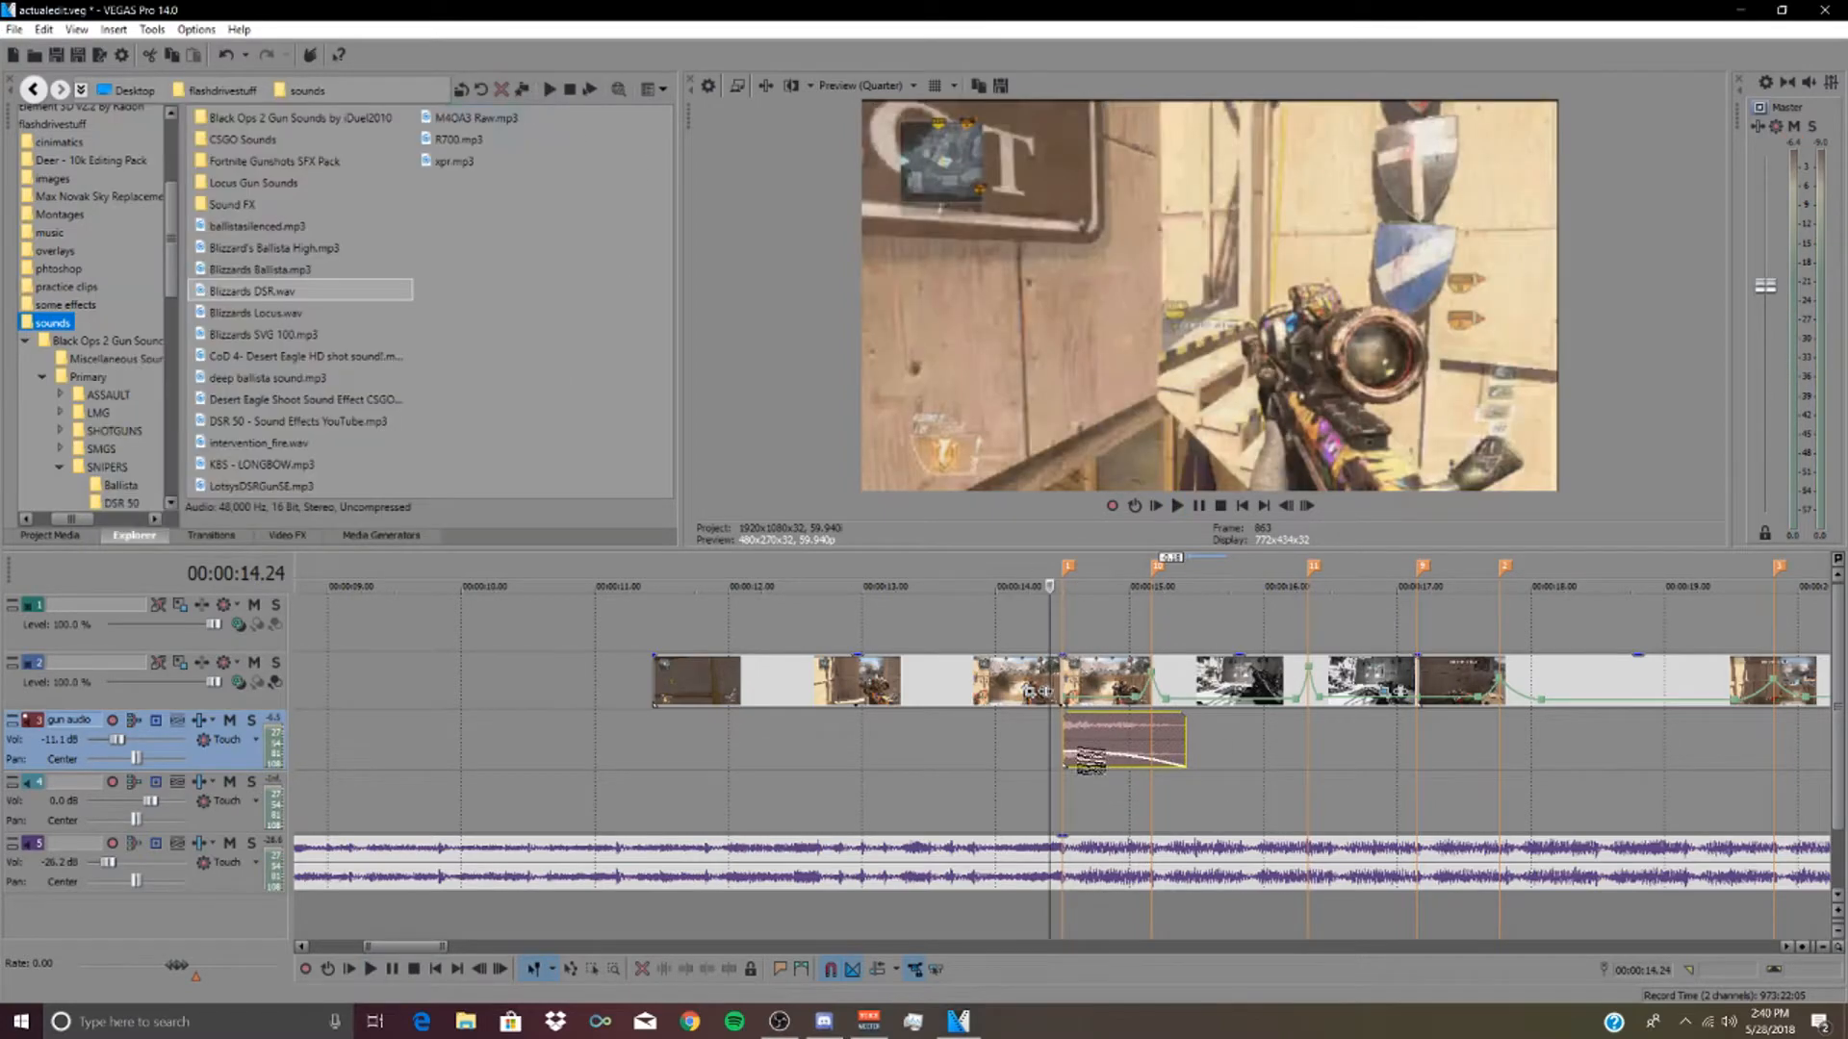
pyautogui.click(997, 724)
pyautogui.press('space')
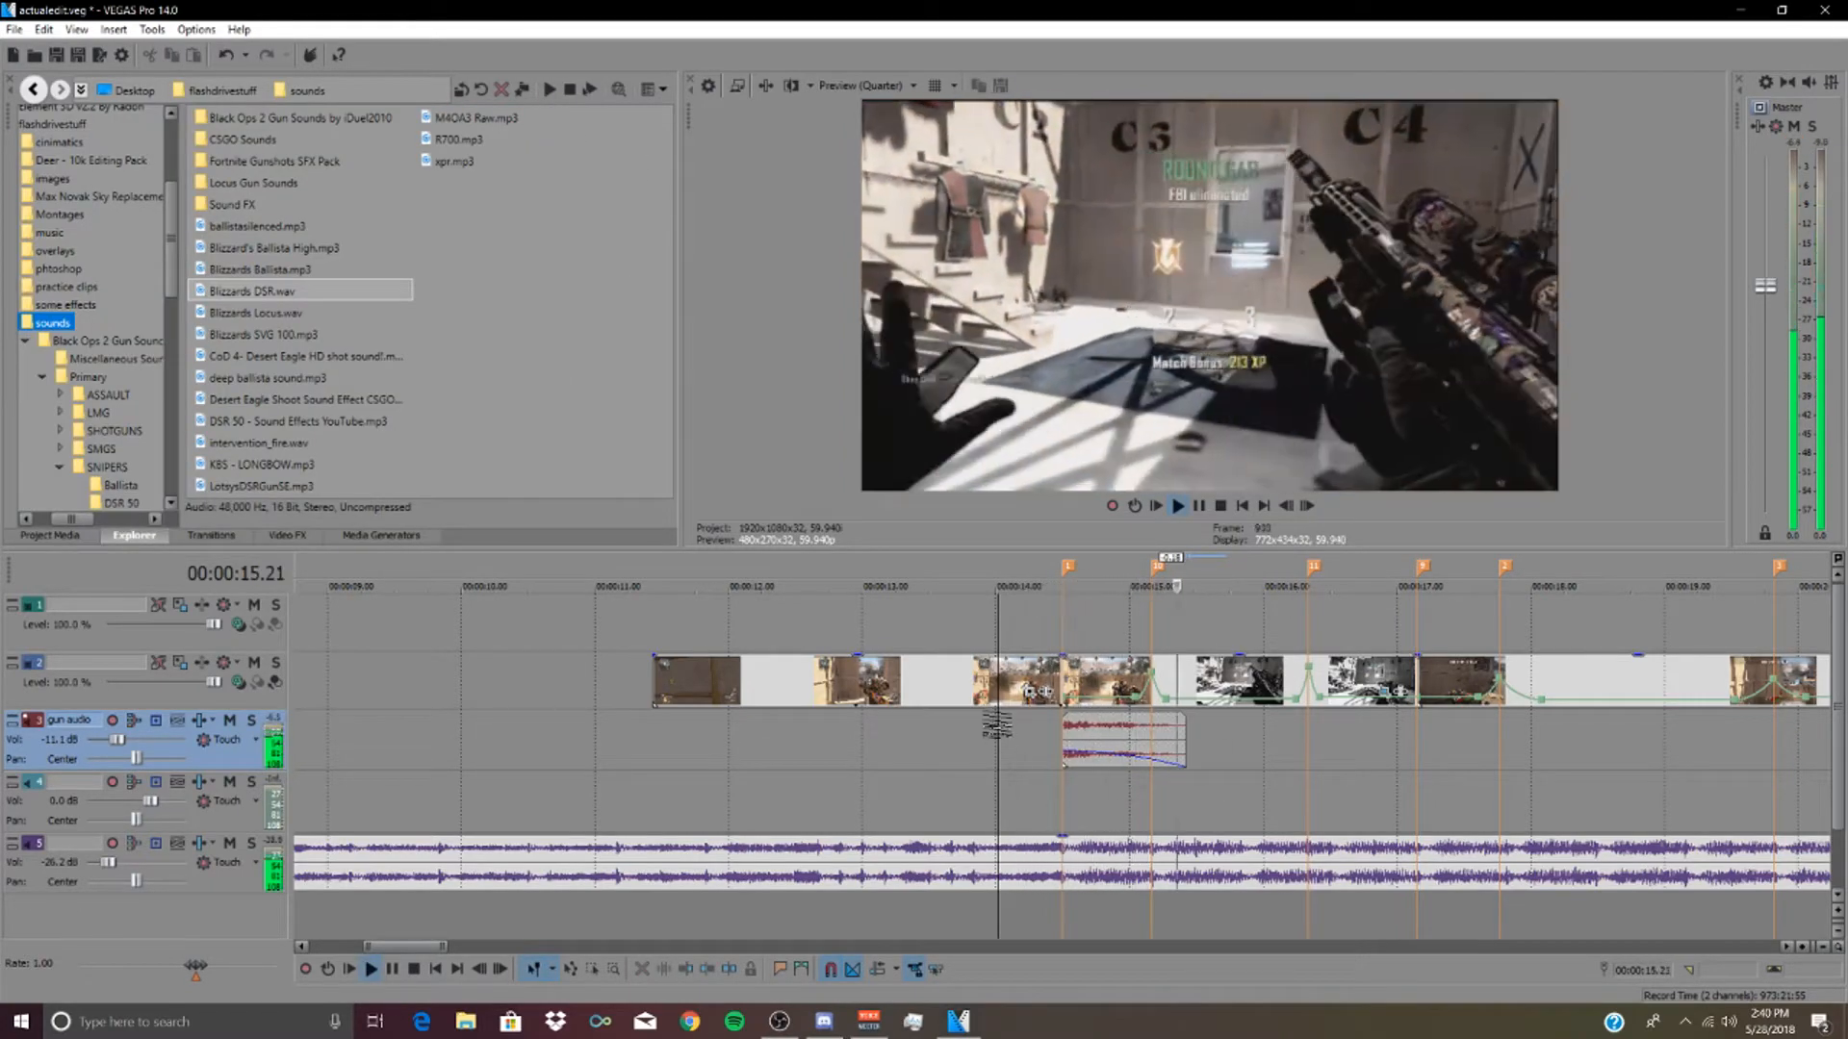
# - Add Dark thick woosh.wav from the Swishes folder in Sound FX to the empty audio track below the gun audio
pyautogui.click(1062, 801)
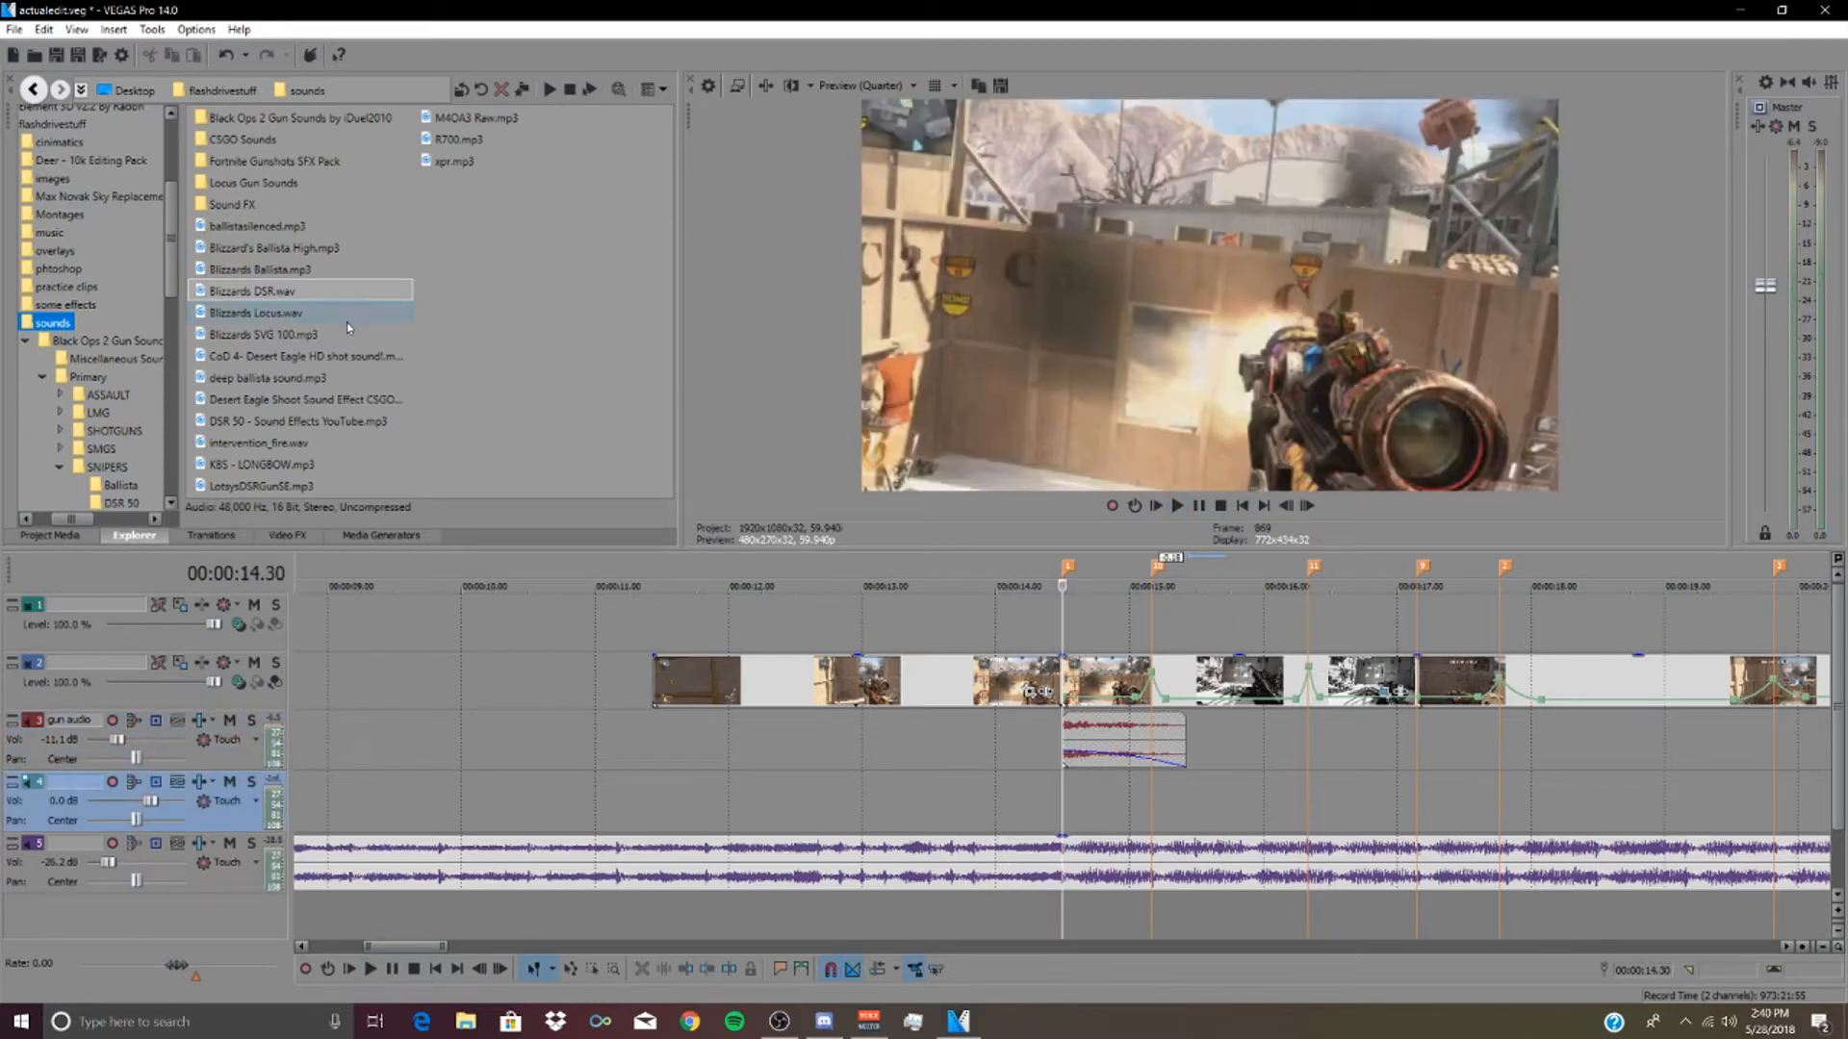
pyautogui.doubleClick(230, 205)
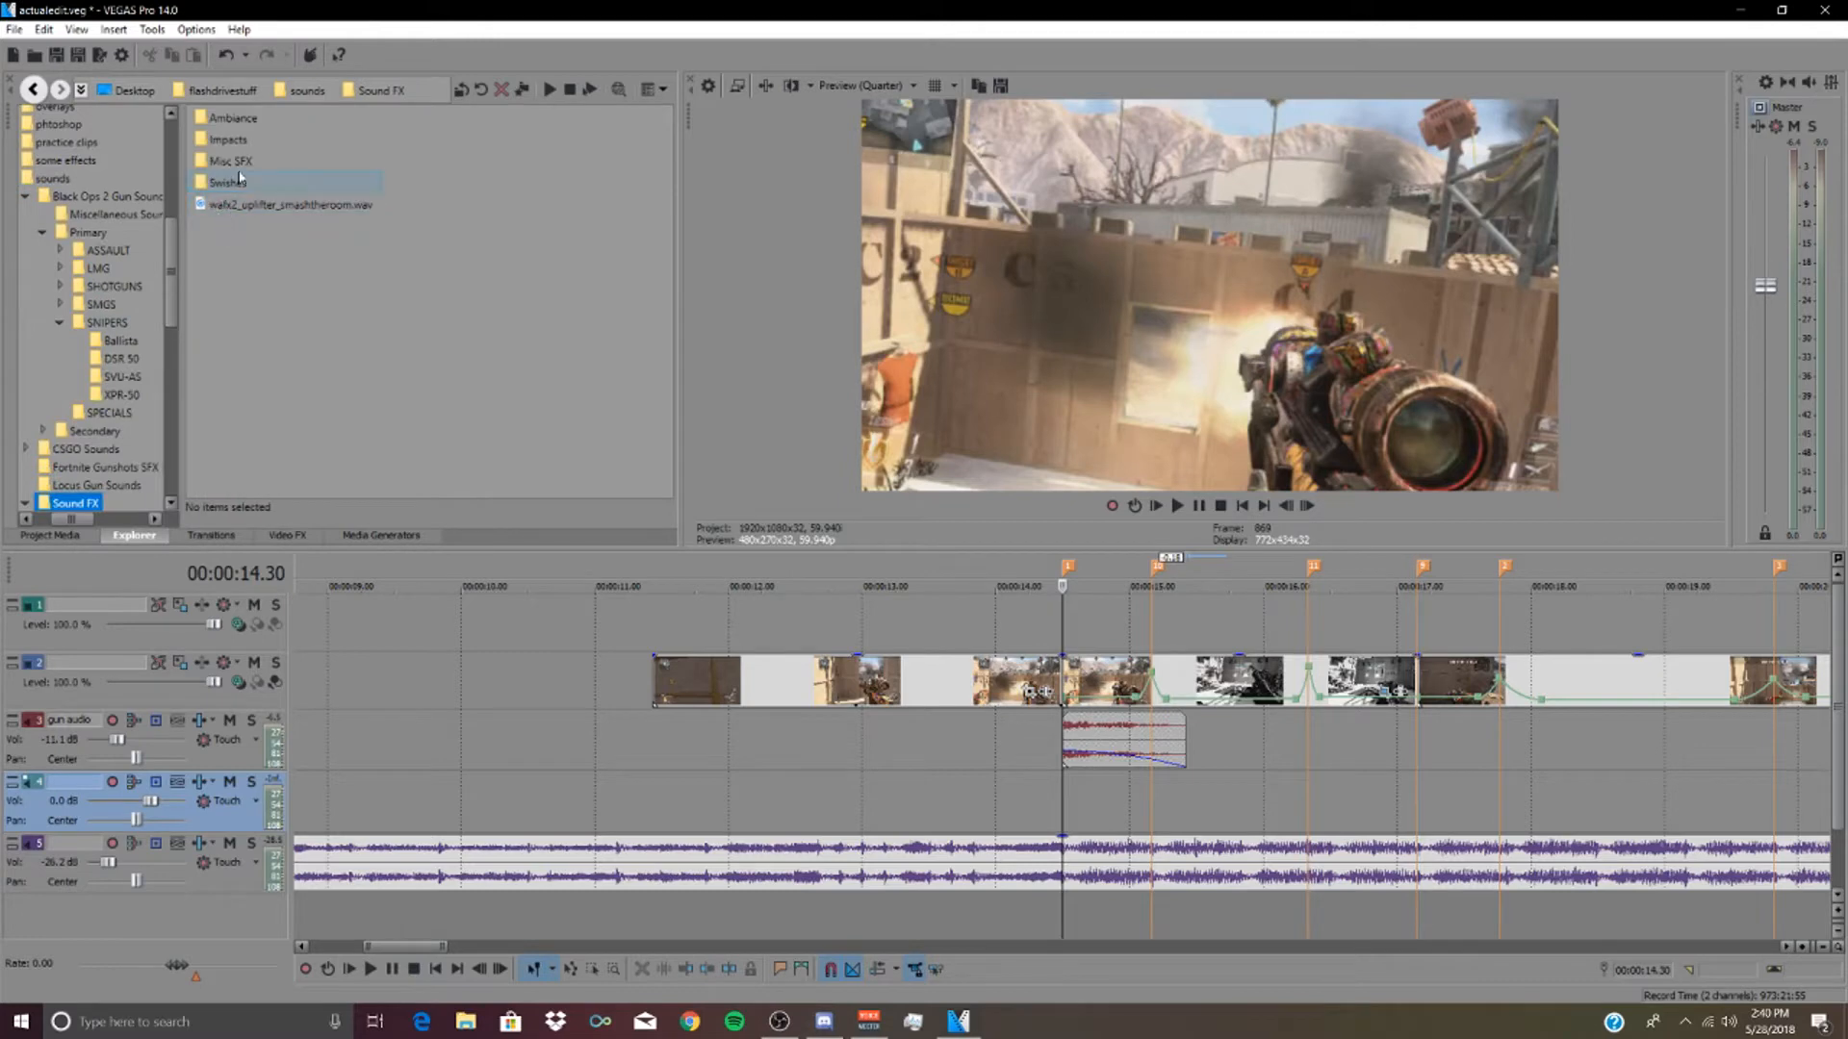
pyautogui.doubleClick(238, 182)
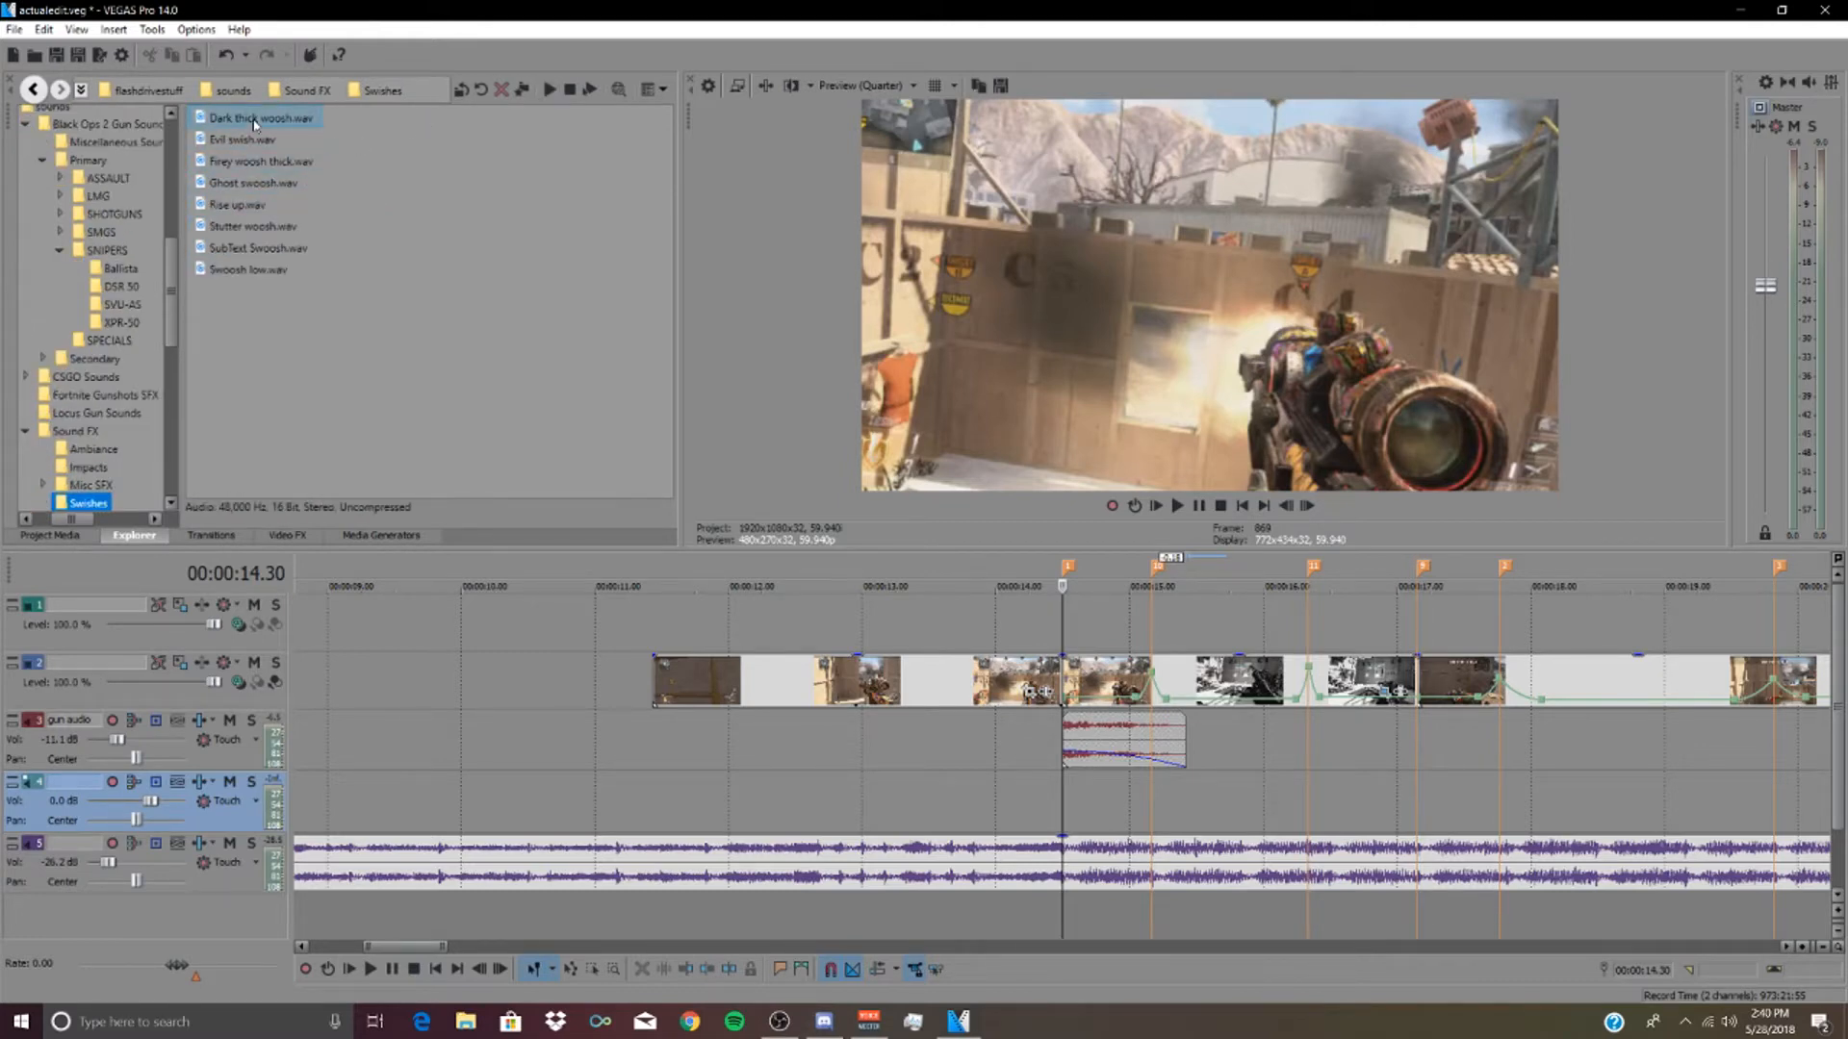
pyautogui.moveTo(641, 203); pyautogui.dragTo(716, 797)
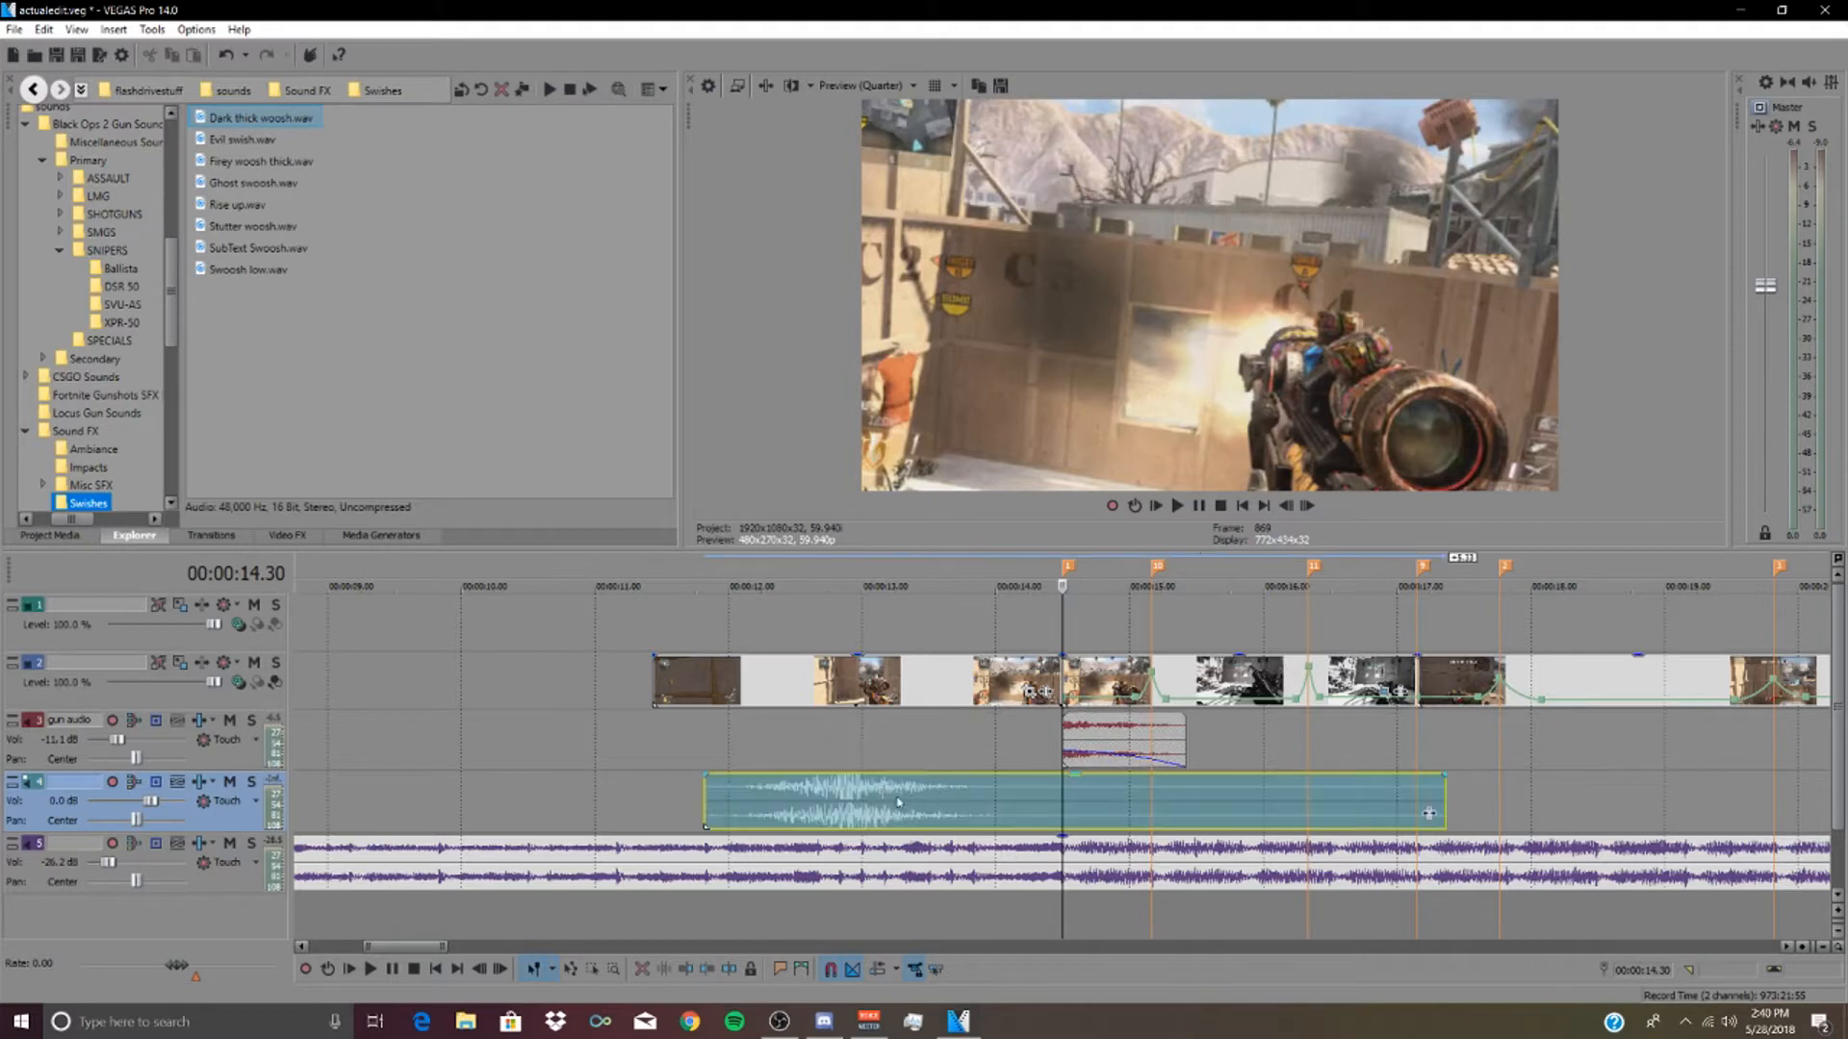
# - Trim the woosh into a faded-in lead-in ending at the gunshot's start, and set its track volume to -9.6 dB
pyautogui.click(832, 795)
pyautogui.press('space')
pyautogui.moveTo(1444, 805); pyautogui.dragTo(1058, 778)
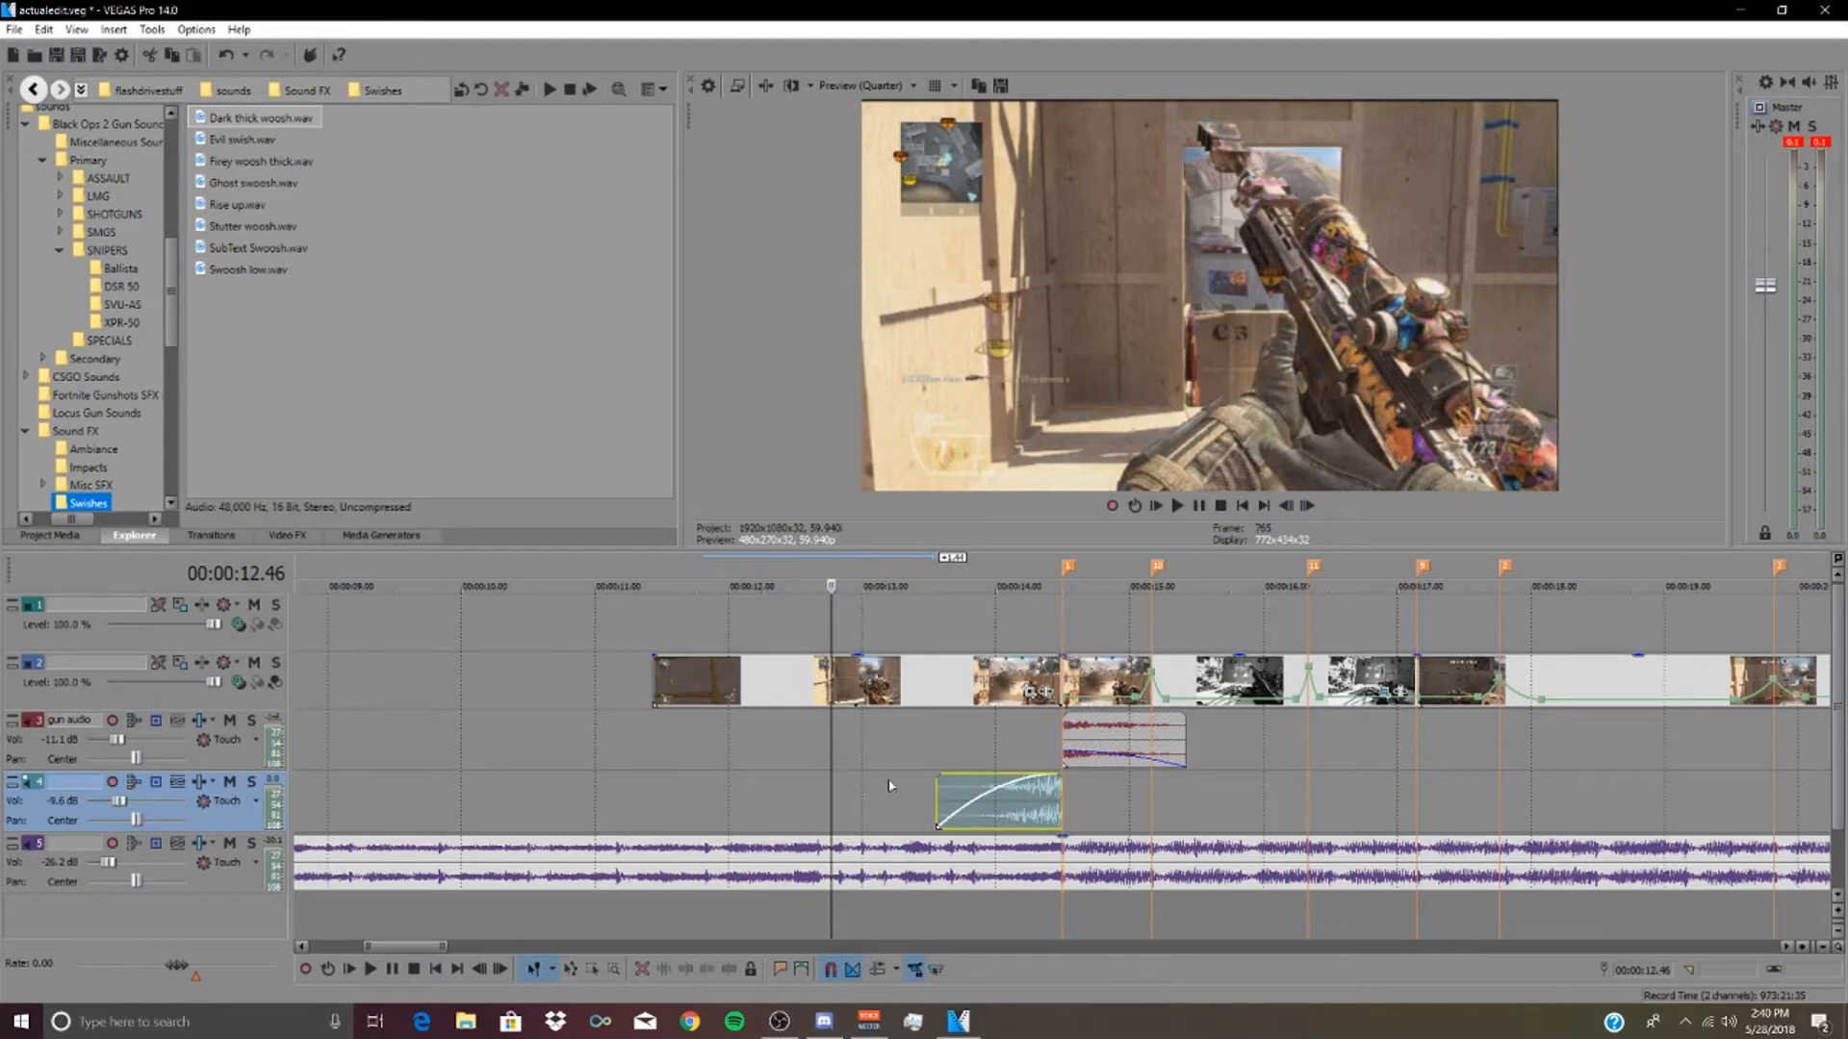
# - Extend the woosh's end slightly past the gunshot's start with a lower gain, and play it from 00:00:14.15
pyautogui.moveTo(1057, 787)
pyautogui.mouseDown()
pyautogui.moveTo(1064, 823)
pyautogui.moveTo(1078, 795)
pyautogui.mouseUp()
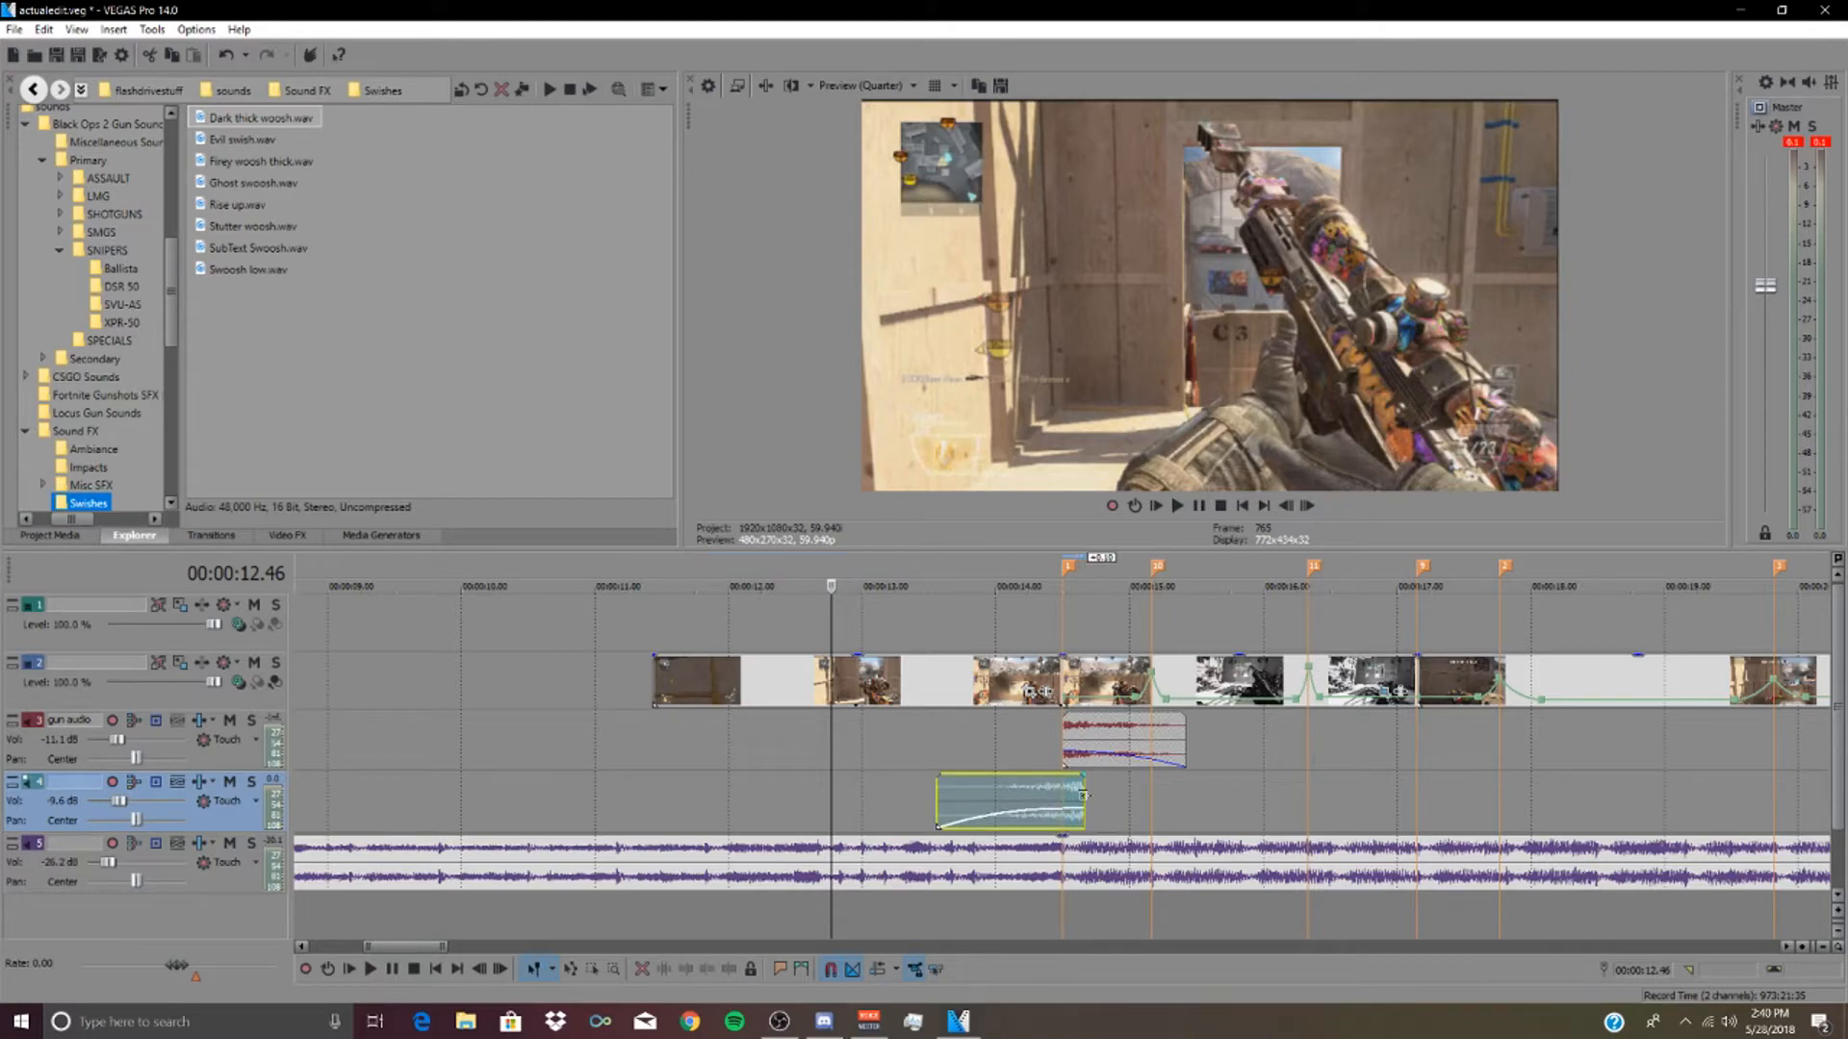
pyautogui.click(1028, 760)
pyautogui.press('space')
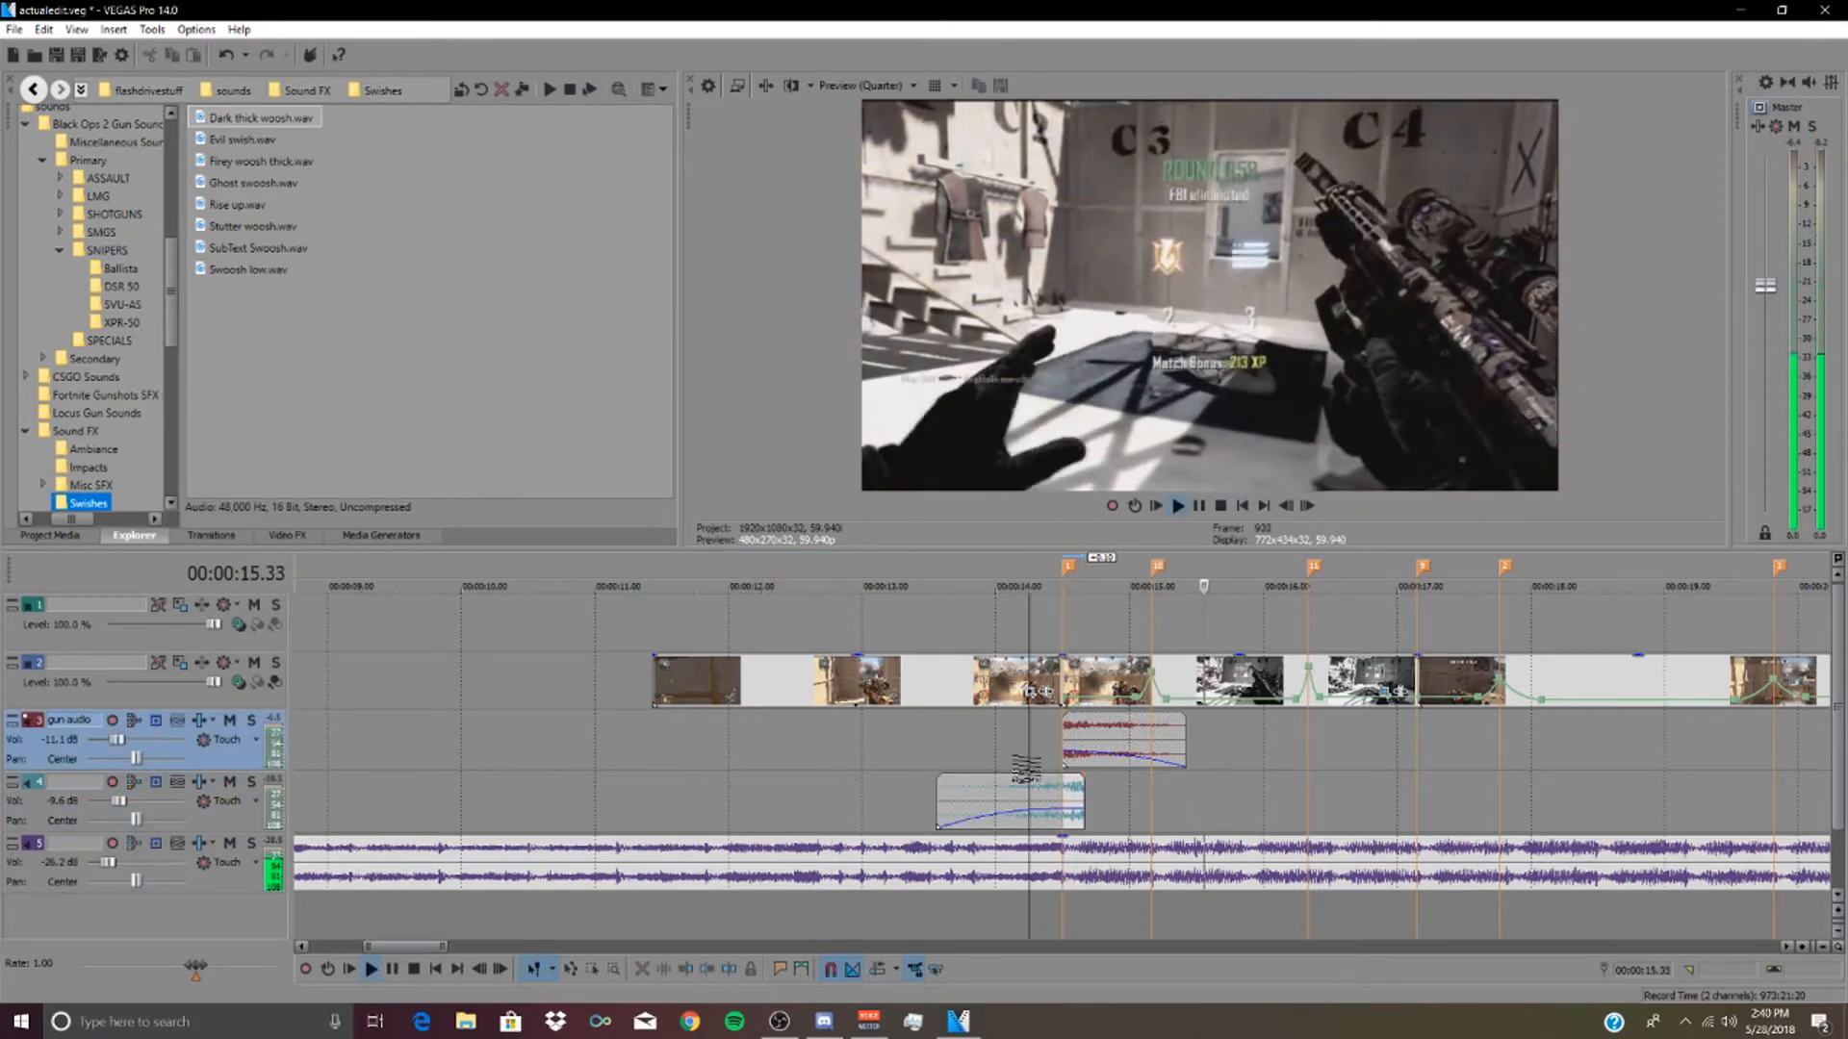
pyautogui.press('space')
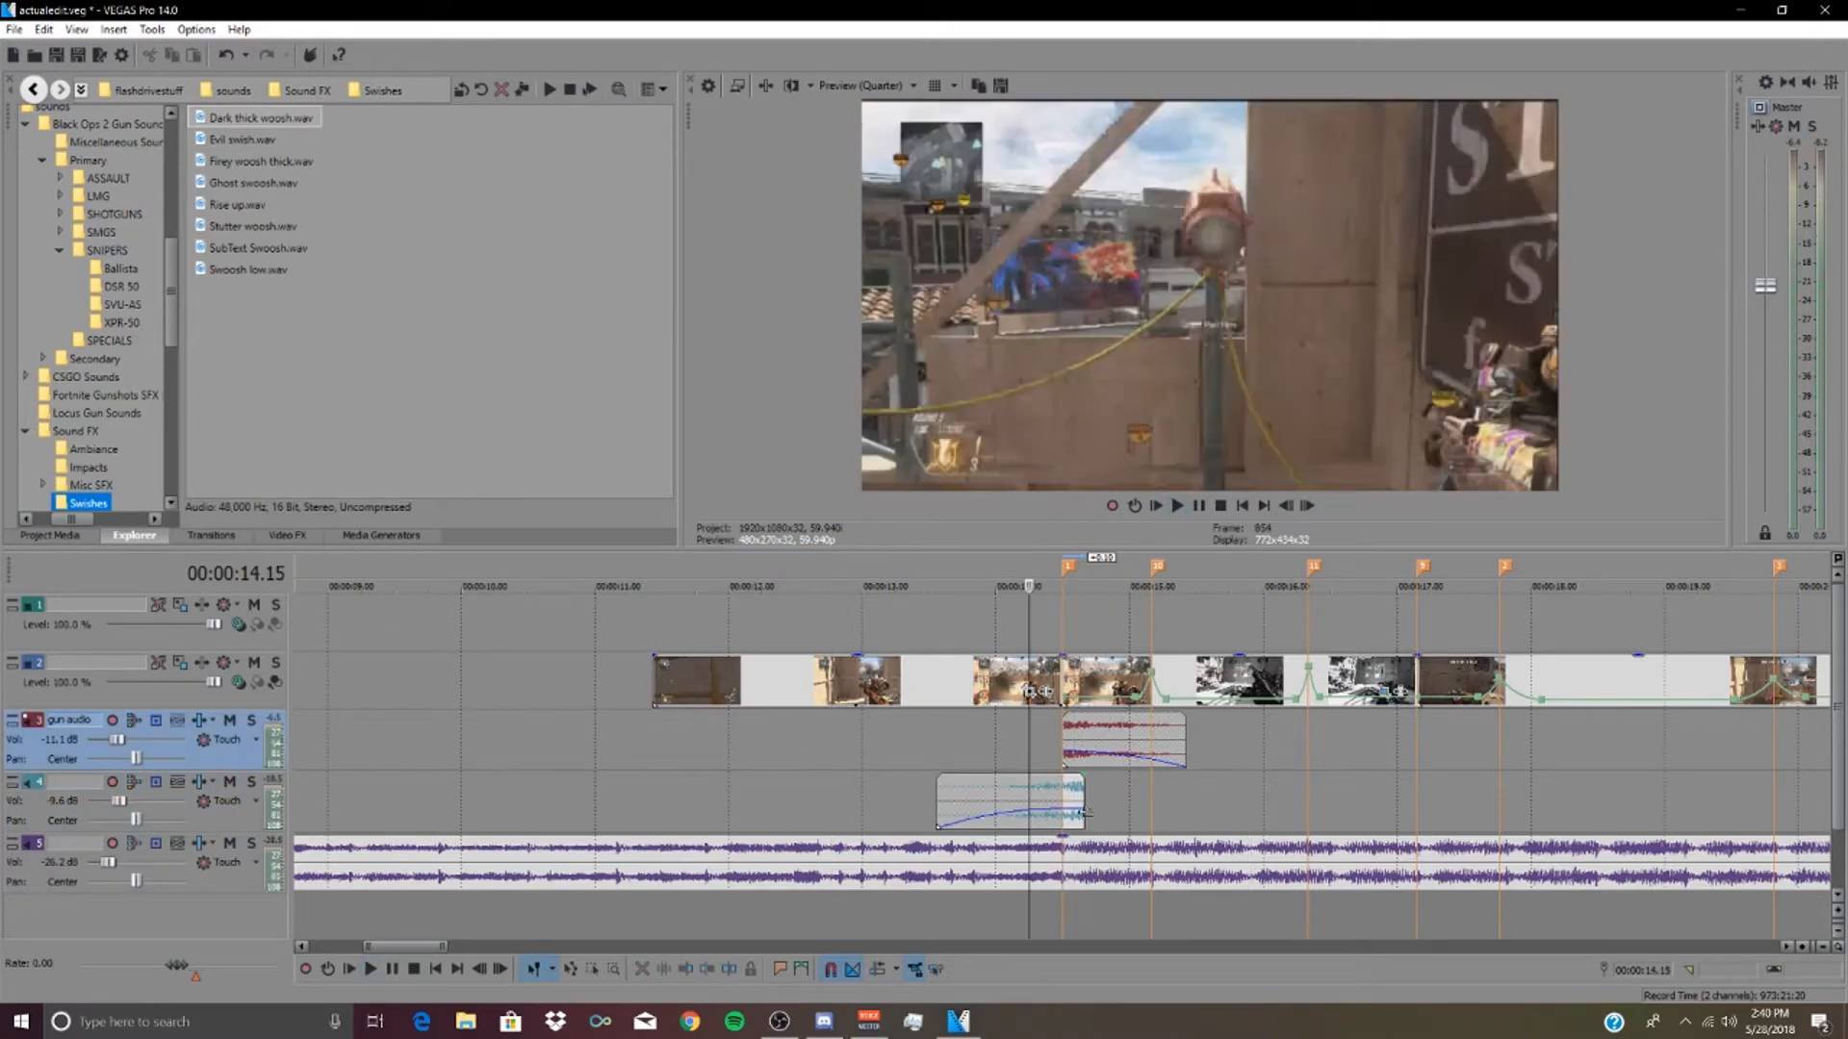
# - Insert a new audio track directly below the woosh track
pyautogui.rightClick(234, 821)
pyautogui.click(288, 452)
pyautogui.moveTo(223, 829); pyautogui.dragTo(227, 893)
# - Place Deep Drum Impact.wav from the Sound FX Impacts folder on the new track at the gunshot's start, with a full-length fade-out
pyautogui.click(381, 90)
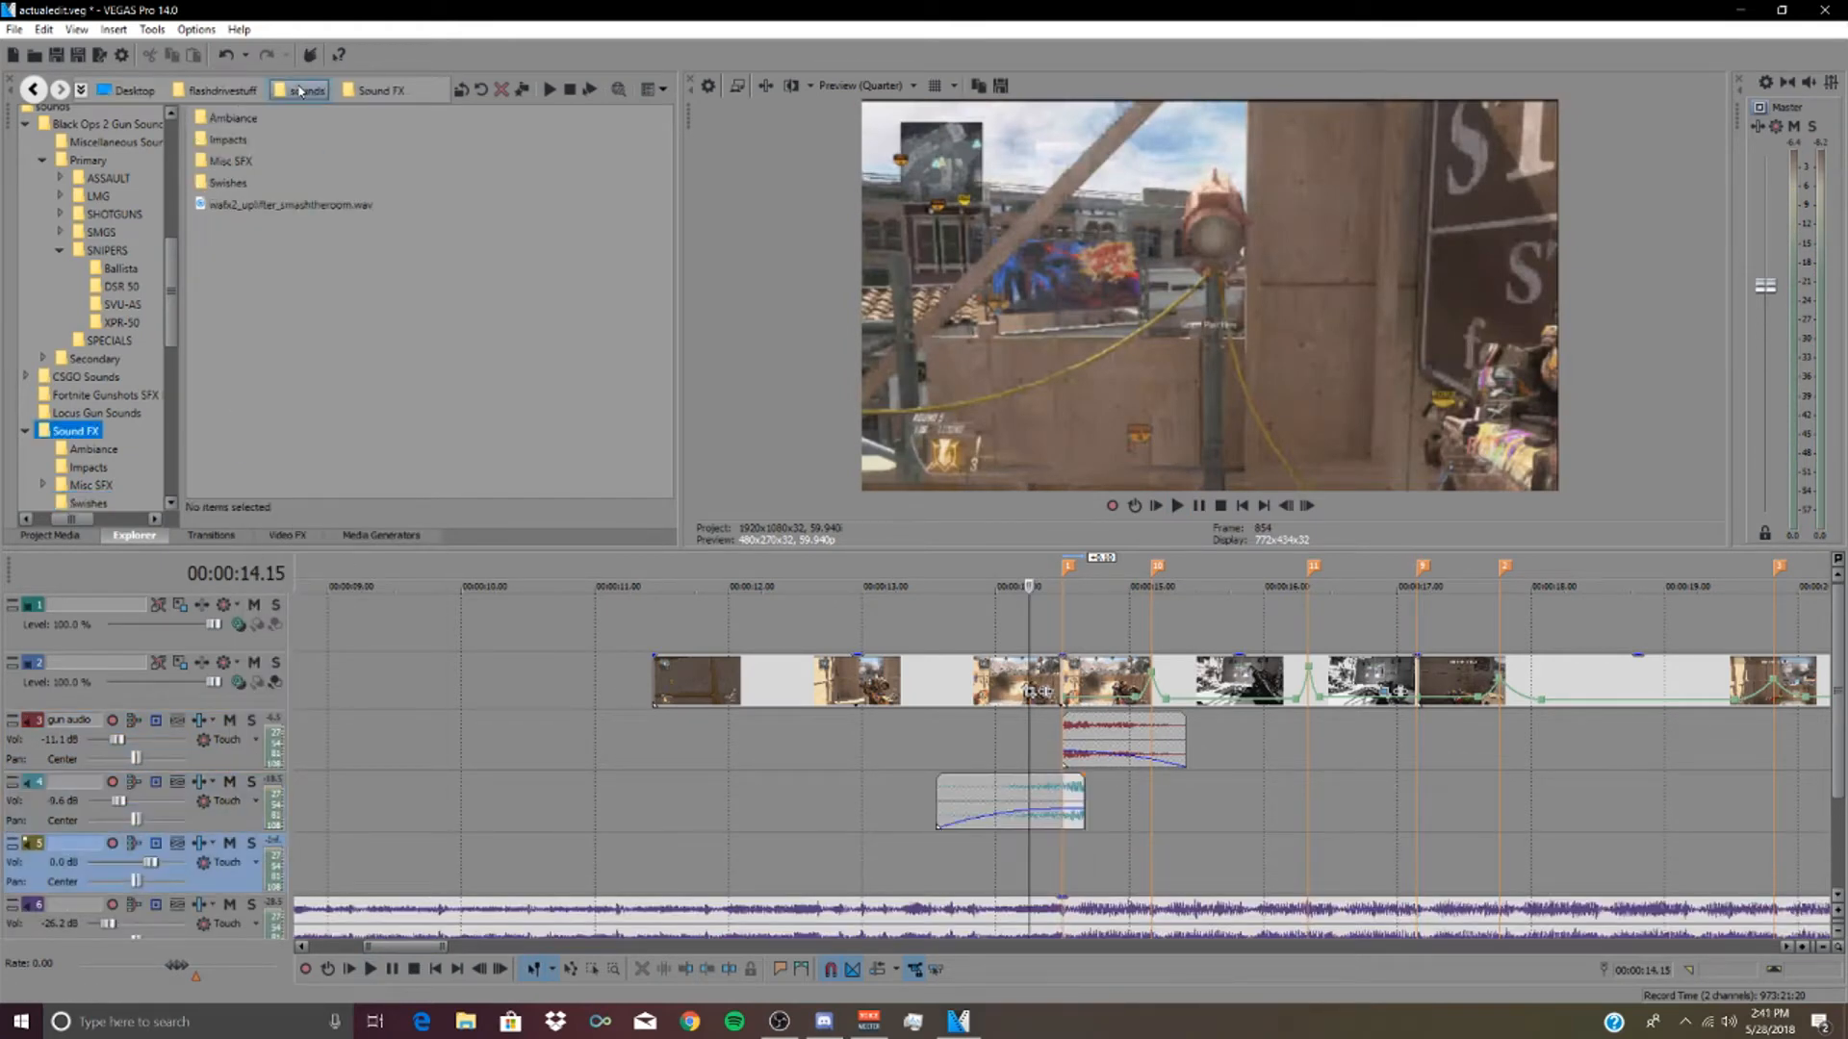
pyautogui.doubleClick(246, 141)
pyautogui.moveTo(892, 425)
pyautogui.mouseDown()
pyautogui.moveTo(1044, 857)
pyautogui.moveTo(1074, 862)
pyautogui.moveTo(703, 845)
pyautogui.mouseUp()
pyautogui.scroll(-4, 1072, 862)
pyautogui.scroll(4, 875, 813)
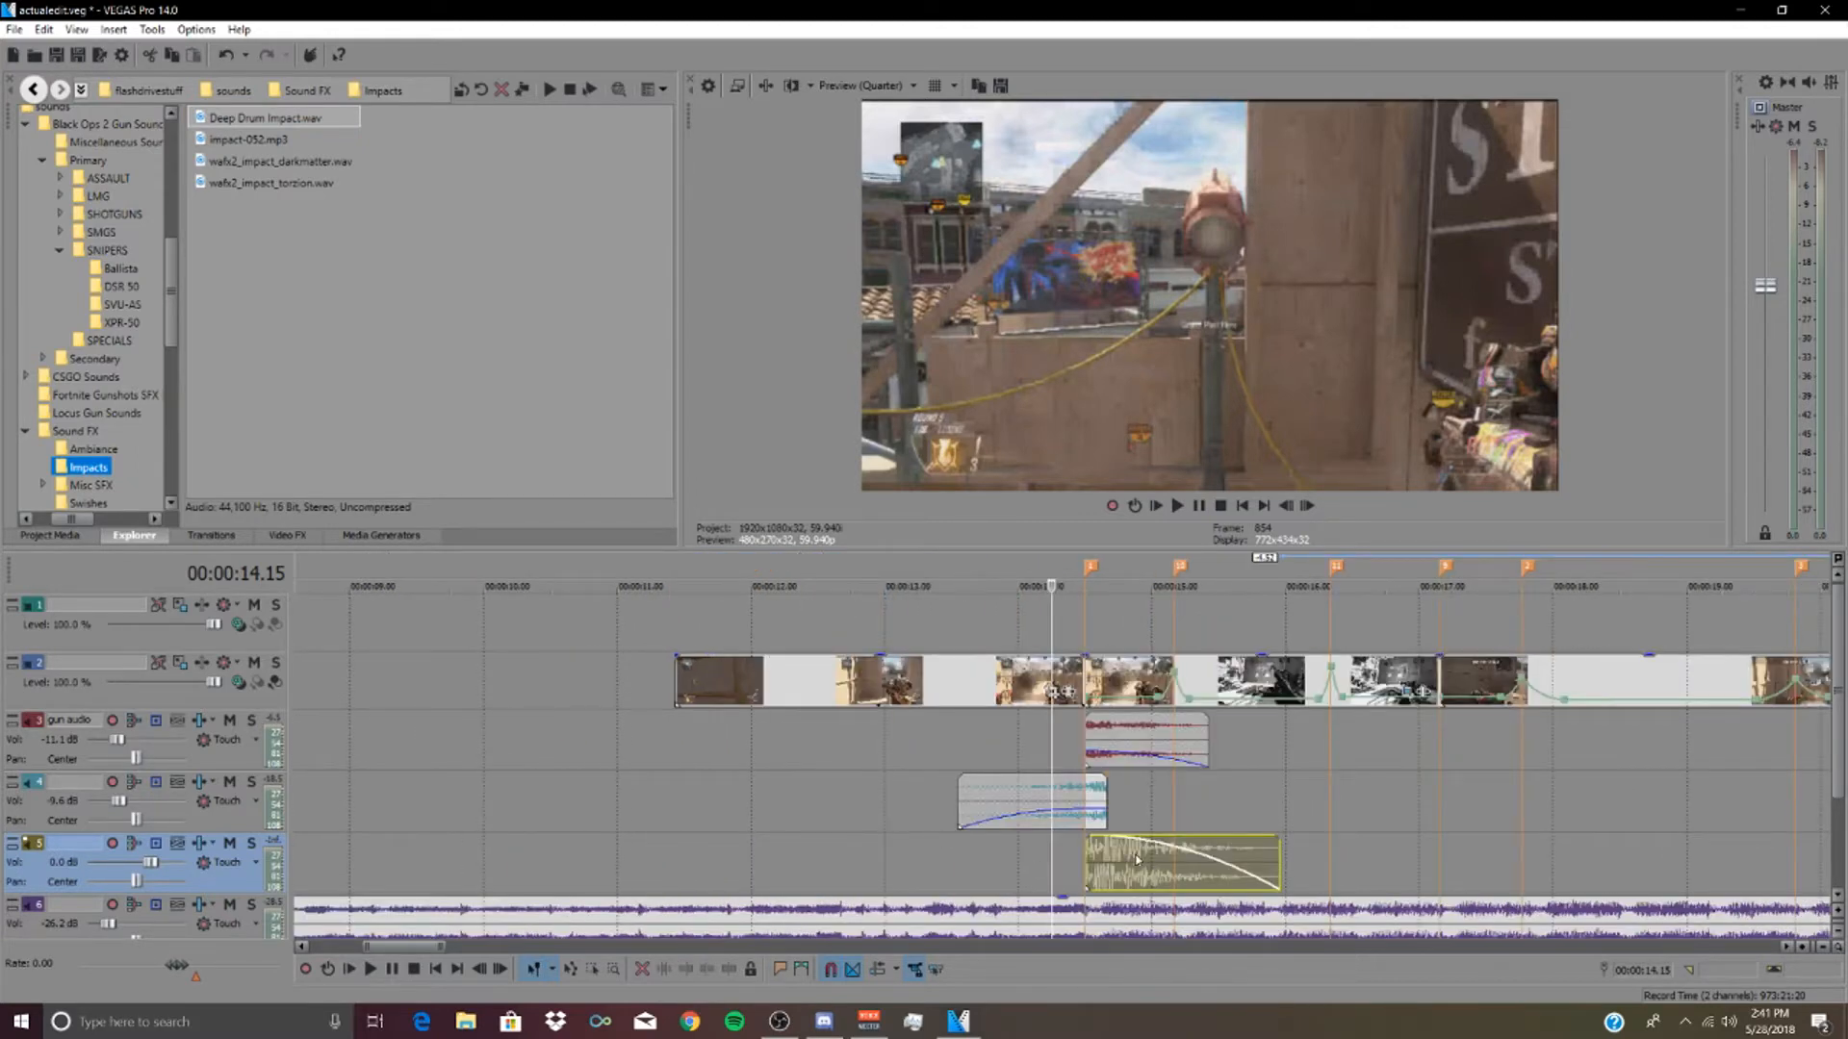
# - Play the timeline from 00:00:14.15 to check the drum impact together with the gunshot and woosh
pyautogui.moveTo(1128, 847)
pyautogui.mouseDown()
pyautogui.moveTo(1143, 886)
pyautogui.moveTo(1119, 829)
pyautogui.mouseUp()
pyautogui.press('space')
pyautogui.press('space')
pyautogui.press('space')
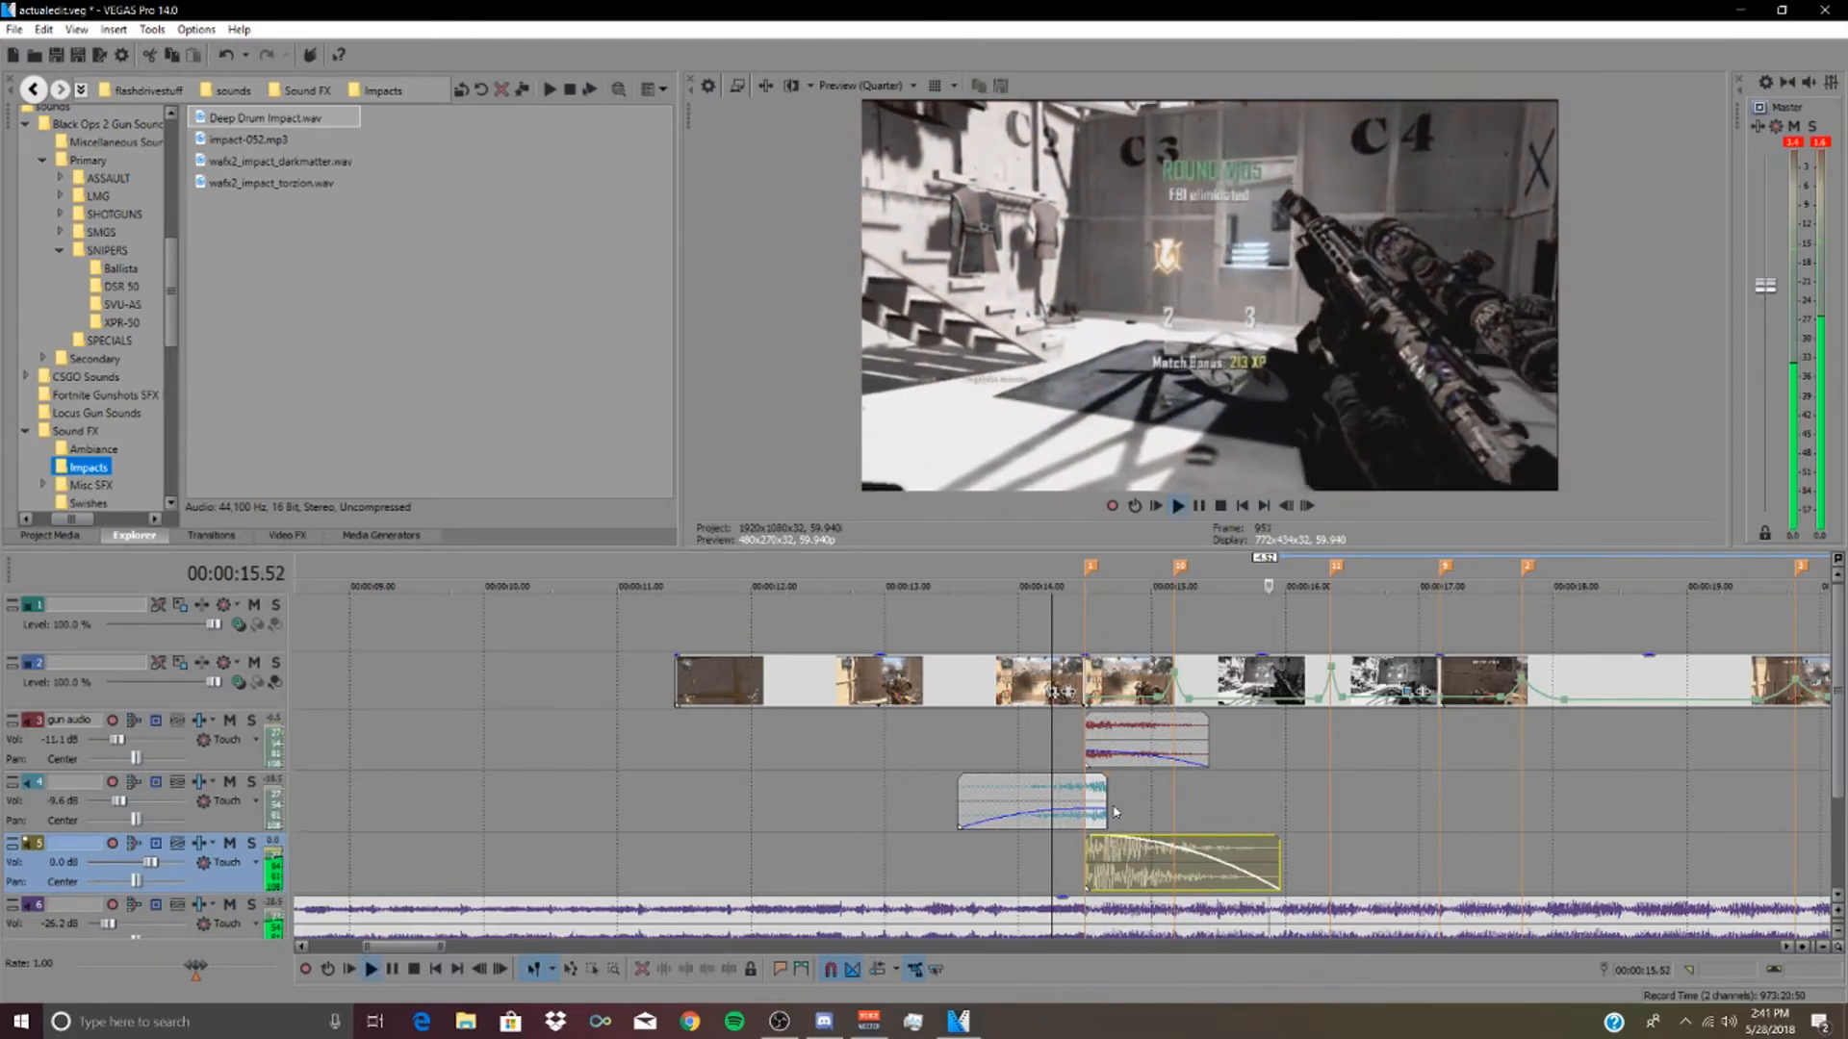
pyautogui.press('space')
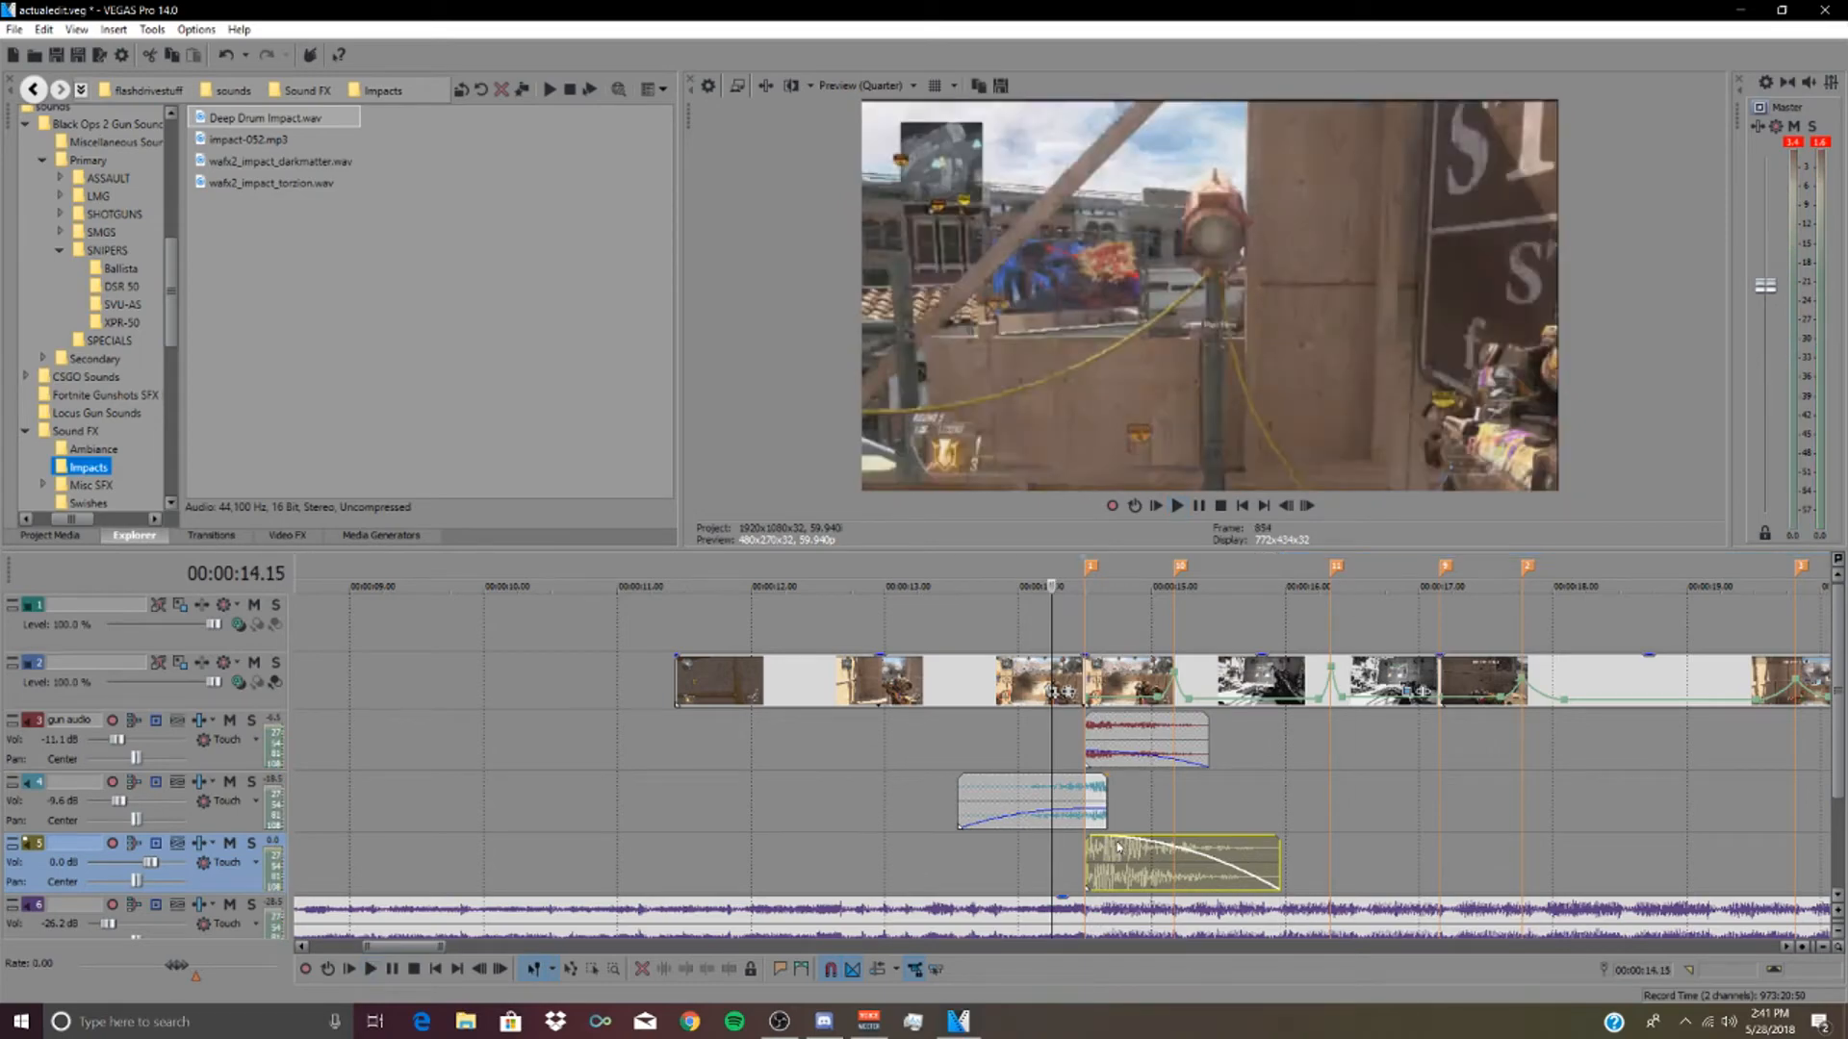
# - Lower the drum impact's gain to -4.5 dB and play the layered sounds from 00:00:14.15
pyautogui.moveTo(1121, 849); pyautogui.dragTo(1131, 871)
pyautogui.press('space')
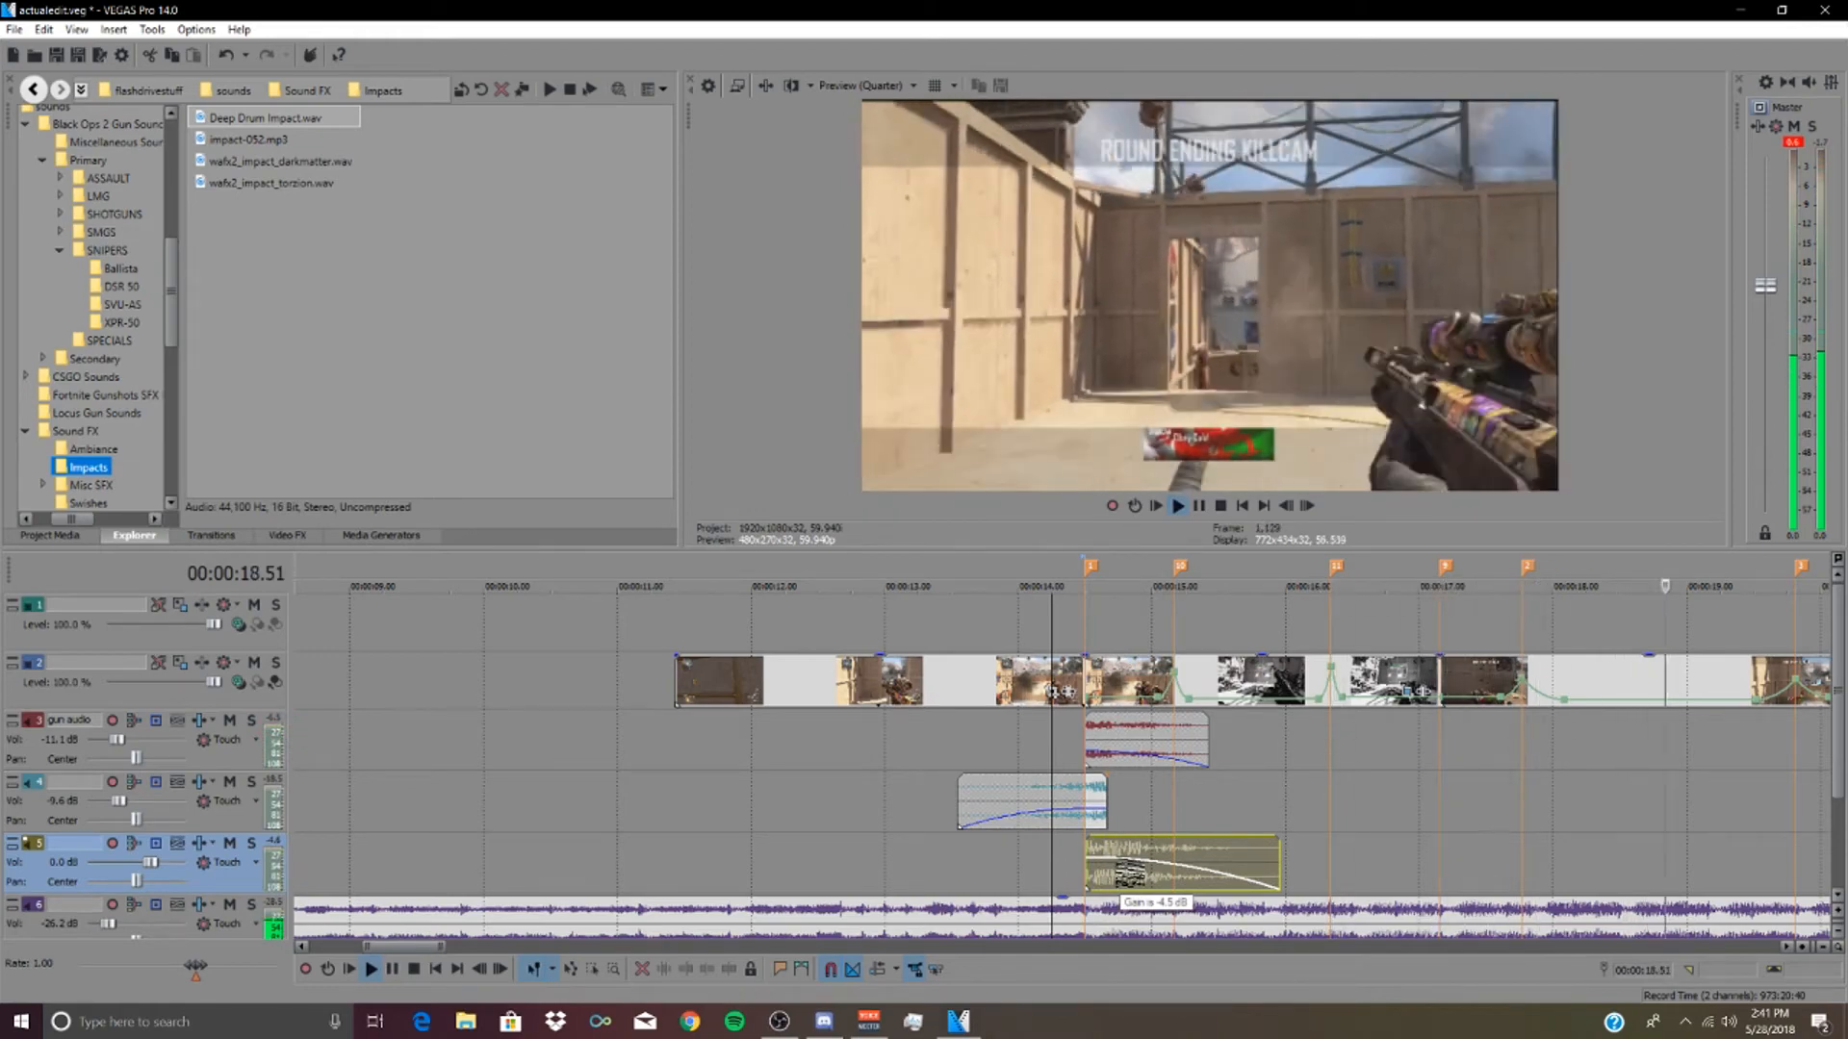
pyautogui.scroll(-3, 1022, 853)
pyautogui.press('space')
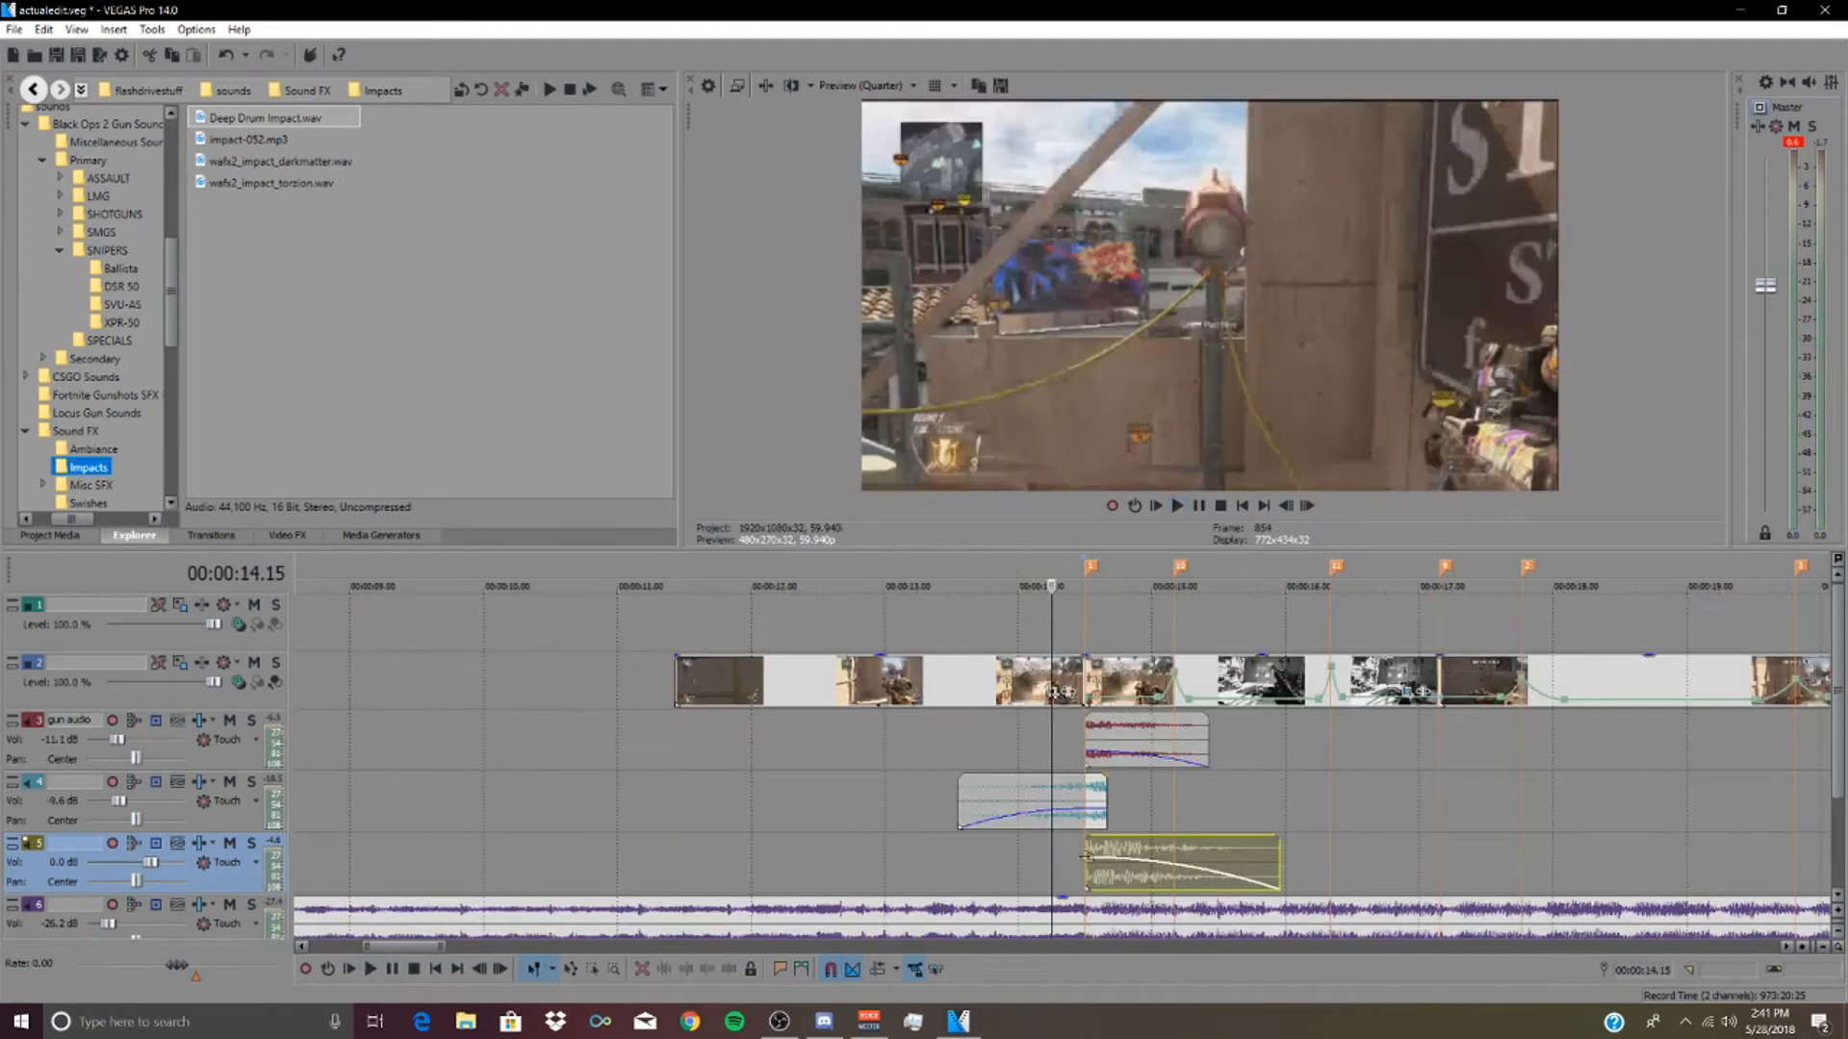
pyautogui.scroll(-2, 1049, 853)
pyautogui.press('space')
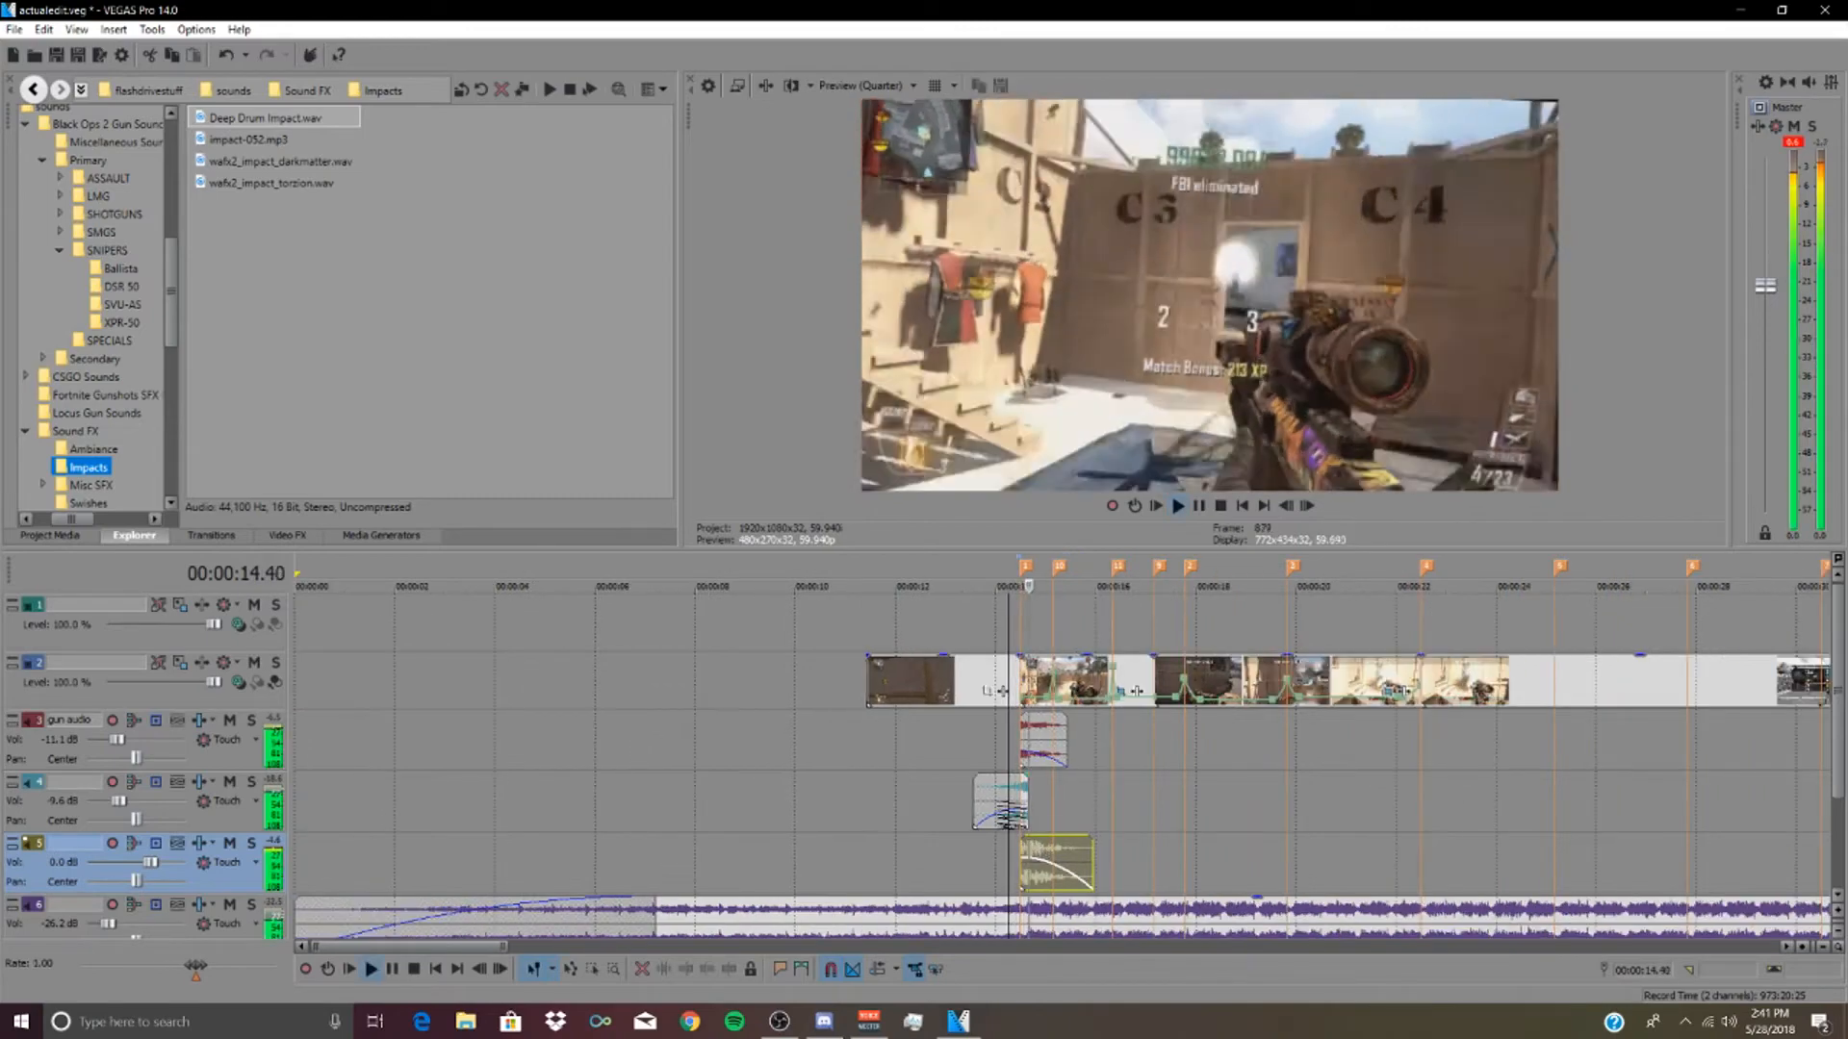
pyautogui.press('space')
pyautogui.click(1004, 791)
pyautogui.press('Delete')
pyautogui.hotkey('ctrl', 'z')
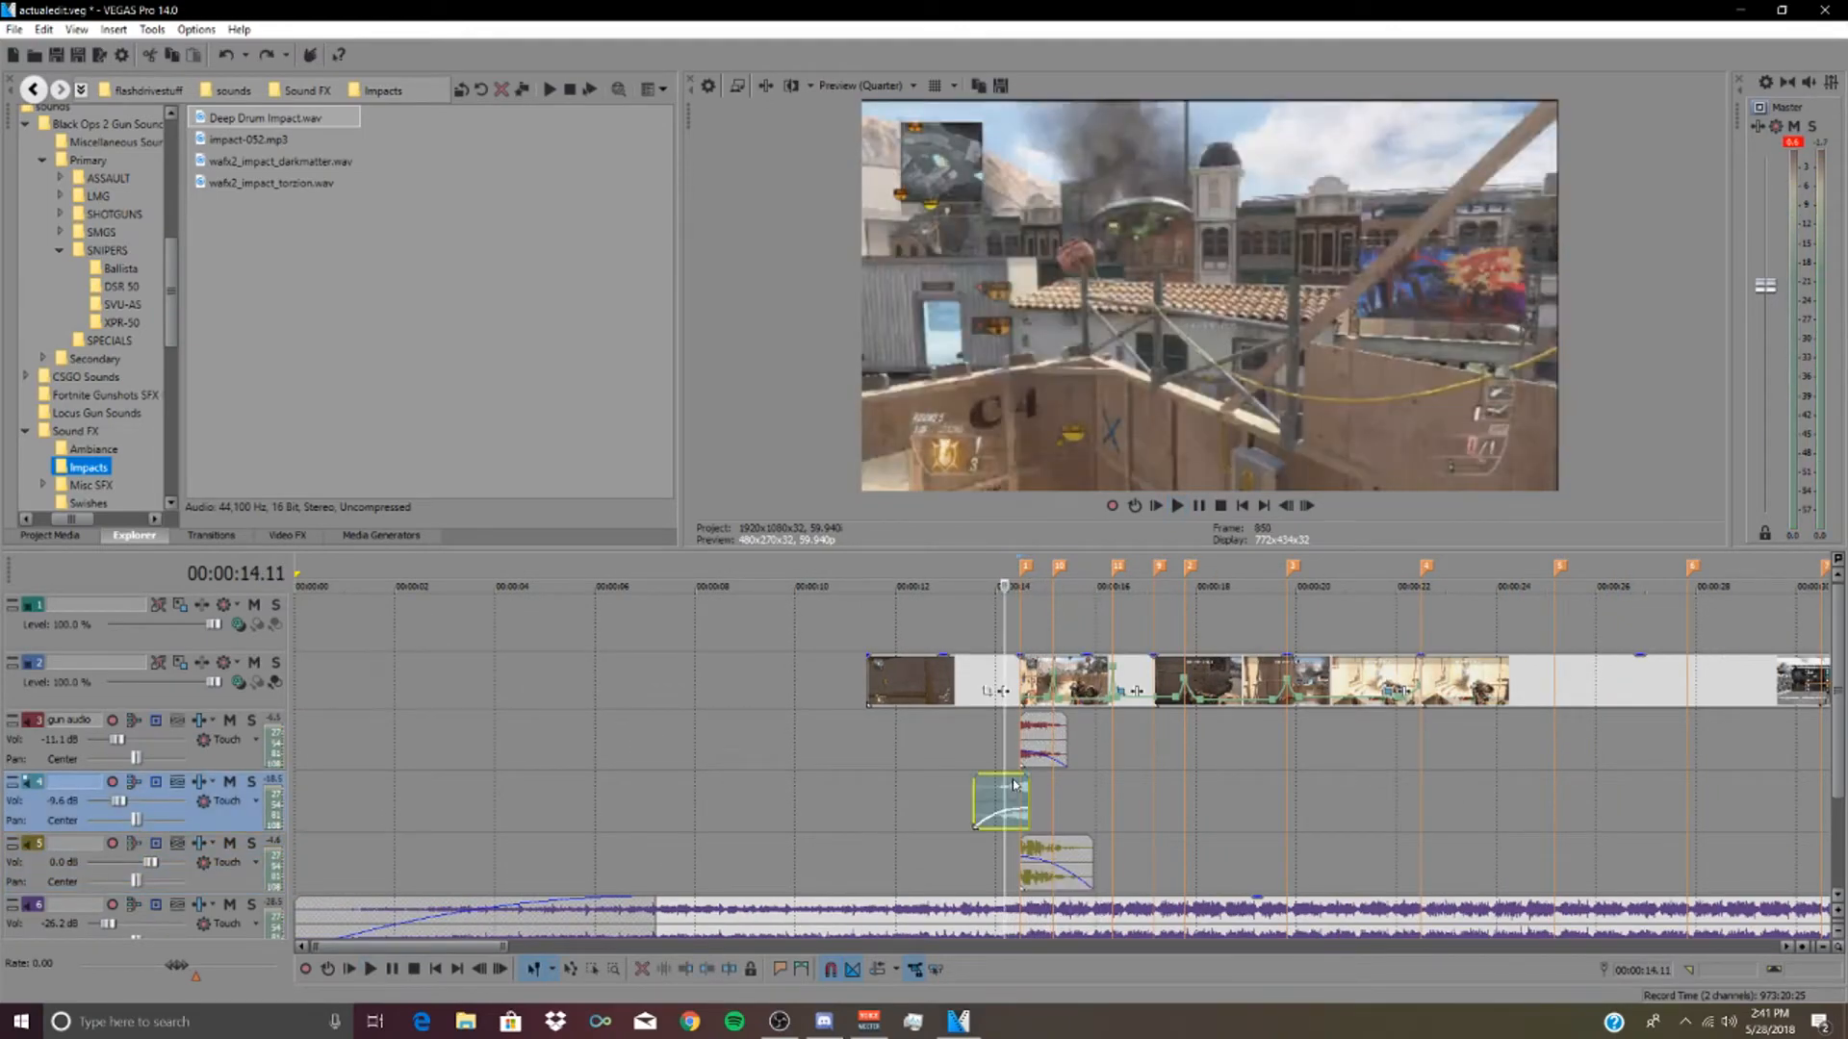
# - Move the woosh away from the gunshot to about 00:00:09 on the gun audio track, and play from 00:00:13.46 without it
pyautogui.rightClick(1015, 789)
pyautogui.click(1085, 375)
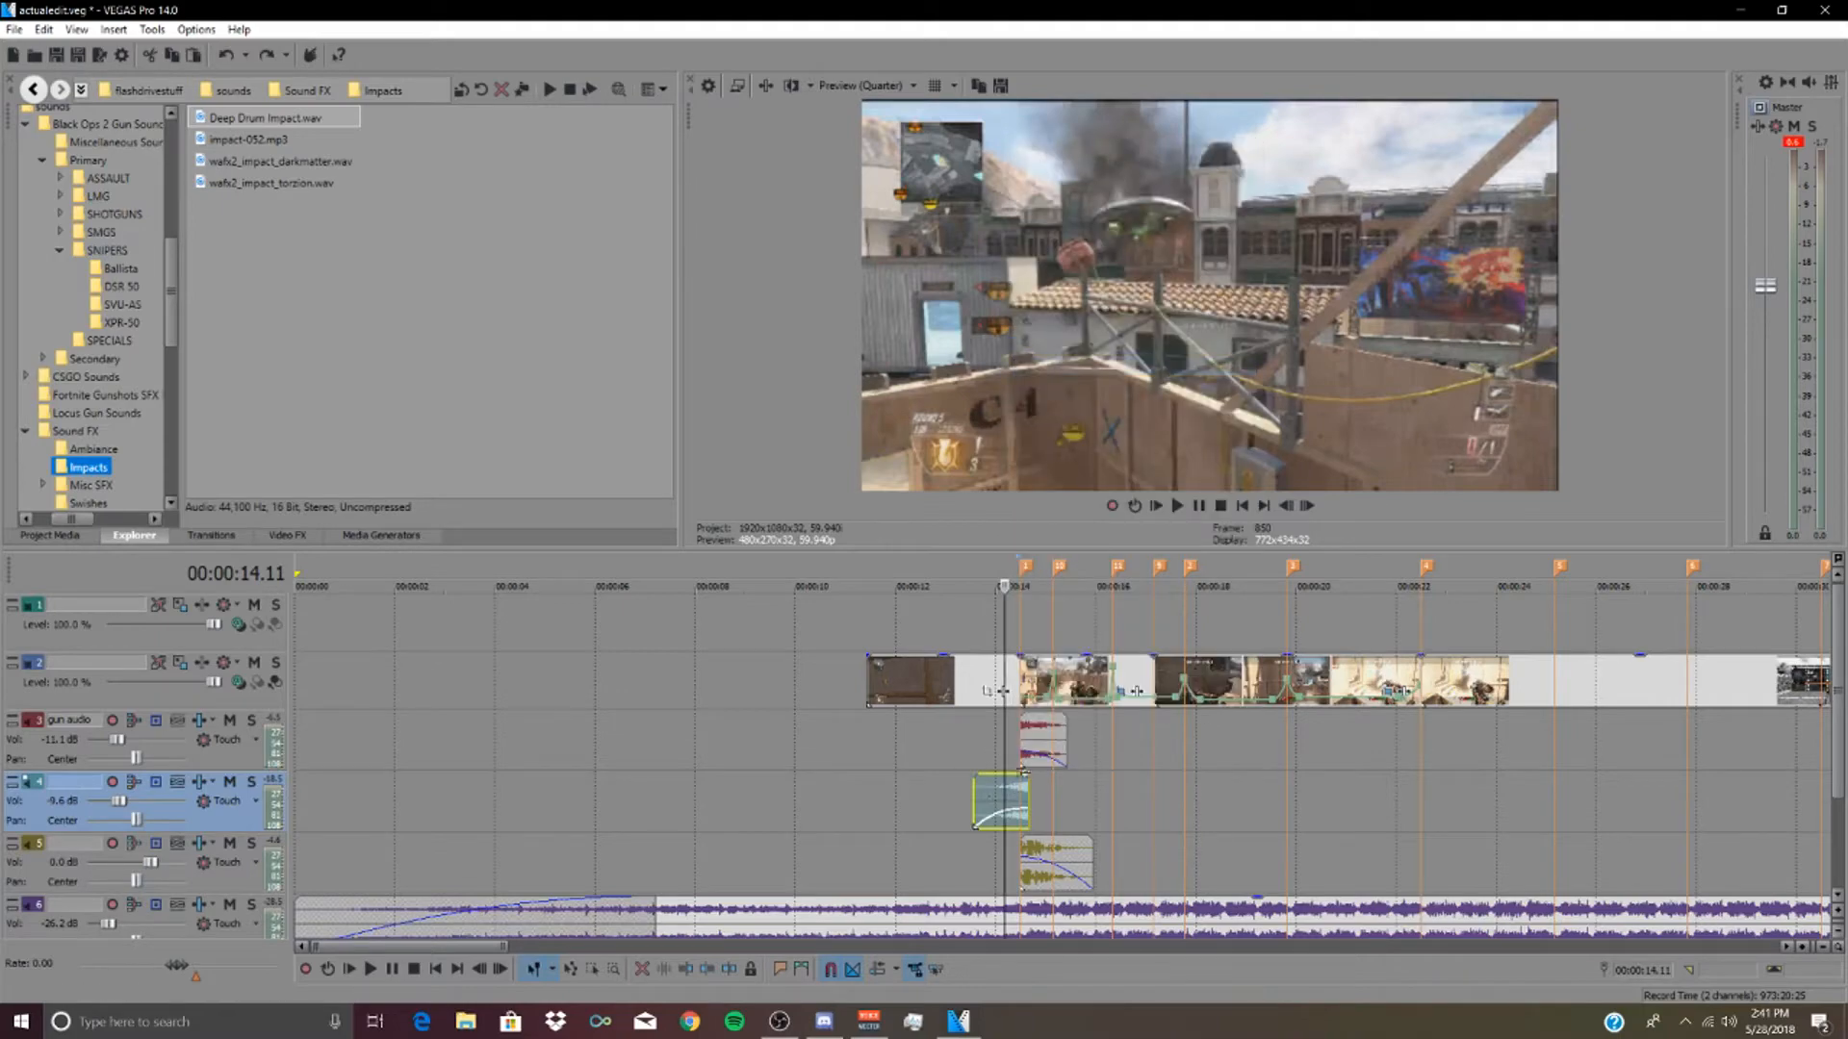
pyautogui.moveTo(991, 800); pyautogui.dragTo(764, 741)
pyautogui.click(983, 768)
pyautogui.press('space')
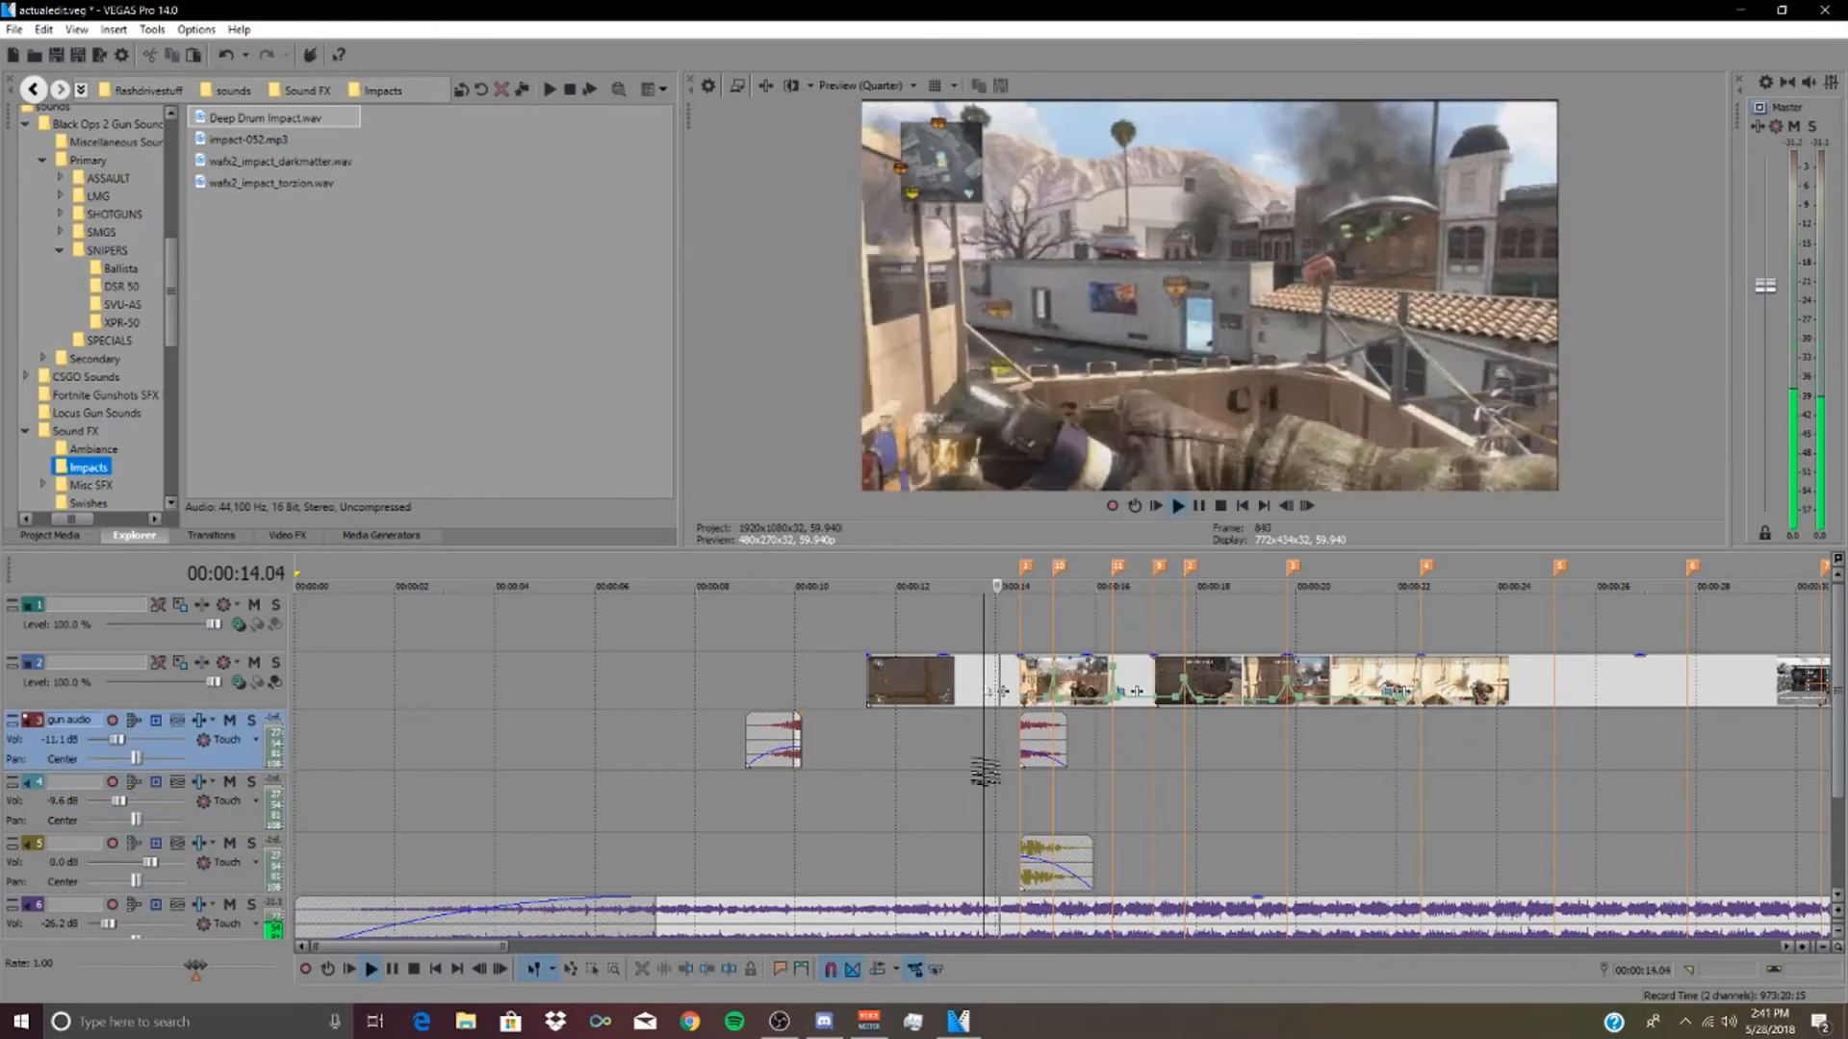
pyautogui.press('space')
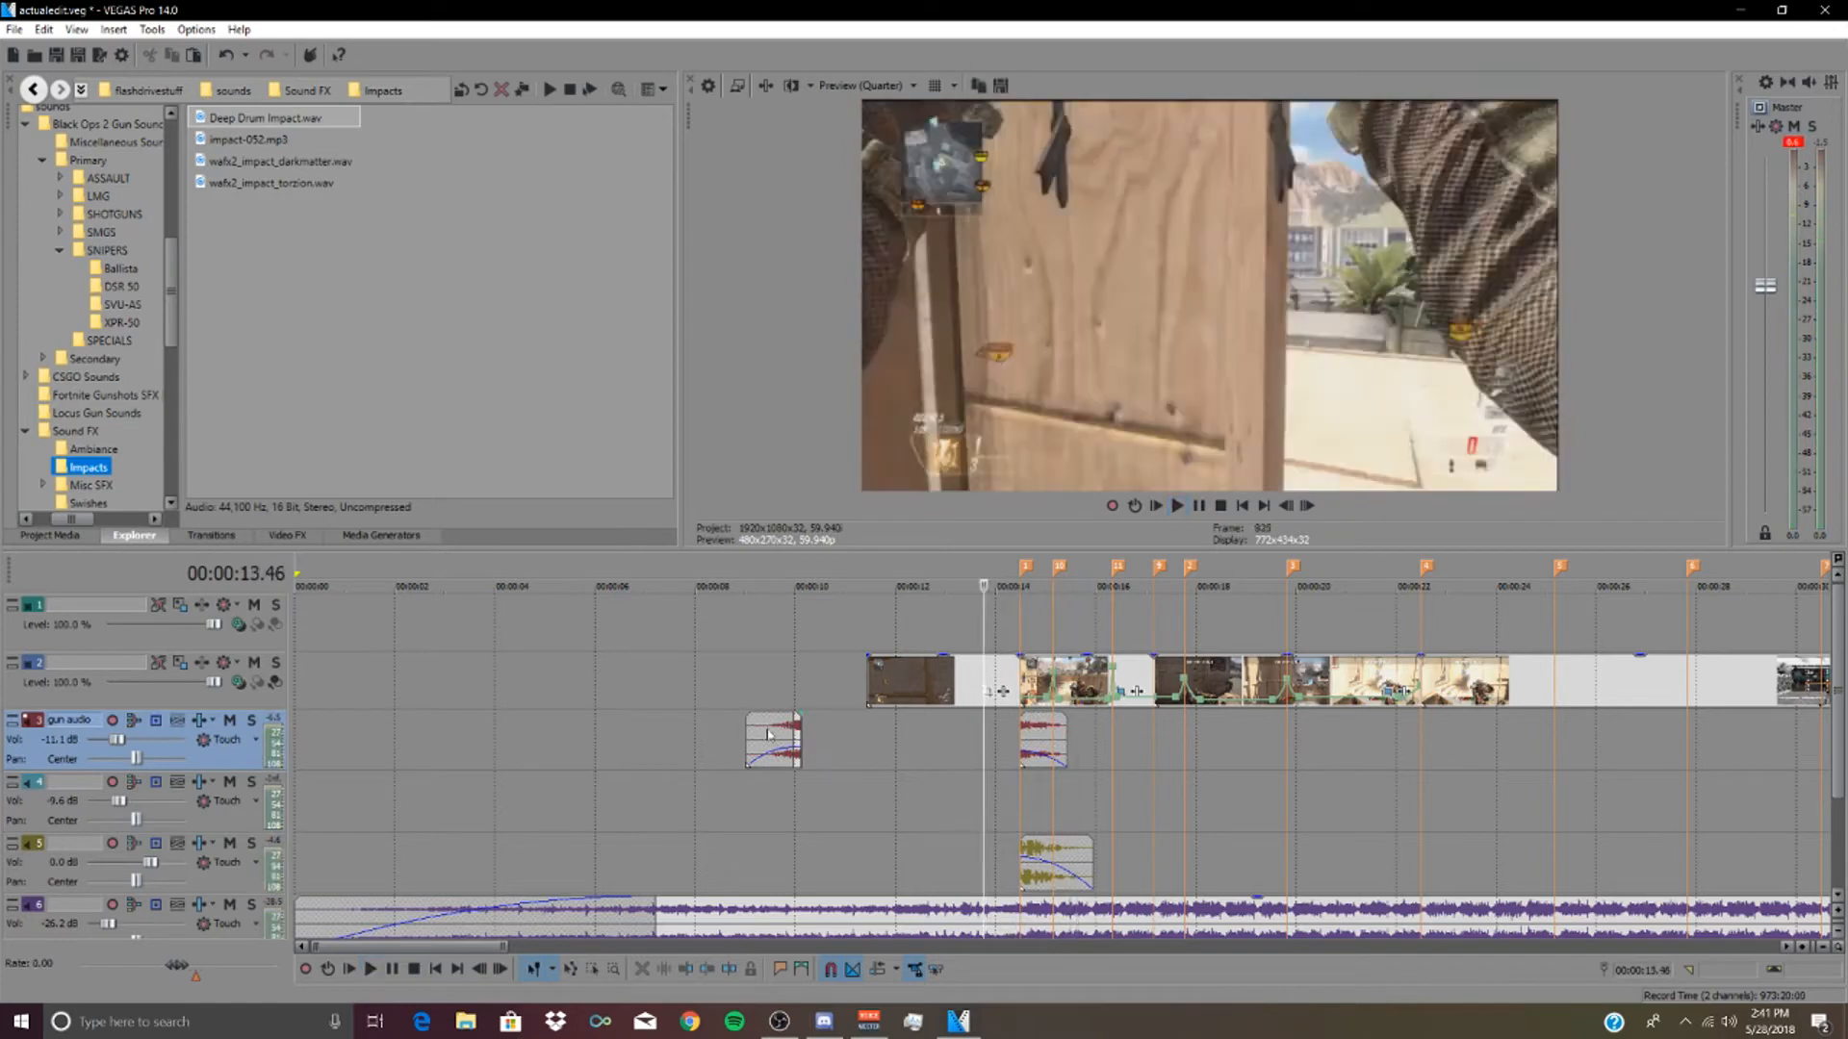
# - Paste a copy of the woosh onto the gun audio track so that it ends at the marker at 00:00:22.29
pyautogui.click(767, 741)
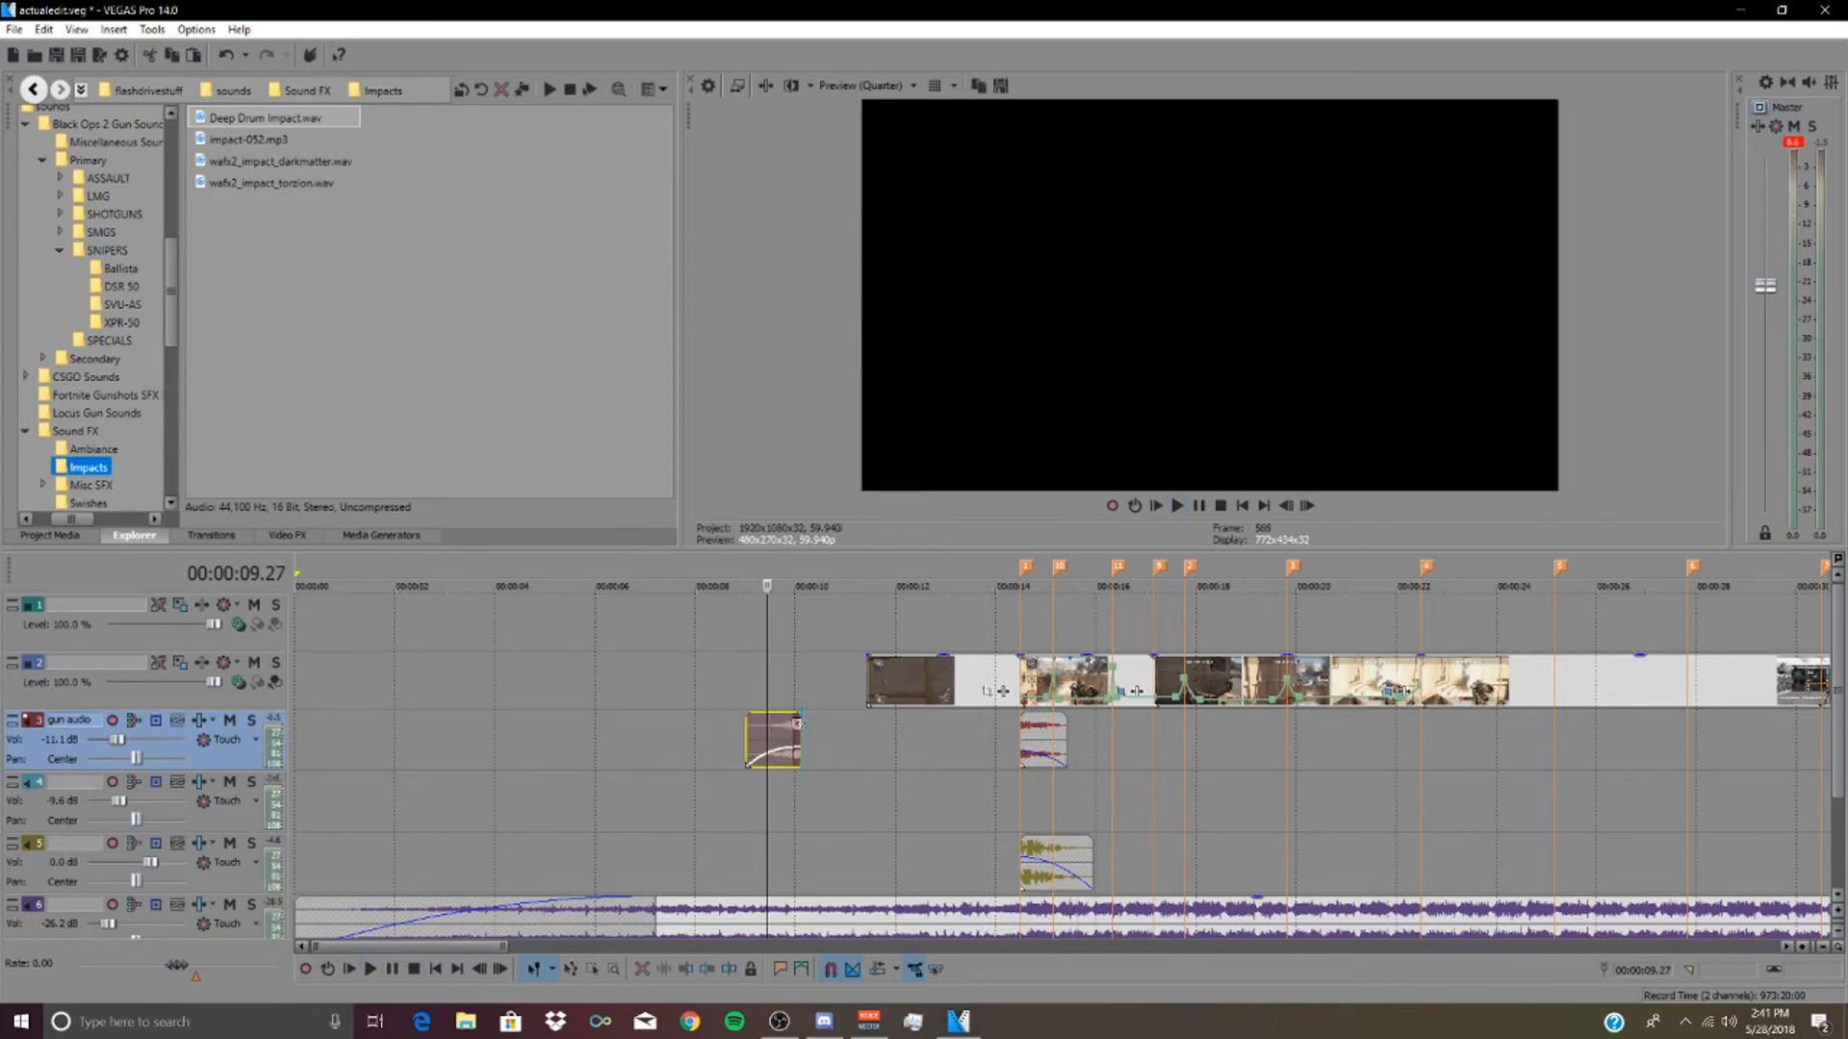
pyautogui.scroll(-3, 1361, 764)
pyautogui.click(856, 722)
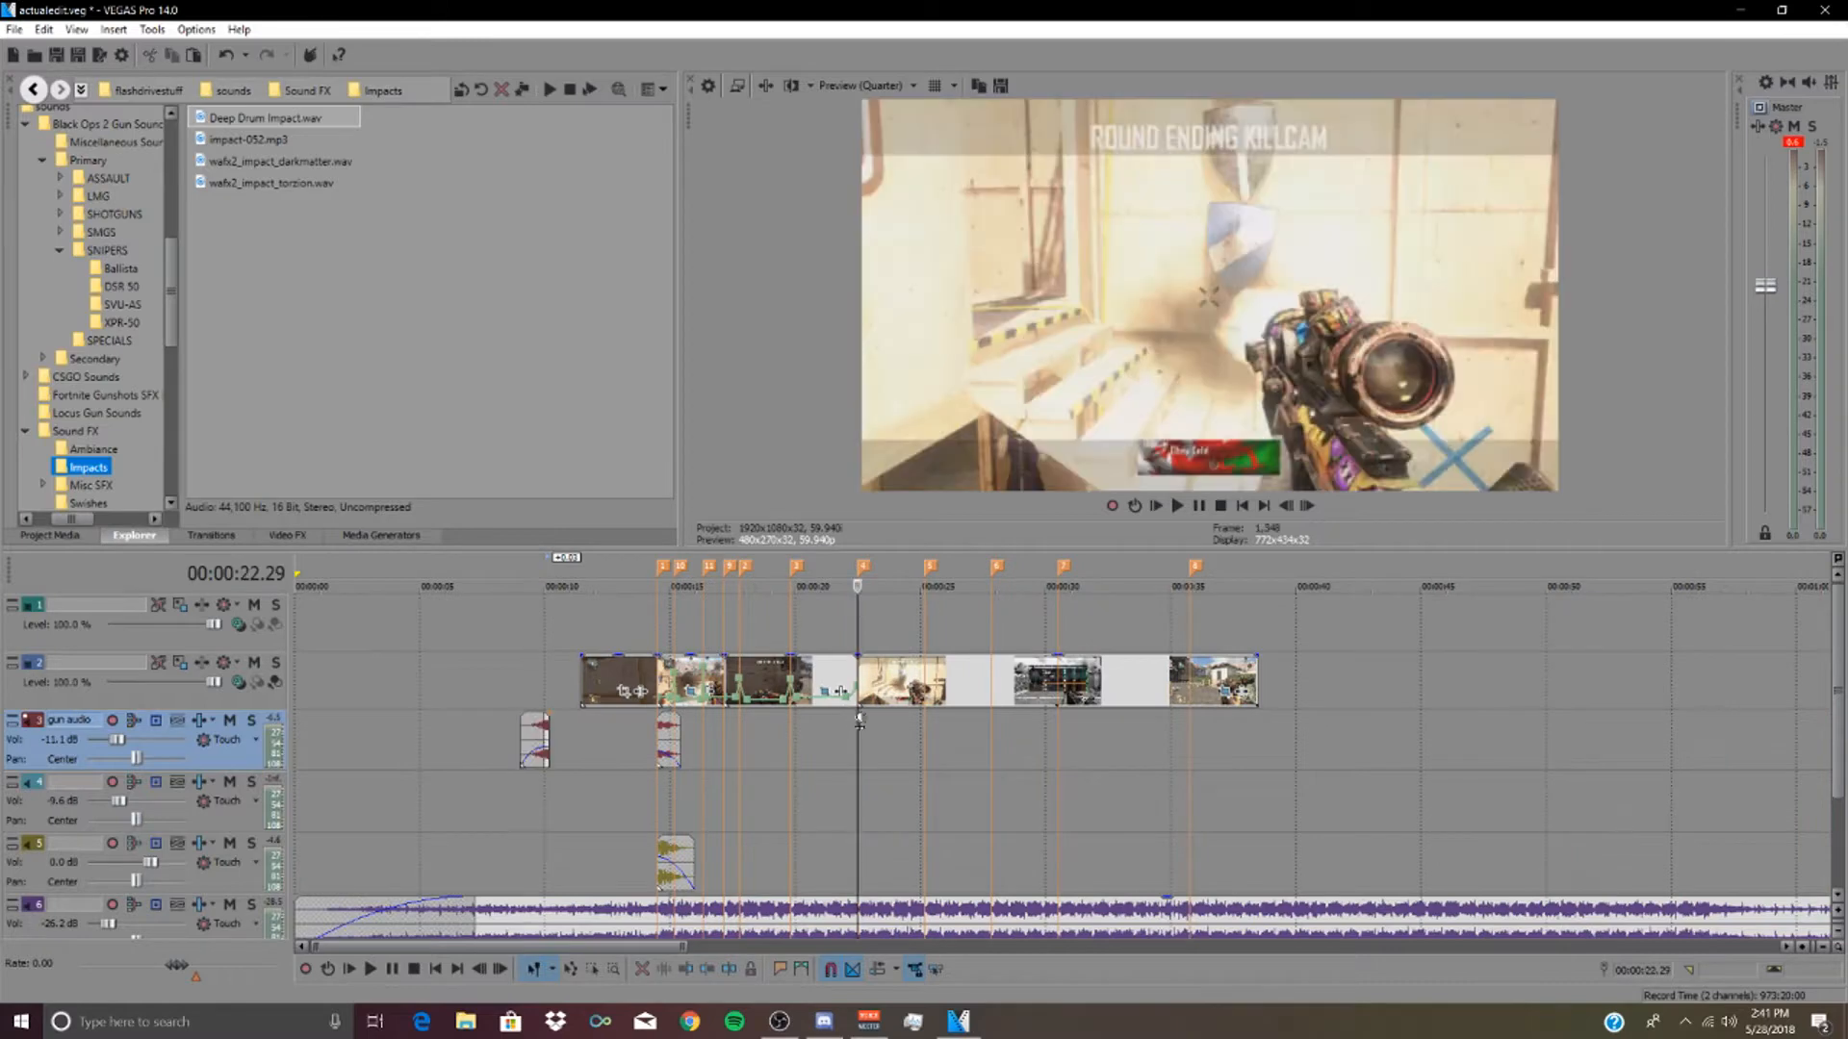
pyautogui.hotkey('ctrl', 'v')
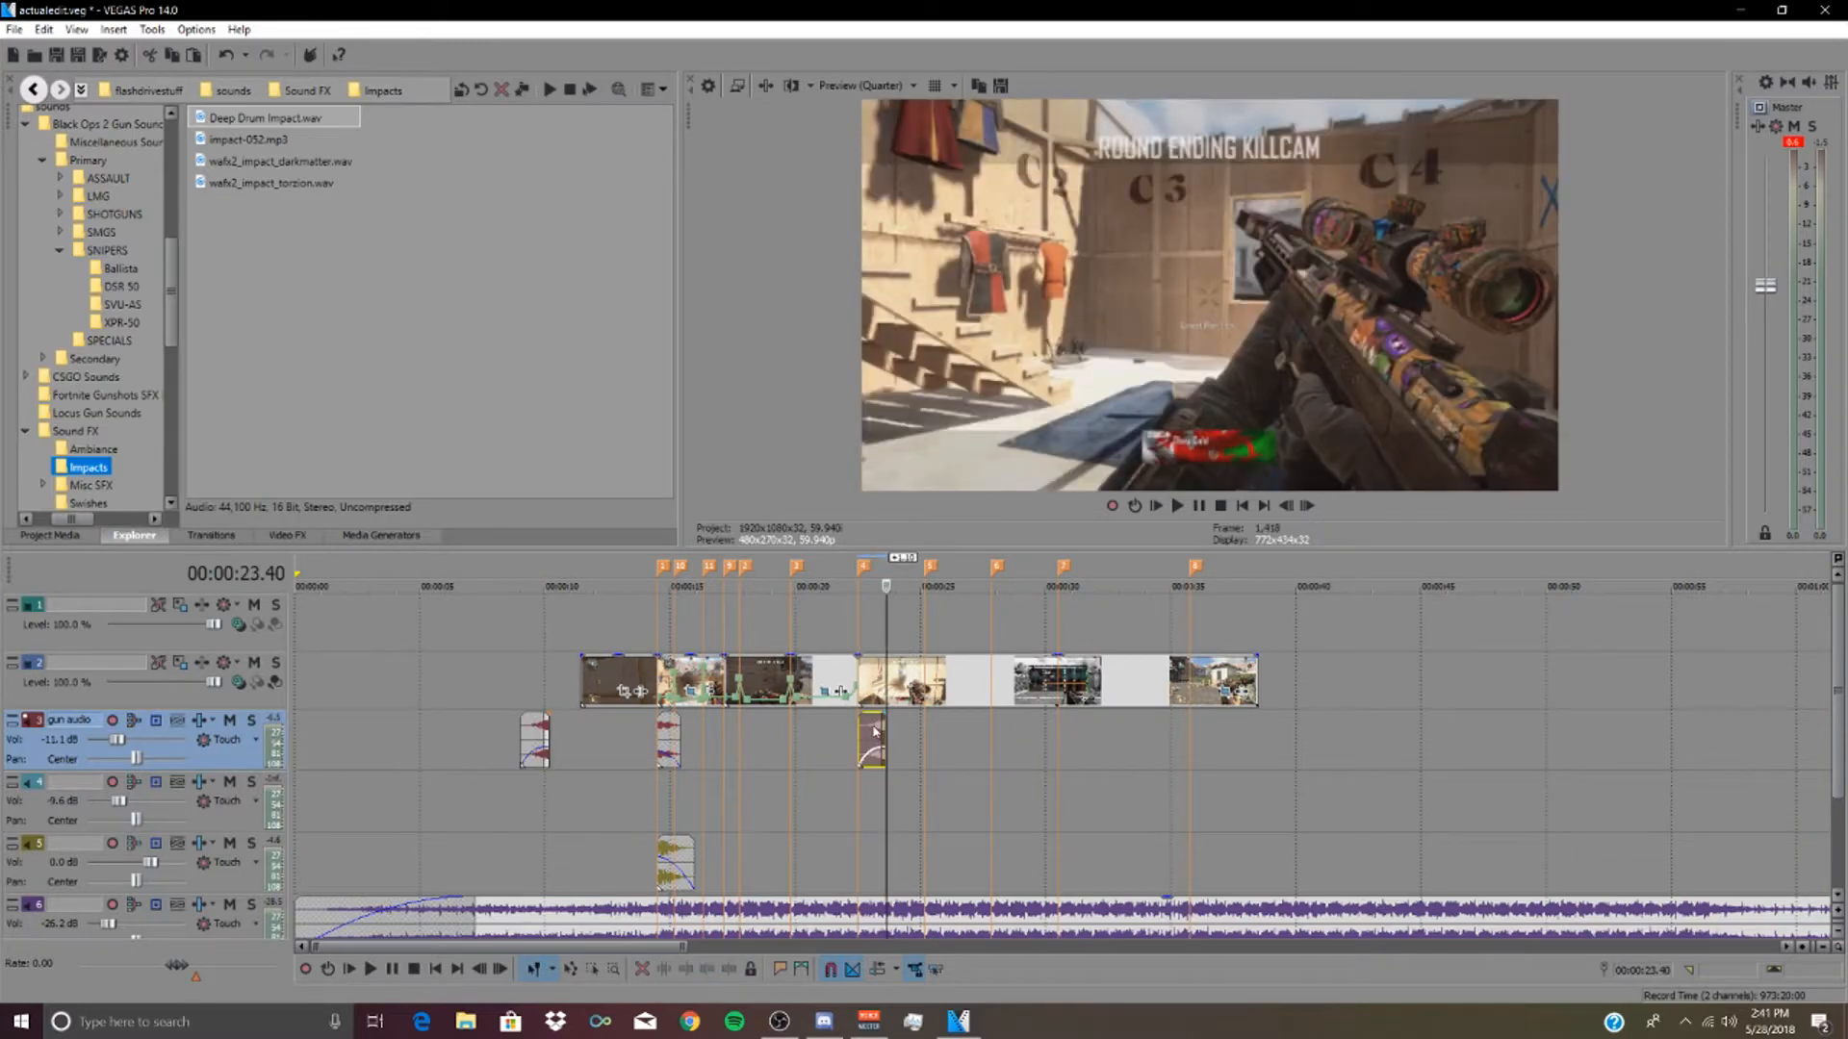
pyautogui.hotkey('ctrl', 'z')
pyautogui.click(832, 736)
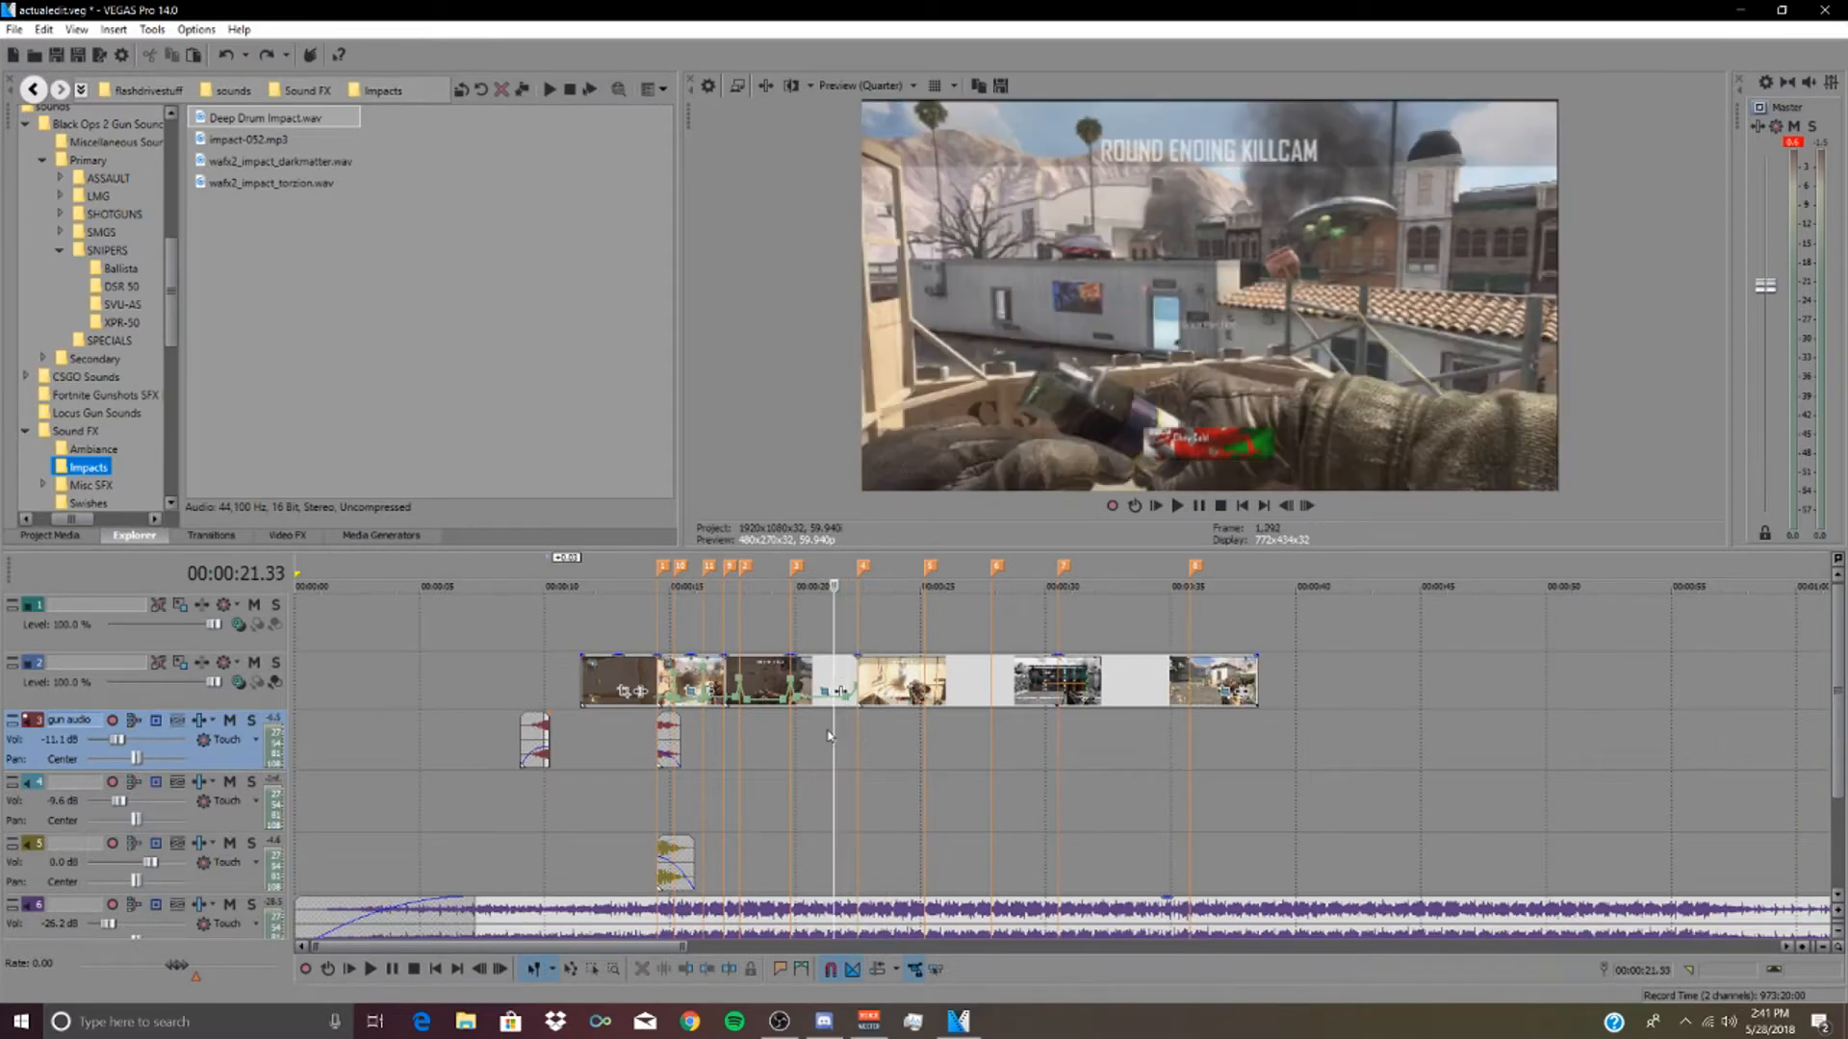
pyautogui.hotkey('ctrl', 'v')
pyautogui.moveTo(849, 728); pyautogui.dragTo(841, 727)
pyautogui.click(841, 728)
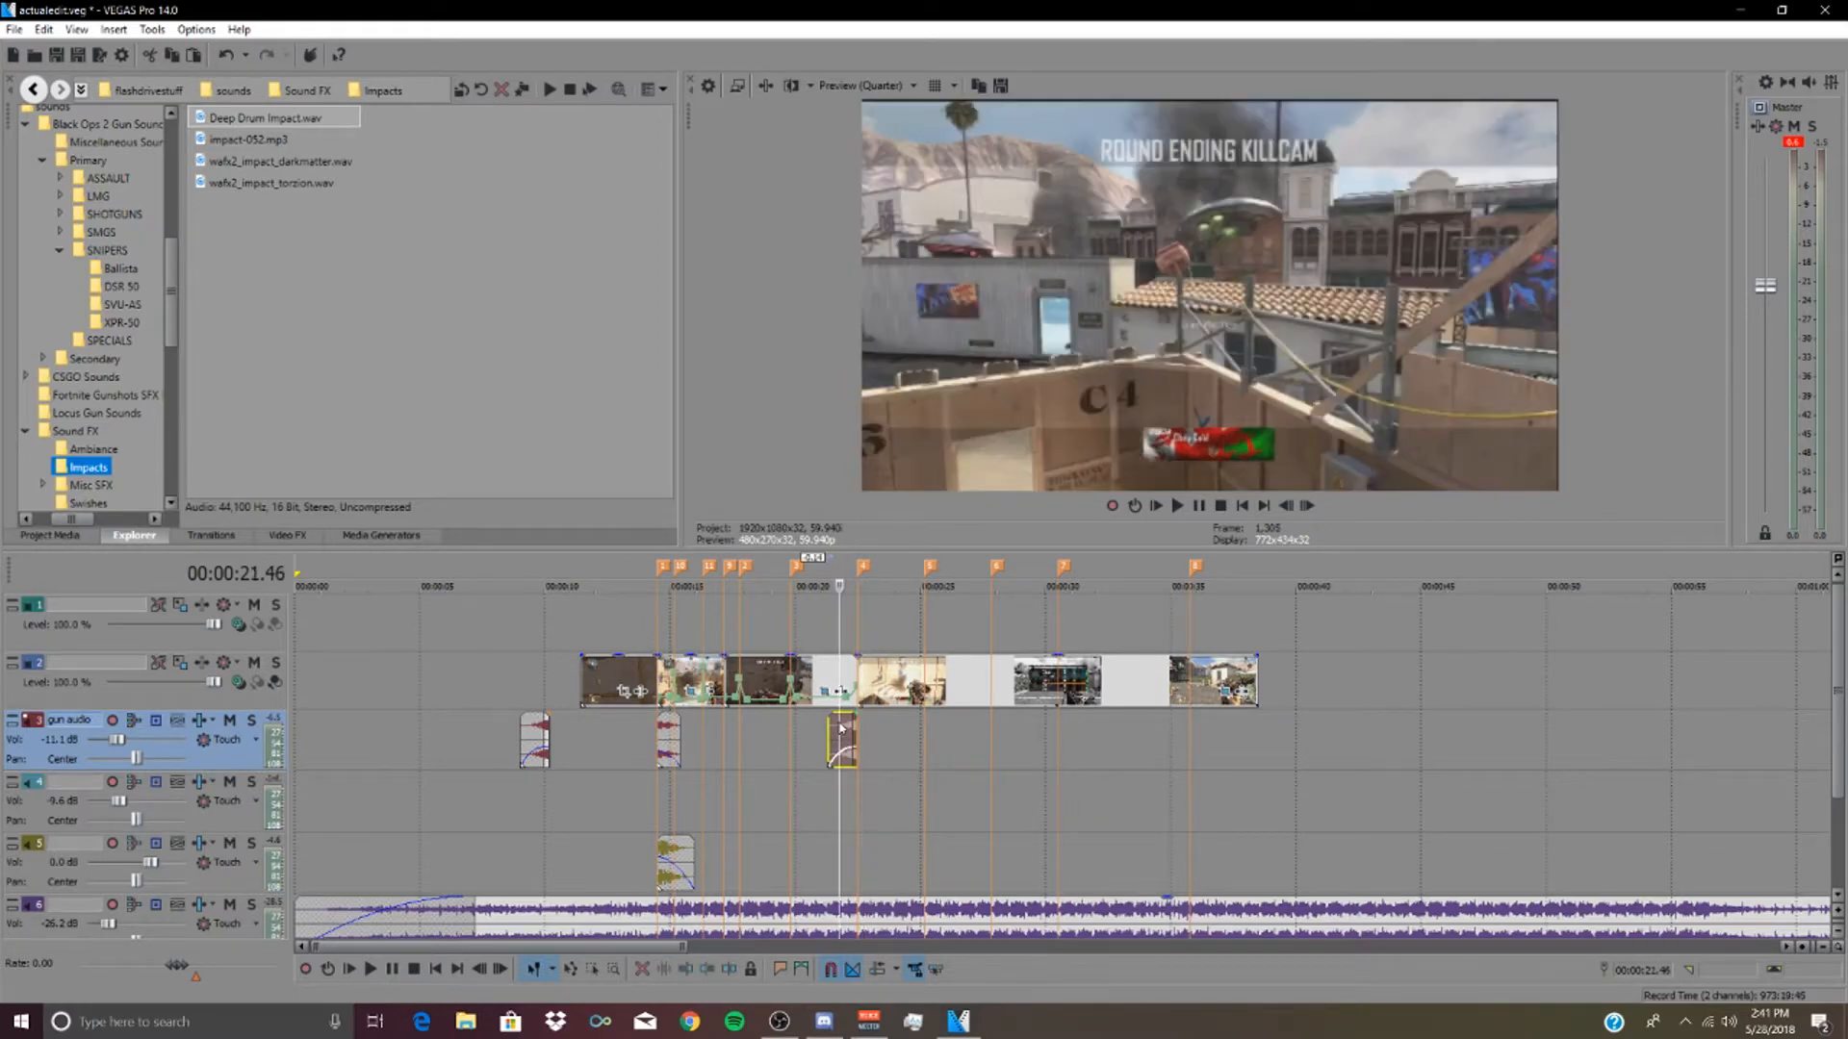
pyautogui.click(840, 691)
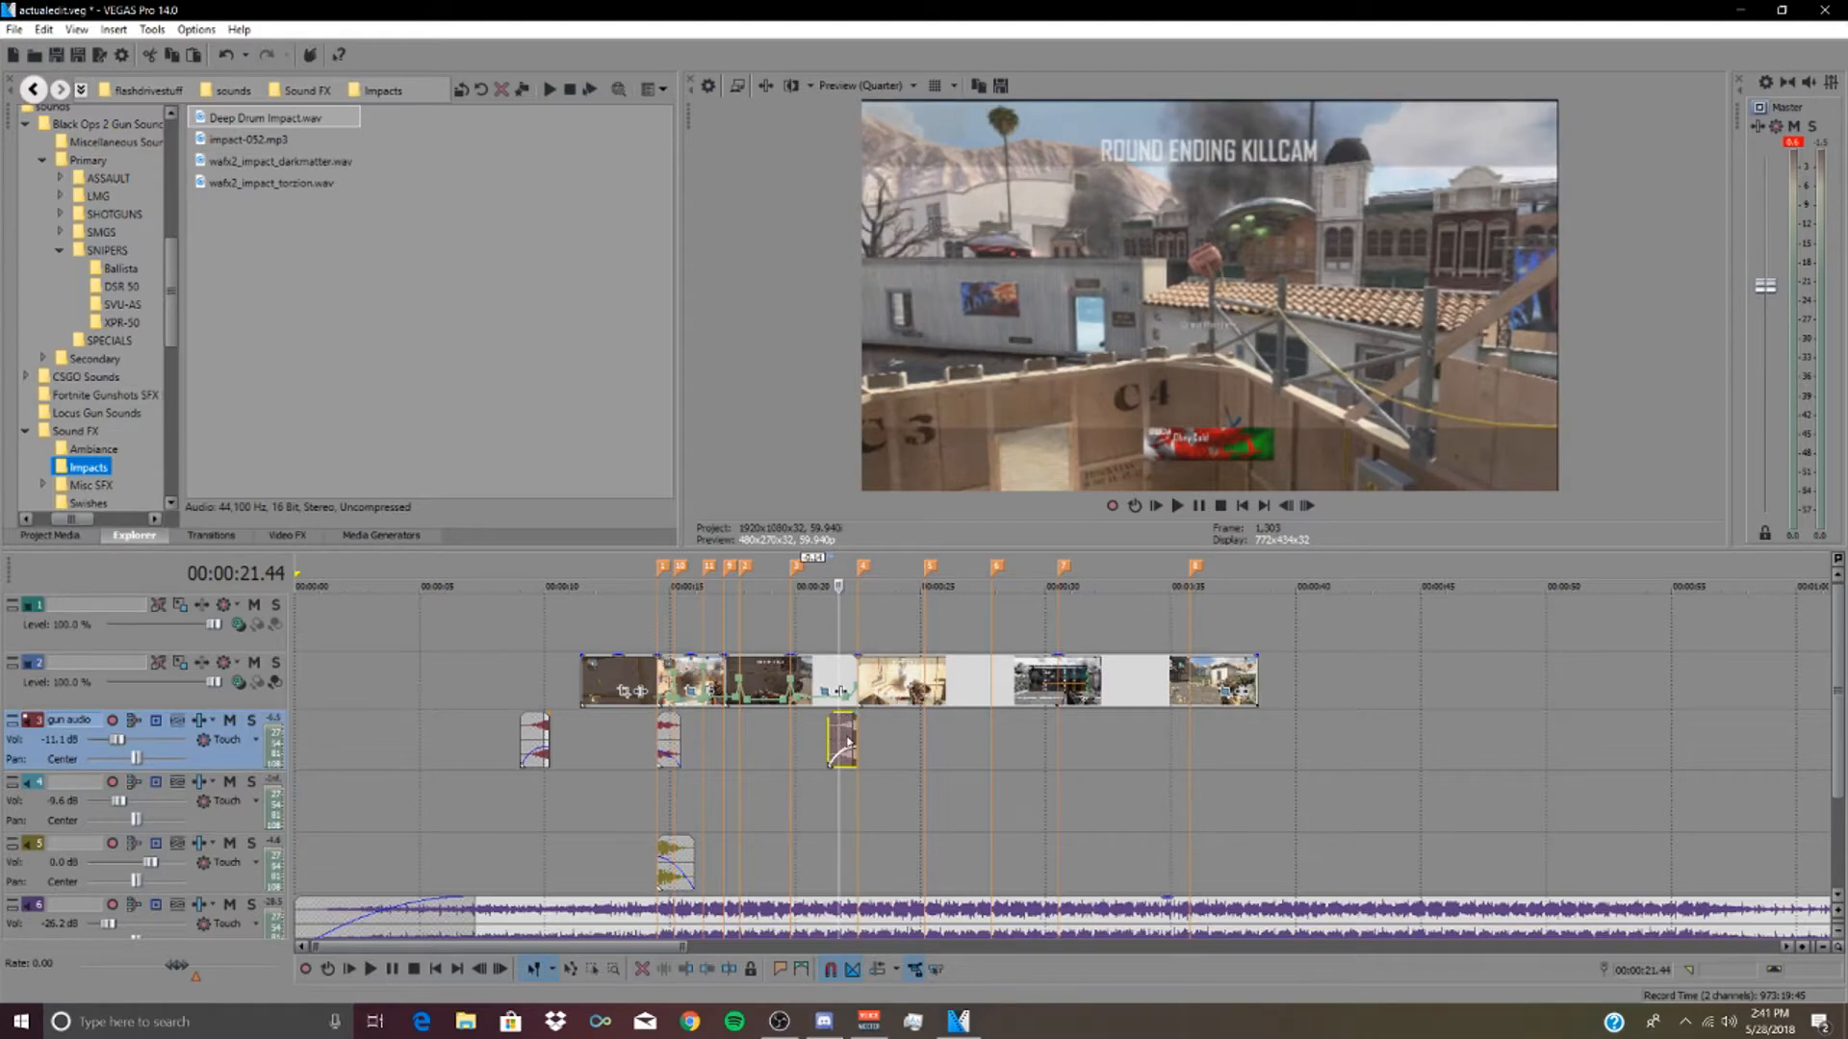
# - Move the pasted woosh down onto the track below the gun audio and play that section
pyautogui.moveTo(848, 760); pyautogui.dragTo(848, 814)
pyautogui.click(808, 793)
pyautogui.press('space')
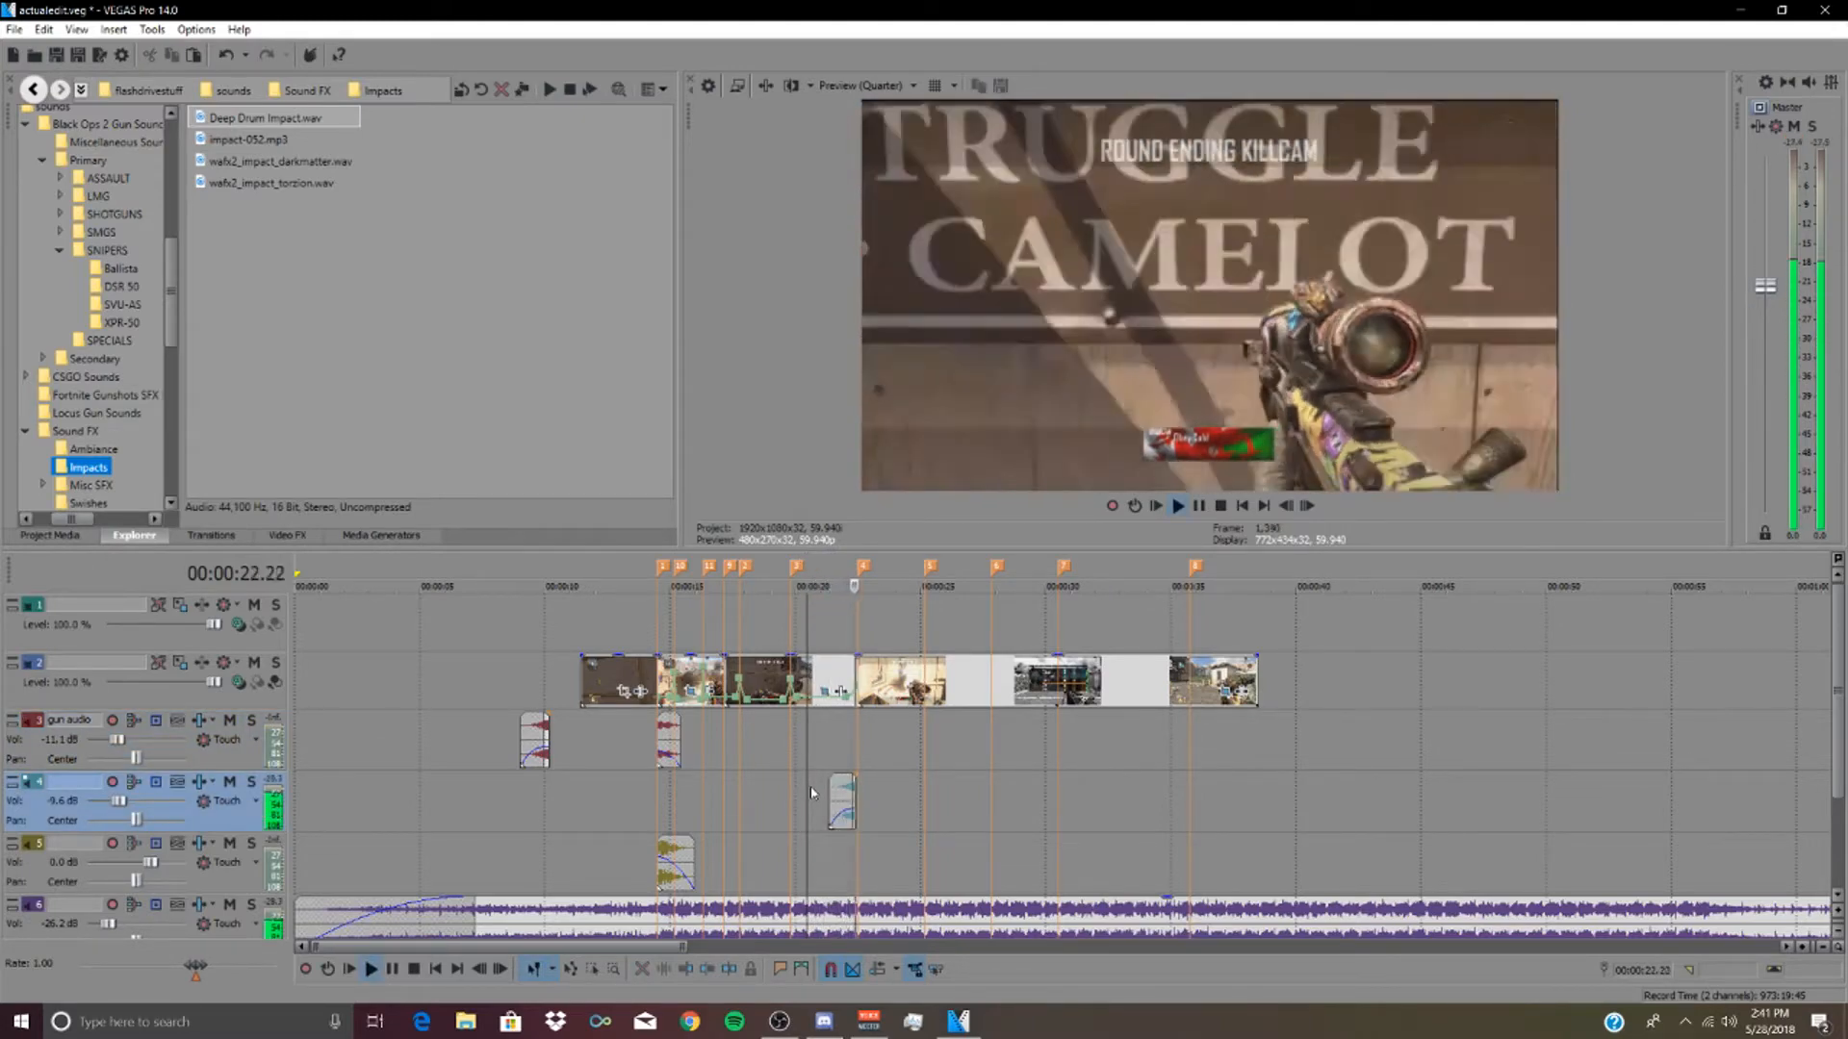
pyautogui.press('space')
# - Paste a copy of the first gunshot onto the gun audio track at the marker at 00:00:22.29, keeping the original
pyautogui.click(662, 747)
pyautogui.press('Delete')
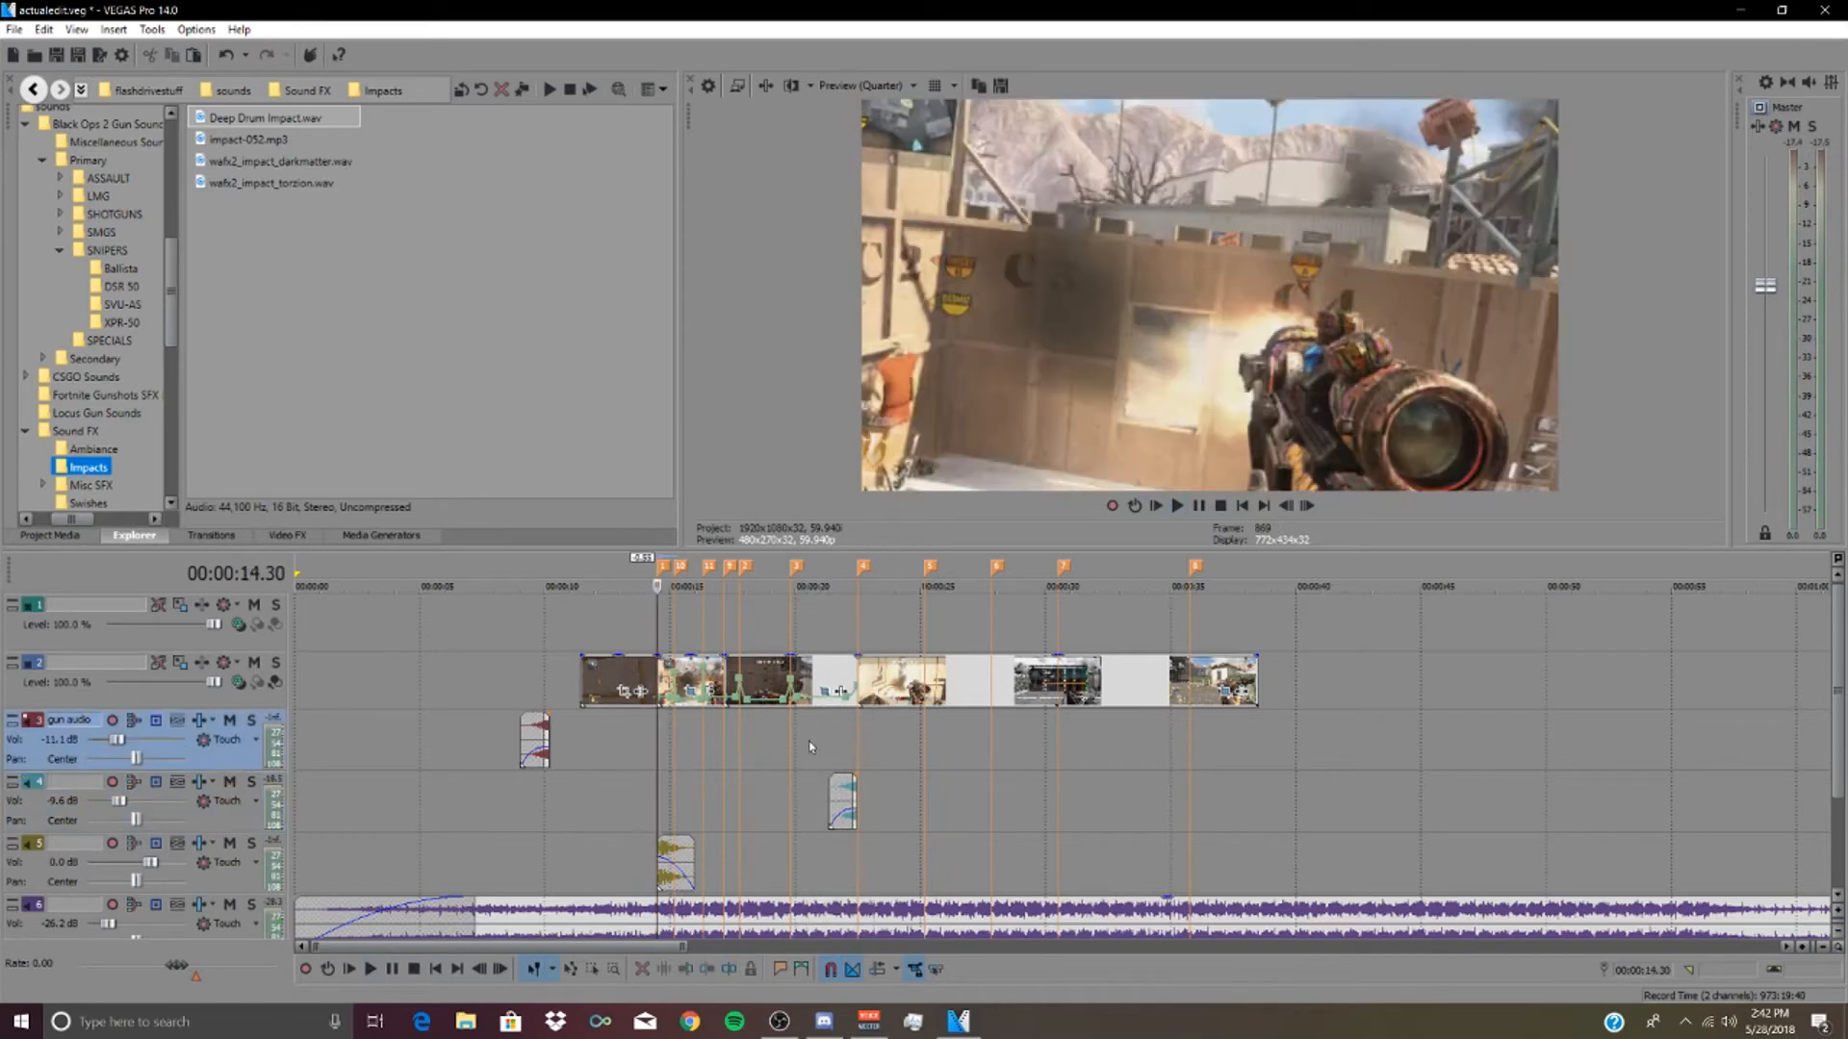
pyautogui.hotkey('ctrl', 'z')
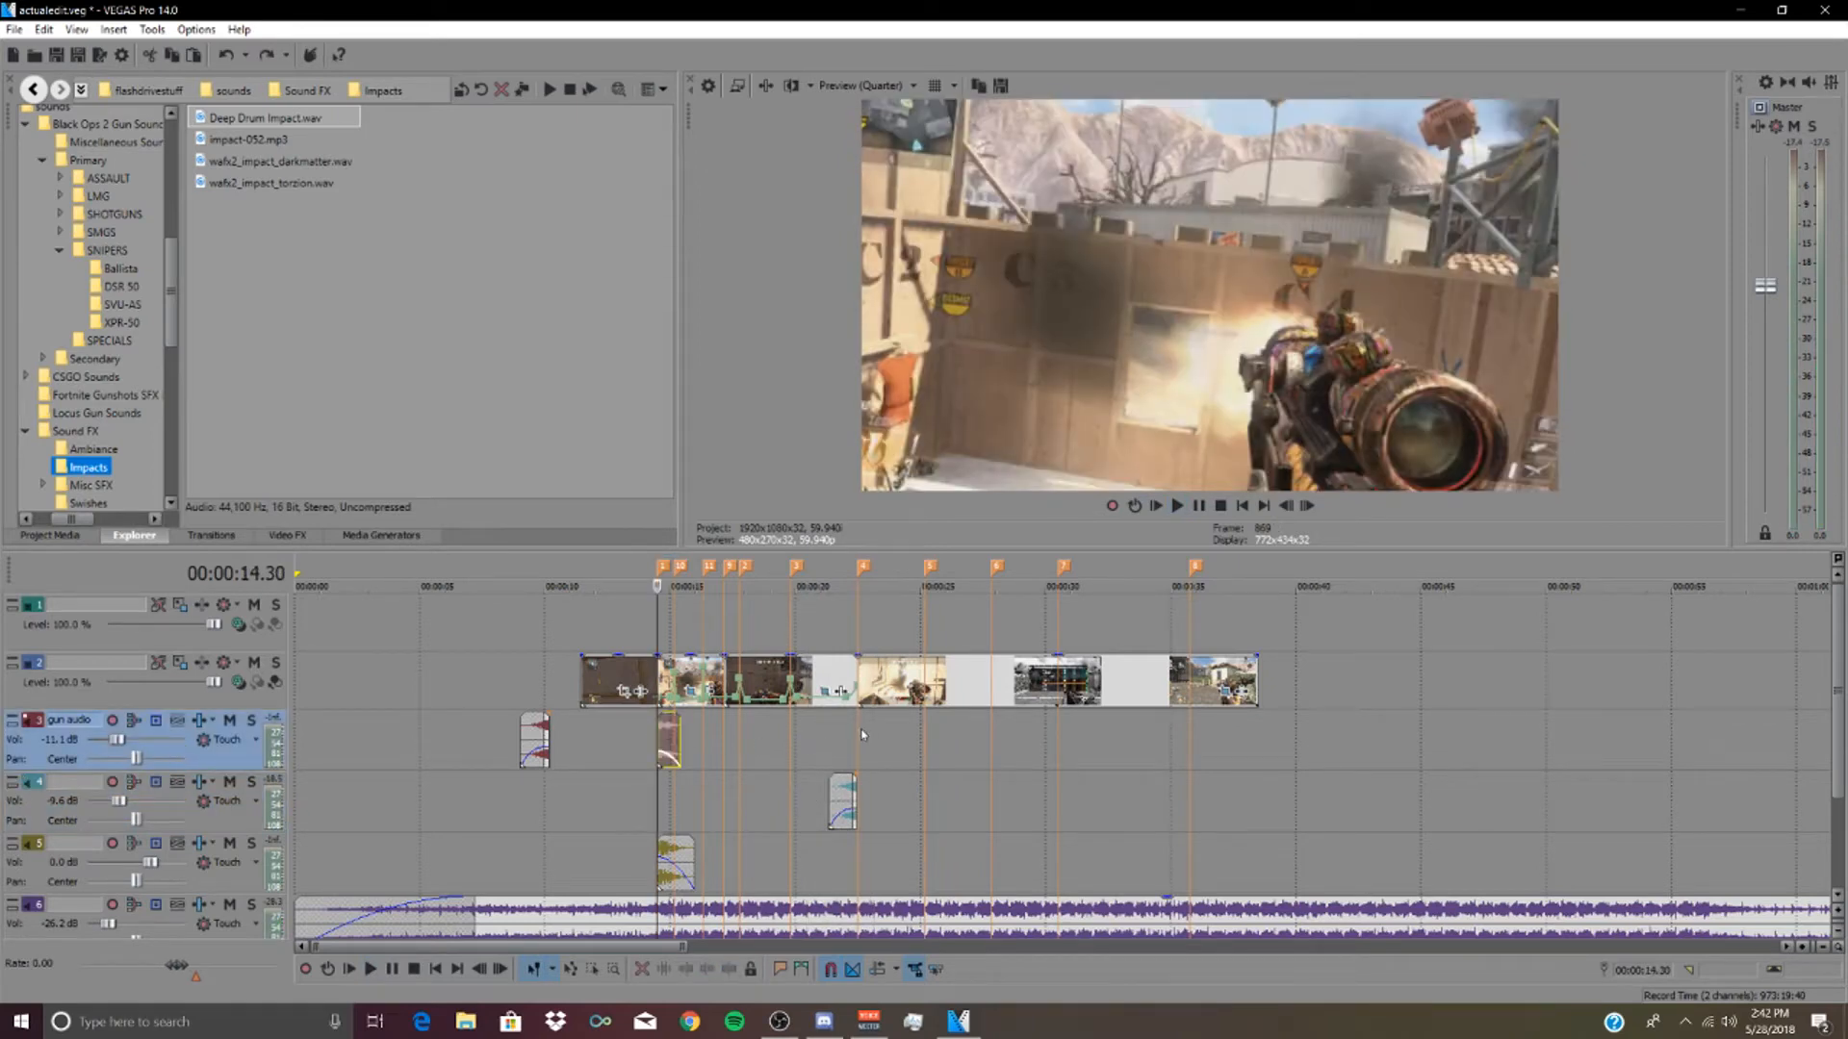
pyautogui.click(862, 735)
pyautogui.hotkey('ctrl', 'v')
# - Paste a copy of the drum impact on its track below the second gunshot, and play from just before the shot
pyautogui.click(678, 853)
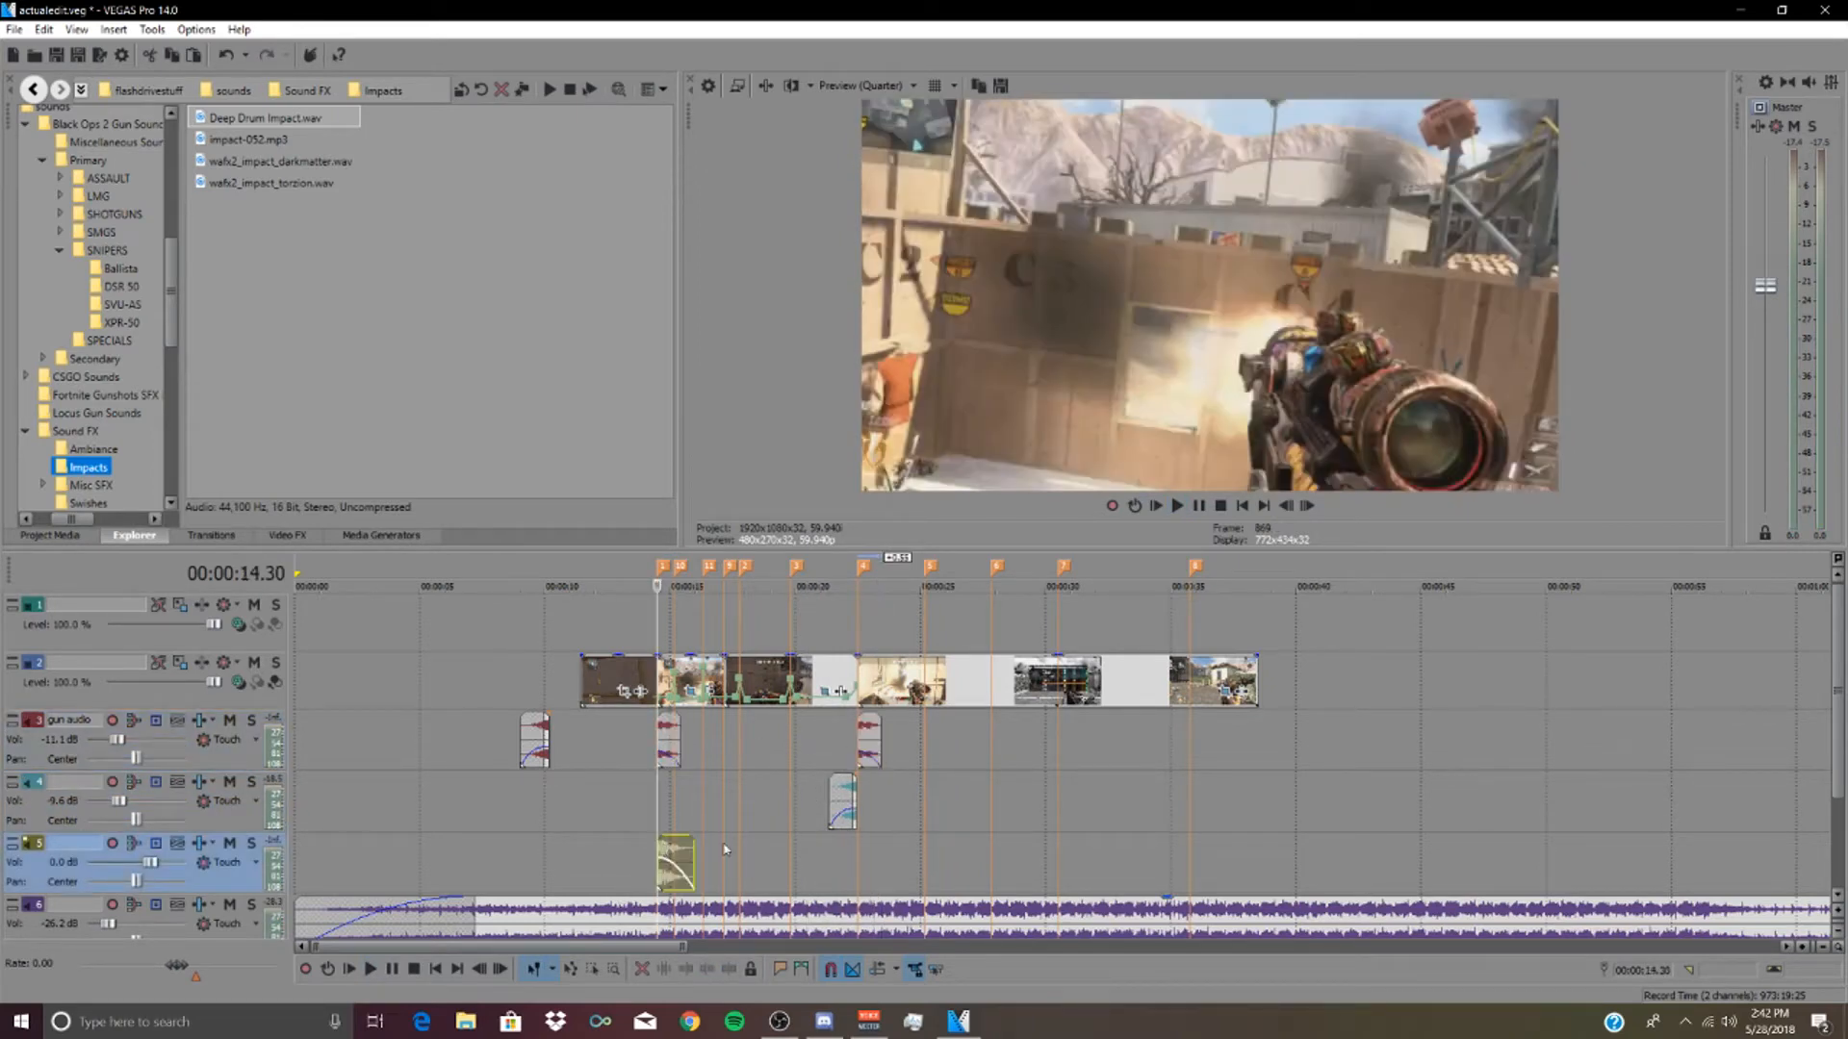
pyautogui.click(860, 853)
pyautogui.hotkey('ctrl', 'v')
pyautogui.press('space')
pyautogui.click(847, 737)
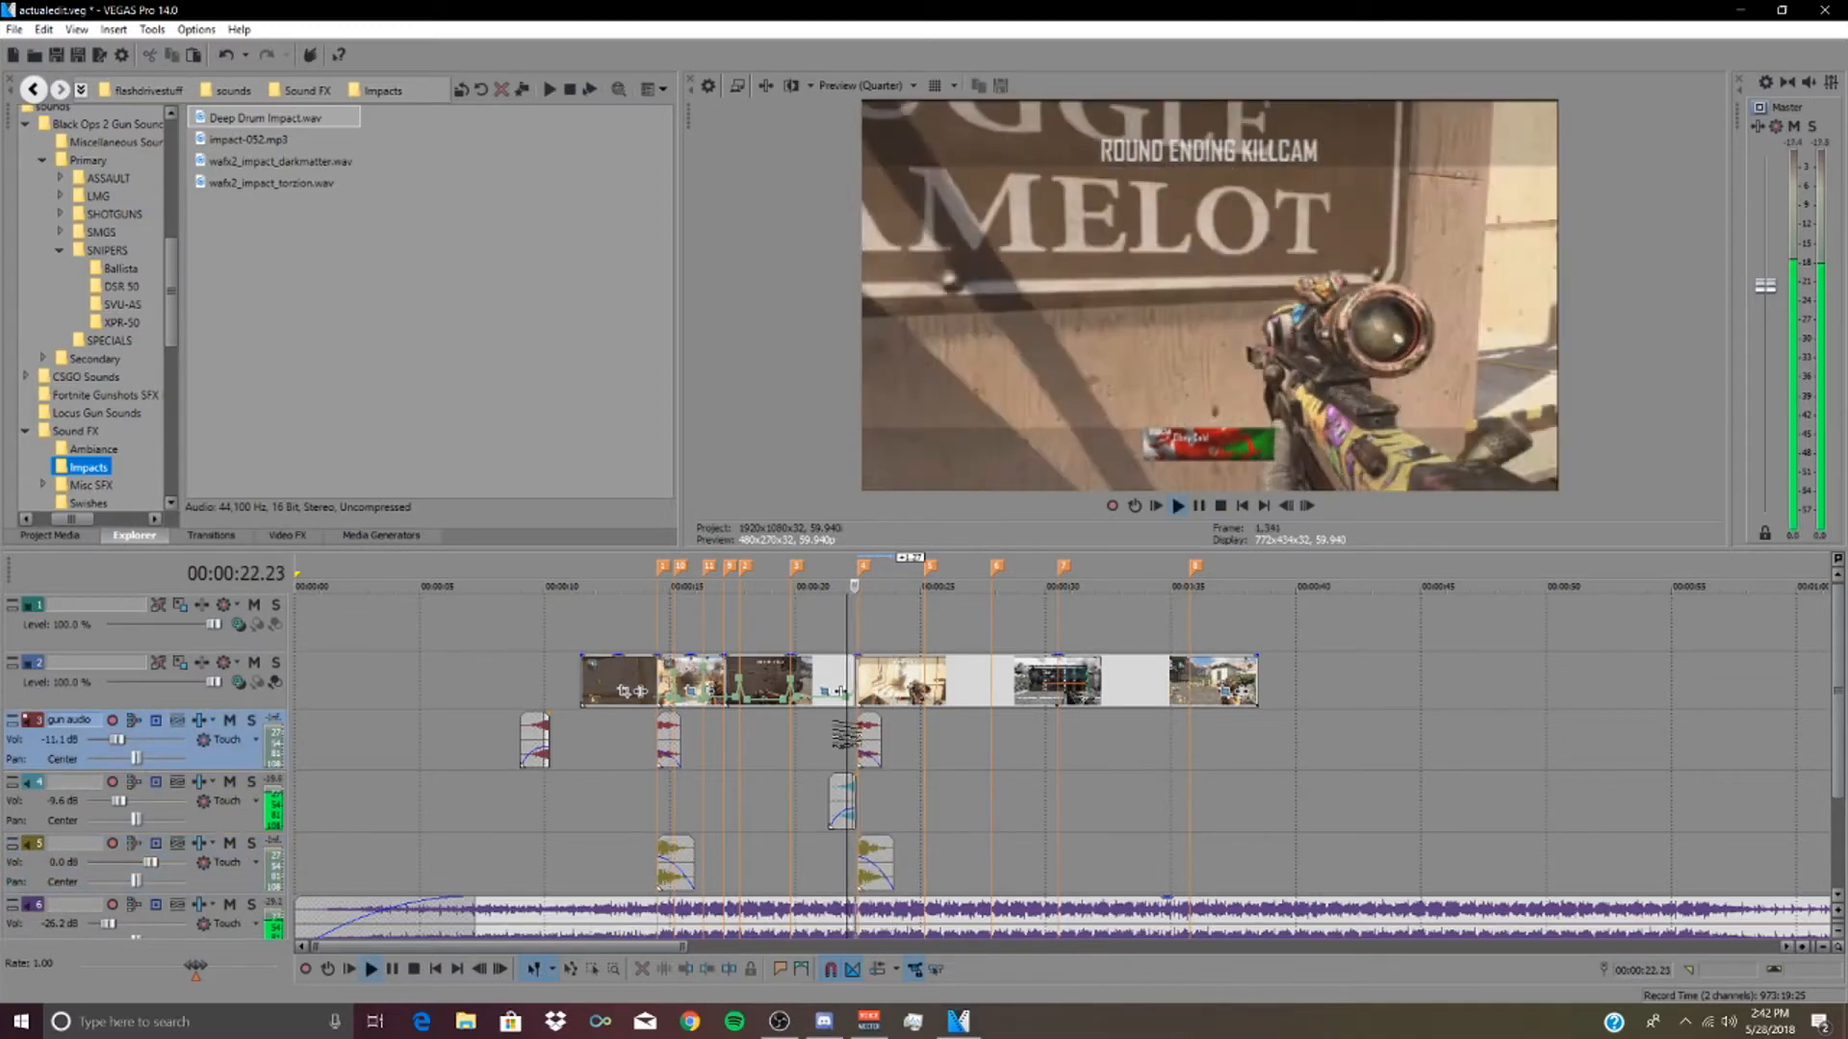
# - Lengthen the second gunshot on the gun audio track by extending its end, and play that section
pyautogui.scroll(3, 846, 736)
pyautogui.press('space')
pyautogui.moveTo(1073, 742); pyautogui.dragTo(1165, 751)
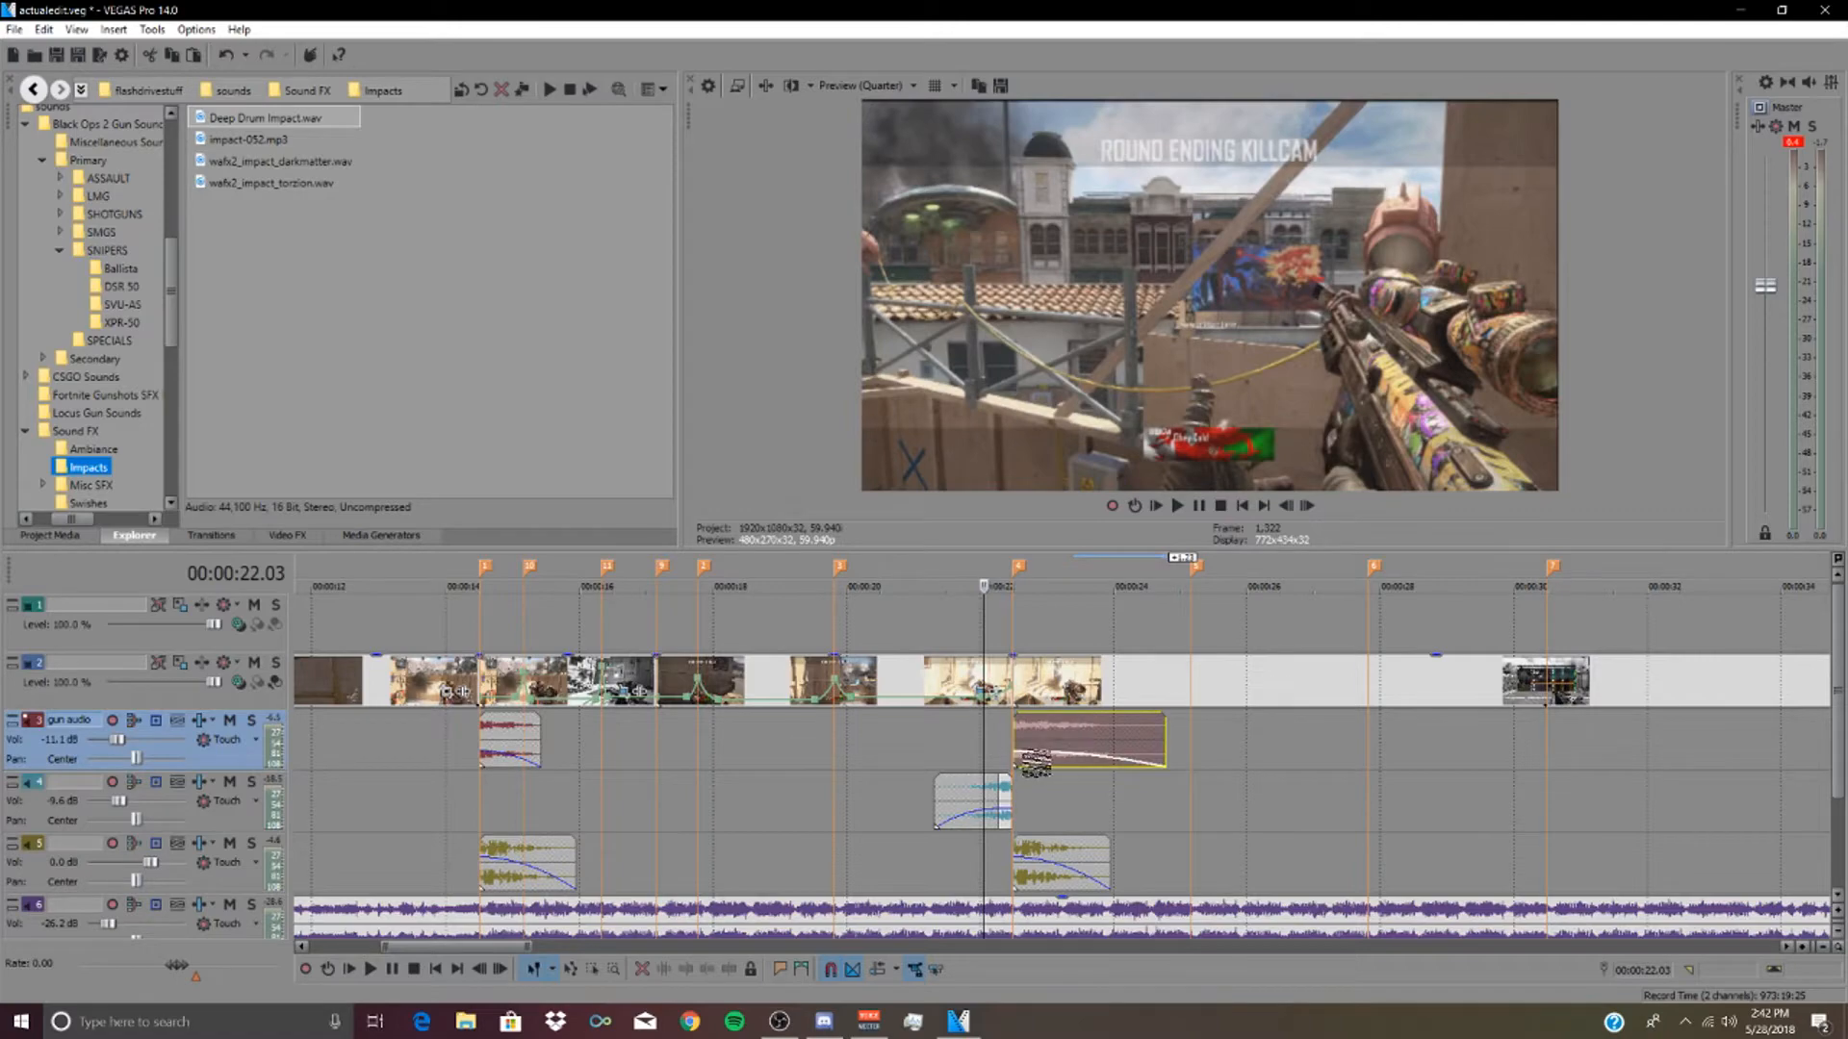
pyautogui.press('space')
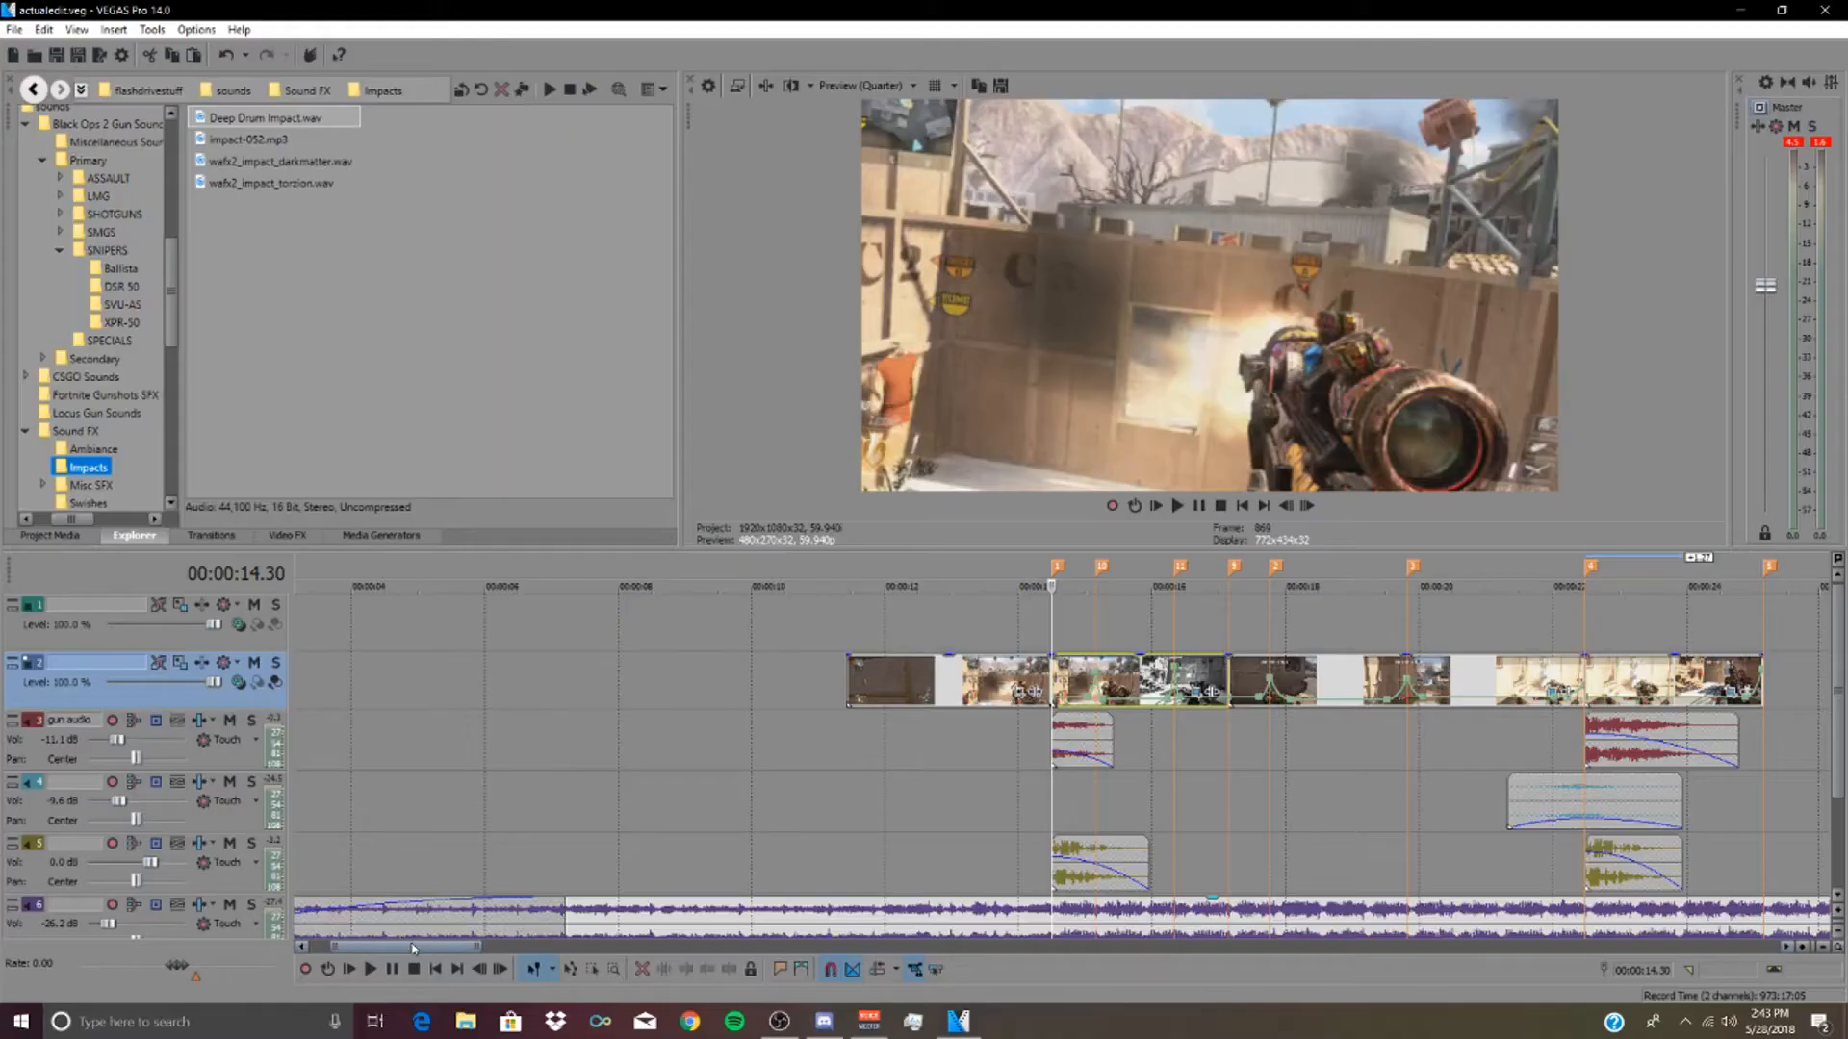
# - Play the montage from just before the first shot and return the playhead to the marker at 00:00:14.30
pyautogui.hscroll(5, 532, 739)
pyautogui.click(510, 733)
pyautogui.press('space')
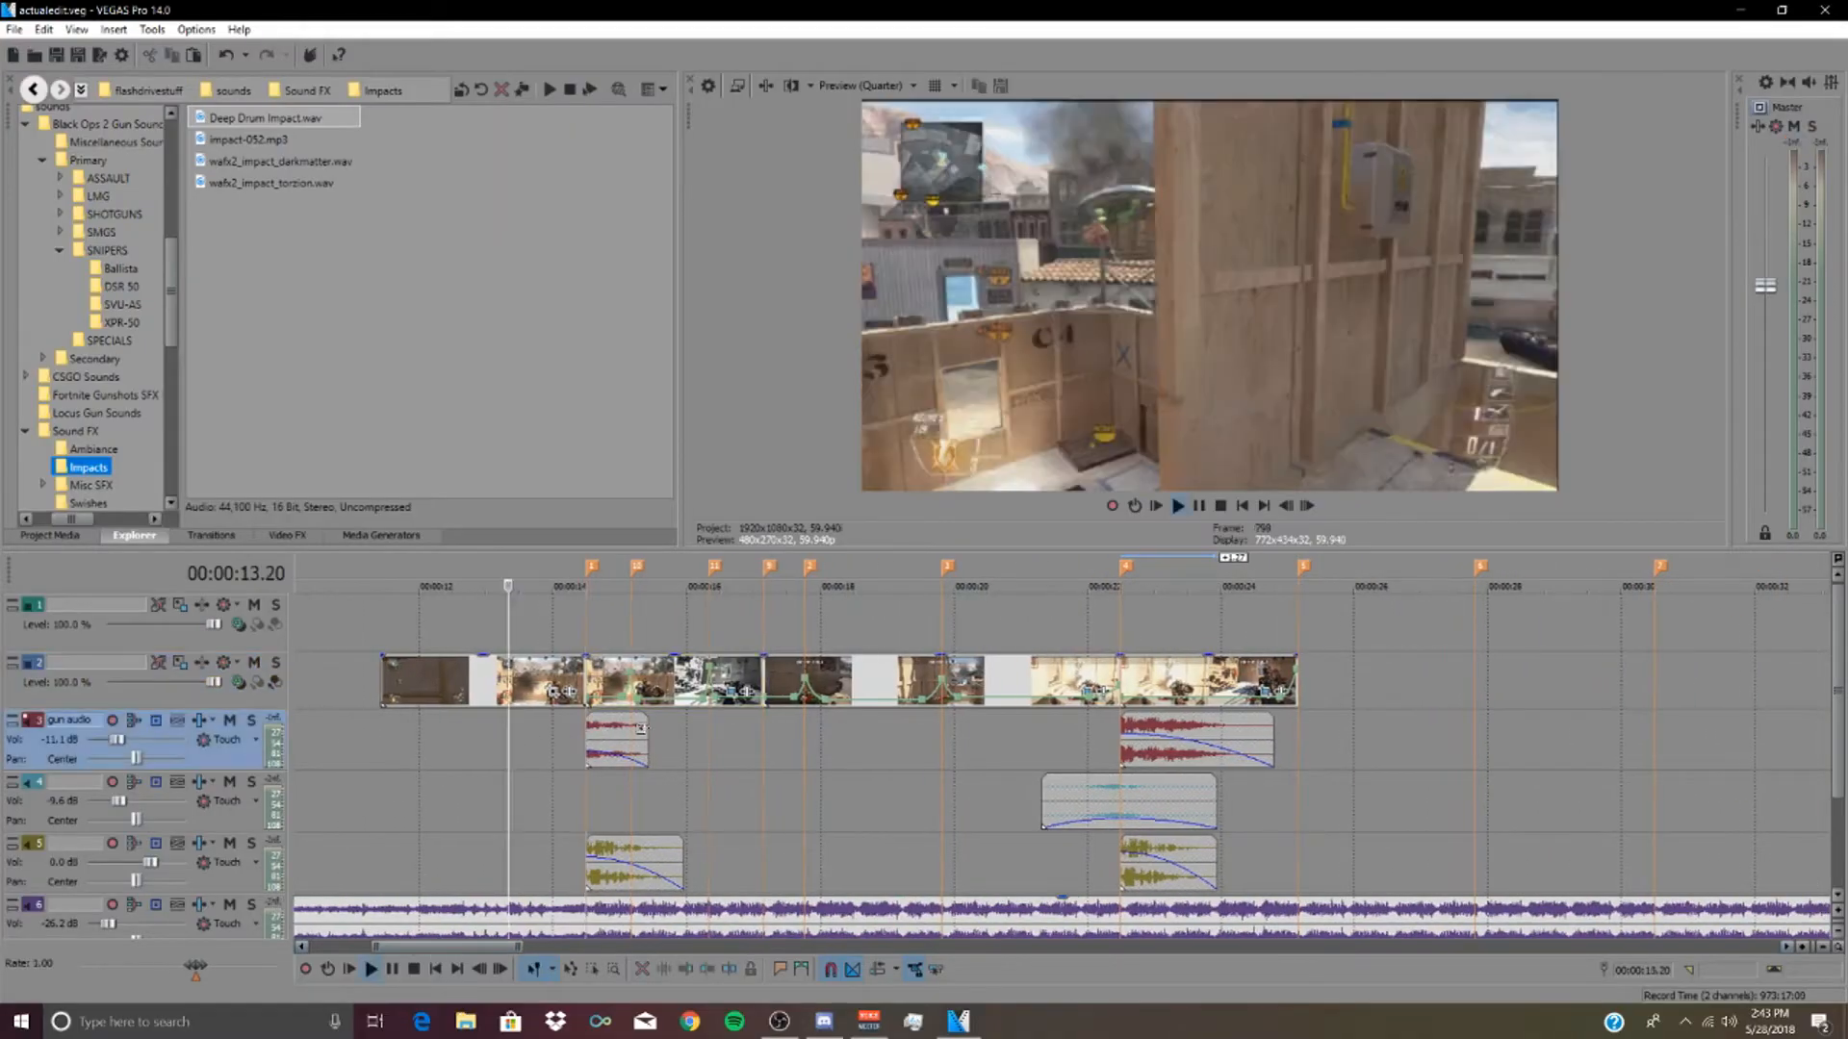
pyautogui.click(589, 672)
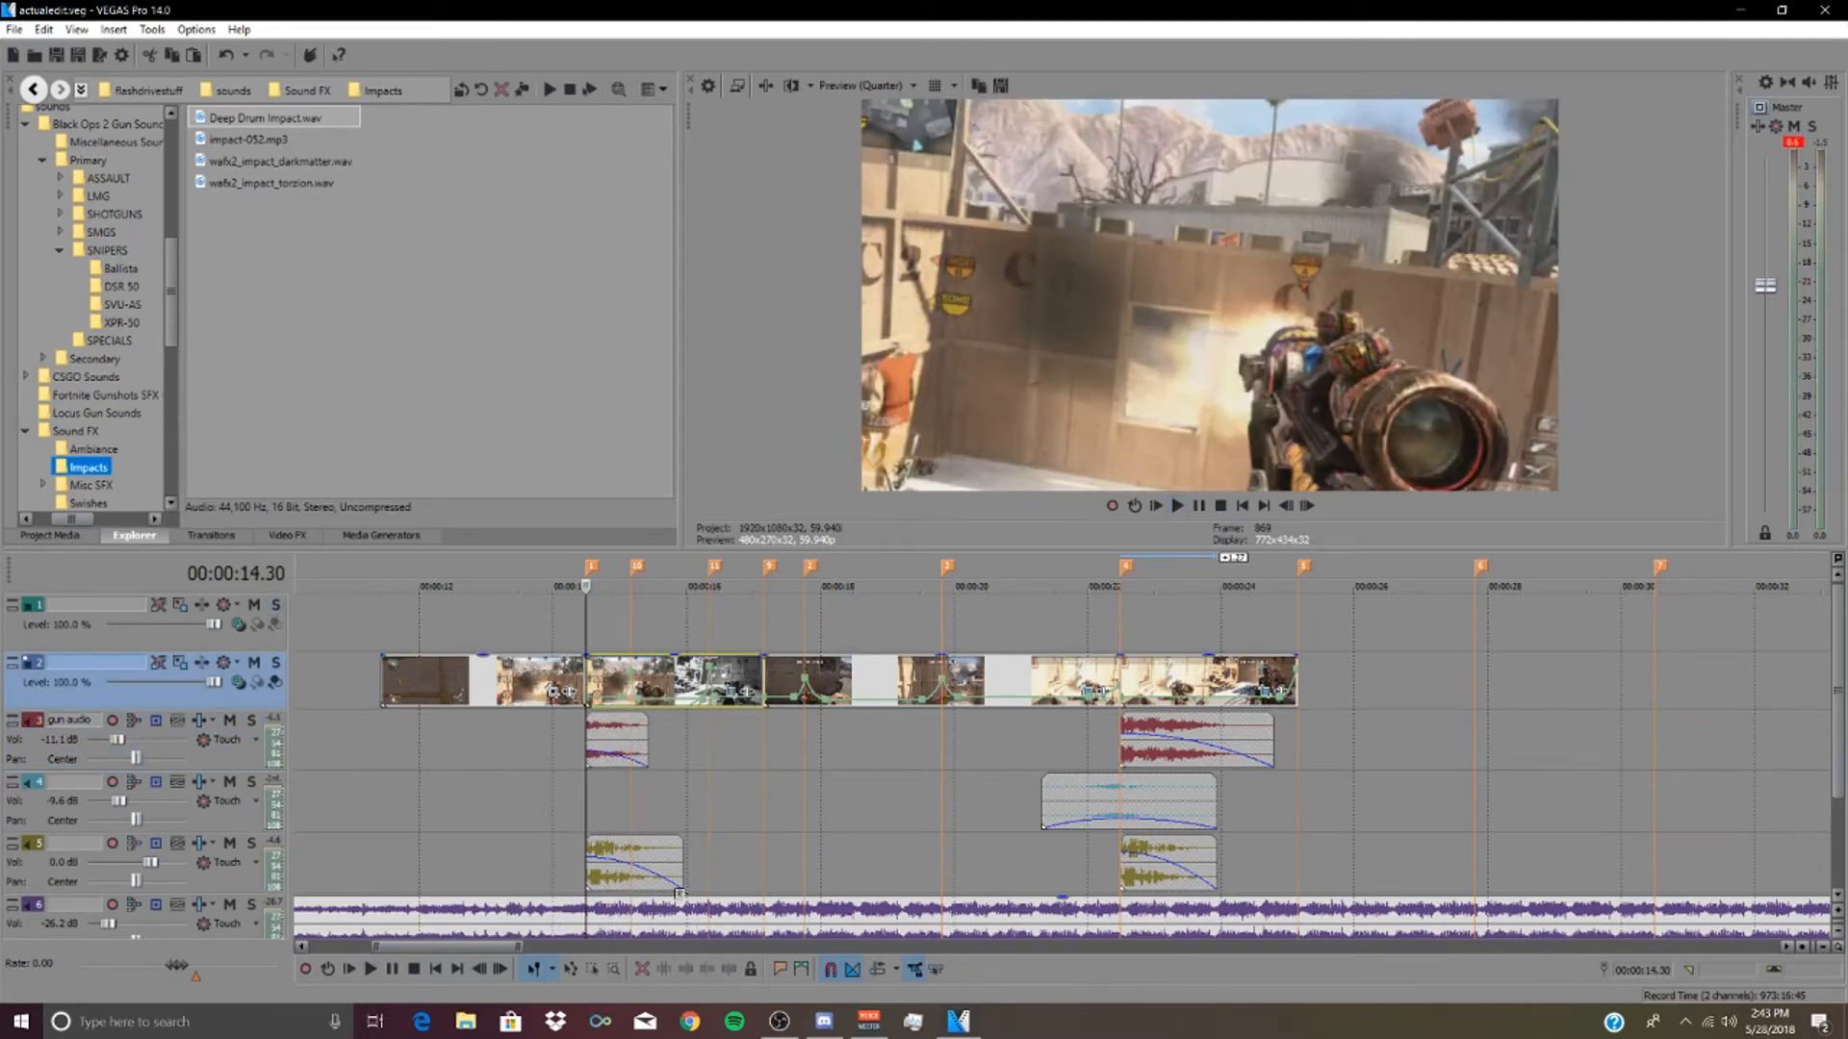
# - Browse the media files to the Overlays folder of the Deer - 10k Editing Pack inside flashdrivestuff
pyautogui.scroll(-5, 133, 414)
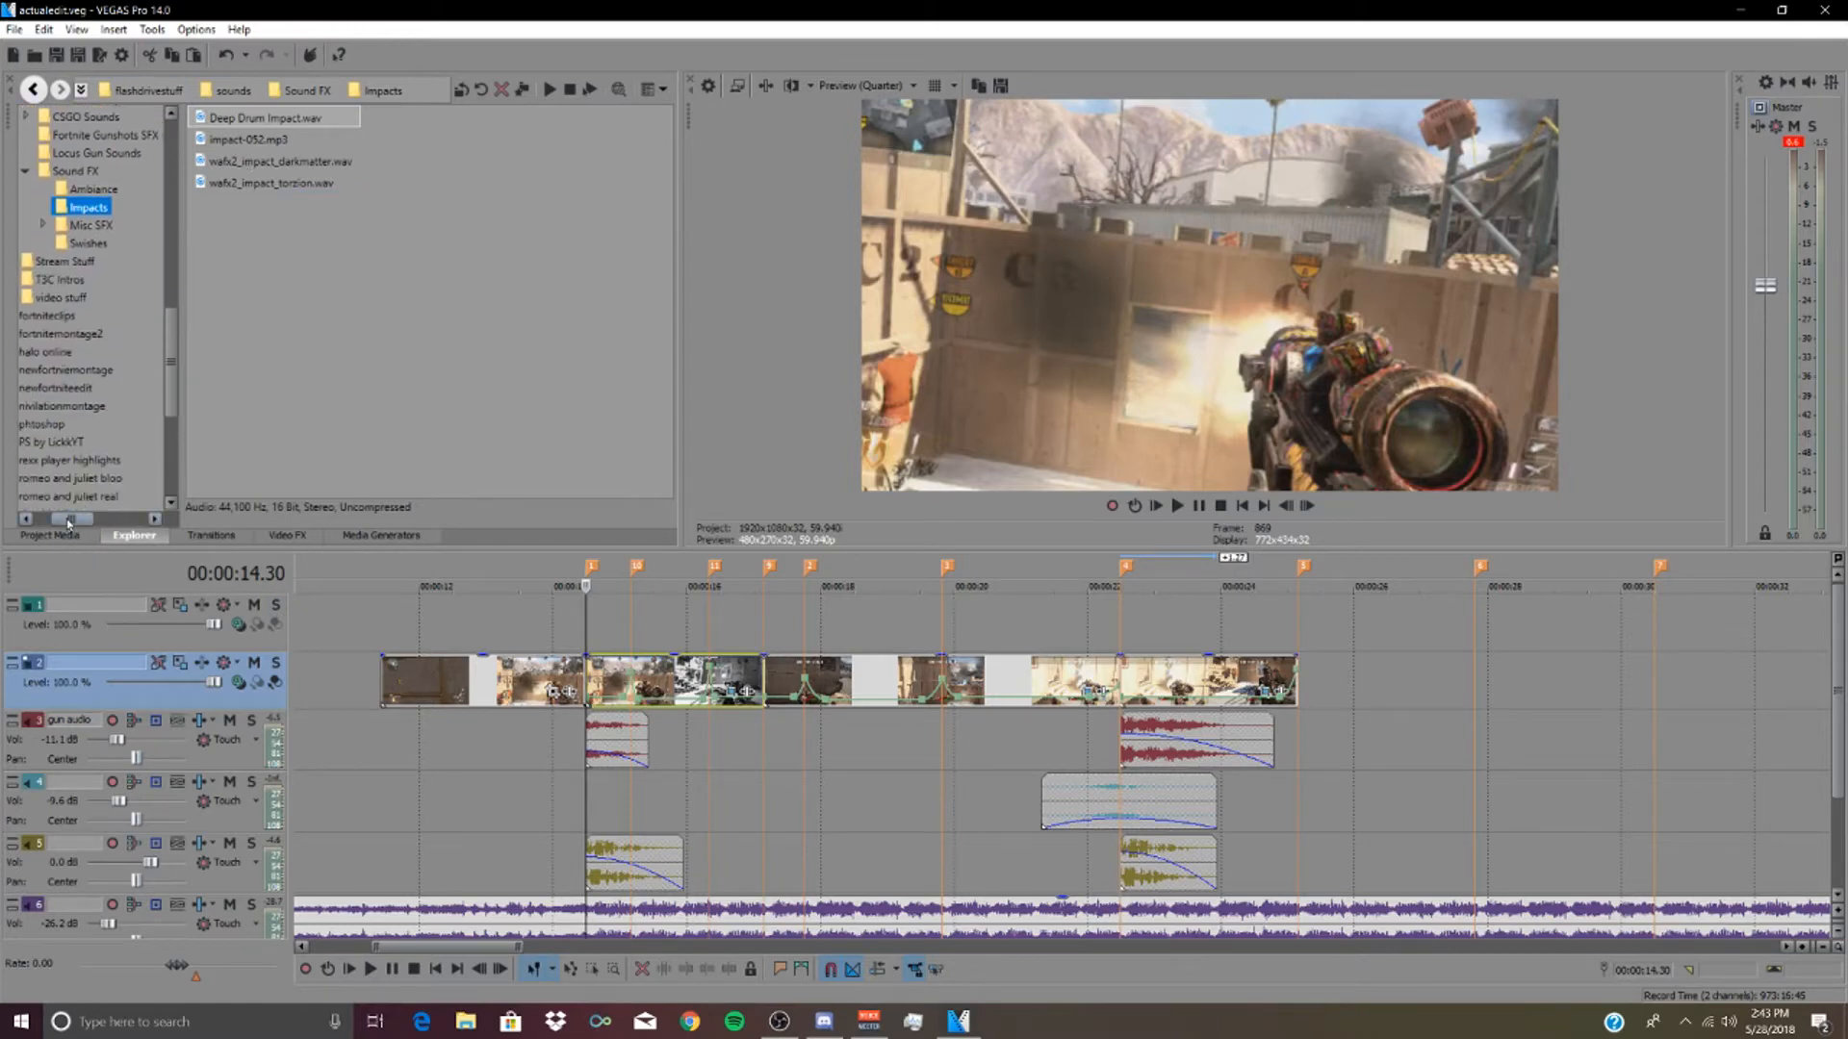
pyautogui.scroll(7, 104, 445)
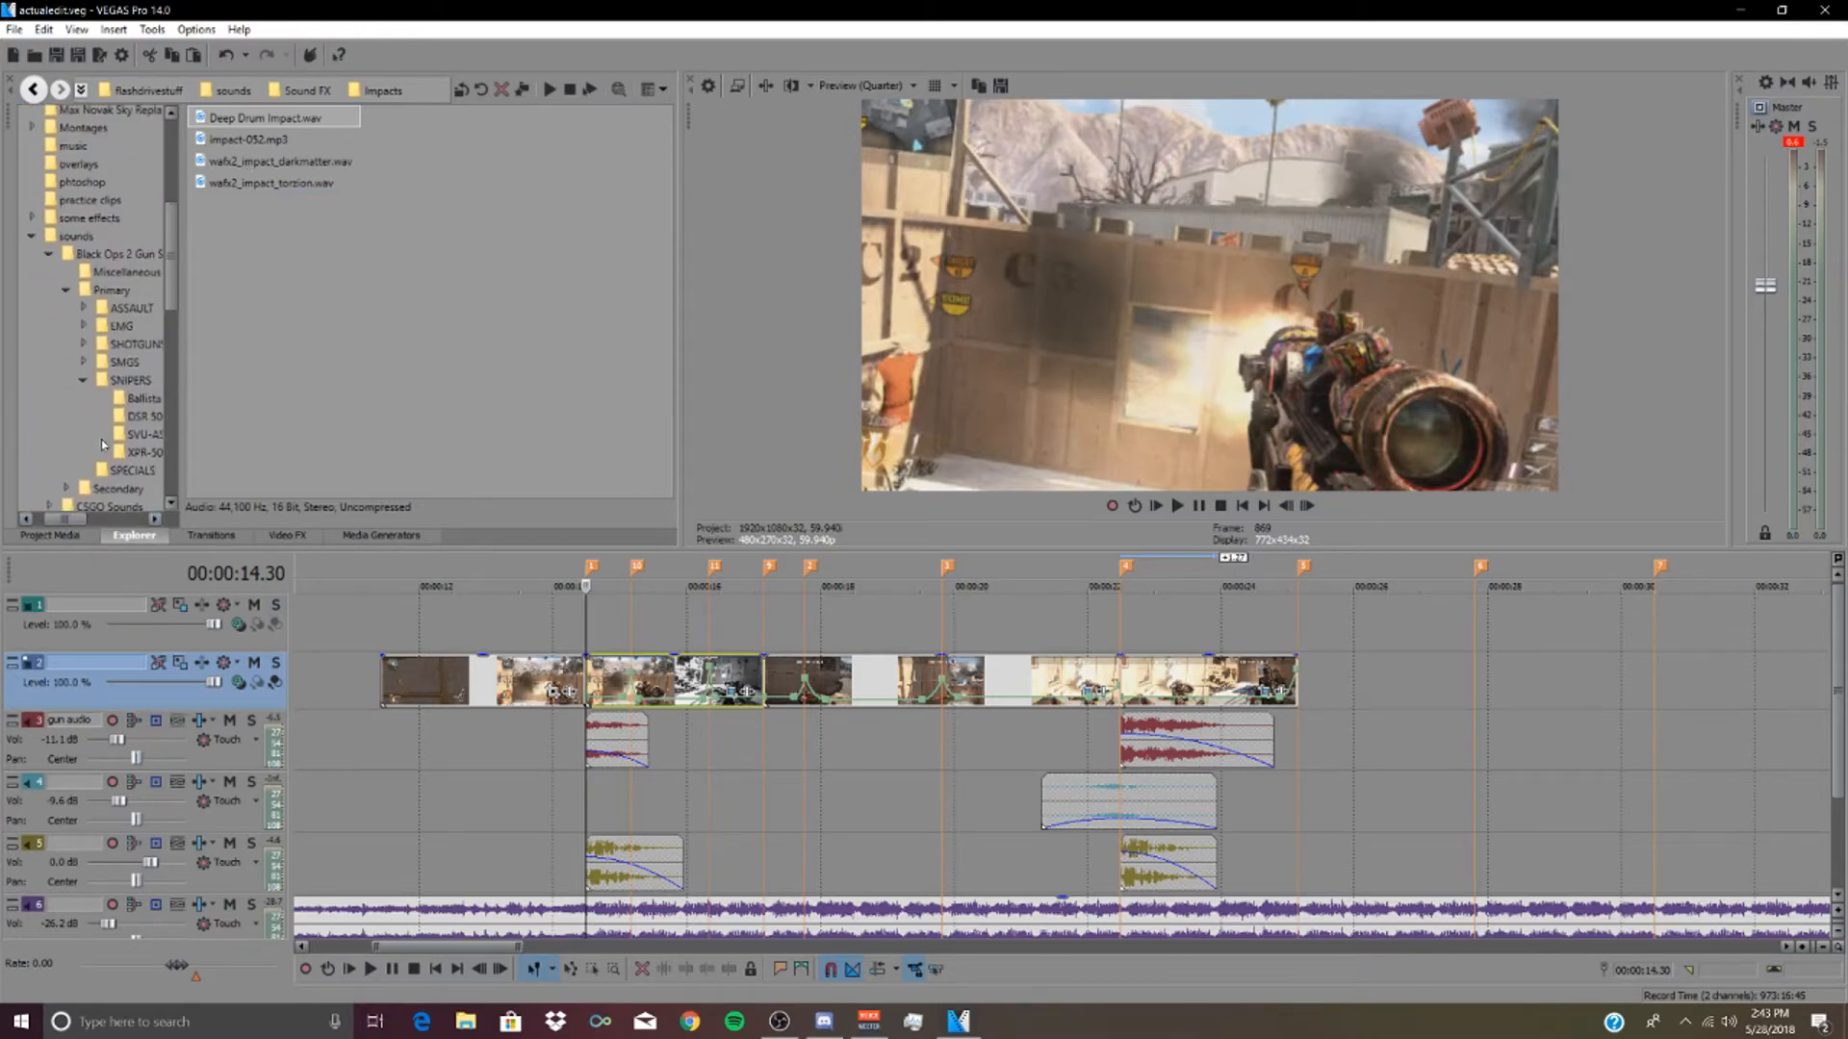
pyautogui.click(32, 240)
pyautogui.scroll(2, 75, 308)
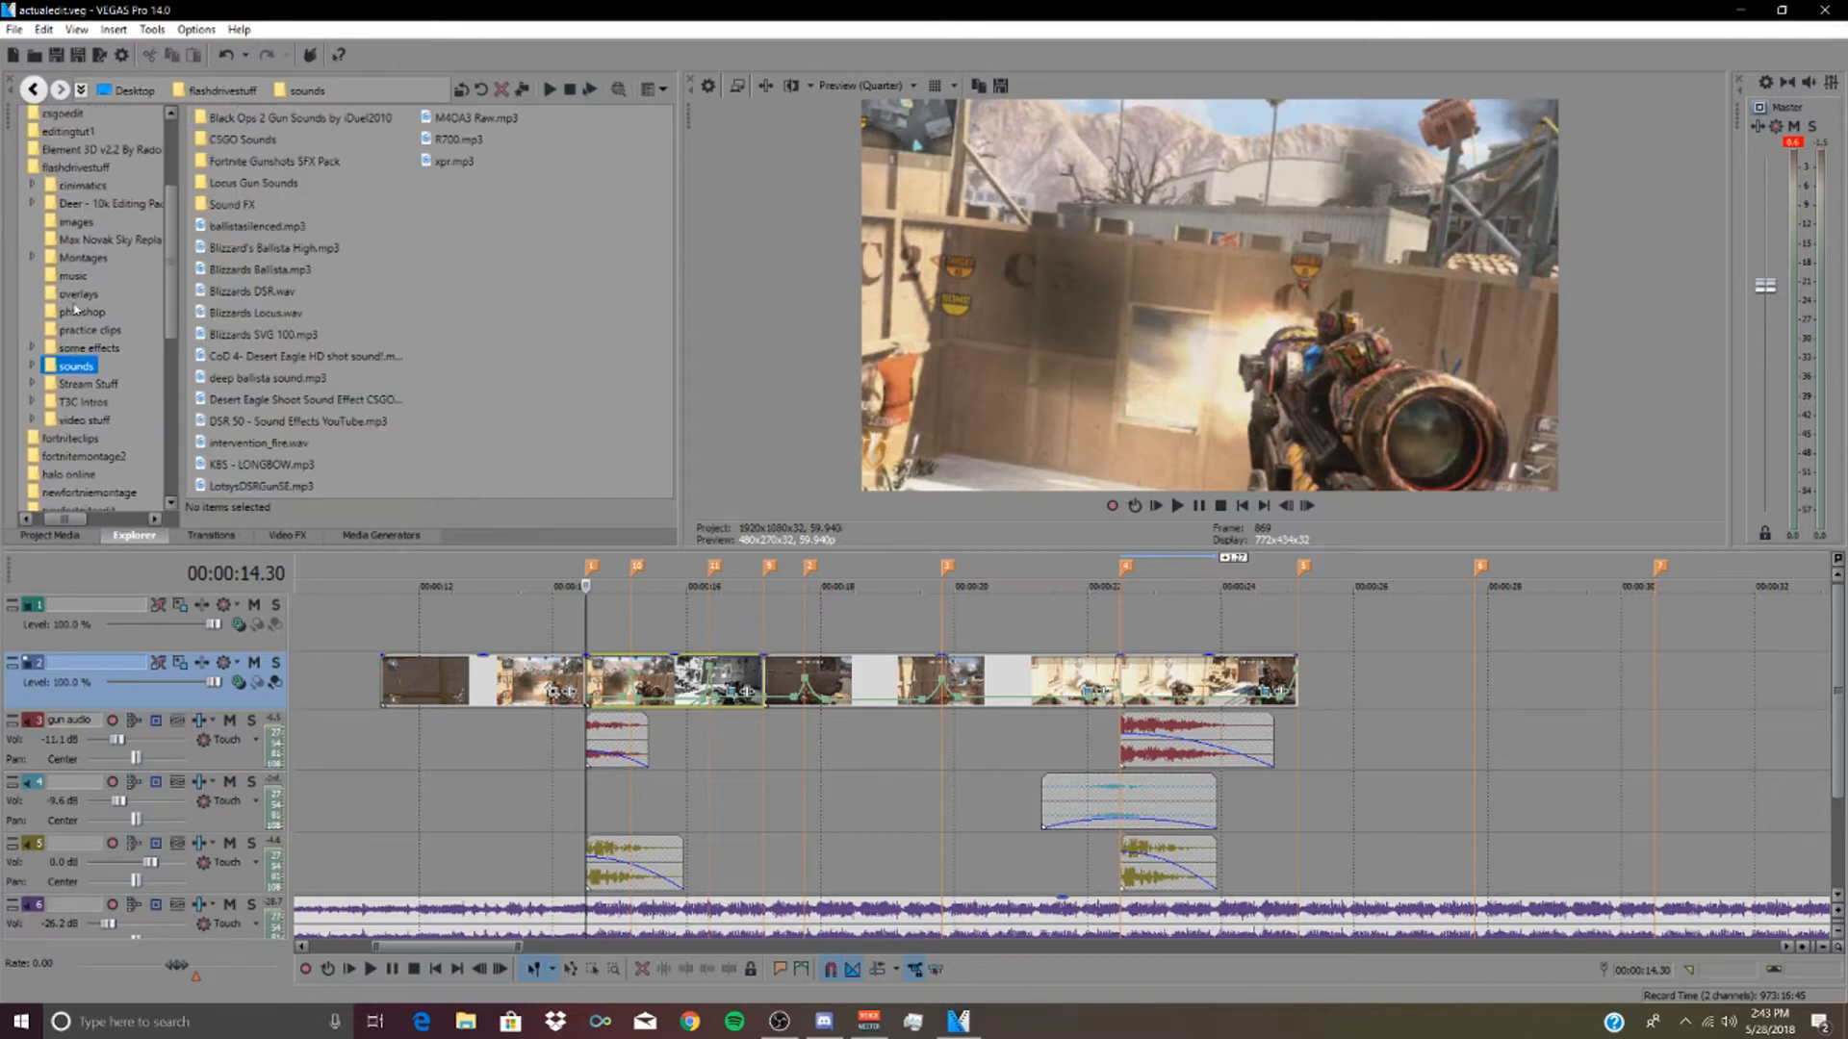
pyautogui.doubleClick(109, 204)
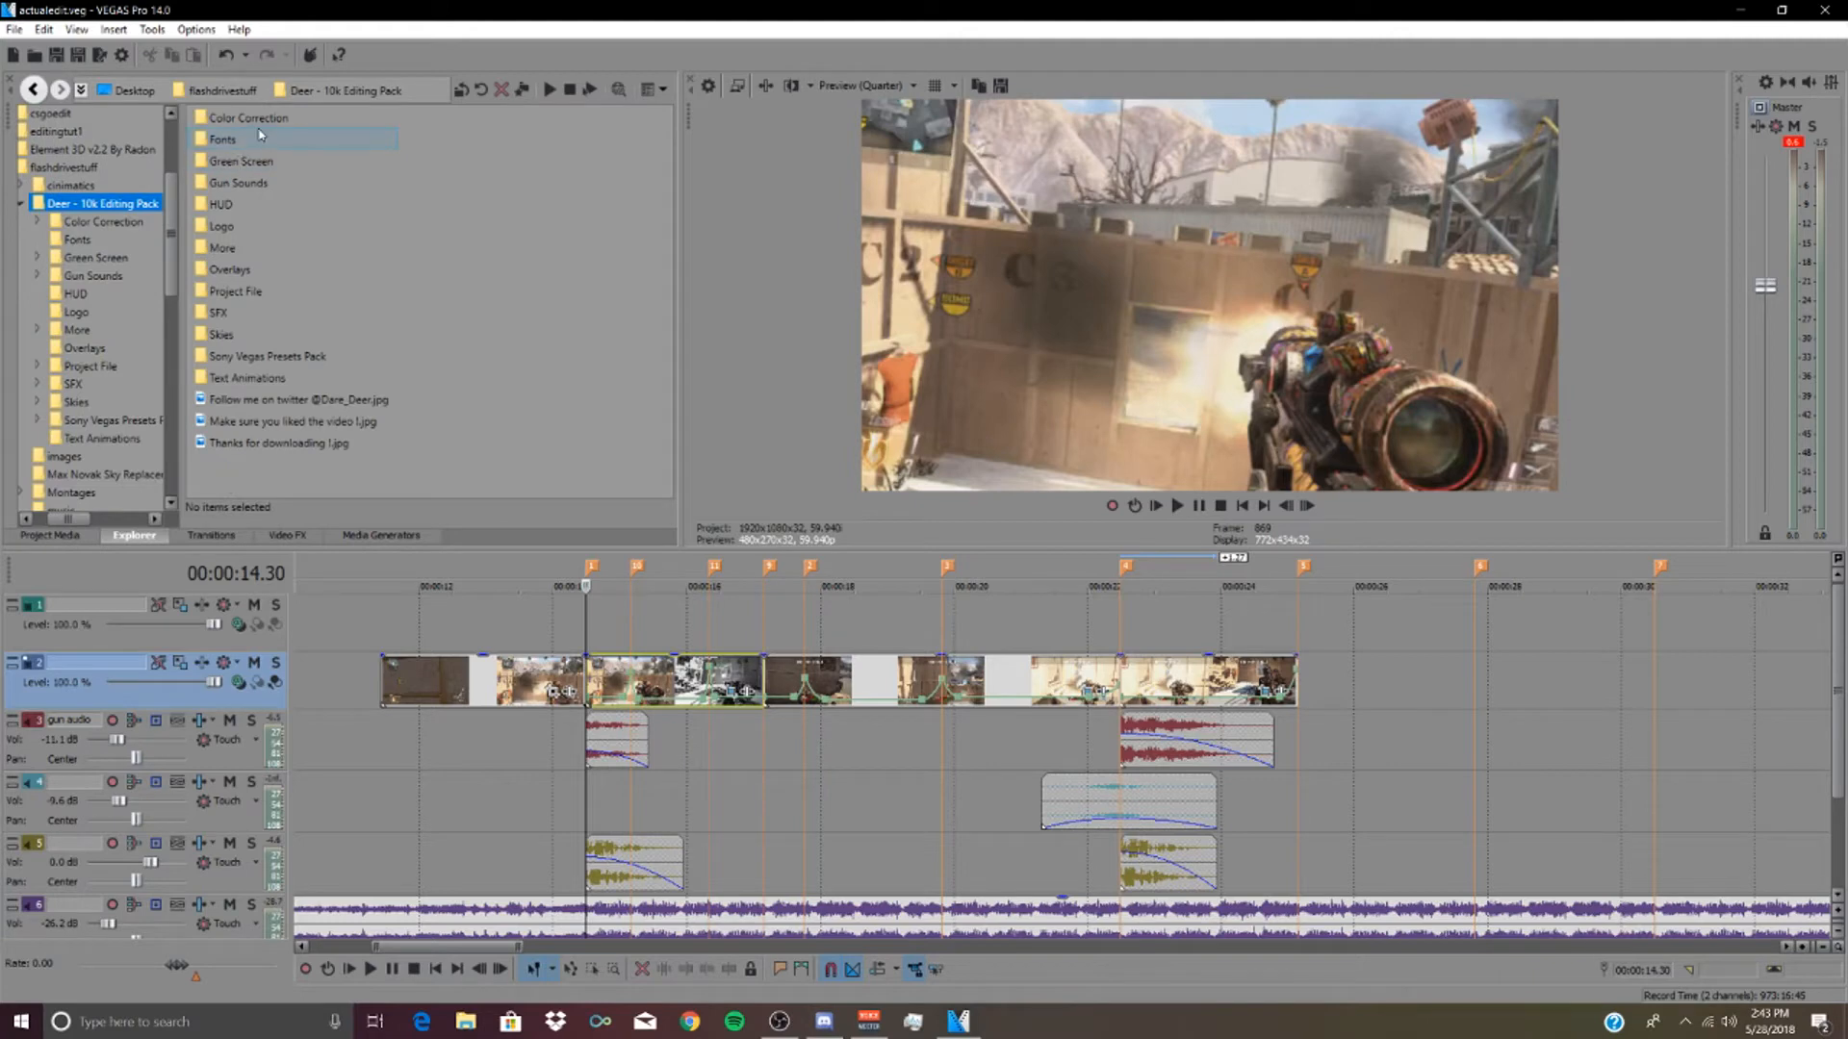
pyautogui.doubleClick(256, 271)
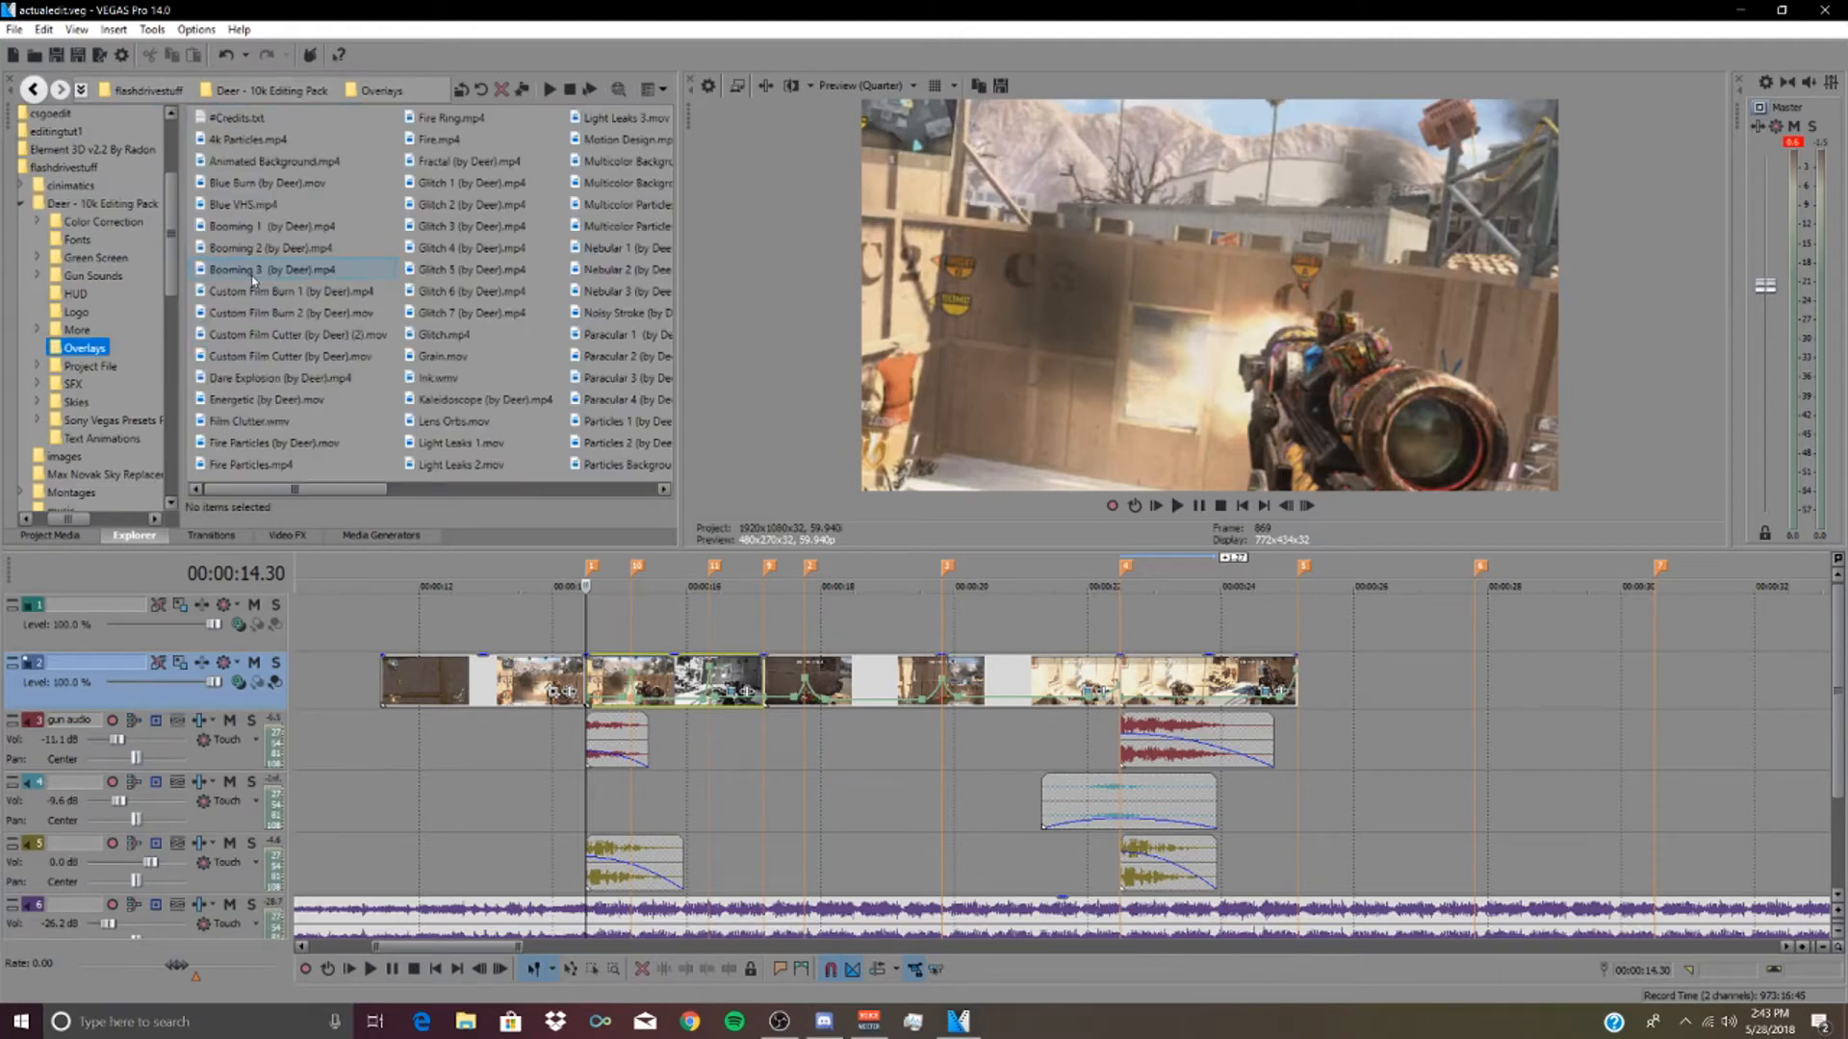
# - Switch to File Explorer and open the Overlays folder of the Deer - 10k Editing Pack in Desktop\flashdrivestuff
pyautogui.click(467, 1022)
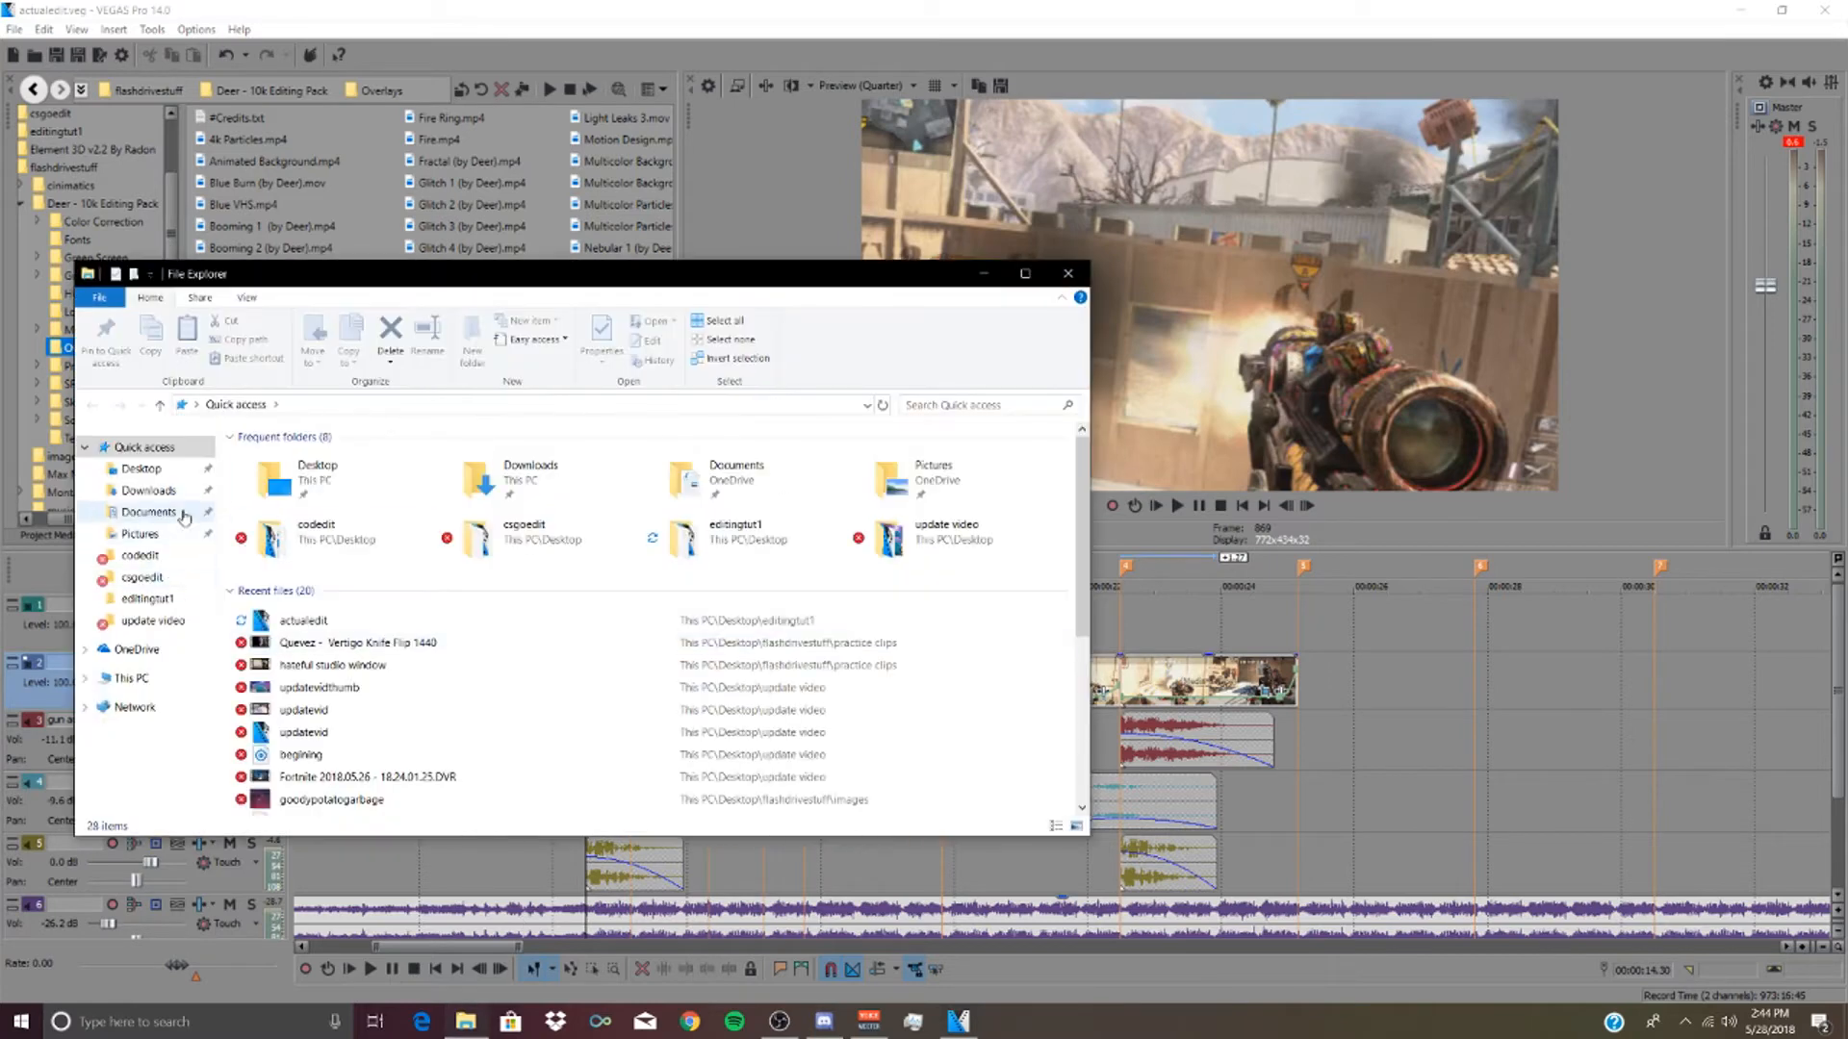
pyautogui.click(152, 472)
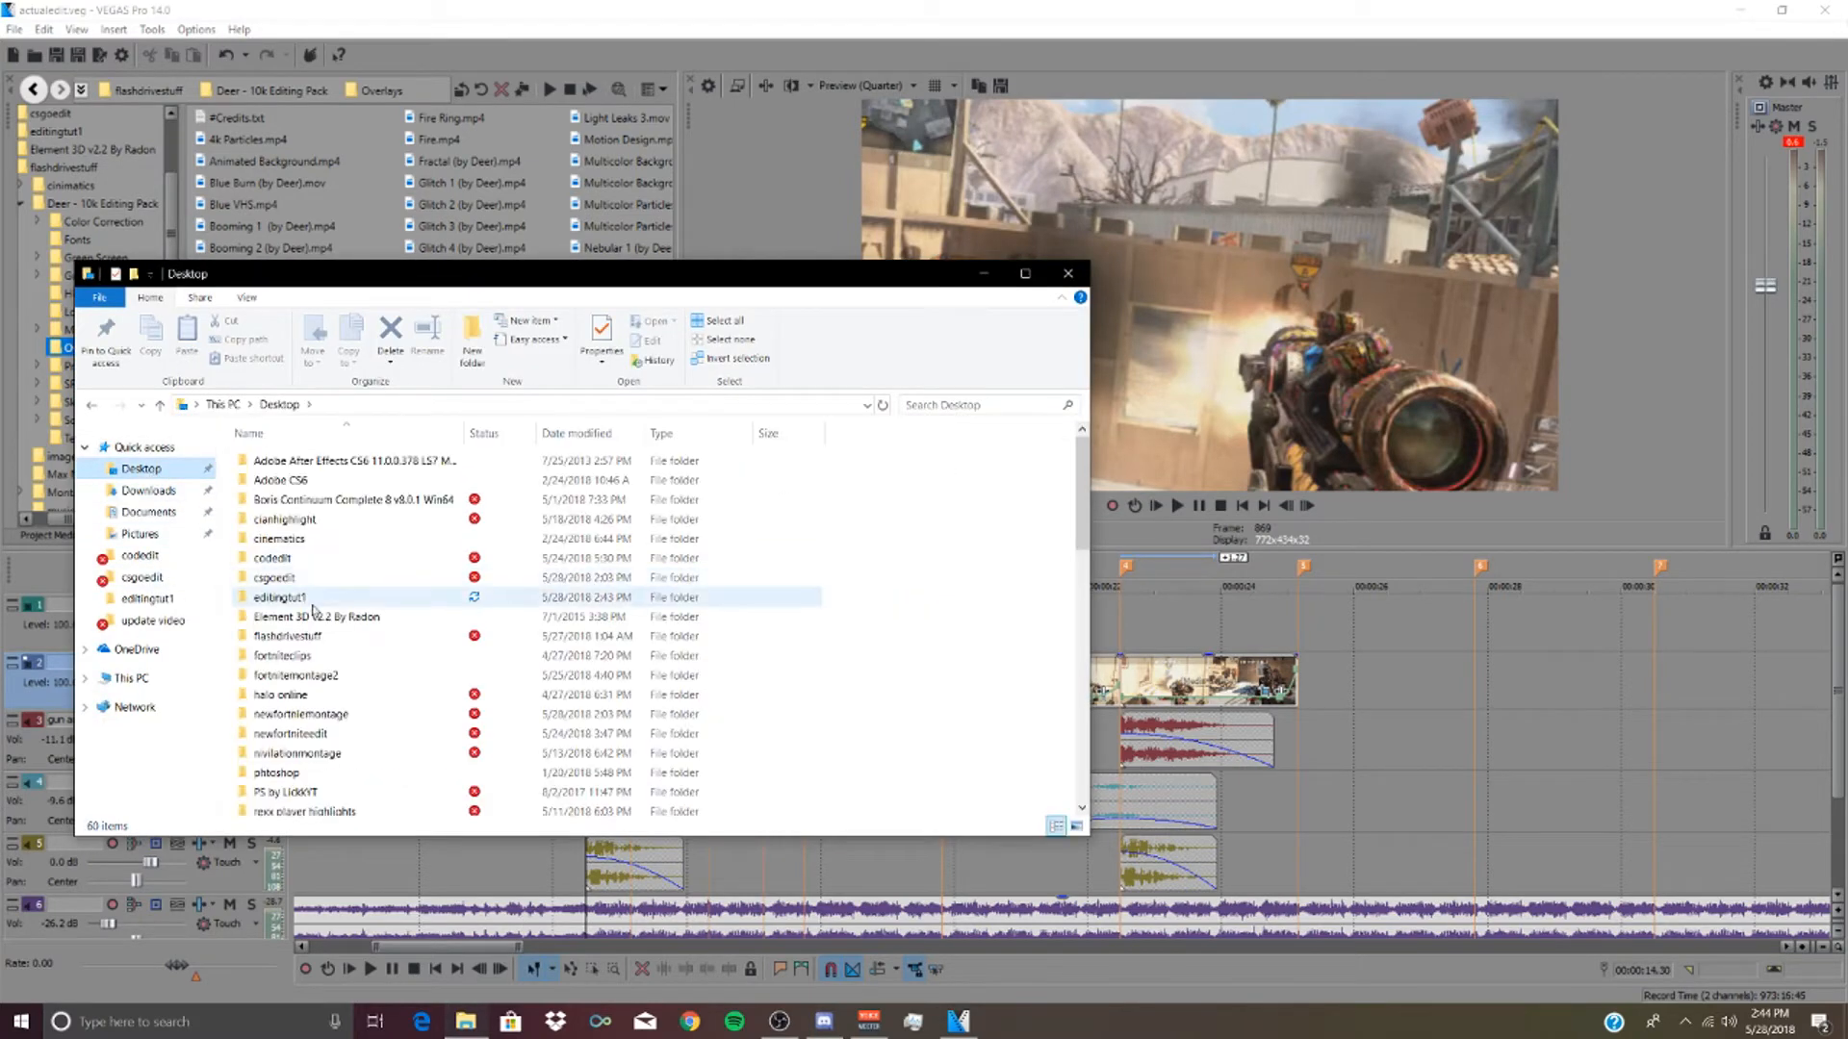
pyautogui.doubleClick(350, 639)
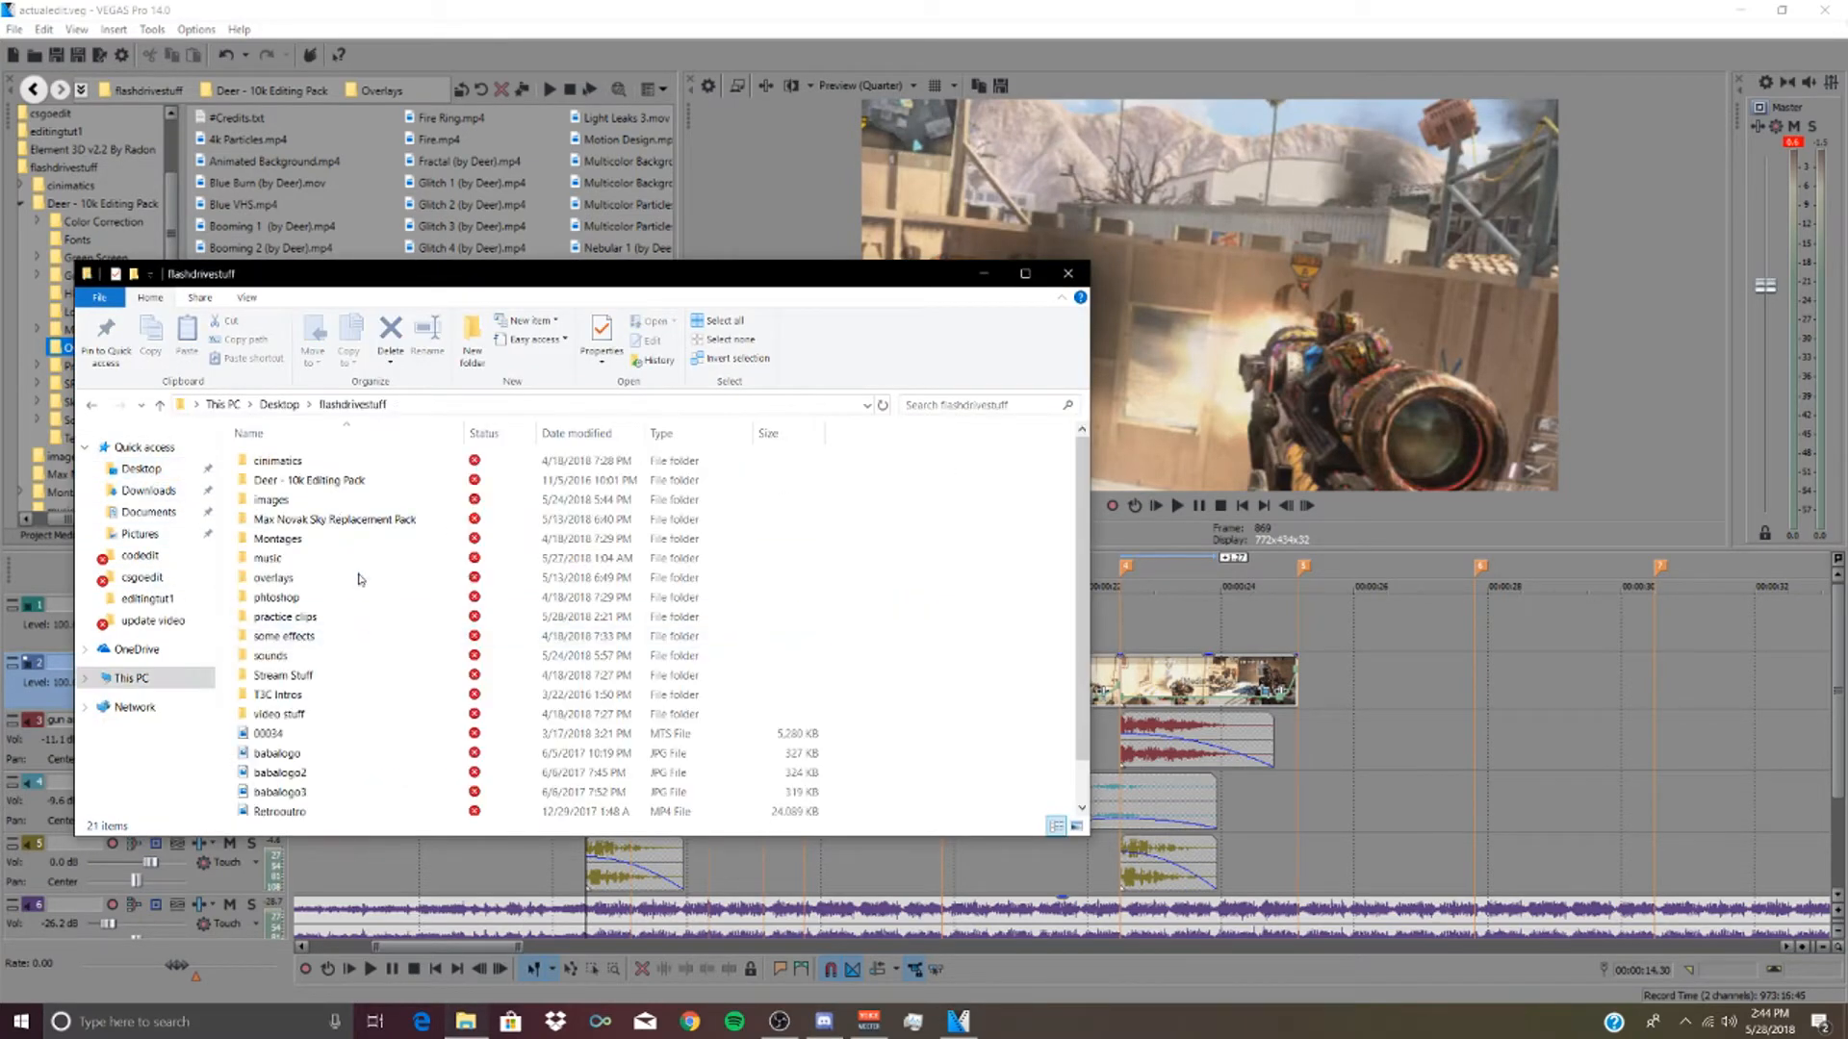
pyautogui.doubleClick(317, 480)
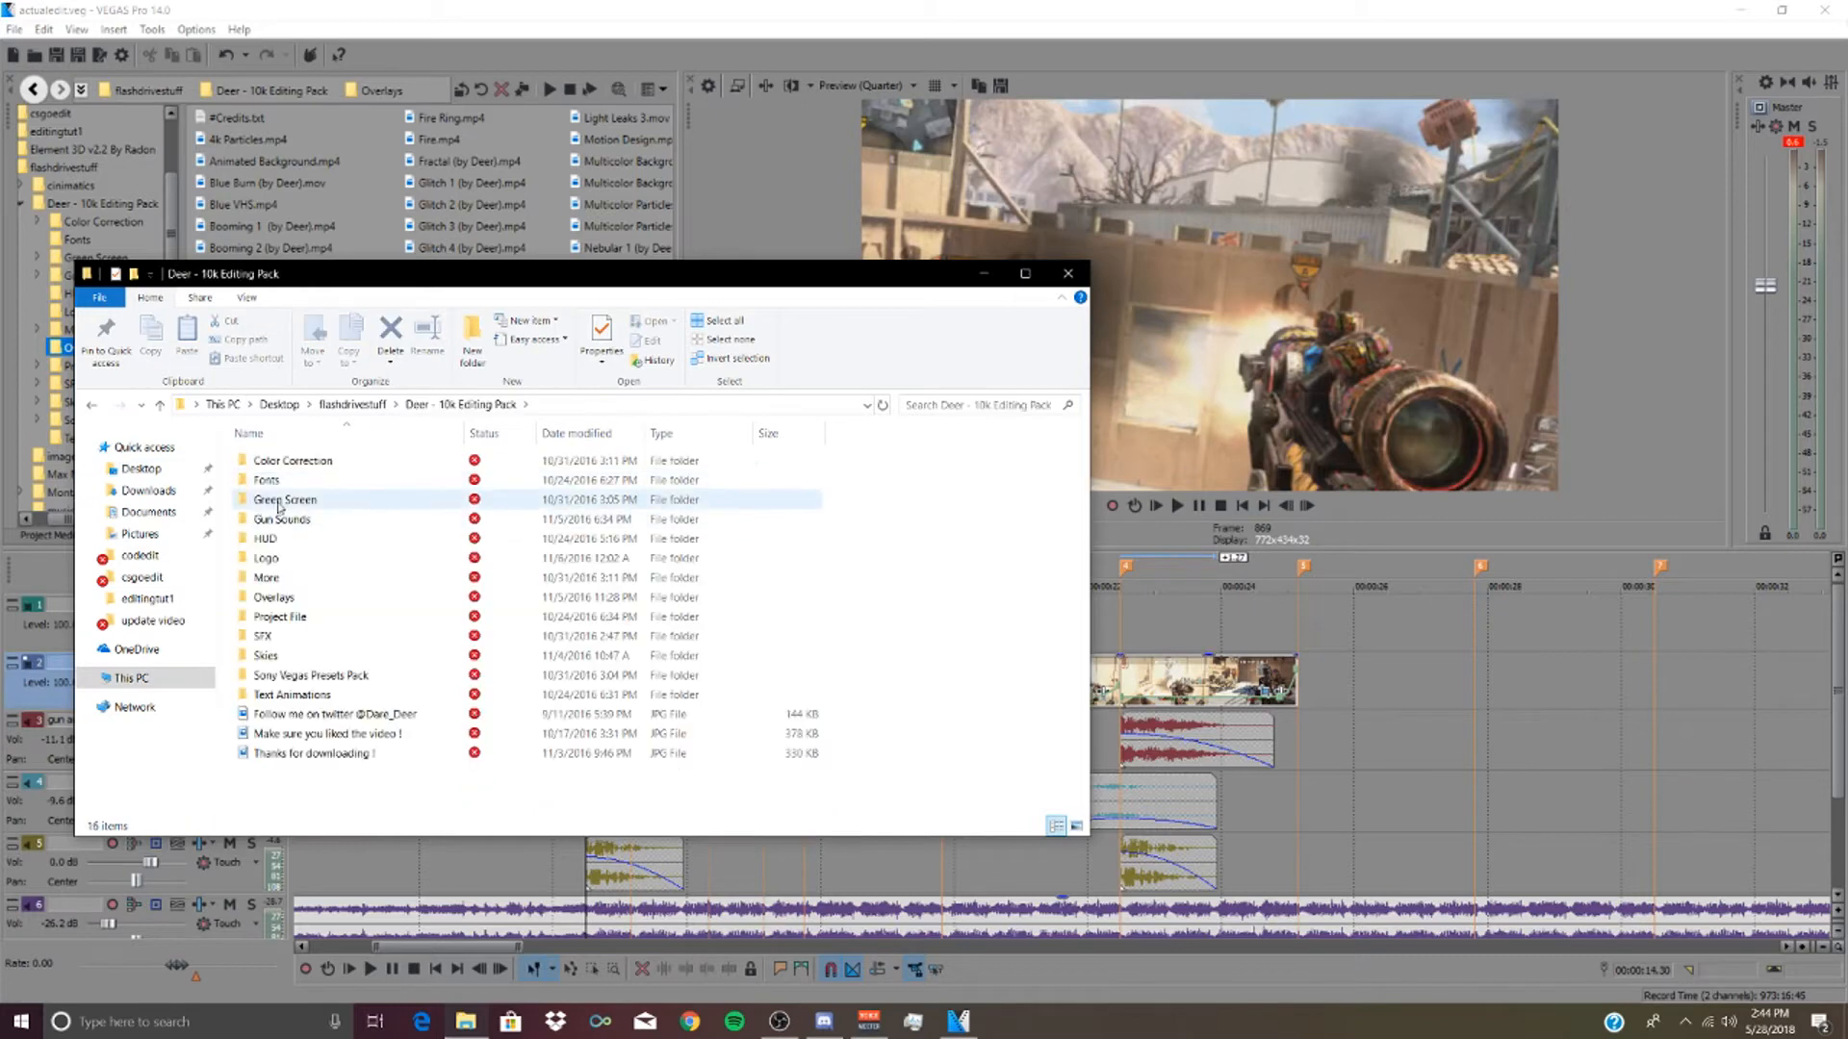
pyautogui.doubleClick(308, 597)
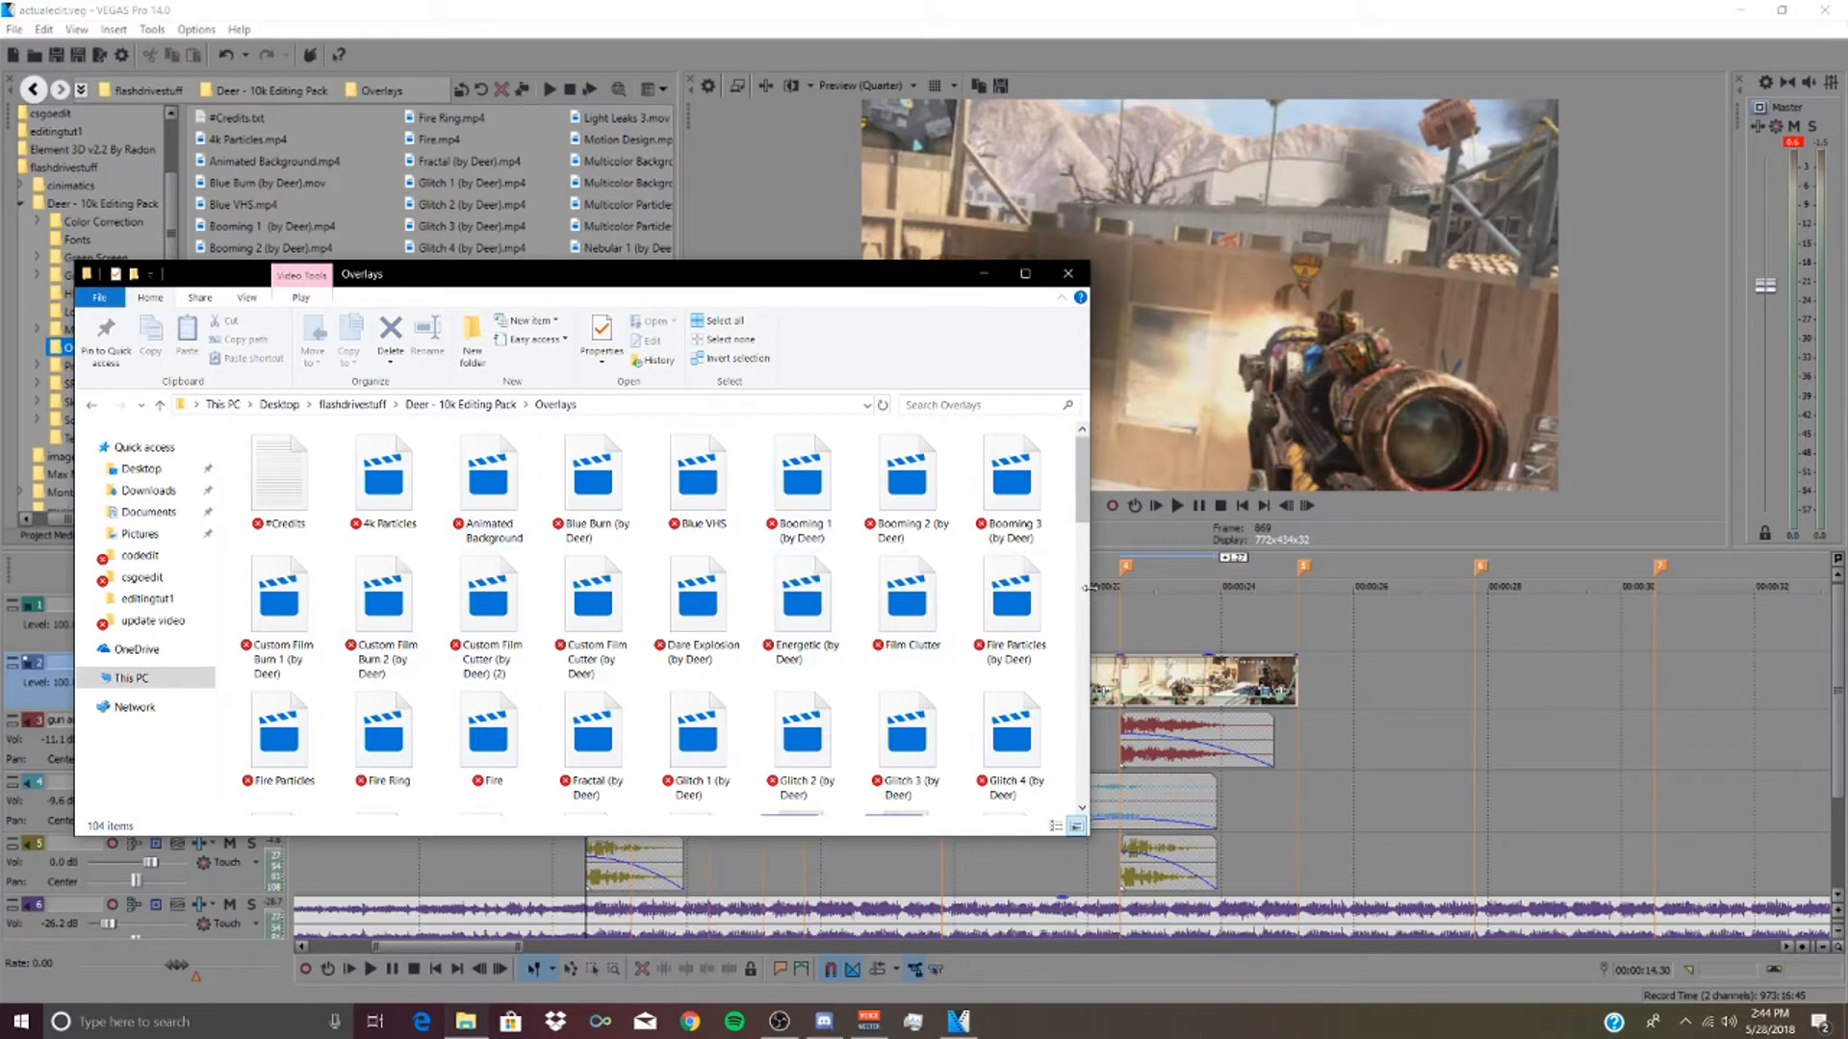
# - Widen the window, look through the available overlay clips in the Overlays folder, and close File Explorer
pyautogui.moveTo(1087, 587); pyautogui.dragTo(1153, 587)
pyautogui.scroll(-5, 700, 624)
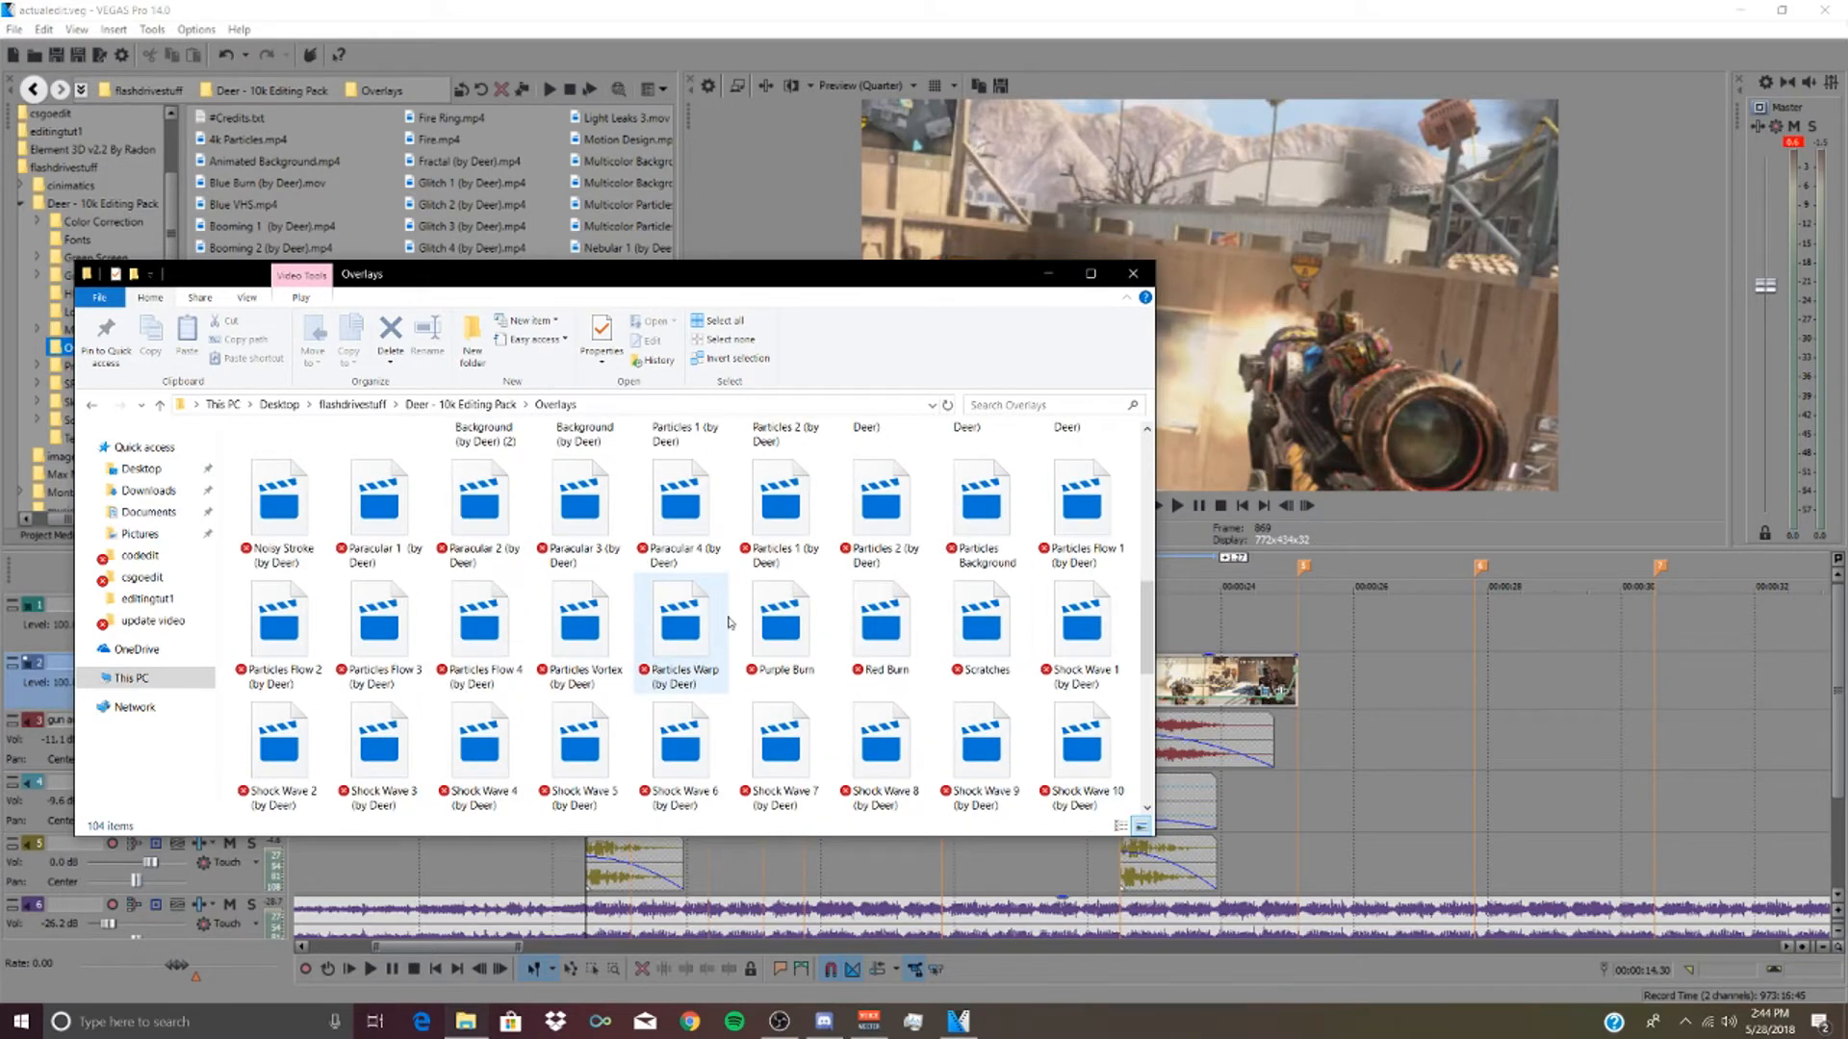
pyautogui.scroll(-5, 787, 645)
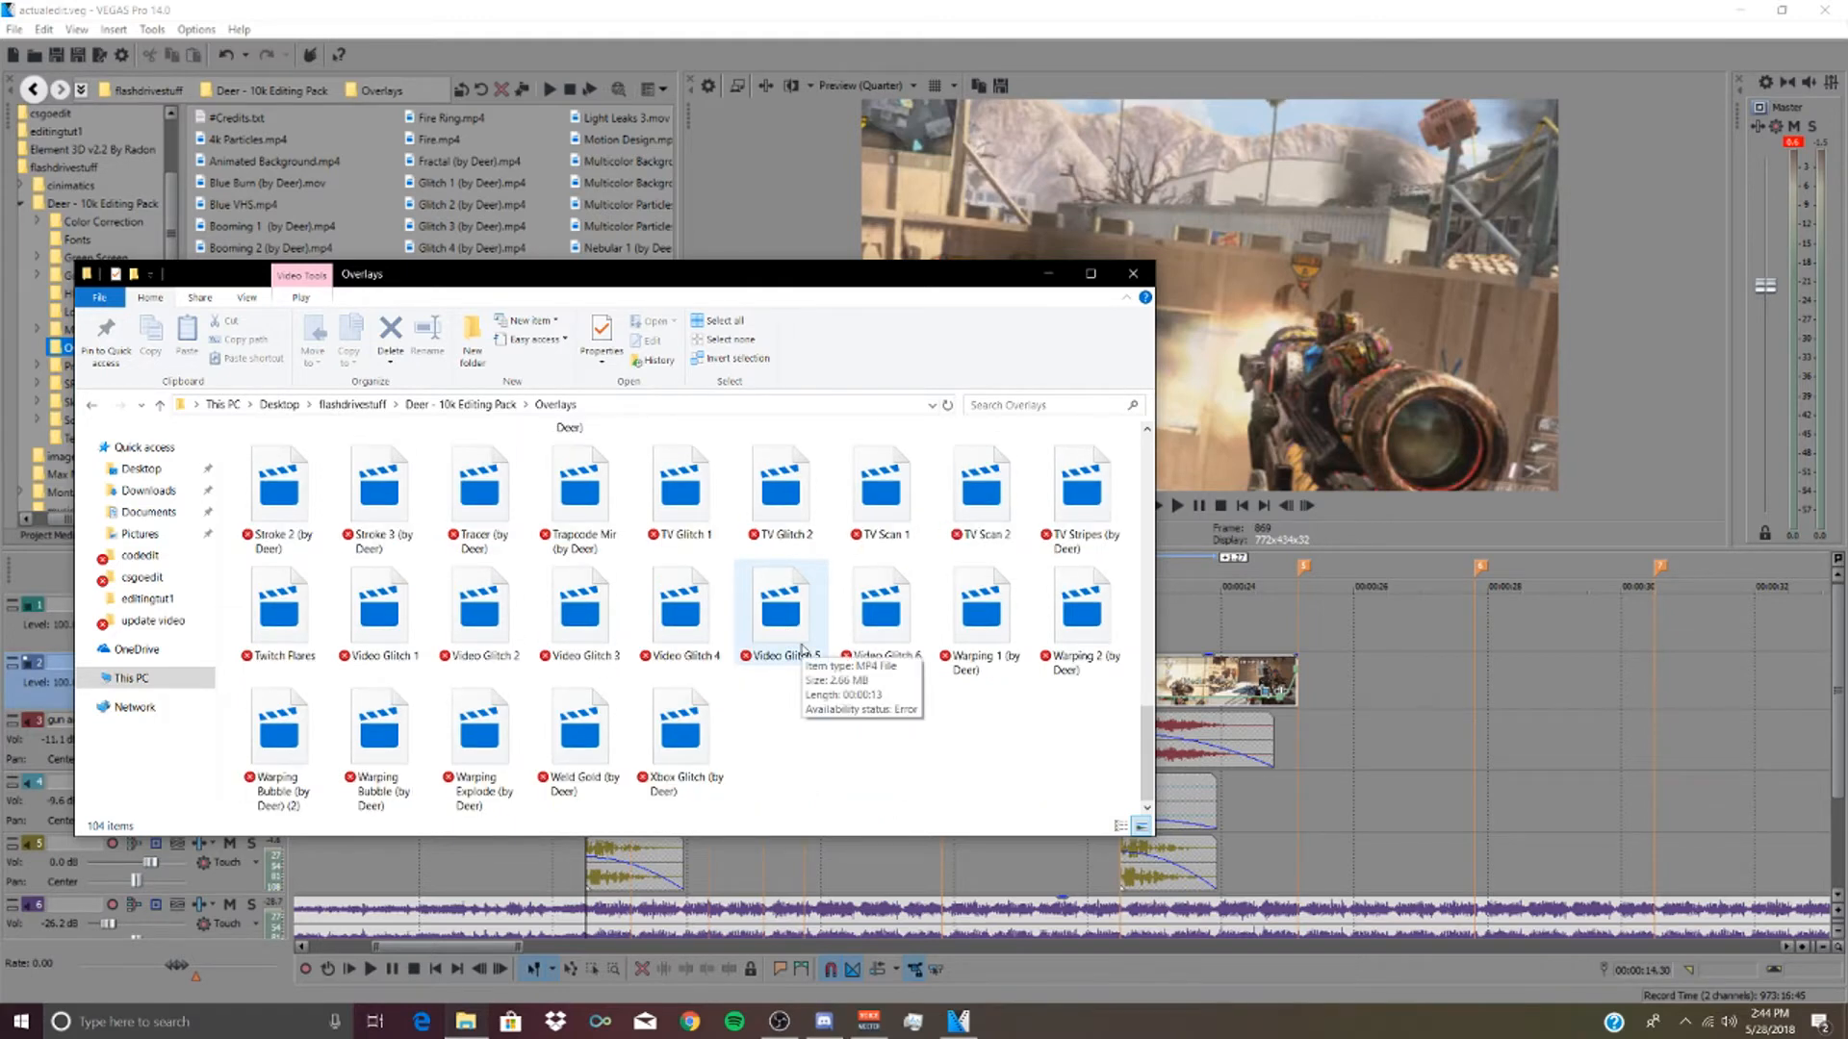
pyautogui.scroll(10, 801, 650)
pyautogui.scroll(-4, 802, 650)
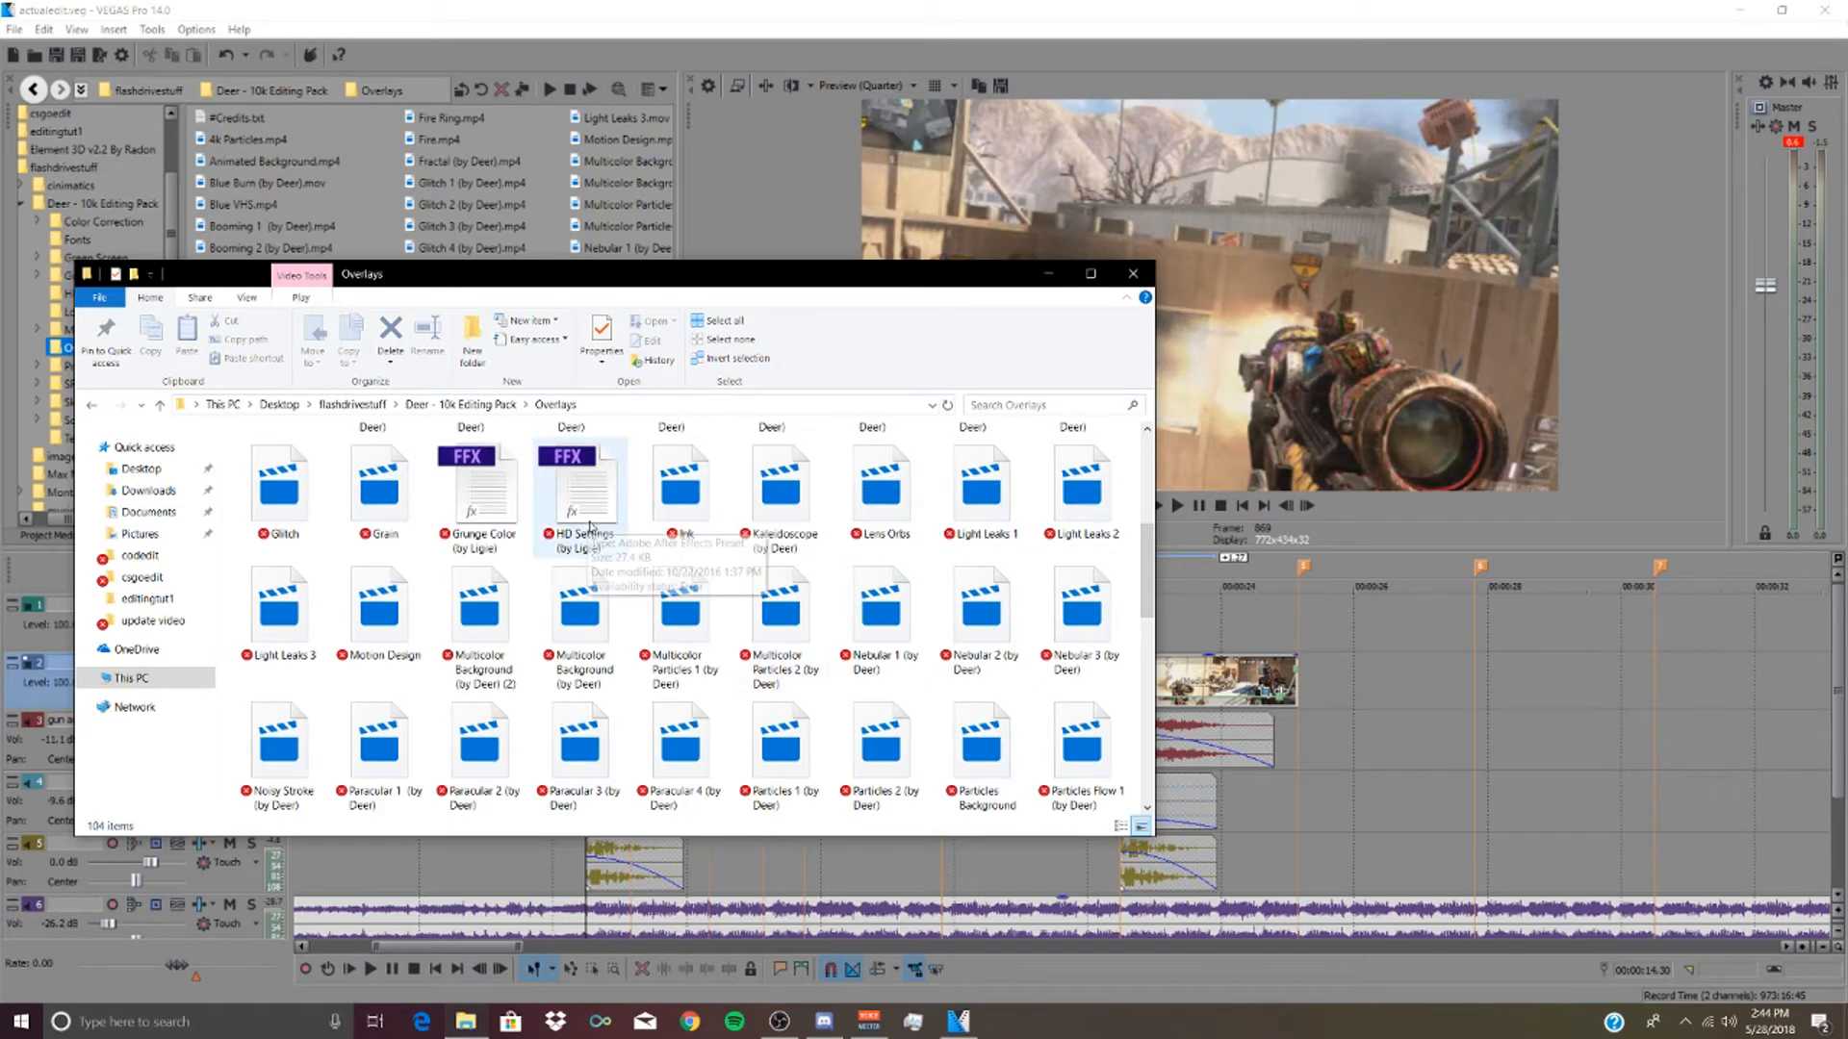
pyautogui.scroll(2, 861, 560)
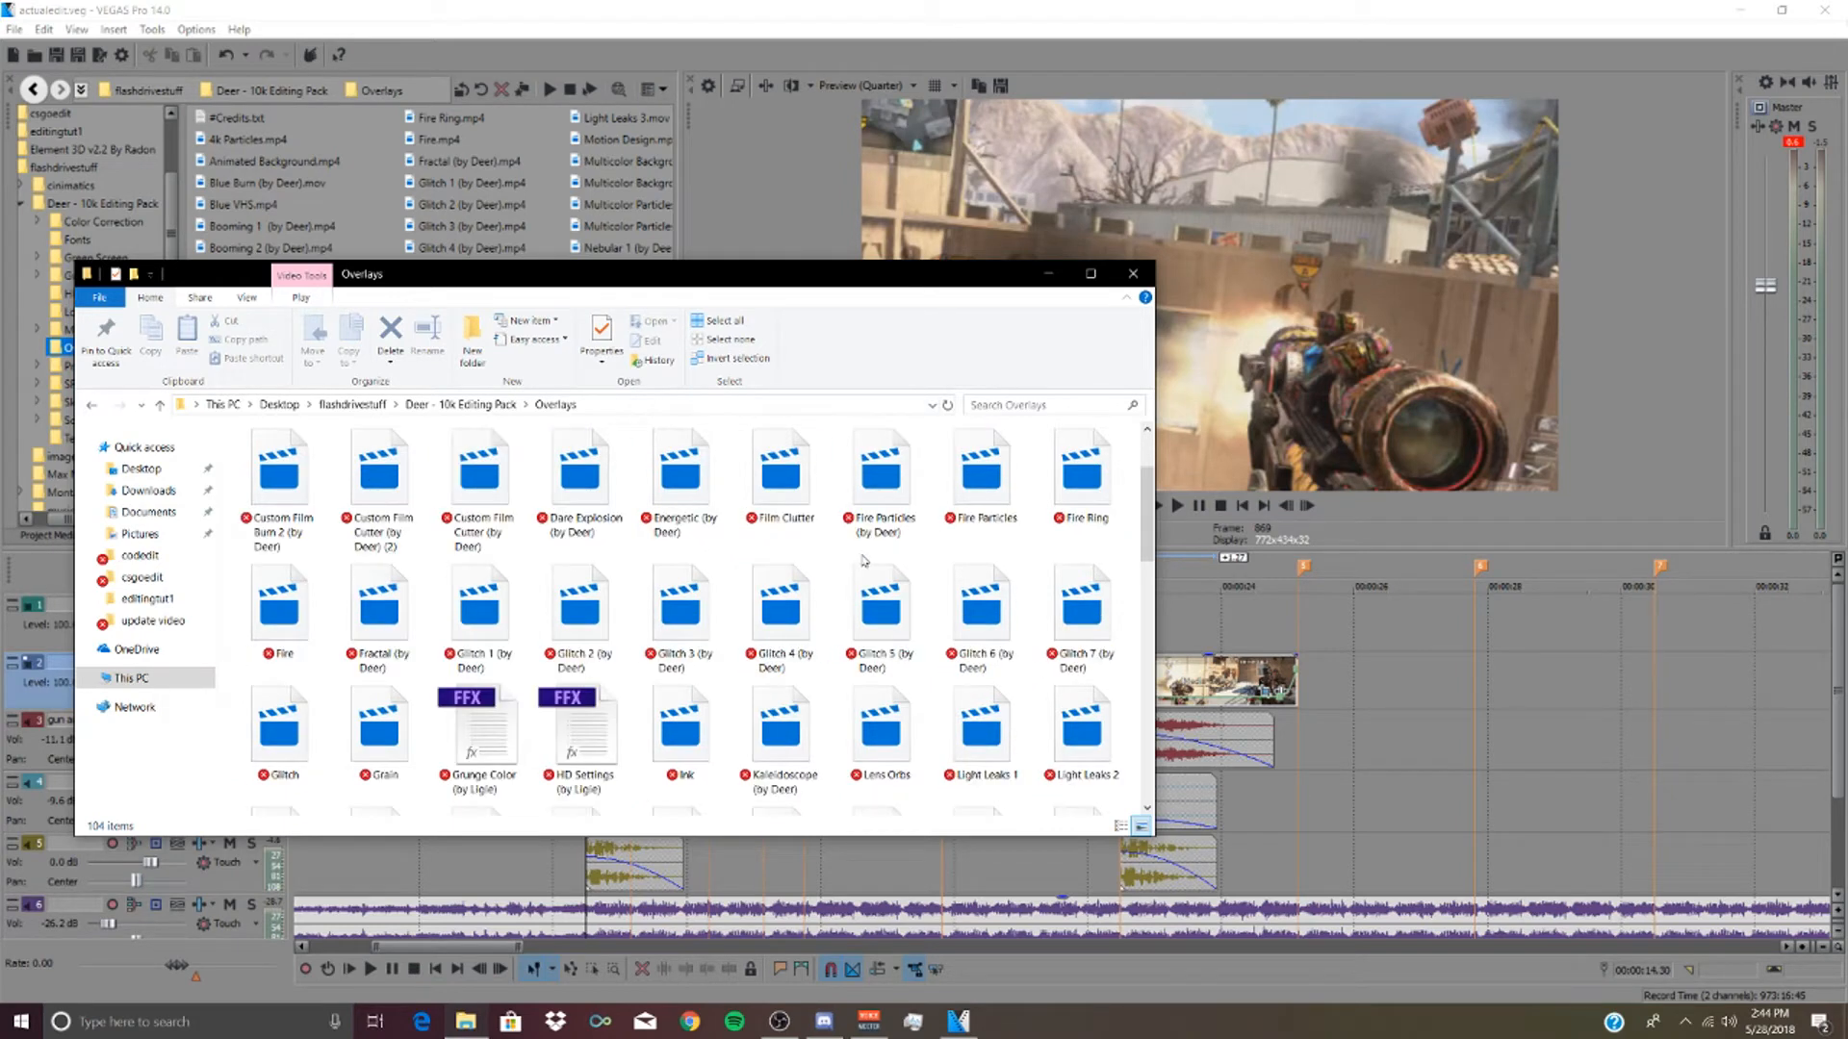
pyautogui.scroll(1, 864, 561)
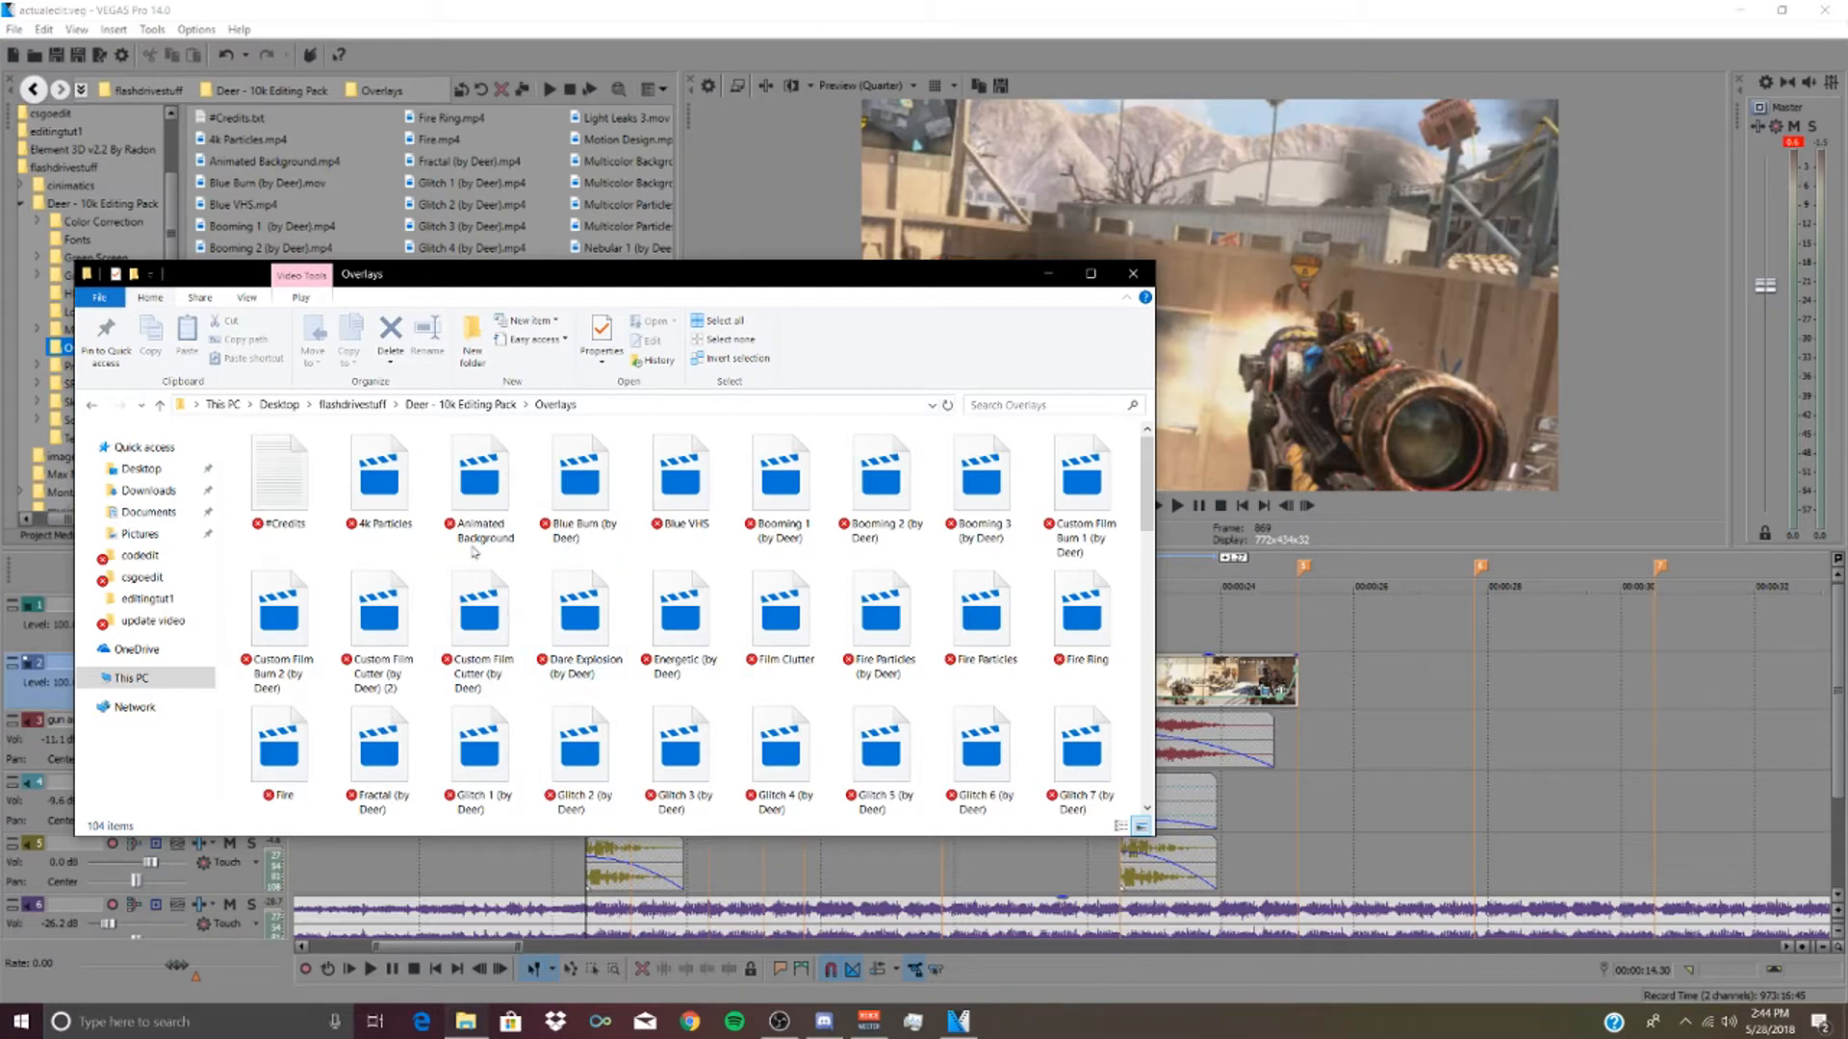
pyautogui.click(1132, 273)
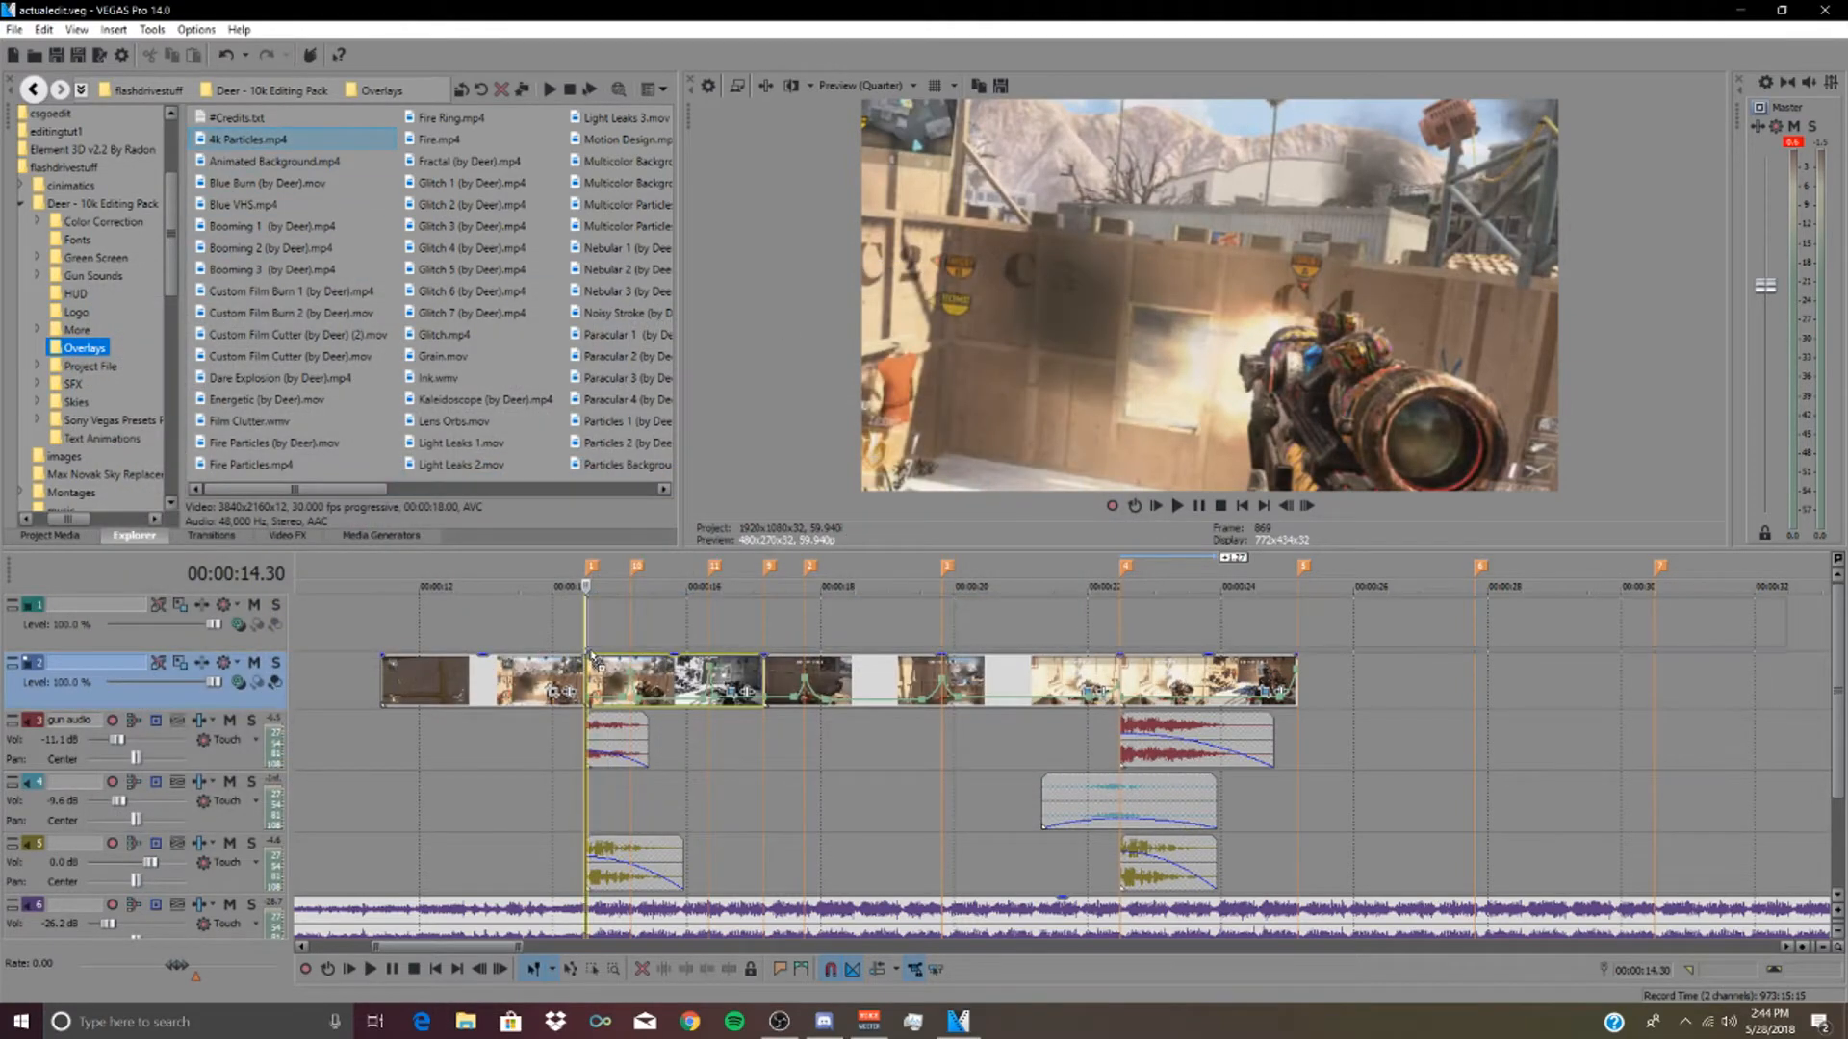
# - Try the 4k Particles.mp4 overlay on the top video track from the first shot, and delete the clip
pyautogui.moveTo(593, 658); pyautogui.dragTo(606, 638)
pyautogui.click(765, 630)
pyautogui.click(952, 630)
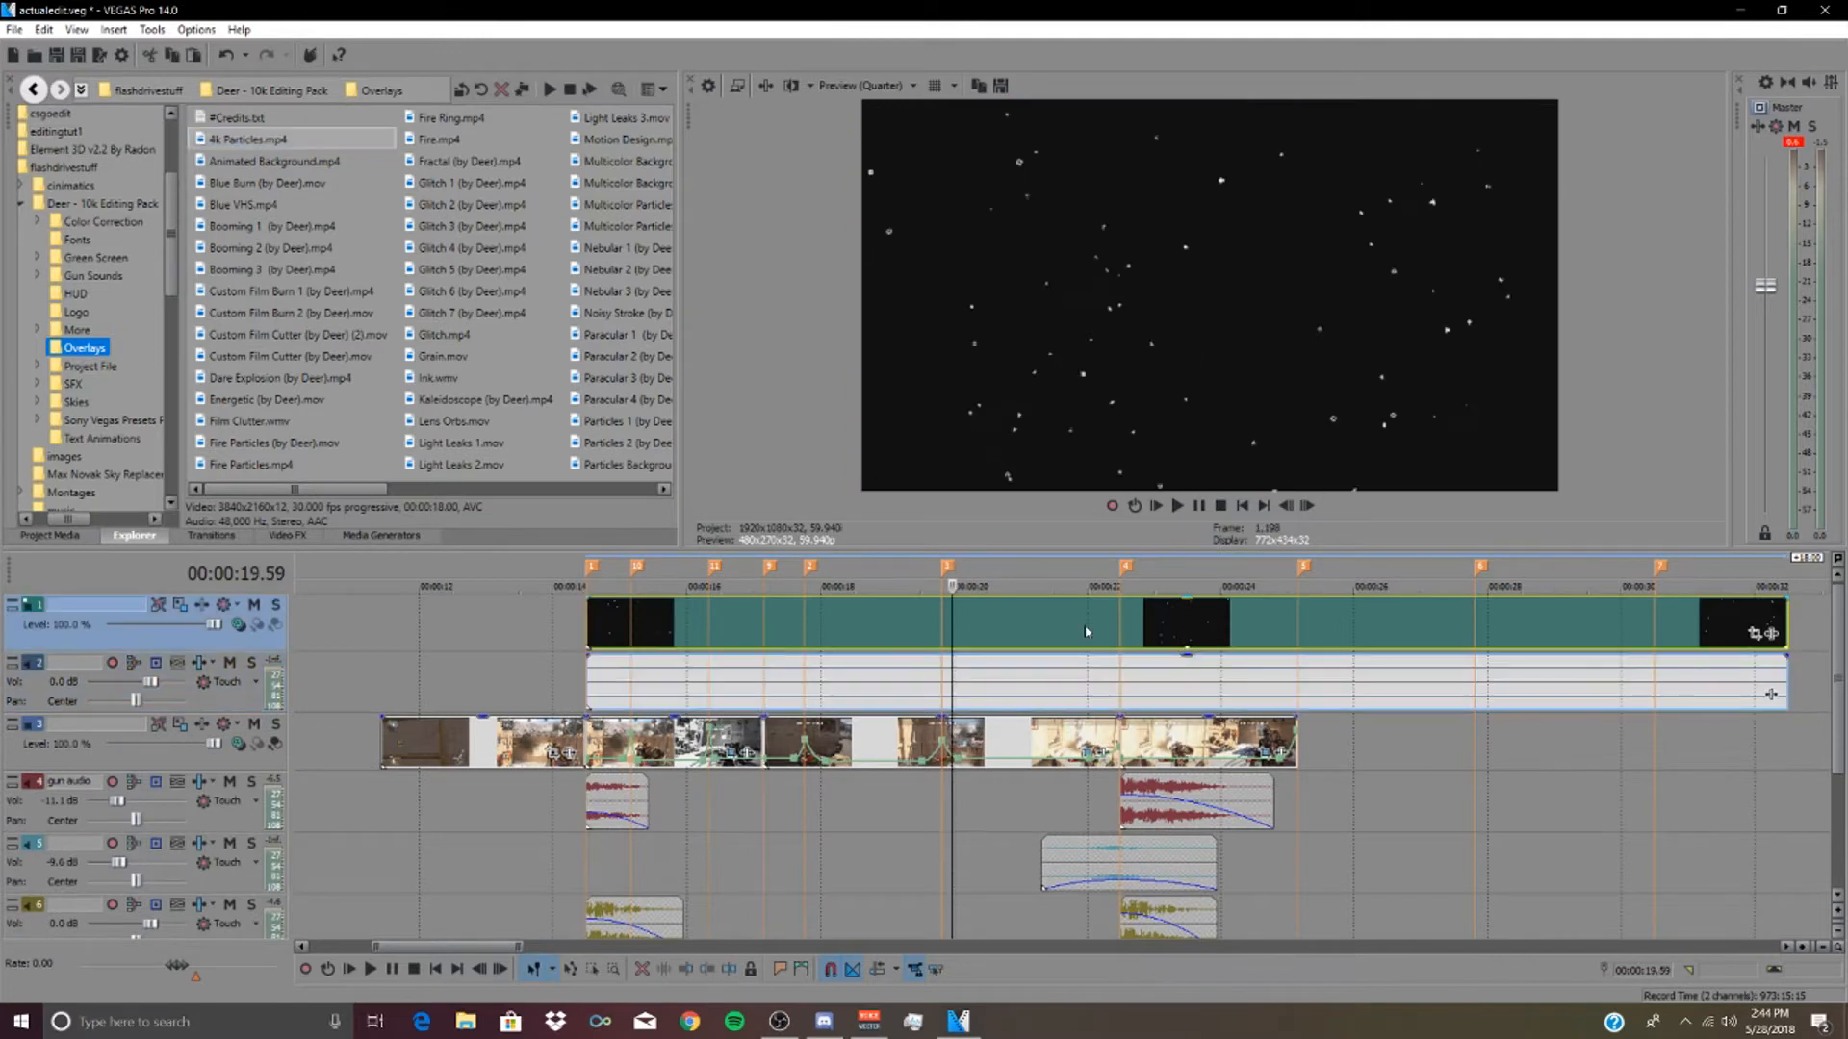
pyautogui.press('Delete')
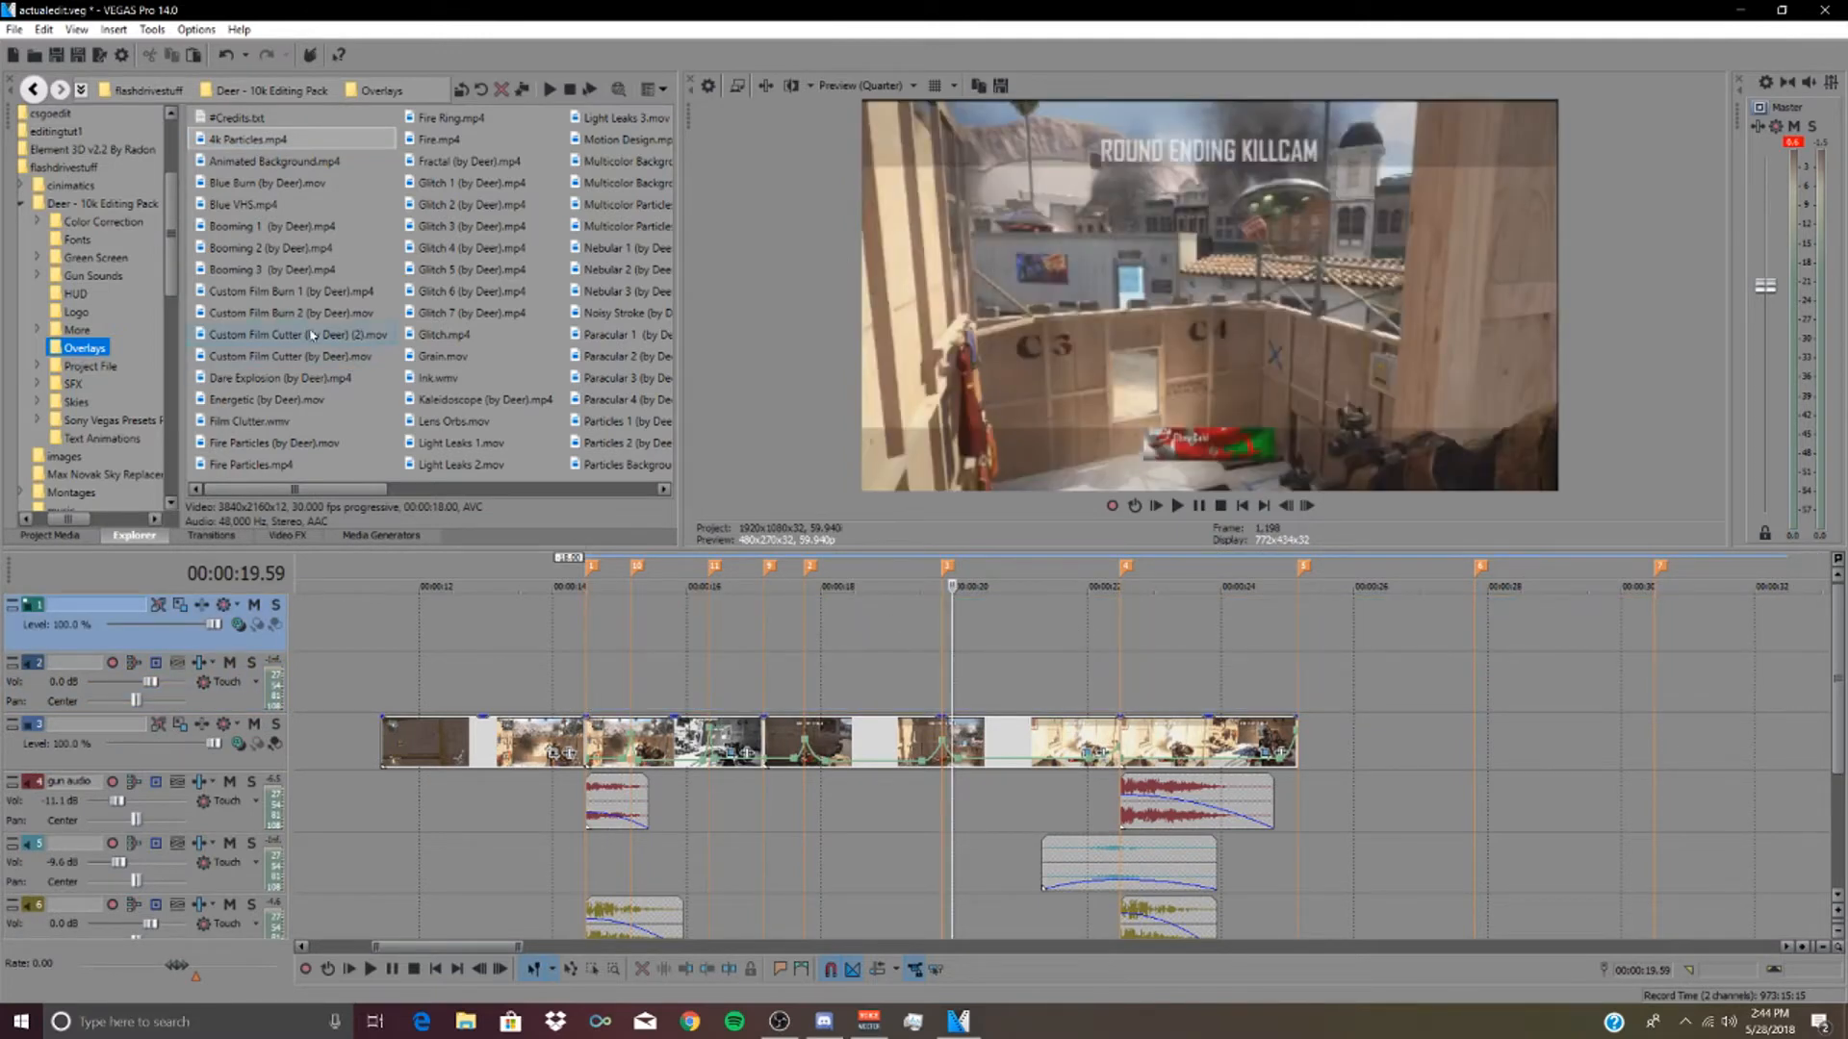
# - Try the Lens Orbs.mov overlay on the top video track, play it, and delete the clip
pyautogui.moveTo(311, 489); pyautogui.dragTo(725, 584)
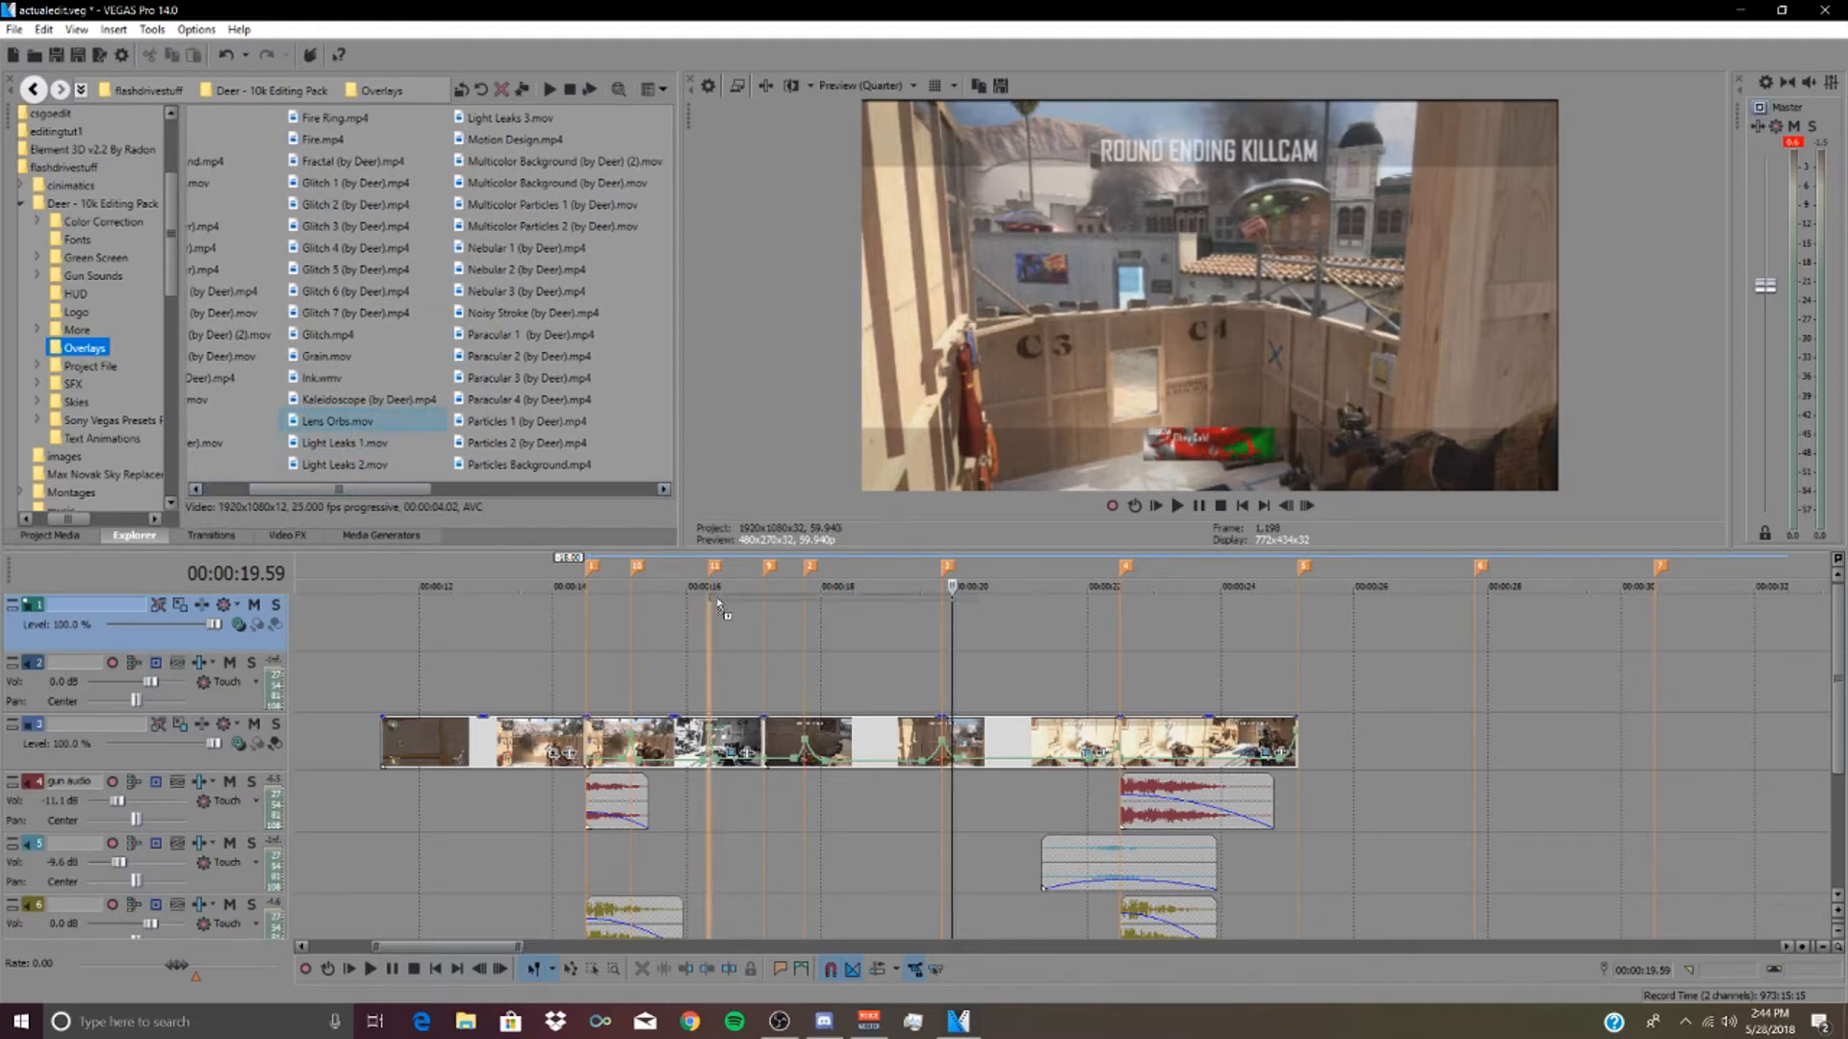
pyautogui.moveTo(656, 679); pyautogui.dragTo(657, 624)
pyautogui.press('space')
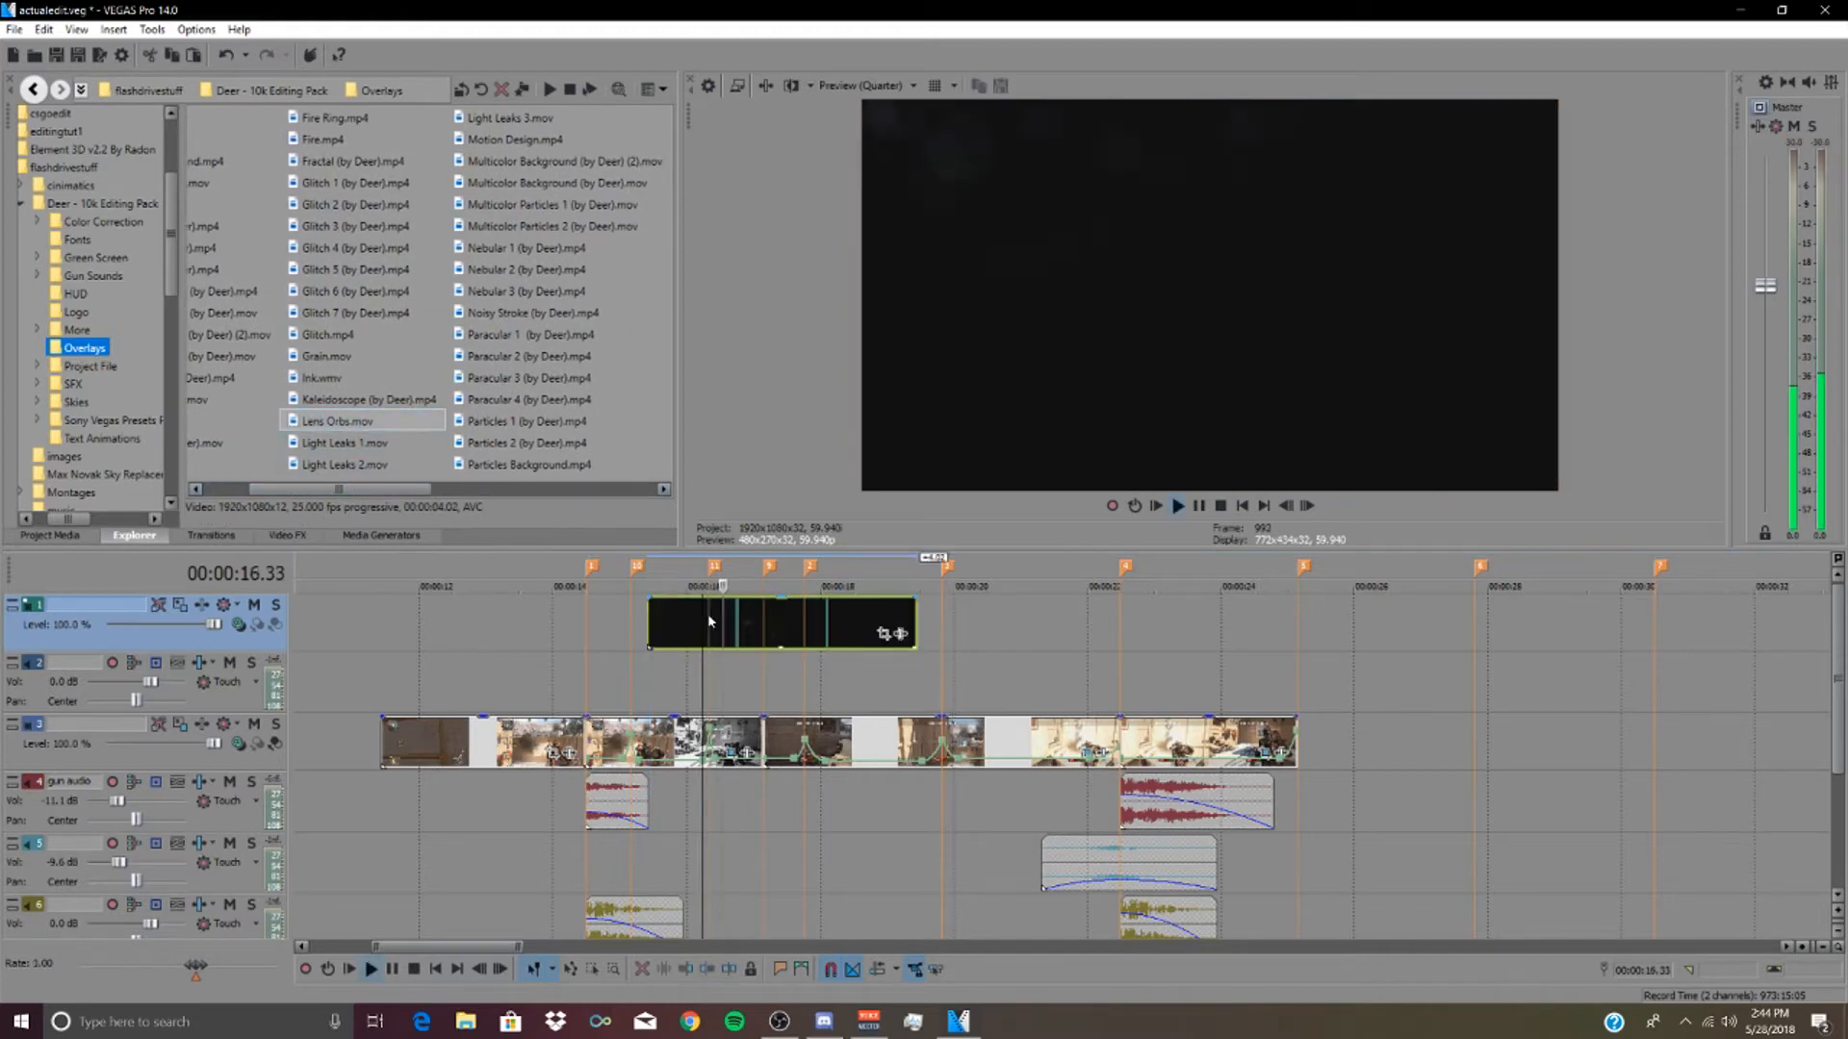
pyautogui.press('space')
pyautogui.click(733, 628)
pyautogui.press('Delete')
# - Add Multicolor Background (by Deer) (2).mov to the top video track and delete the empty audio track below it
pyautogui.click(541, 290)
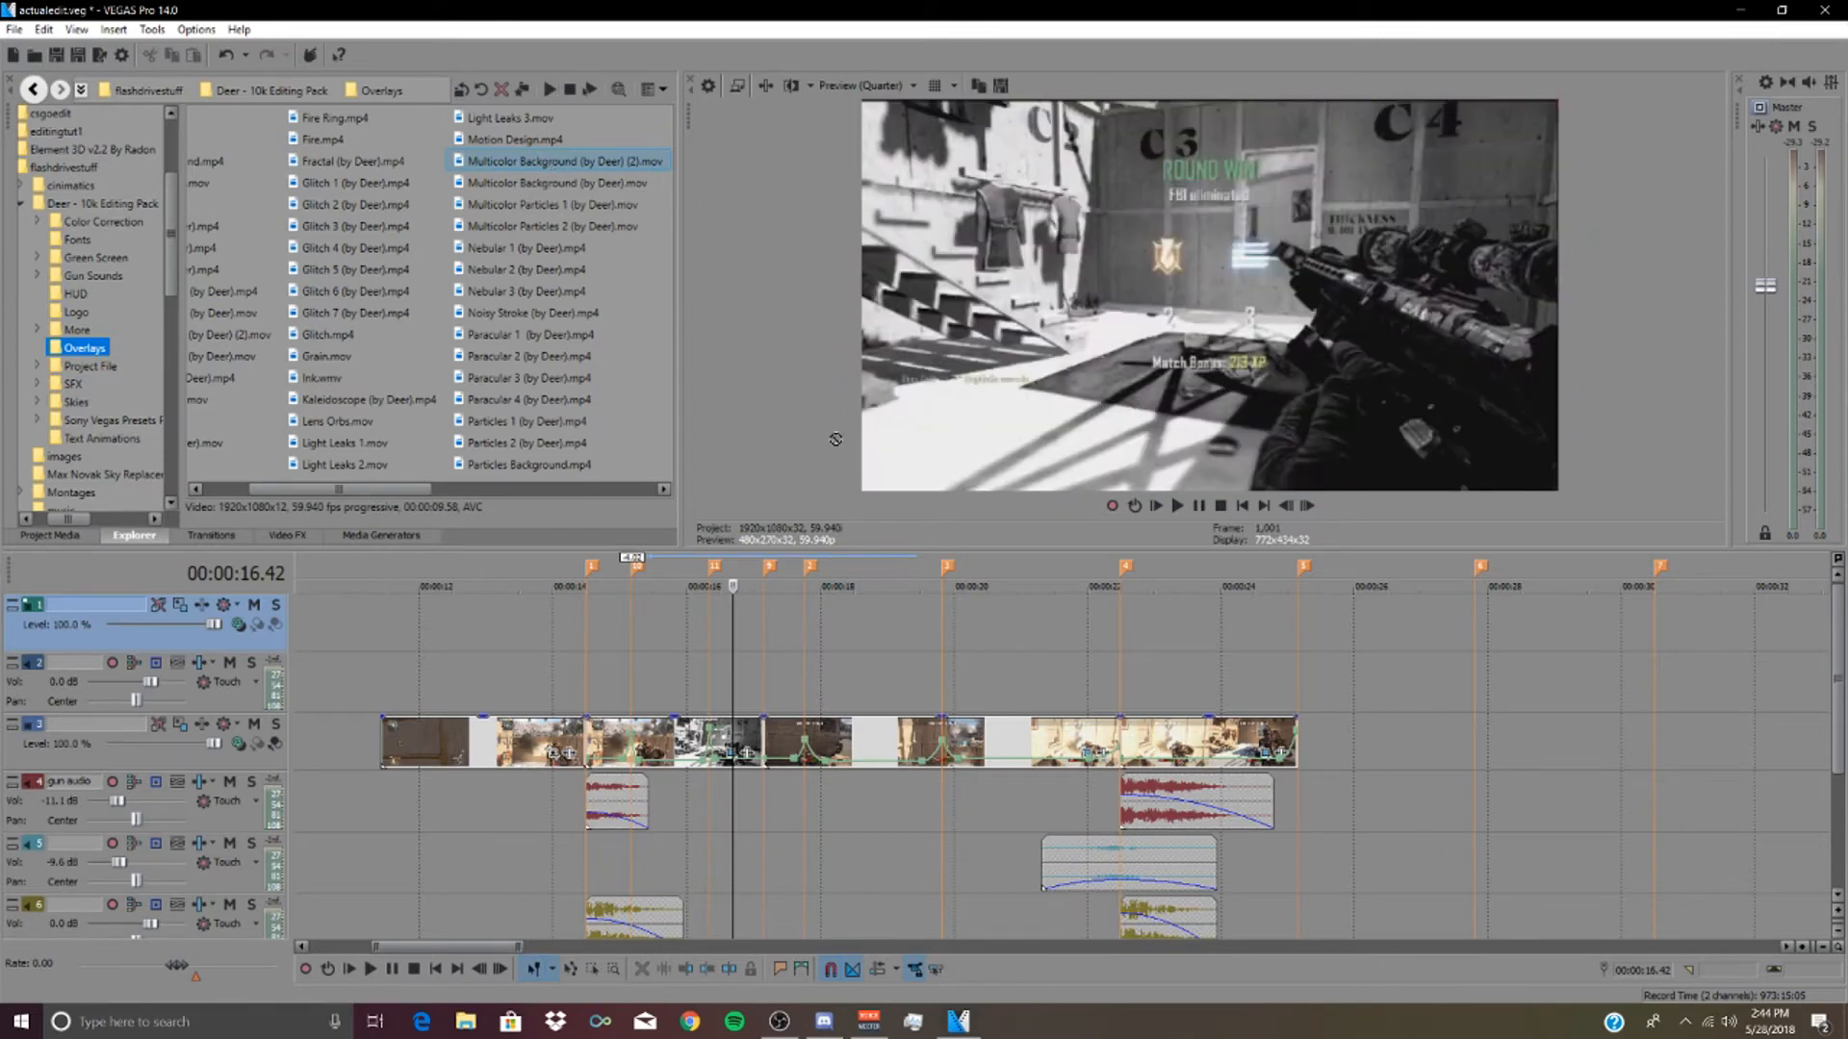
pyautogui.moveTo(717, 714); pyautogui.dragTo(768, 703)
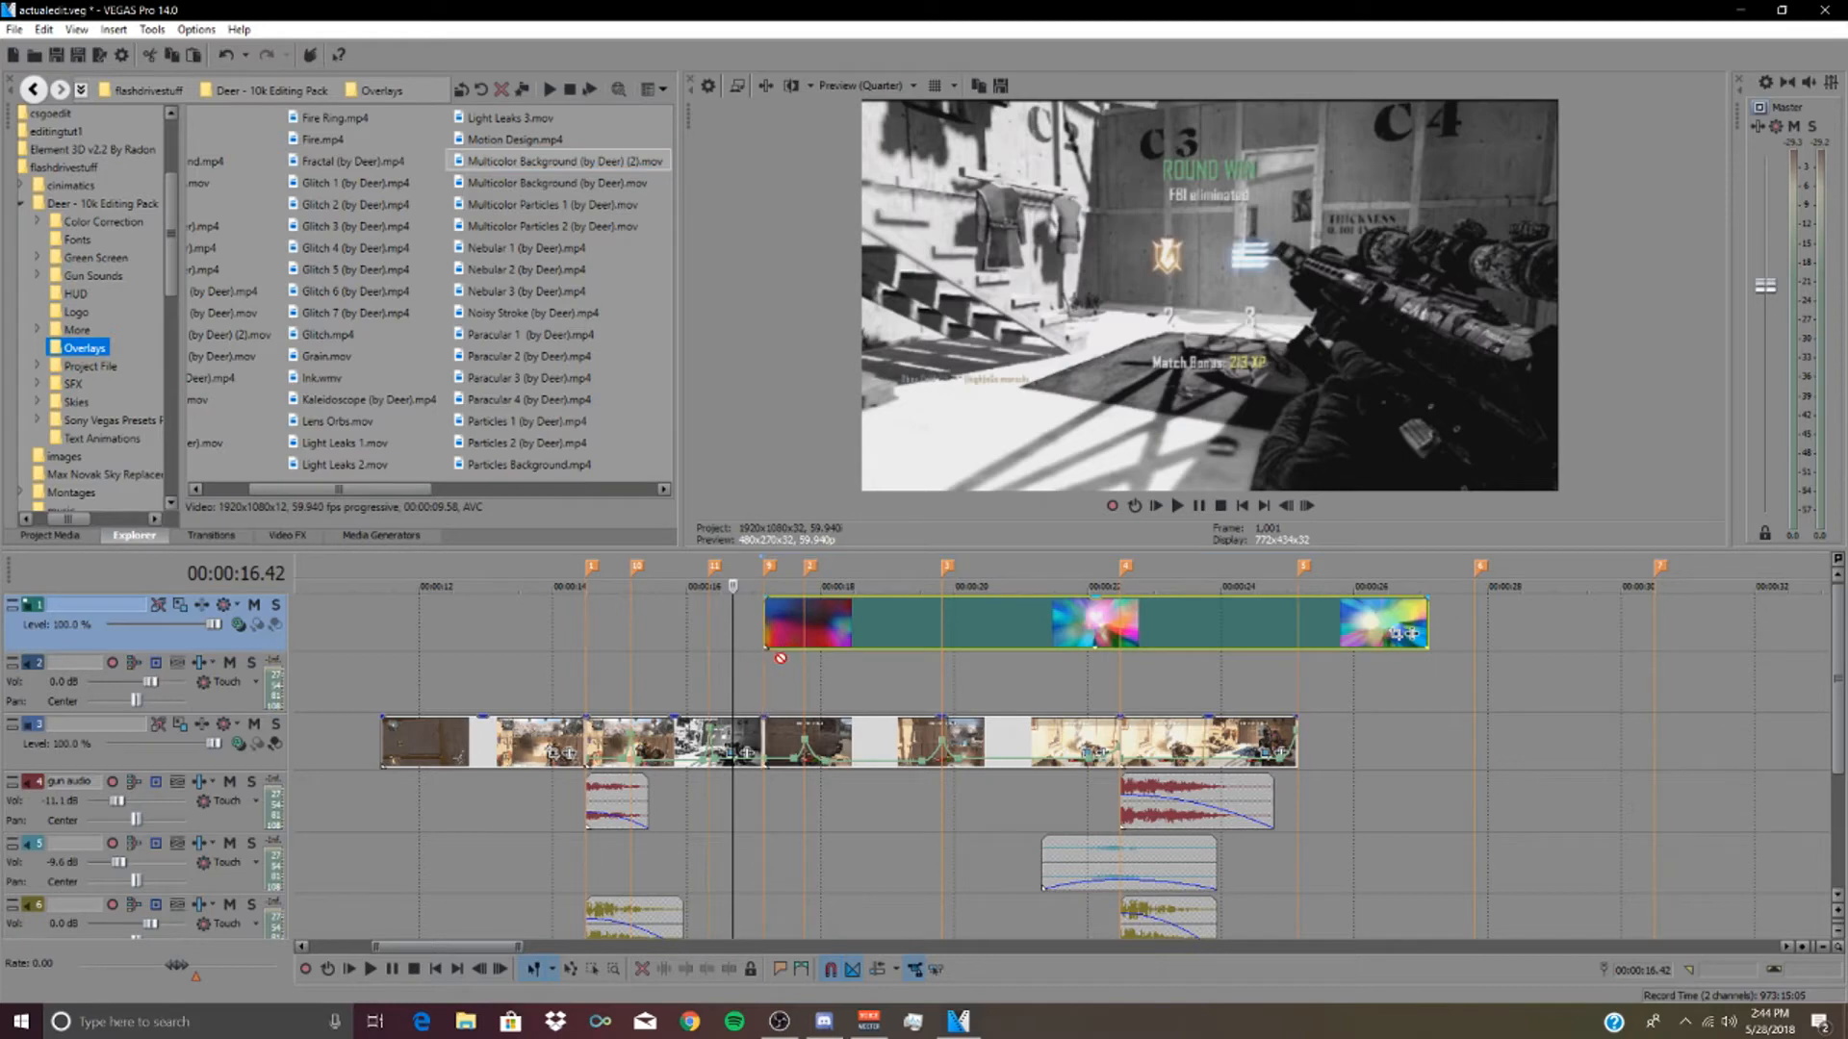
pyautogui.click(216, 703)
pyautogui.press('Delete')
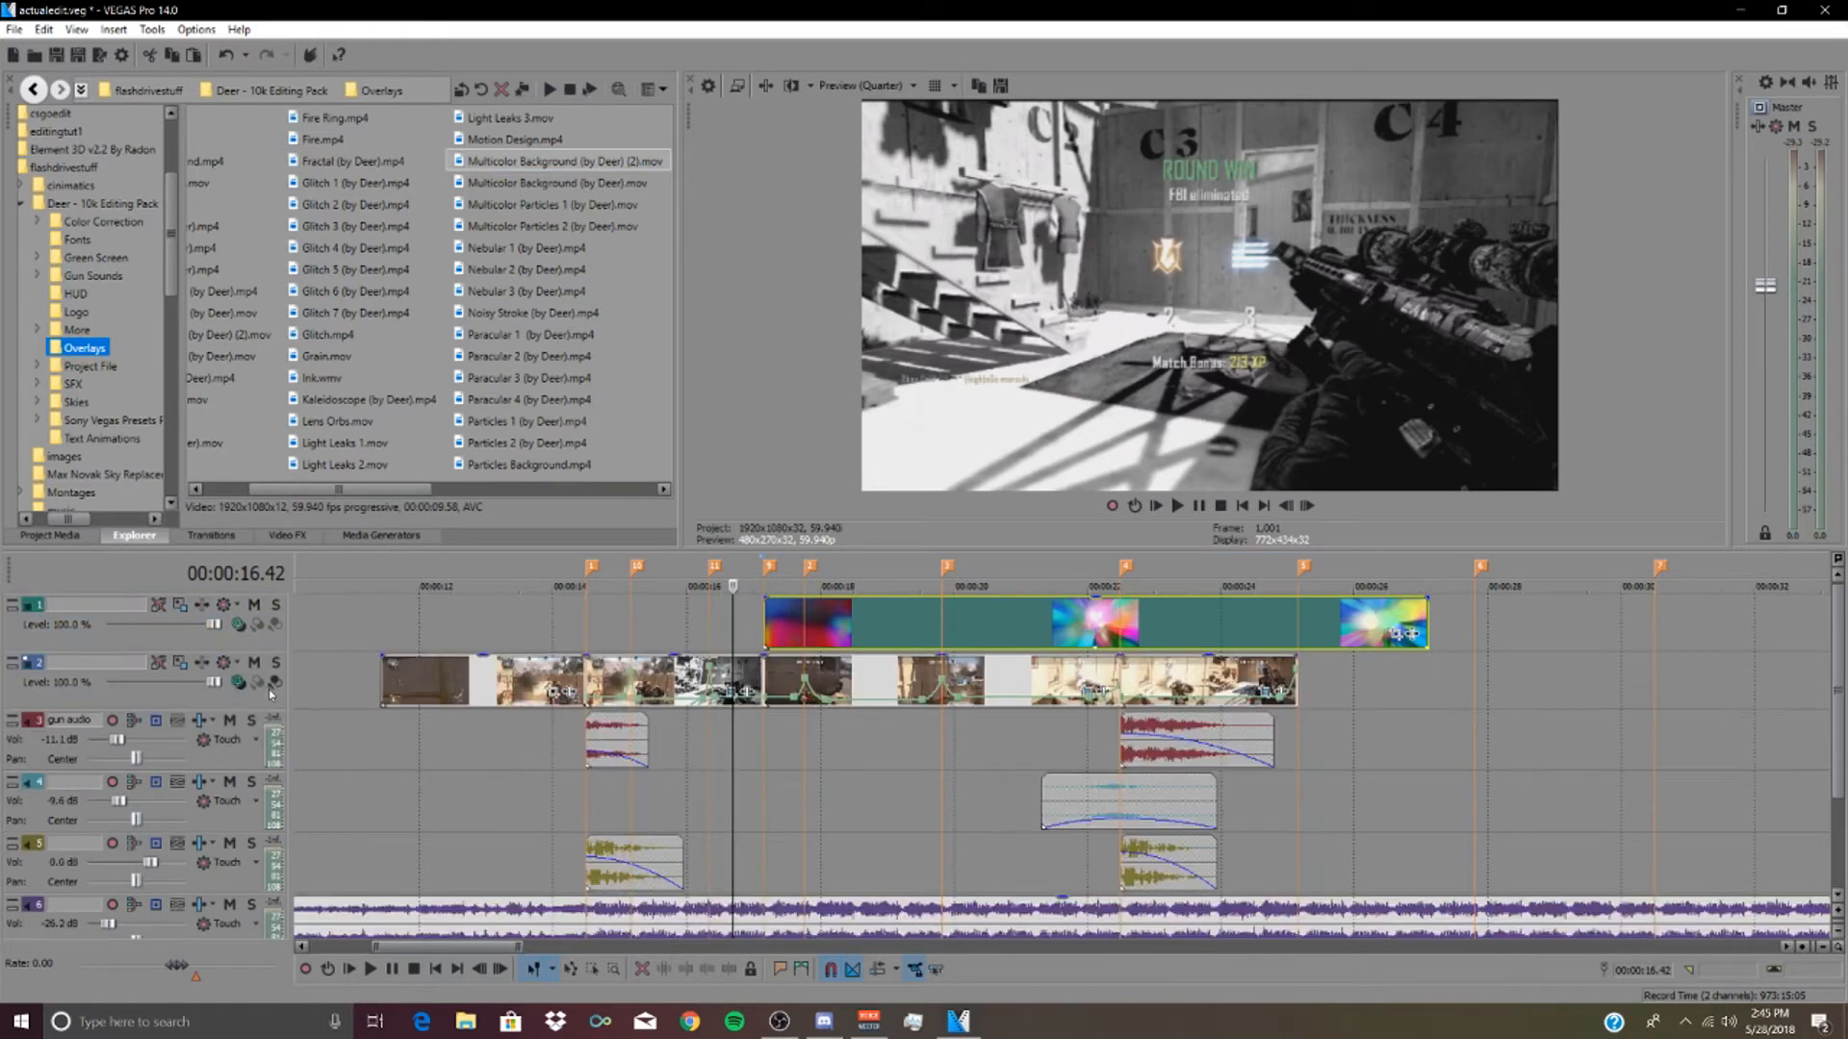
# - Move the multicolor overlay to start at the first shot's marker at 00:00:14.30 and trim its end to match the drum impact
pyautogui.click(765, 612)
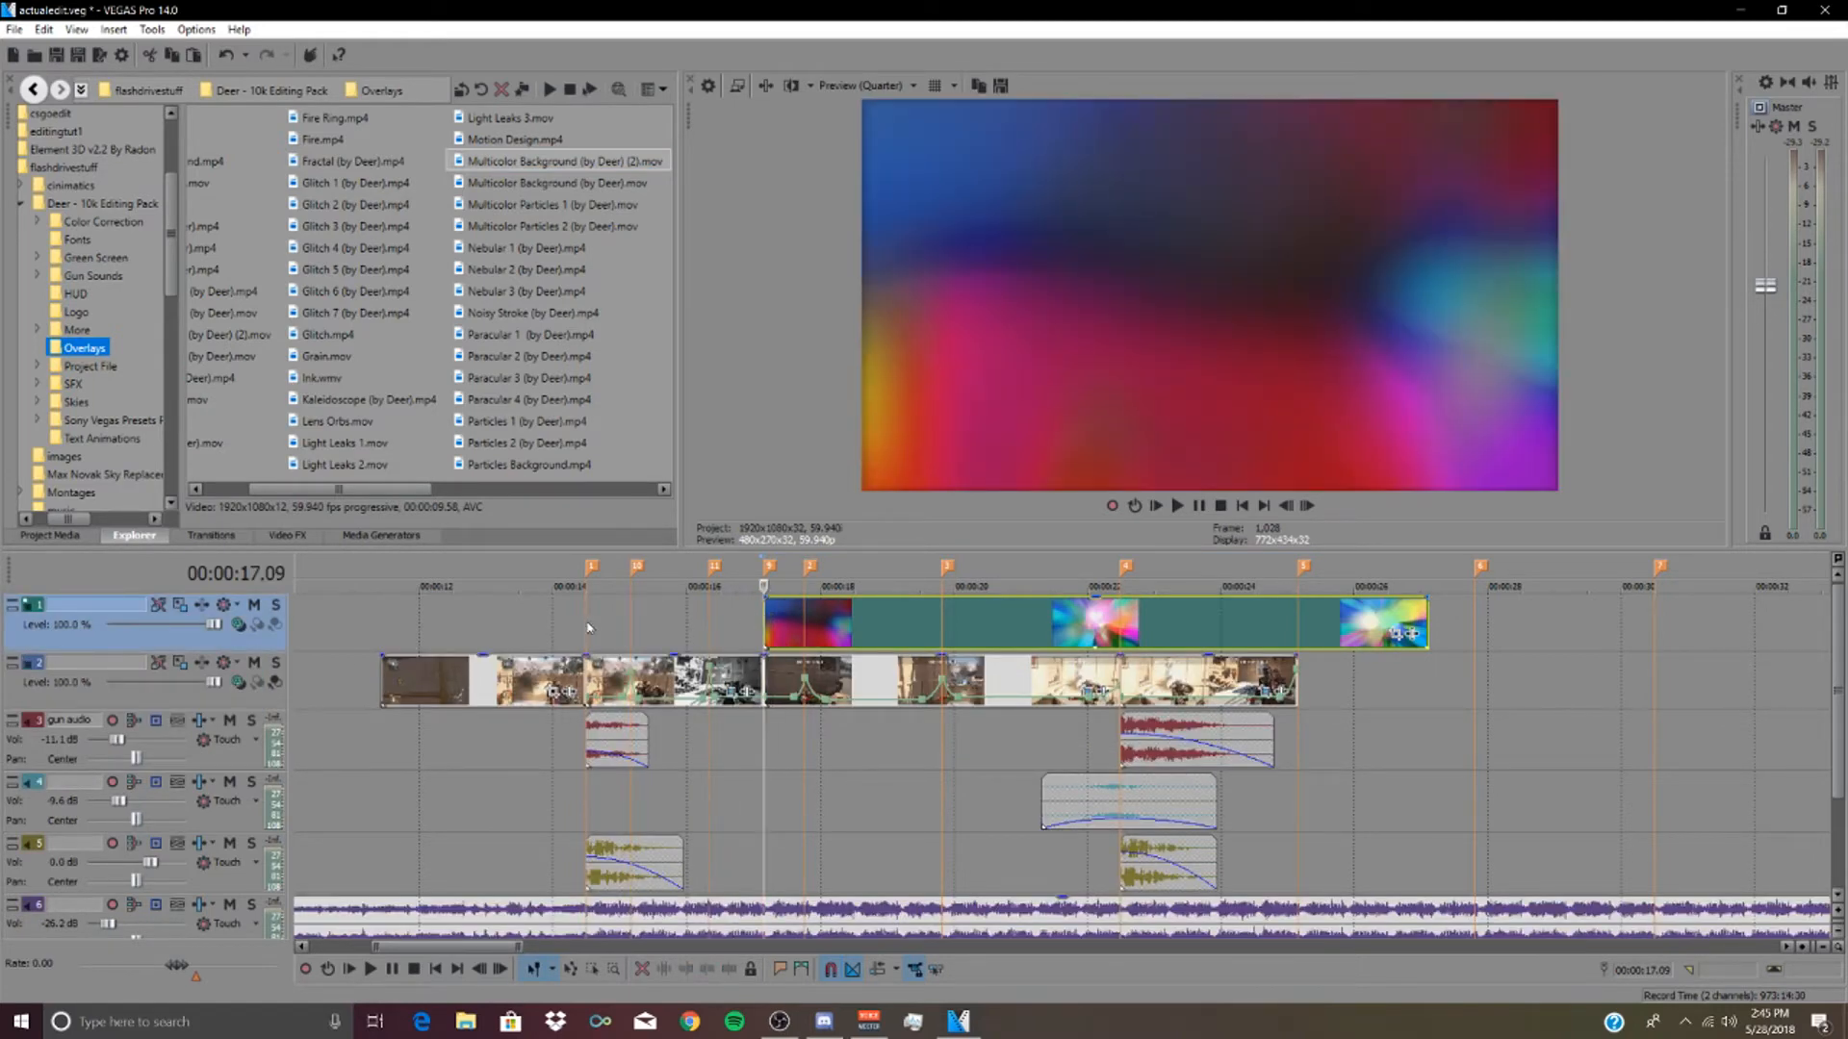
pyautogui.click(589, 627)
pyautogui.moveTo(812, 621); pyautogui.dragTo(639, 635)
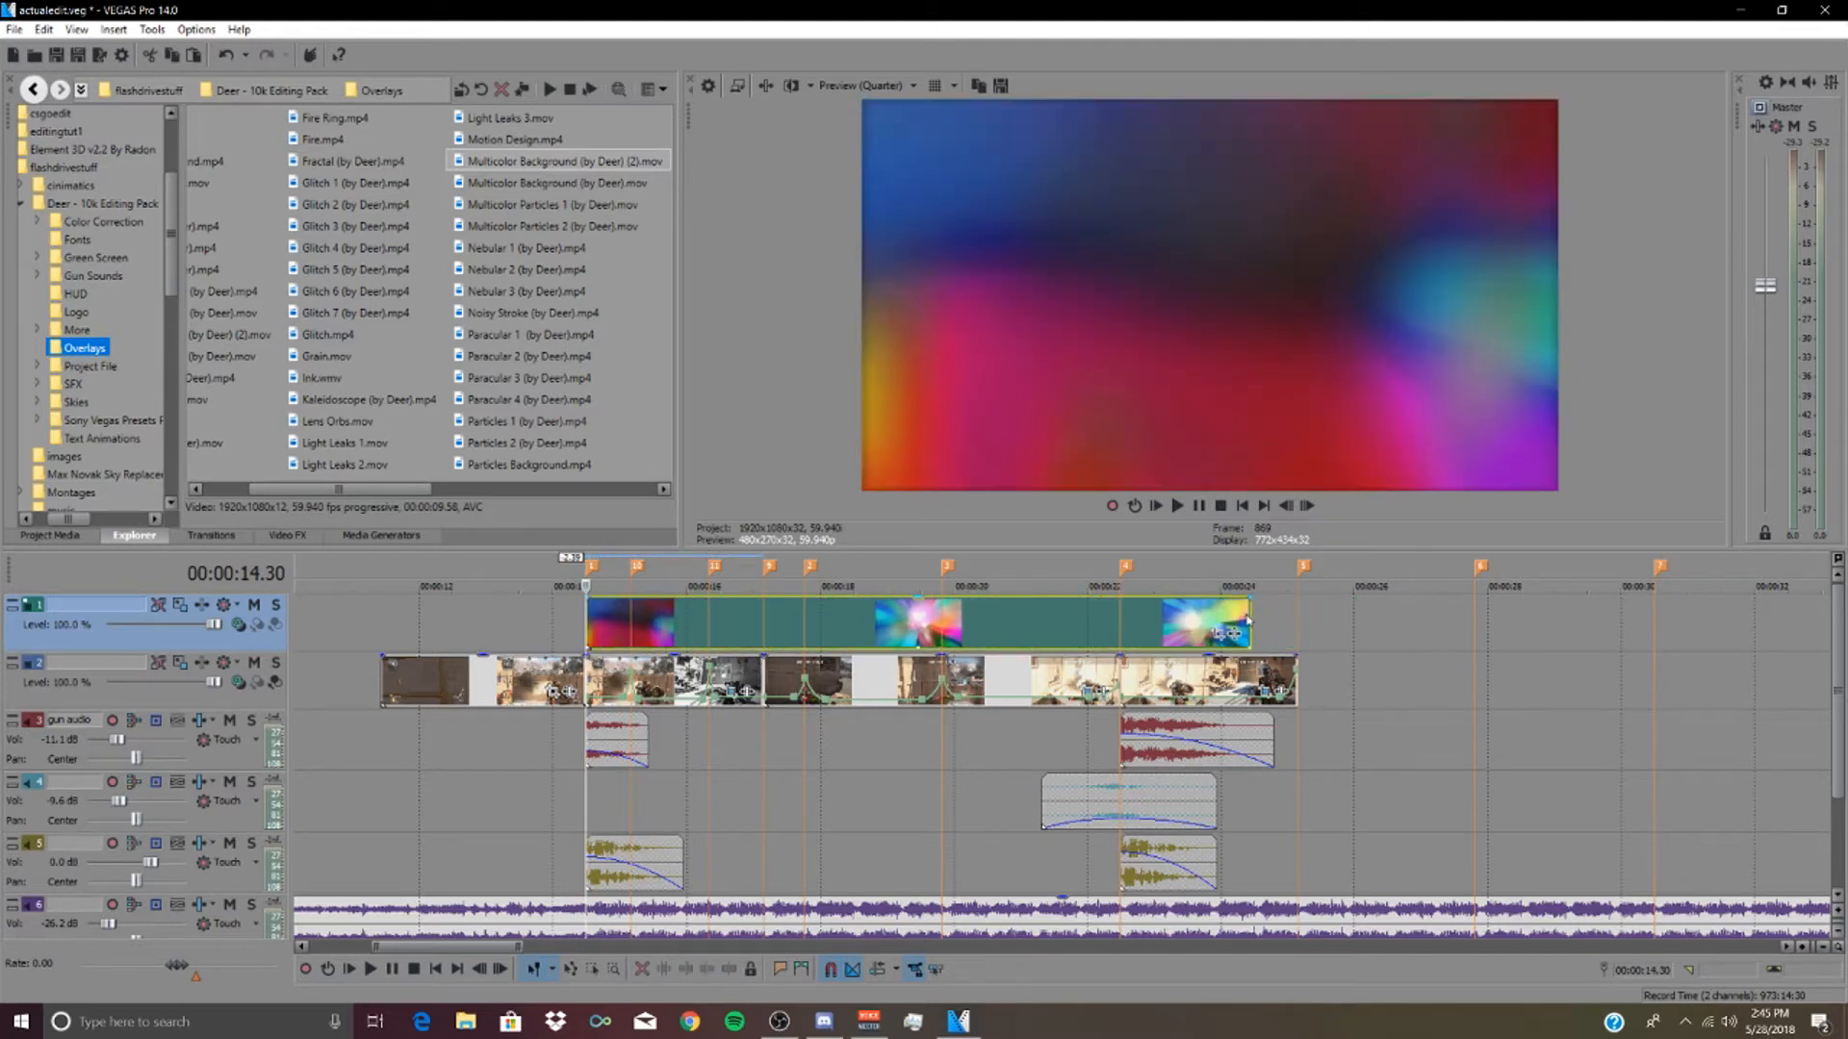
pyautogui.moveTo(1249, 616); pyautogui.dragTo(691, 611)
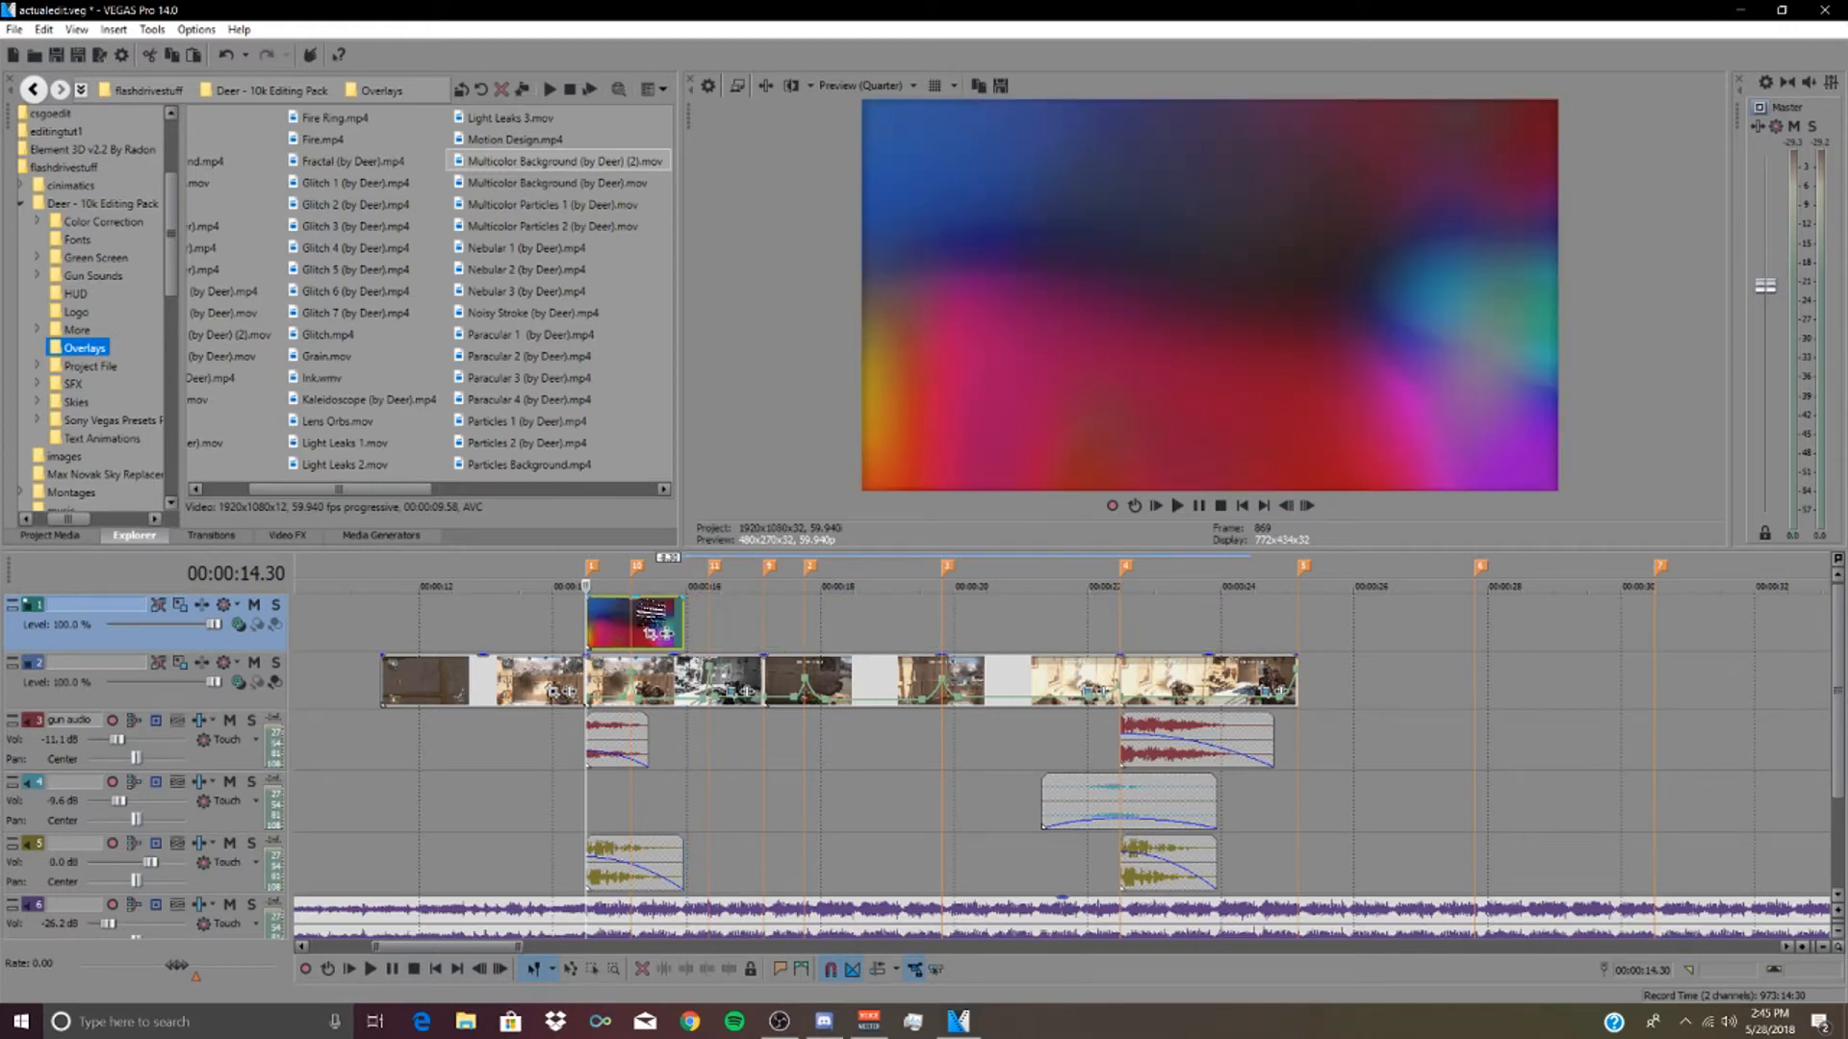
# - Change the top track's compositing mode so the multicolor clip blends brightly over the gameplay, and play the first shot
pyautogui.click(239, 623)
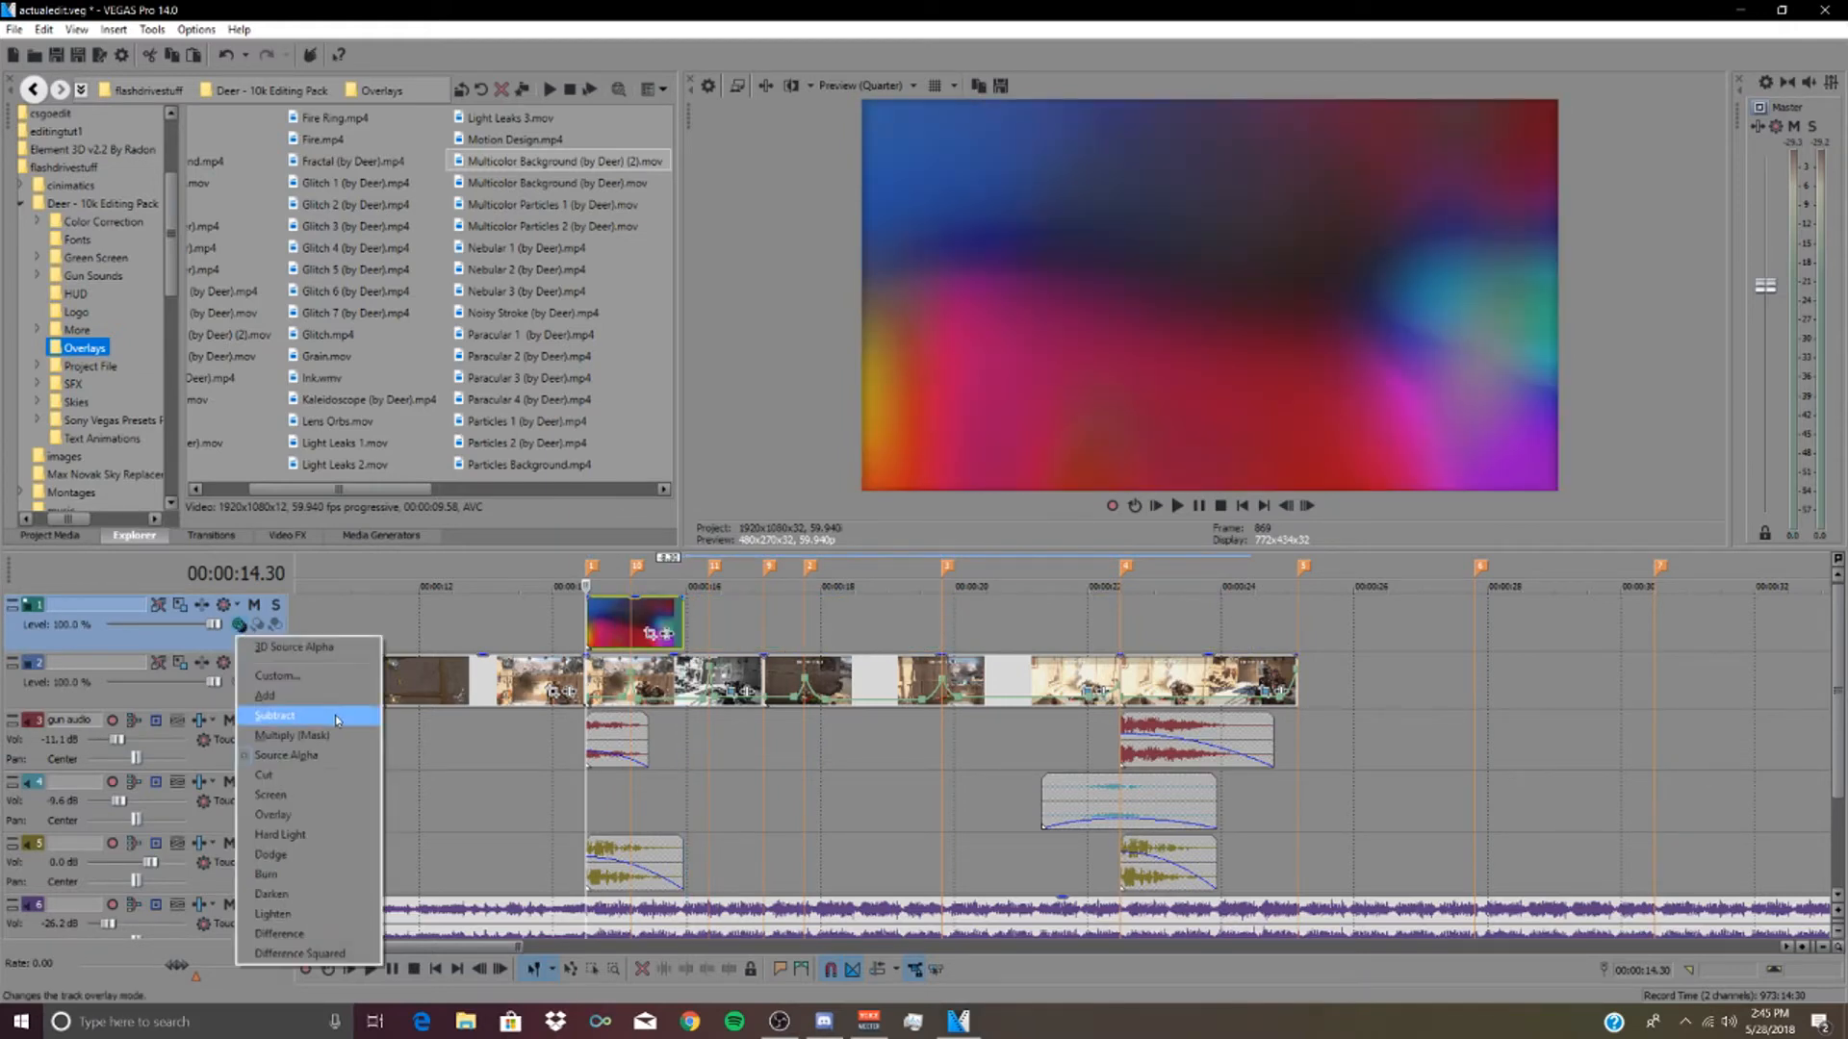
pyautogui.click(318, 717)
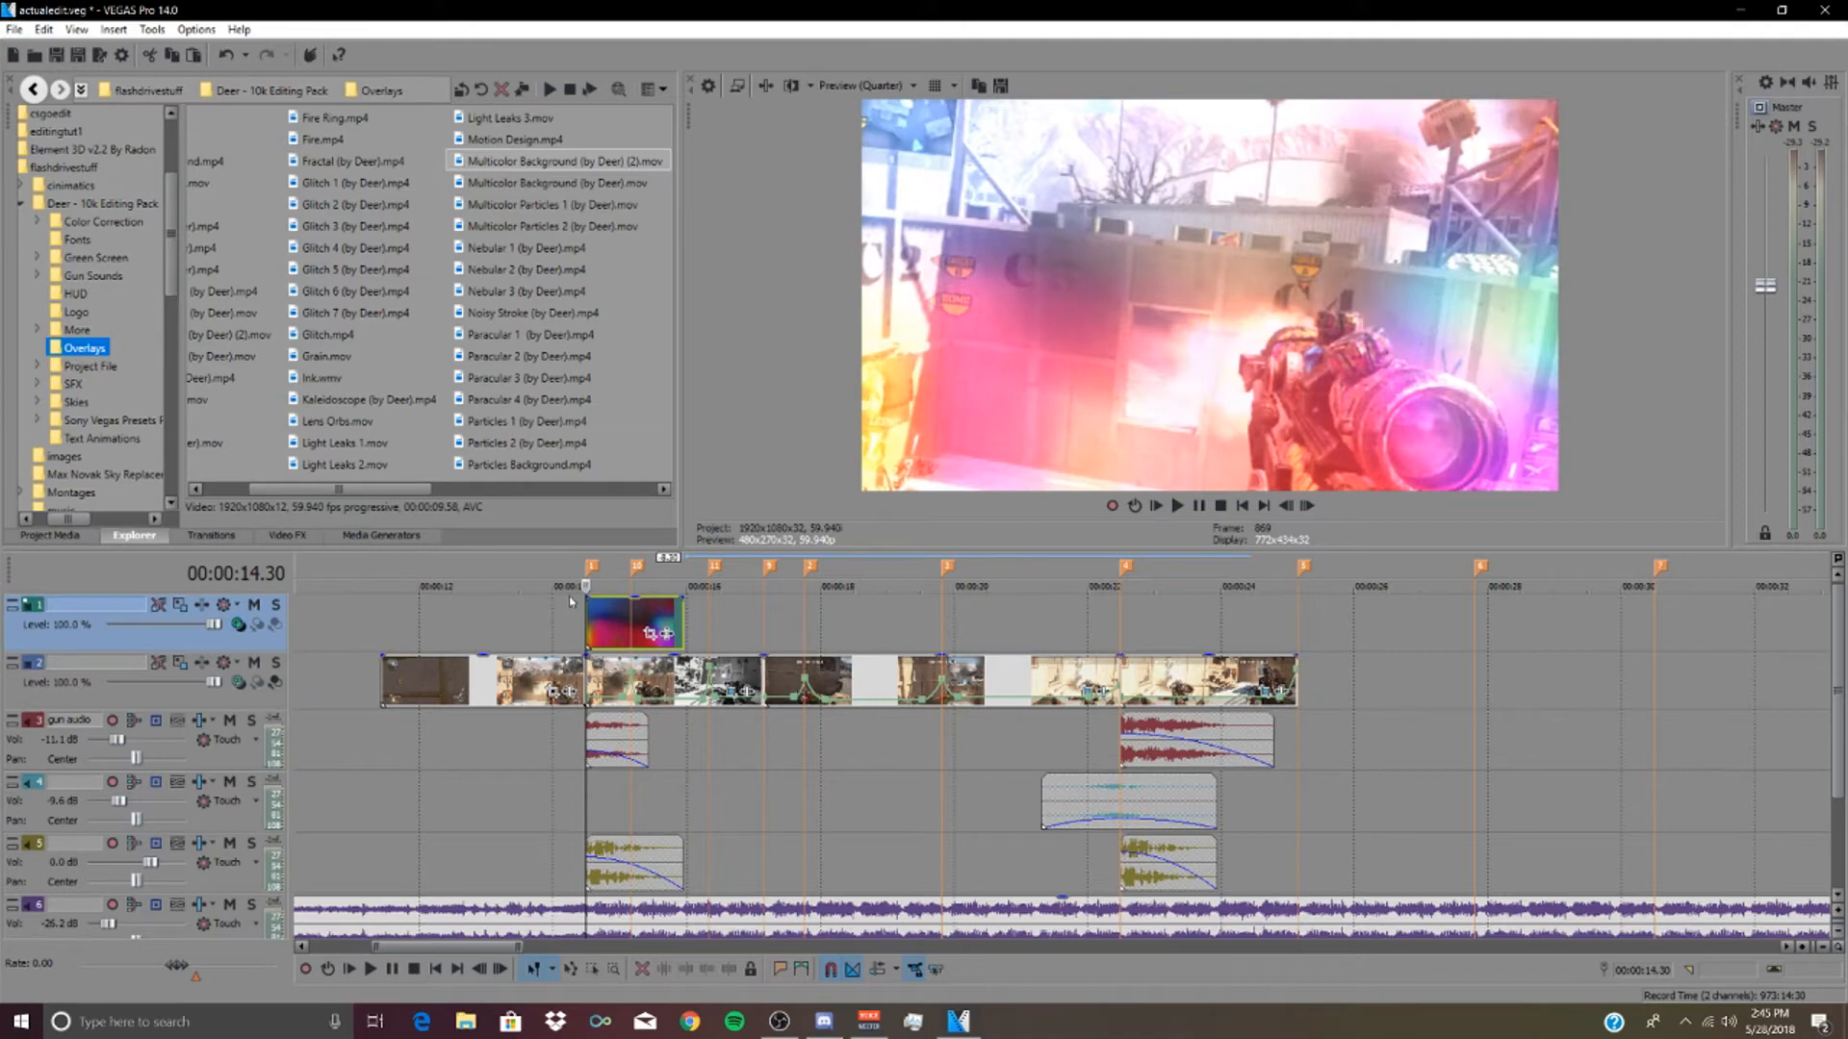
pyautogui.press('space')
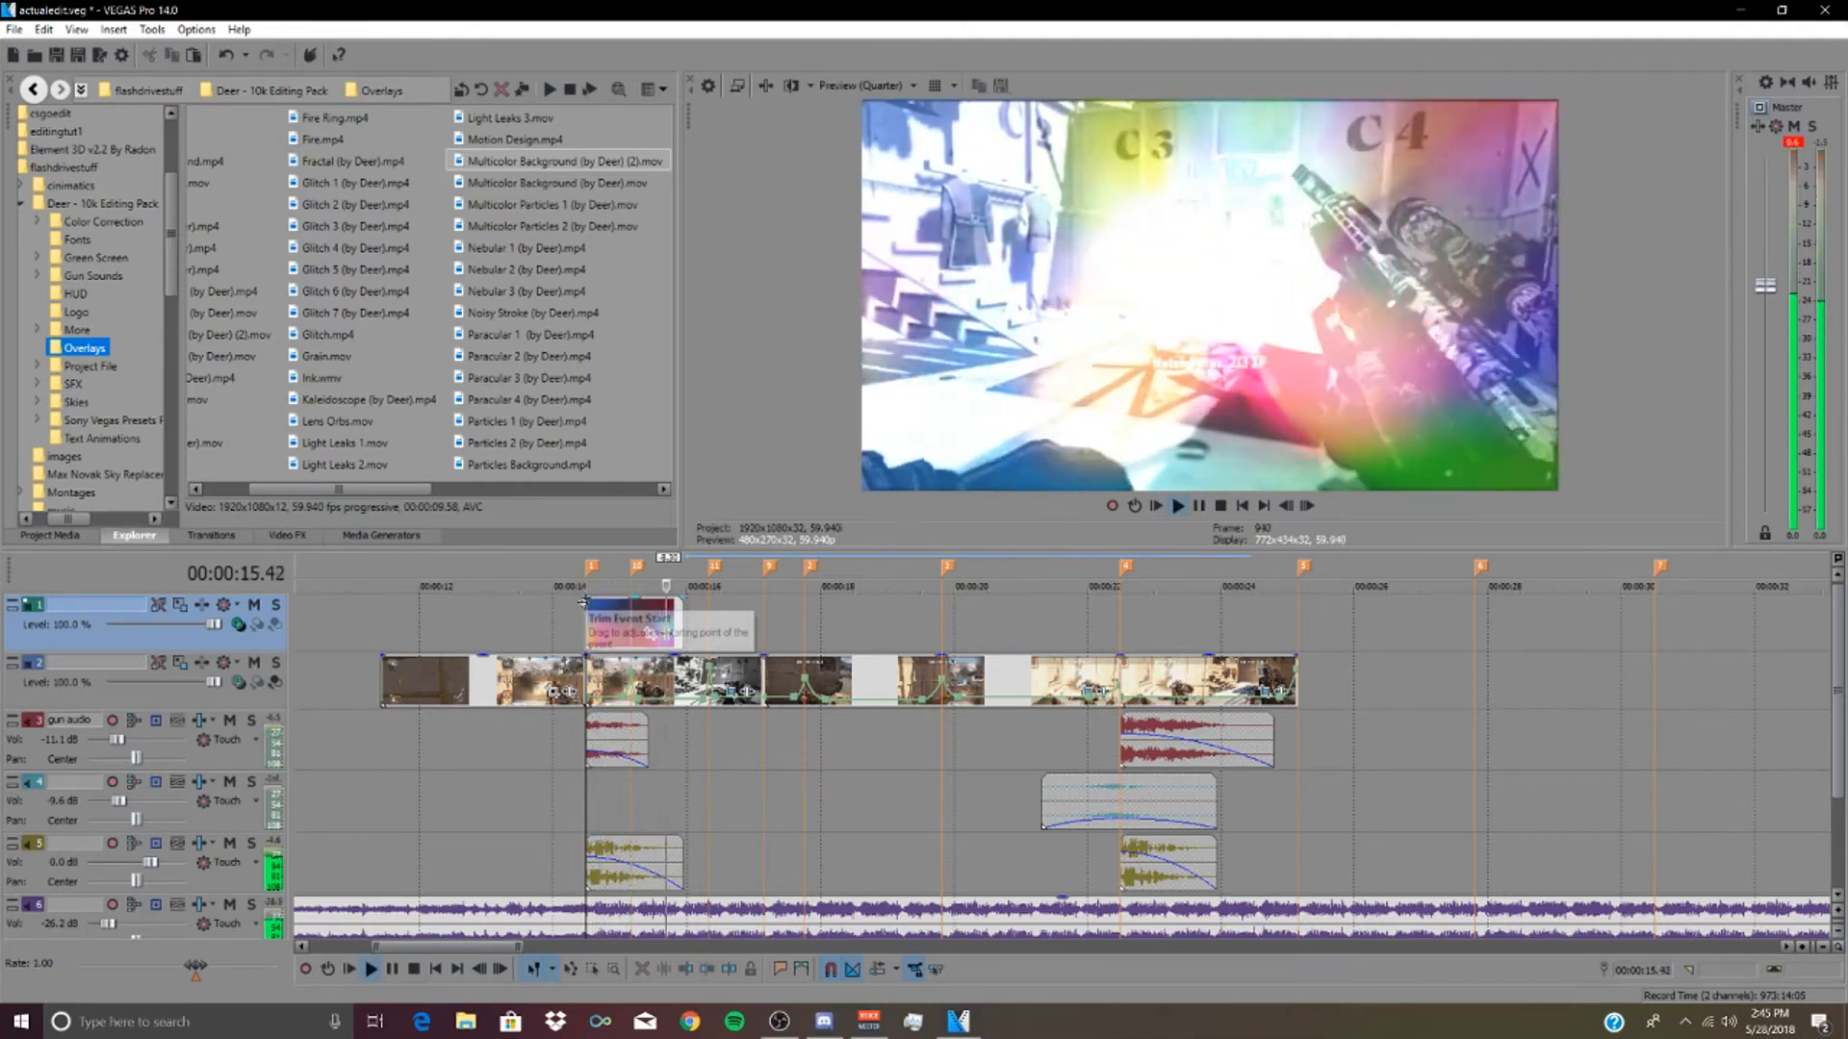
pyautogui.press('space')
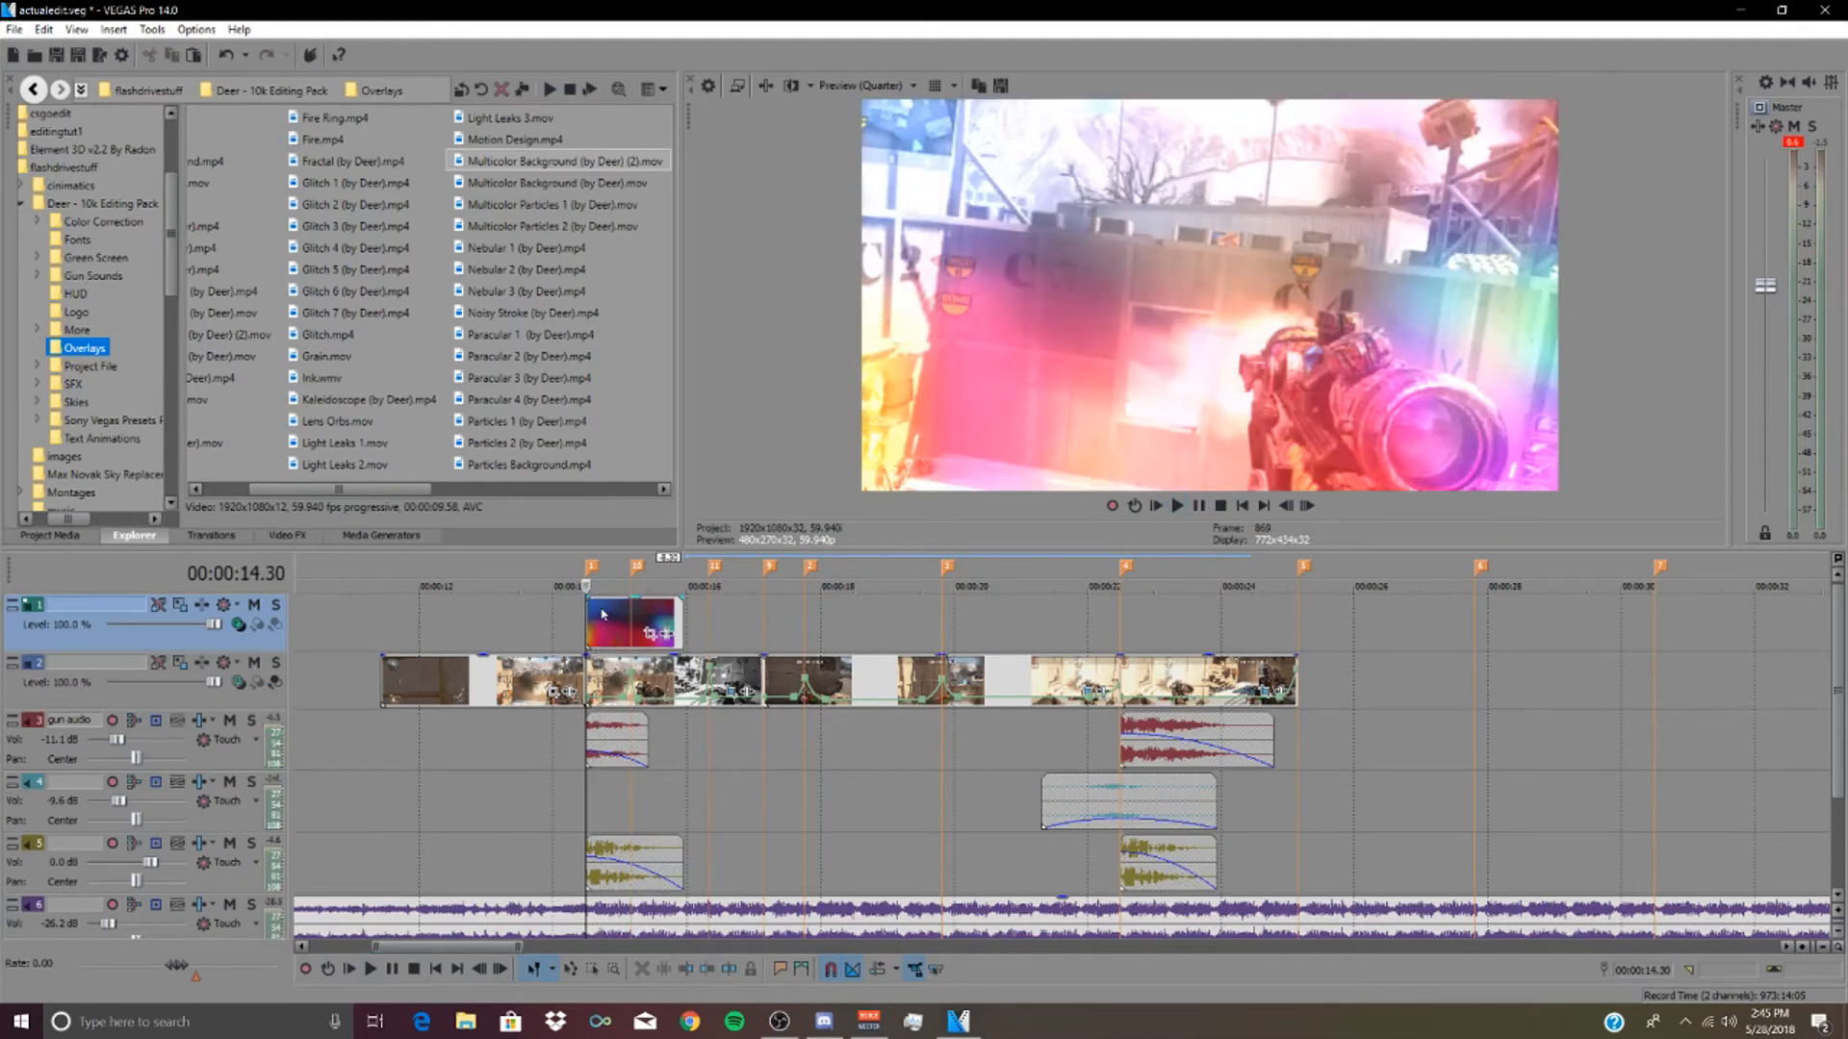
pyautogui.scroll(4, 604, 614)
pyautogui.press('space')
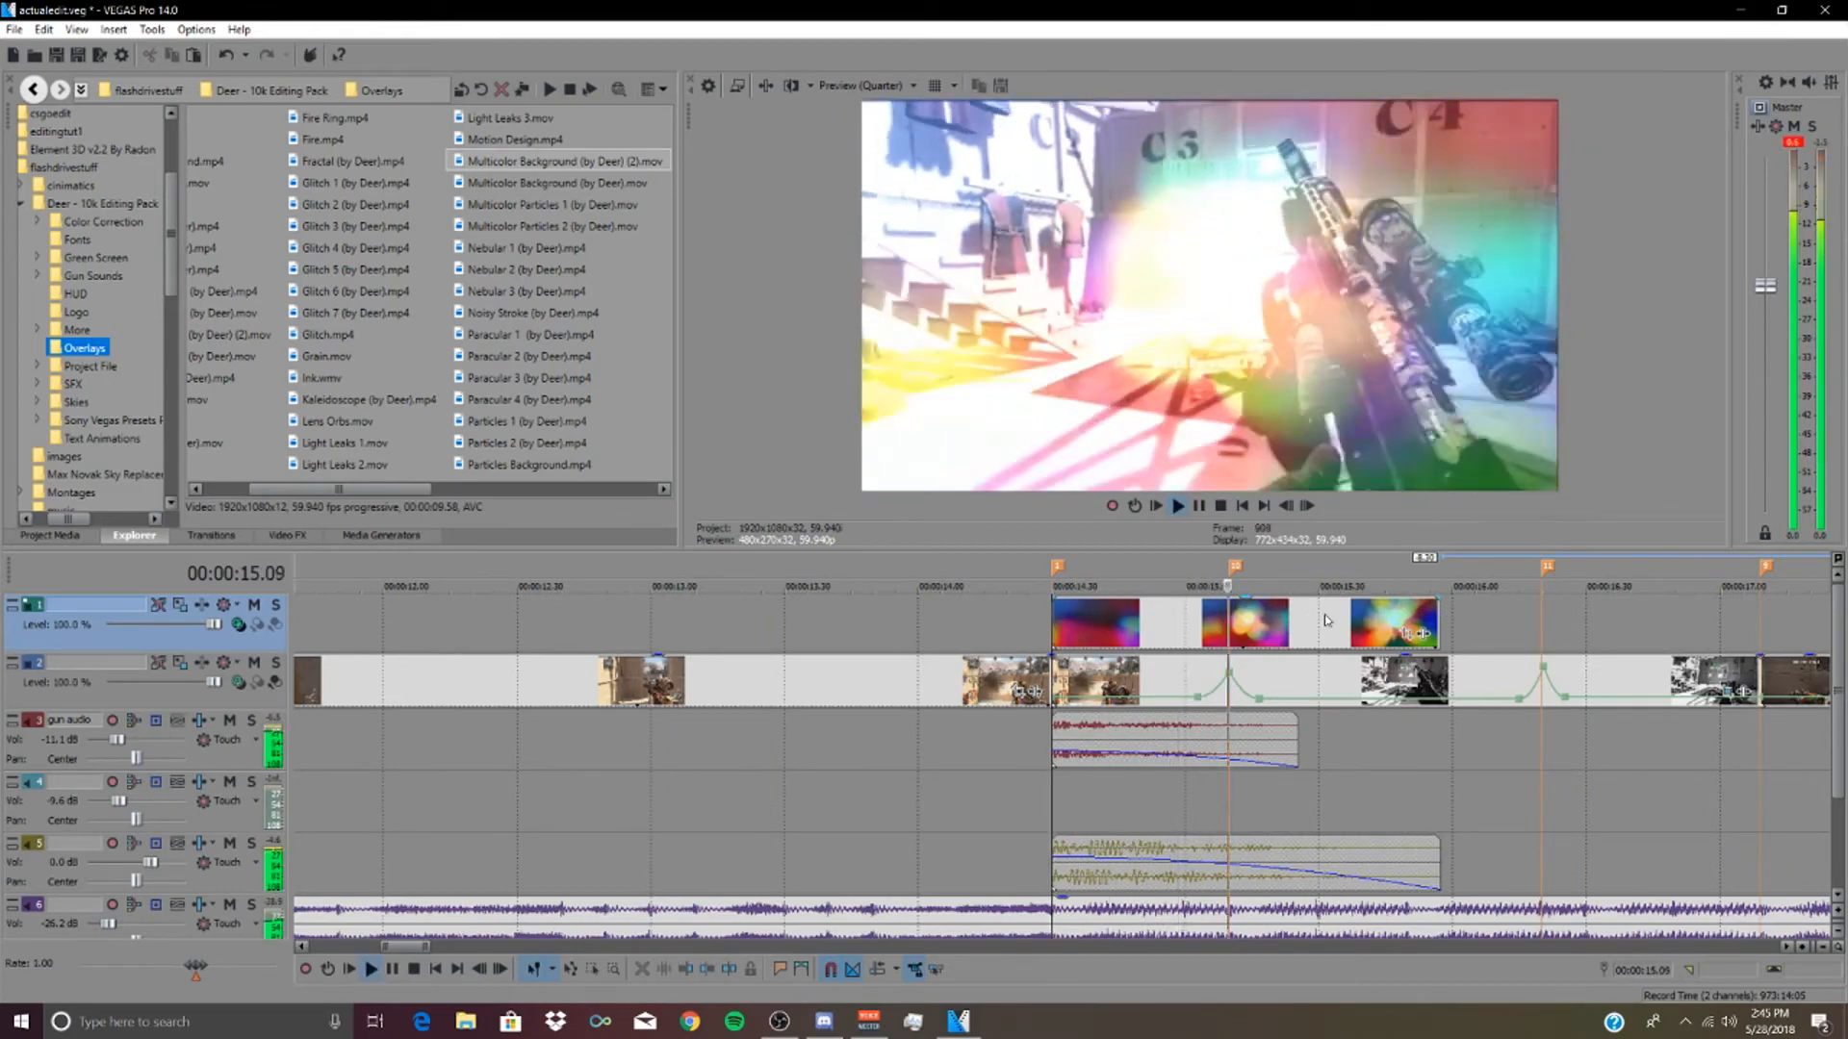
# - Trim the multicolor overlay's opening, keep it starting at the first shot's marker, and play the shot
pyautogui.press('space')
pyautogui.moveTo(1052, 608); pyautogui.dragTo(1129, 623)
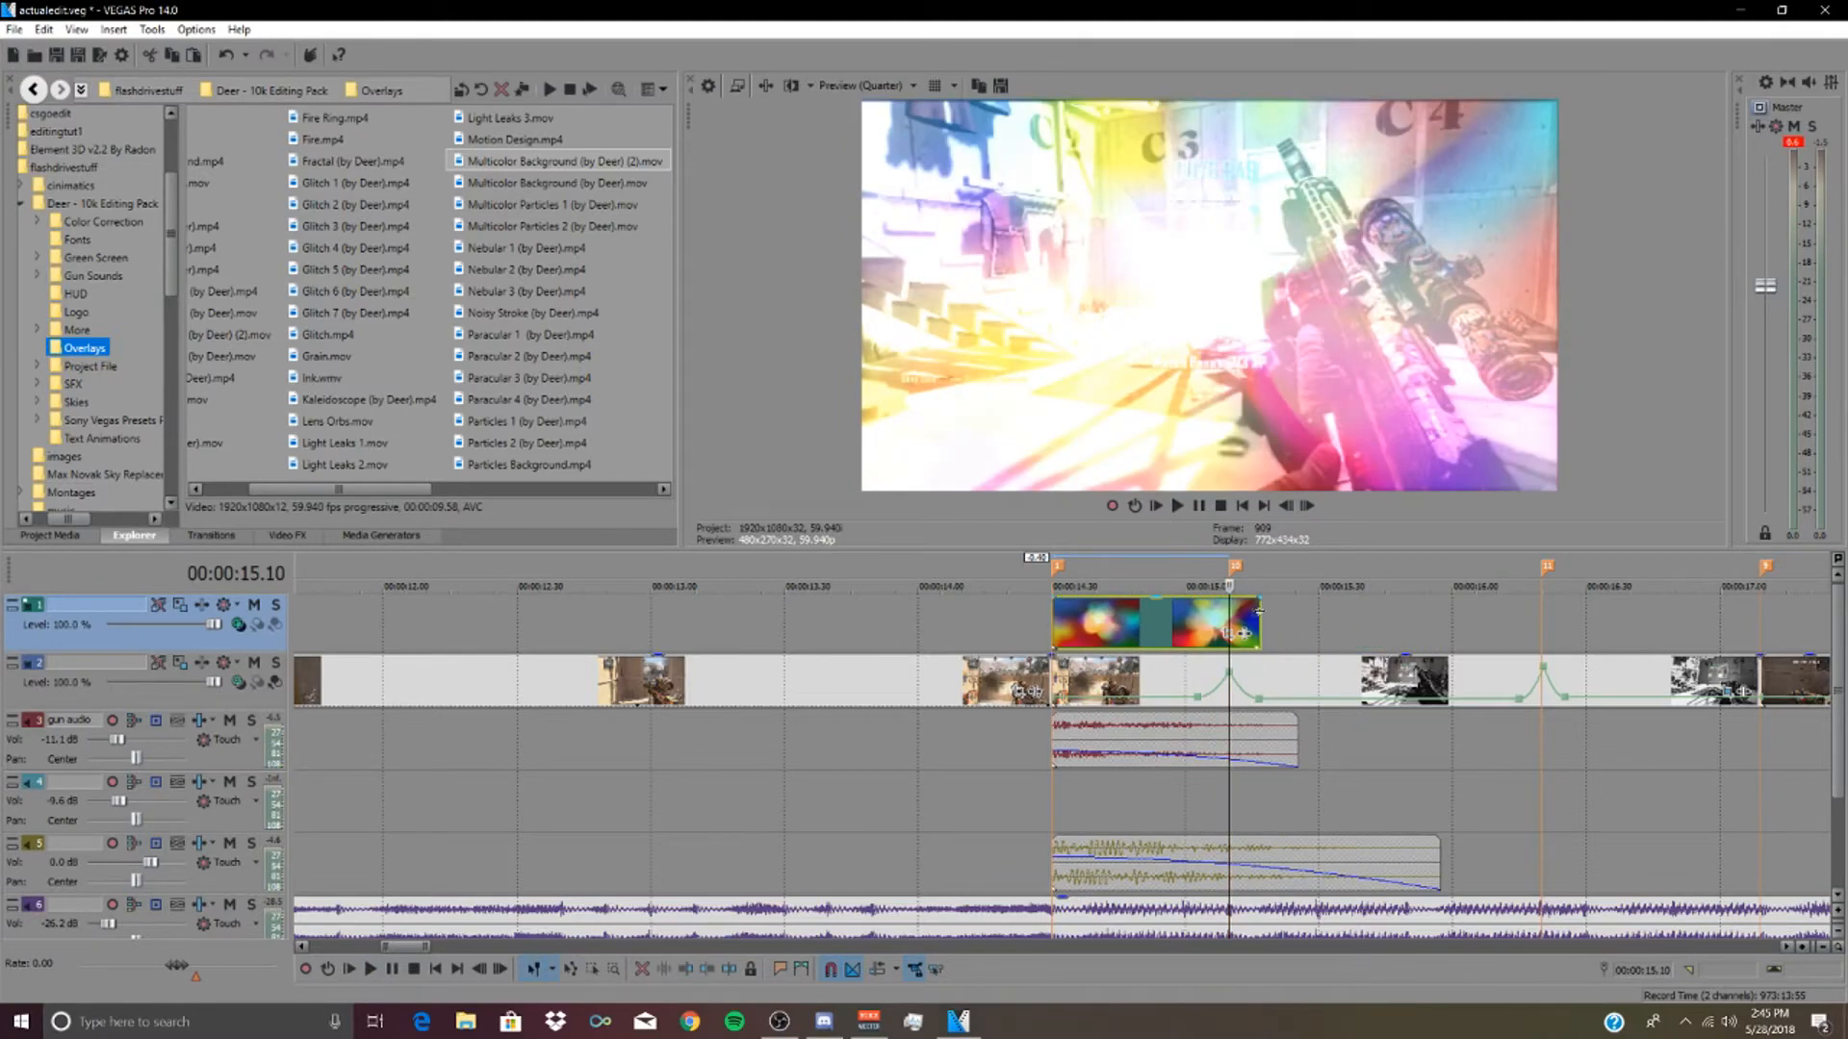
pyautogui.press('space')
pyautogui.click(1008, 617)
pyautogui.press('space')
# - Extend the multicolor overlay's end to the gameplay cut near 00:00:17 and play it from the first shot
pyautogui.moveTo(1259, 606); pyautogui.dragTo(1759, 607)
pyautogui.scroll(-2, 1758, 608)
pyautogui.press('space')
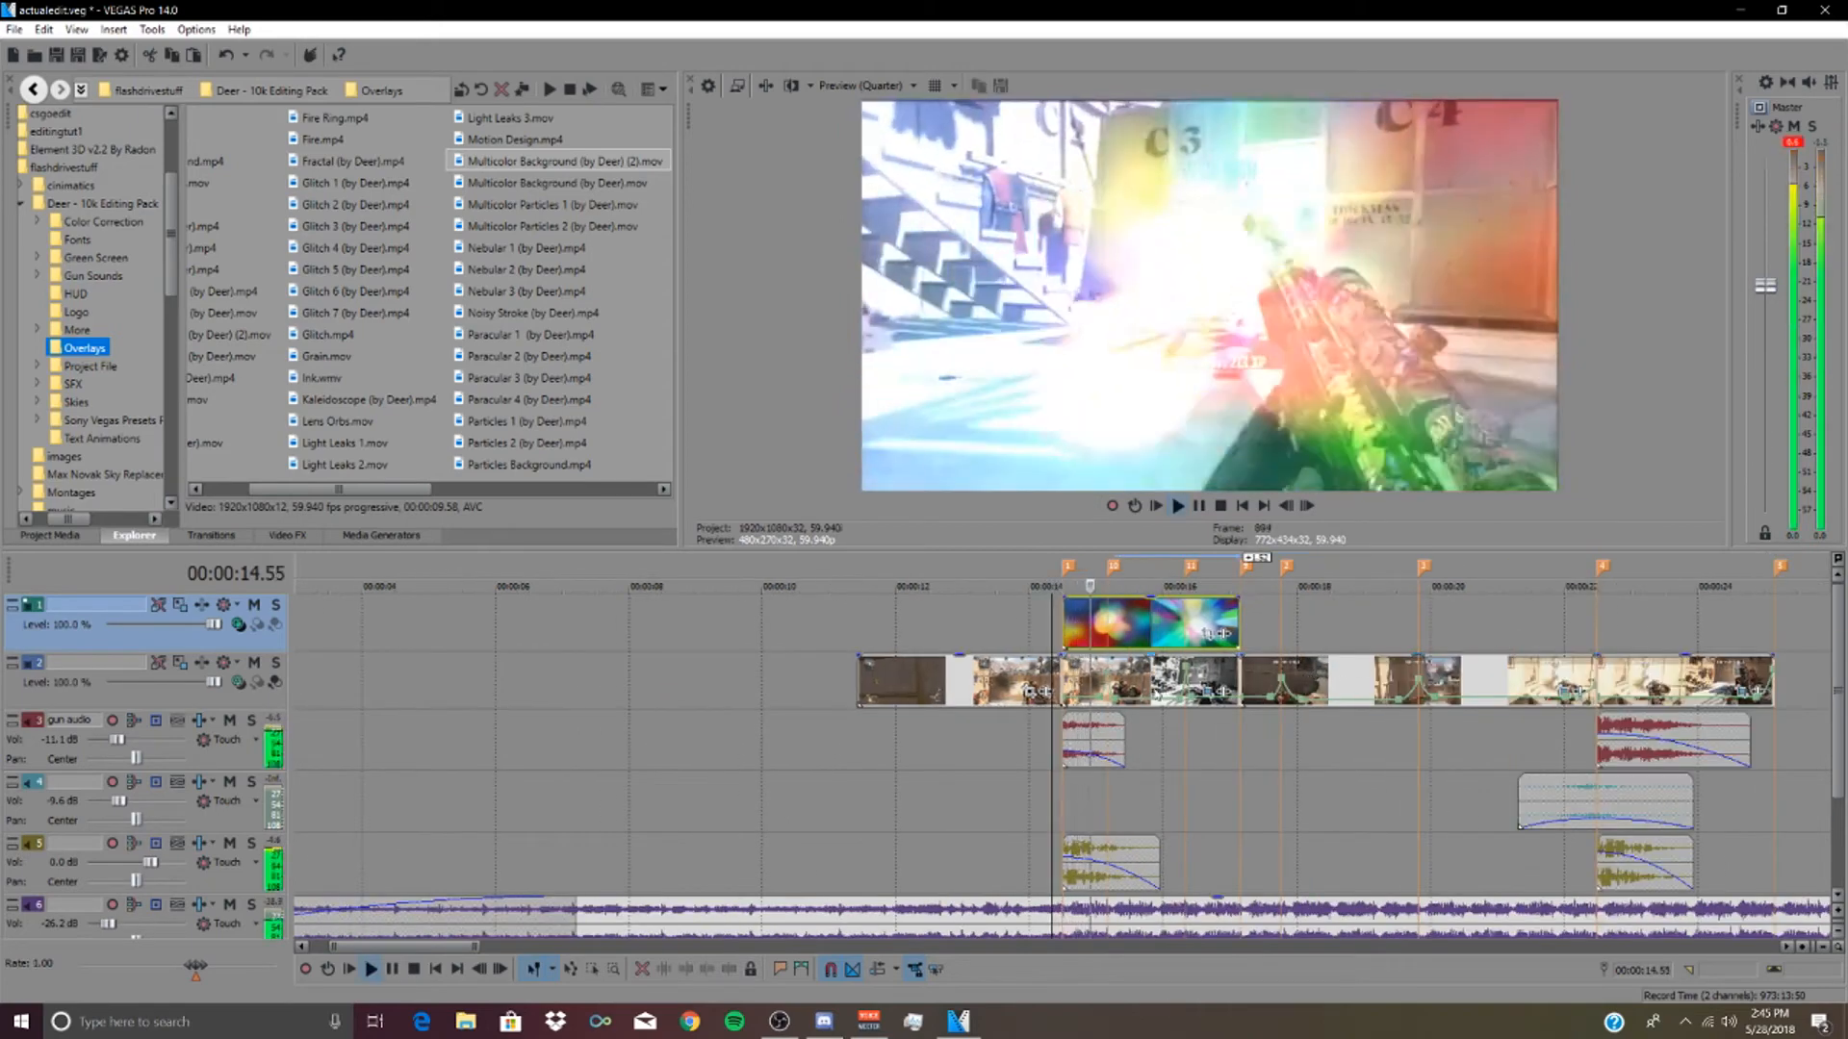
pyautogui.press('space')
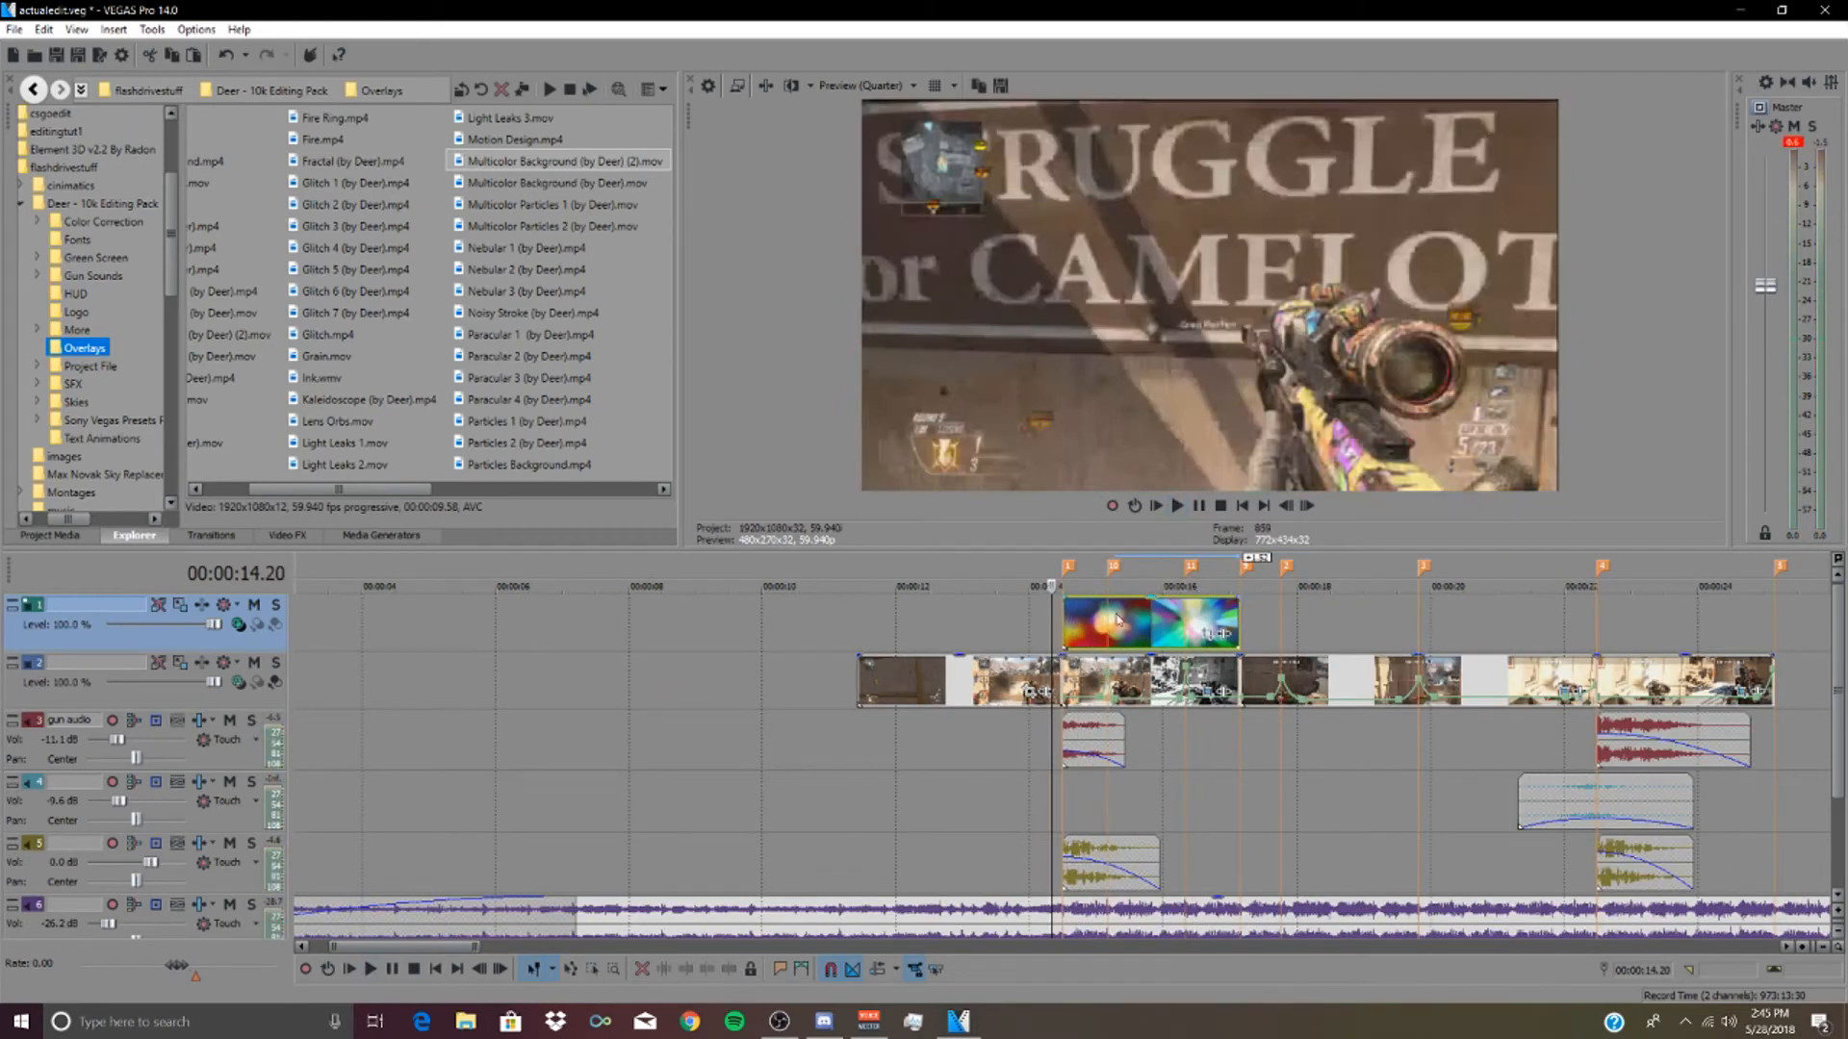
# - Lower the multicolor overlay event's opacity to roughly half and play the first shot to check the blend
pyautogui.moveTo(1157, 606)
pyautogui.mouseDown()
pyautogui.moveTo(1150, 655)
pyautogui.moveTo(1137, 637)
pyautogui.mouseUp()
pyautogui.press('space')
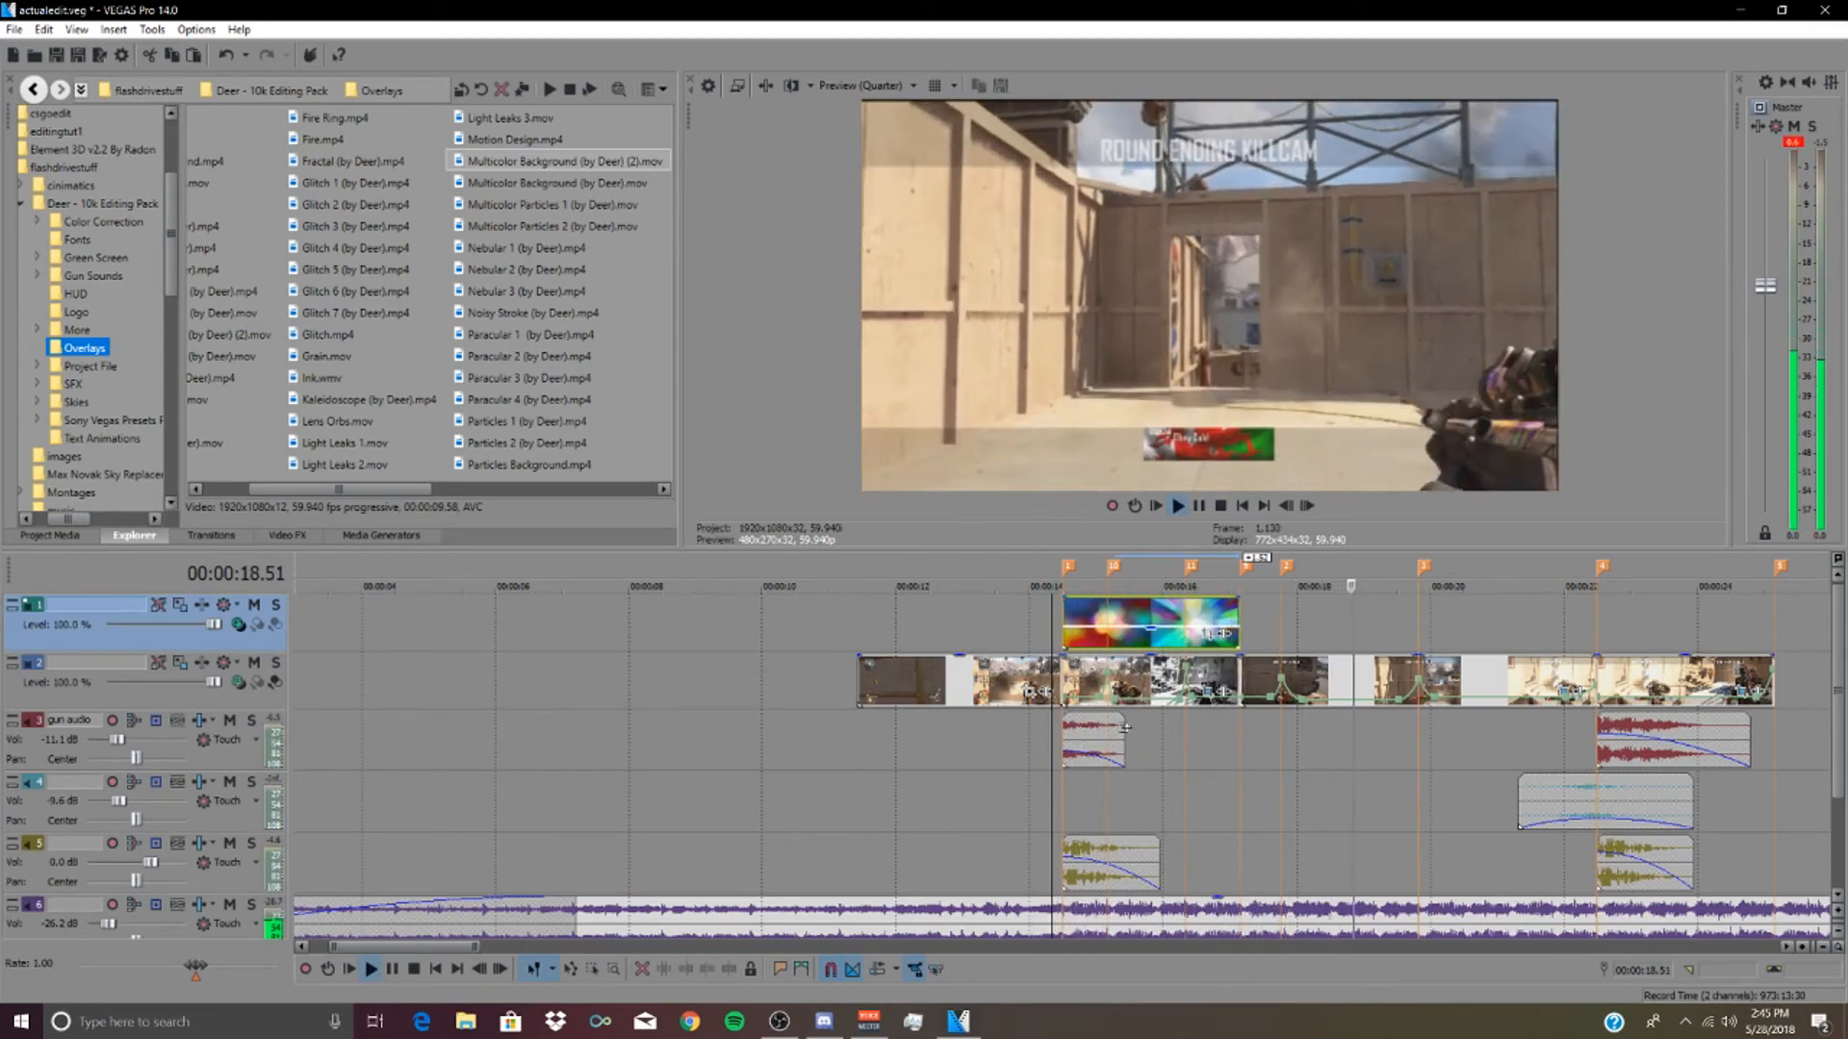
pyautogui.press('space')
pyautogui.press('space')
pyautogui.scroll(1, 1305, 897)
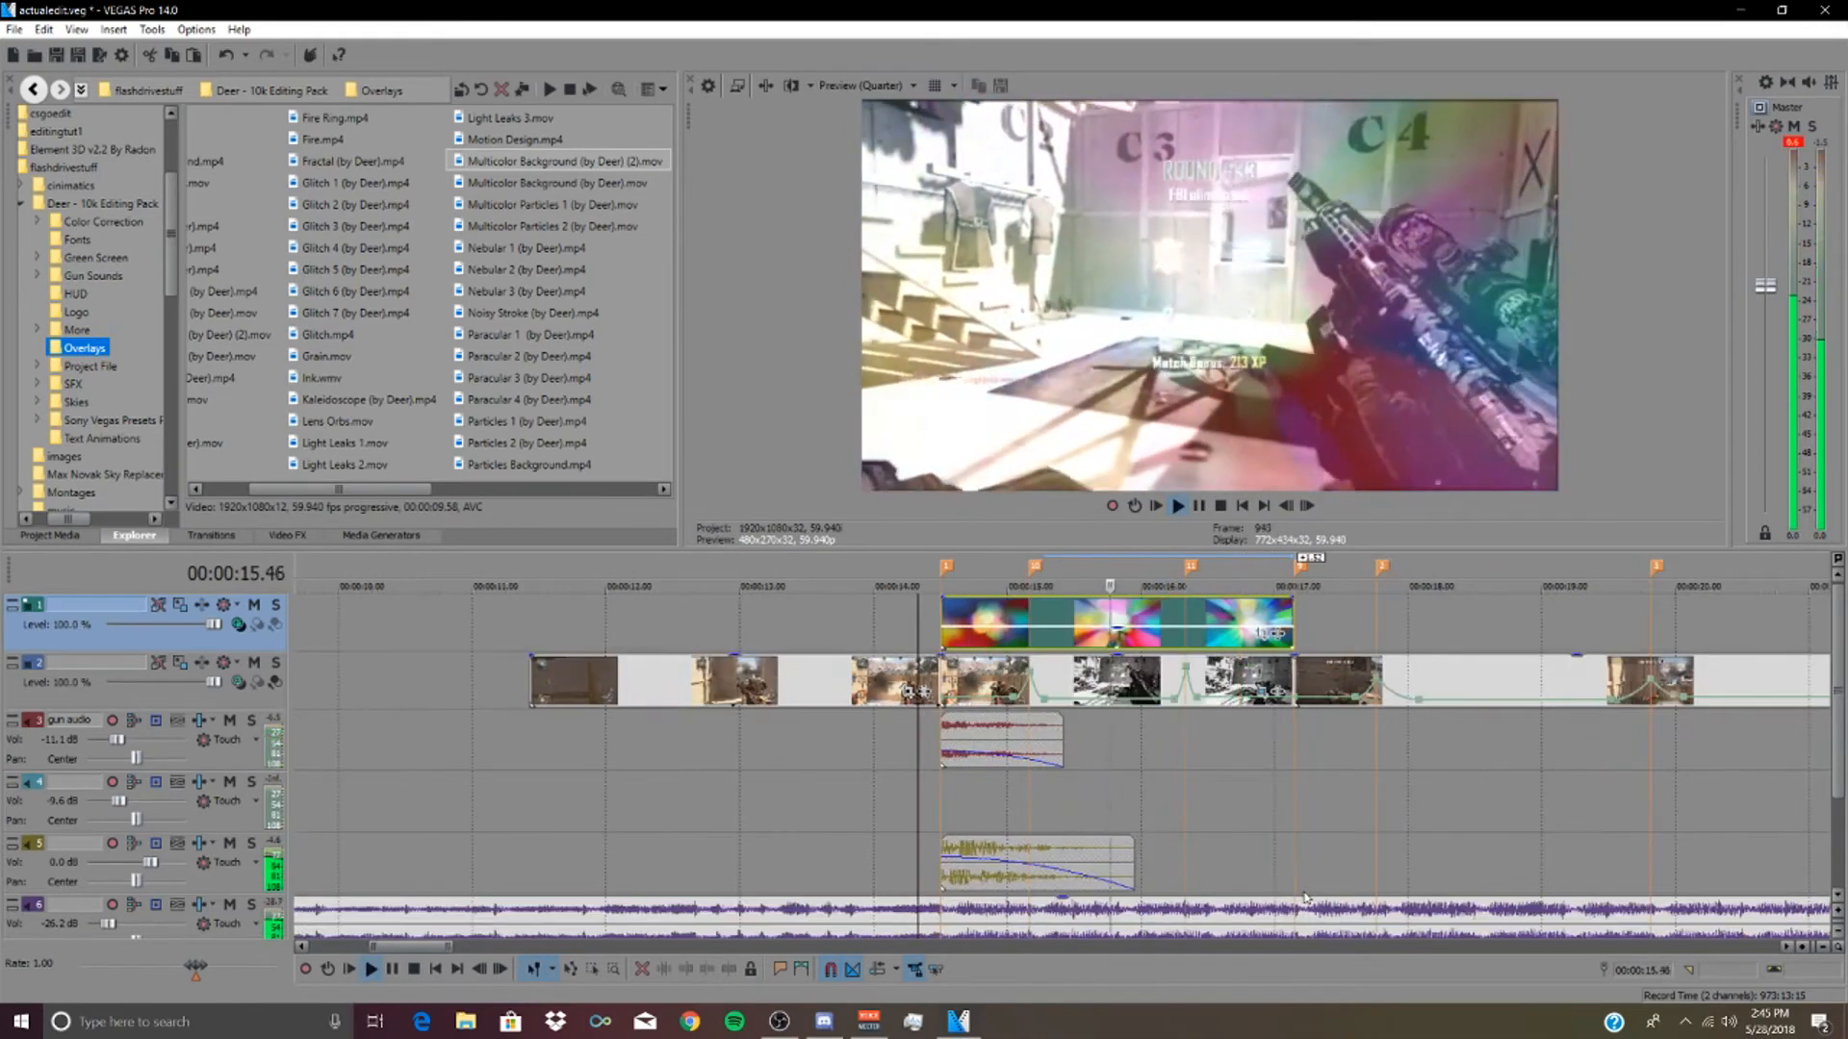
pyautogui.press('space')
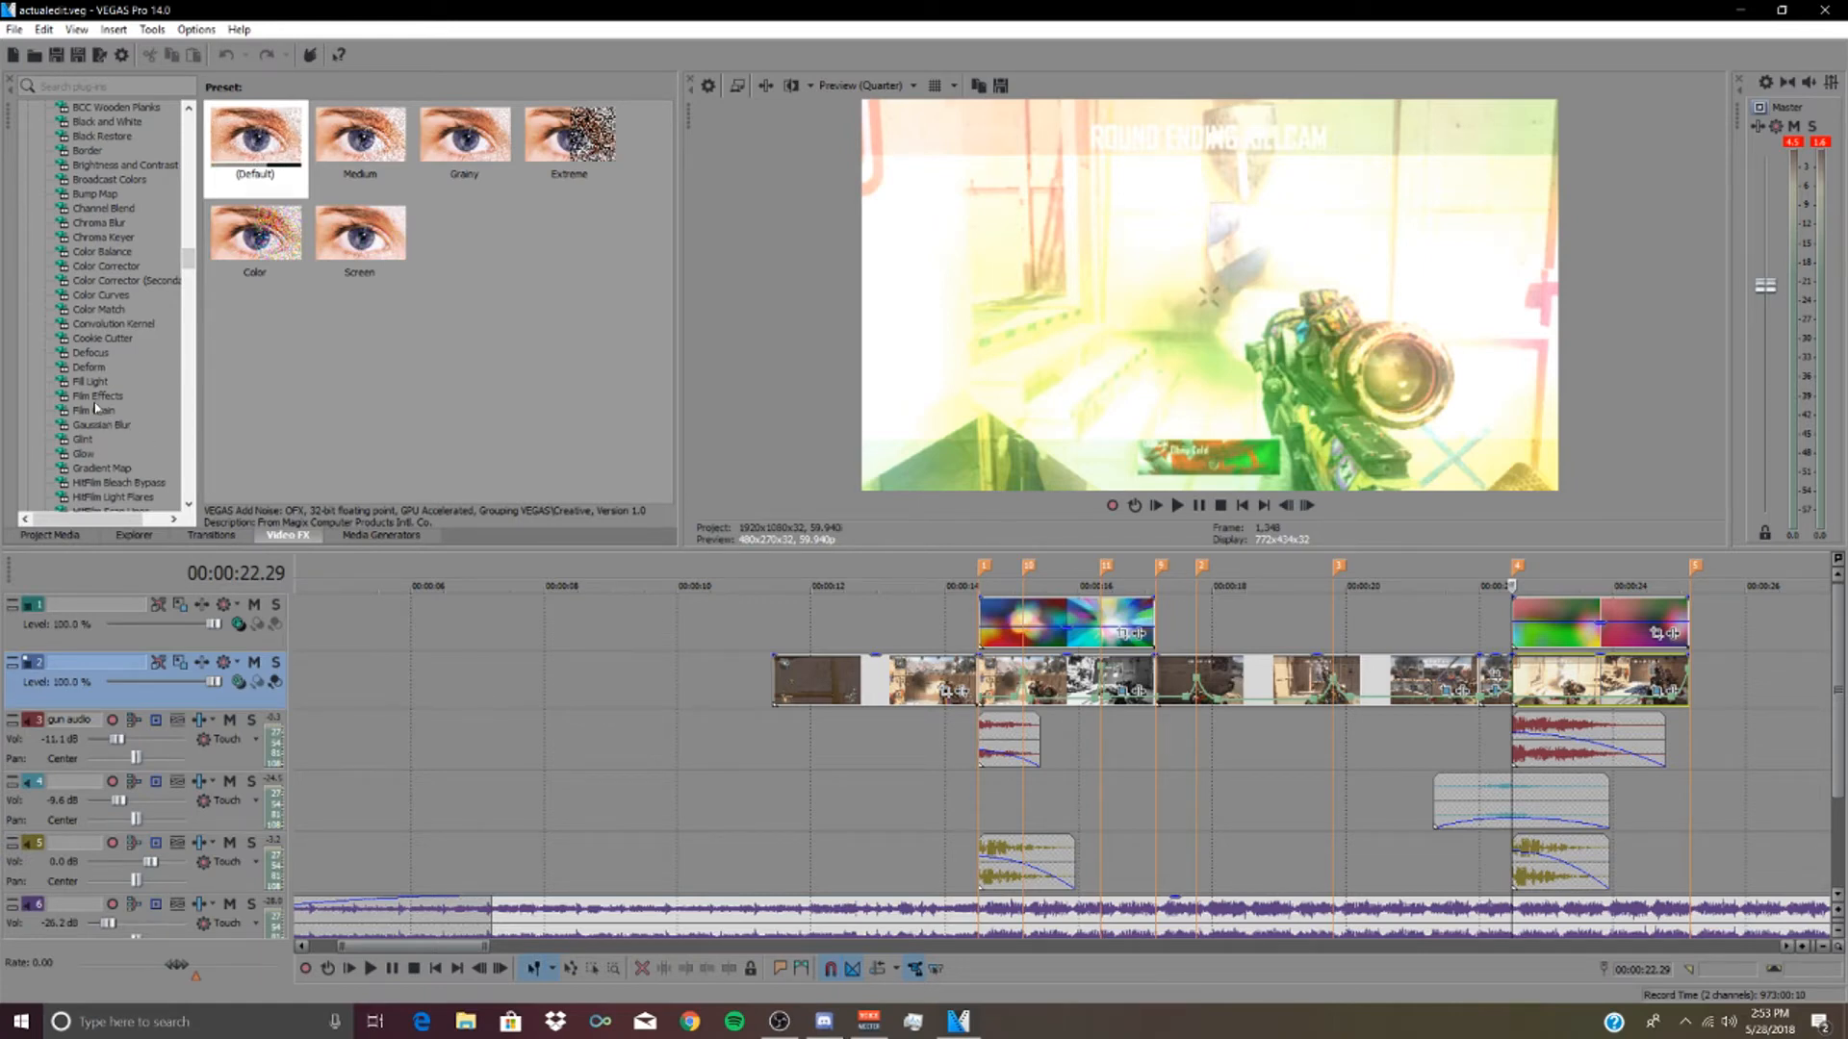
# - Apply the default HSL Adjust effect to the final gameplay clip, which starts at 00:00:22.29
pyautogui.scroll(-2, 108, 414)
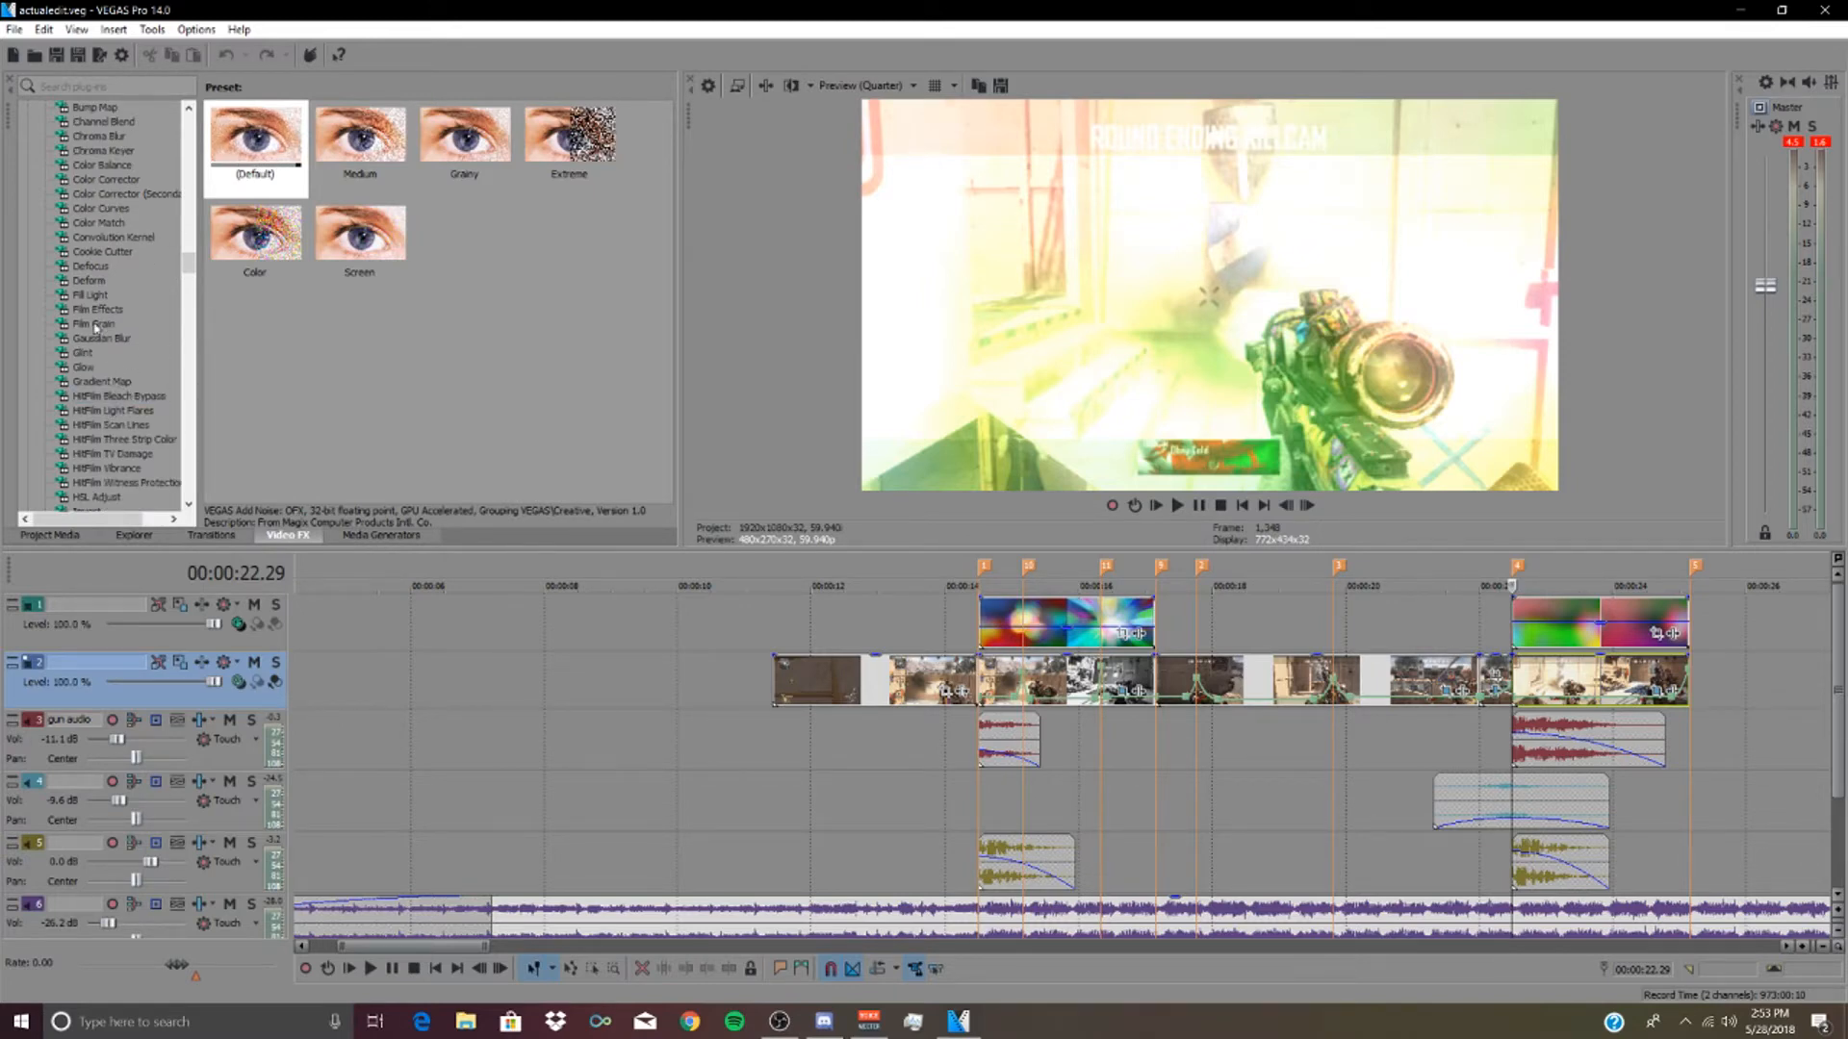
pyautogui.scroll(-3, 99, 356)
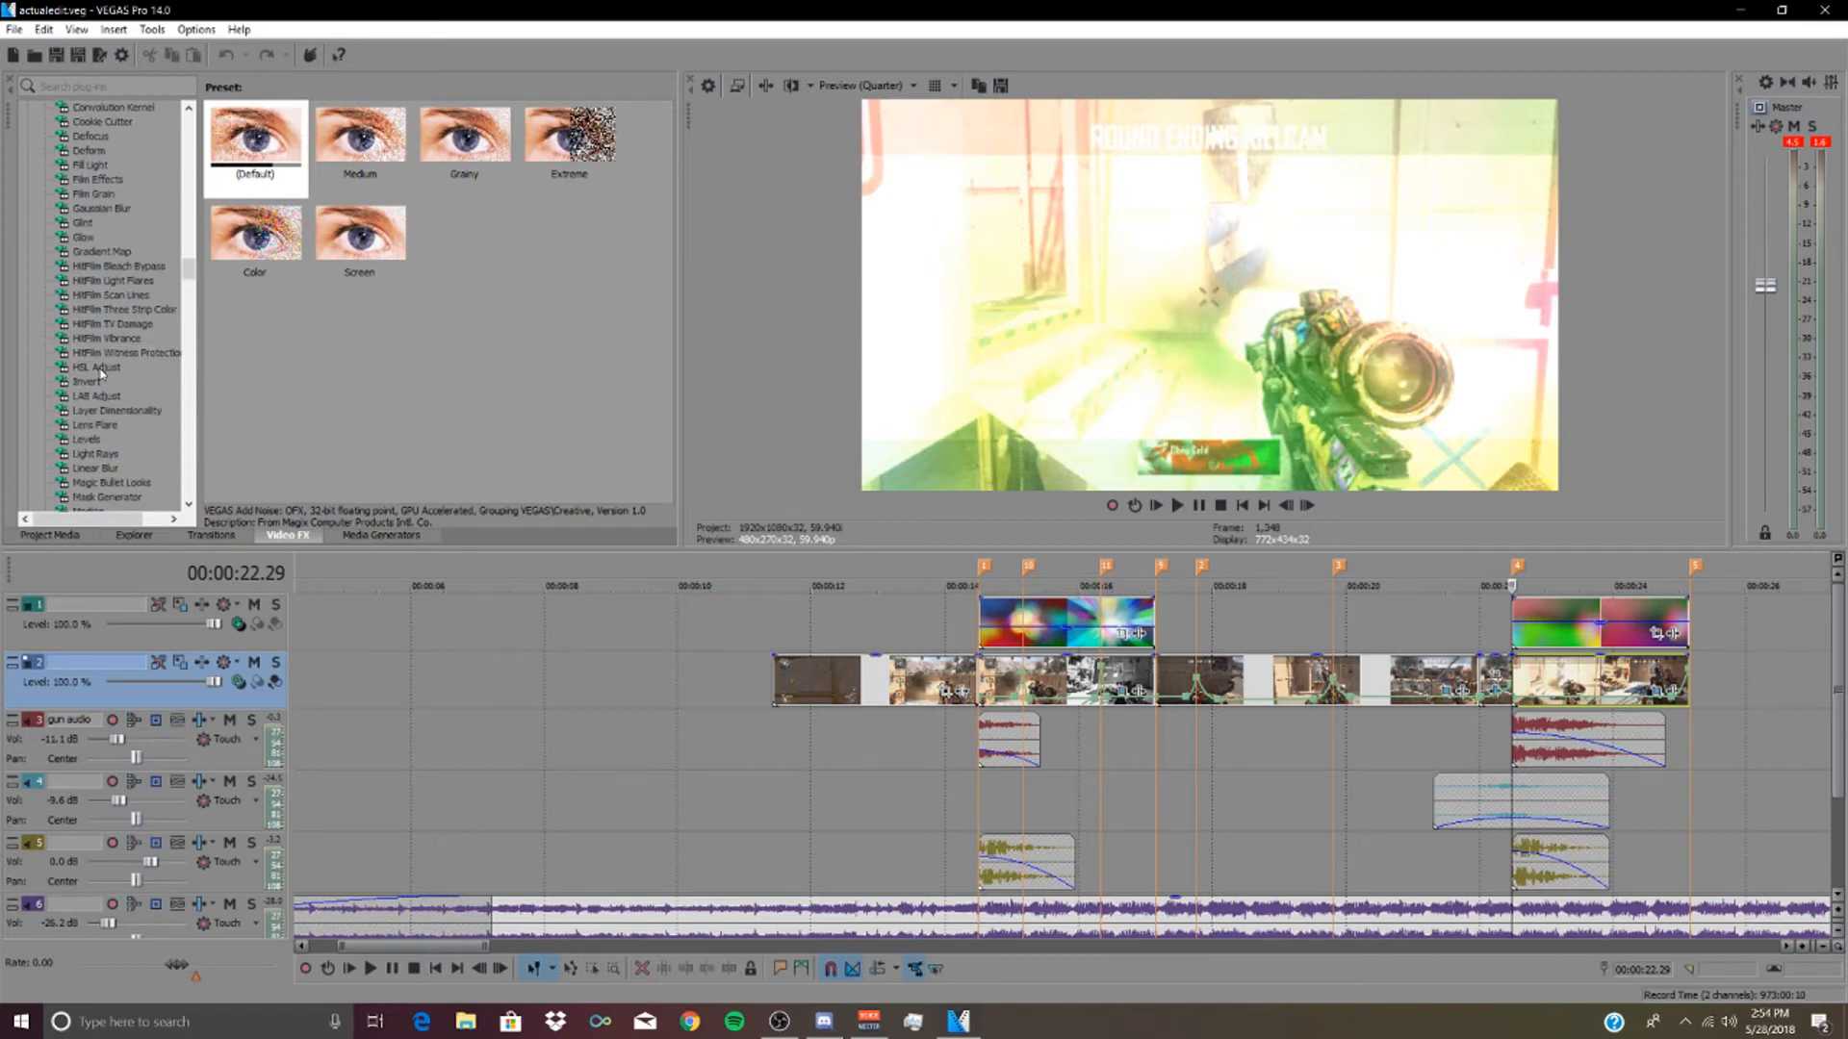
pyautogui.click(100, 369)
pyautogui.moveTo(258, 145); pyautogui.dragTo(1107, 655)
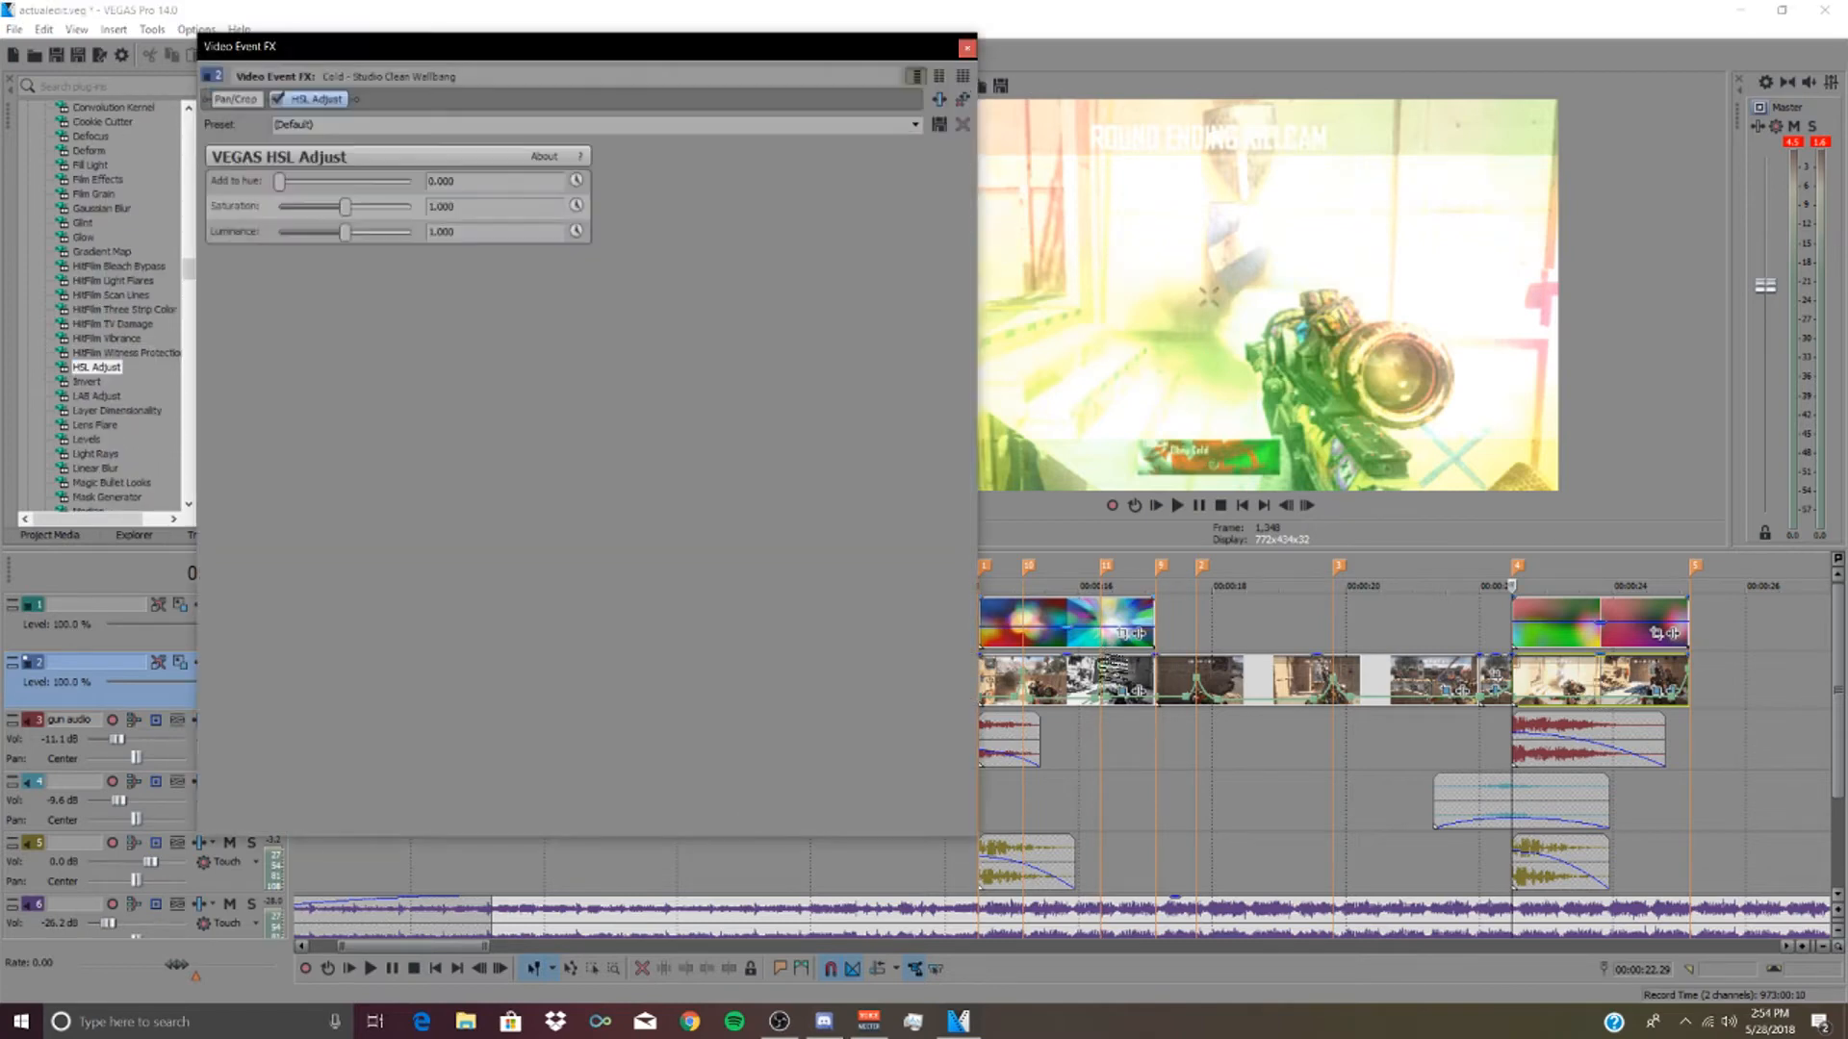
# - Animate the final clip's HSL saturation from about 0.34 at its start to 1.000 at 00:00:00.46, and play the shot
pyautogui.click(575, 205)
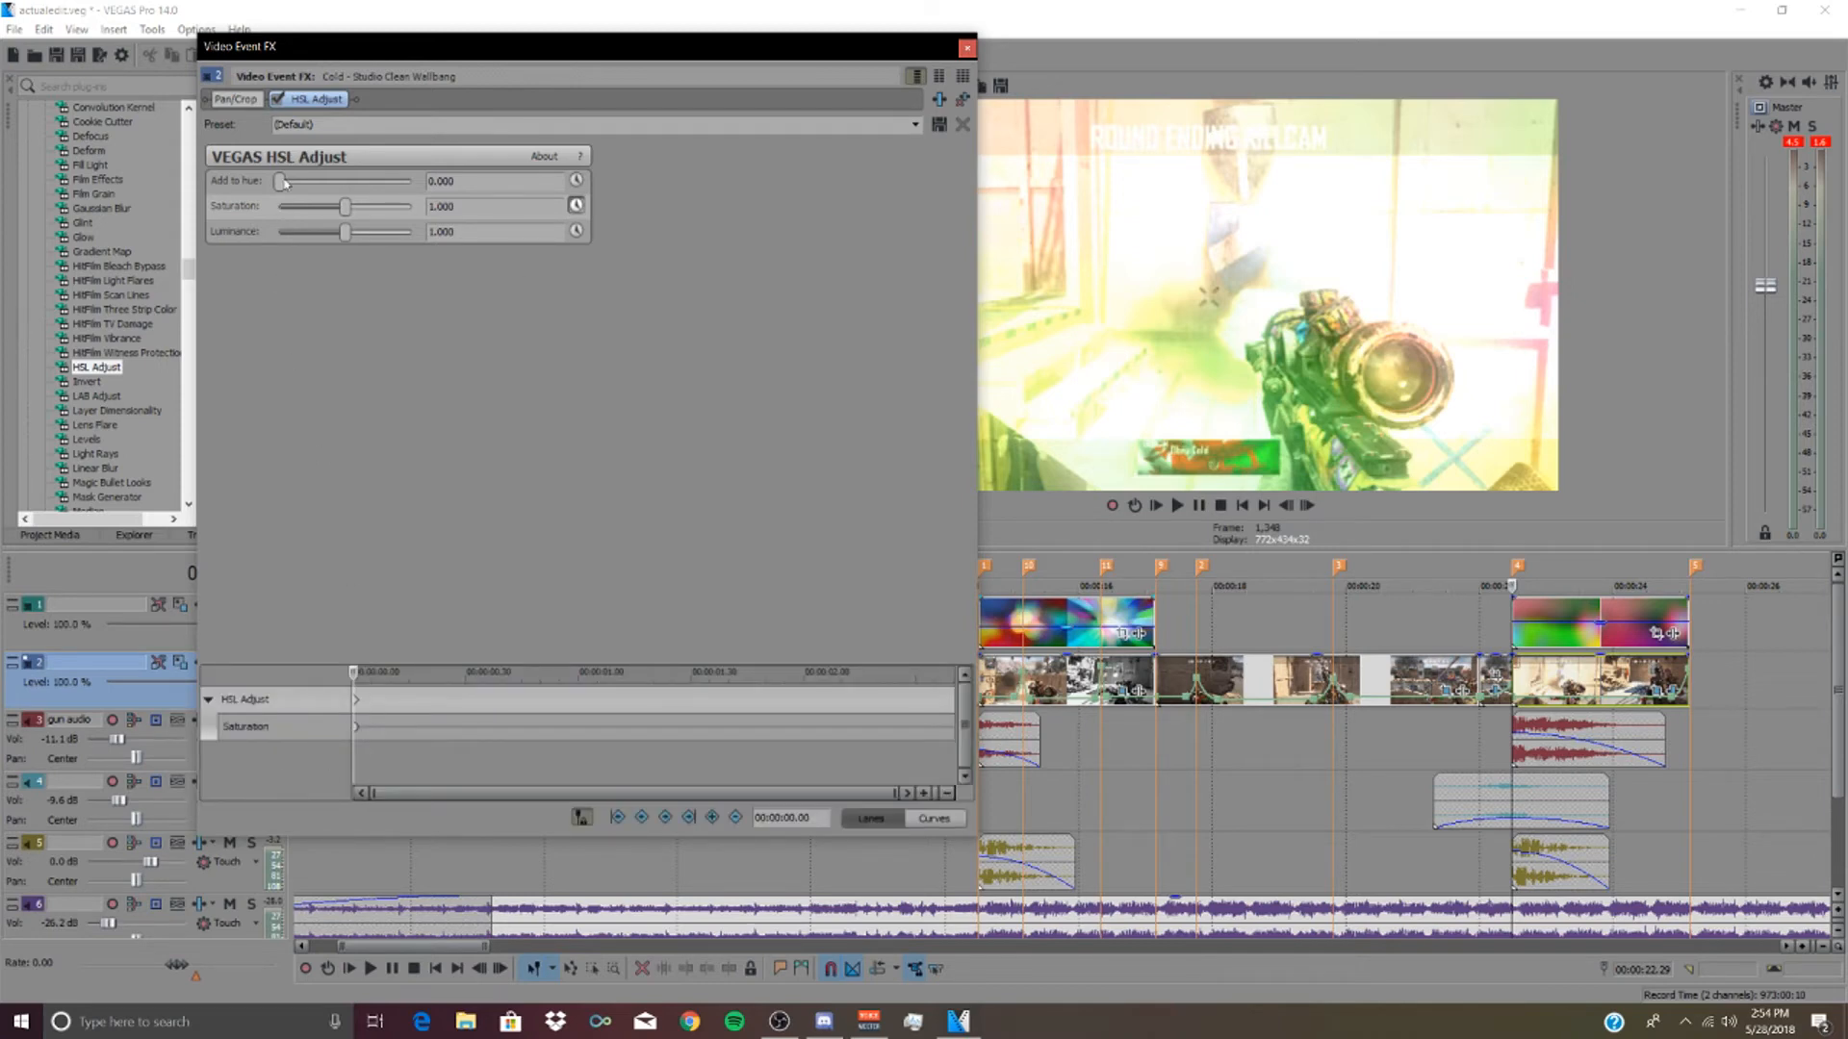
pyautogui.moveTo(345, 209); pyautogui.dragTo(303, 213)
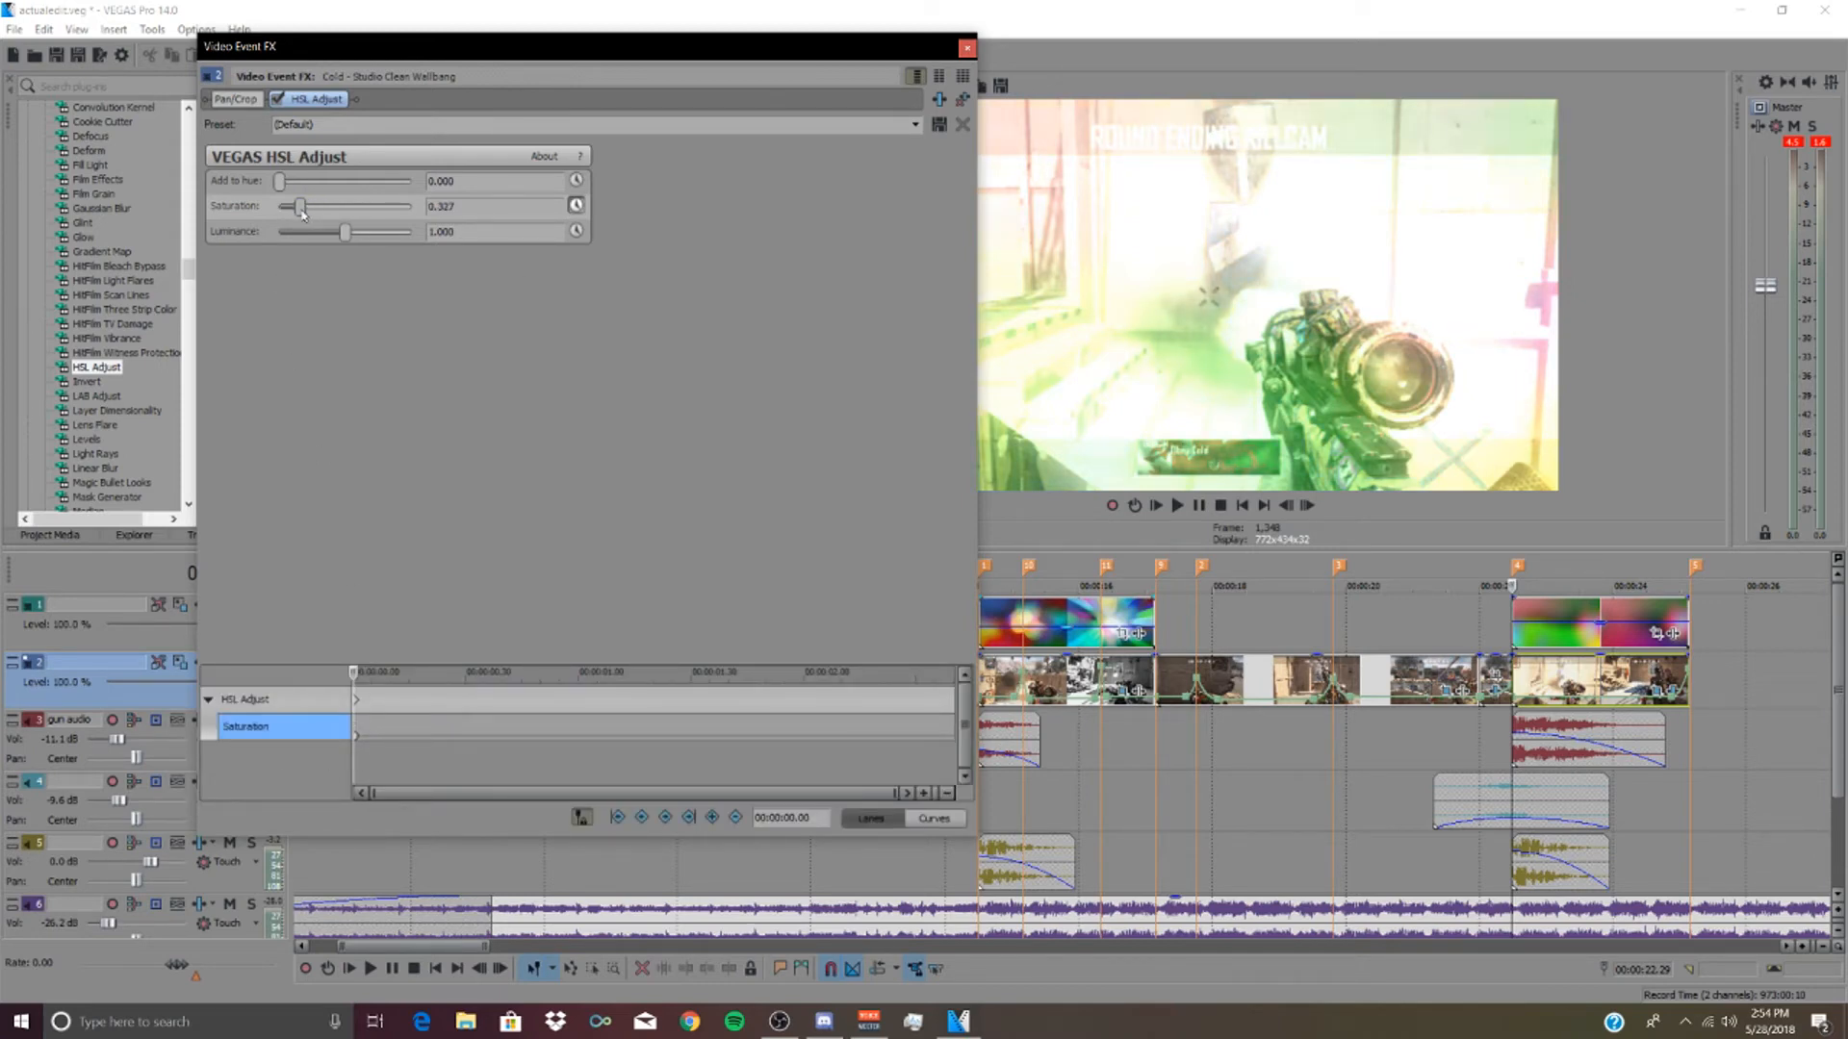
pyautogui.click(524, 700)
pyautogui.click(494, 206)
pyautogui.write('1')
pyautogui.press('Return')
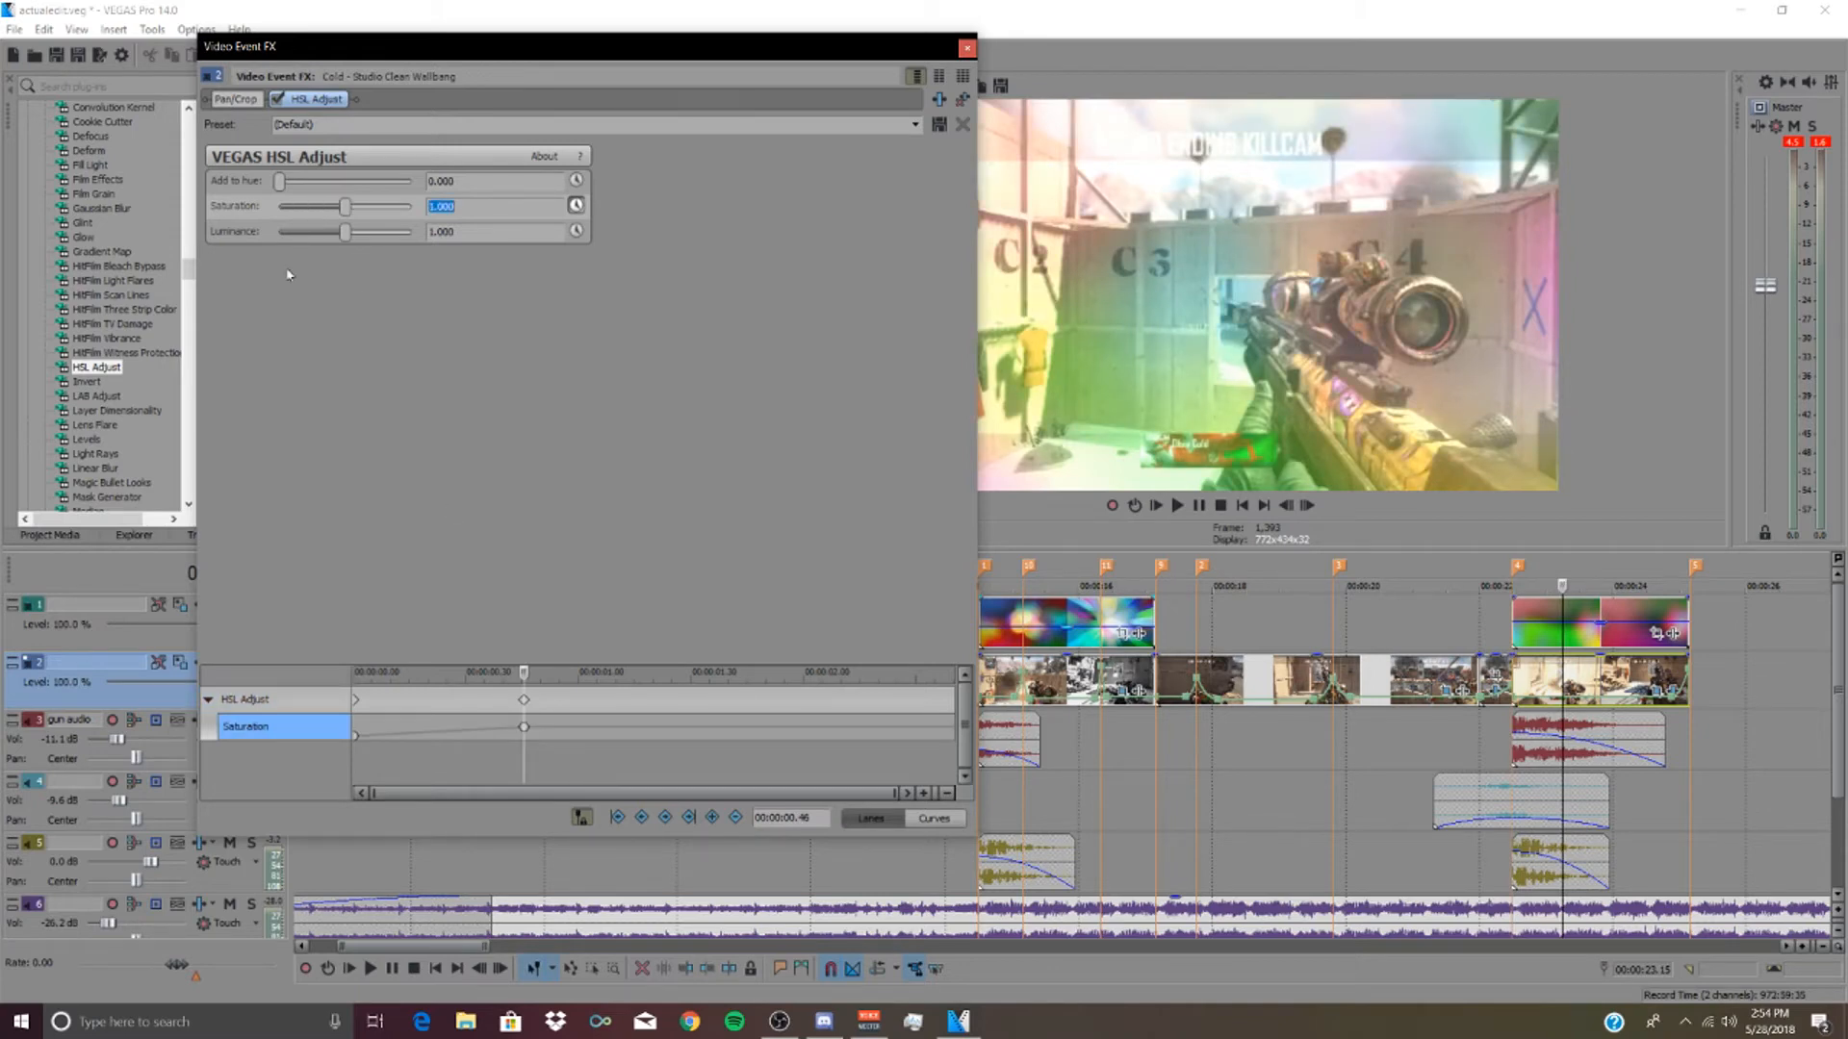
pyautogui.click(967, 47)
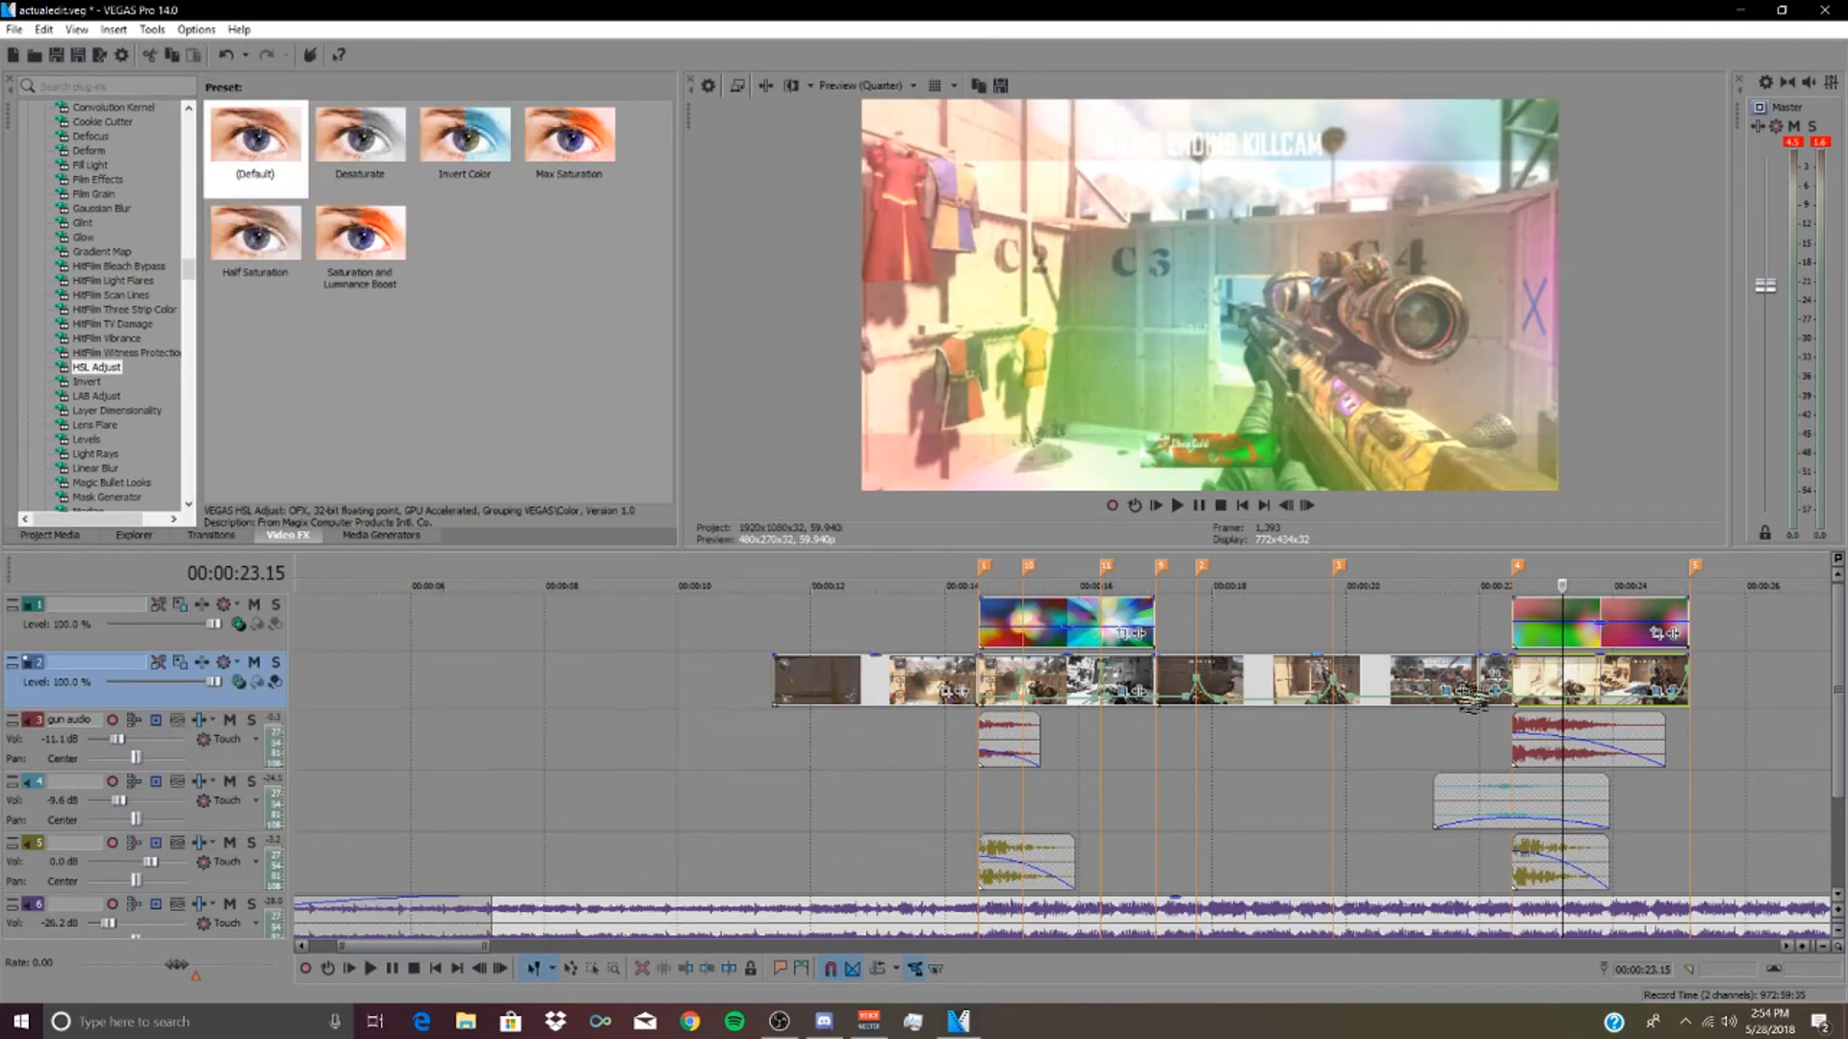
pyautogui.click(1498, 734)
pyautogui.press('space')
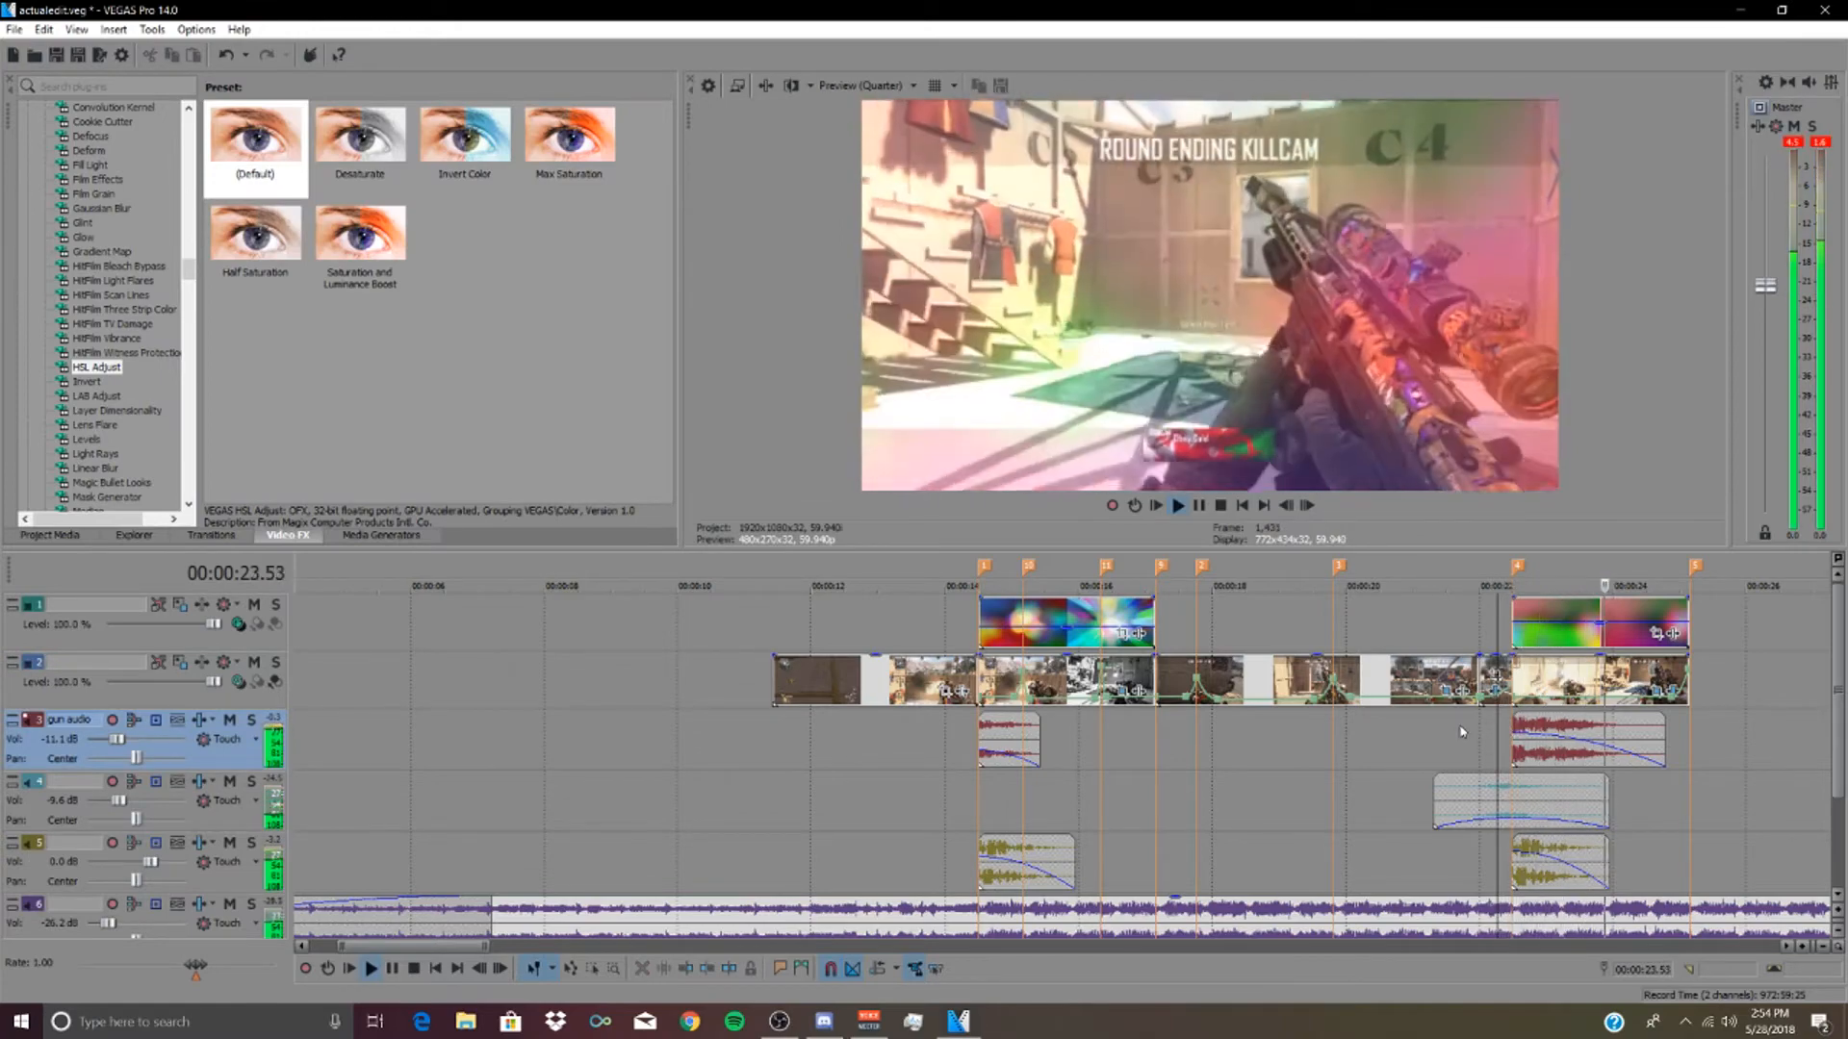
pyautogui.press('space')
# - Move the final clip's second saturation keyframe close to the clip's end and play the edit
pyautogui.click(1672, 690)
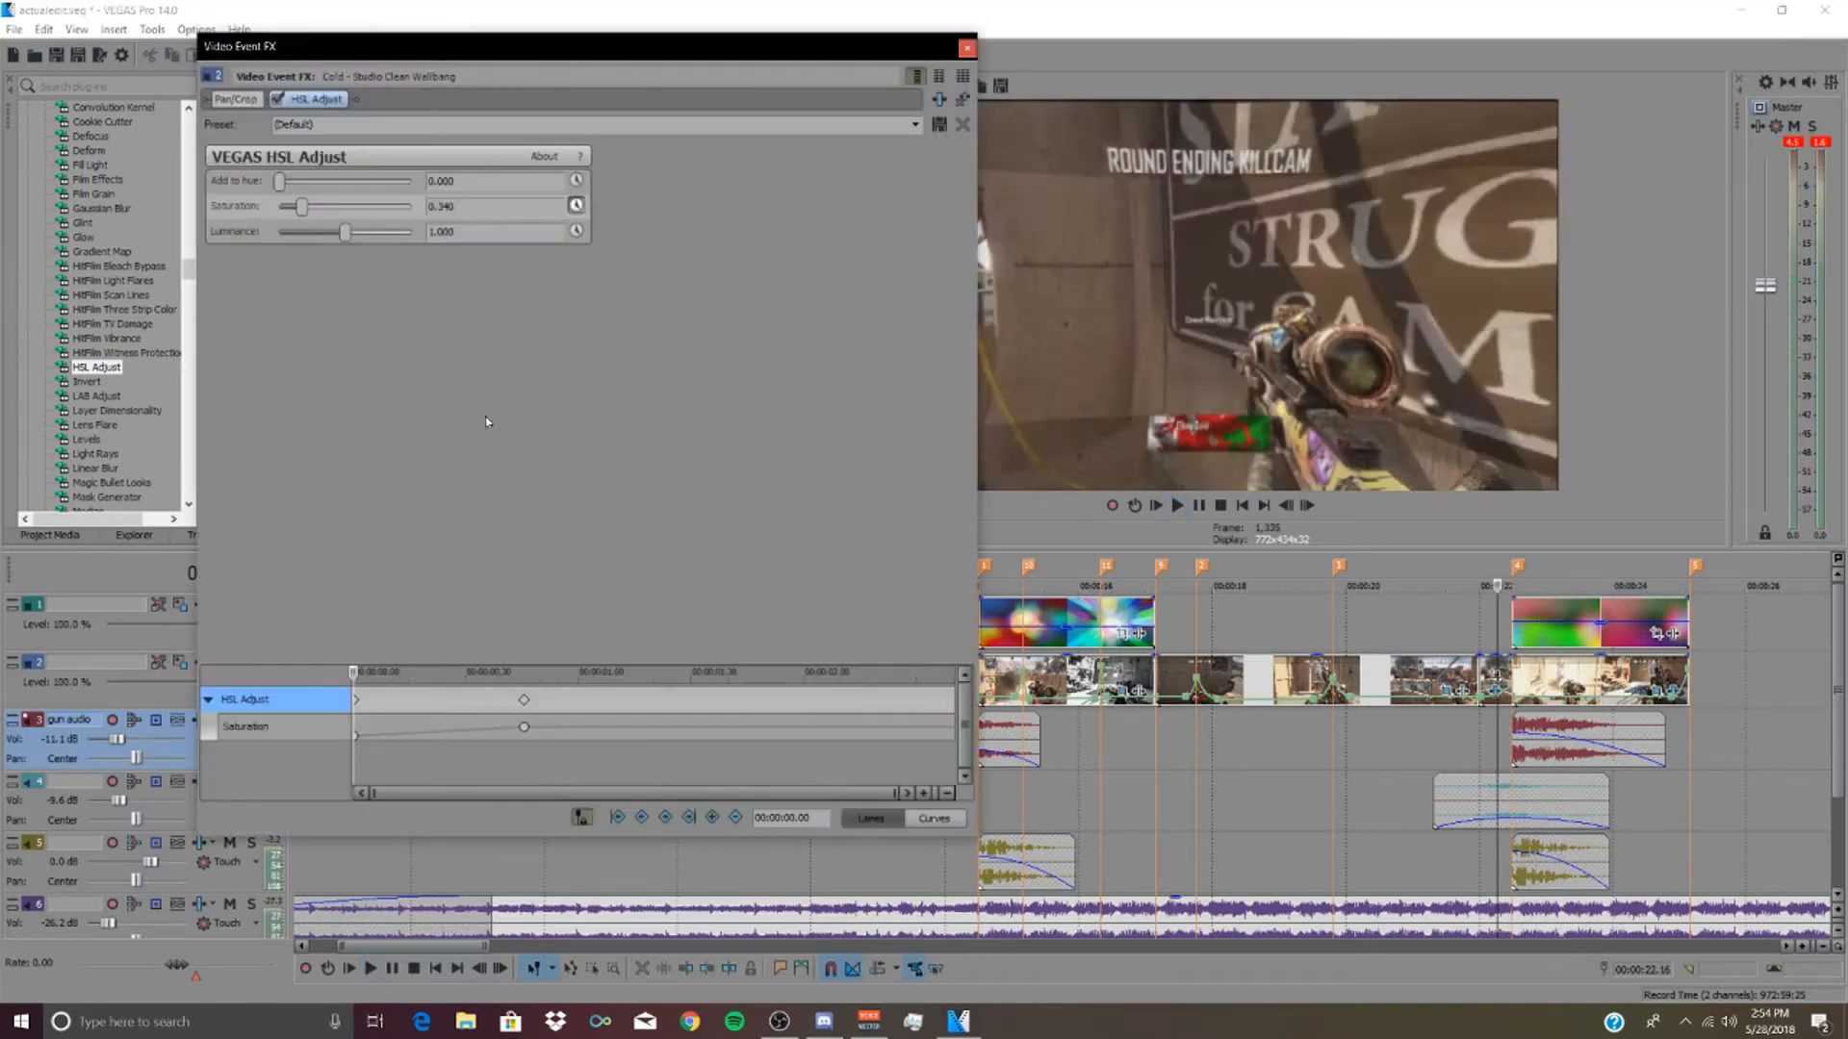
pyautogui.moveTo(524, 726); pyautogui.dragTo(909, 728)
pyautogui.click(1493, 736)
pyautogui.press('space')
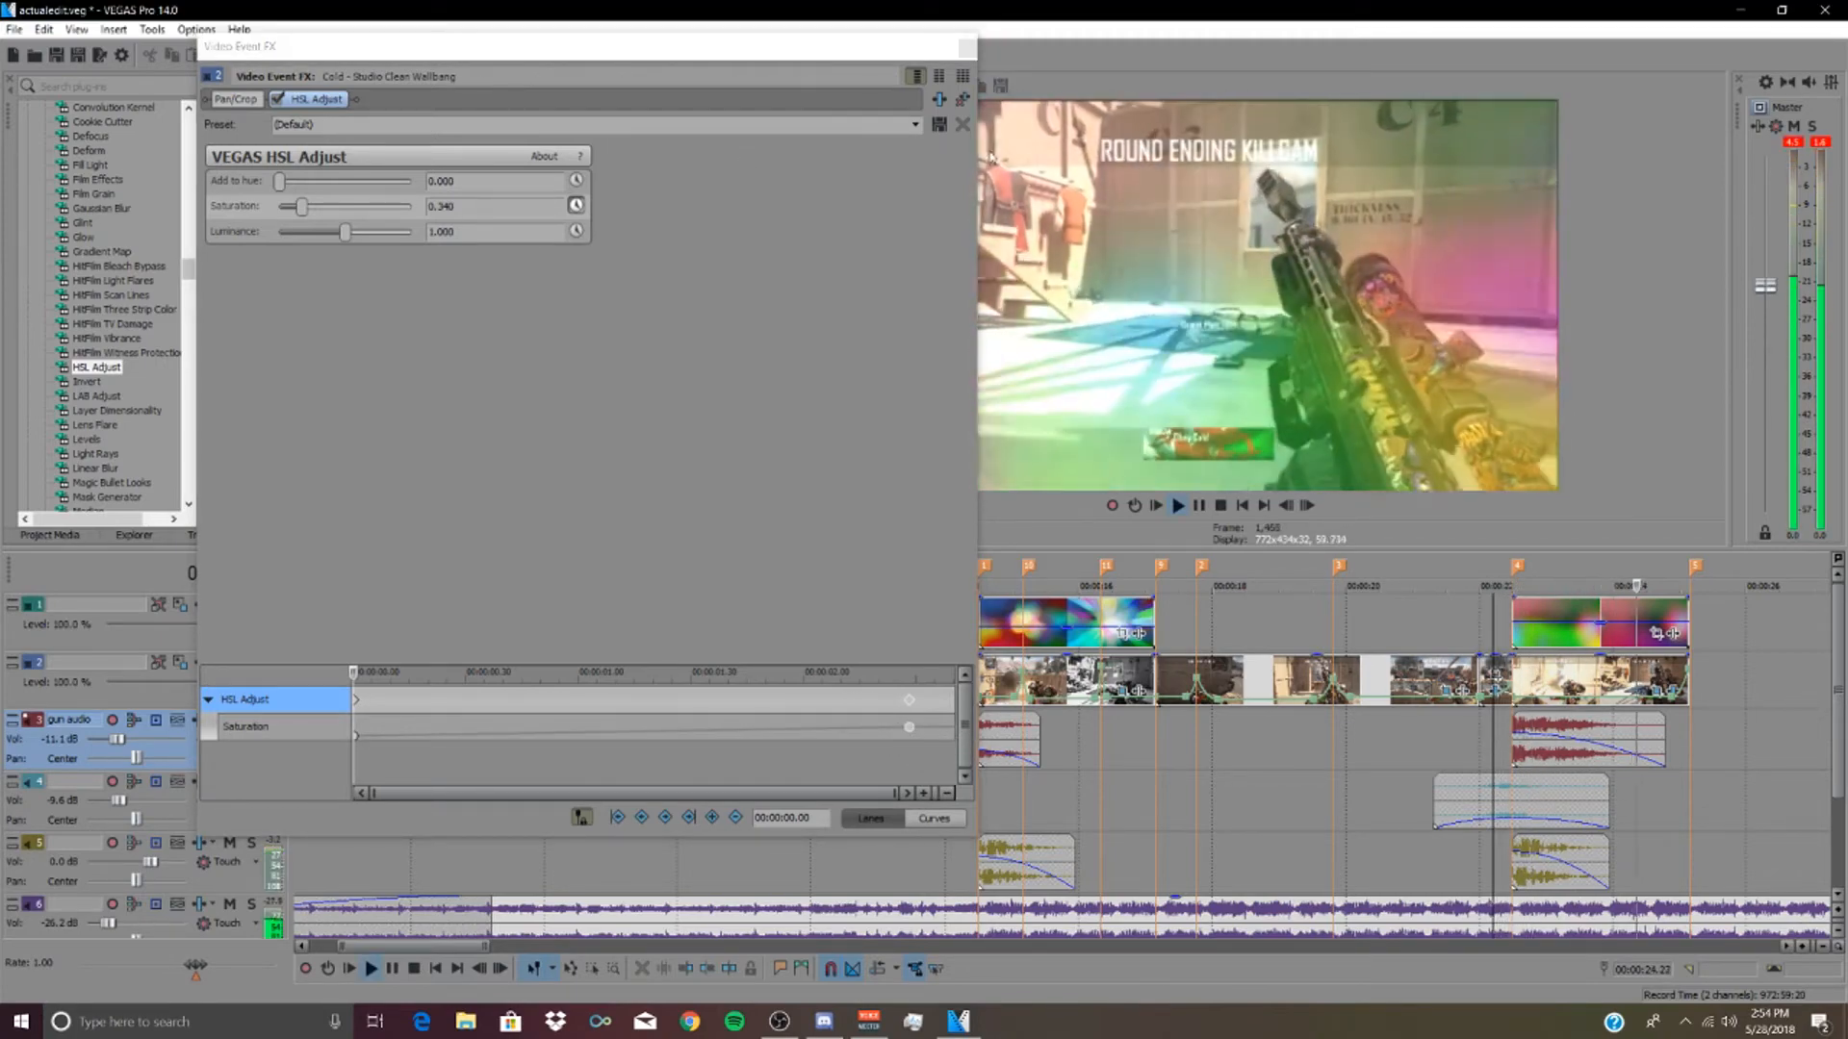
pyautogui.click(968, 48)
pyautogui.press('space')
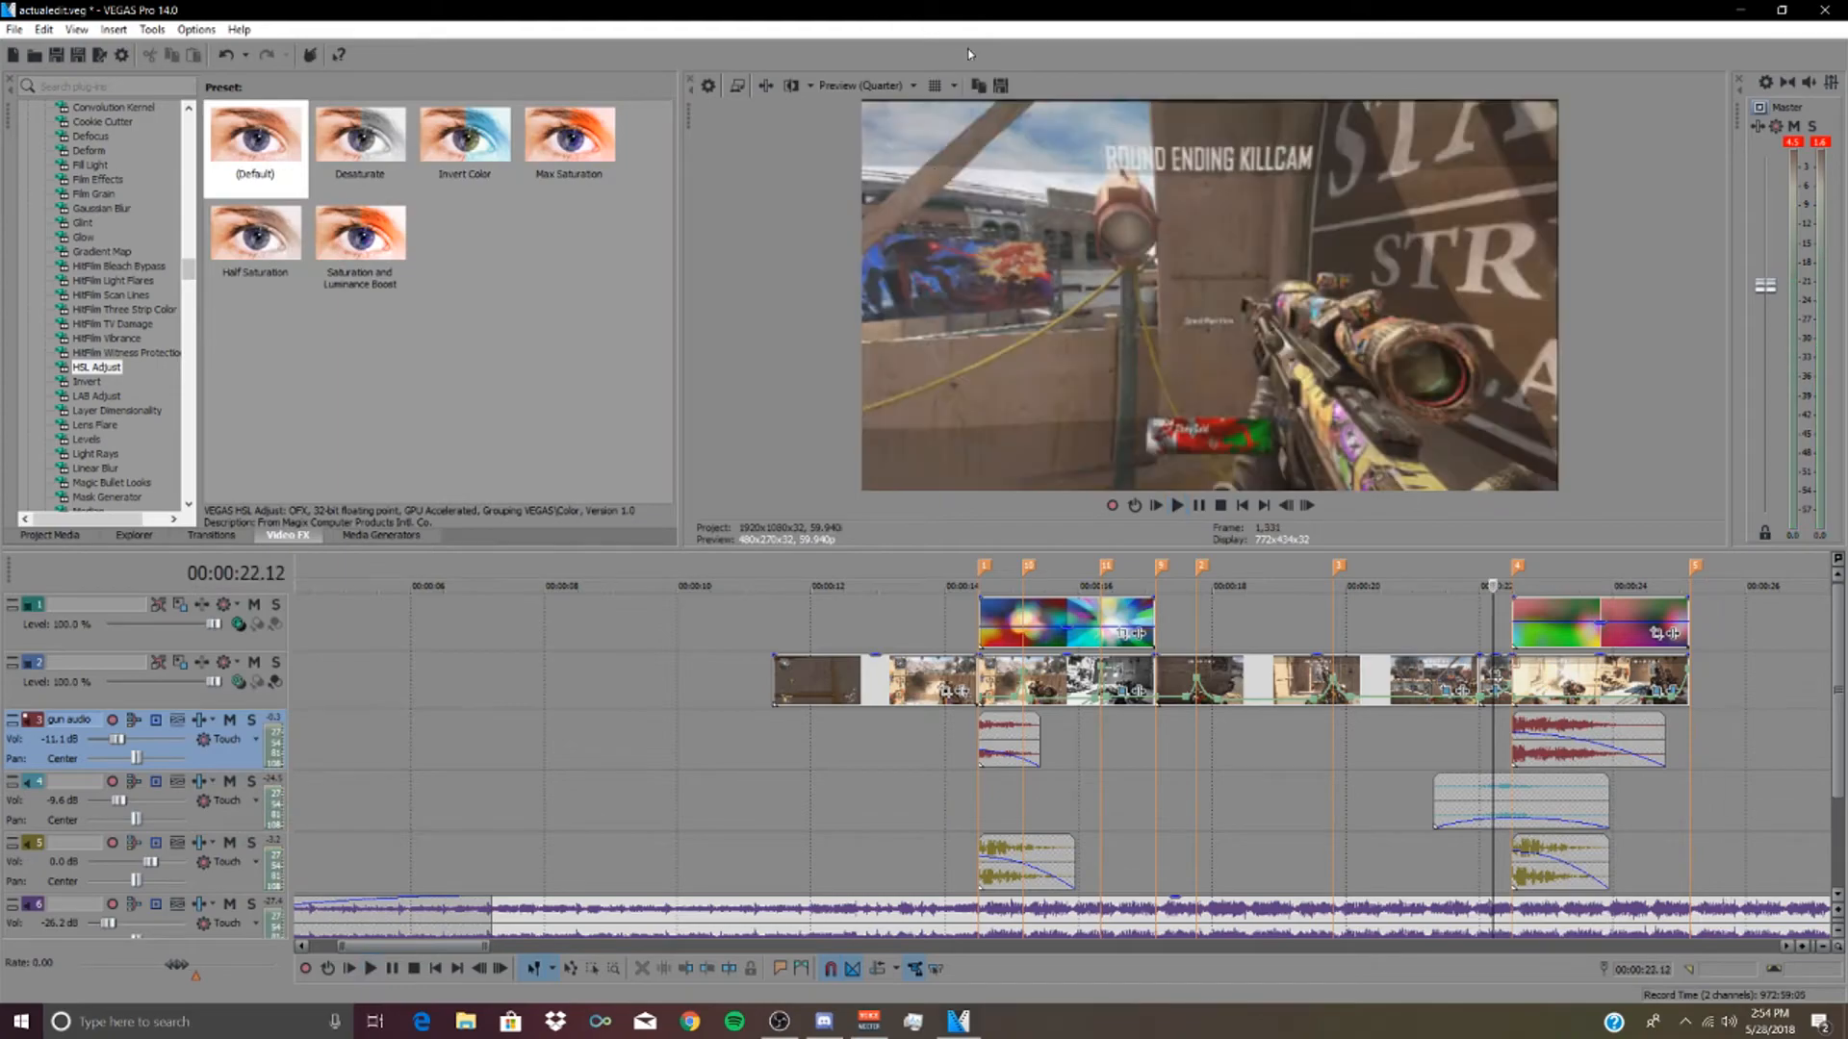
pyautogui.click(866, 592)
pyautogui.press('space')
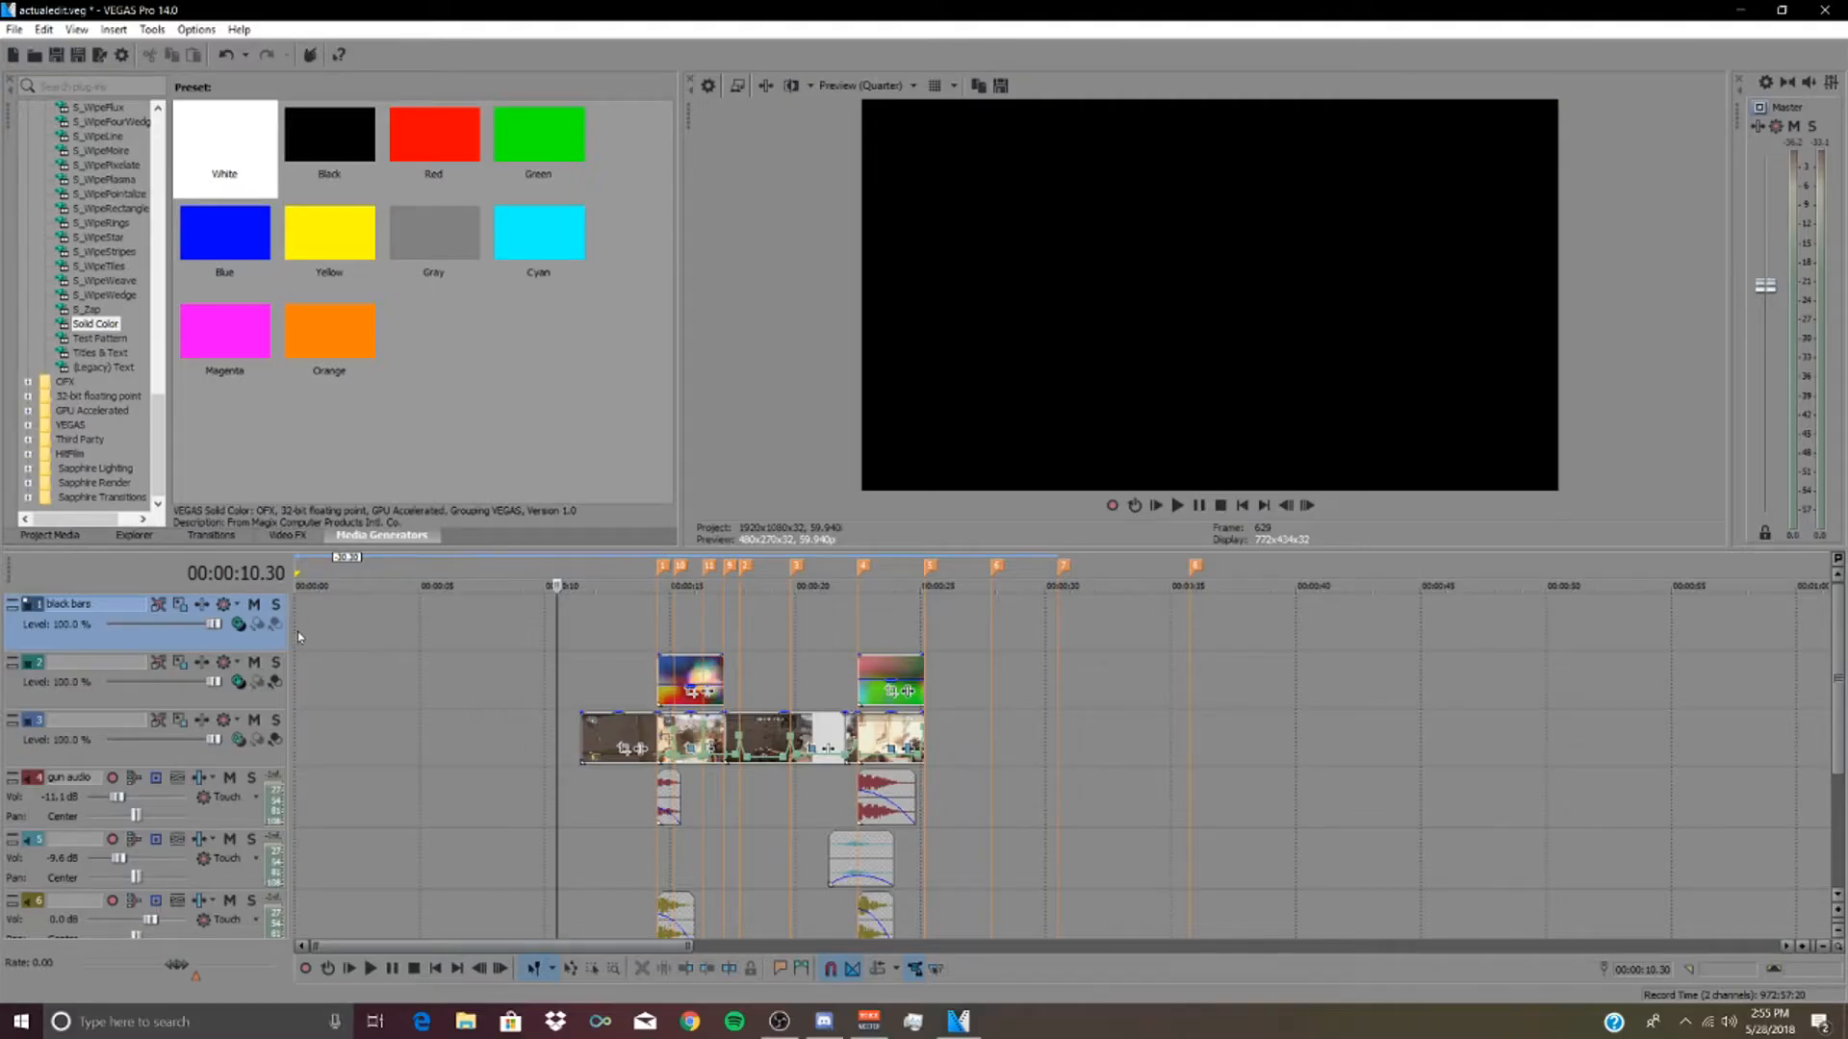
# - Add a white Solid Color event at the very start of the black bars track
pyautogui.click(299, 635)
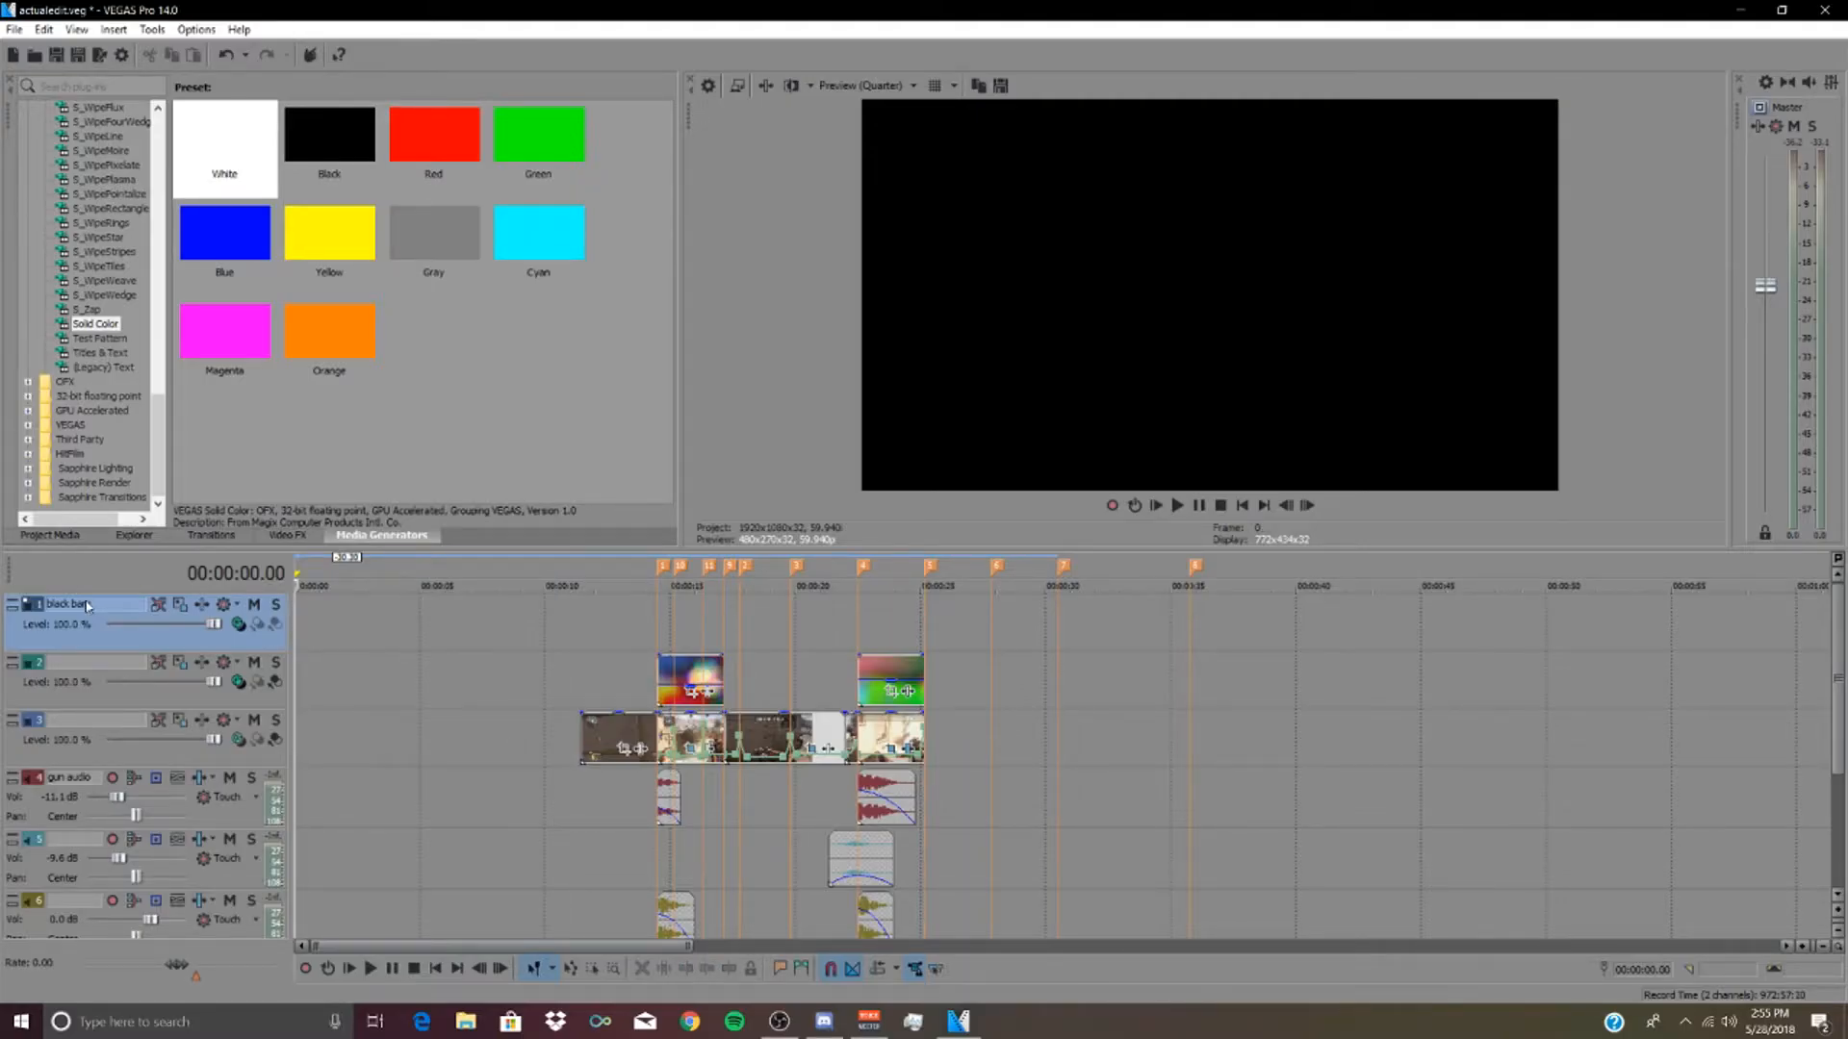
pyautogui.moveTo(192, 161); pyautogui.dragTo(362, 635)
pyautogui.click(806, 223)
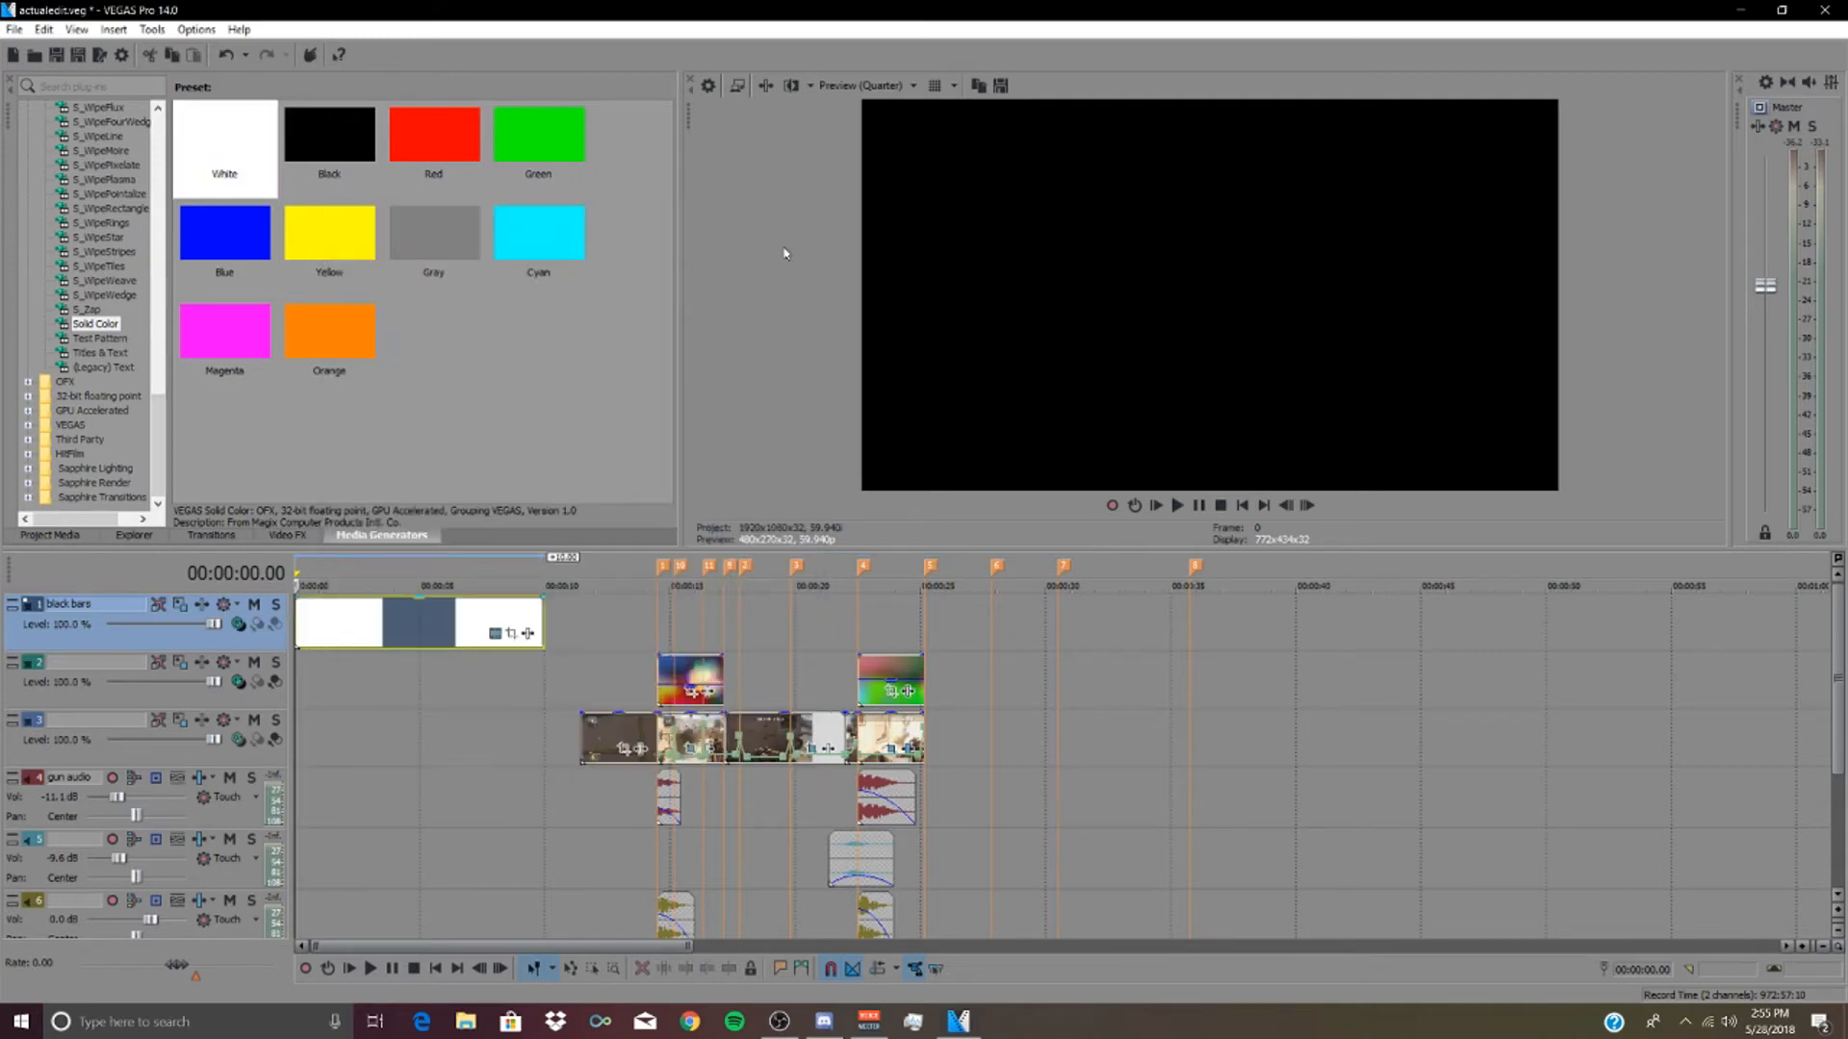
# - Extend the white solid to the last marker near 00:00:35 and set the black bars track's compositing mode to Multiply (Mask)
pyautogui.moveTo(541, 624); pyautogui.dragTo(1189, 633)
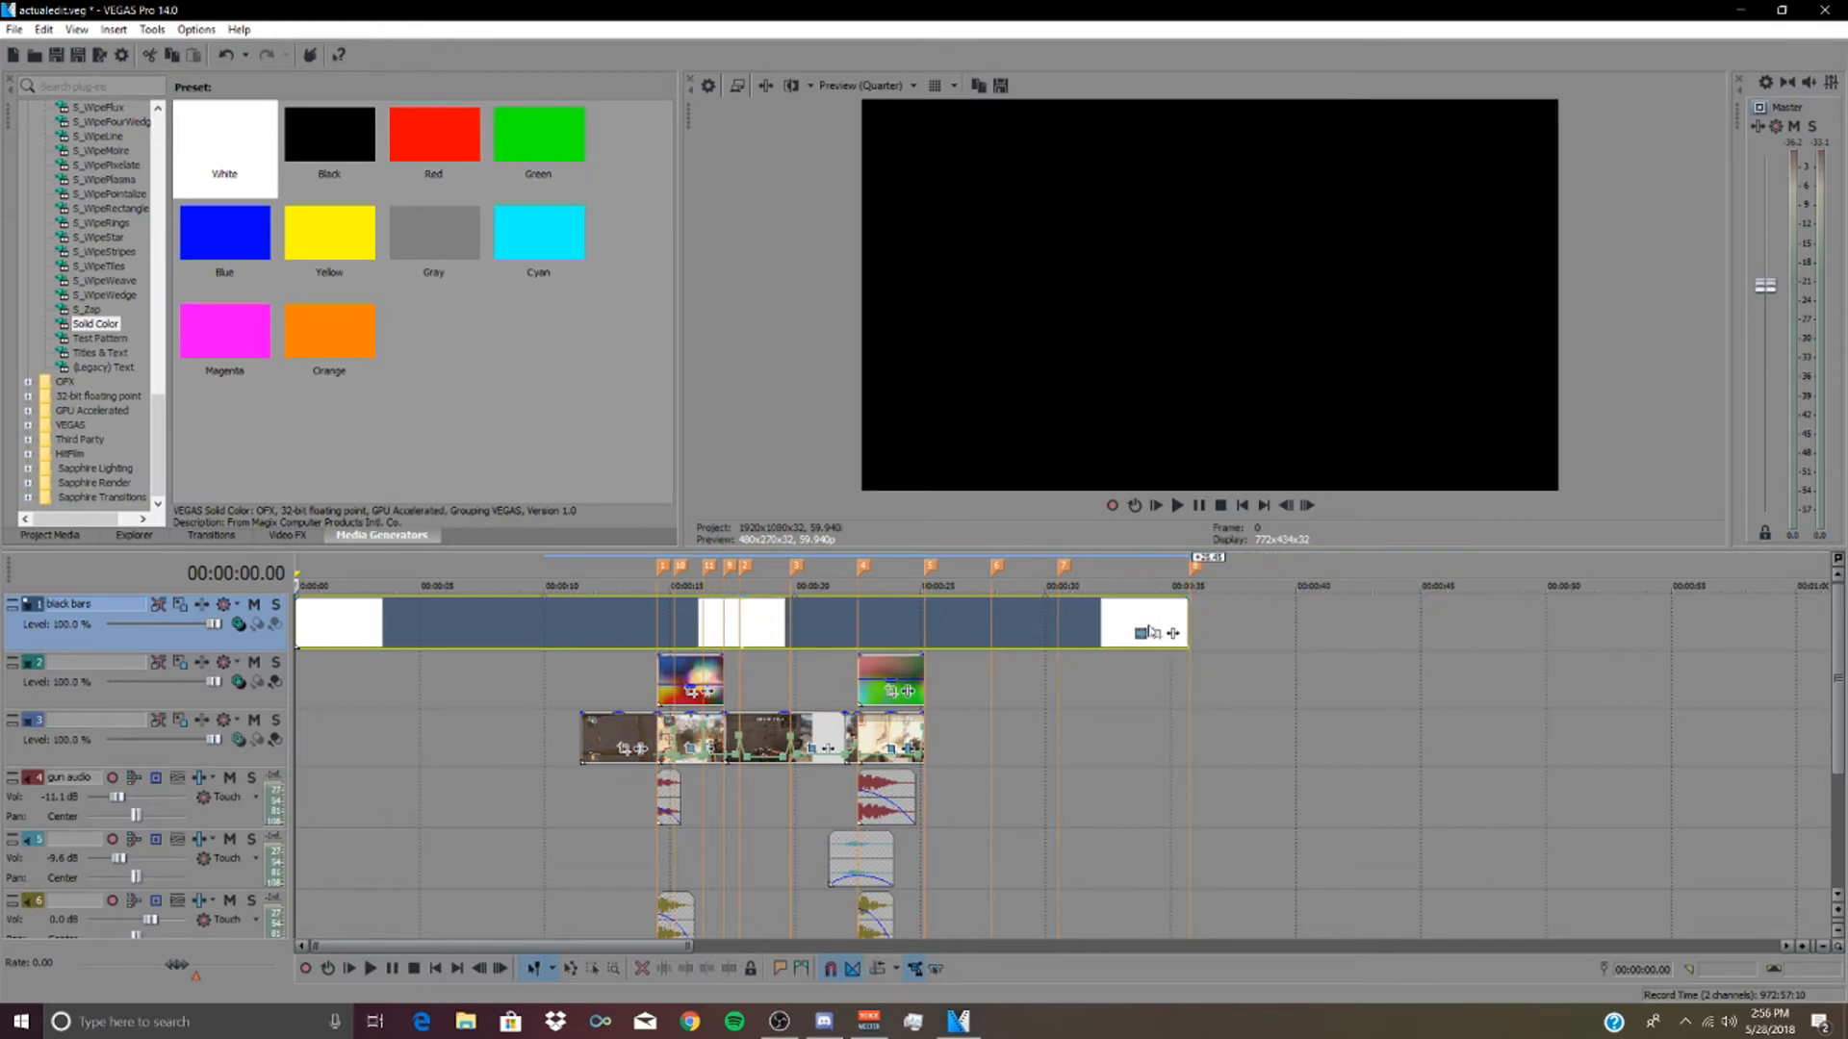
pyautogui.click(239, 625)
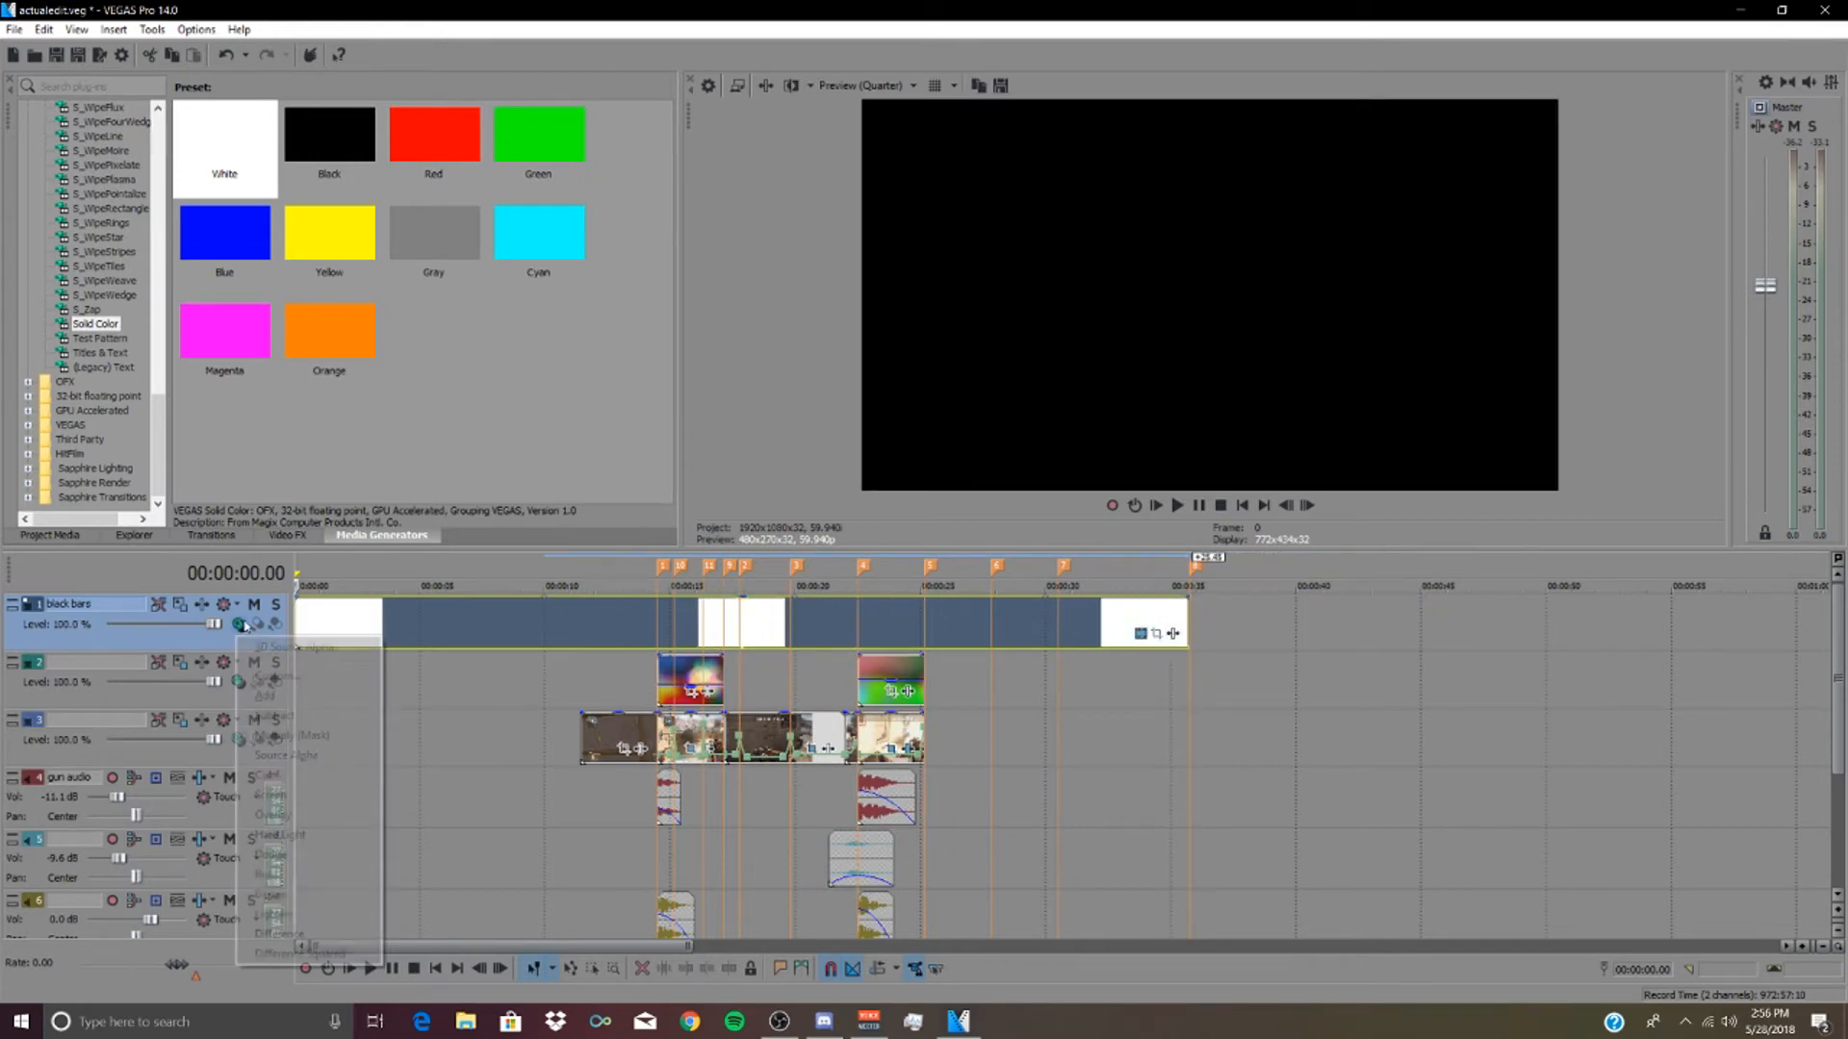
pyautogui.click(290, 735)
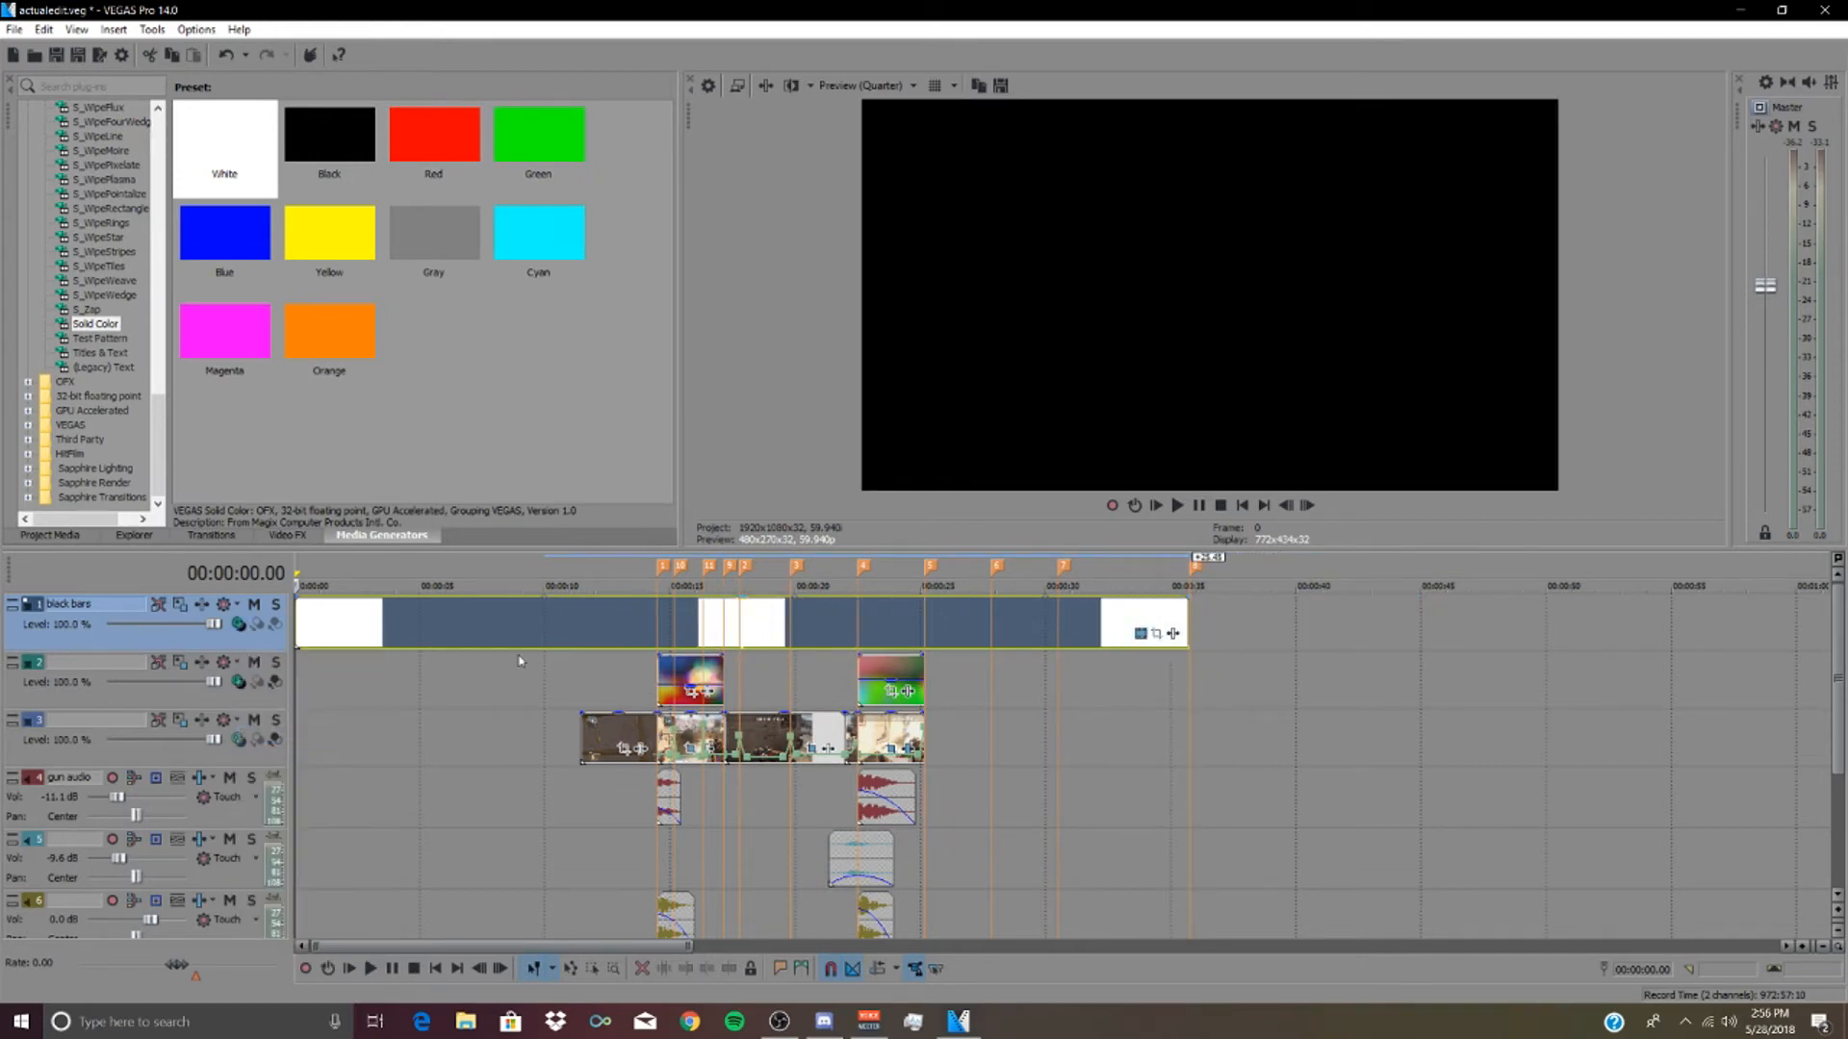
# - Reduce the white solid's Pan/Crop height to about 875 while keeping its width at 1,920, to form letterbox bars
pyautogui.click(1172, 634)
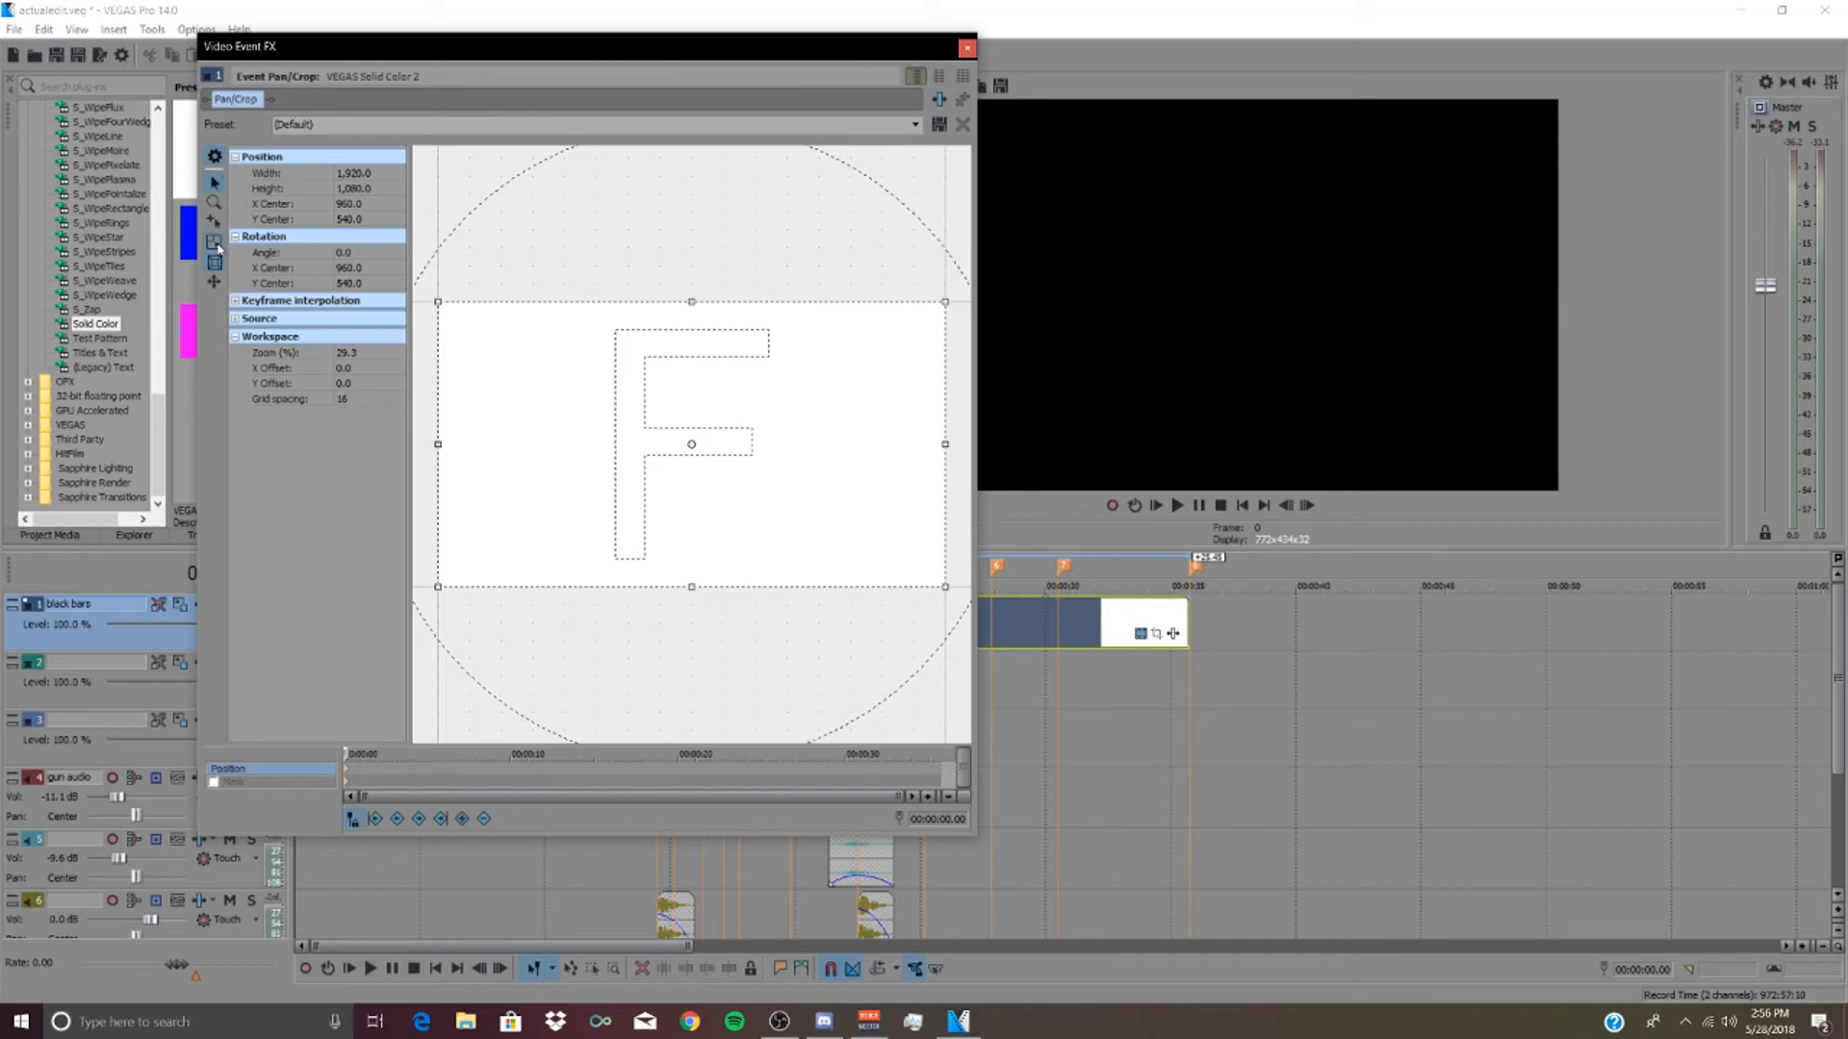
pyautogui.moveTo(691, 304); pyautogui.dragTo(693, 316)
pyautogui.moveTo(763, 58); pyautogui.dragTo(1552, 165)
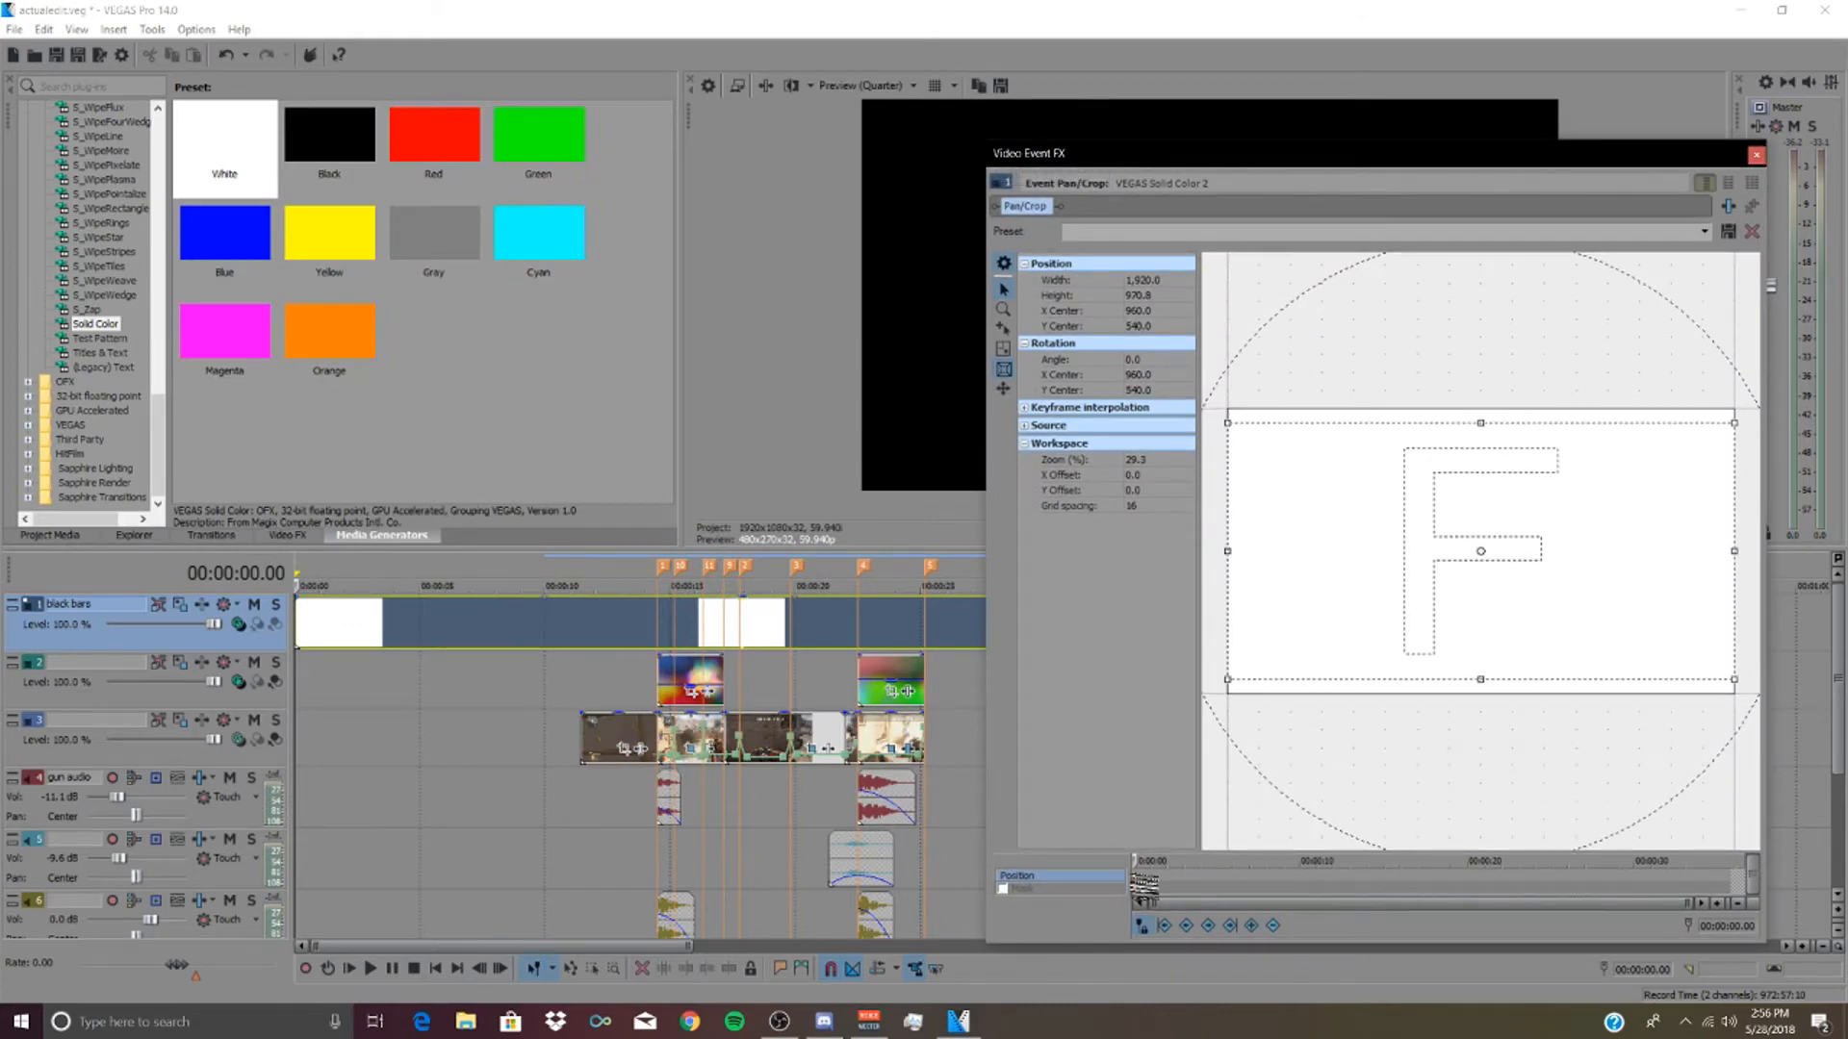
pyautogui.click(706, 637)
pyautogui.moveTo(1391, 169); pyautogui.dragTo(501, 168)
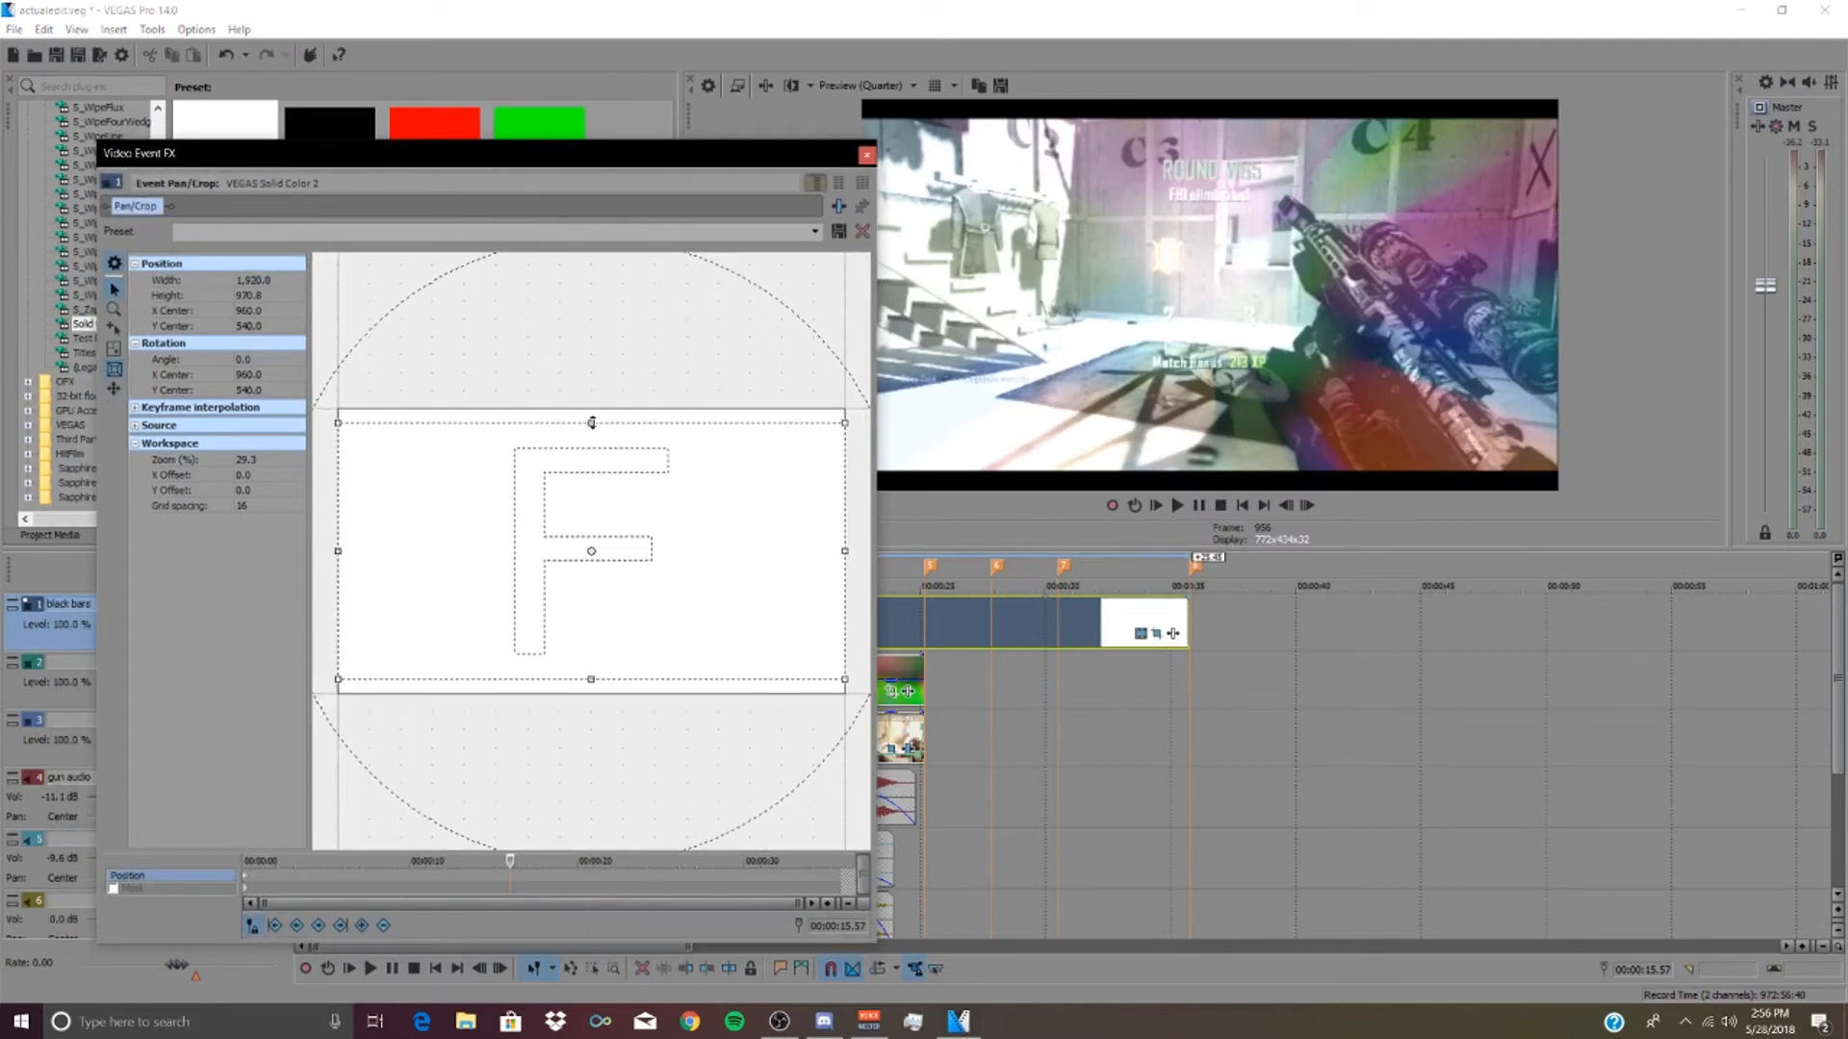
pyautogui.moveTo(591, 422); pyautogui.dragTo(612, 434)
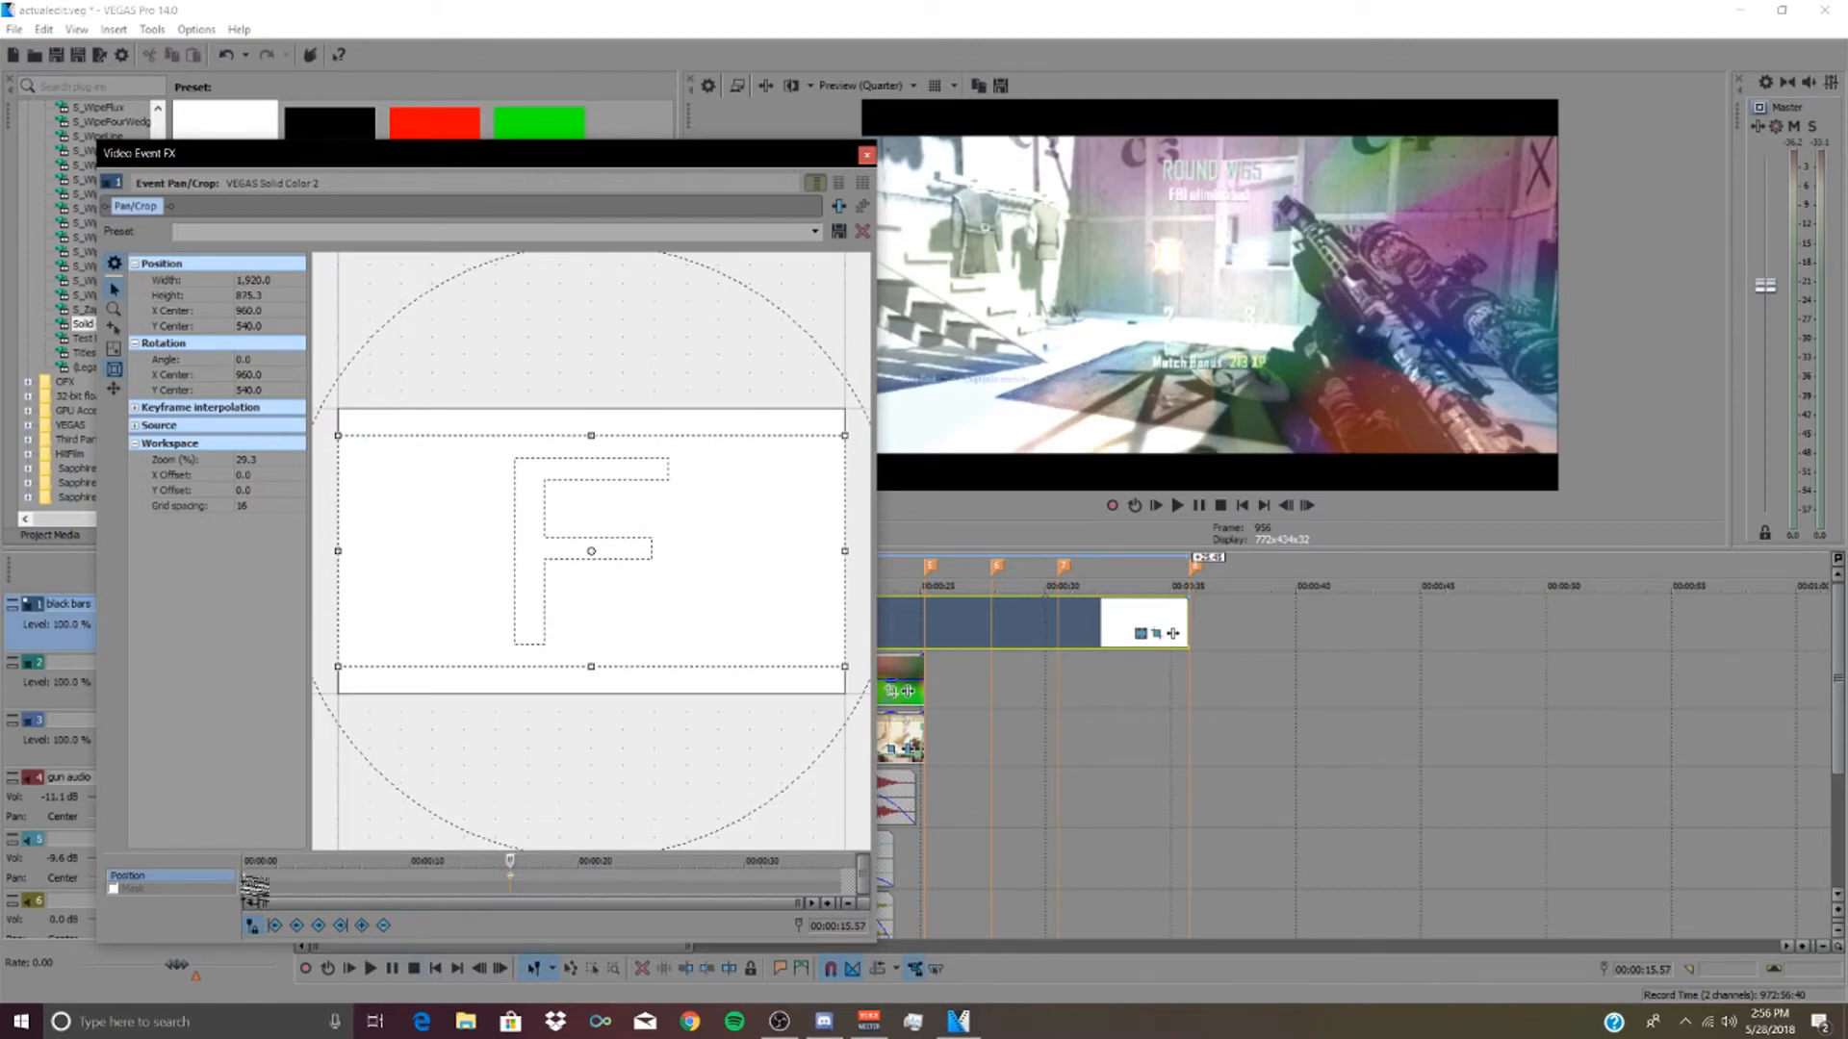
# - Delete the extra position keyframe so one crop applies to the whole solid, and close the Pan/Crop settings
pyautogui.click(246, 875)
pyautogui.press('Delete')
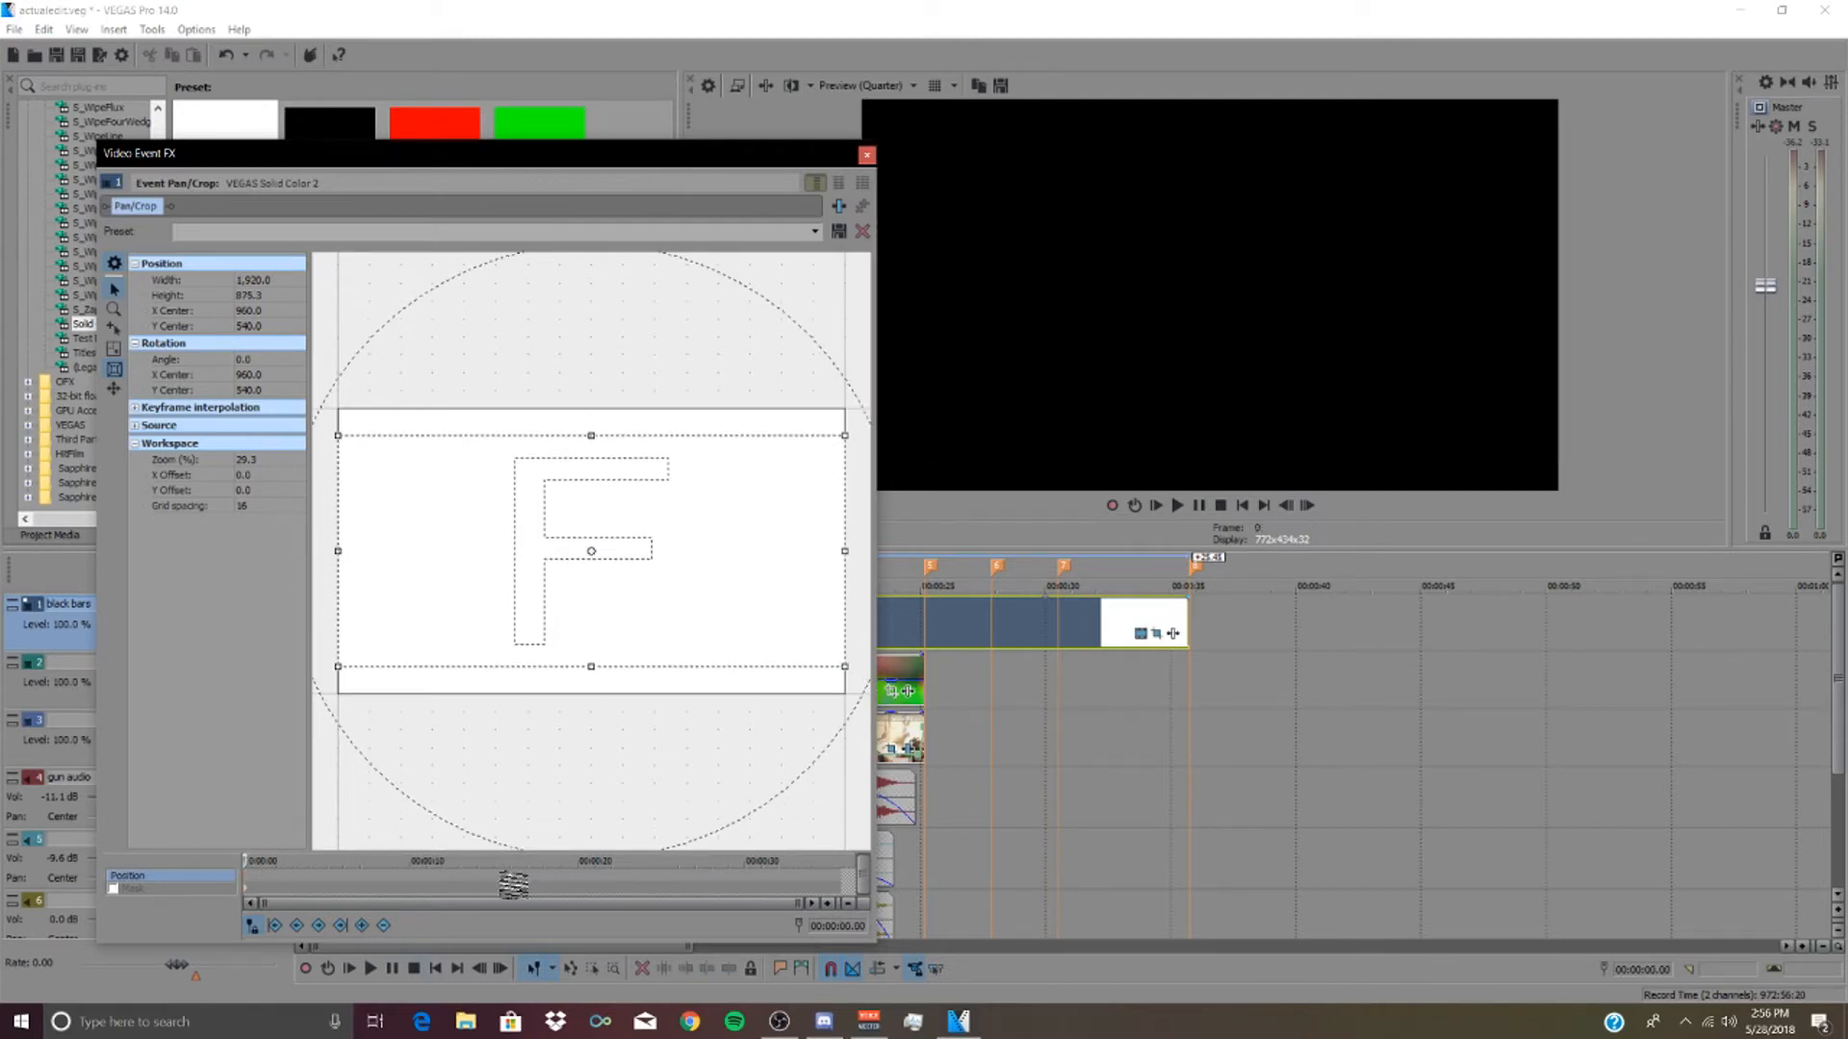
pyautogui.click(866, 155)
# - Play the montage from its first clip and check the letterbox bars at 00:00:21.19
pyautogui.click(583, 677)
pyautogui.press('space')
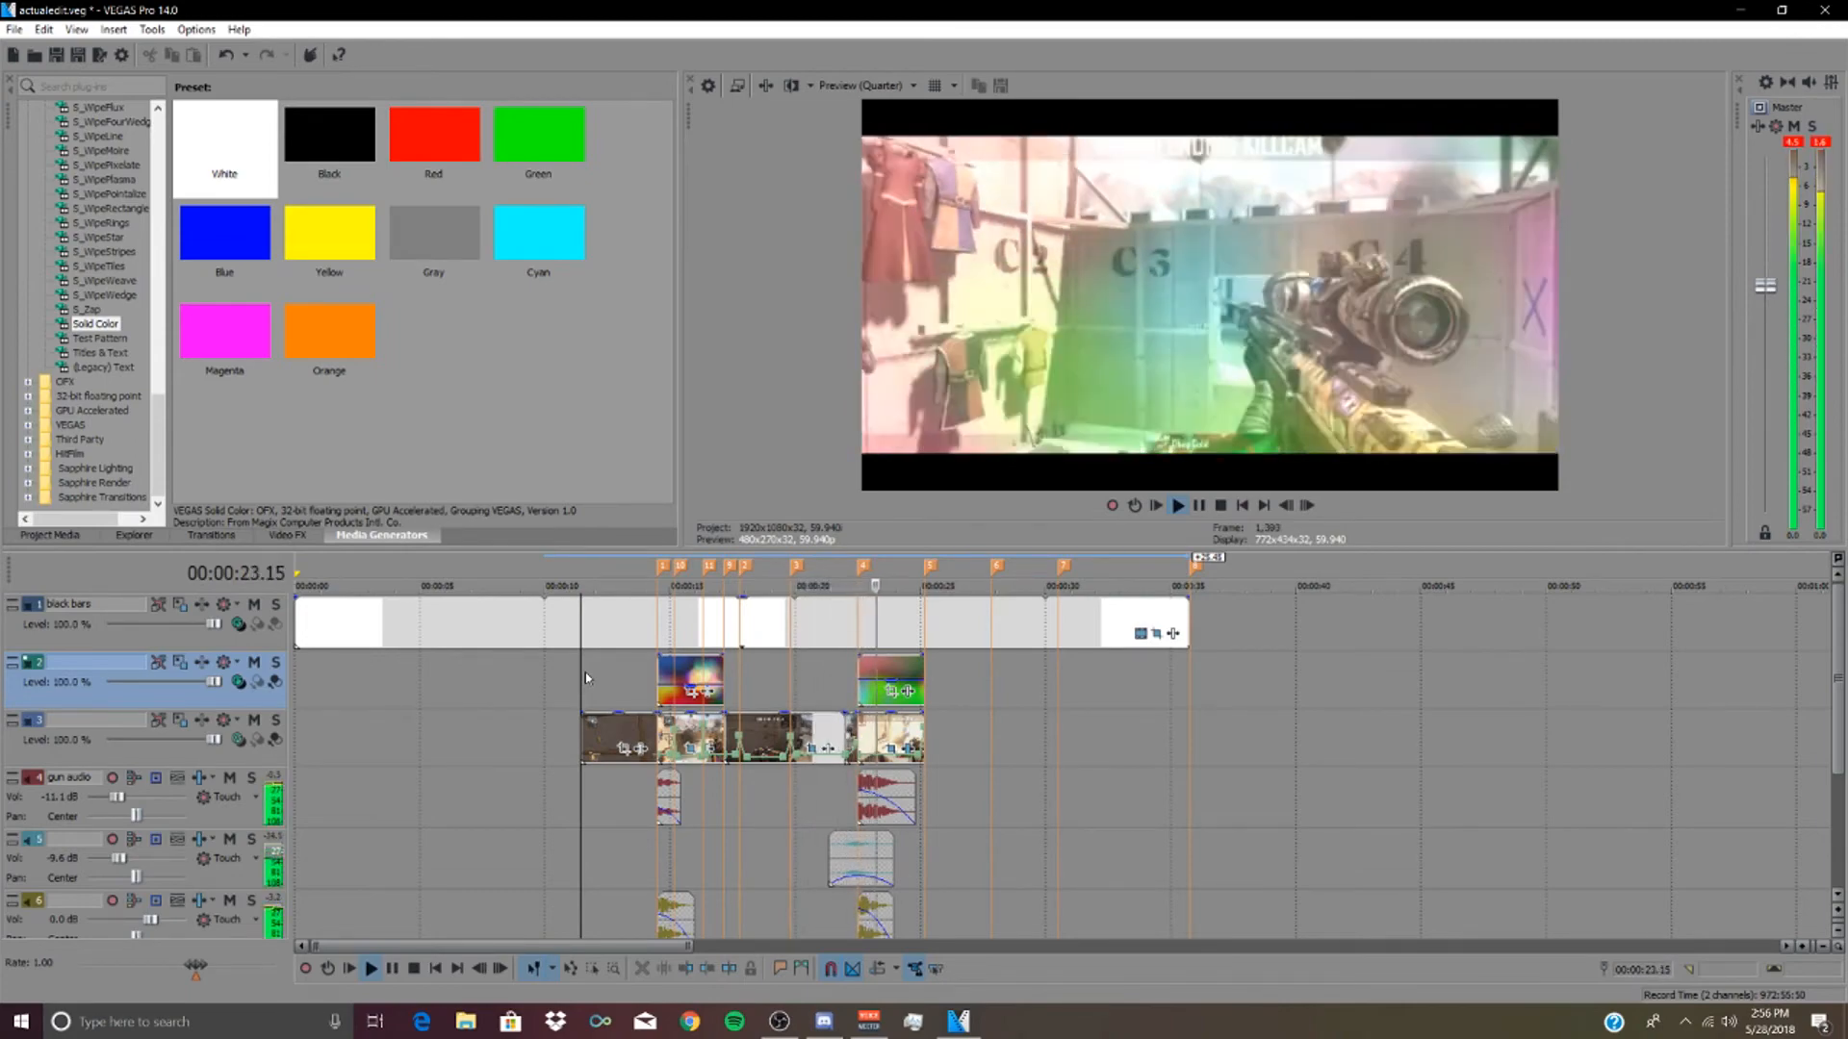
pyautogui.click(591, 689)
pyautogui.press('space')
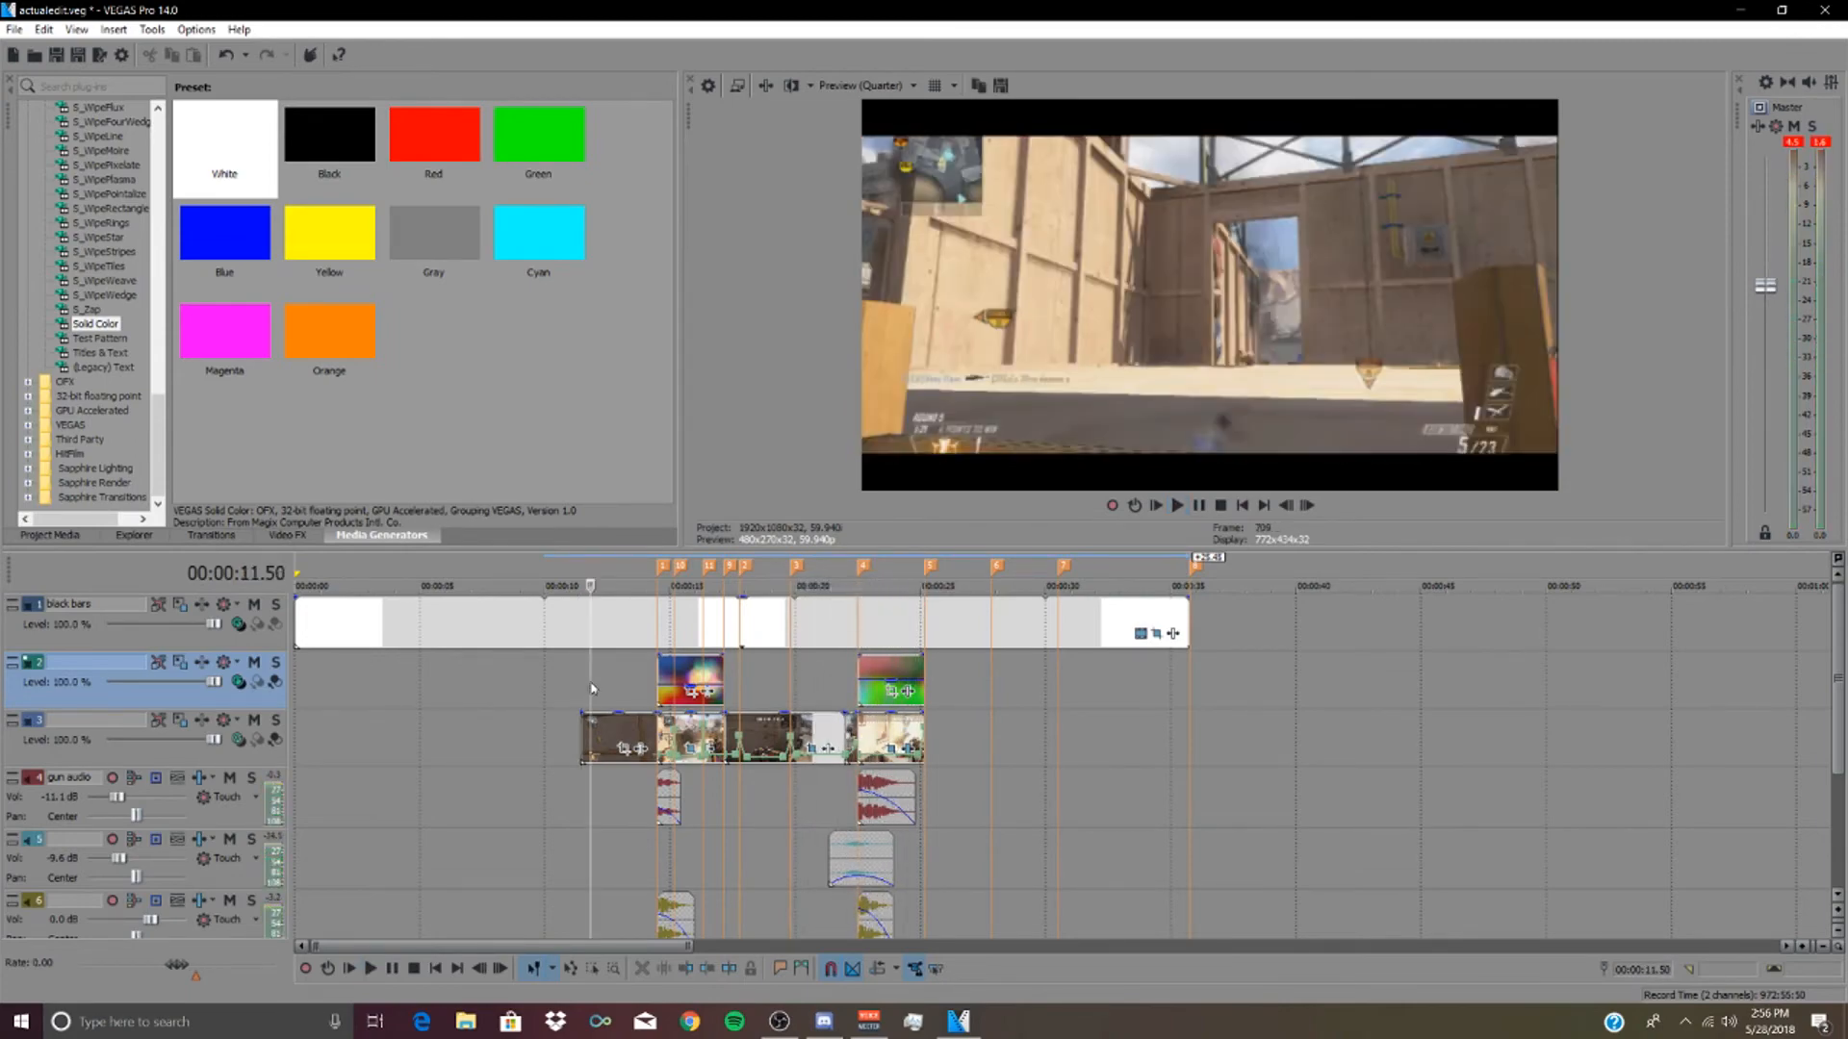
pyautogui.click(557, 689)
pyautogui.click(830, 662)
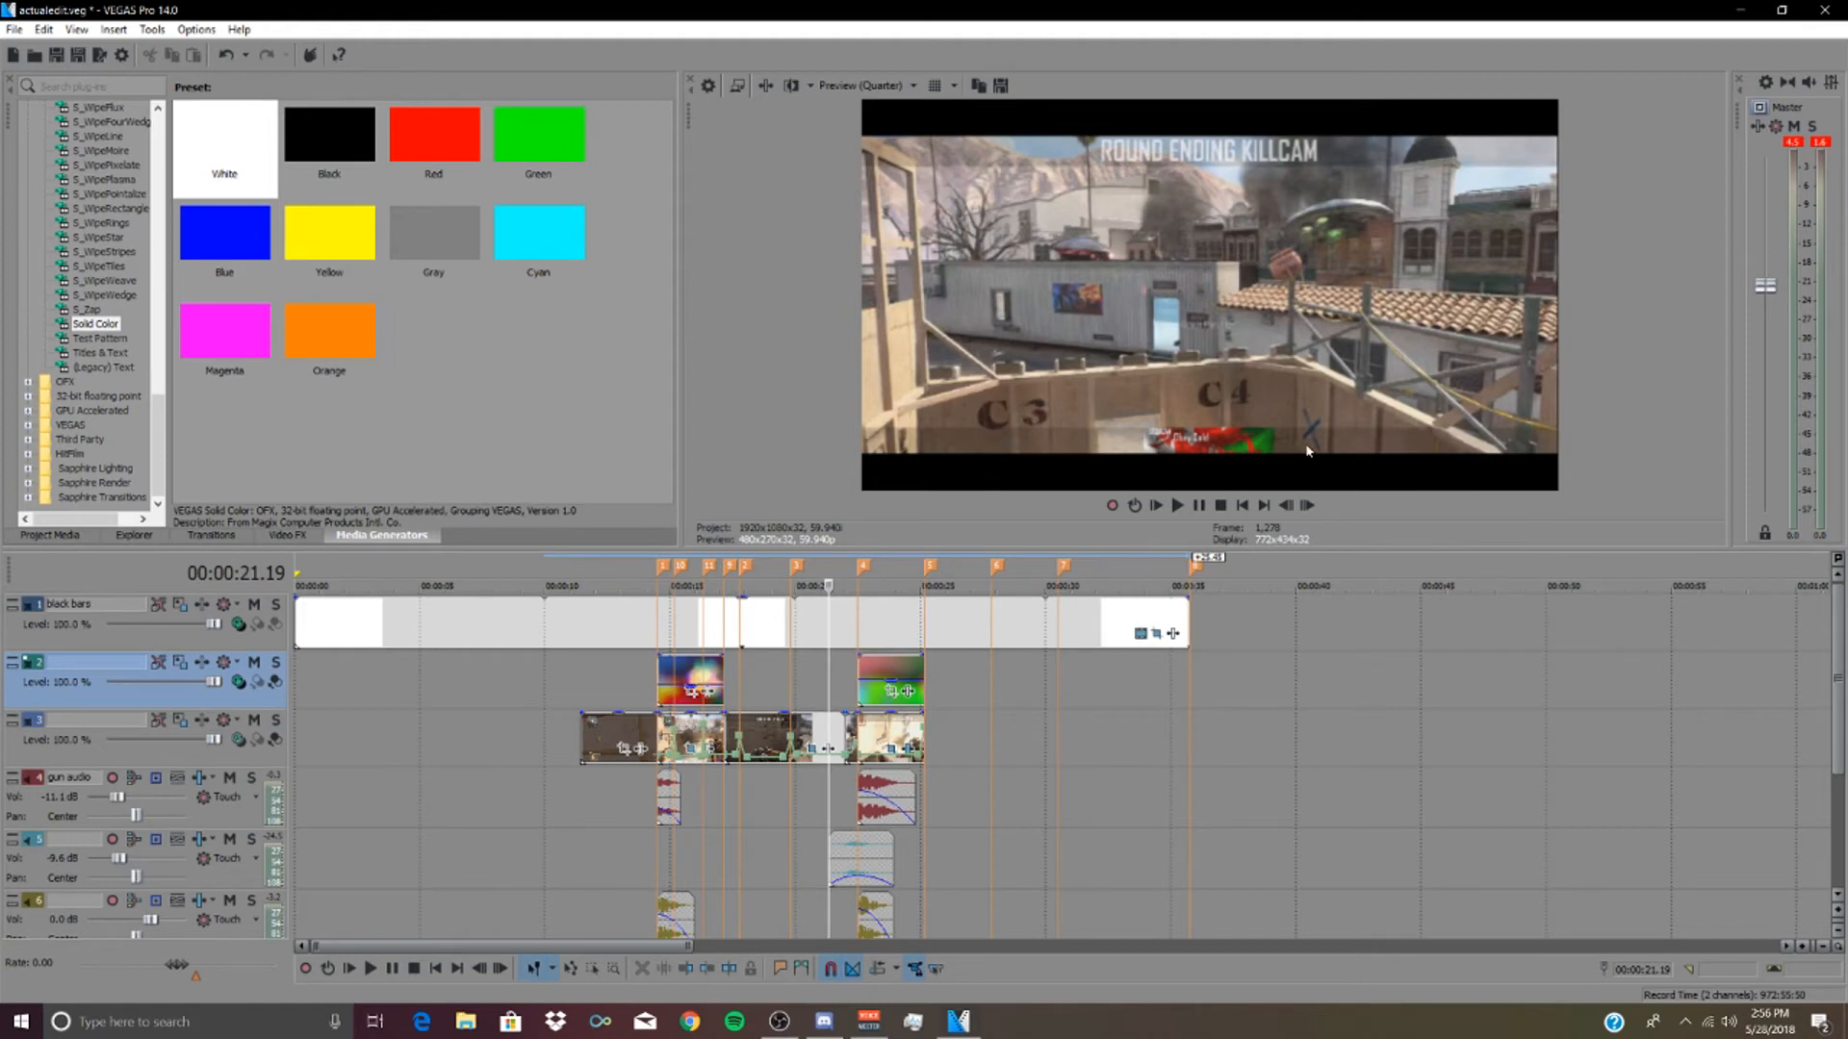
# - Return to the montage's opening at 00:00:11.26 and play its first moments
pyautogui.click(588, 627)
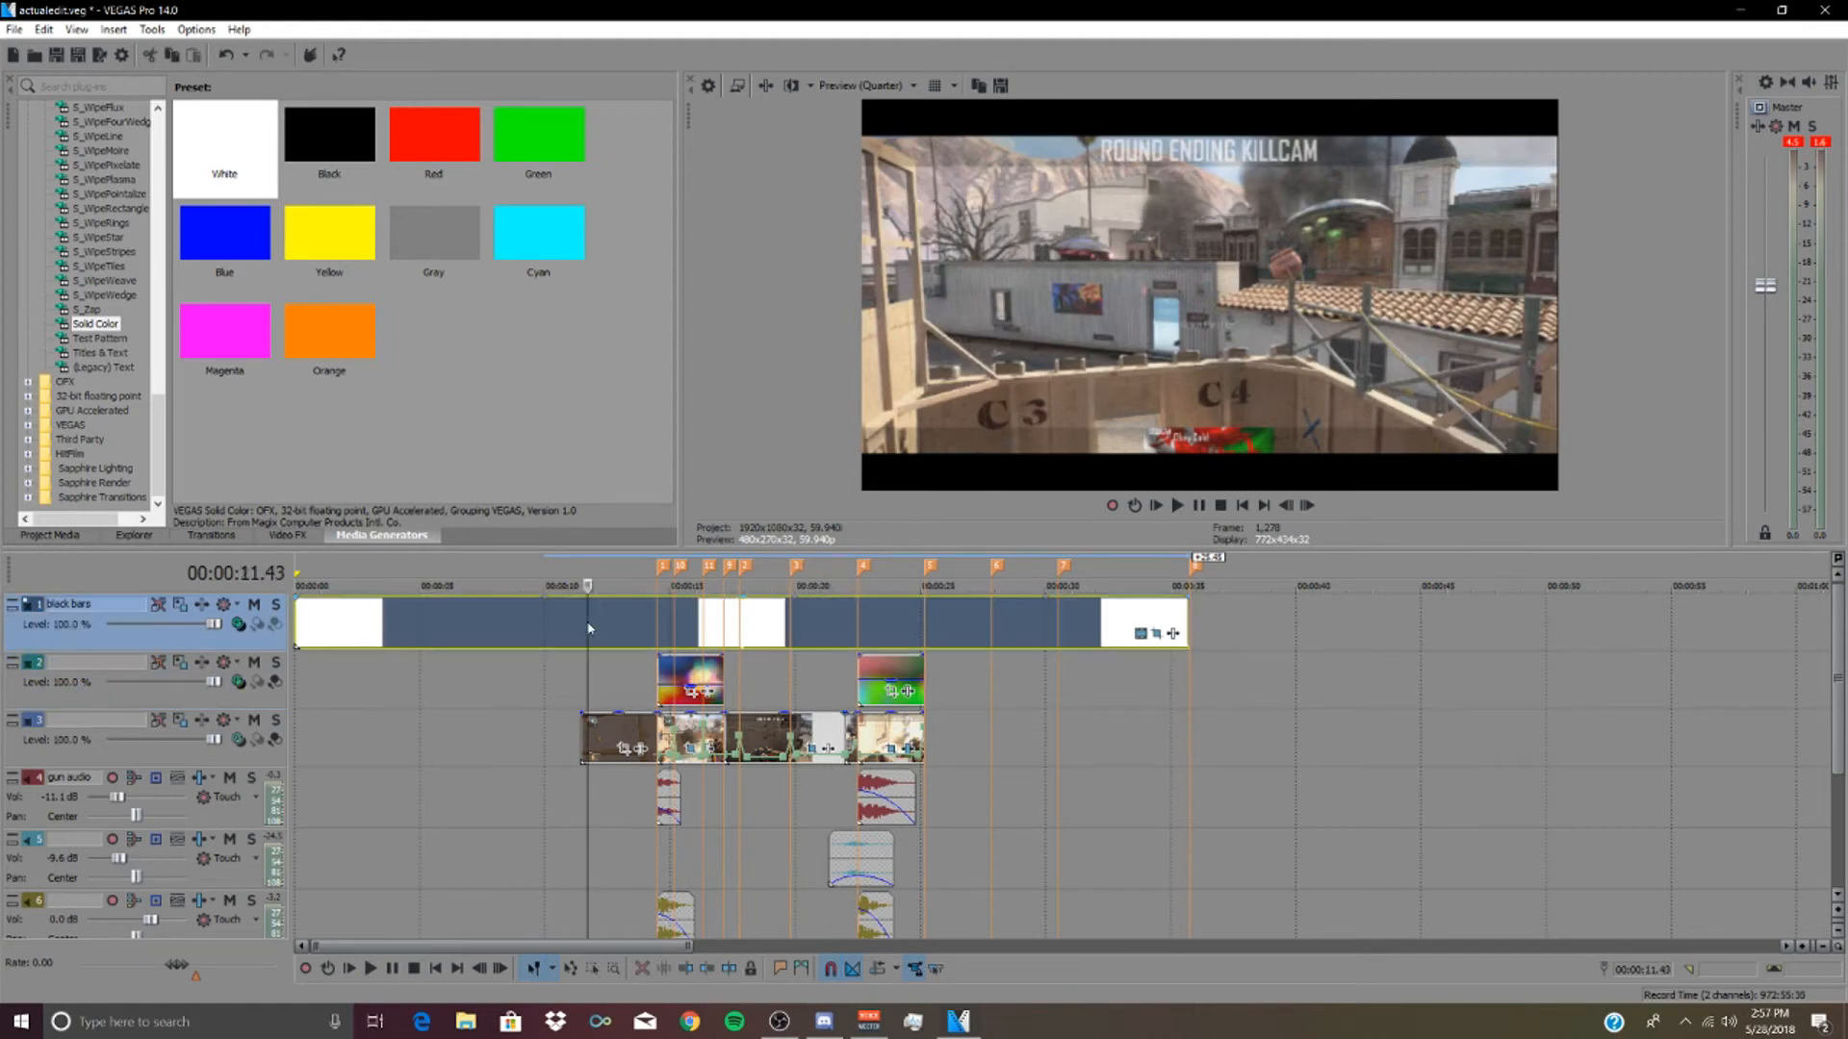
pyautogui.click(530, 631)
pyautogui.click(598, 627)
pyautogui.click(581, 625)
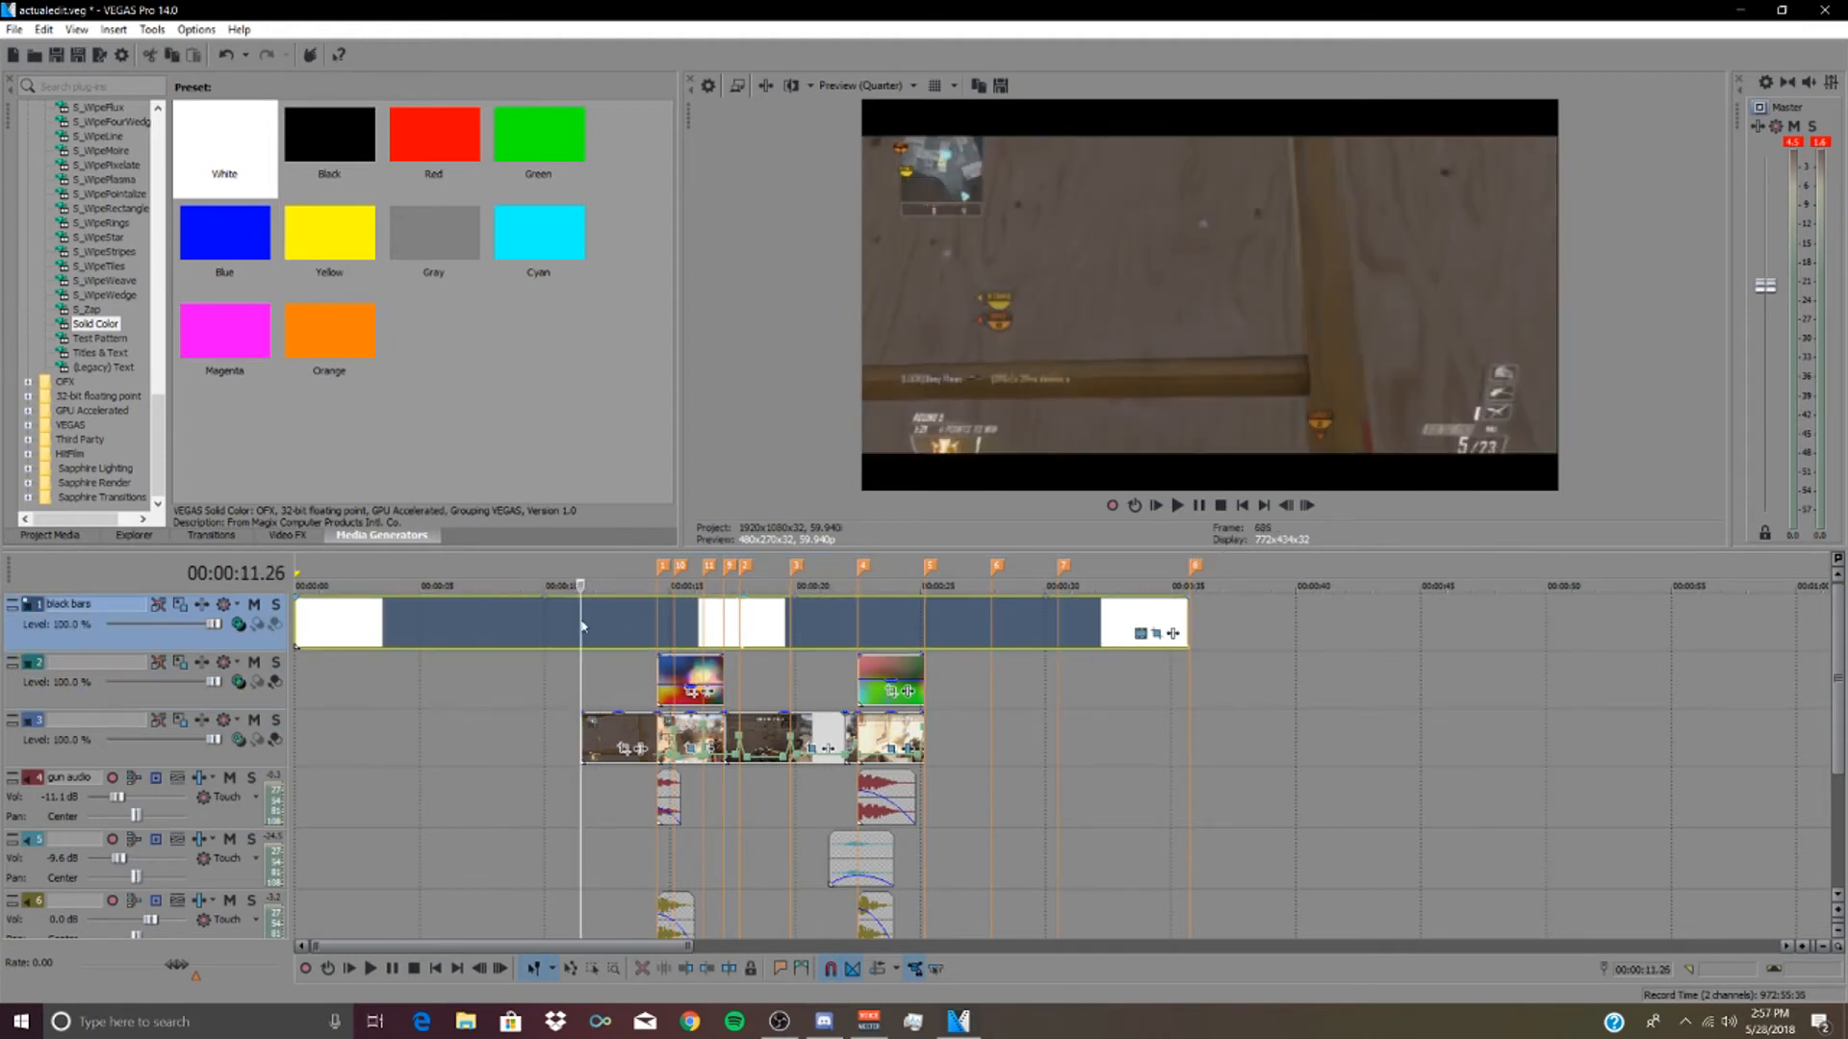
pyautogui.press('space')
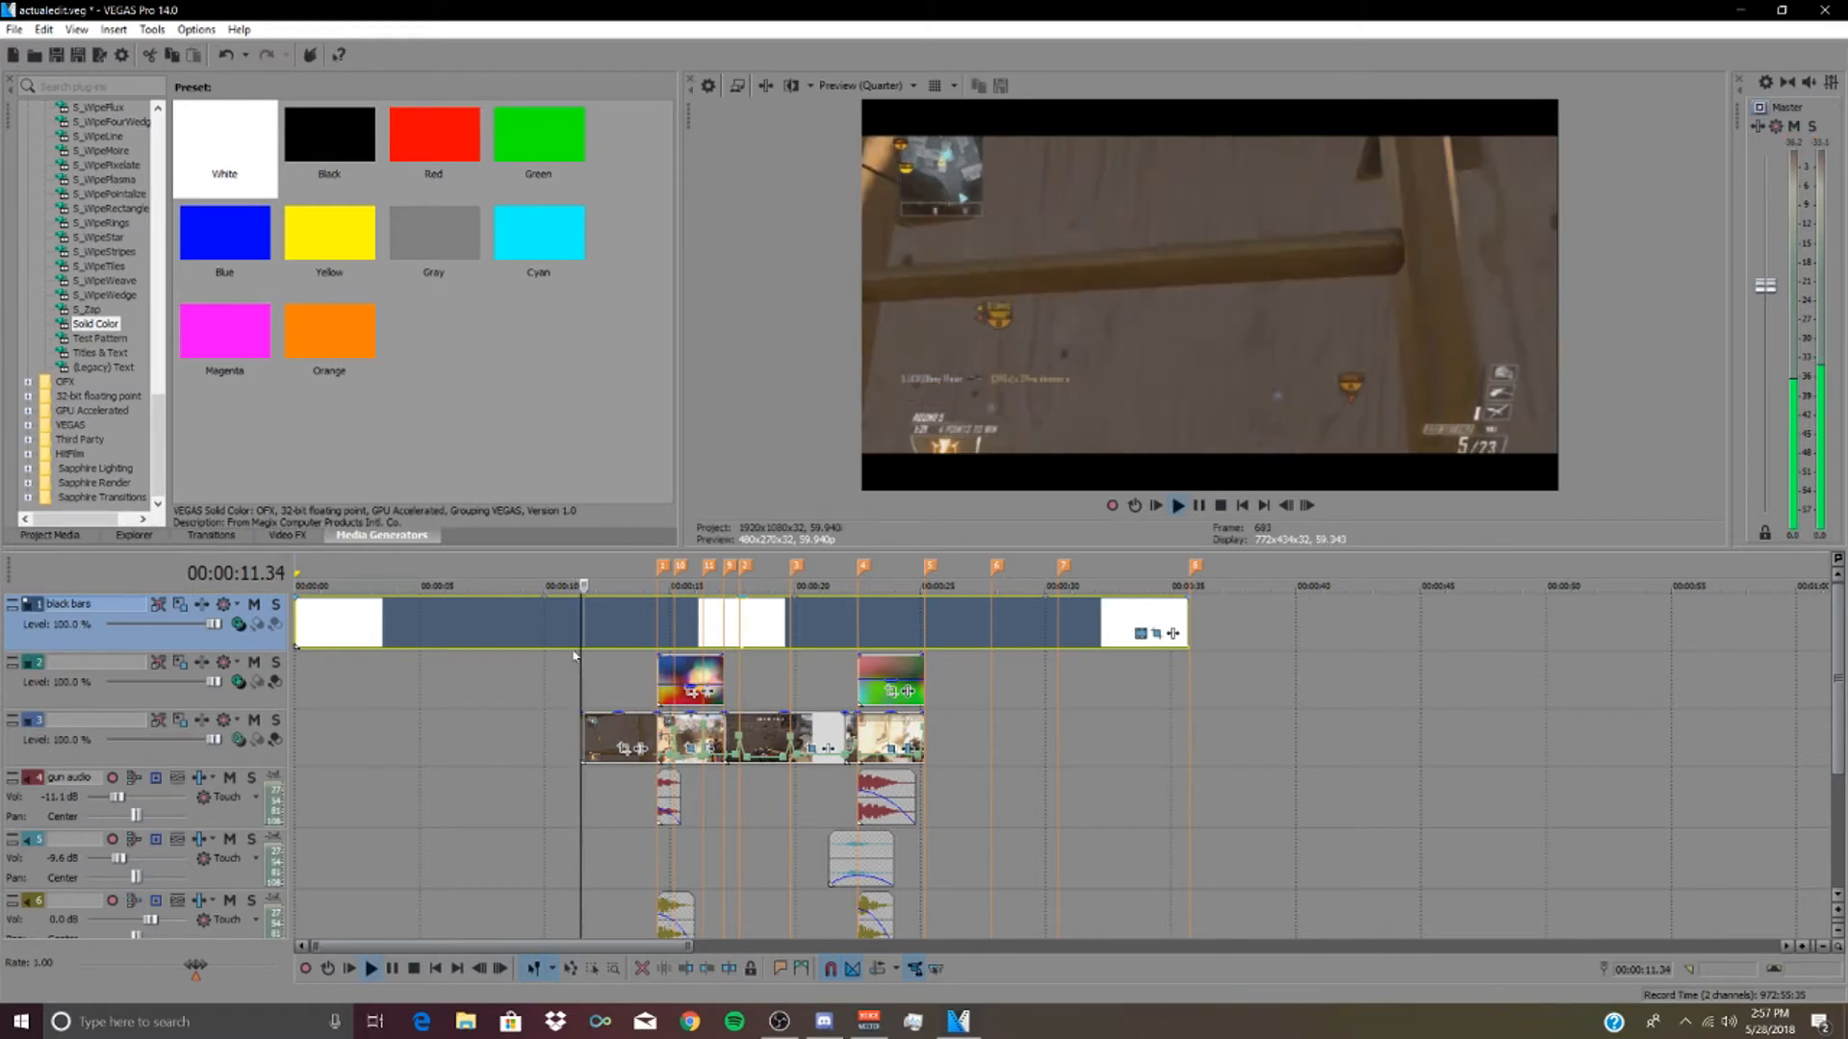
pyautogui.press('space')
pyautogui.press('space')
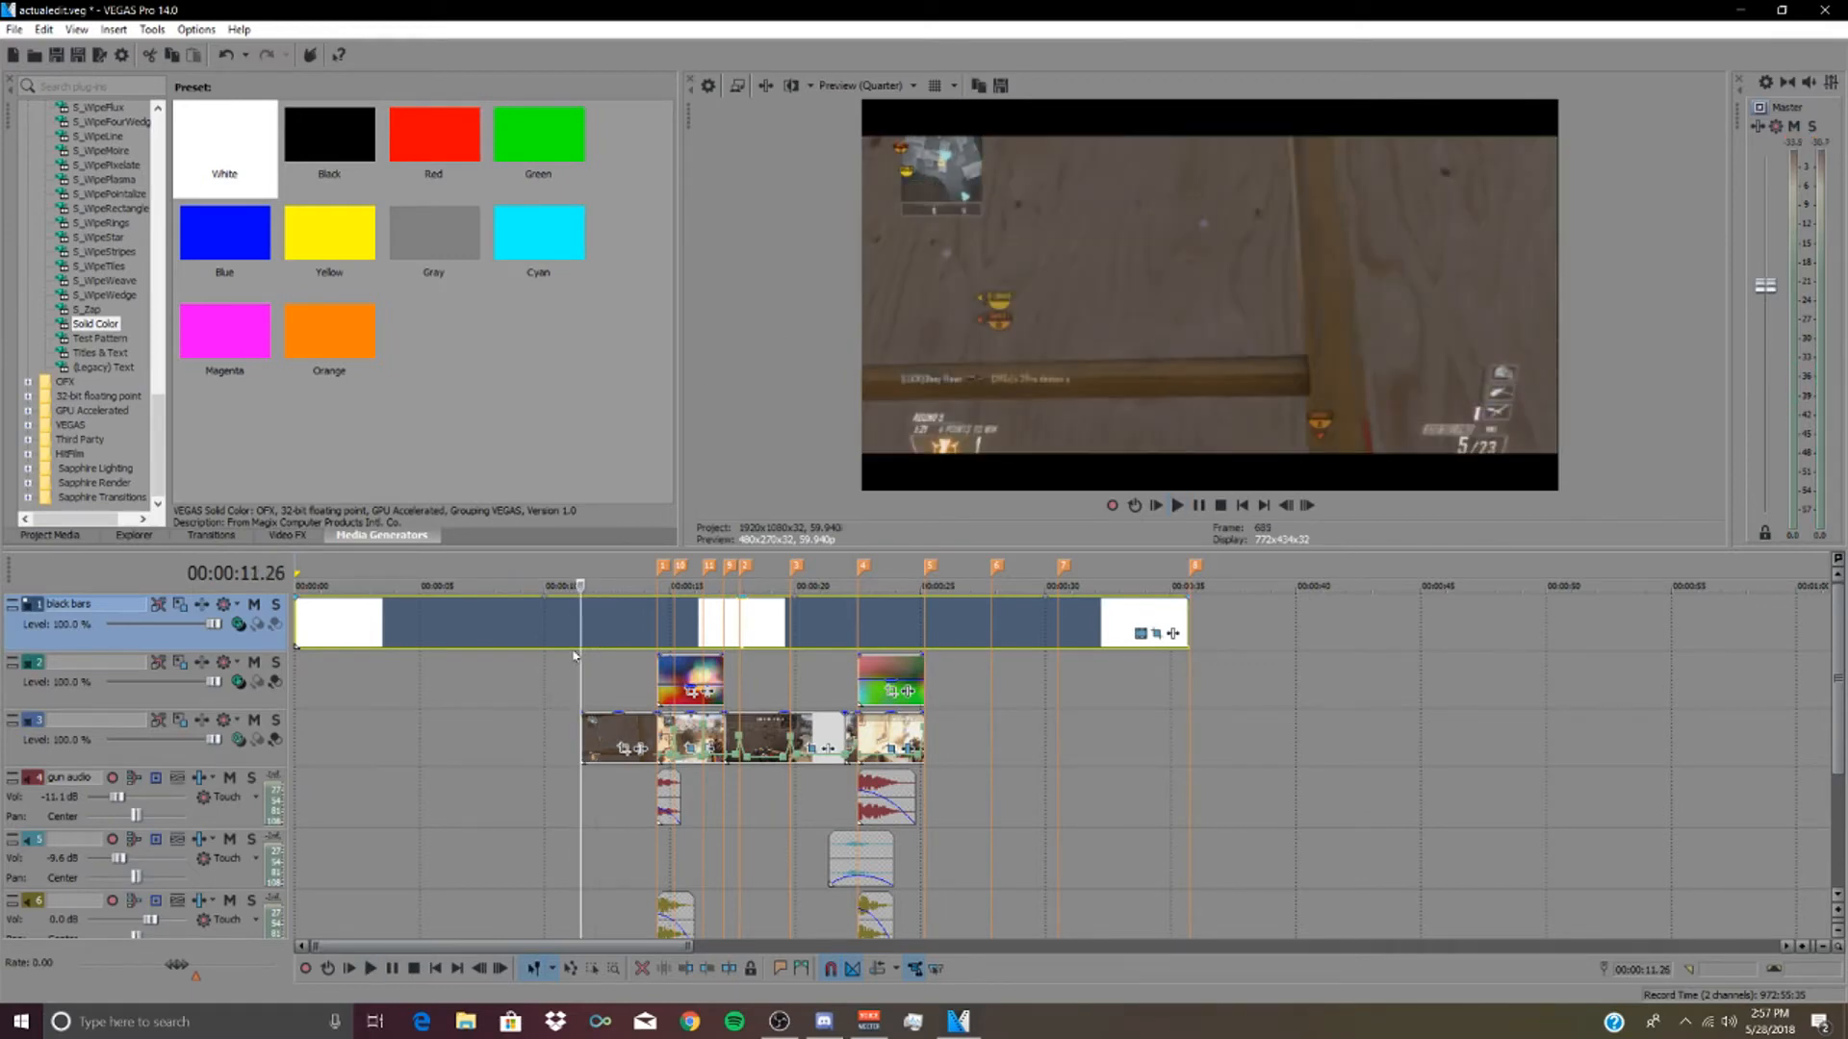
# - Check the compositing mode options of the black bars track without changing the current mode
pyautogui.press('space')
pyautogui.press('space')
pyautogui.click(238, 625)
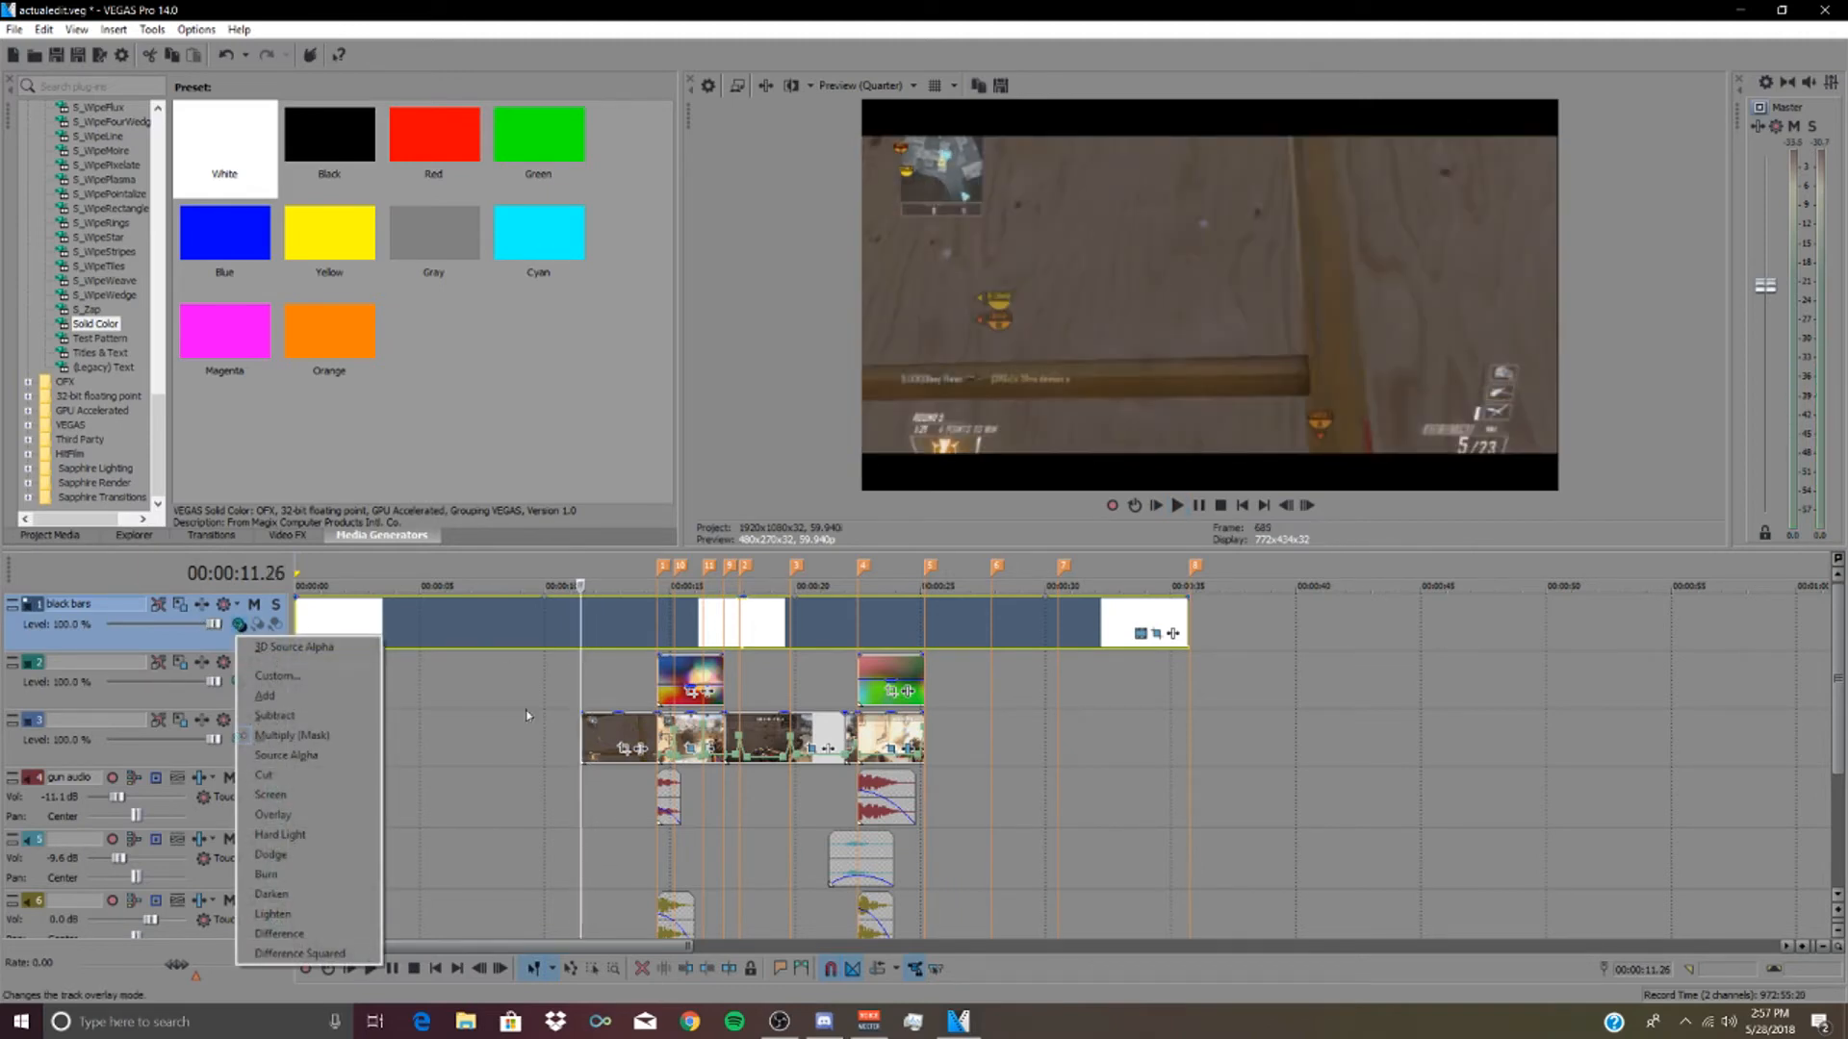
pyautogui.click(558, 681)
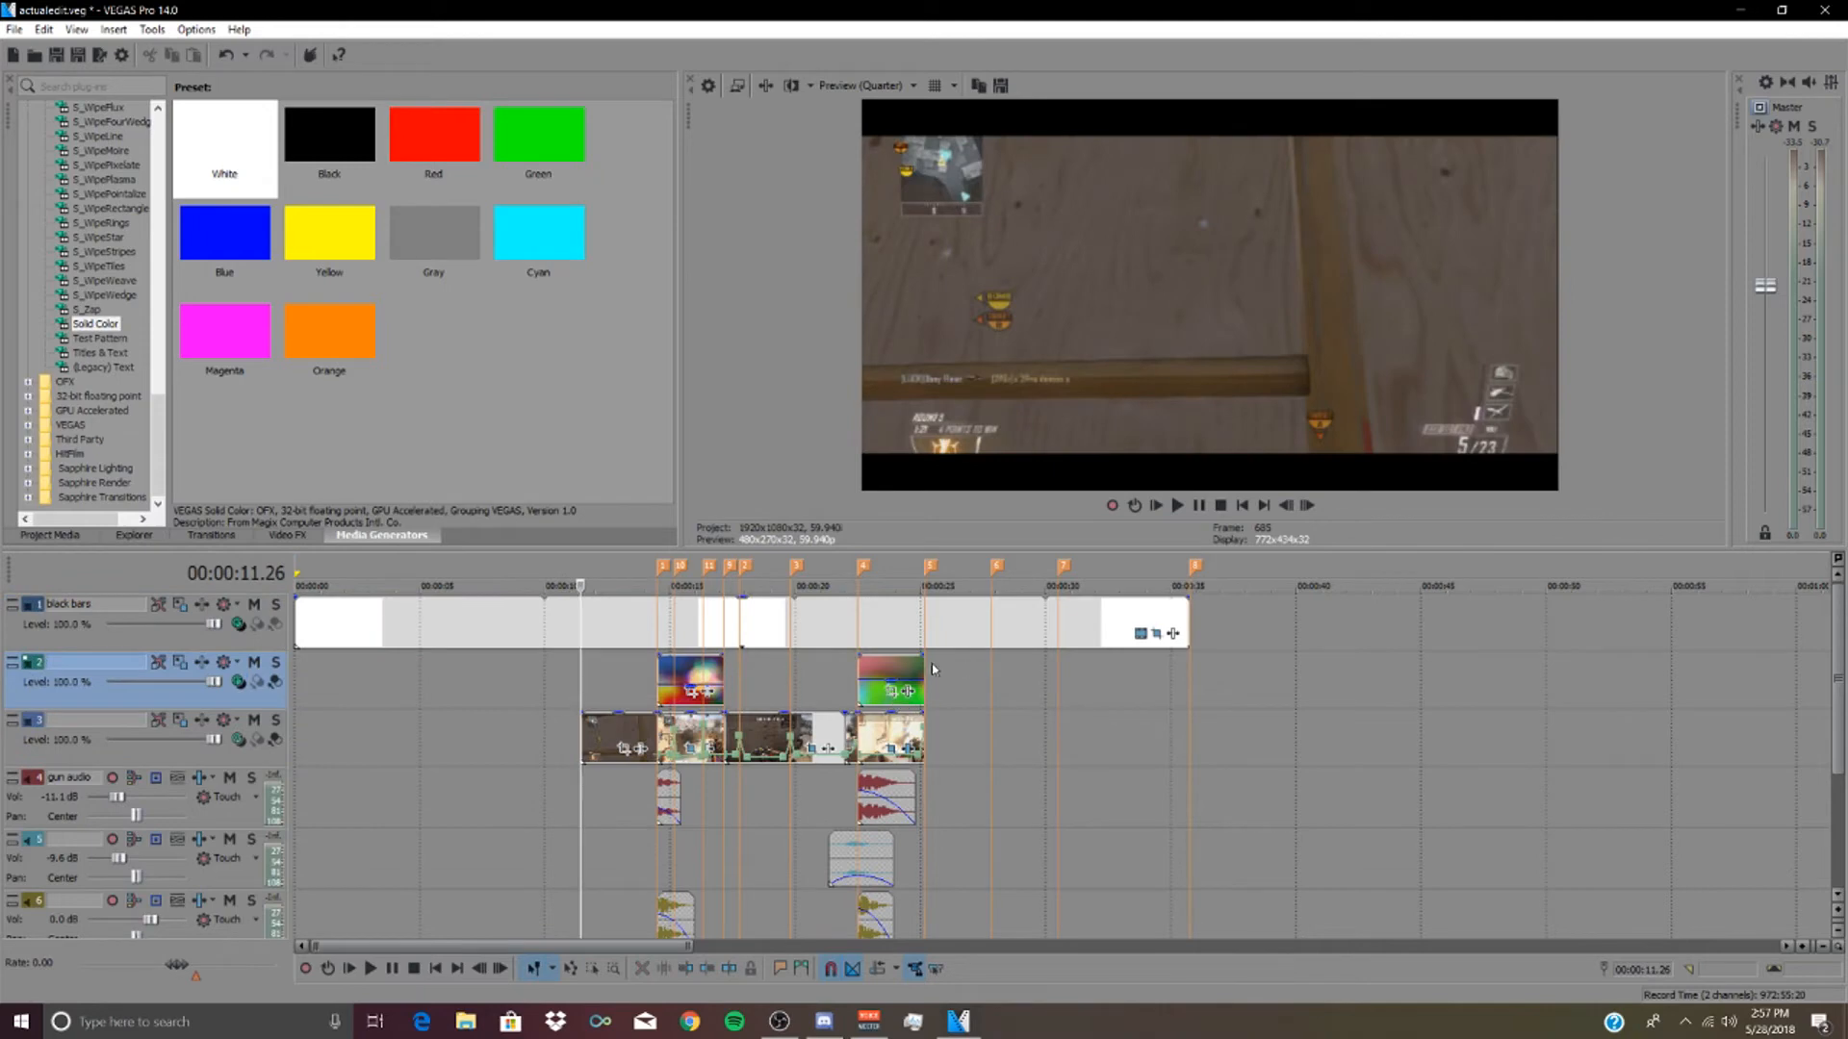
# - Try shortening the letterbox solid to just before the montage's end, and extend it back to its full length
pyautogui.click(933, 670)
pyautogui.moveTo(1190, 621); pyautogui.dragTo(881, 623)
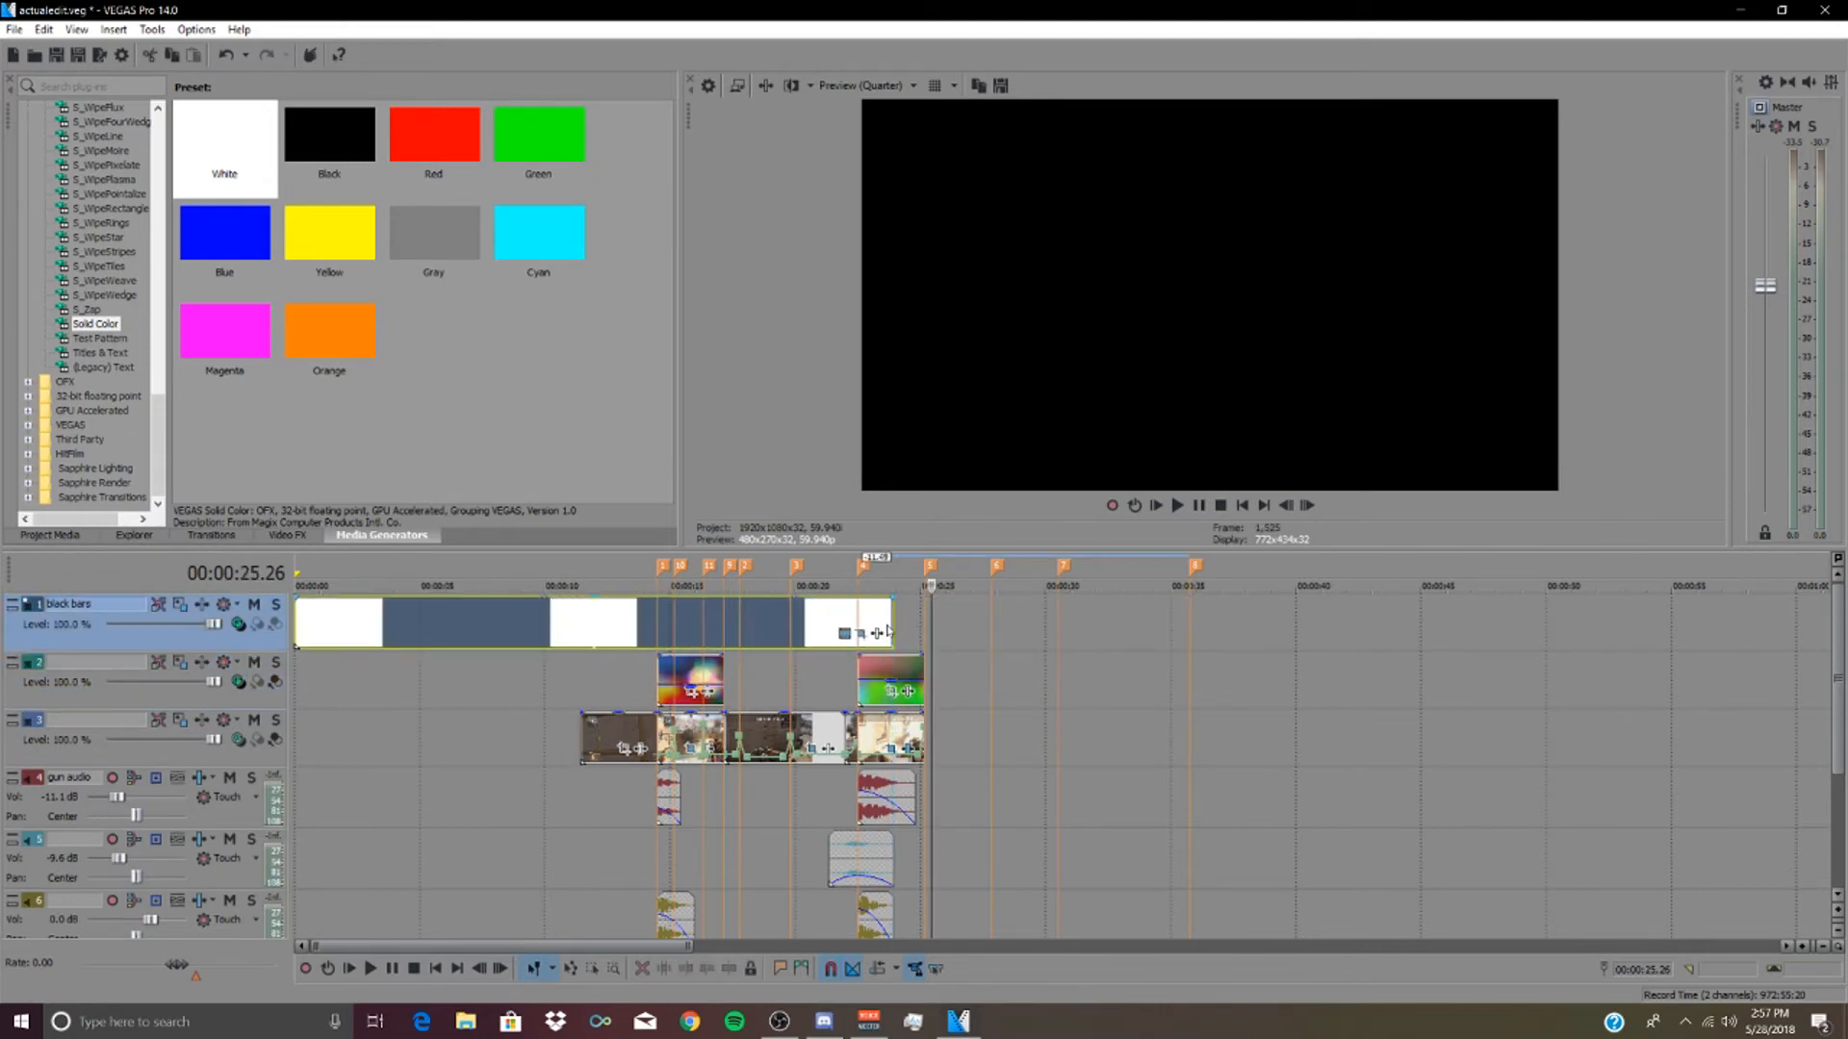
pyautogui.press('space')
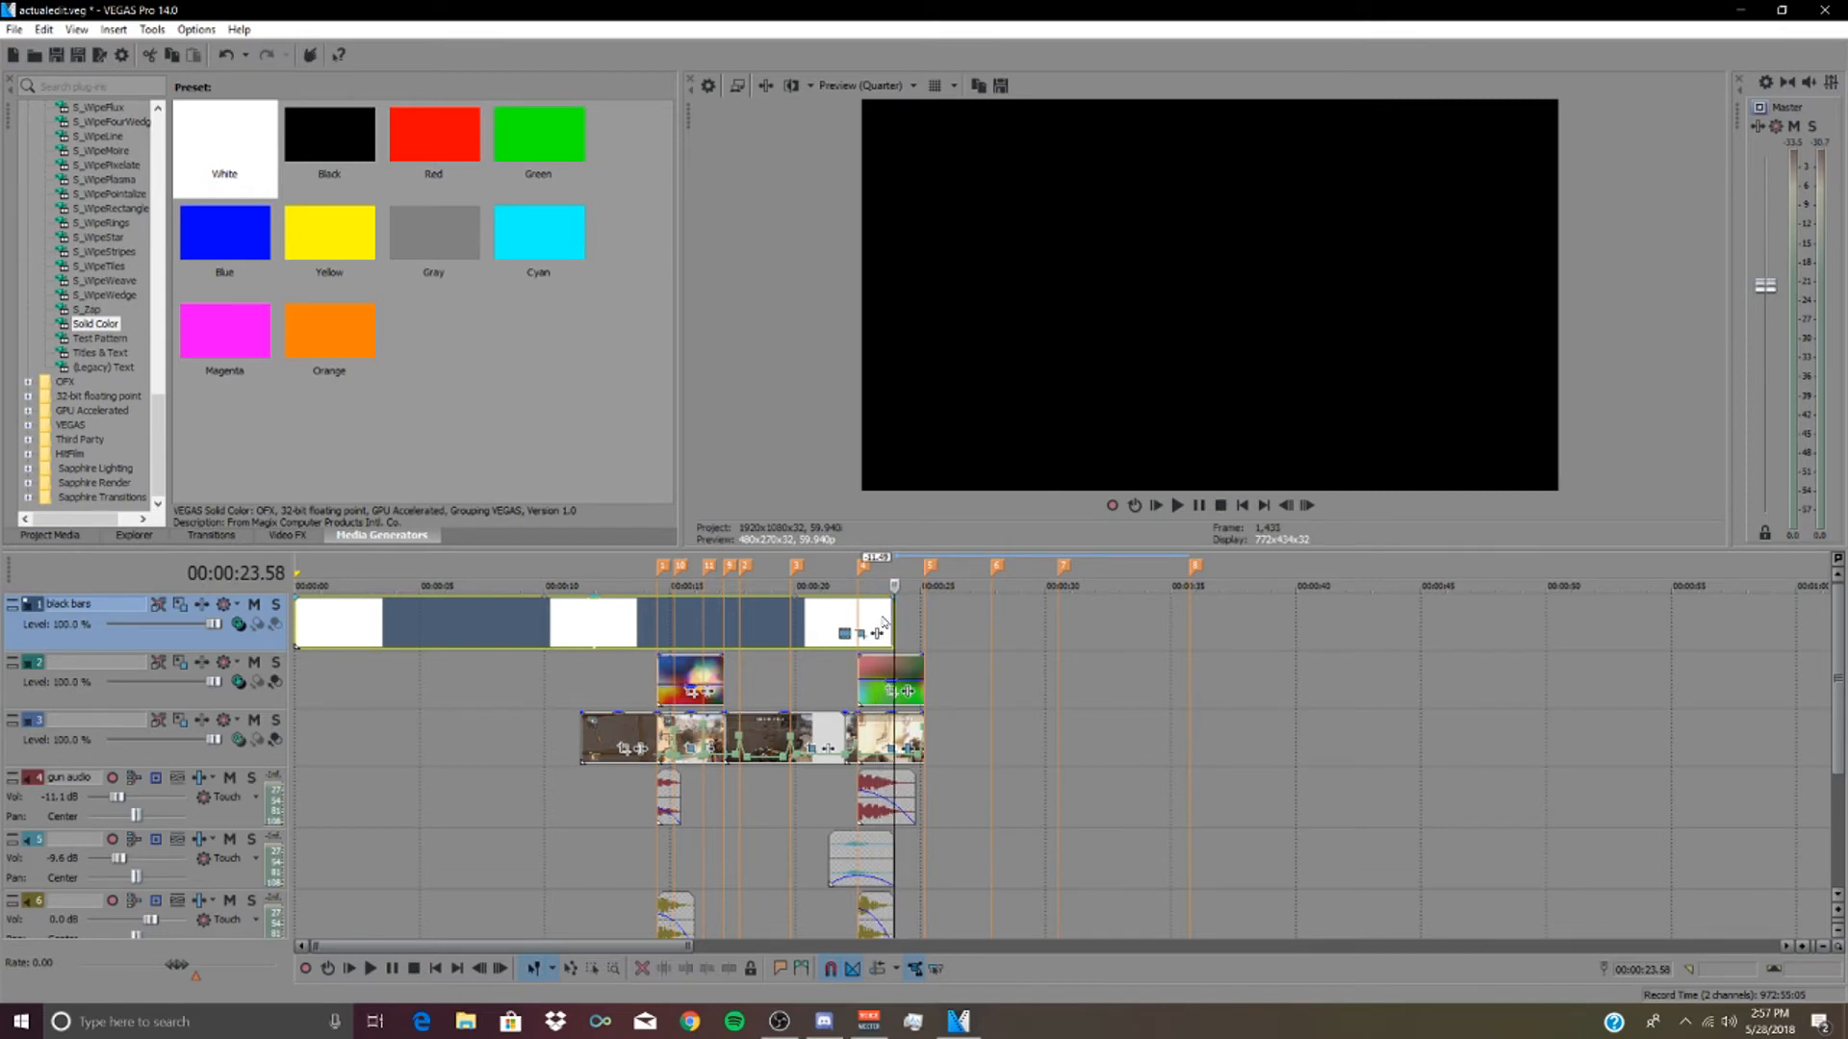
pyautogui.moveTo(884, 623); pyautogui.dragTo(765, 623)
pyautogui.moveTo(893, 625); pyautogui.dragTo(1191, 626)
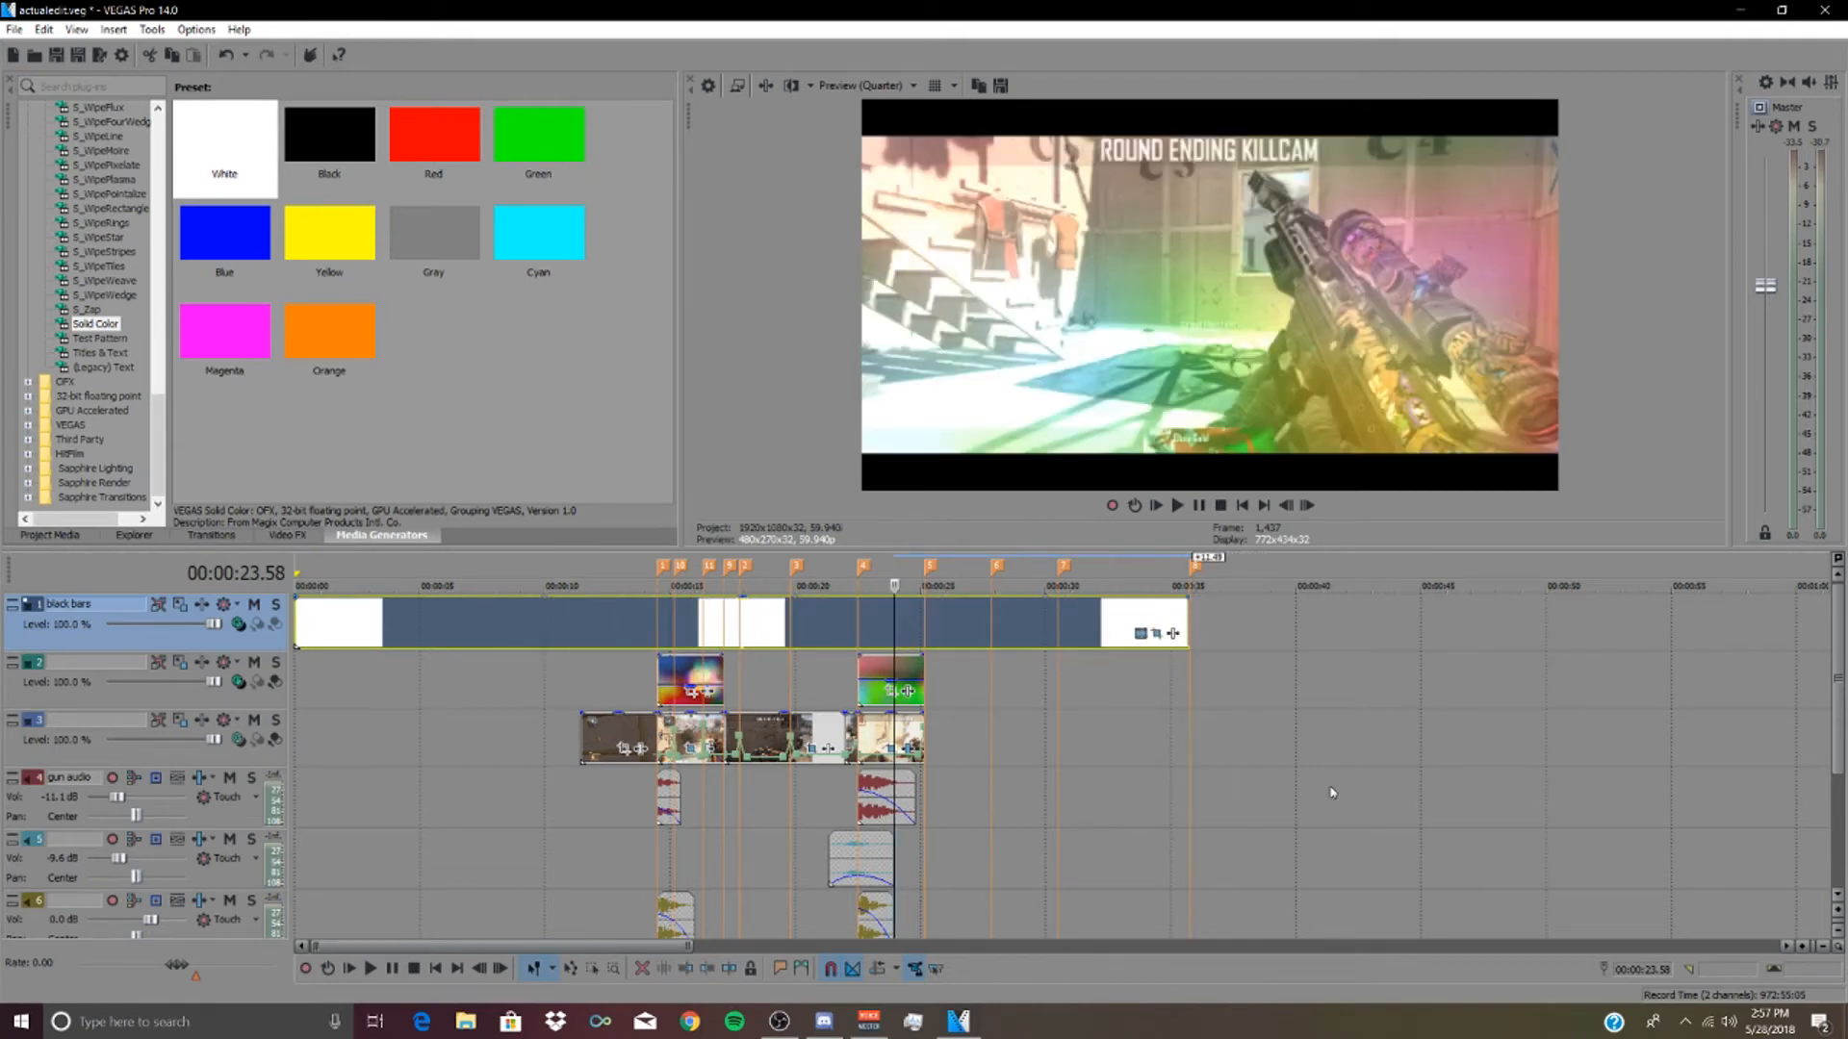
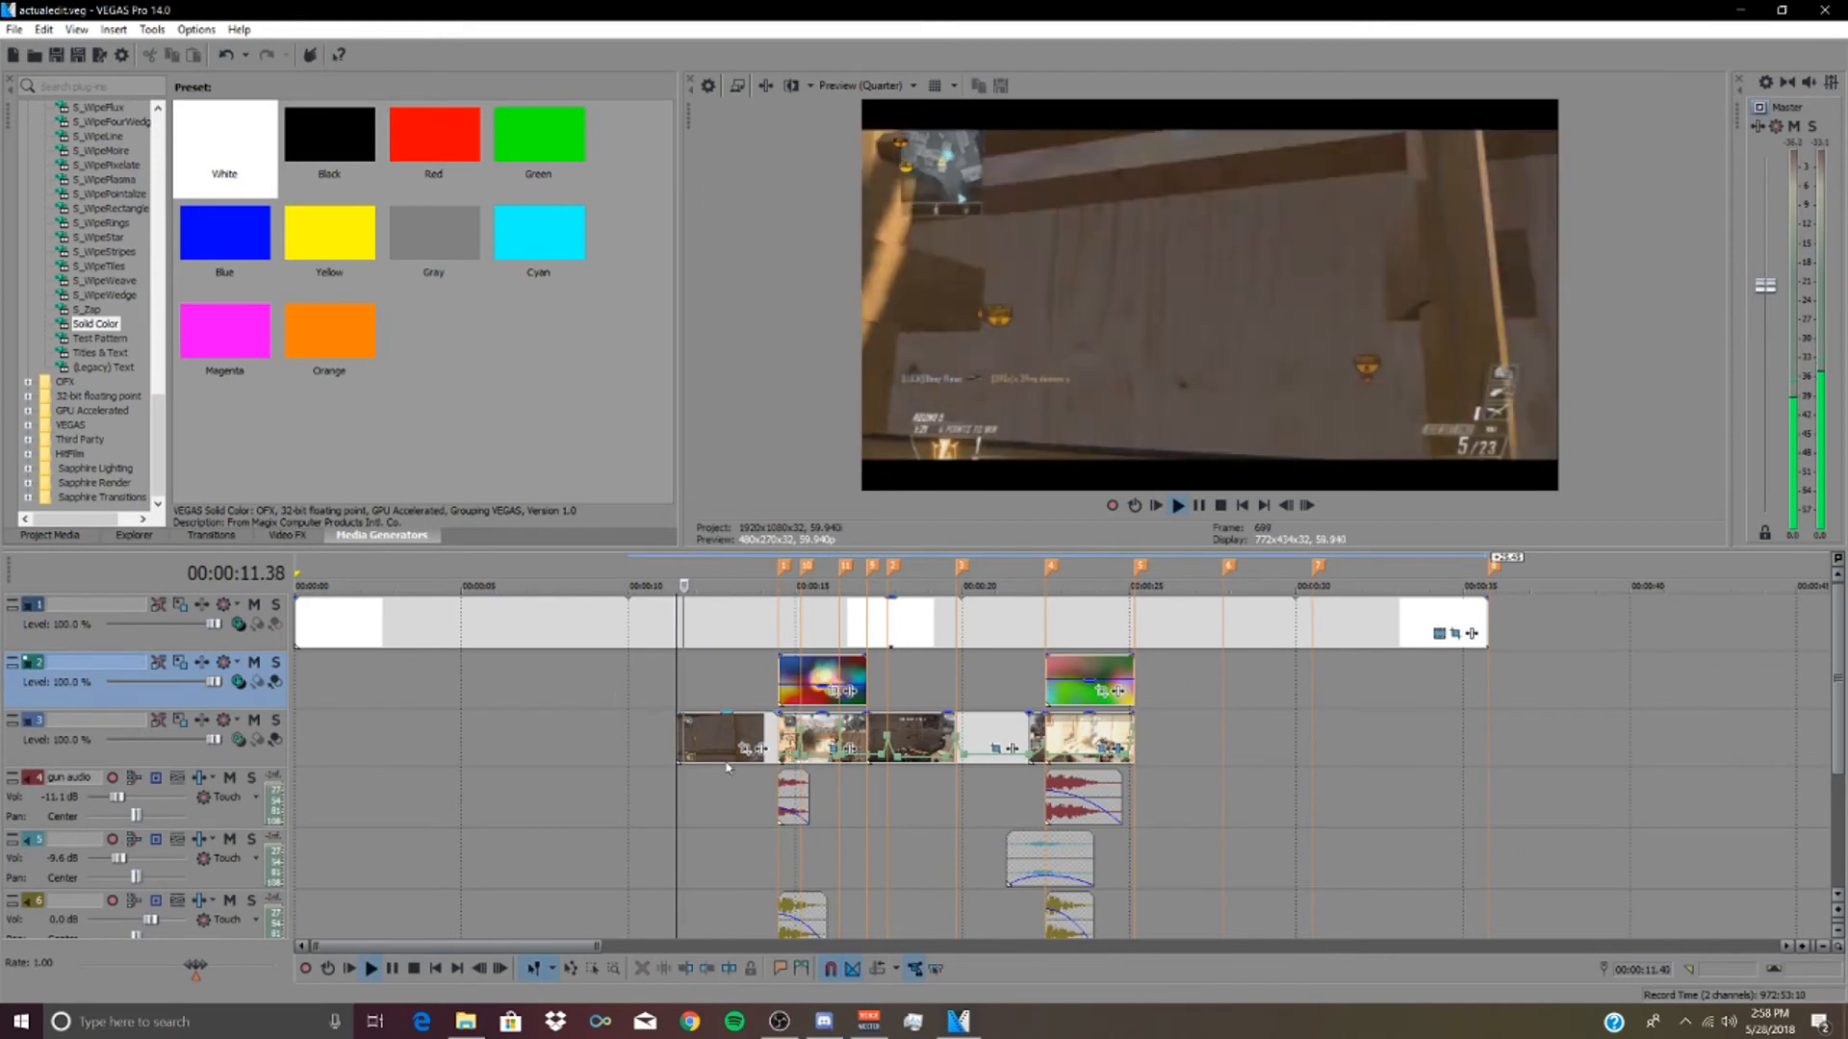
# - Stop playback, select the gameplay video track and place the cursor just after its last clip at 00:00:25.23
pyautogui.press('space')
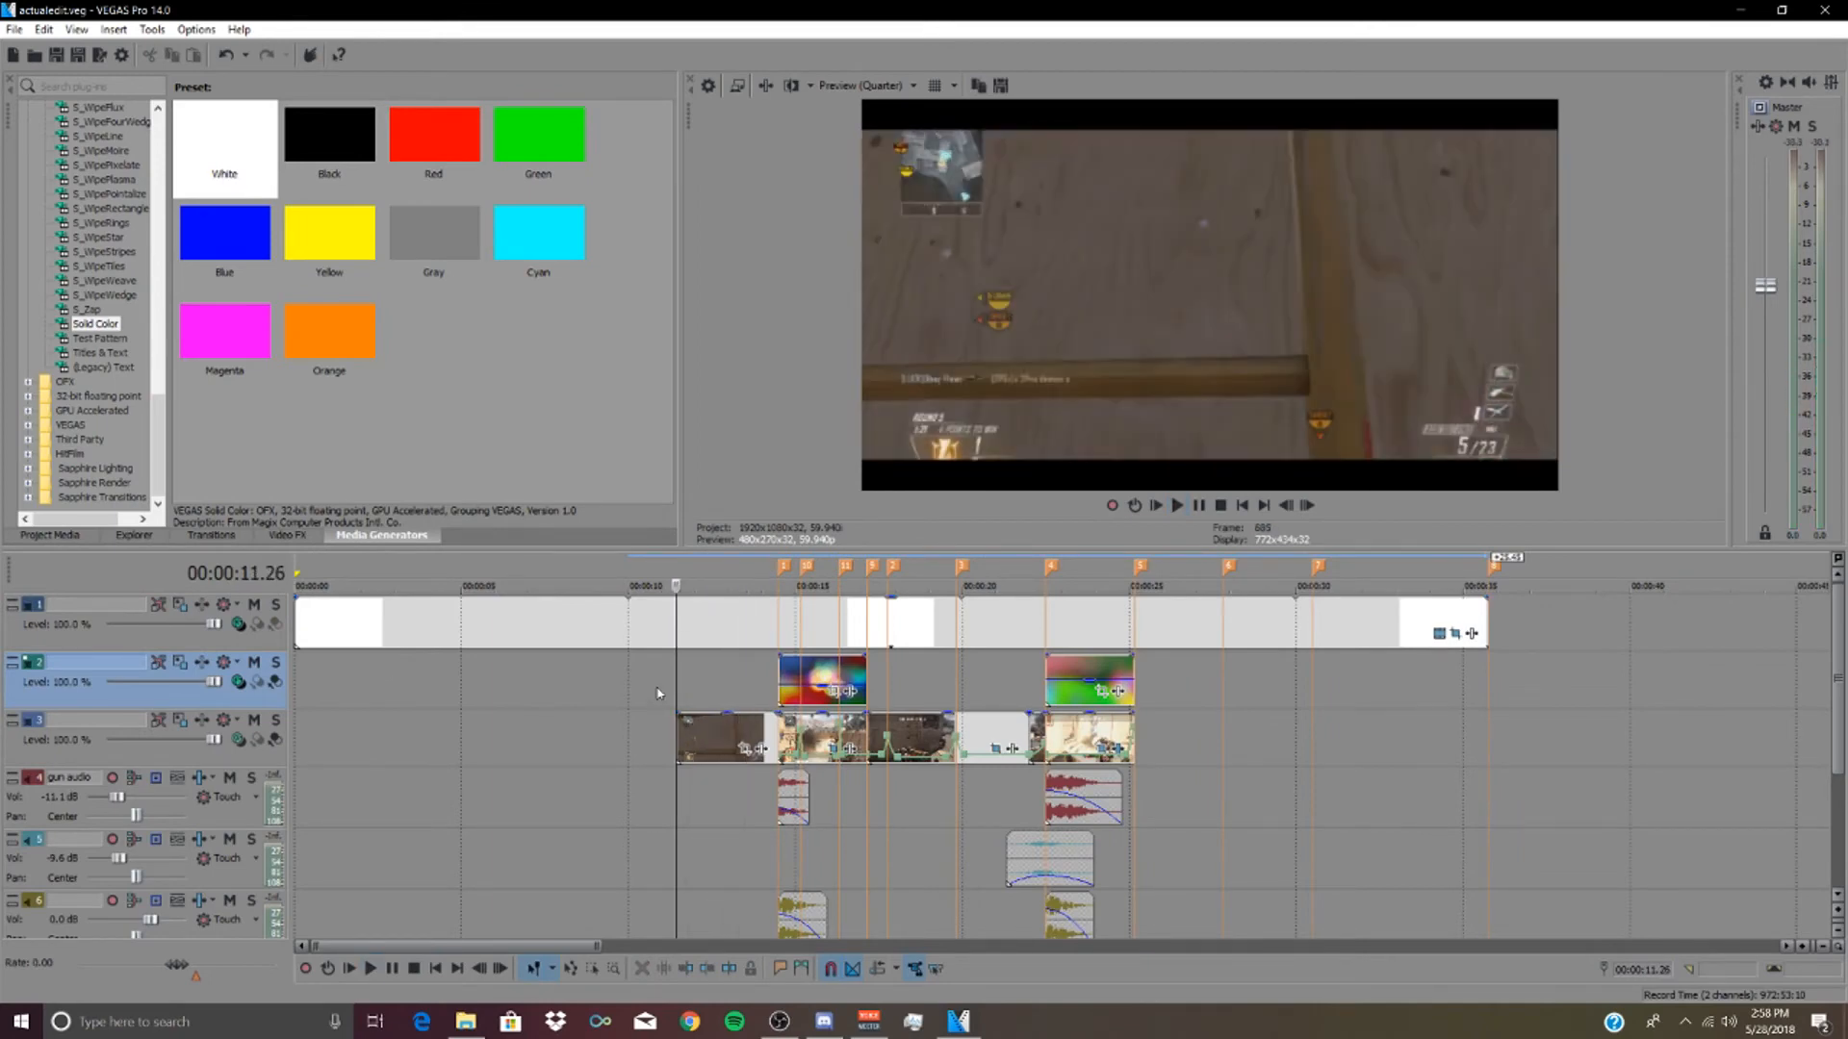
pyautogui.click(26, 754)
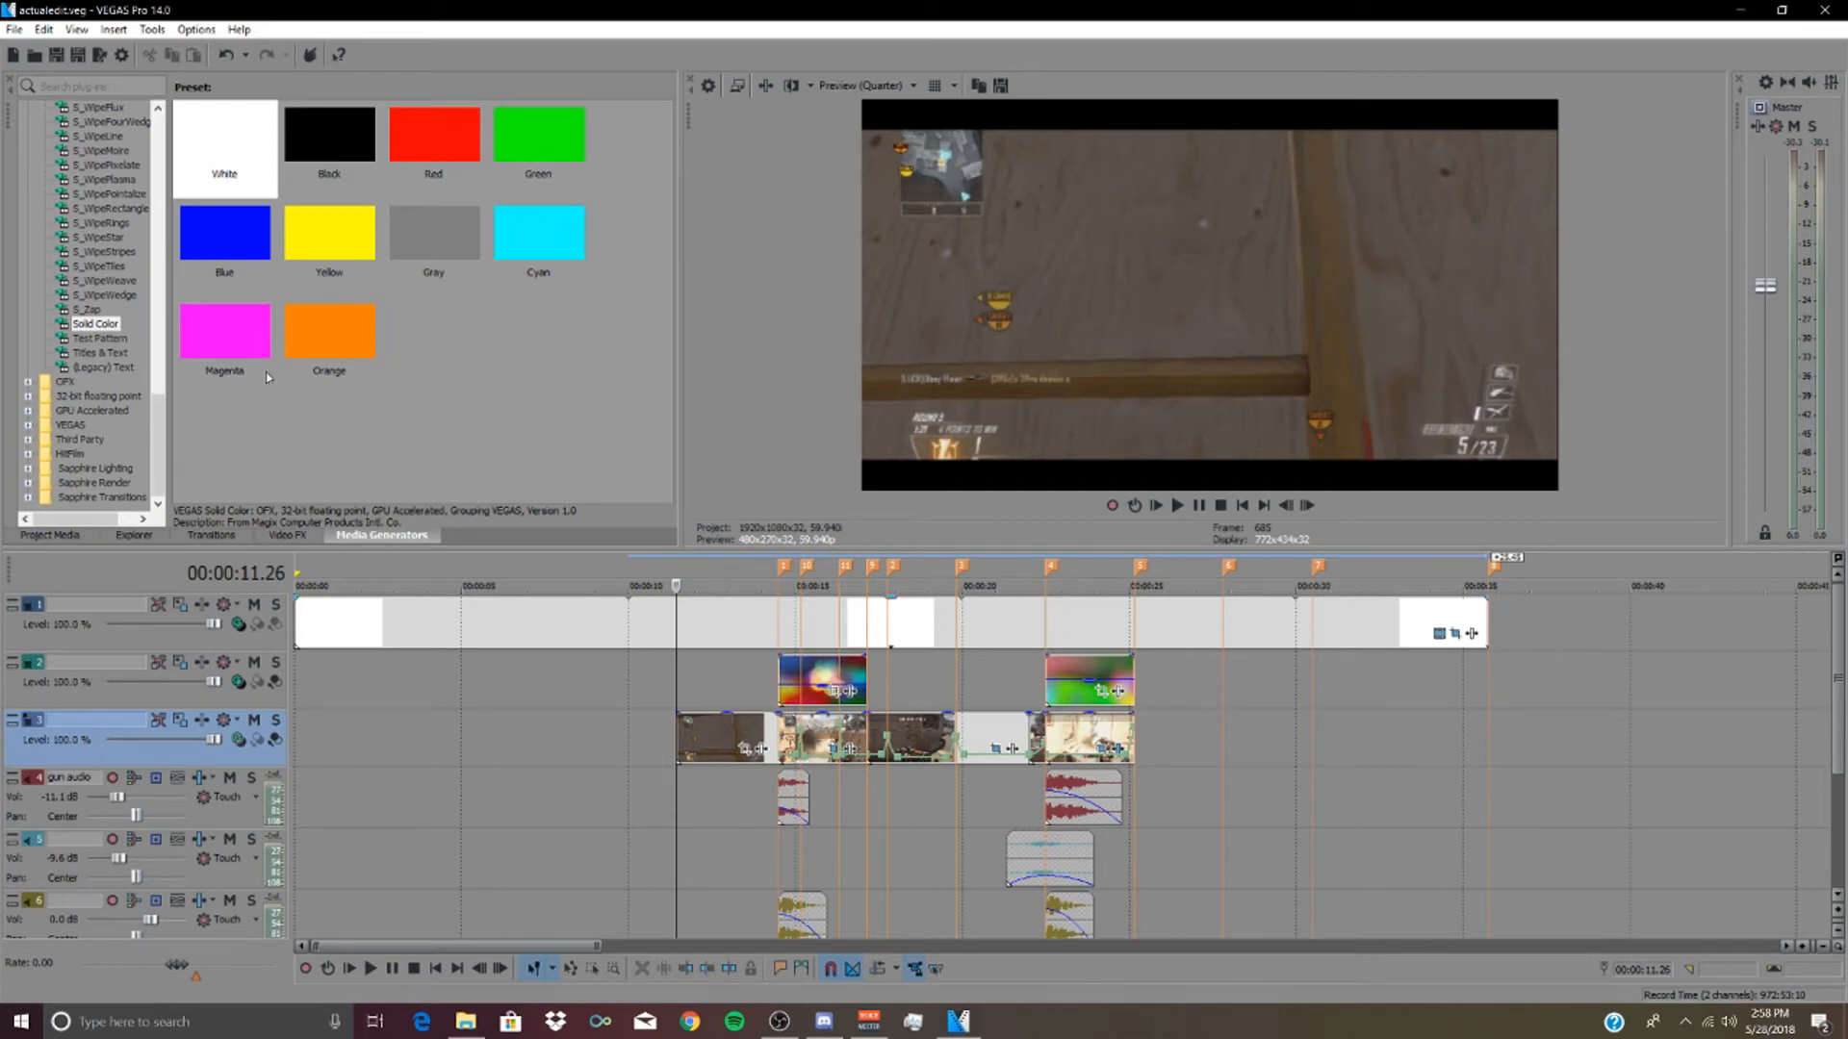
pyautogui.click(1143, 747)
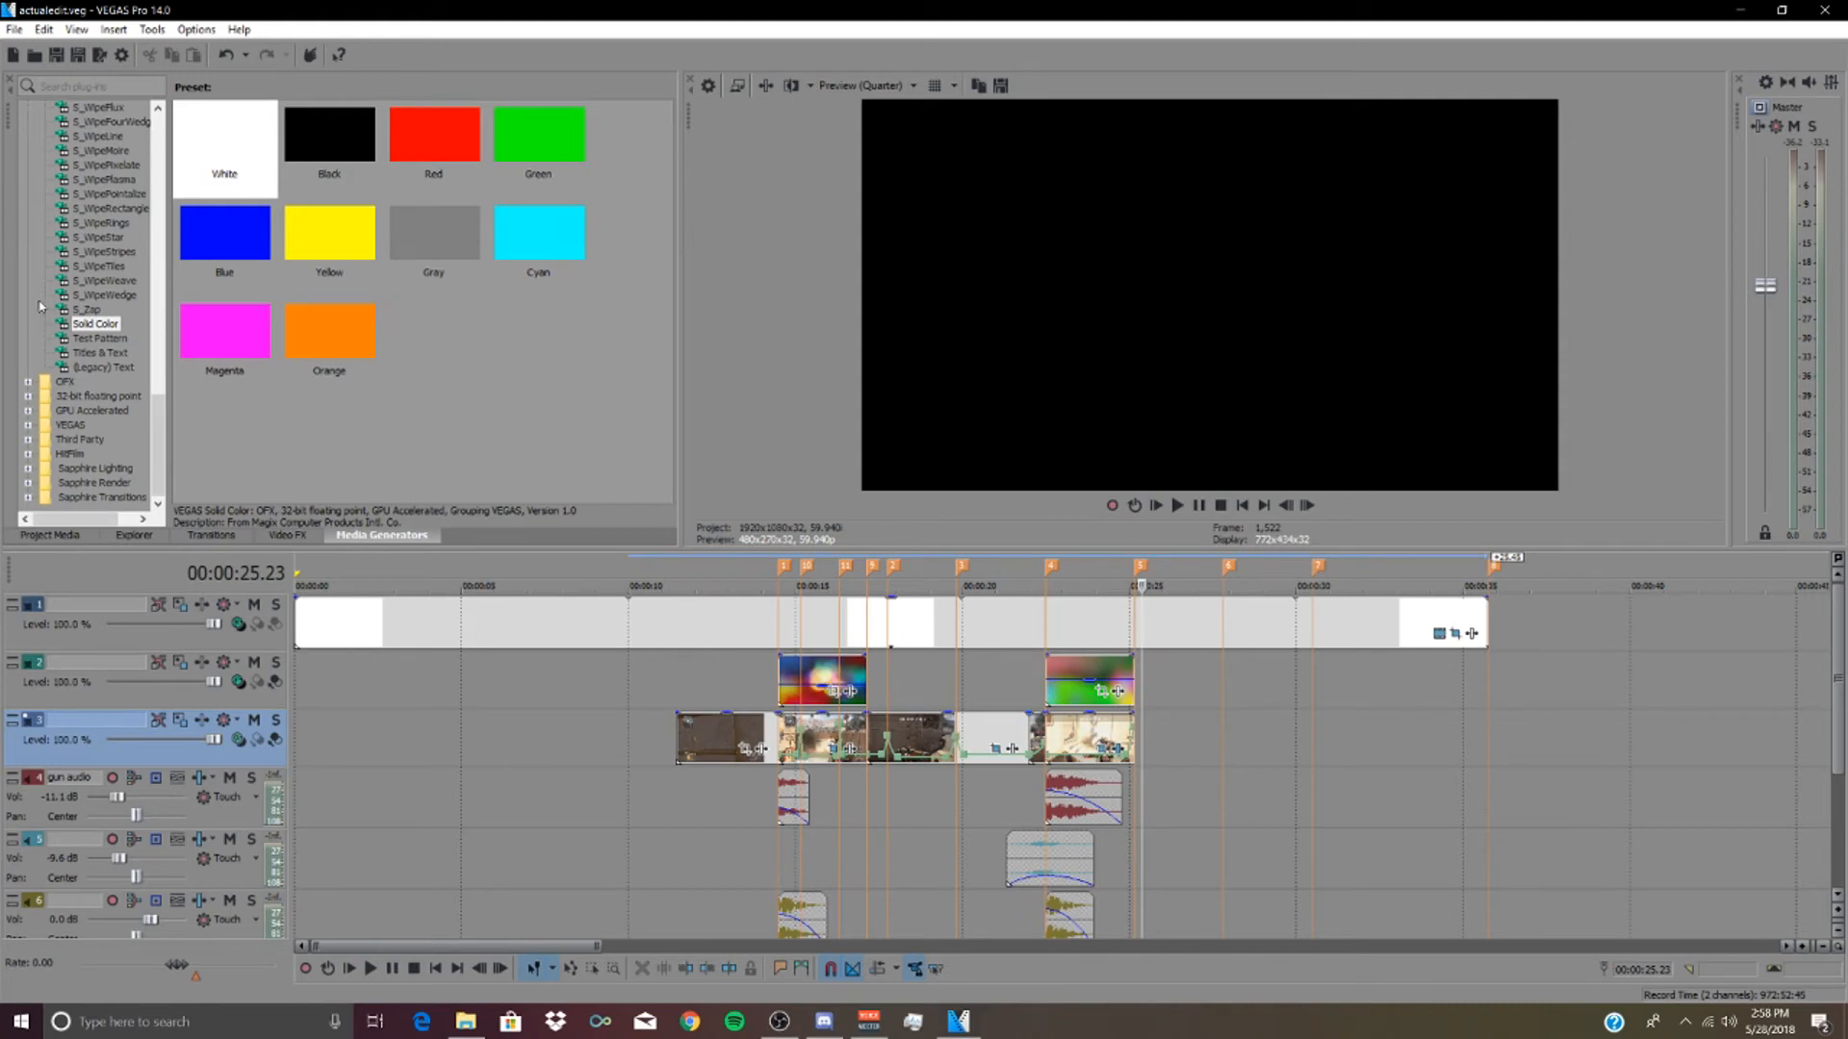
# - Find the S_Shake video effect and apply its preset 1 to the whole gameplay track, Track 3
pyautogui.click(154, 539)
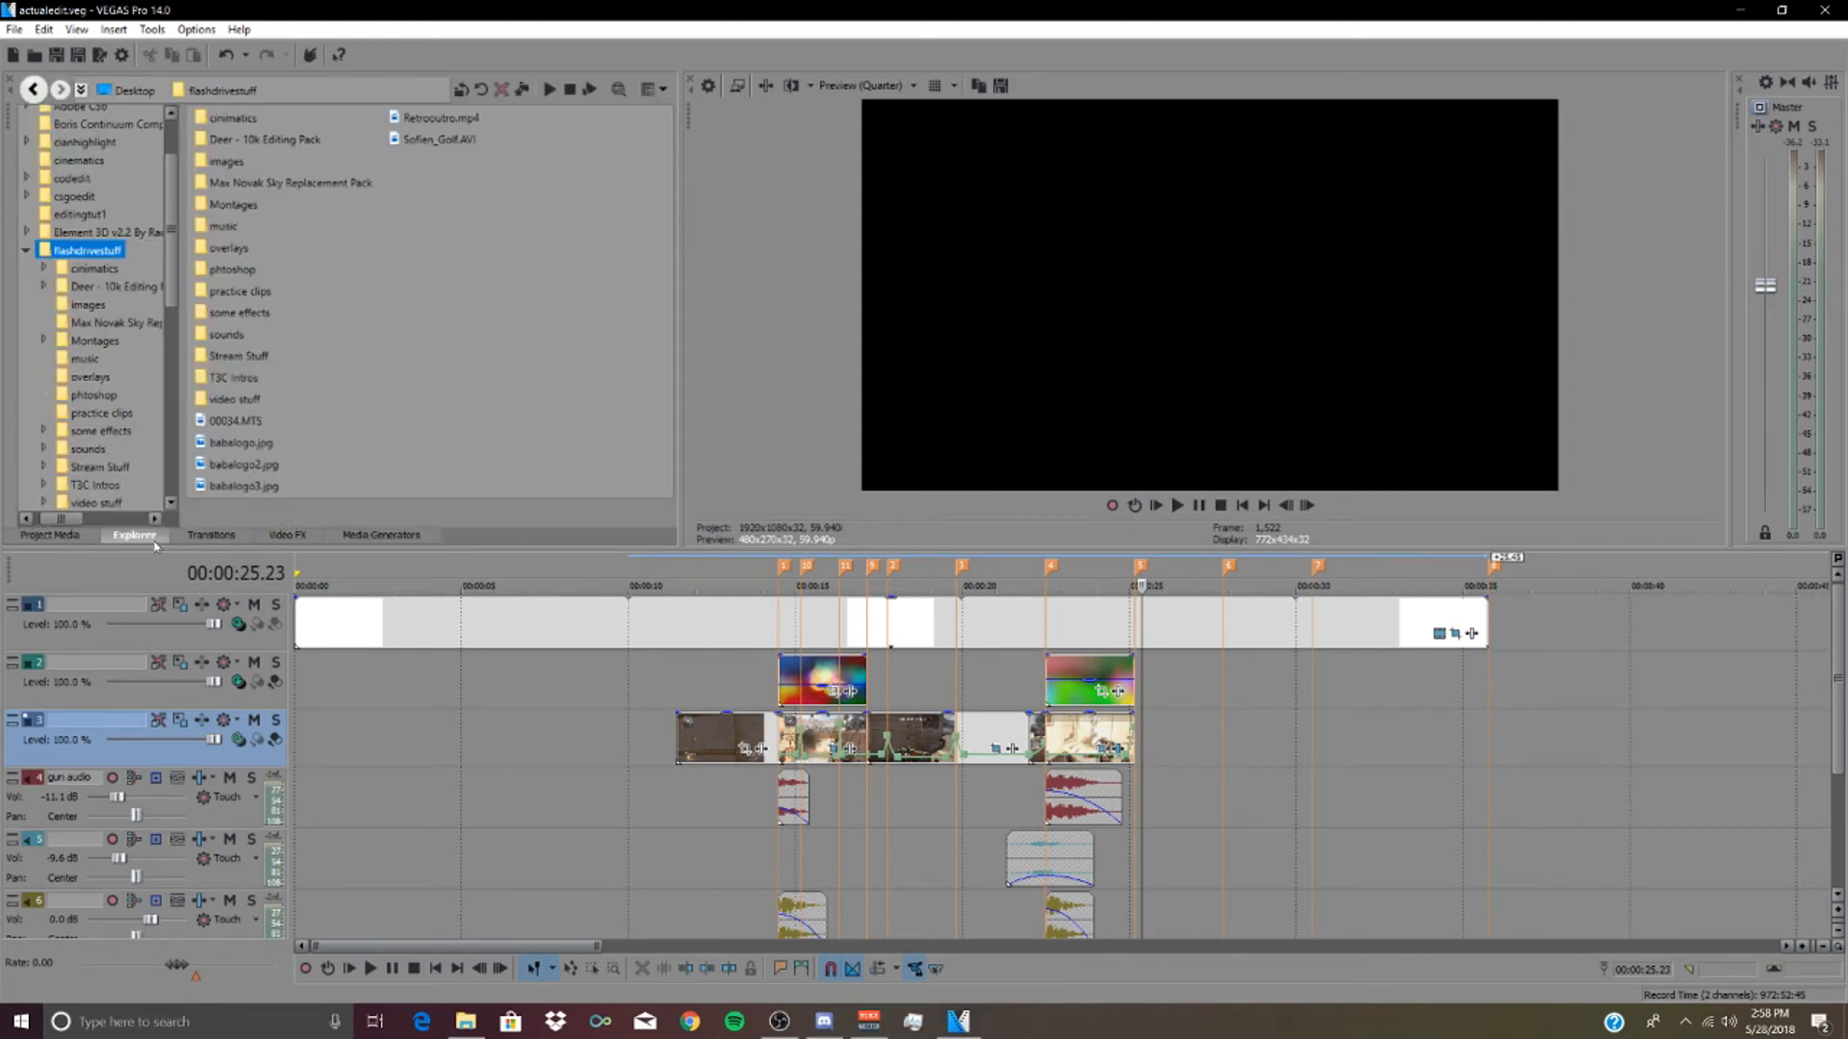
pyautogui.click(243, 537)
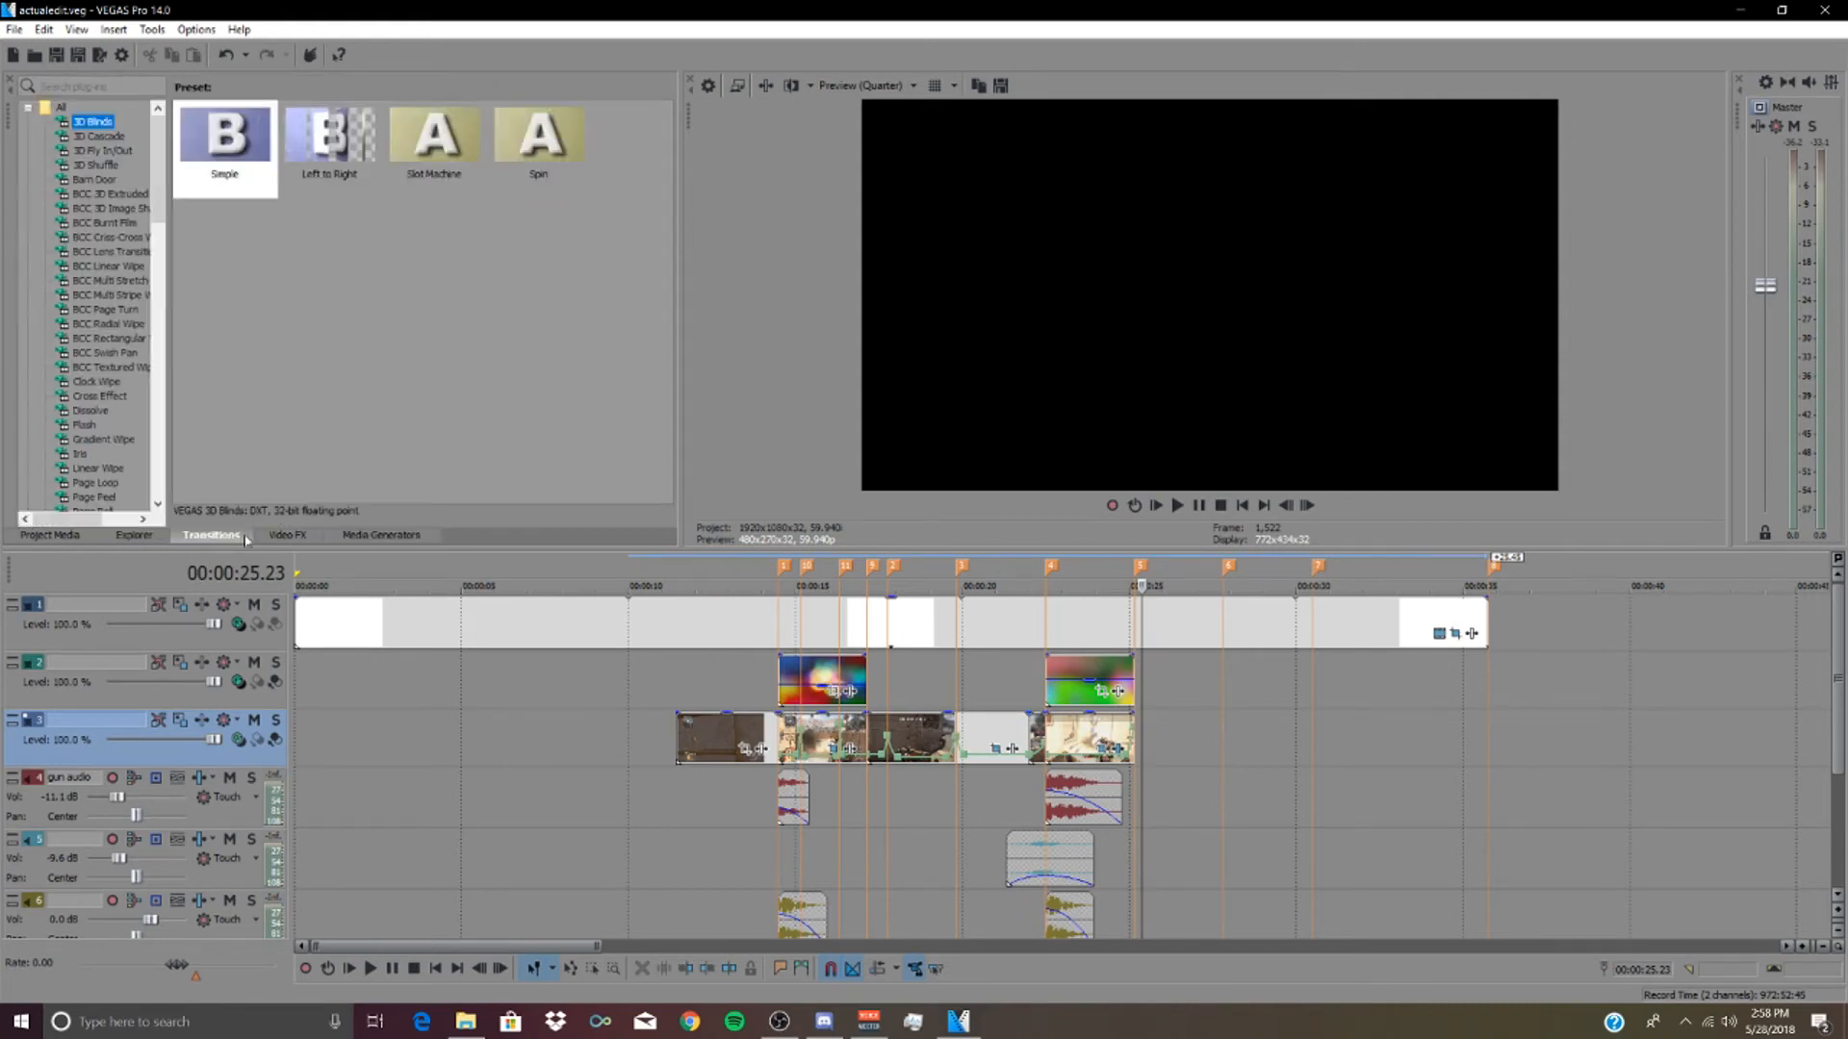
pyautogui.click(314, 537)
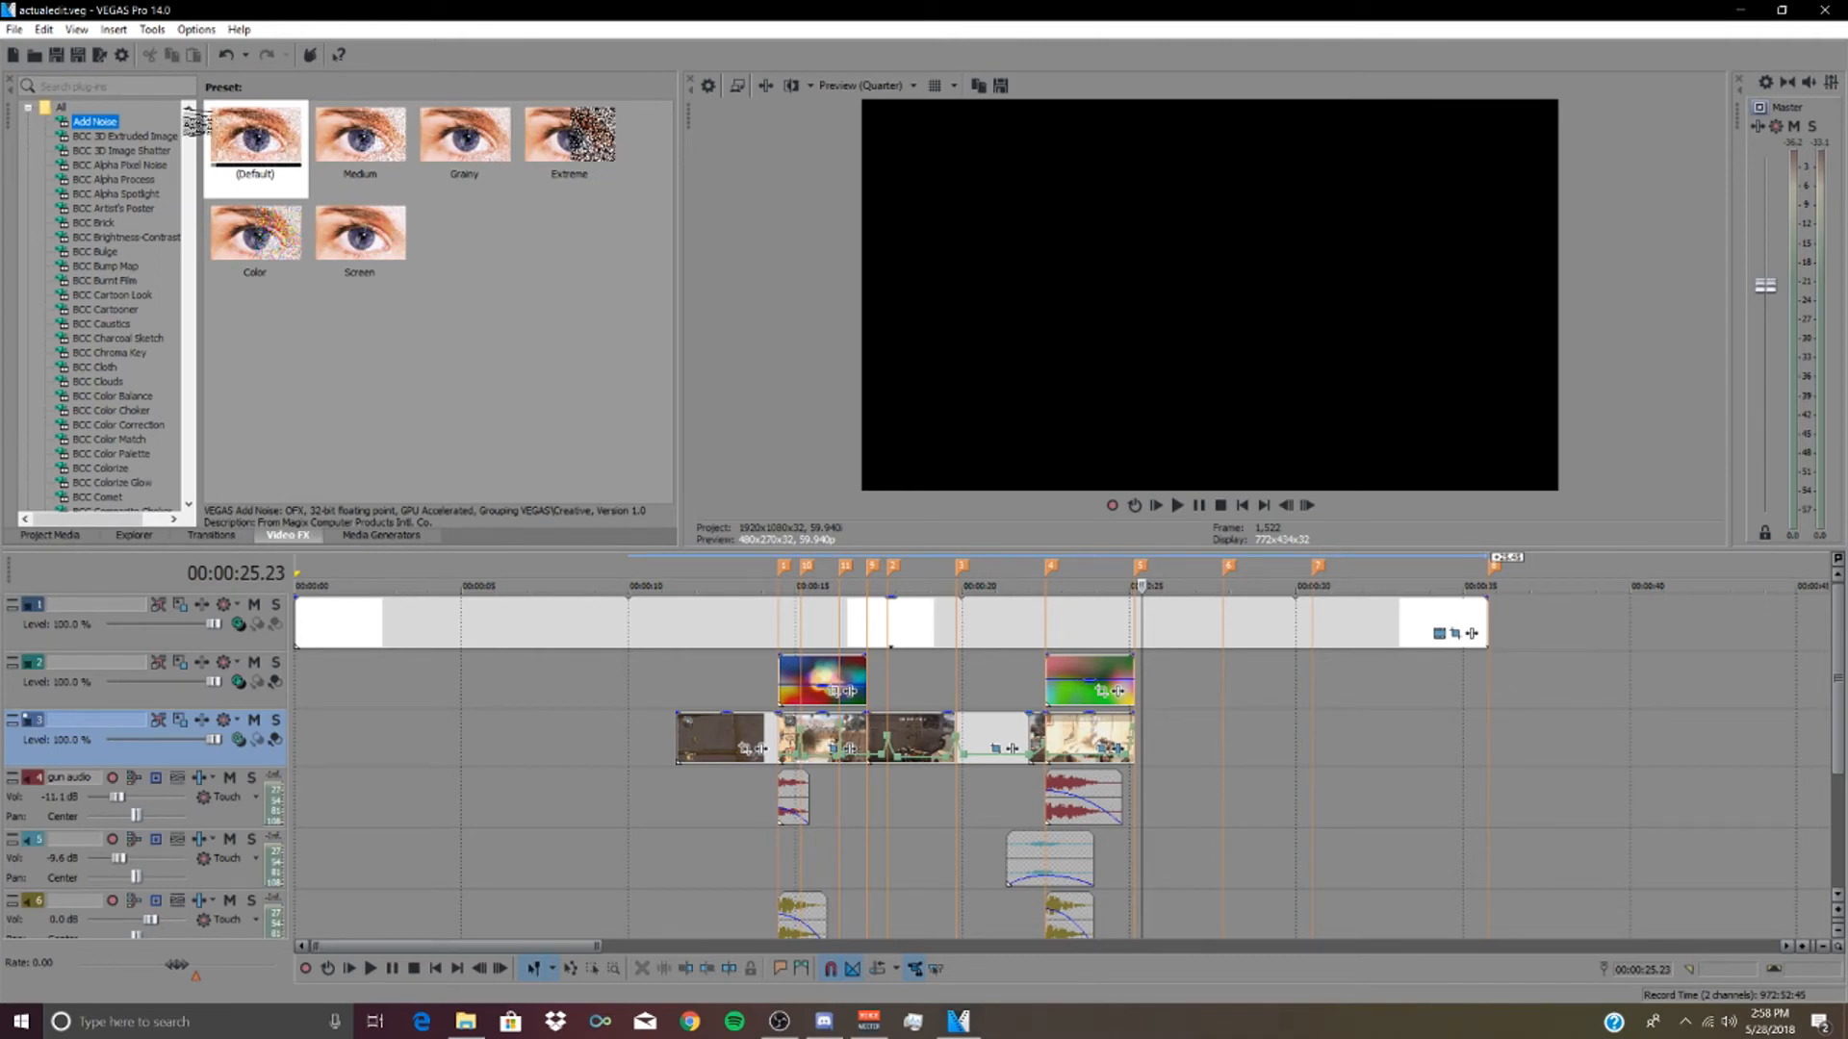
pyautogui.moveTo(189, 125); pyautogui.dragTo(187, 339)
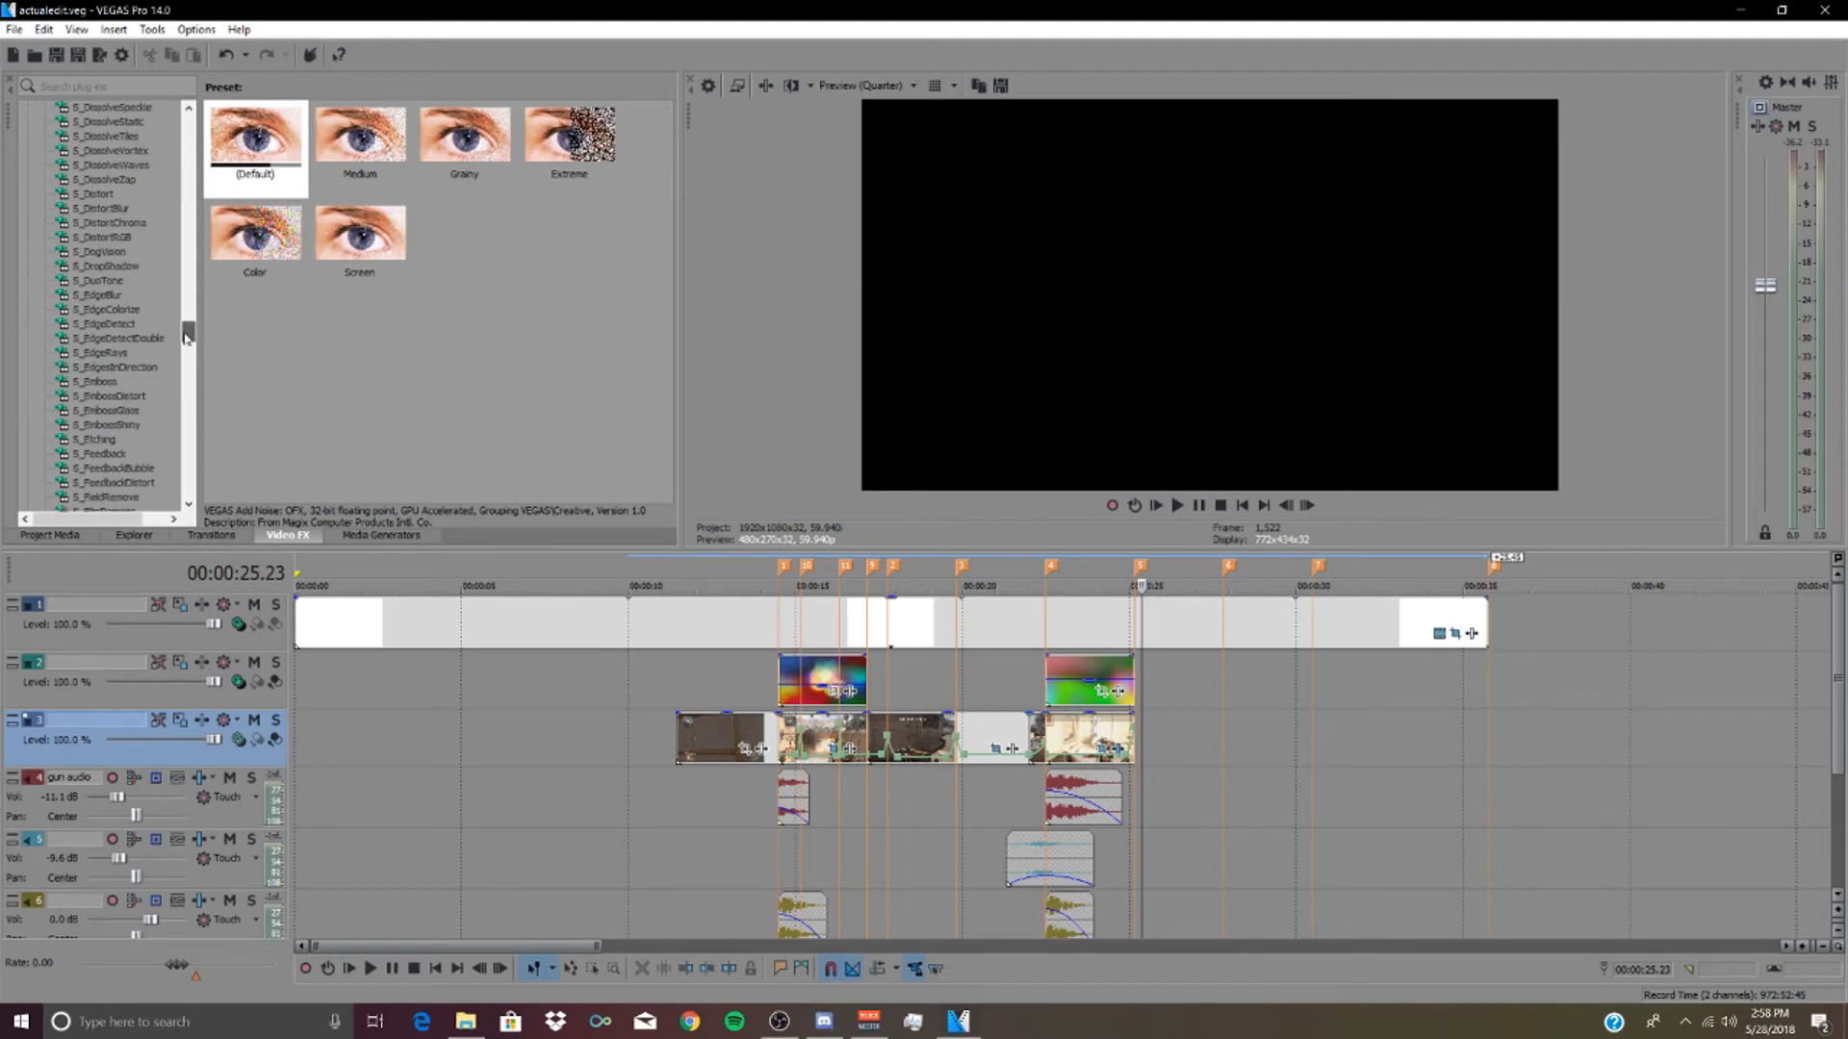
pyautogui.scroll(-10, 121, 429)
pyautogui.scroll(-7, 126, 415)
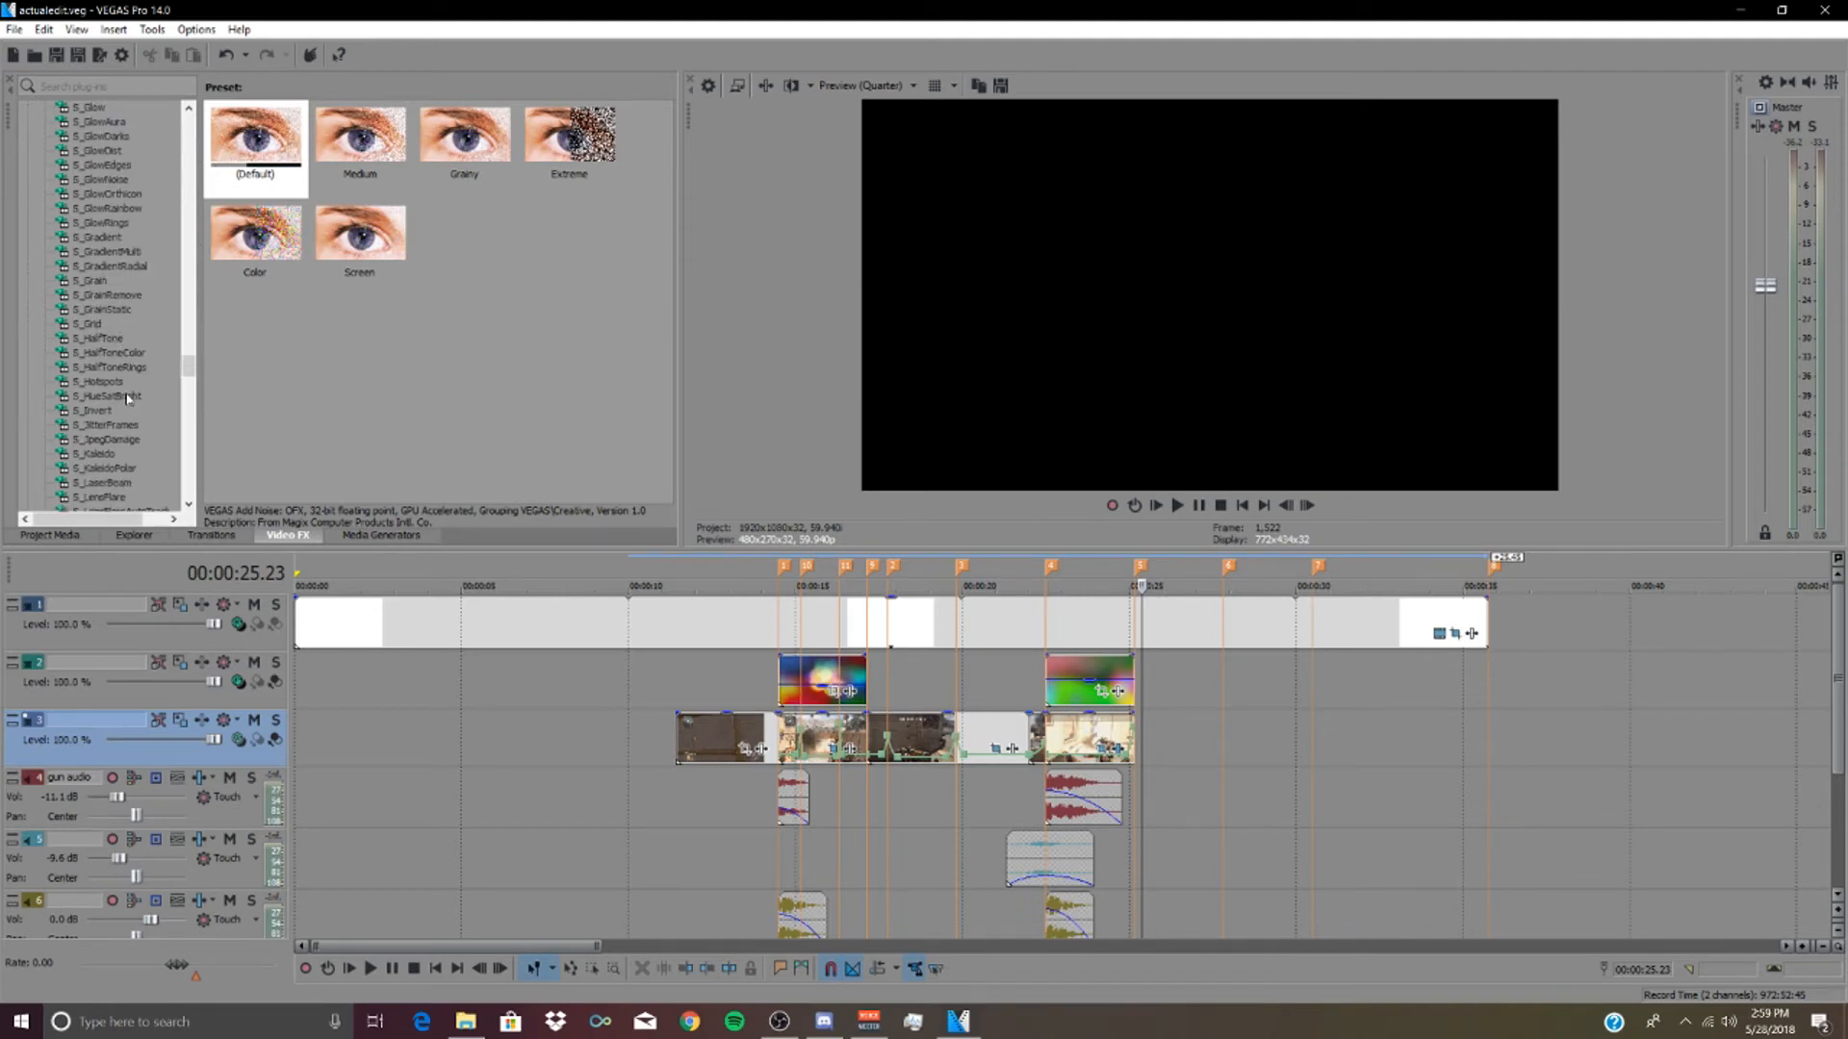
pyautogui.scroll(-6, 141, 370)
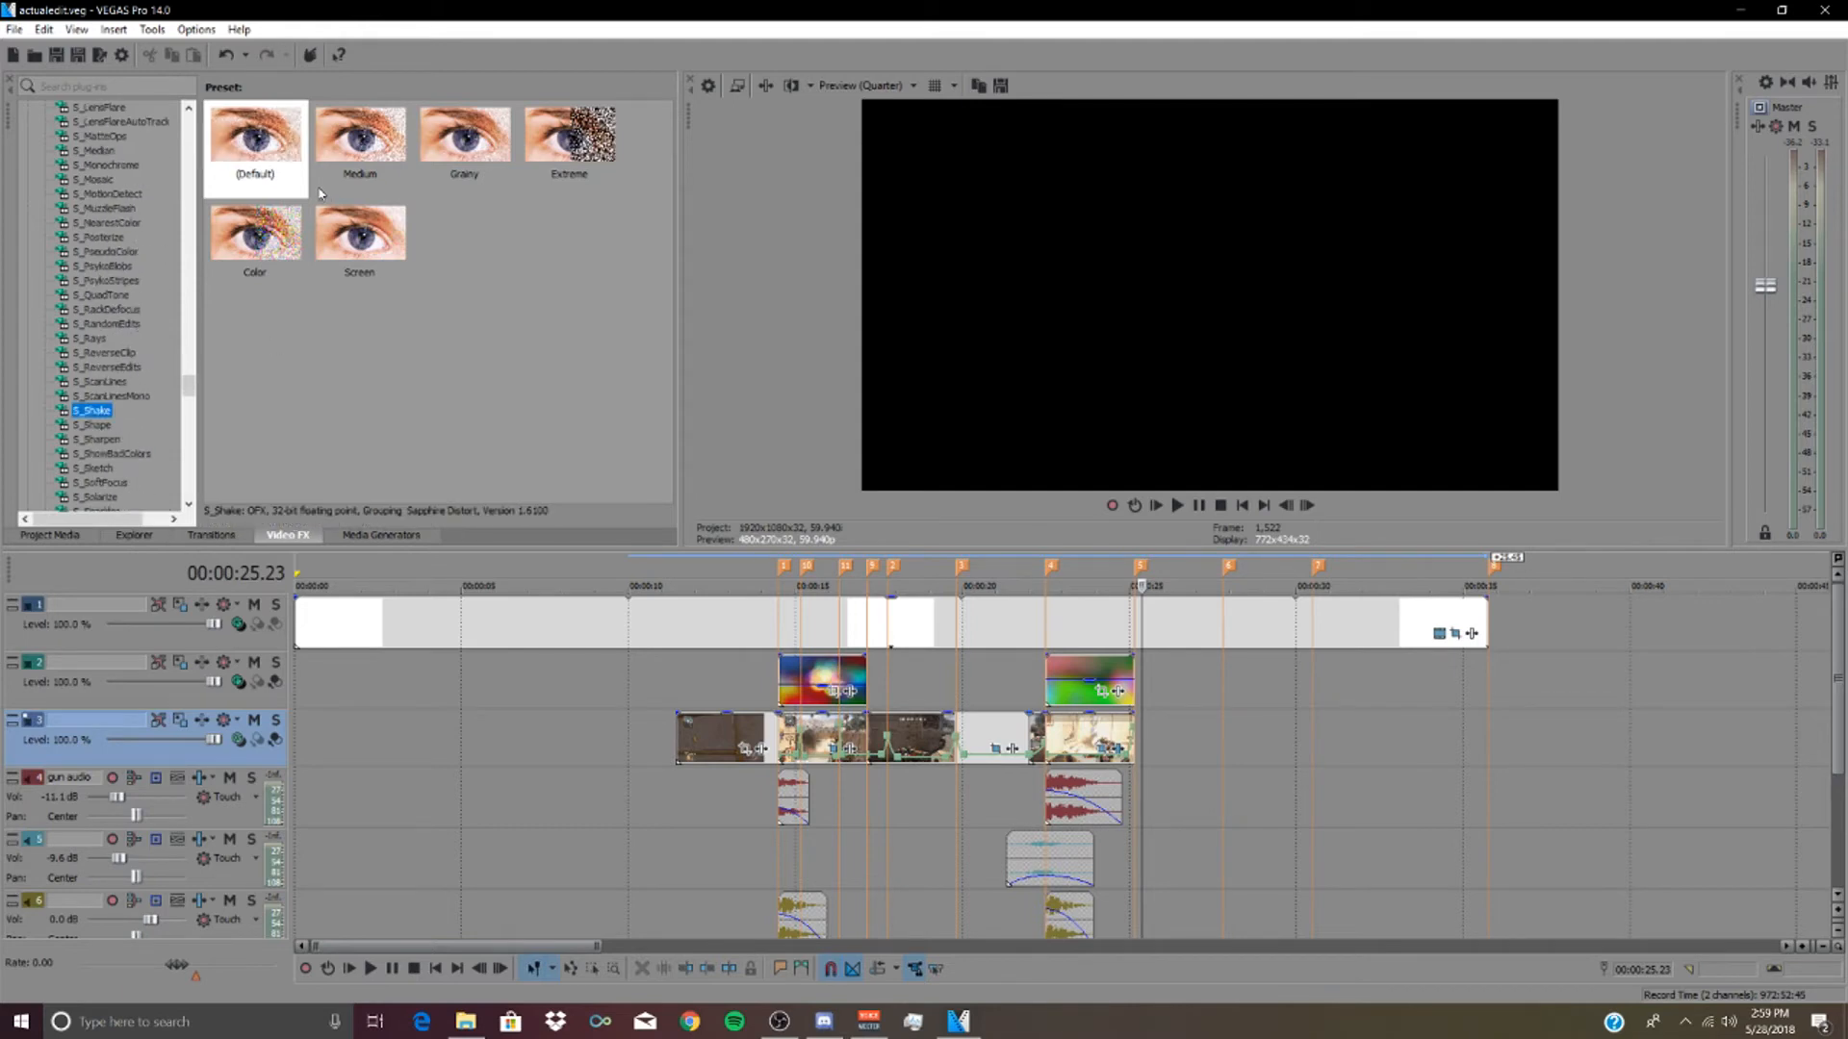
pyautogui.moveTo(97, 416); pyautogui.dragTo(1202, 748)
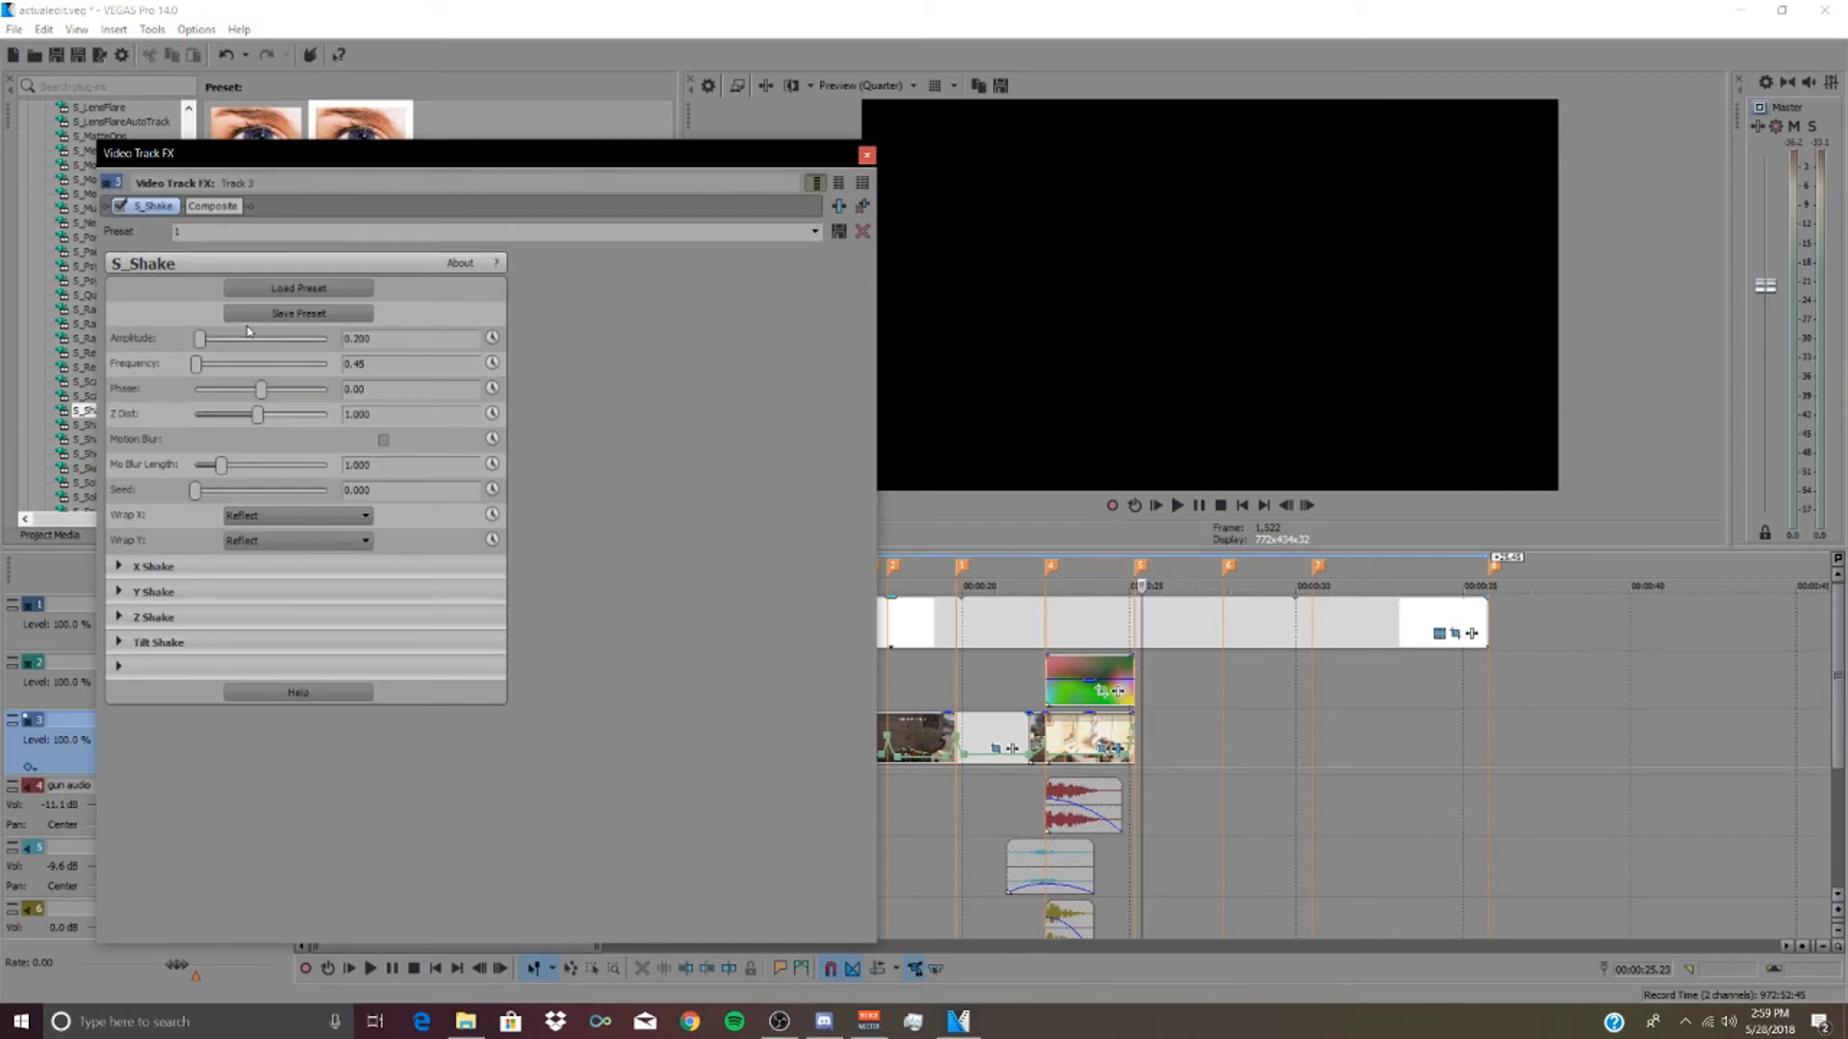
# - Preview the shake on the killcam clips, set the S_Shake amplitude to 0.272 and close the effect settings
pyautogui.click(968, 695)
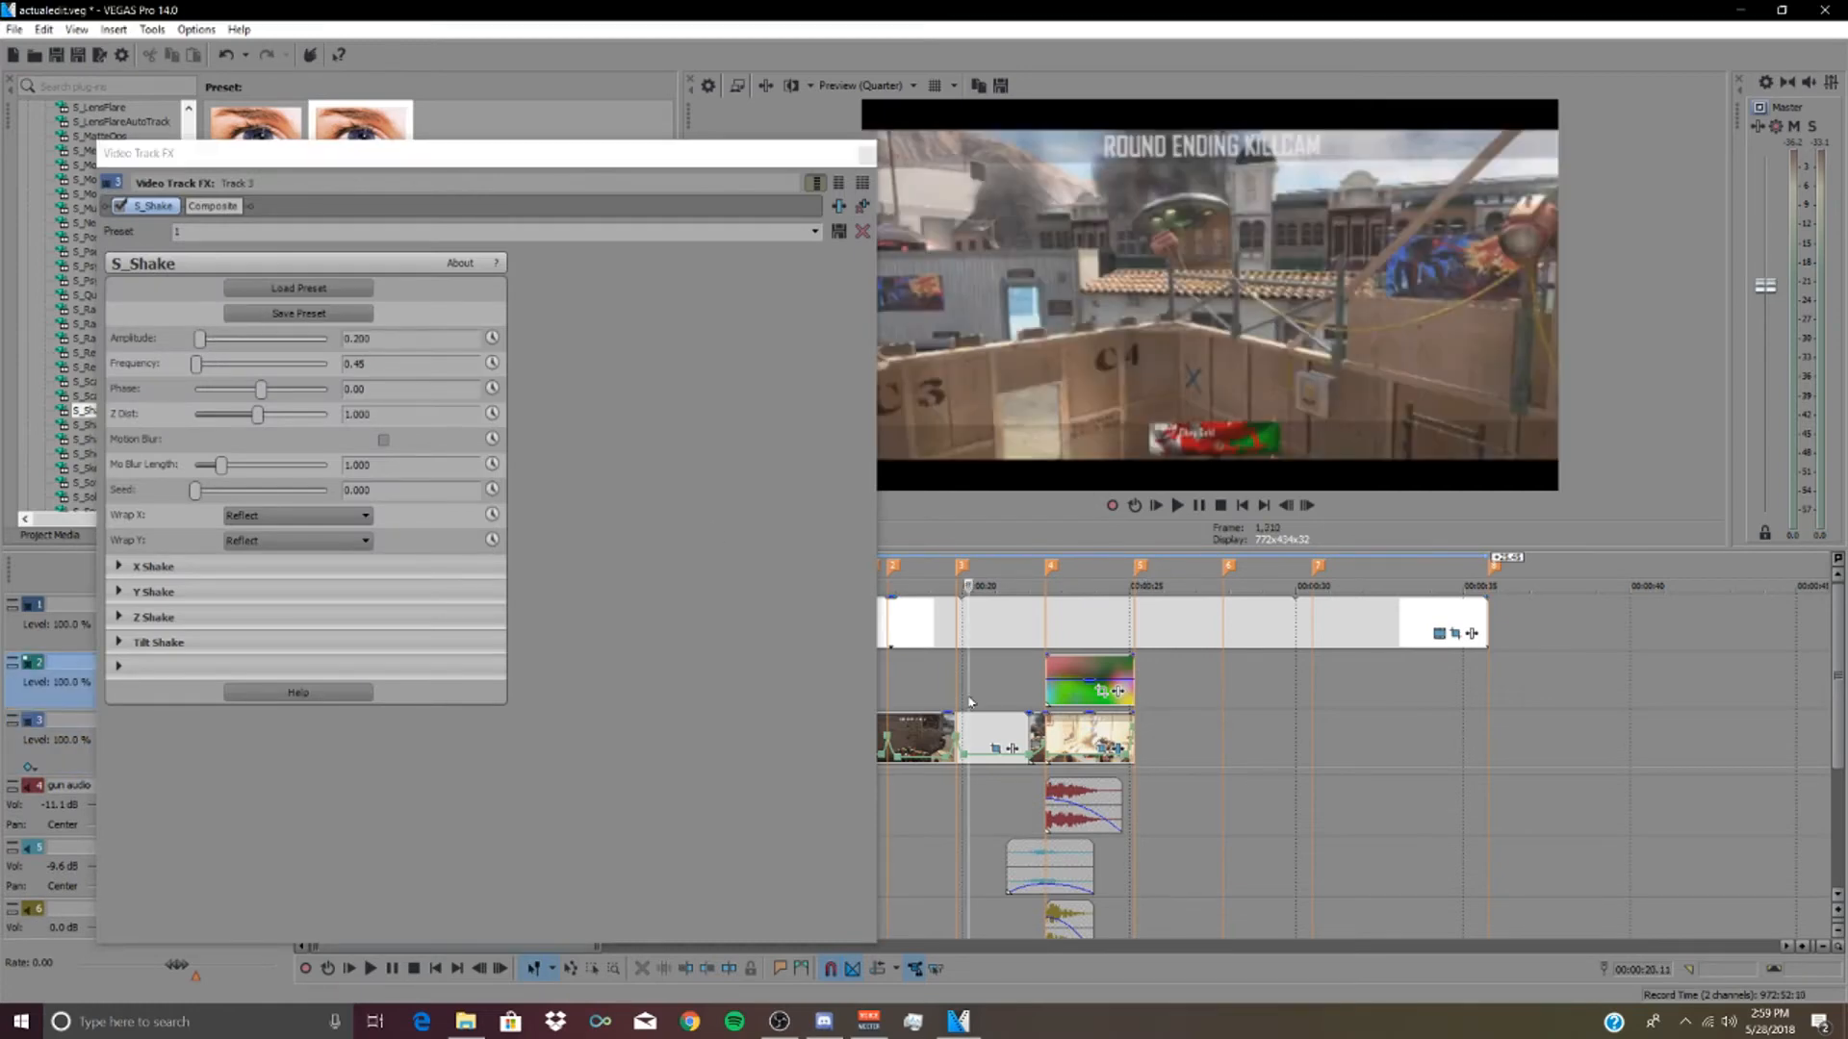
pyautogui.press('space')
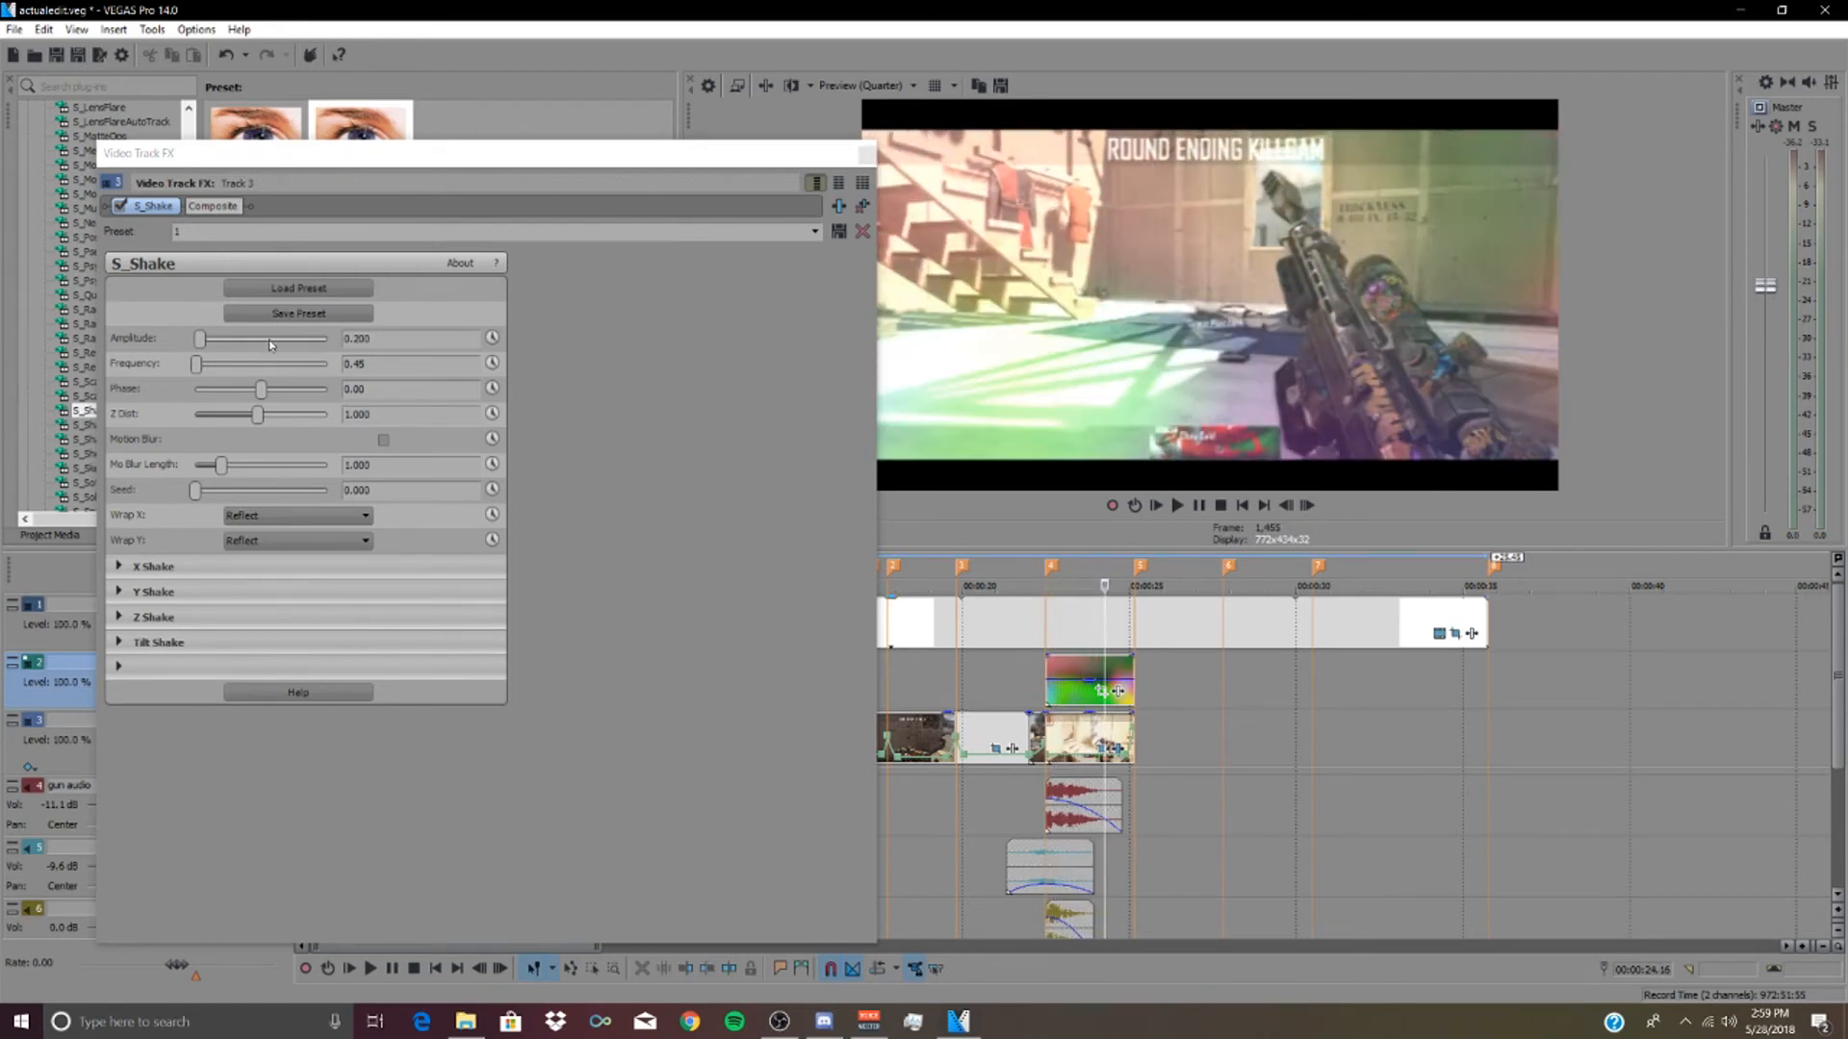
pyautogui.click(201, 348)
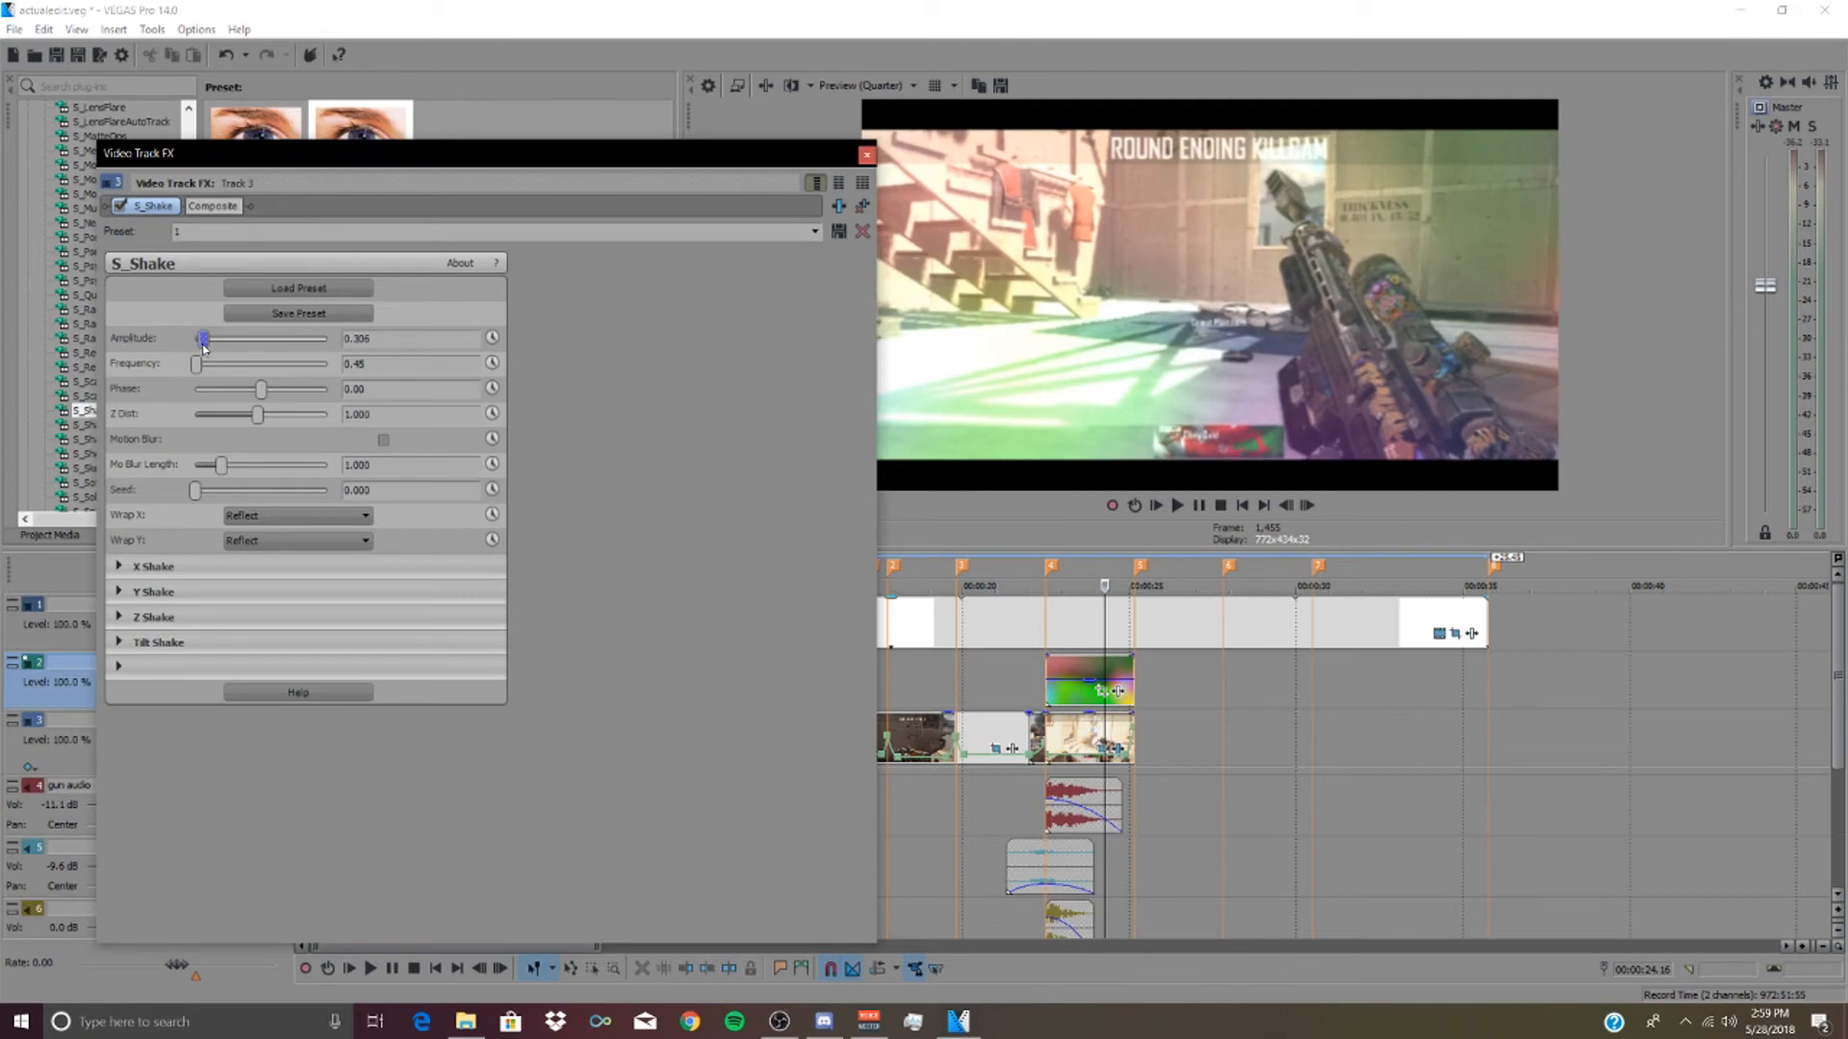
pyautogui.click(991, 679)
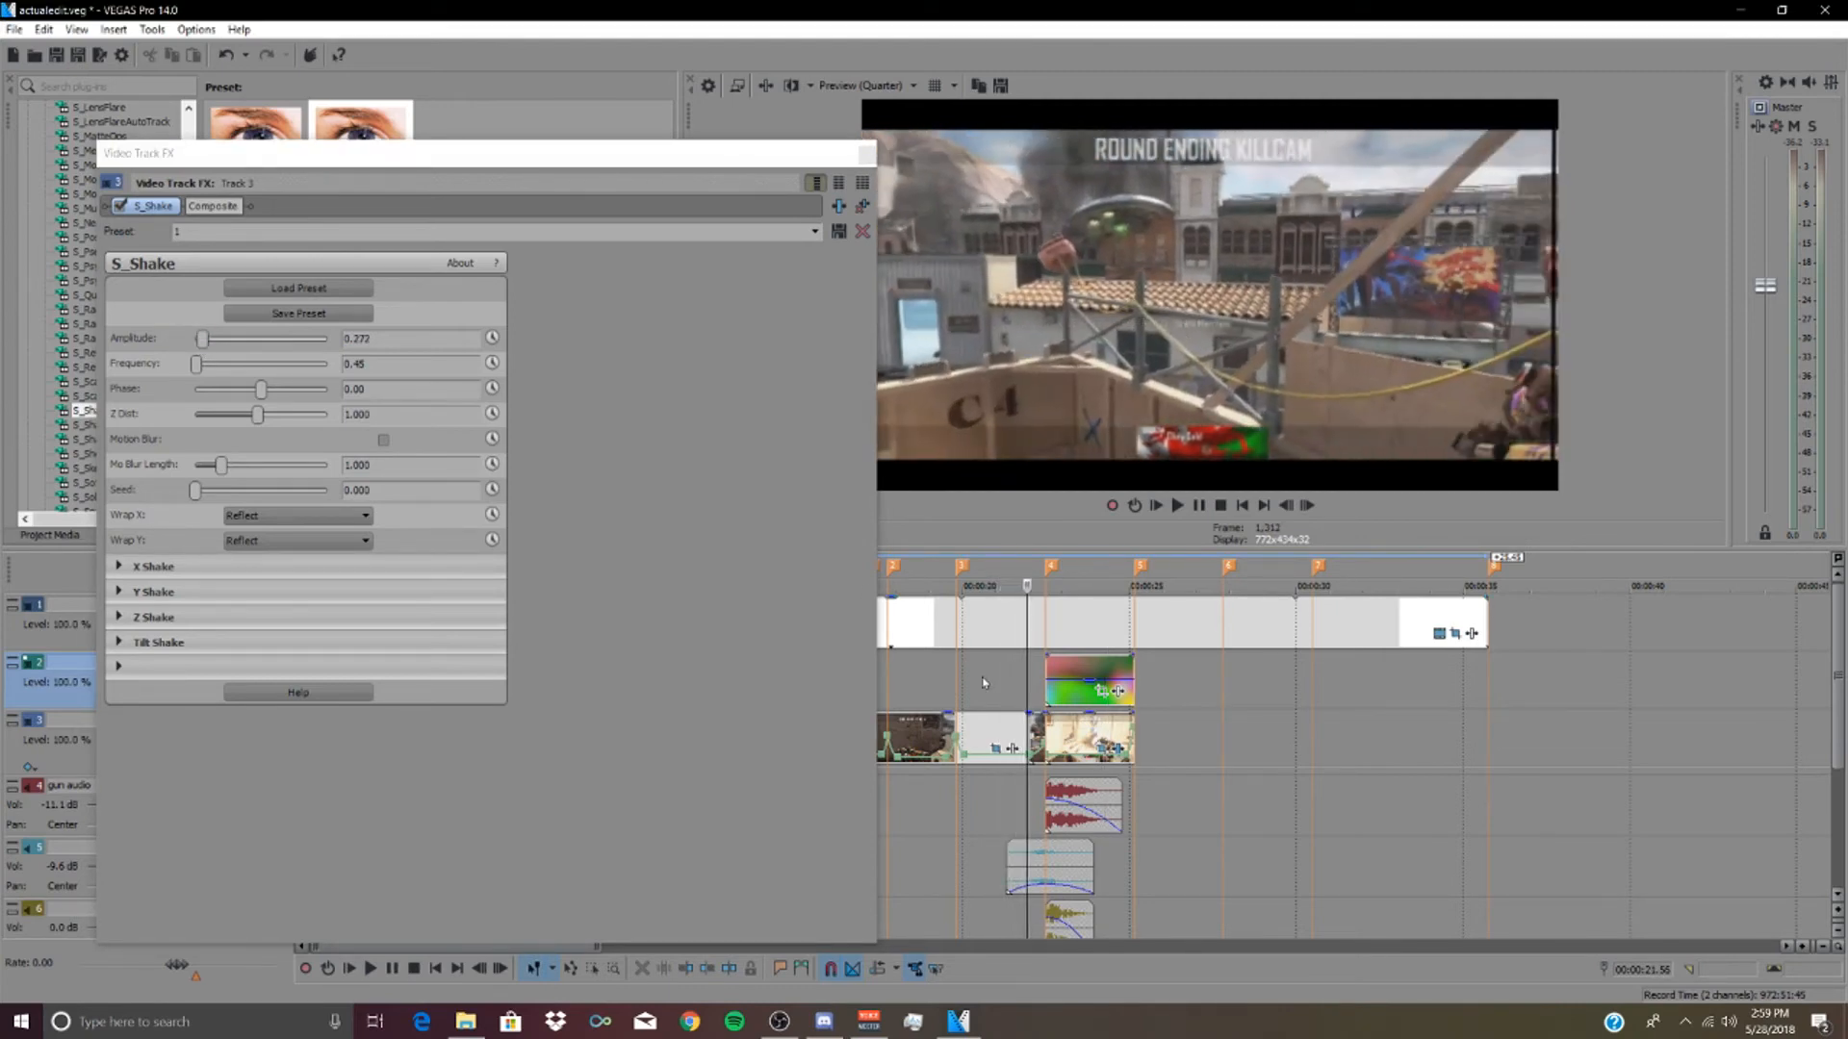
pyautogui.click(866, 154)
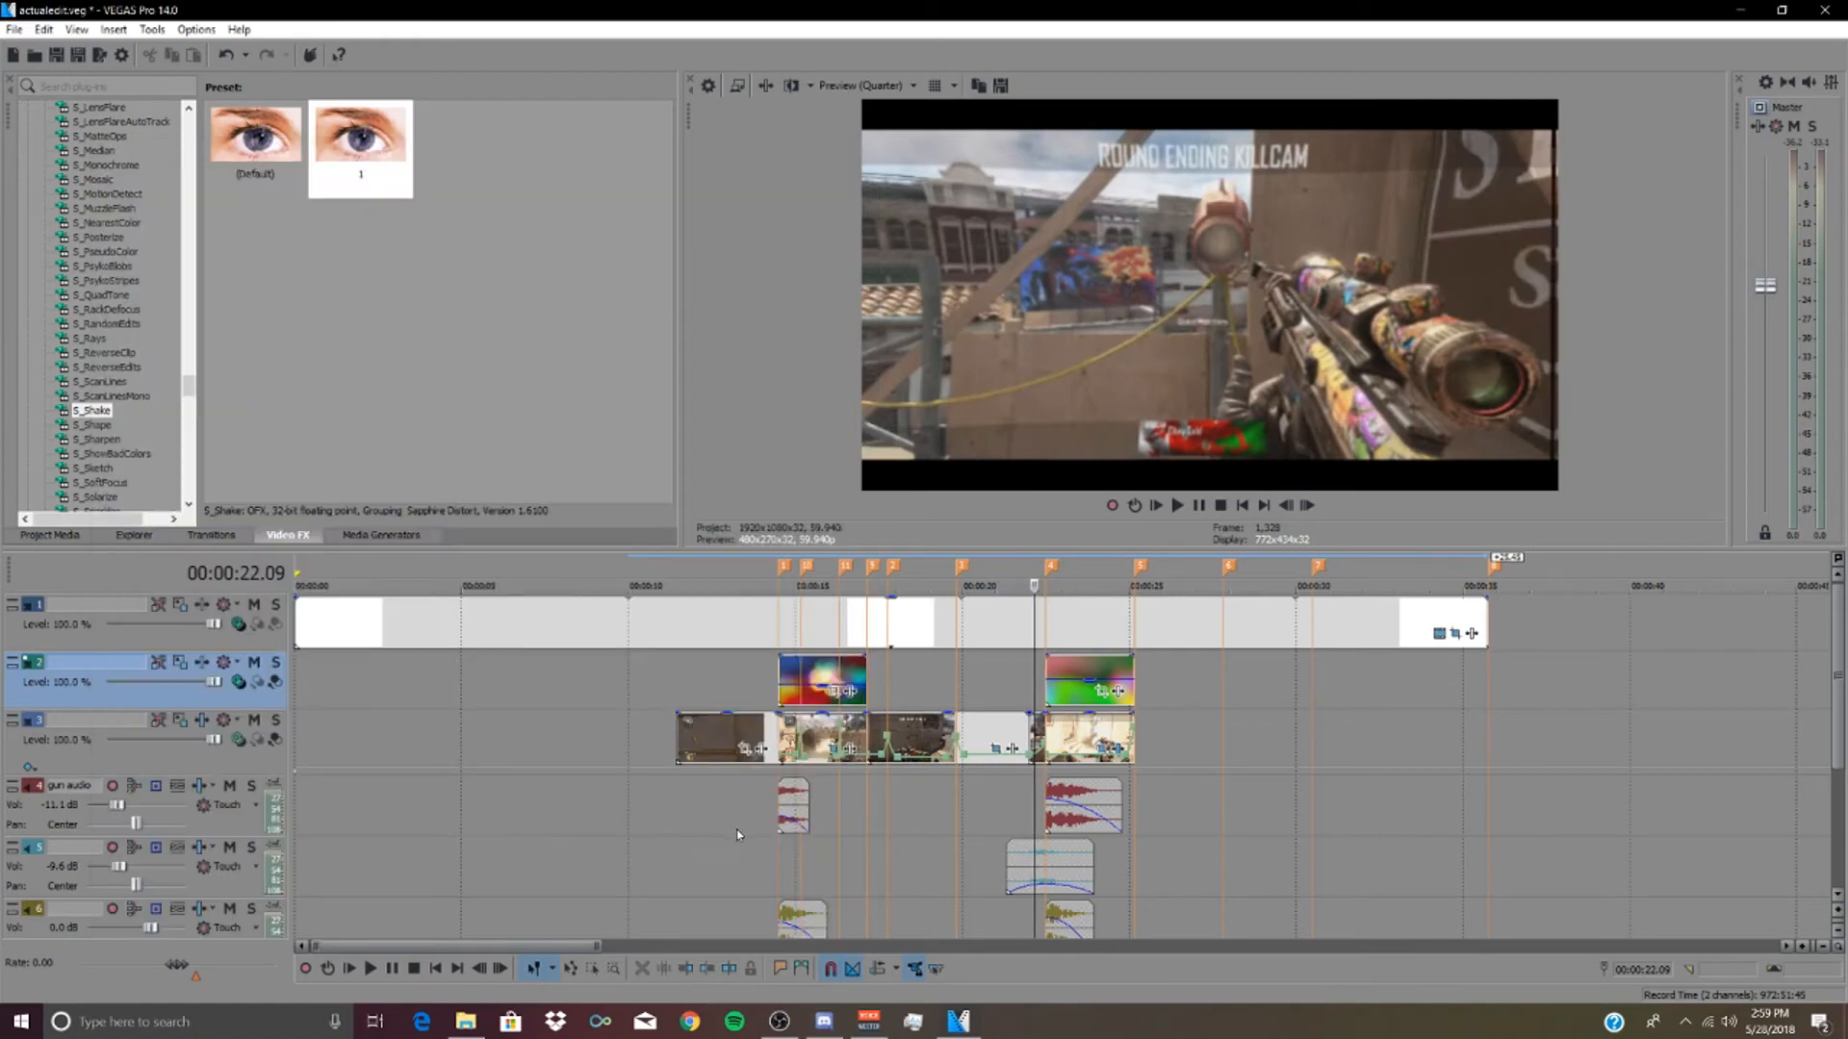
# - Play the montage from its first clip to review the shake, and stop at the last clip's start at 00:00:22.29
pyautogui.click(737, 827)
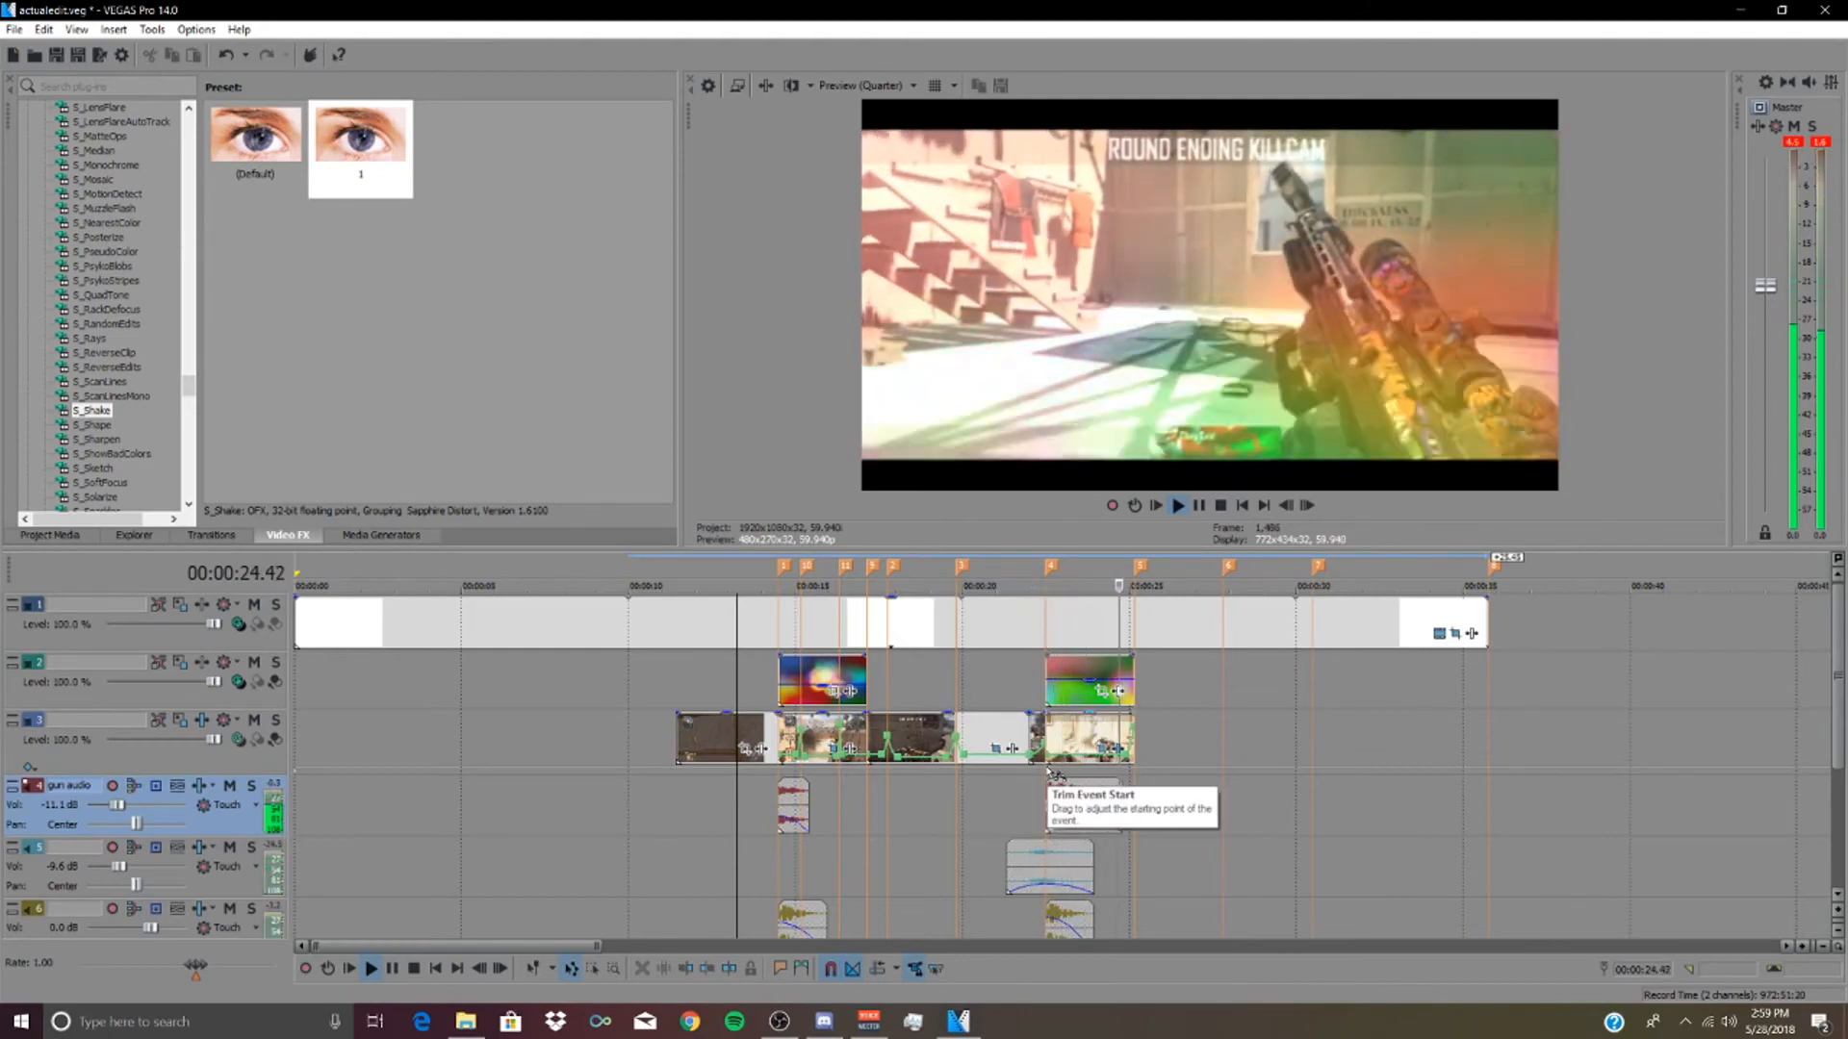
pyautogui.click(1047, 767)
pyautogui.press('space')
pyautogui.scroll(-1, 818, 635)
pyautogui.scroll(1, 1005, 803)
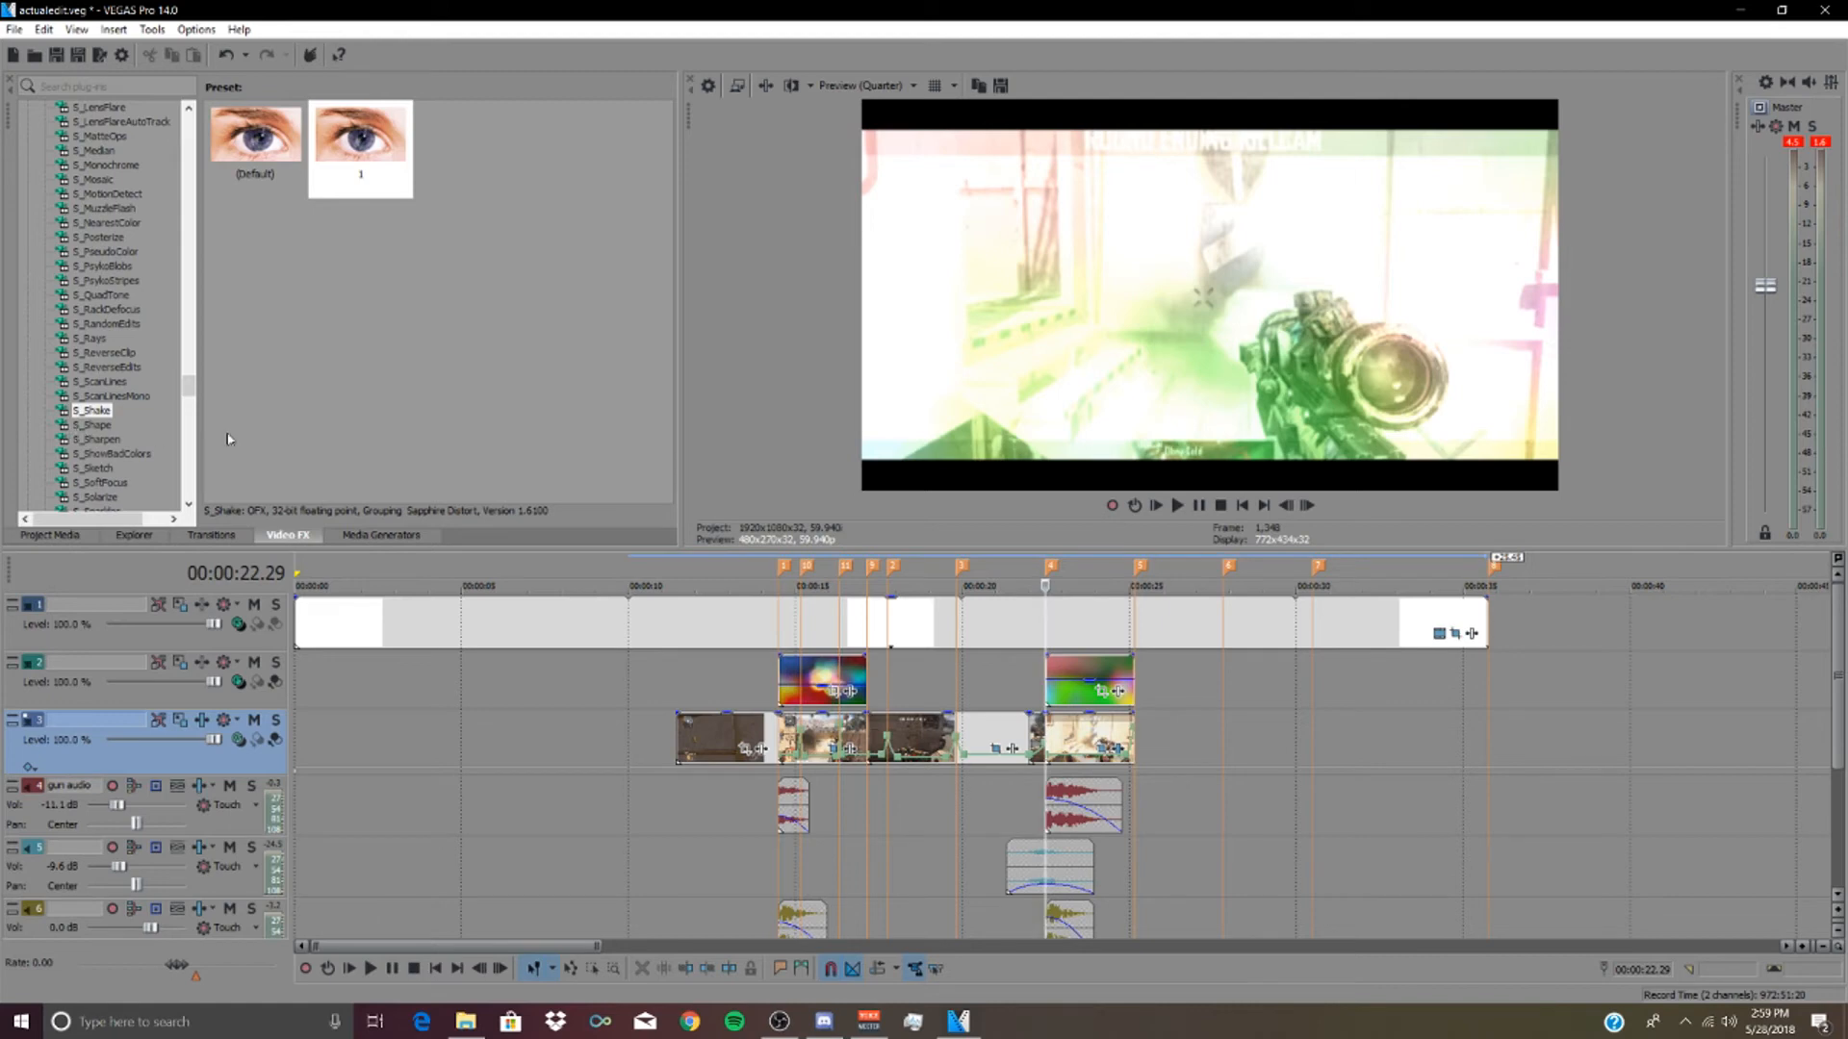
# - Find the S_Glint video effect and apply its default preset to Track 3 after the shake effect
pyautogui.moveTo(189, 402)
pyautogui.mouseDown()
pyautogui.moveTo(179, 376)
pyautogui.moveTo(193, 391)
pyautogui.mouseUp()
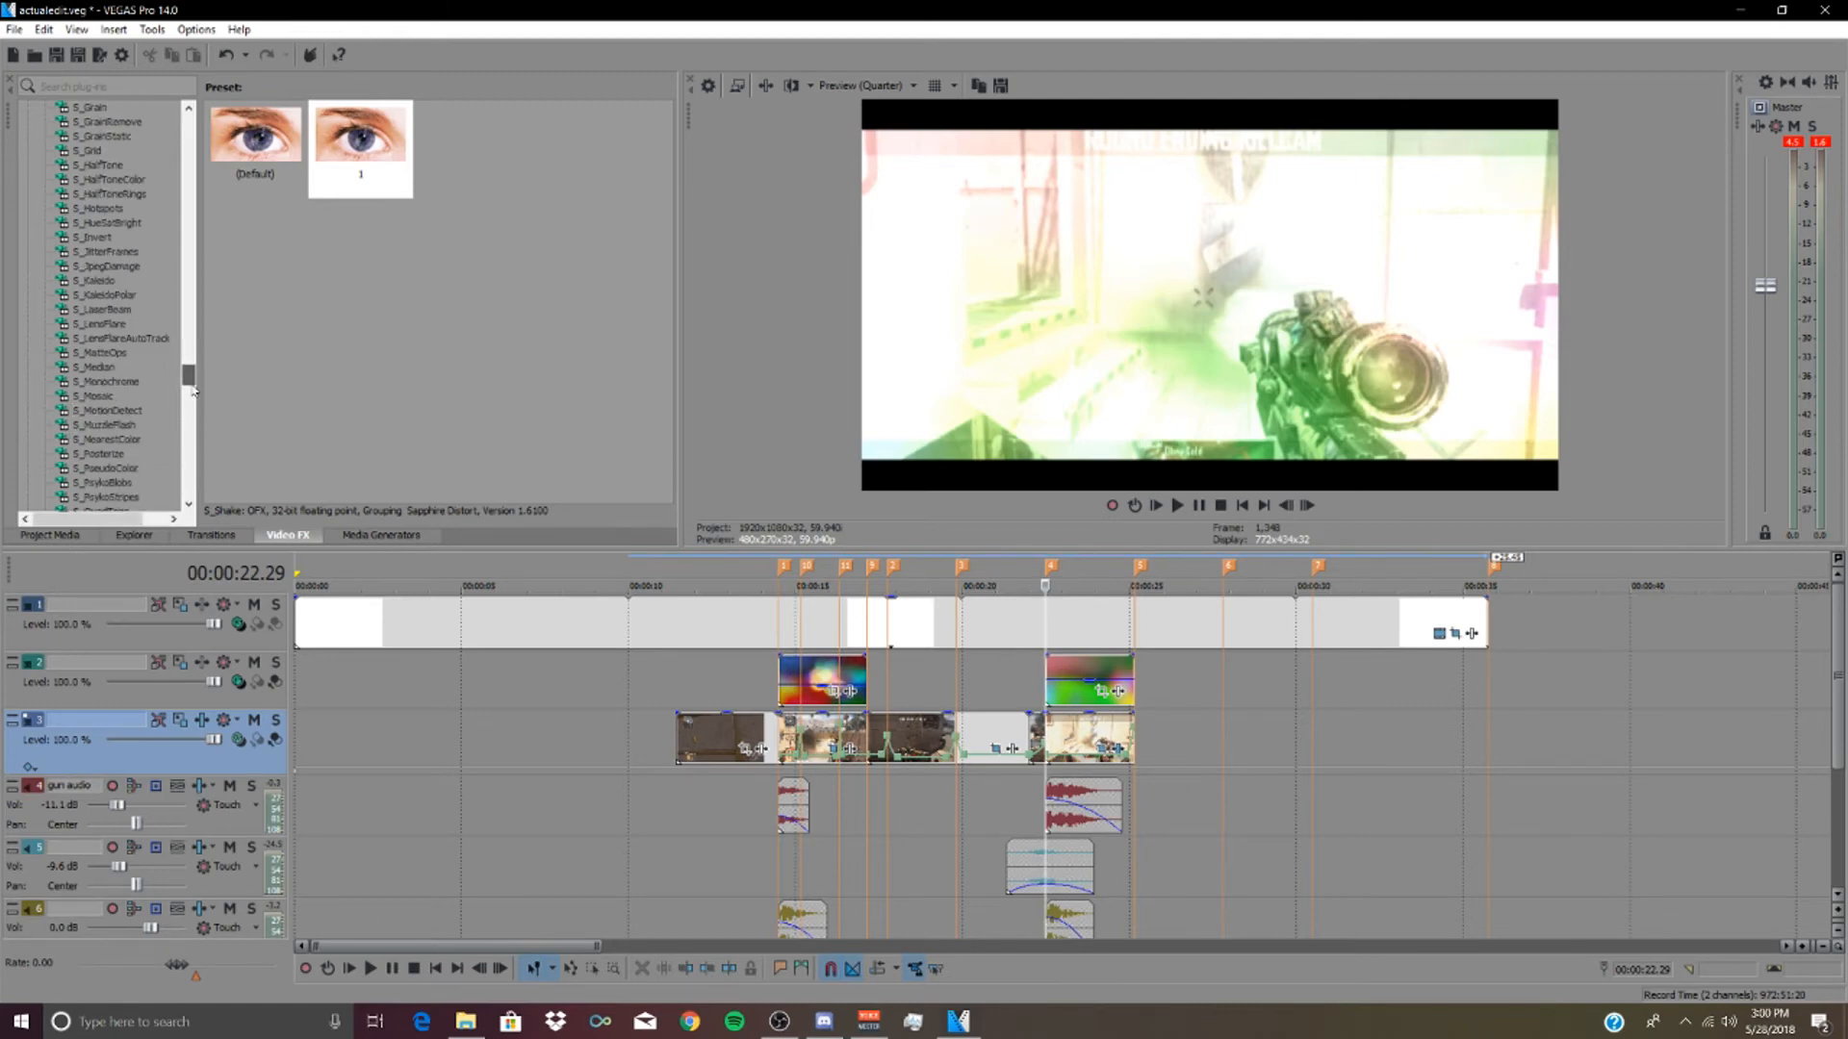
pyautogui.scroll(-5, 144, 385)
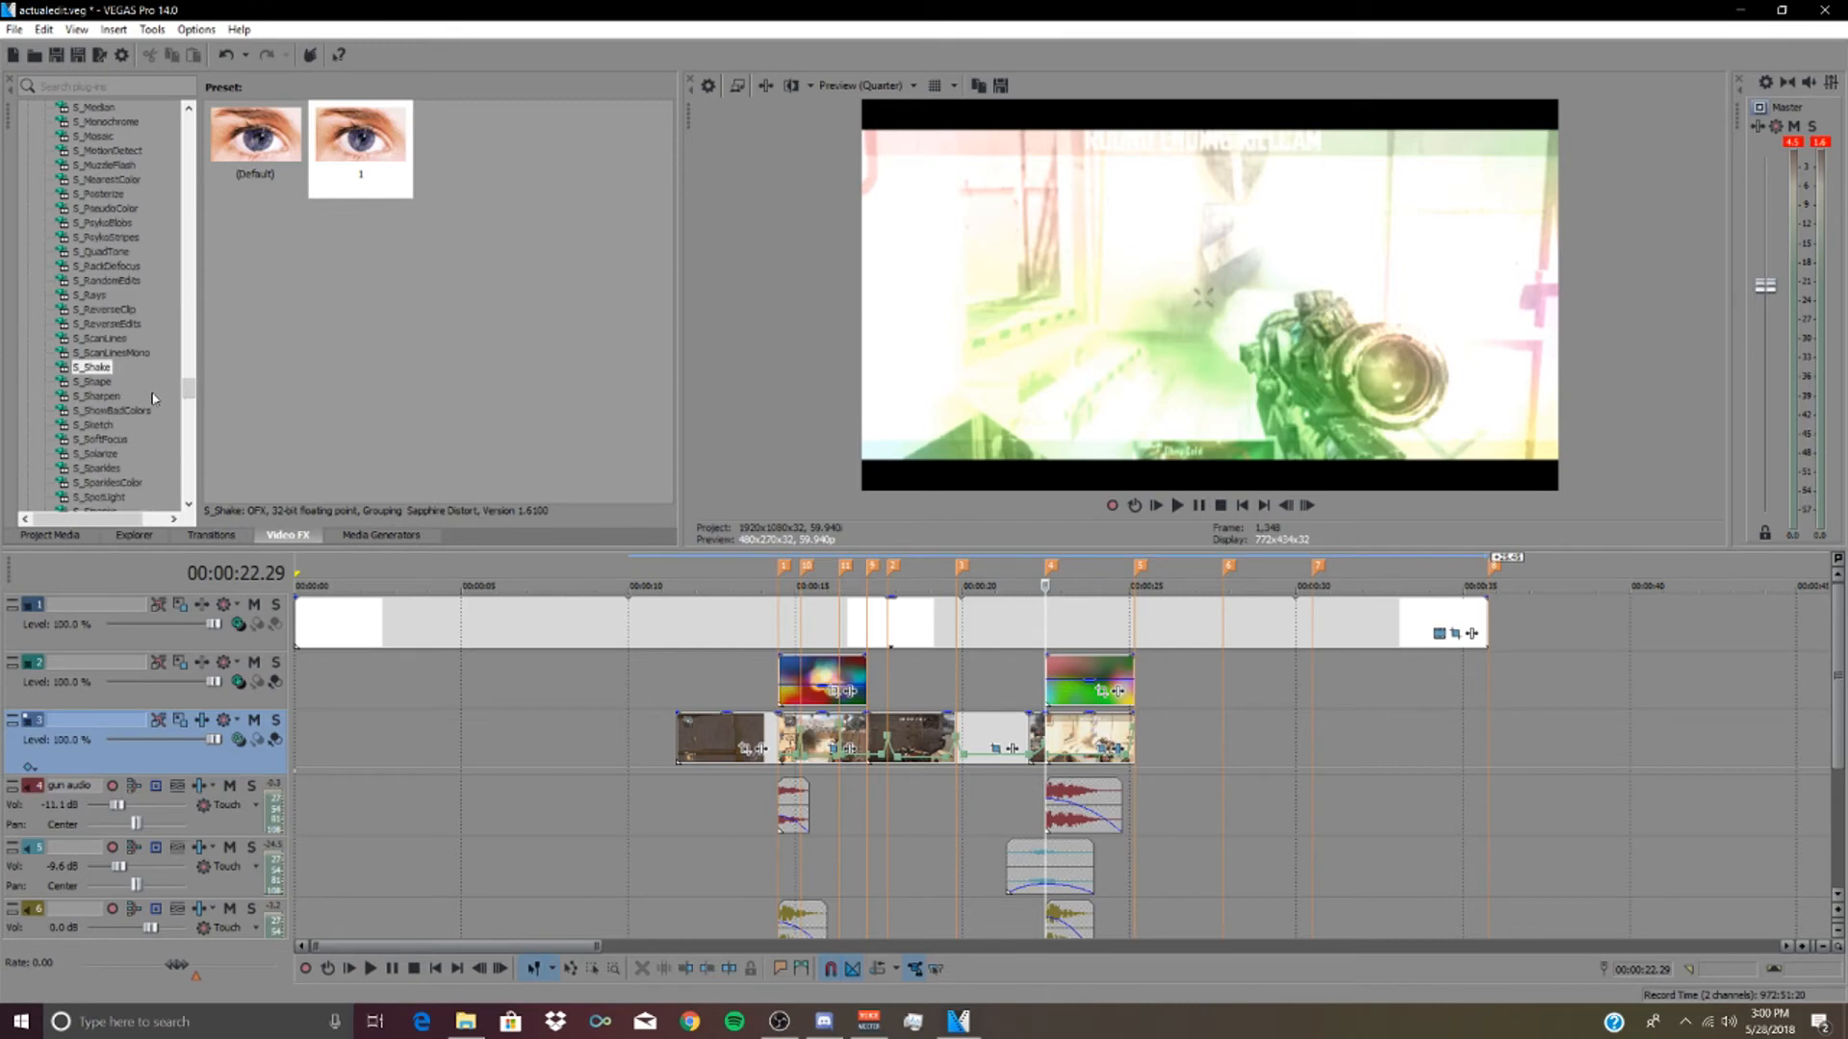
pyautogui.scroll(8, 155, 403)
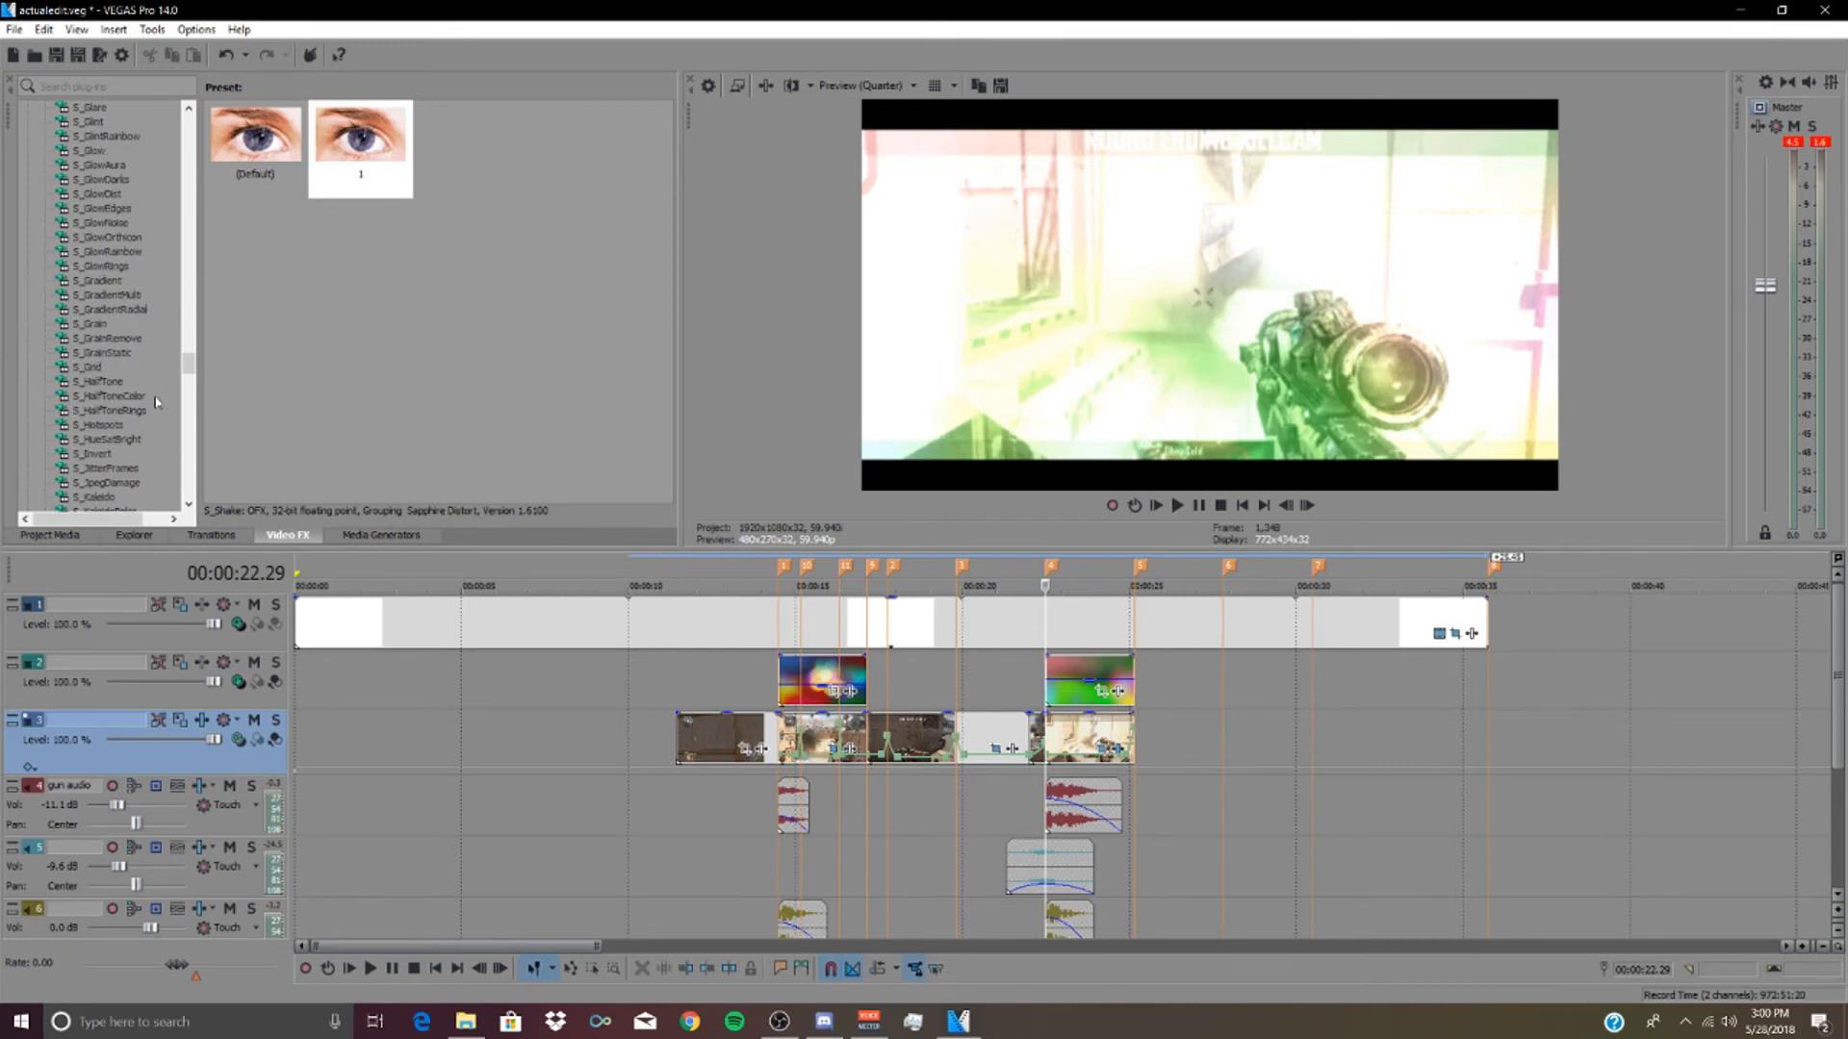
pyautogui.scroll(1, 100, 322)
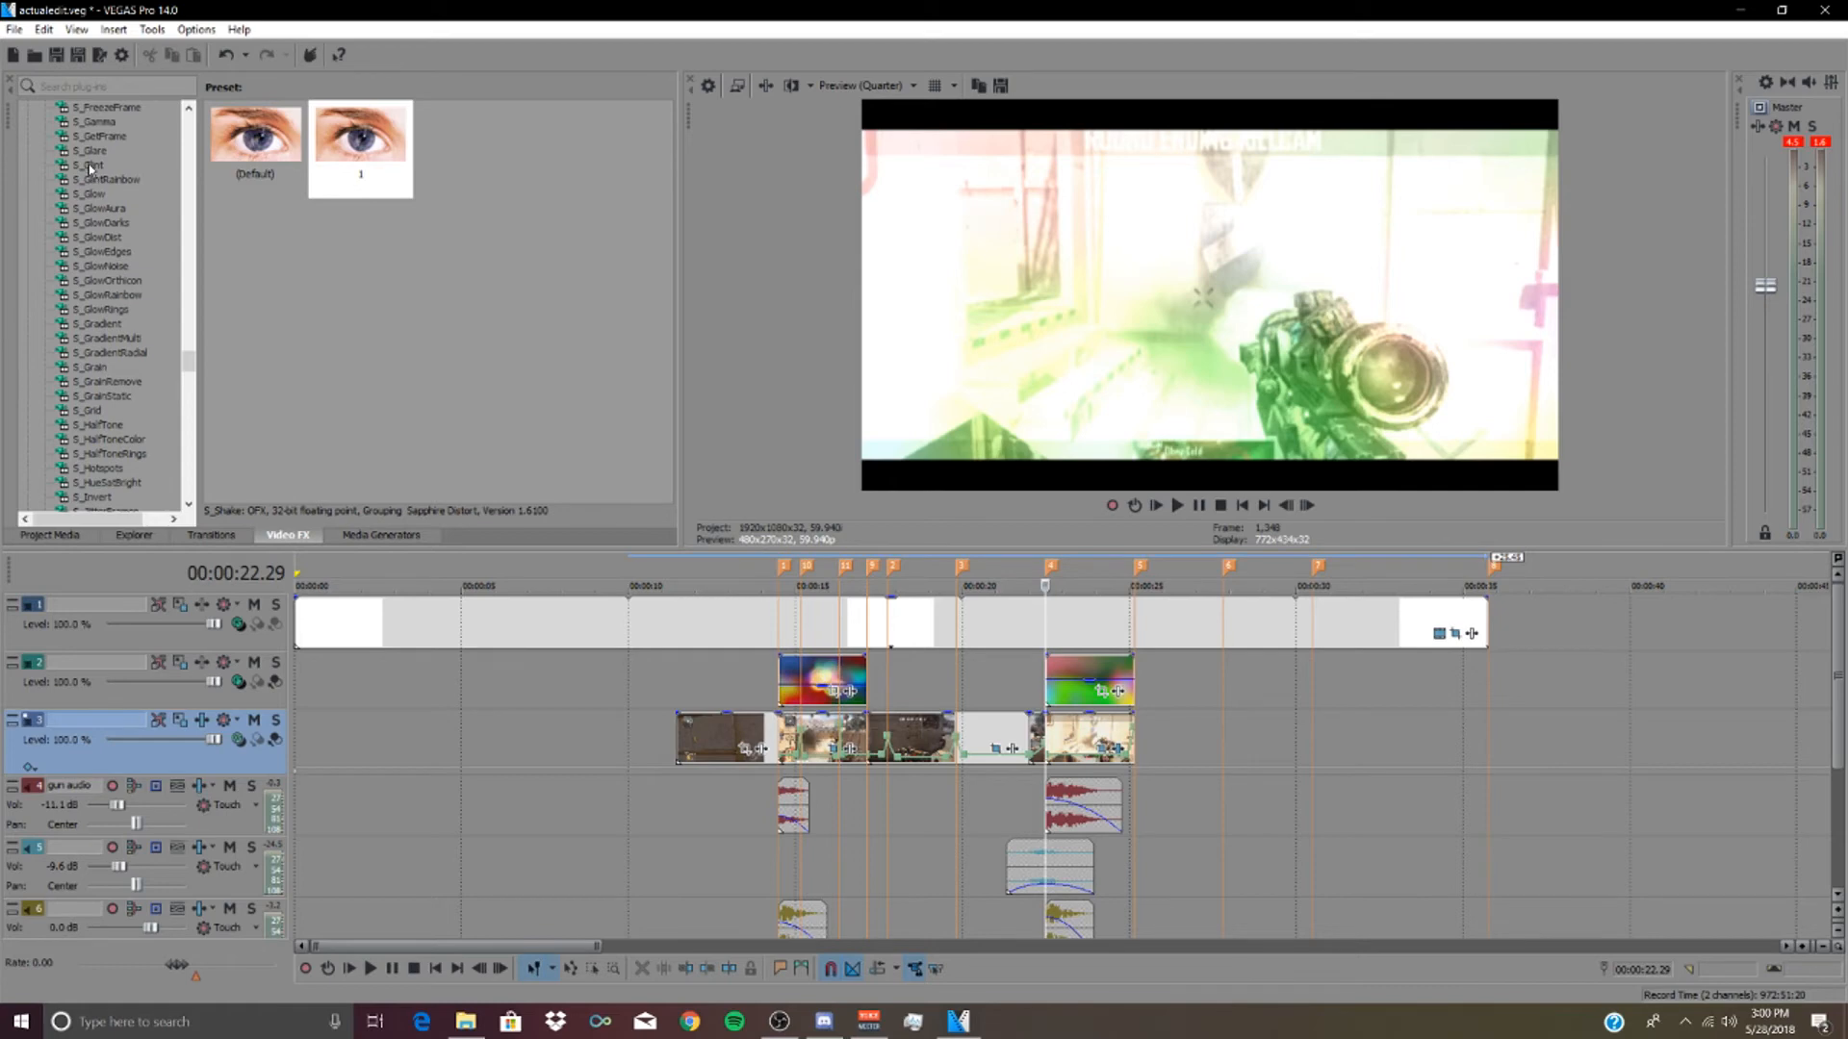
pyautogui.click(89, 166)
pyautogui.click(383, 158)
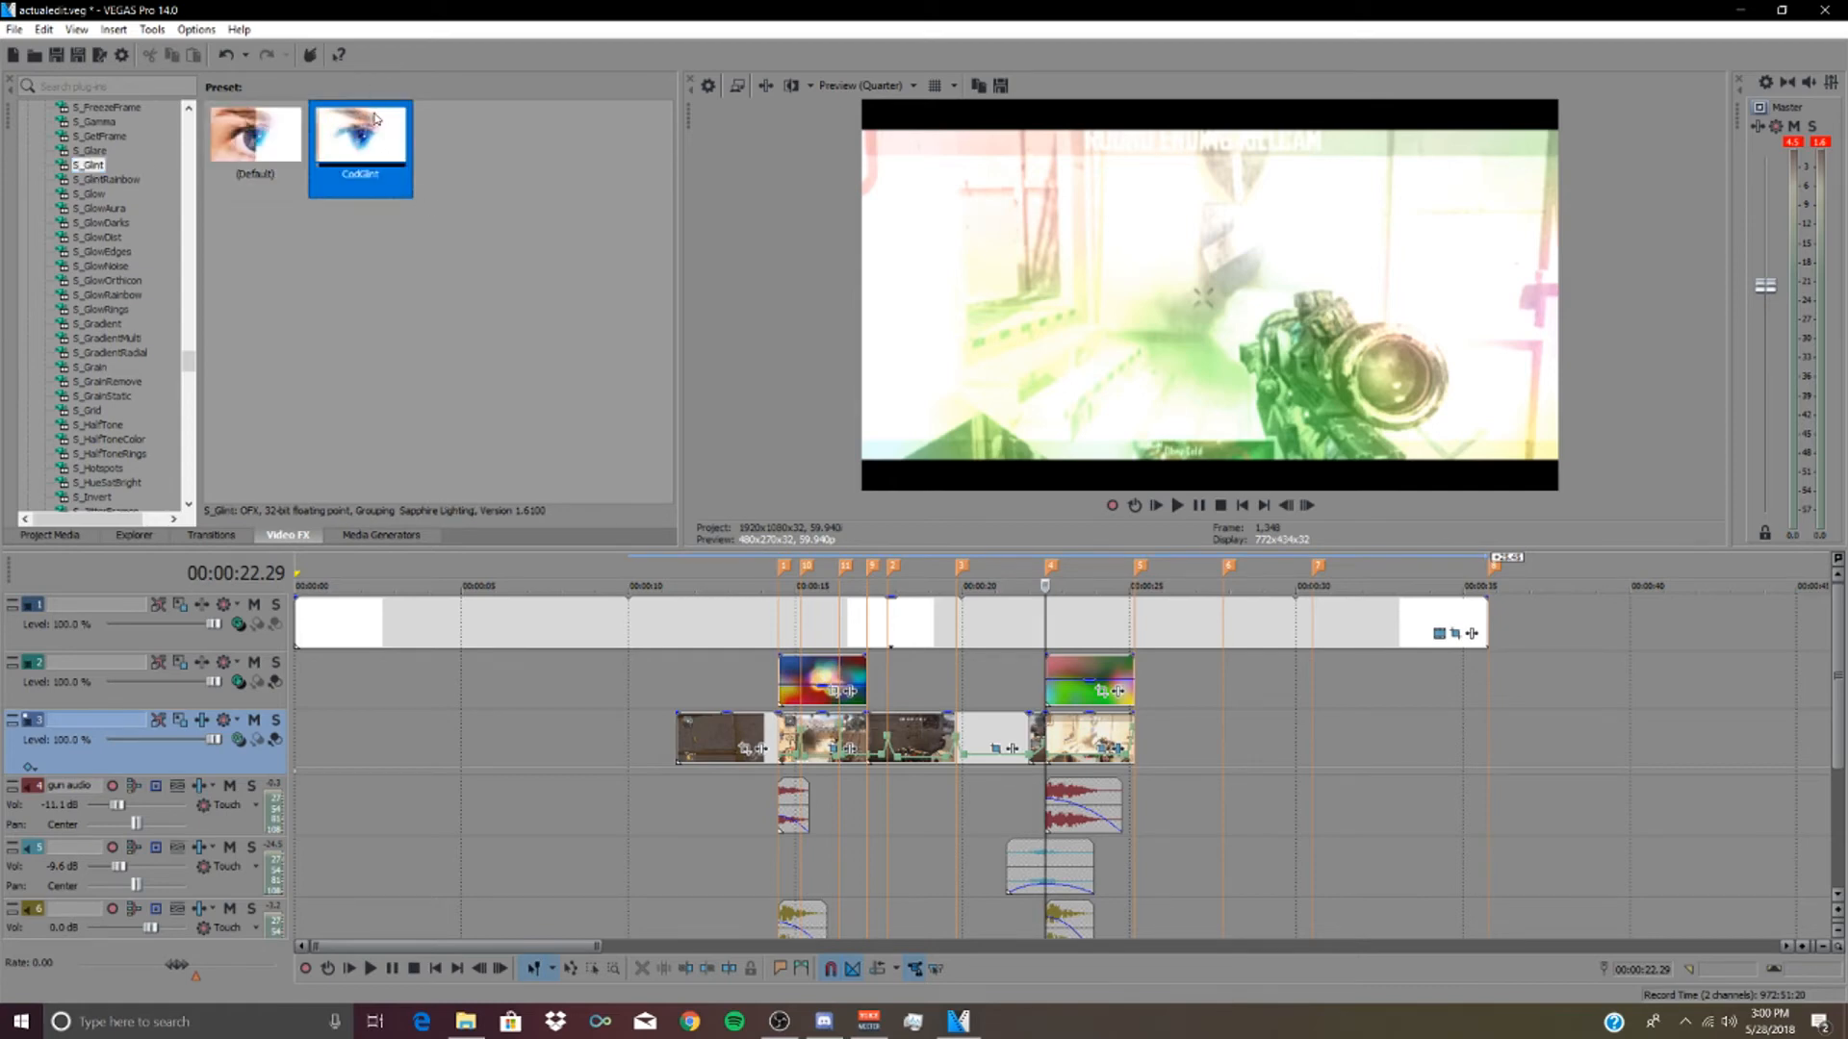
pyautogui.click(255, 144)
pyautogui.moveTo(982, 342); pyautogui.dragTo(1176, 758)
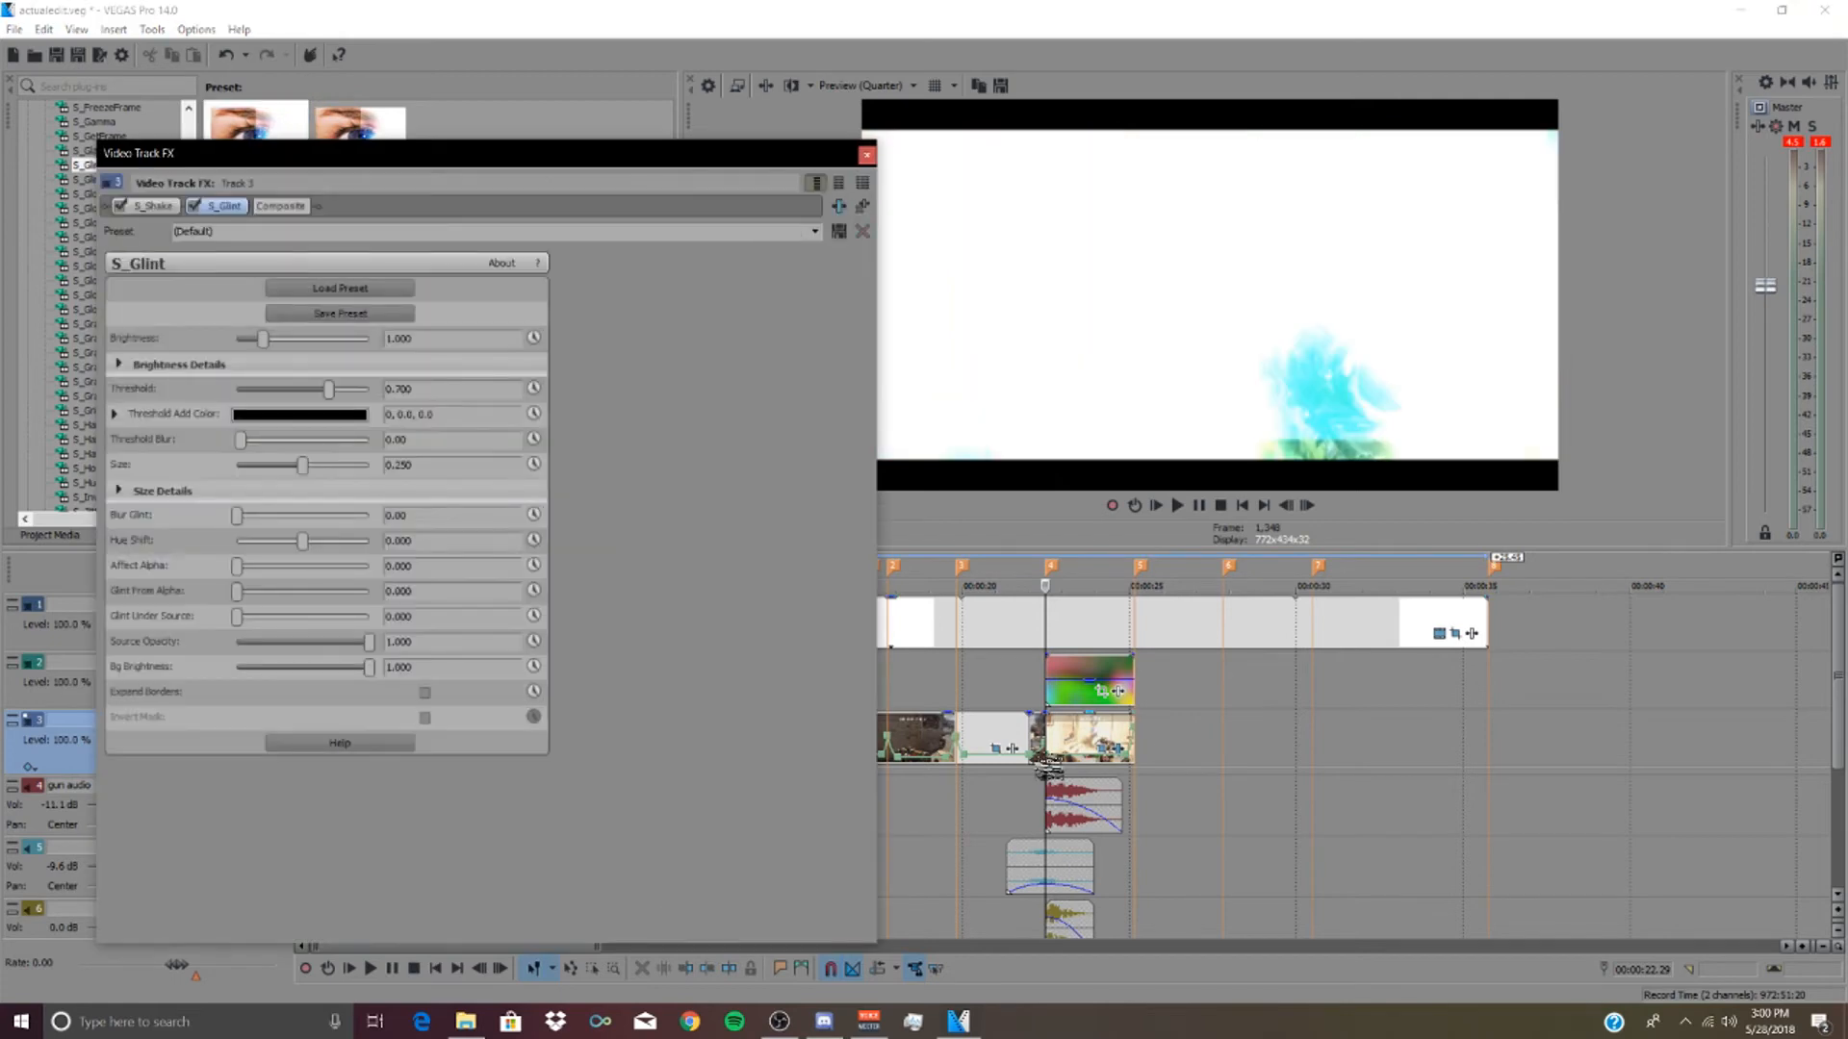
# - Preview the glint at 00:00:20.10, move the effect settings clear of the preview and raise Brightness to 5.000
pyautogui.click(969, 741)
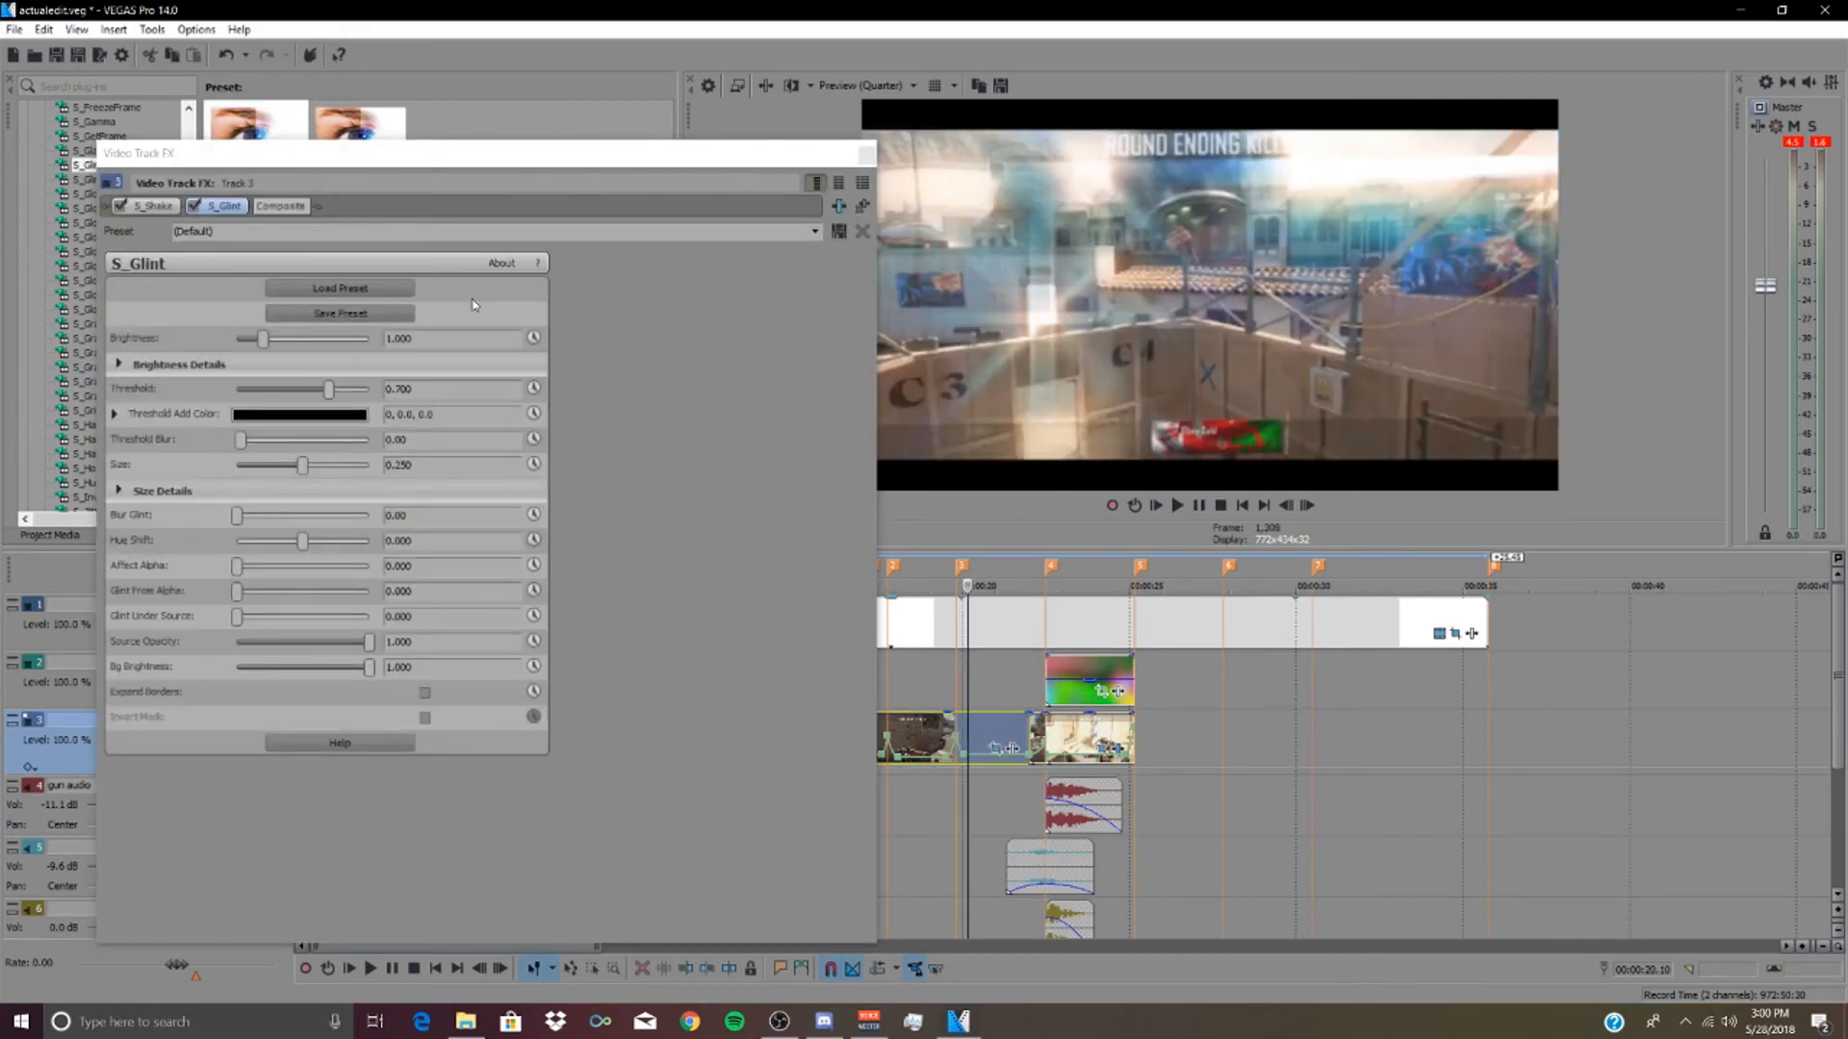
pyautogui.moveTo(435, 149); pyautogui.dragTo(314, 80)
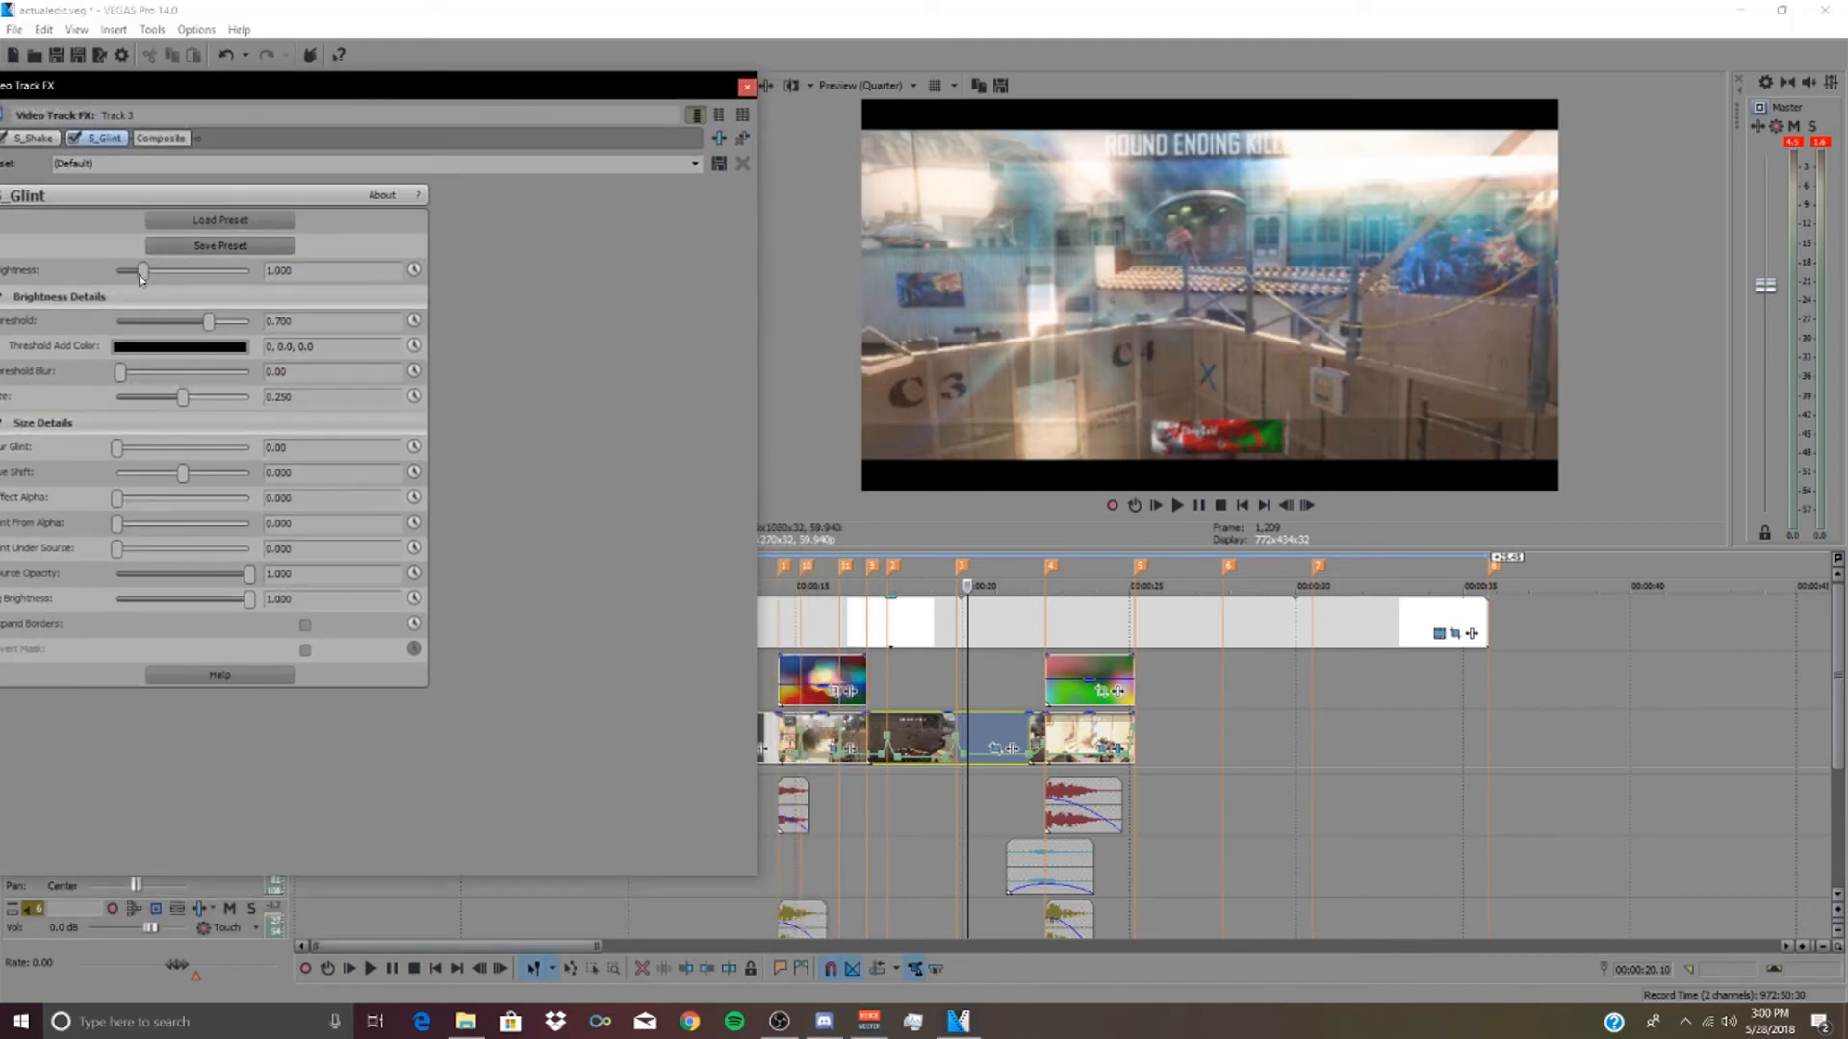
pyautogui.moveTo(287, 94); pyautogui.dragTo(313, 95)
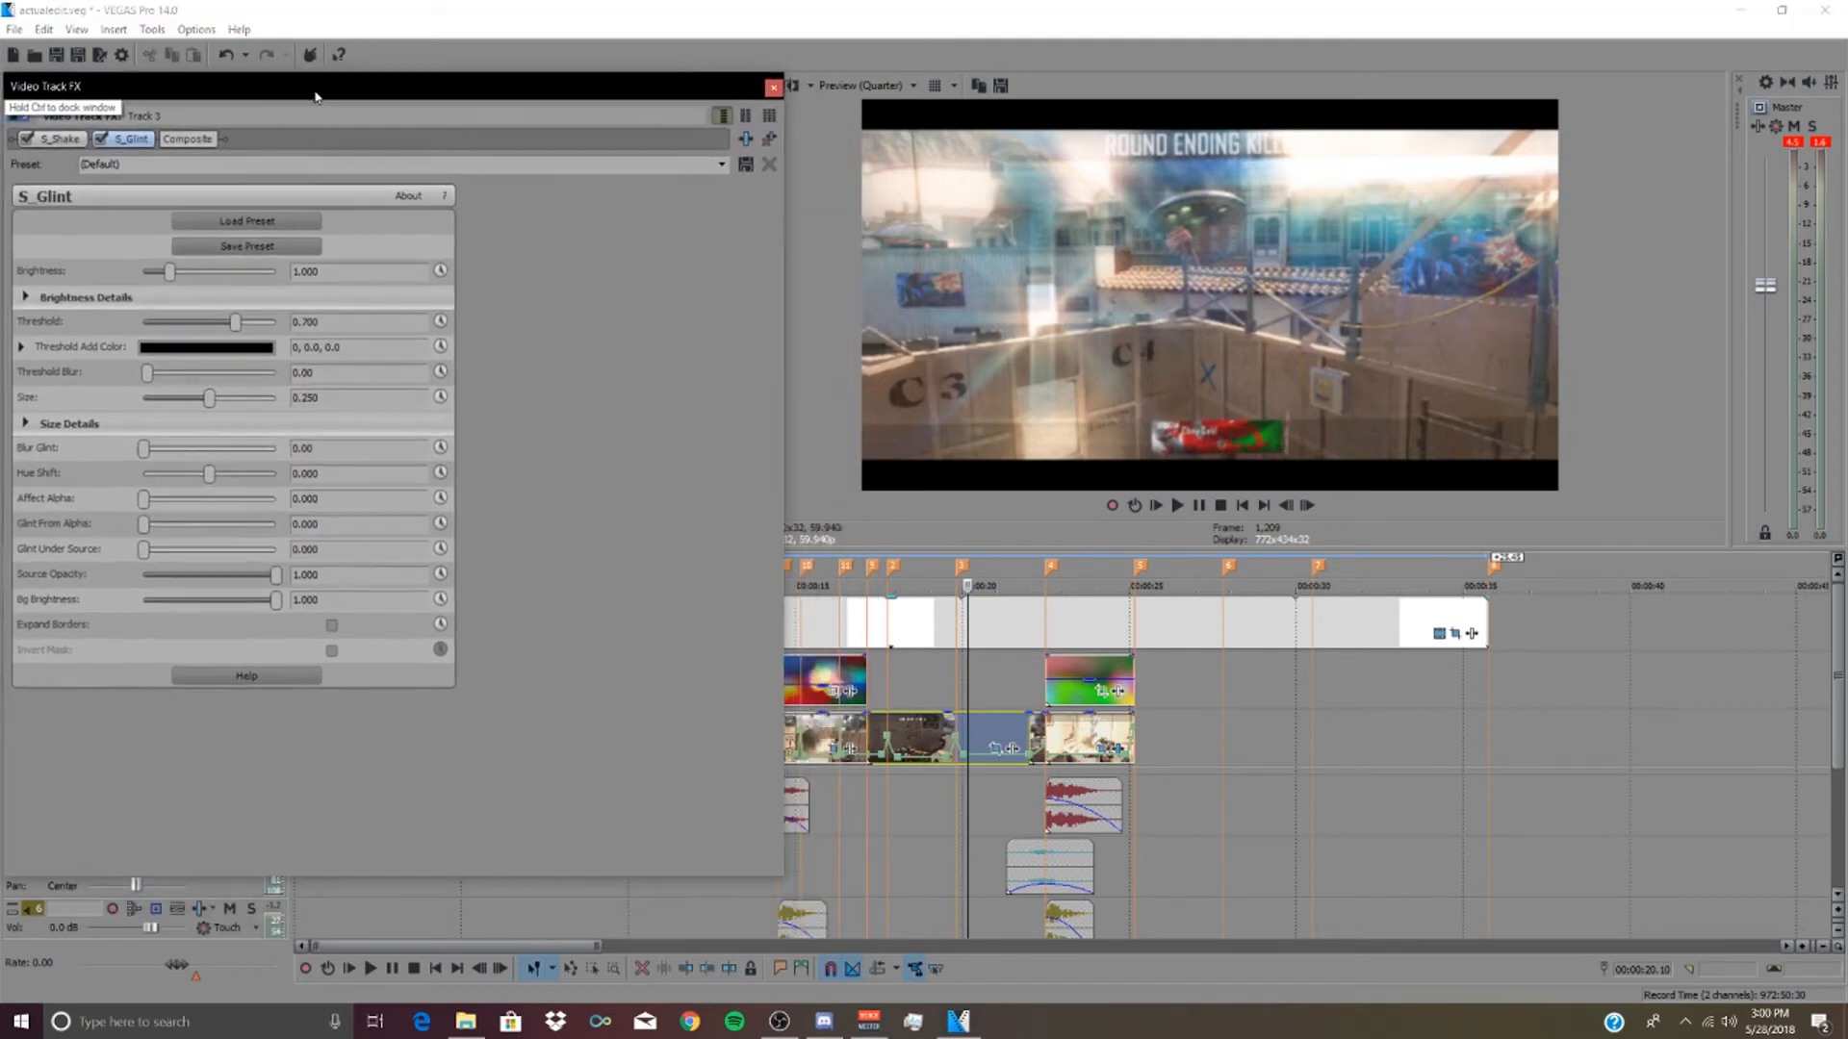
pyautogui.moveTo(170, 271); pyautogui.dragTo(406, 259)
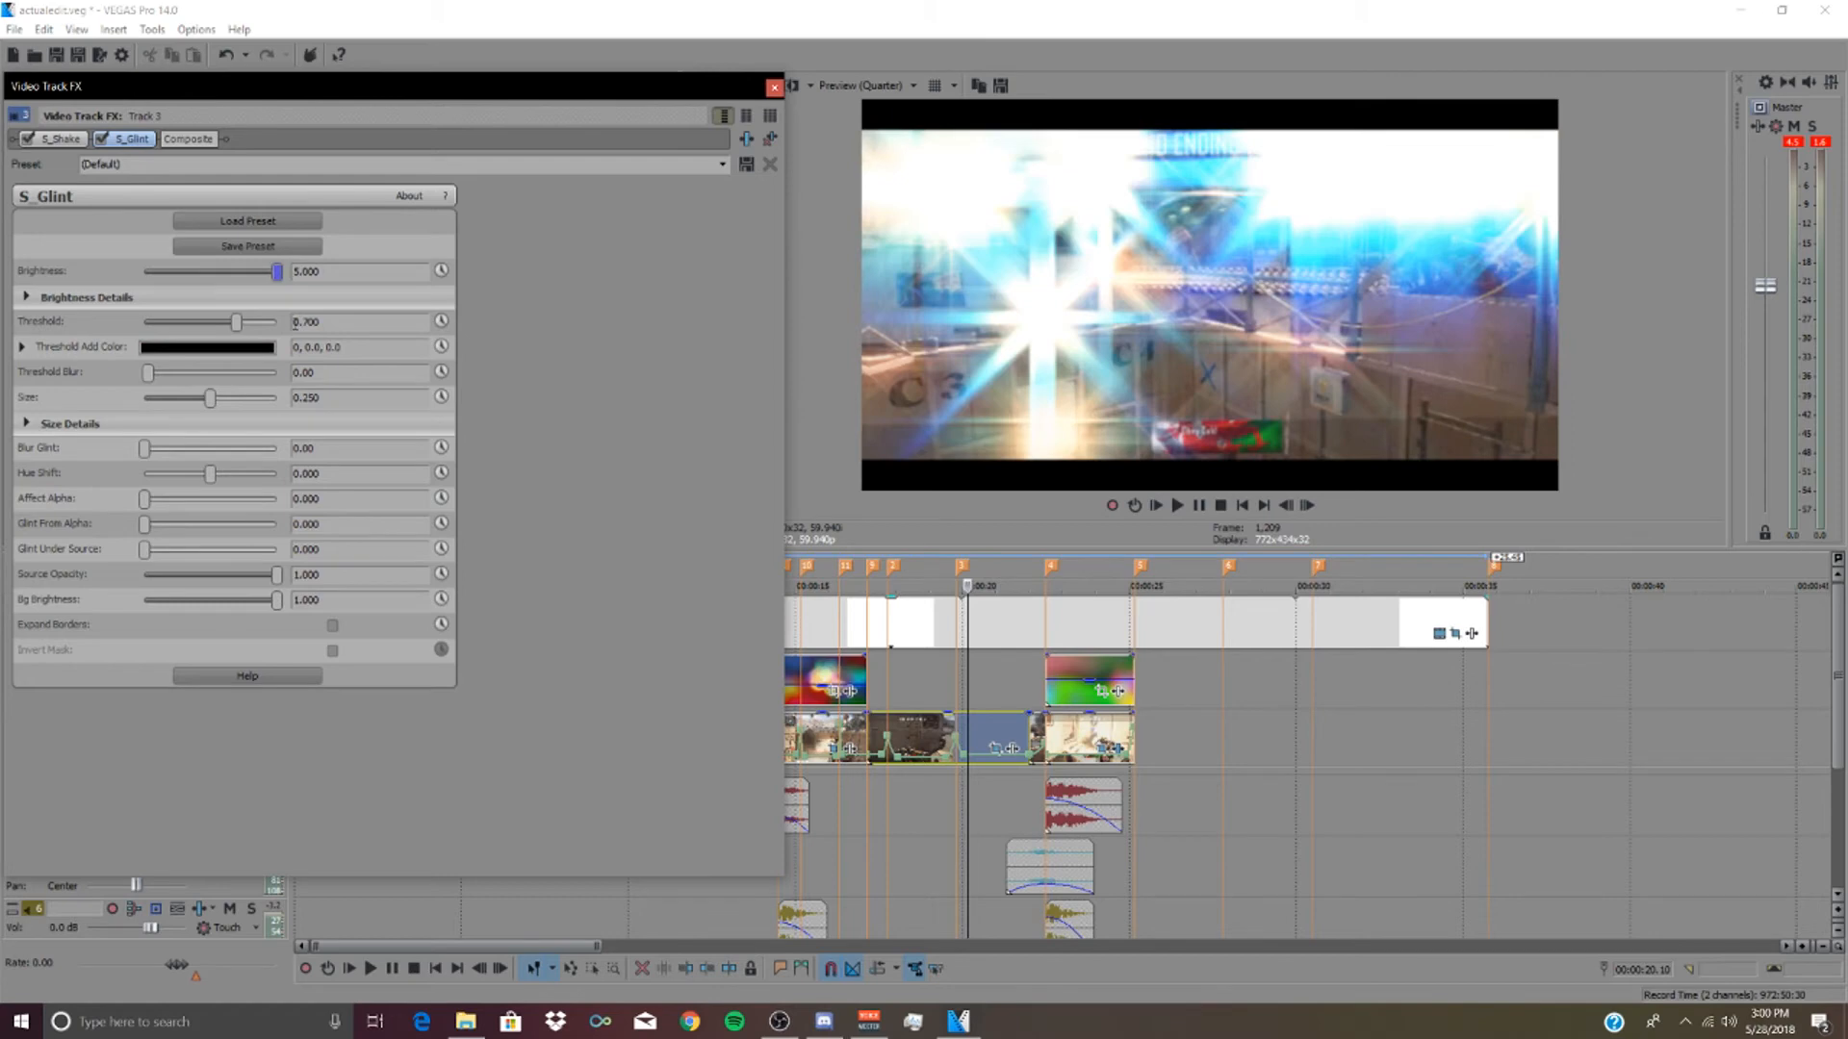
# - Set the glint's Threshold to 0.735 and Threshold Blur to 0.06, and check the look at 00:00:18.23
pyautogui.moveTo(238, 325); pyautogui.dragTo(5, 327)
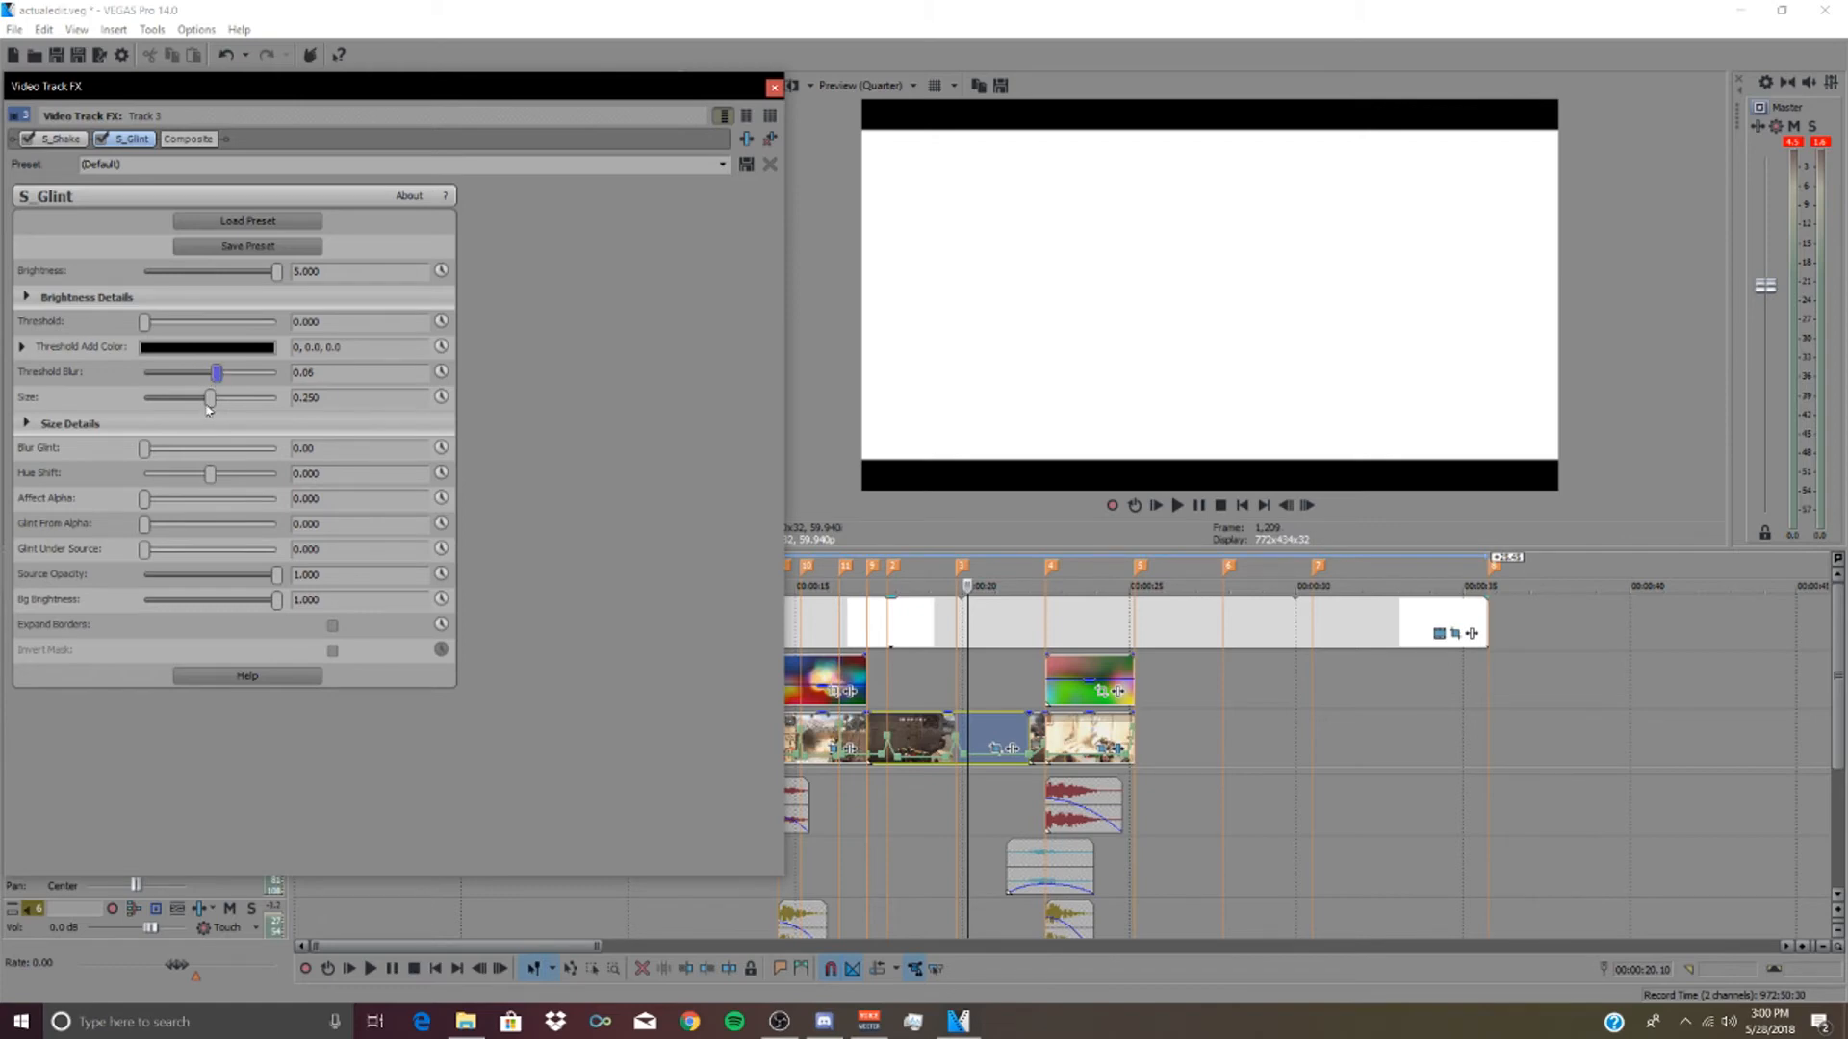
pyautogui.moveTo(147, 328); pyautogui.dragTo(245, 336)
pyautogui.click(907, 727)
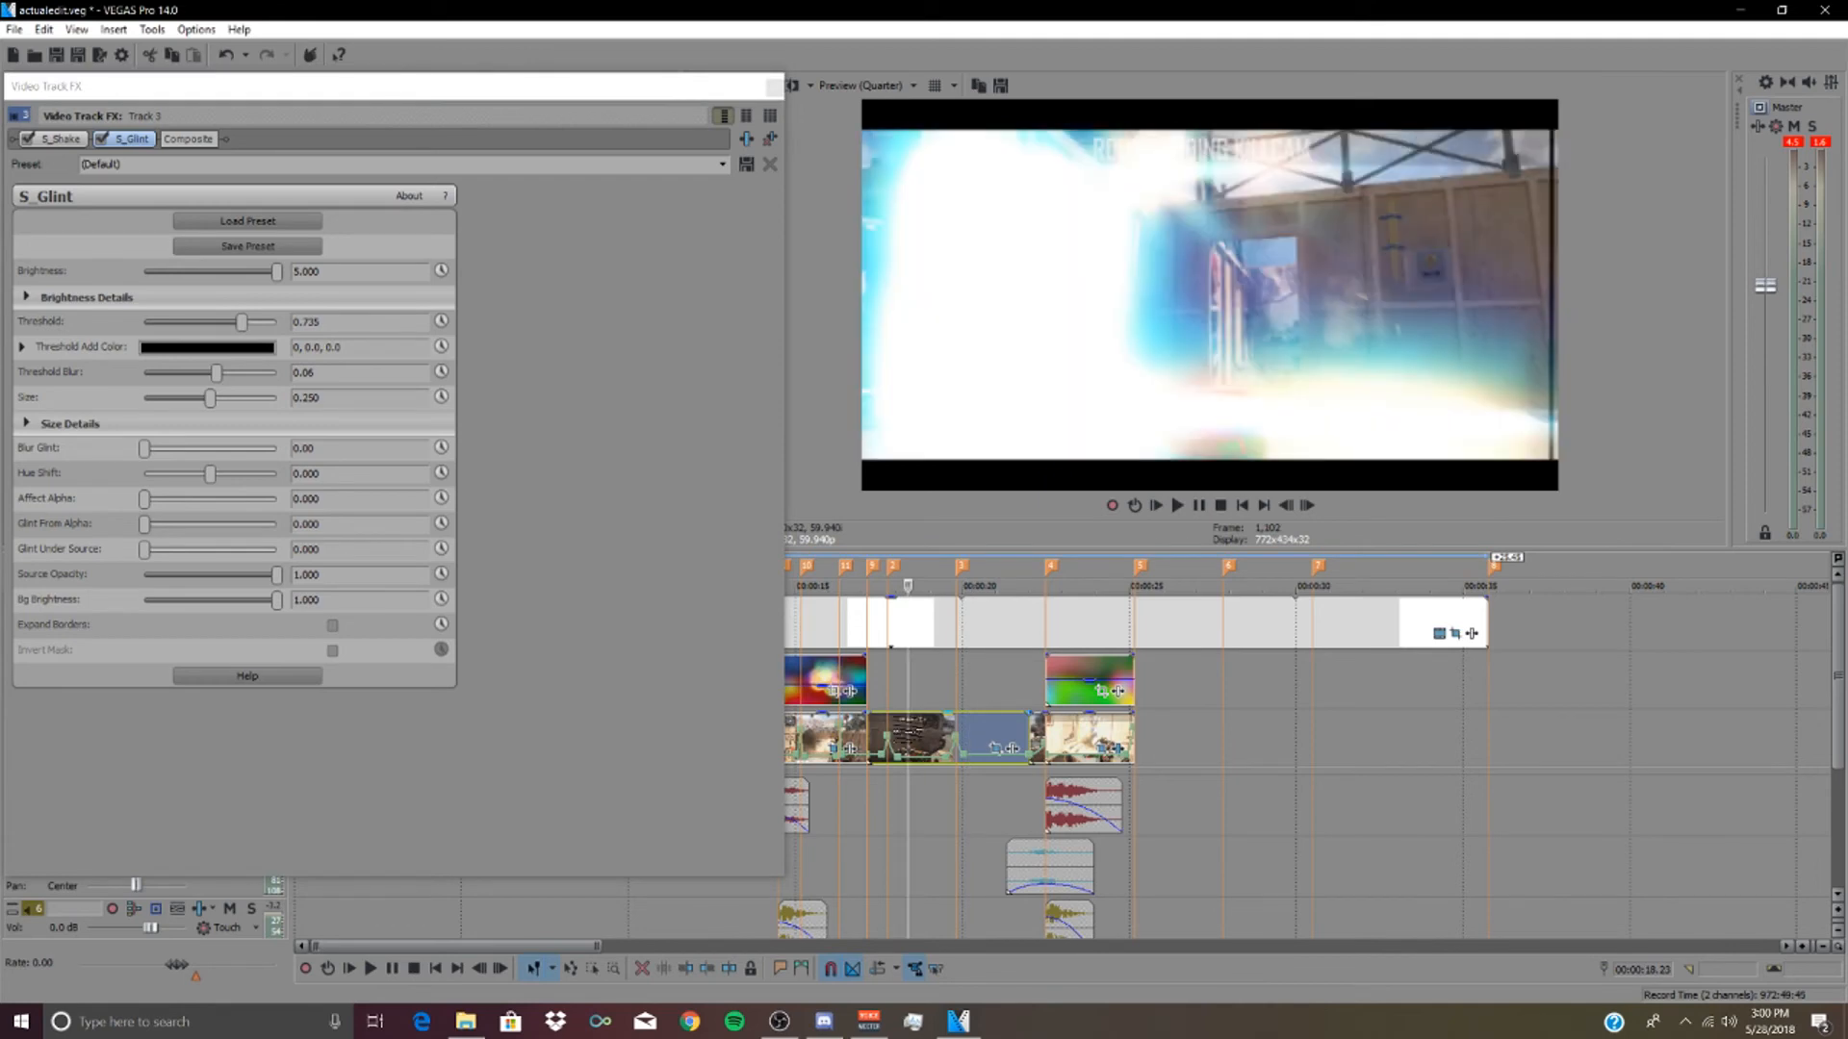
# - Advance through the killcam clip to 00:00:18.45 and set the glint's Threshold to 0.830
pyautogui.press('Right')
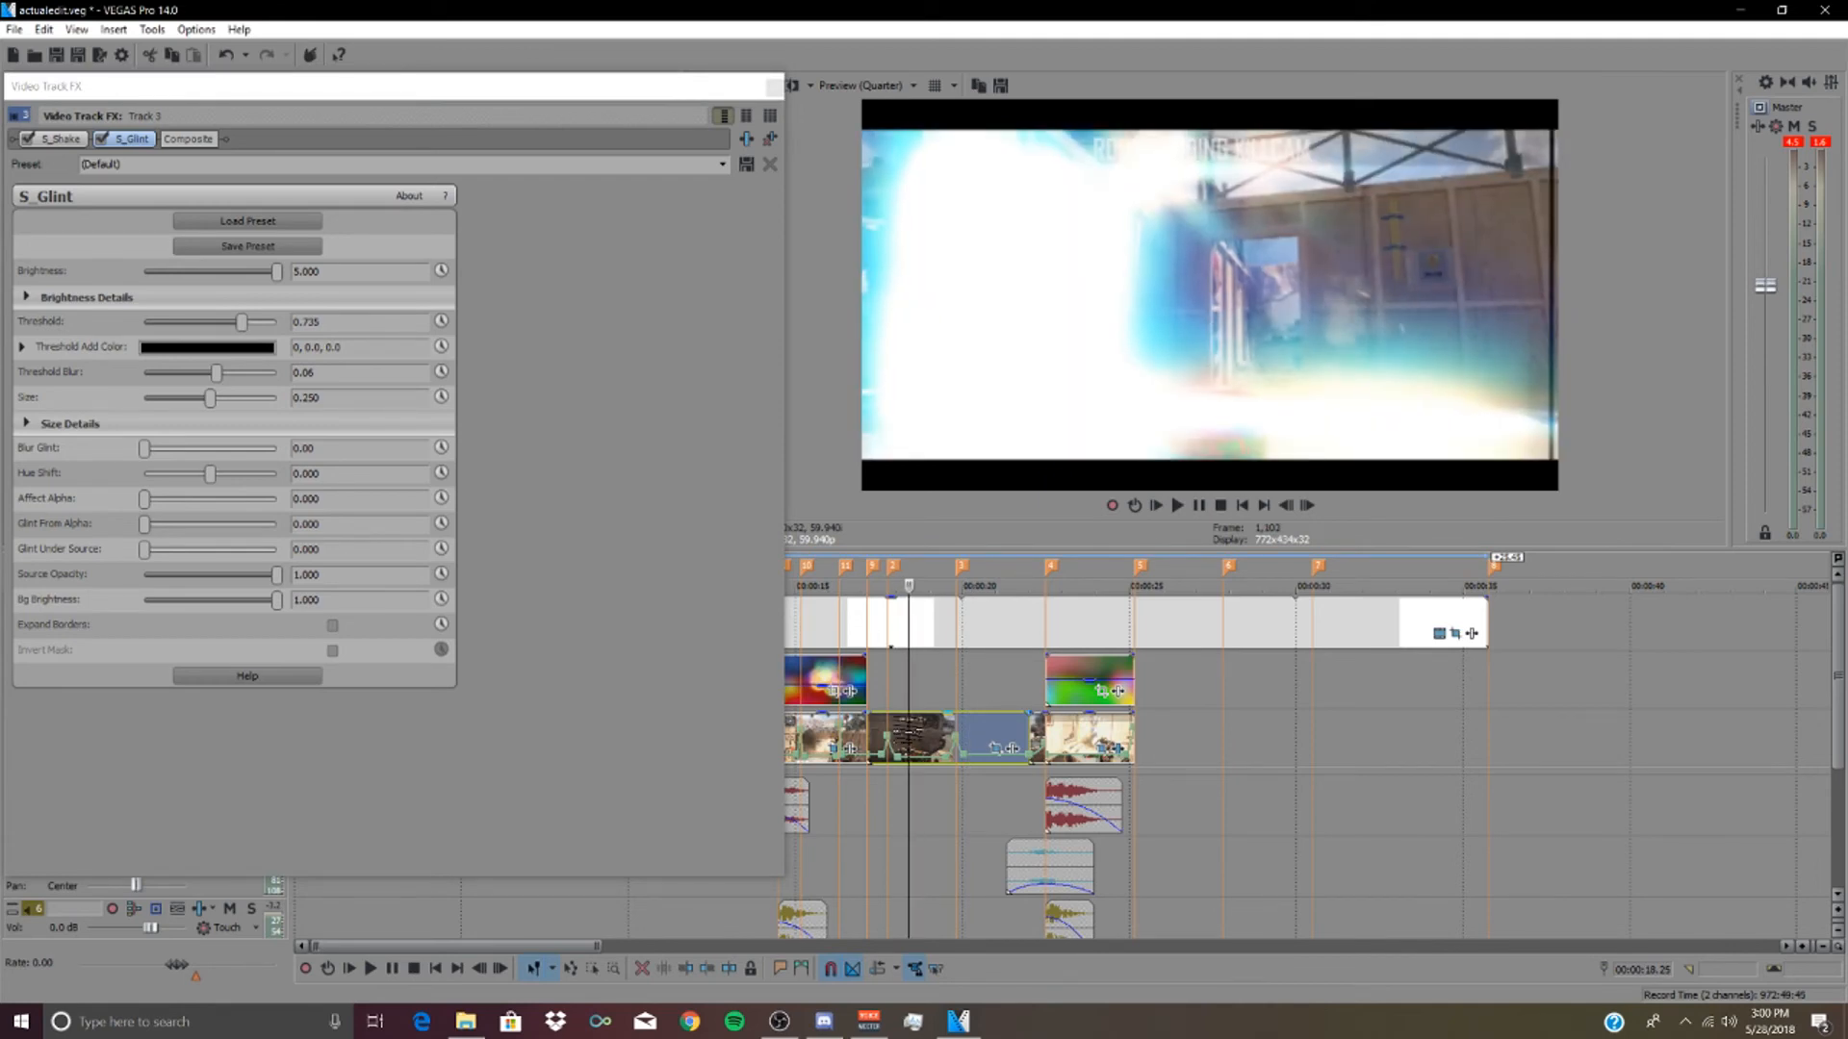
pyautogui.press('Right')
pyautogui.press('Right')
pyautogui.press('Right')
pyautogui.press('Right')
pyautogui.press('Right')
pyautogui.press('Right')
pyautogui.press('Right')
pyautogui.press('Right')
pyautogui.press('Right')
pyautogui.press('Right')
pyautogui.press('Right')
pyautogui.press('Right')
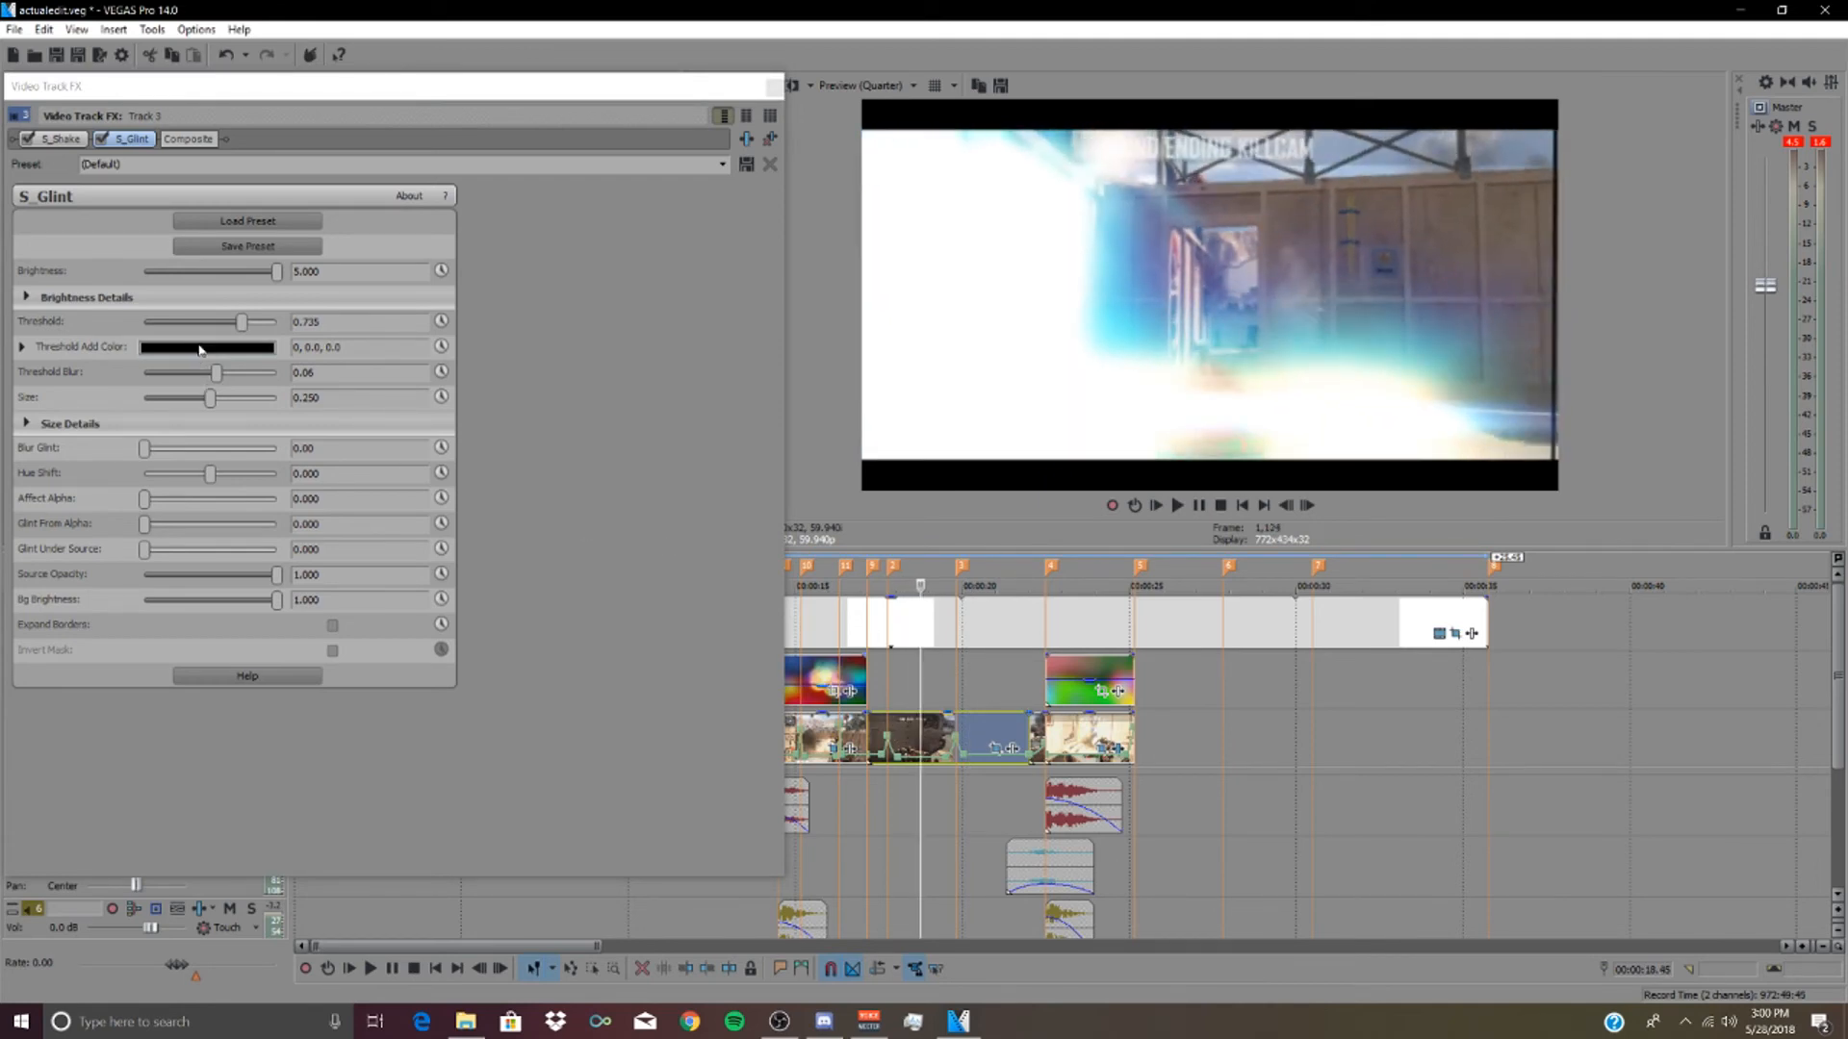
pyautogui.moveTo(241, 322); pyautogui.dragTo(253, 327)
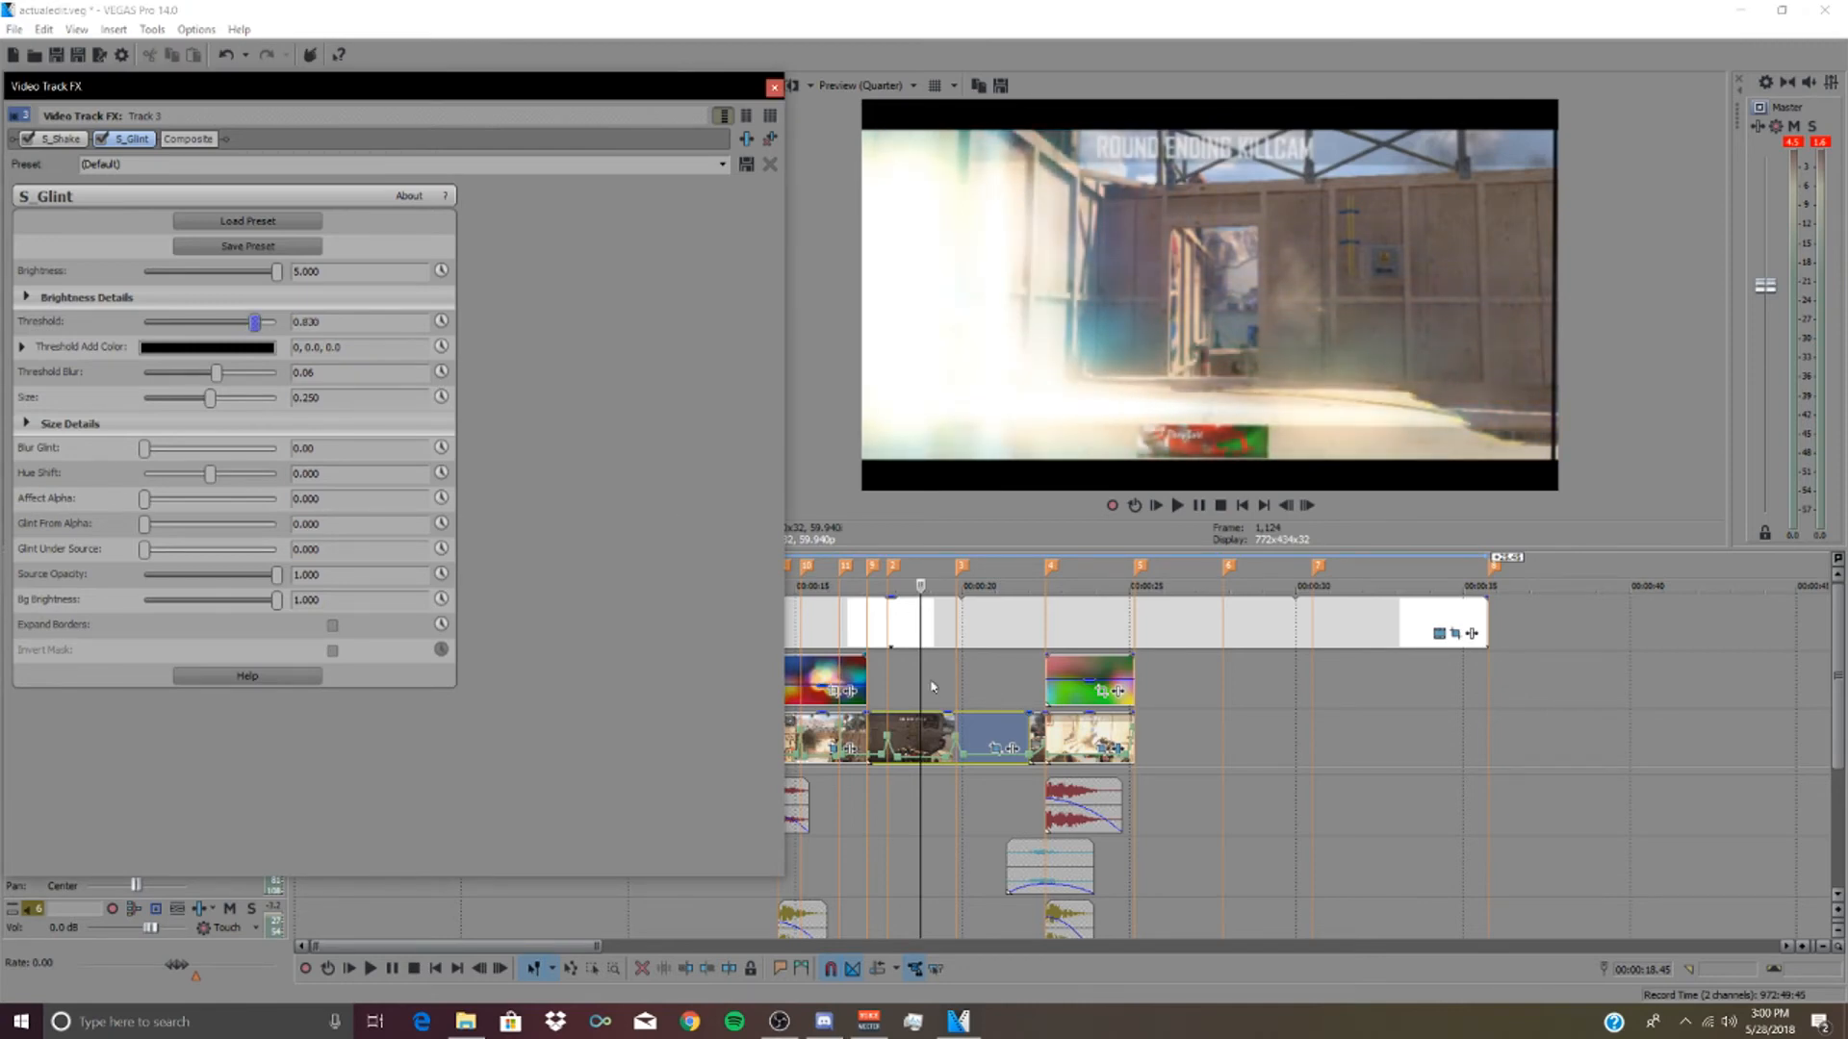
# - Step through the last clips frame by frame up to 00:00:24.53 to examine how the glint treats bright areas
pyautogui.click(932, 686)
pyautogui.press('Right')
pyautogui.press('Right')
pyautogui.press('Right')
pyautogui.press('Right')
pyautogui.press('Right')
pyautogui.press('Right')
pyautogui.press('Right')
pyautogui.press('Right')
pyautogui.press('Right')
pyautogui.press('Right')
pyautogui.press('Right')
pyautogui.press('Right')
pyautogui.press('Right')
pyautogui.press('Right')
pyautogui.press('Right')
pyautogui.press('Right')
pyautogui.press('Right')
pyautogui.press('Right')
pyautogui.press('Right')
pyautogui.press('Right')
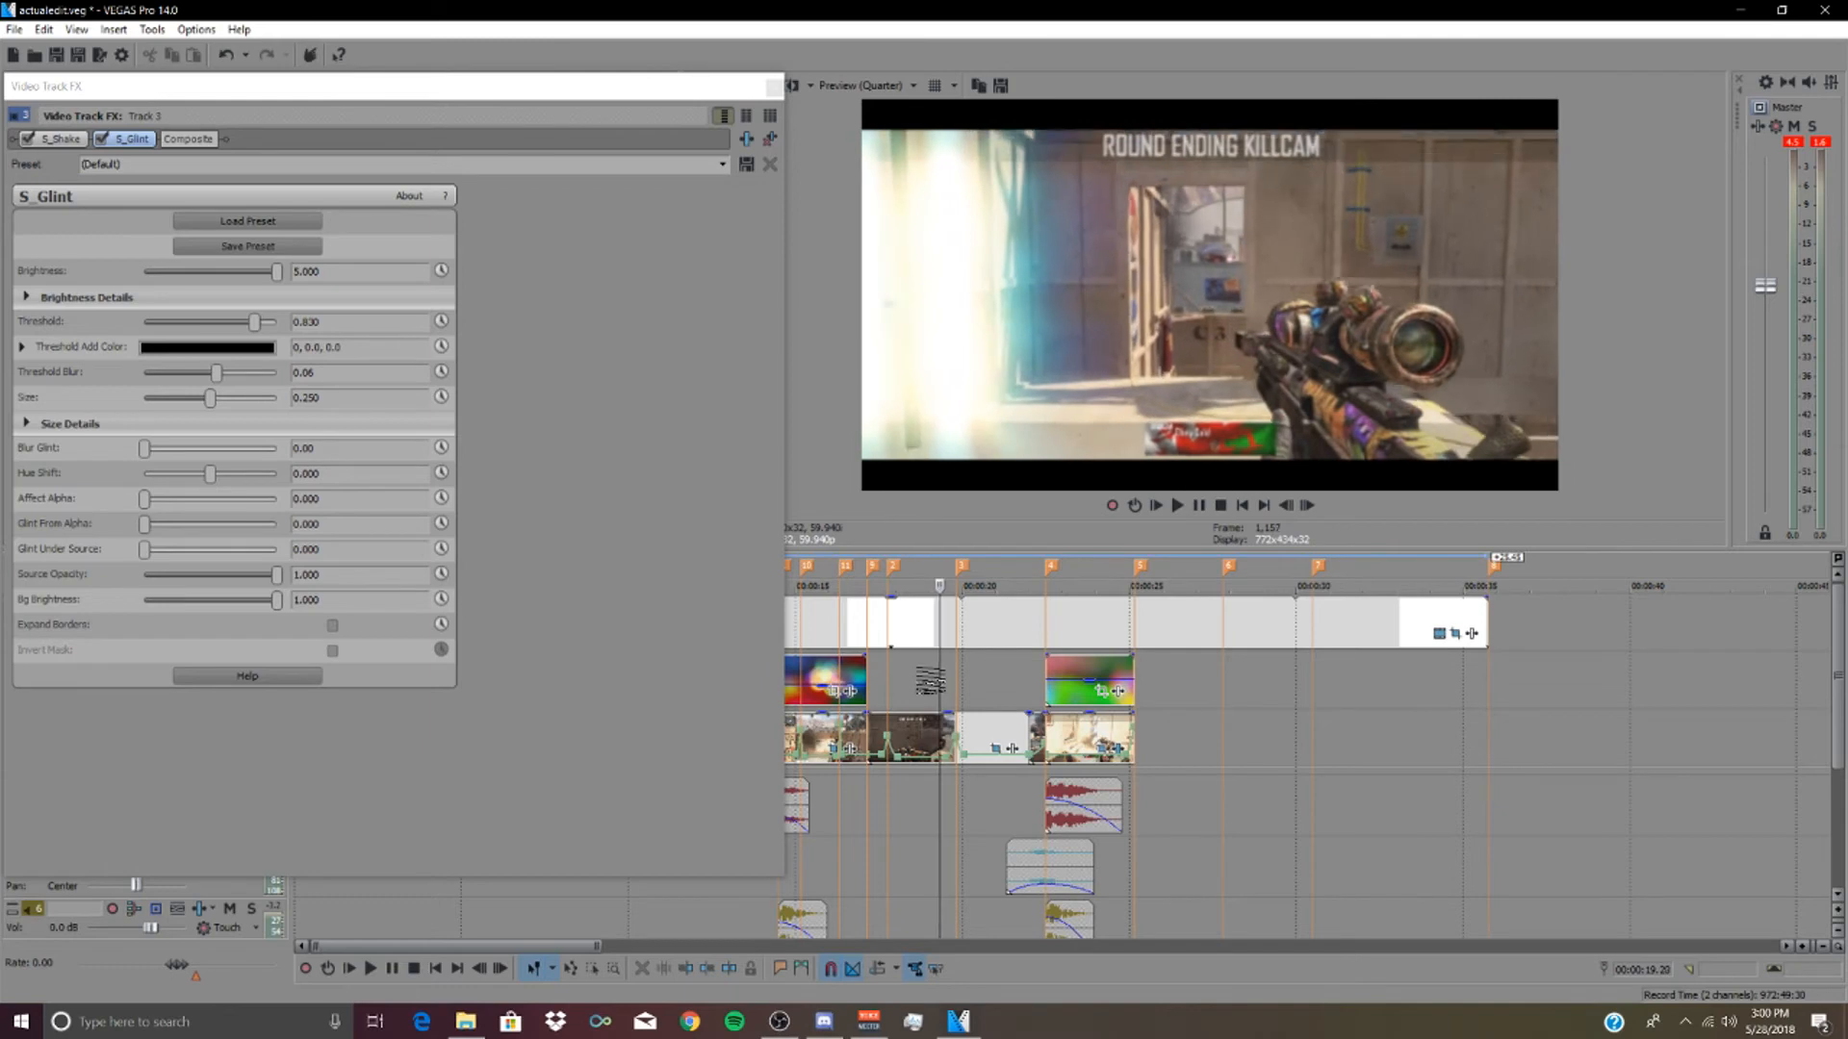
pyautogui.press('Right')
pyautogui.press('Right')
pyautogui.press('Right')
pyautogui.press('Right')
pyautogui.press('Right')
pyautogui.press('Right')
pyautogui.press('Right')
pyautogui.press('Right')
pyautogui.press('Right')
pyautogui.press('Right')
pyautogui.press('Right')
pyautogui.press('Right')
pyautogui.press('Right')
pyautogui.press('Right')
pyautogui.press('Right')
pyautogui.press('Right')
pyautogui.press('Right')
pyautogui.press('Right')
pyautogui.press('Right')
pyautogui.press('Right')
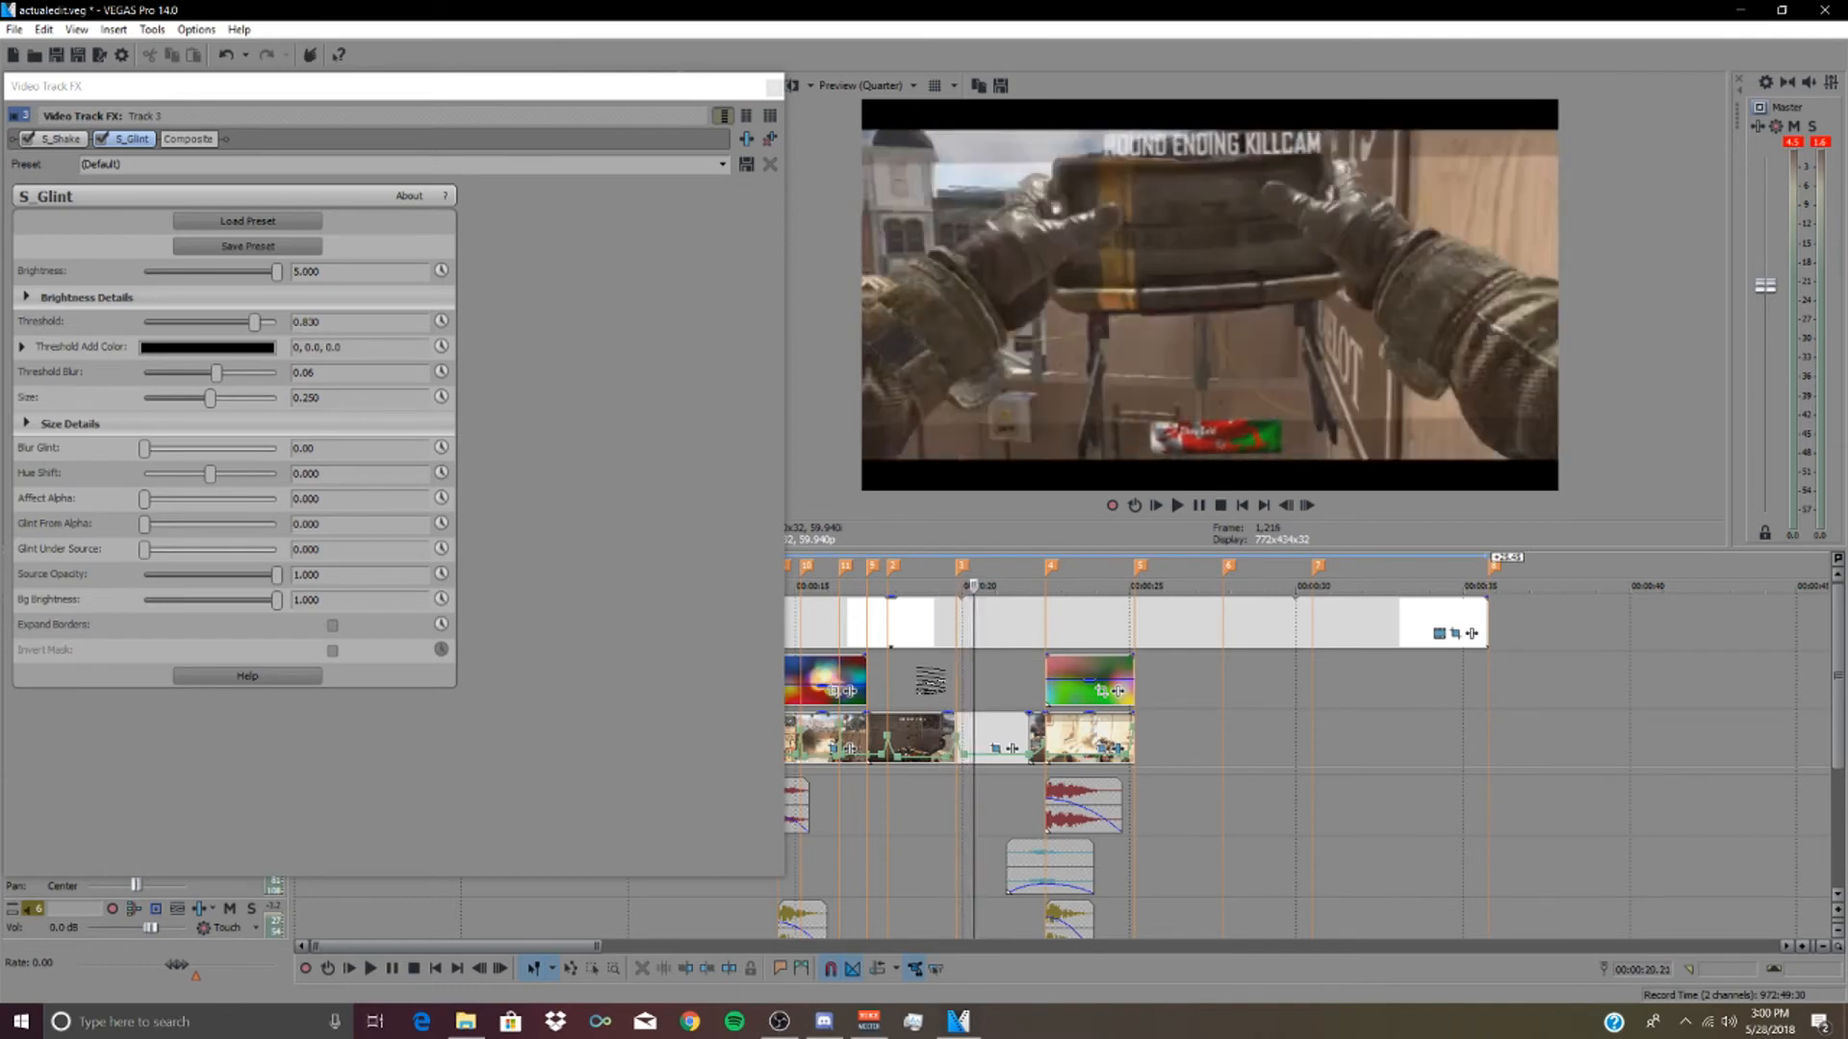
pyautogui.press('Right')
pyautogui.press('Right')
pyautogui.press('Right')
pyautogui.press('Right')
pyautogui.press('Right')
pyautogui.press('Right')
pyautogui.press('Right')
pyautogui.press('Right')
pyautogui.press('Right')
pyautogui.press('Right')
pyautogui.press('Right')
pyautogui.press('Right')
pyautogui.press('Right')
pyautogui.press('Right')
pyautogui.press('Right')
pyautogui.press('Right')
pyautogui.press('Right')
pyautogui.press('Right')
pyautogui.press('Right')
pyautogui.press('Right')
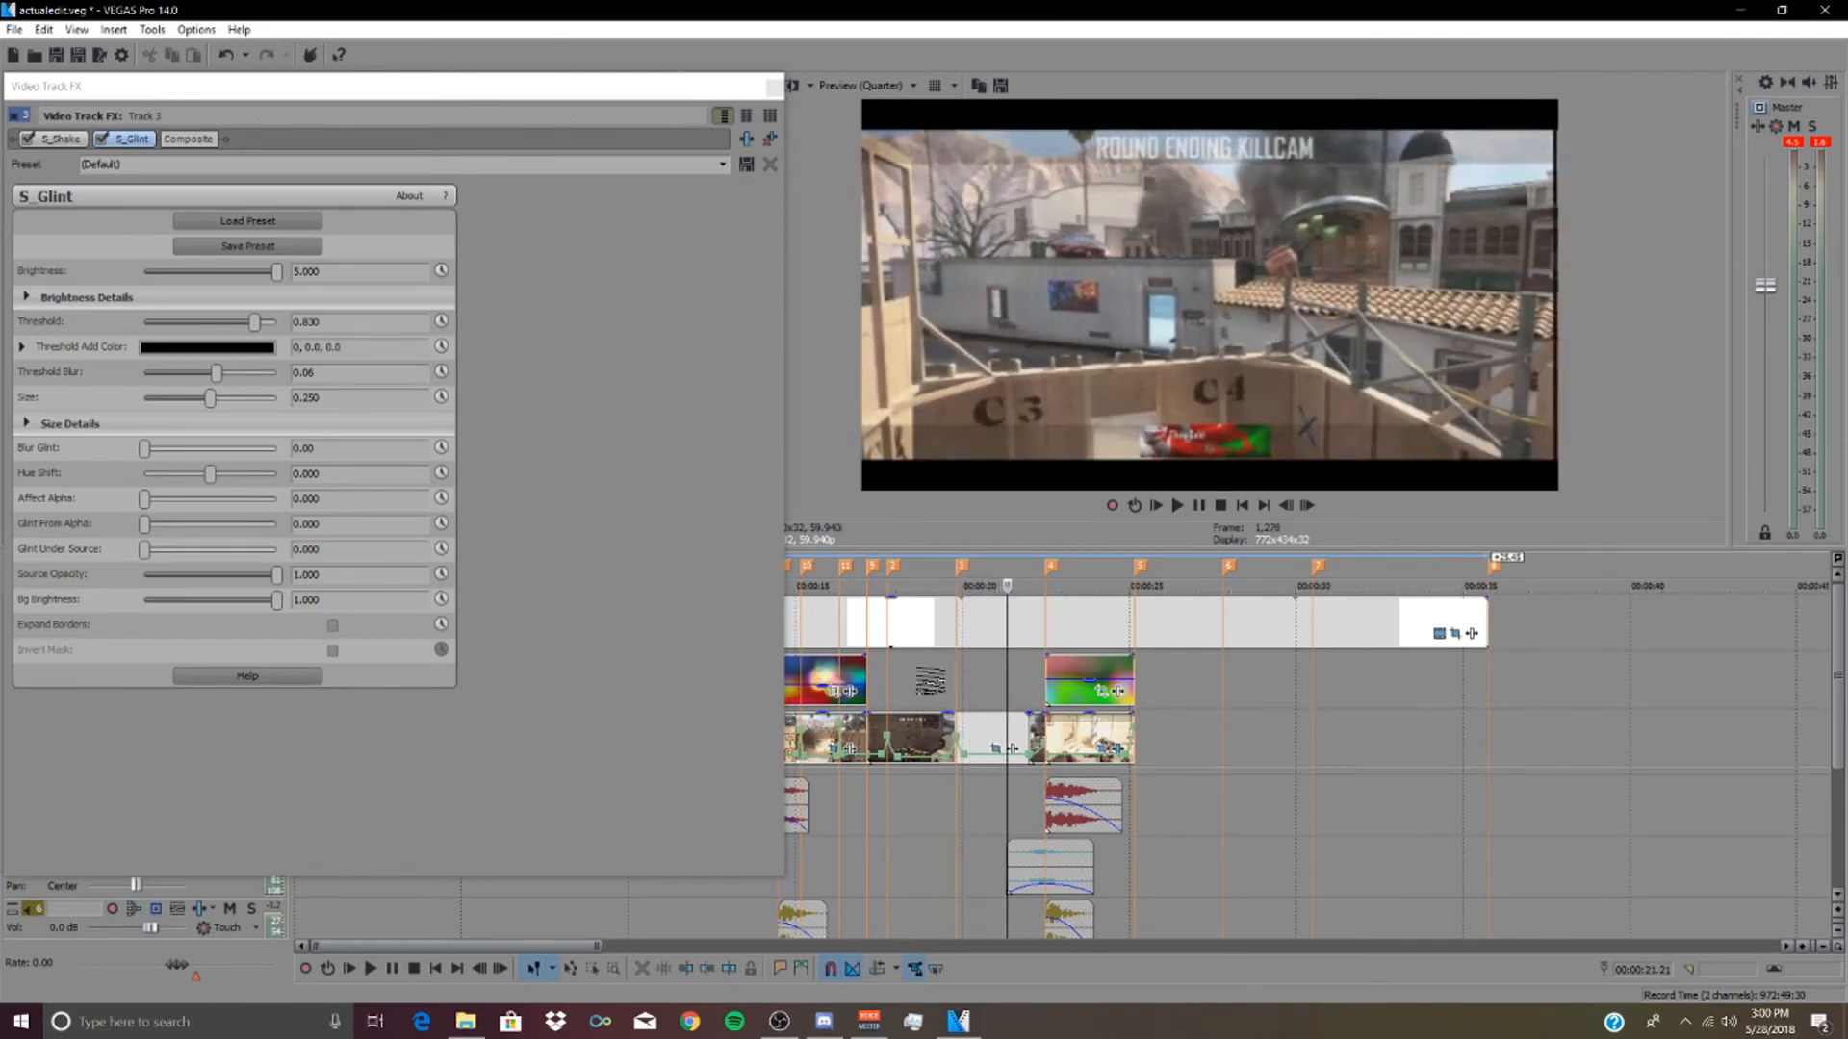
pyautogui.press('Right')
pyautogui.press('Right')
pyautogui.press('Right')
pyautogui.press('Right')
pyautogui.press('Right')
pyautogui.press('Right')
pyautogui.press('Right')
pyautogui.press('Right')
pyautogui.press('Right')
pyautogui.press('Right')
pyautogui.press('Right')
pyautogui.press('Right')
pyautogui.press('Right')
pyautogui.press('Right')
pyautogui.press('Right')
pyautogui.press('Right')
pyautogui.press('Right')
pyautogui.press('Right')
pyautogui.press('Right')
pyautogui.press('Right')
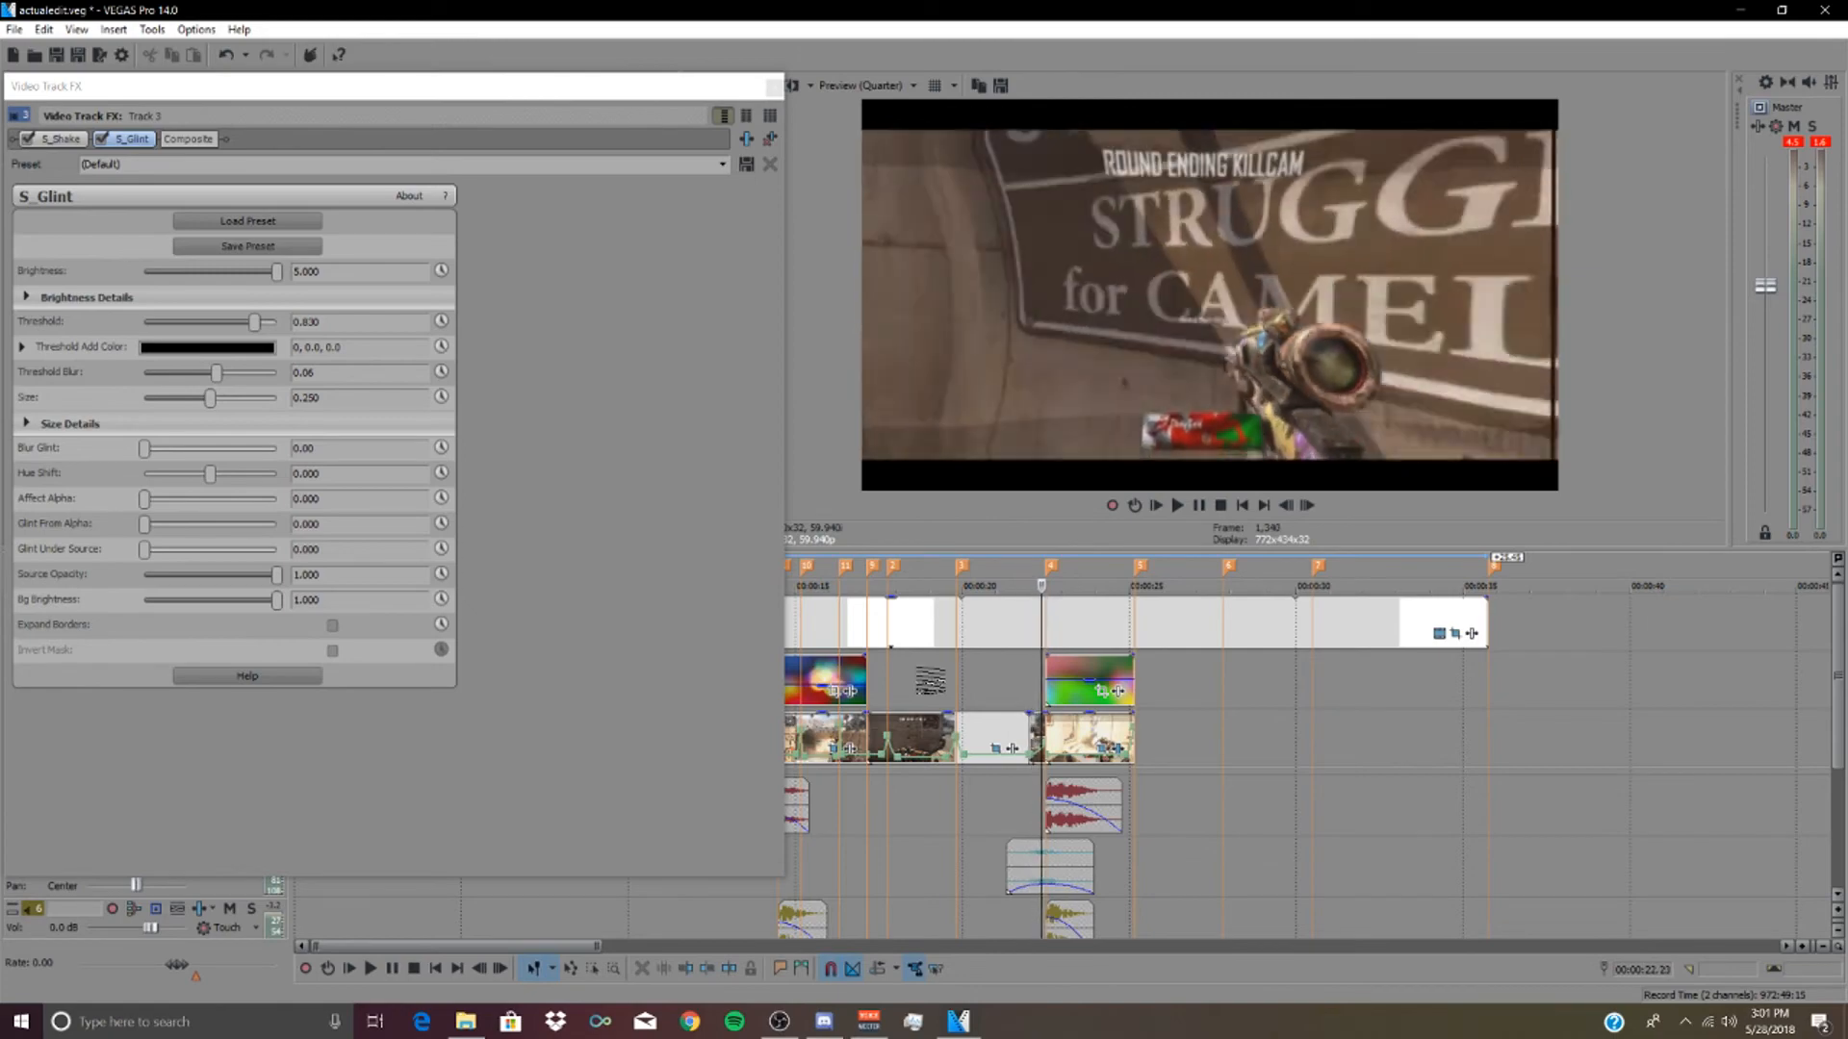
pyautogui.press('Right')
pyautogui.press('Right')
pyautogui.press('Right')
pyautogui.press('Right')
pyautogui.press('Right')
pyautogui.press('Right')
pyautogui.press('Right')
pyautogui.press('Right')
pyautogui.press('Right')
pyautogui.press('Right')
pyautogui.press('Right')
pyautogui.press('Right')
pyautogui.press('Right')
pyautogui.press('Right')
pyautogui.press('Right')
pyautogui.press('Right')
pyautogui.press('Right')
pyautogui.press('Right')
pyautogui.press('Right')
pyautogui.press('Right')
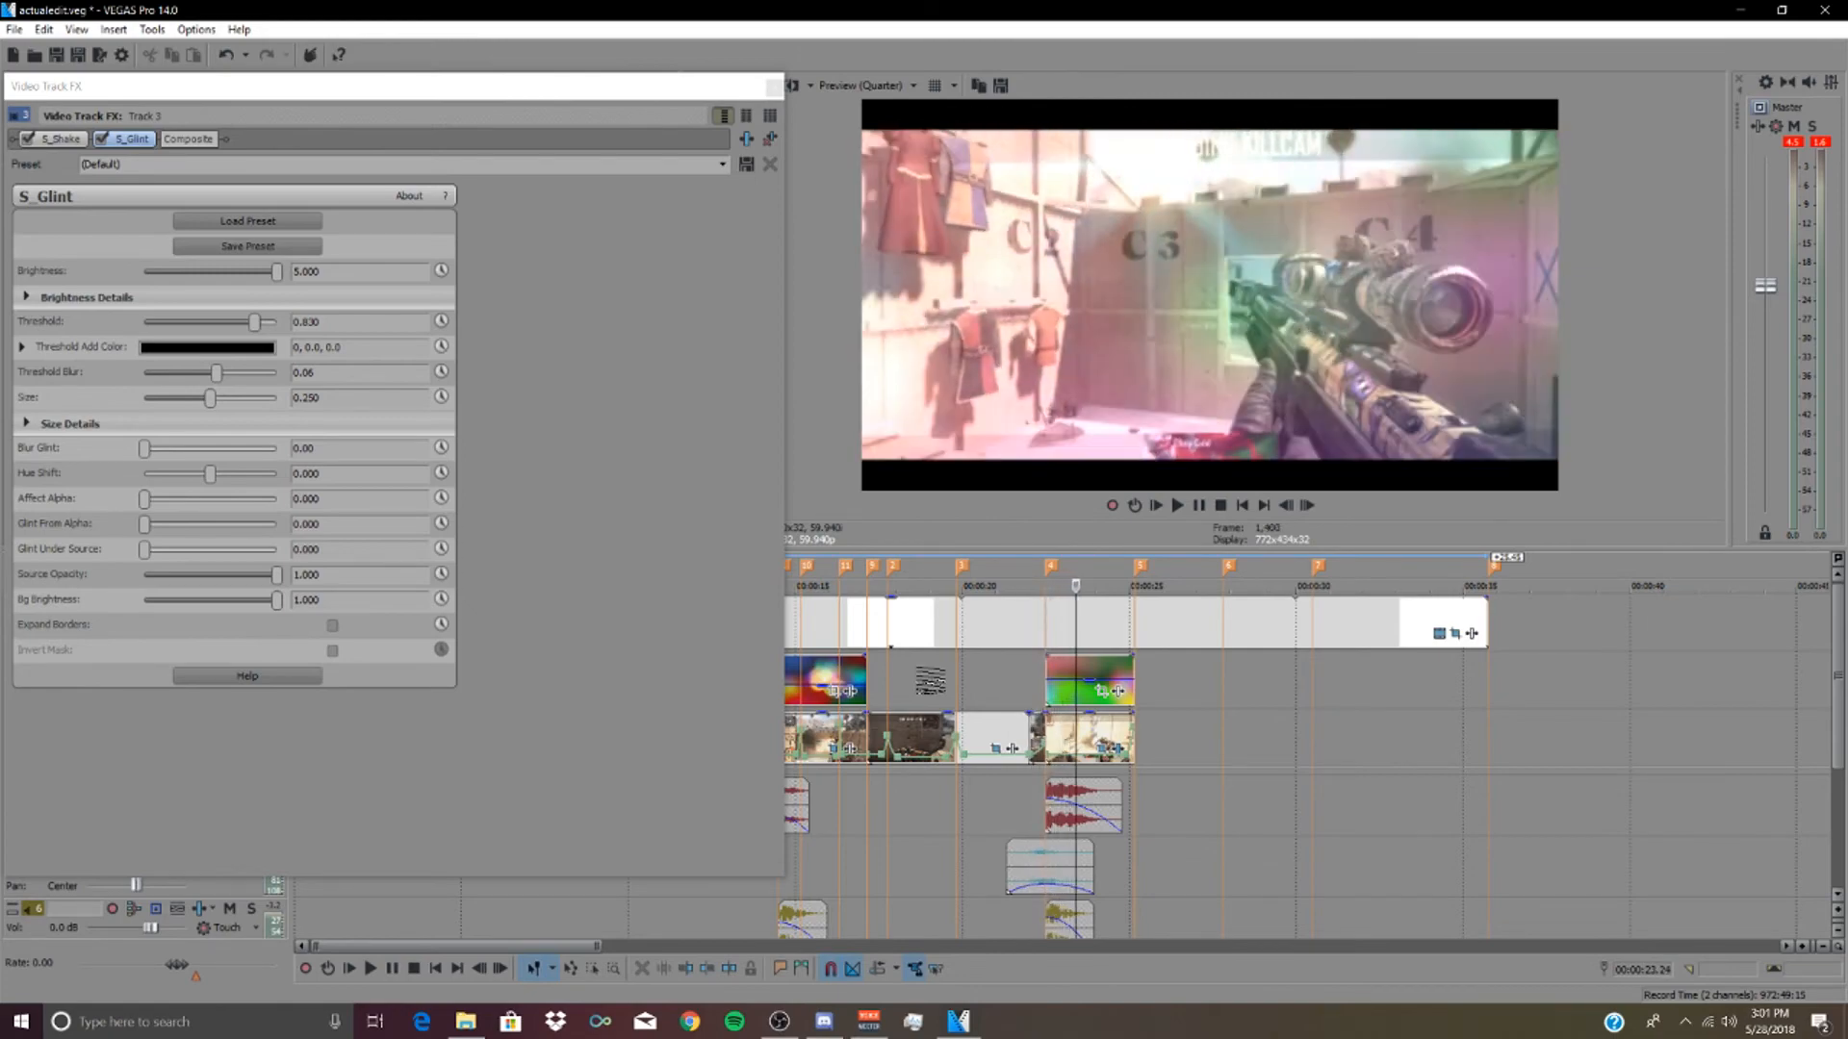
pyautogui.press('Right')
pyautogui.press('Right')
pyautogui.press('Right')
pyautogui.press('Right')
pyautogui.press('Right')
pyautogui.press('Right')
pyautogui.press('Right')
pyautogui.press('Right')
pyautogui.press('Right')
pyautogui.press('Right')
pyautogui.press('Right')
pyautogui.press('Right')
pyautogui.press('Right')
pyautogui.press('Right')
pyautogui.press('Right')
pyautogui.press('Right')
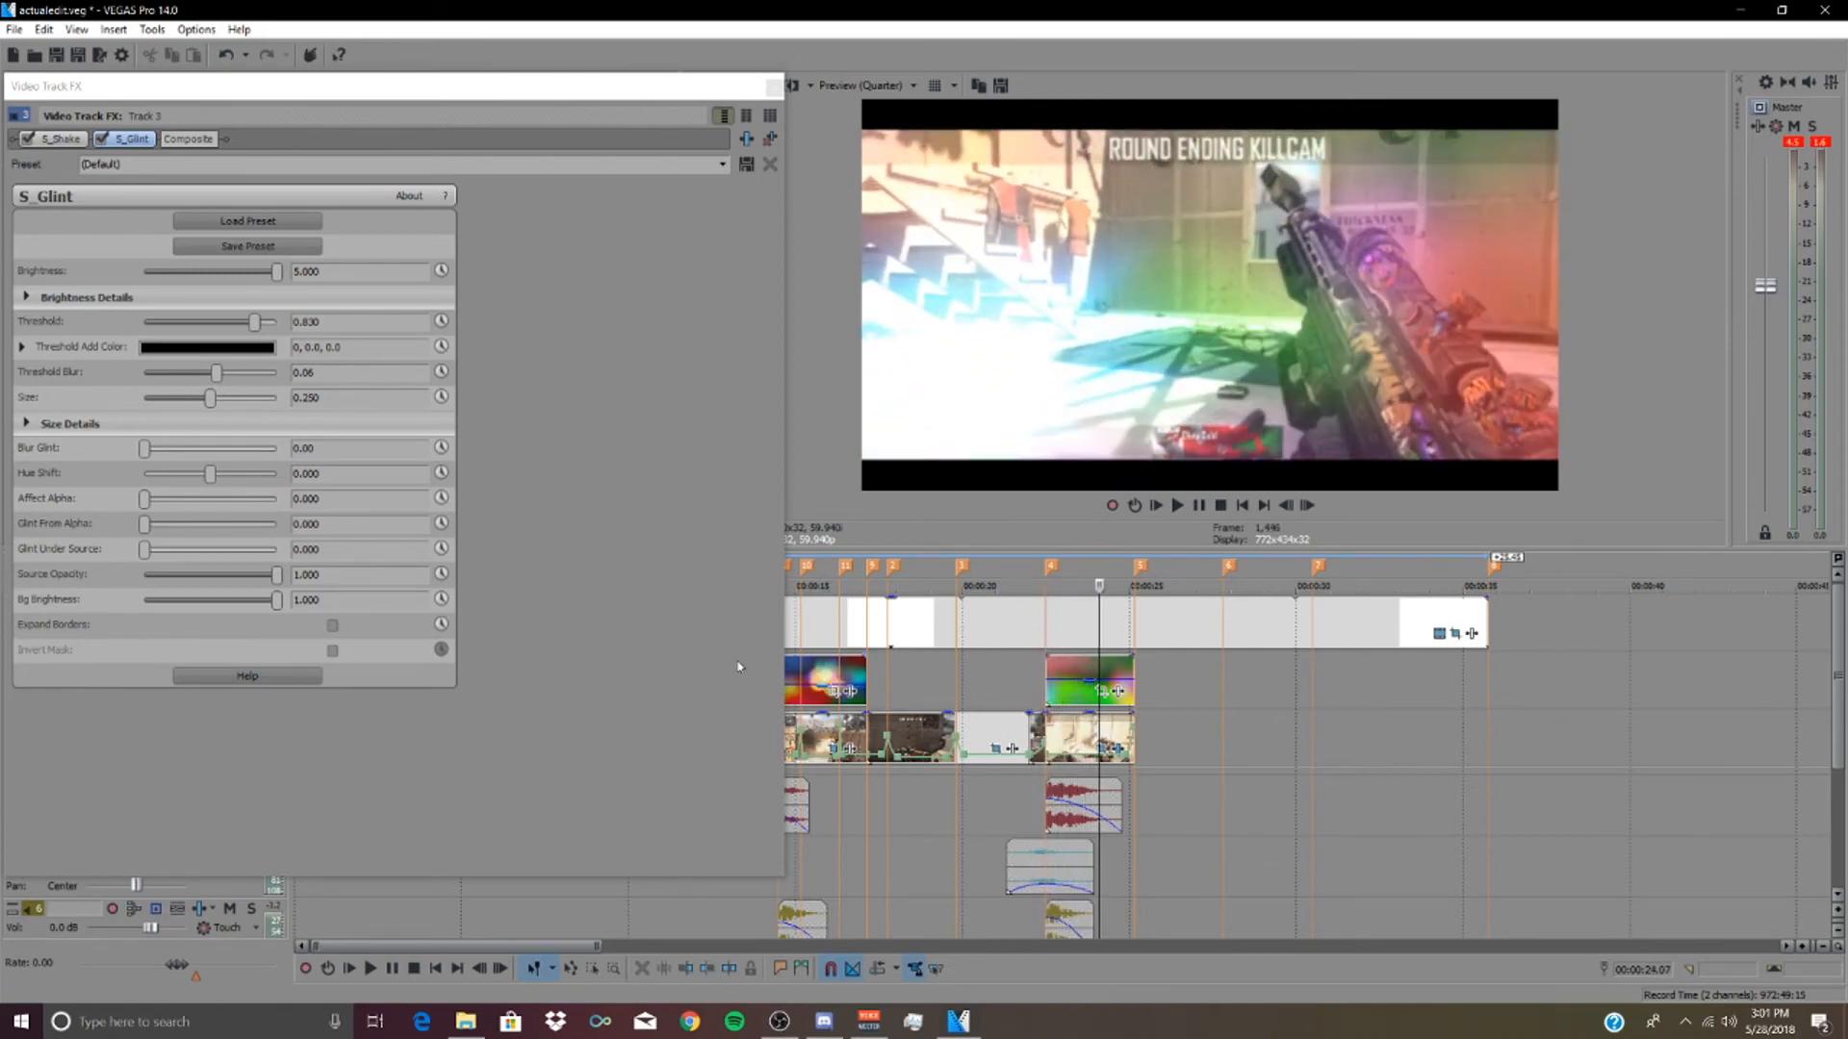
pyautogui.press('Right')
pyautogui.press('Right')
pyautogui.press('Right')
pyautogui.press('Right')
pyautogui.press('Right')
pyautogui.press('Right')
pyautogui.press('Right')
pyautogui.press('Right')
pyautogui.press('Right')
pyautogui.press('Right')
pyautogui.press('Right')
pyautogui.press('Right')
pyautogui.press('Right')
pyautogui.press('Right')
pyautogui.press('Right')
pyautogui.press('Right')
pyautogui.press('Right')
pyautogui.press('Right')
pyautogui.press('Right')
pyautogui.press('Right')
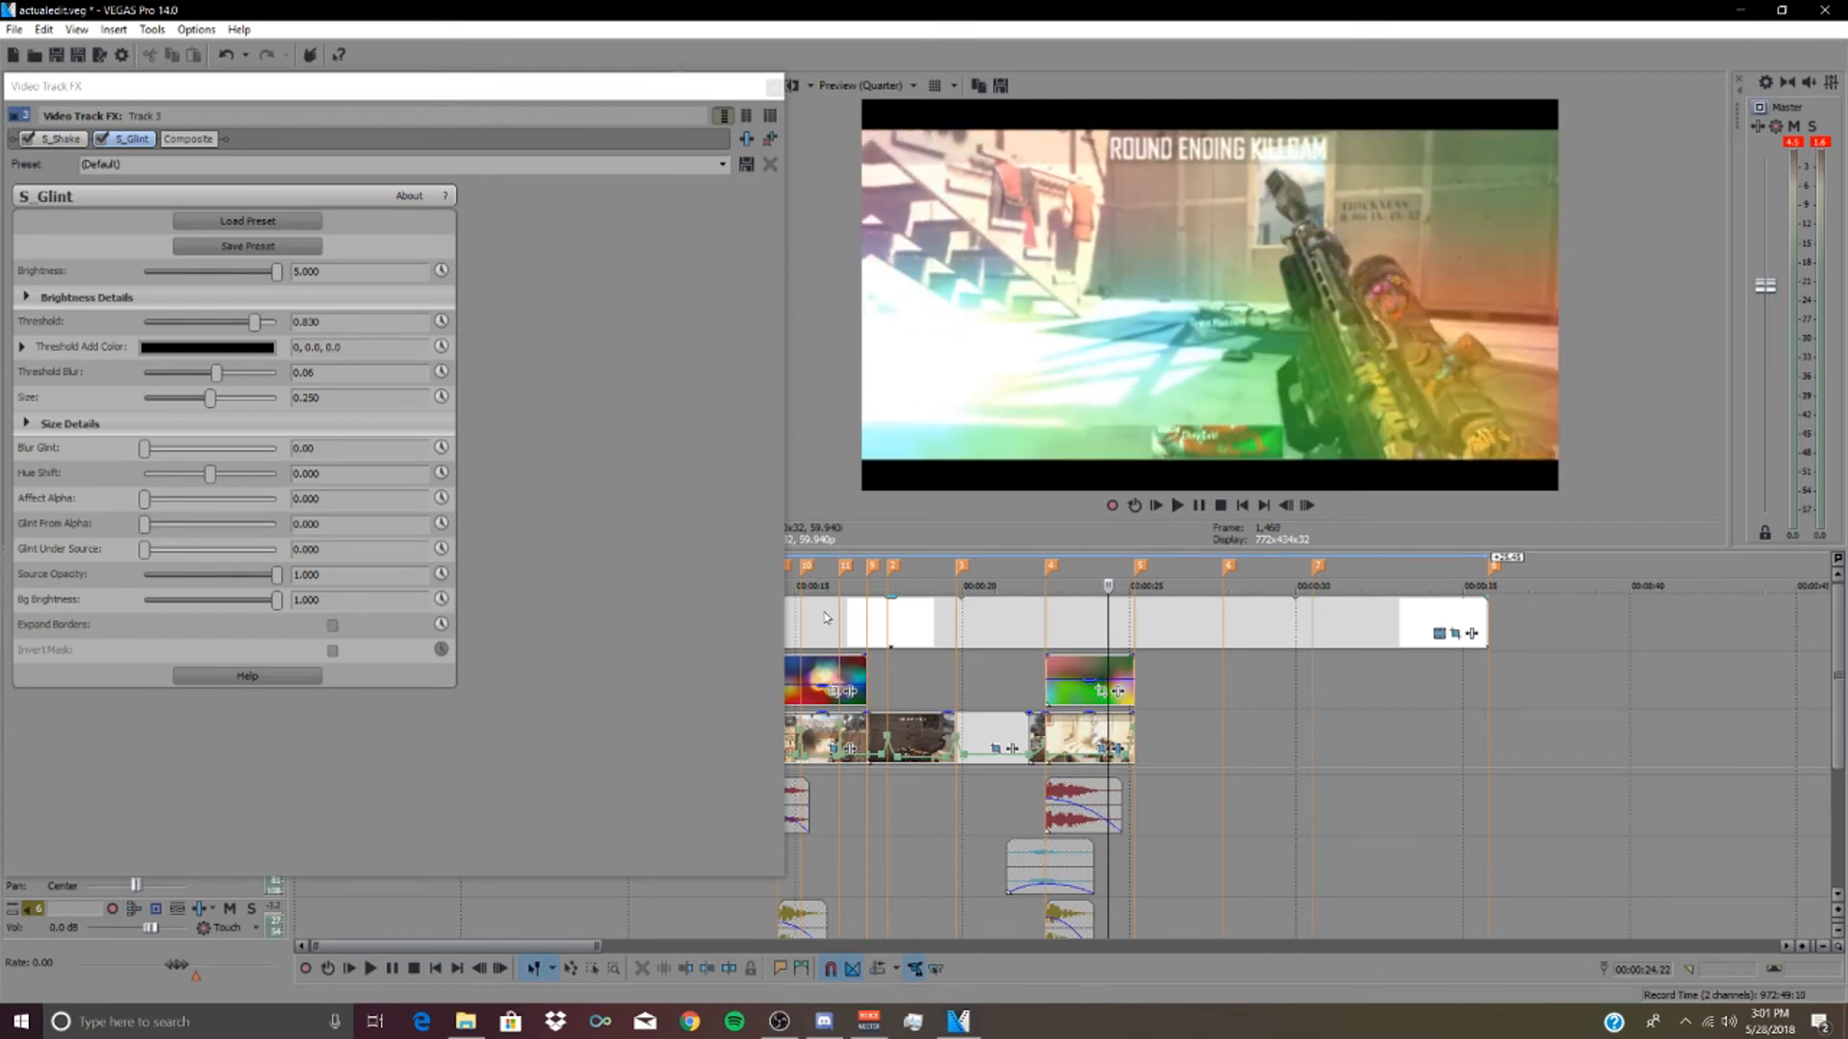
pyautogui.press('Right')
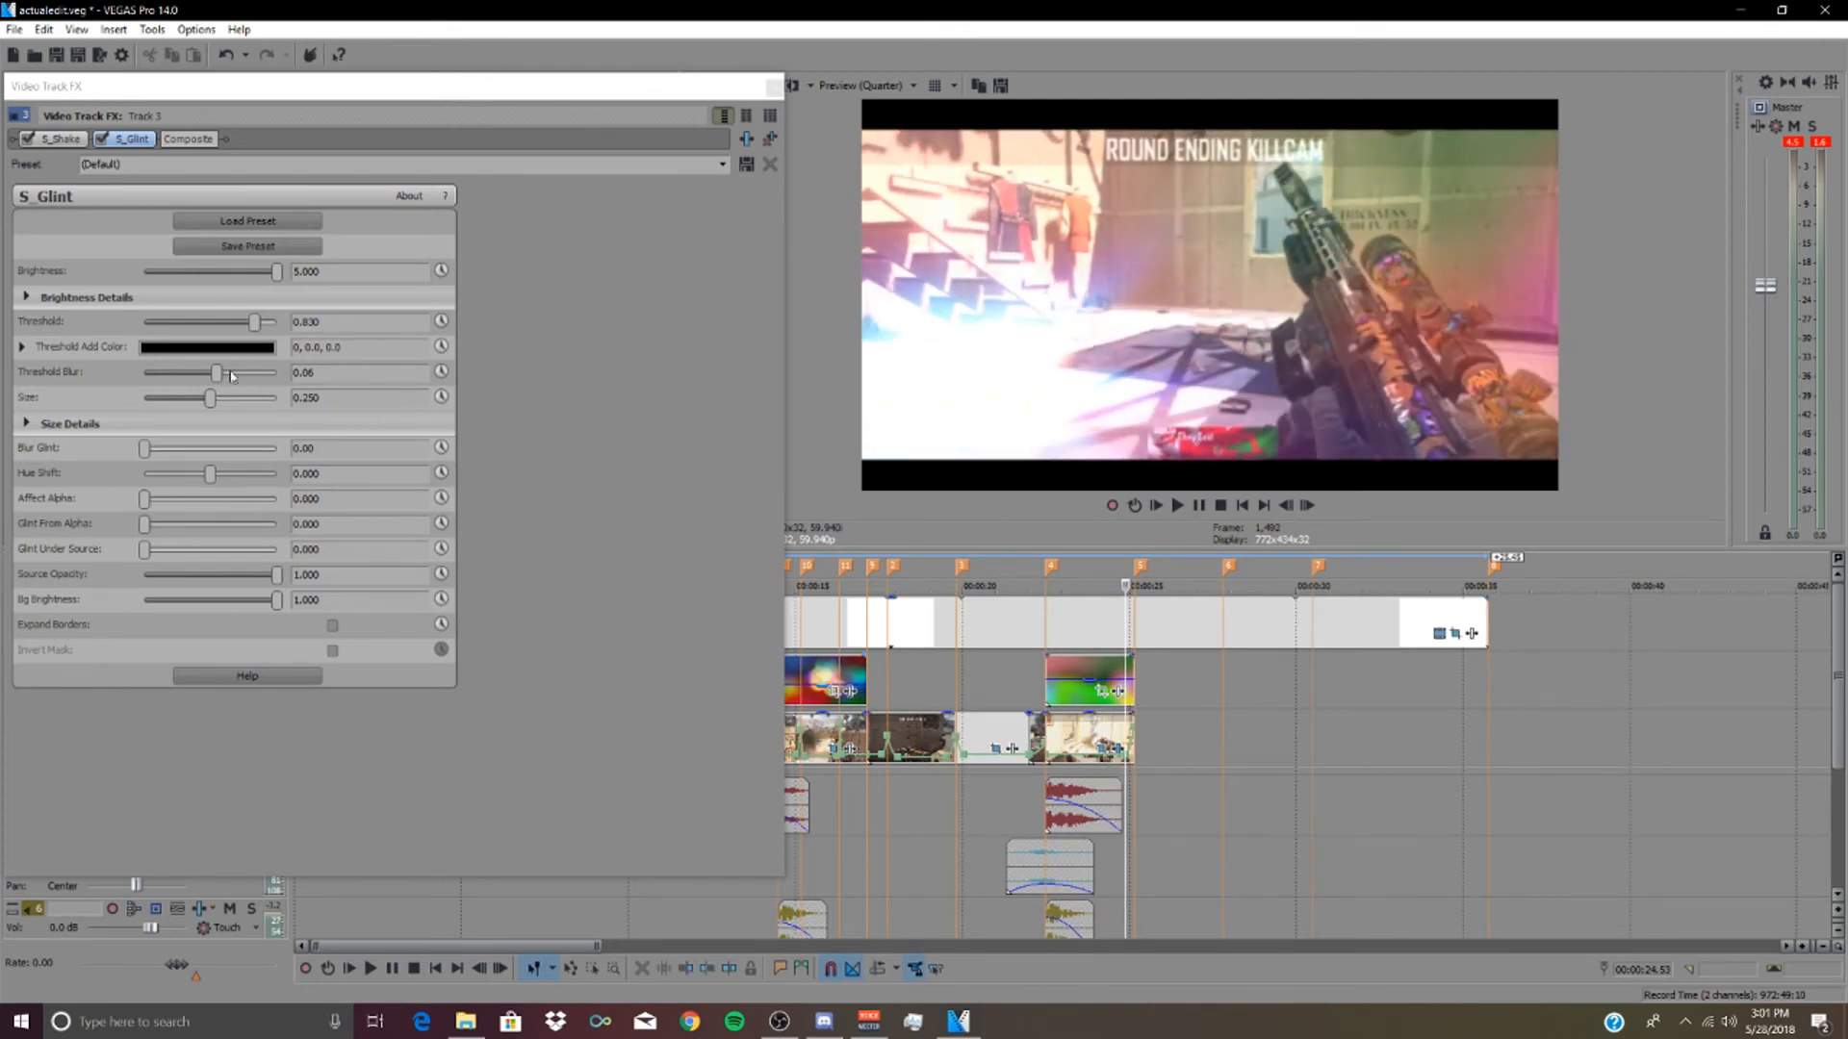
# - Compare Threshold Blur values at 00:00:18.42, and set the glint's Threshold Blur to 0.10 and Threshold to 0.803
pyautogui.moveTo(216, 373); pyautogui.dragTo(230, 375)
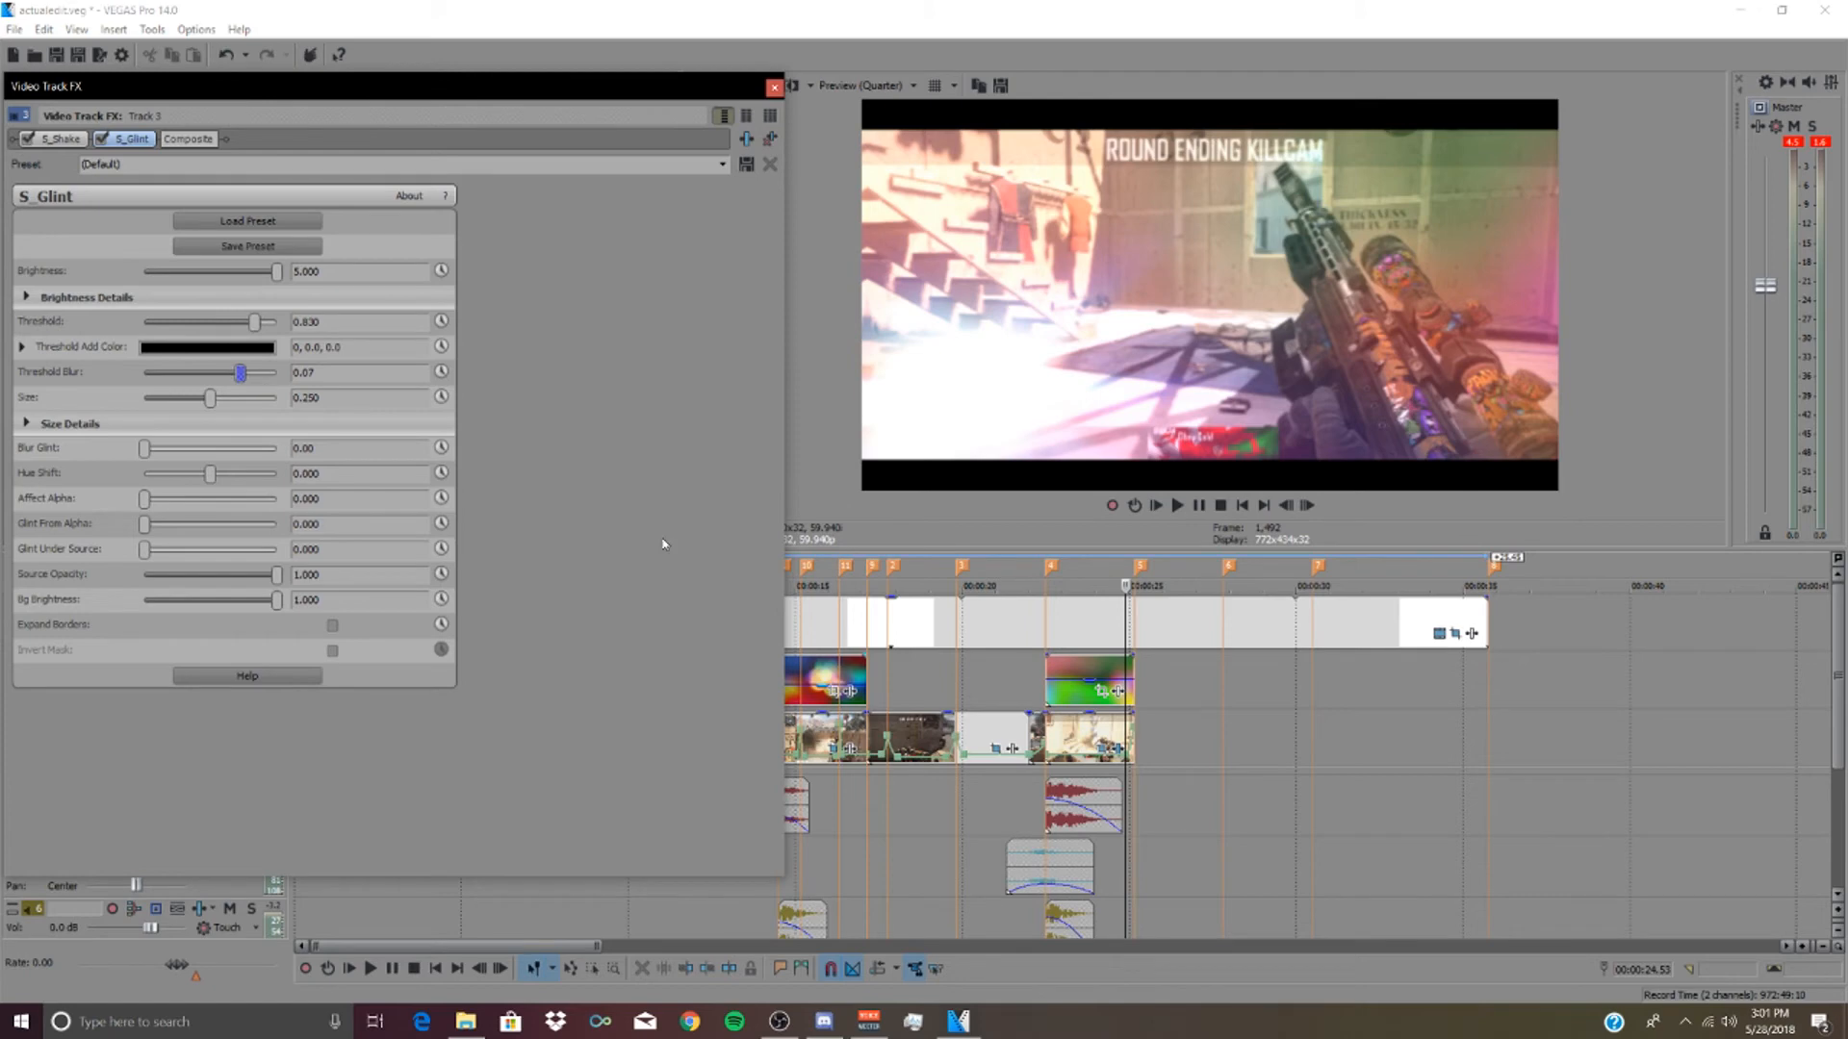
pyautogui.click(921, 737)
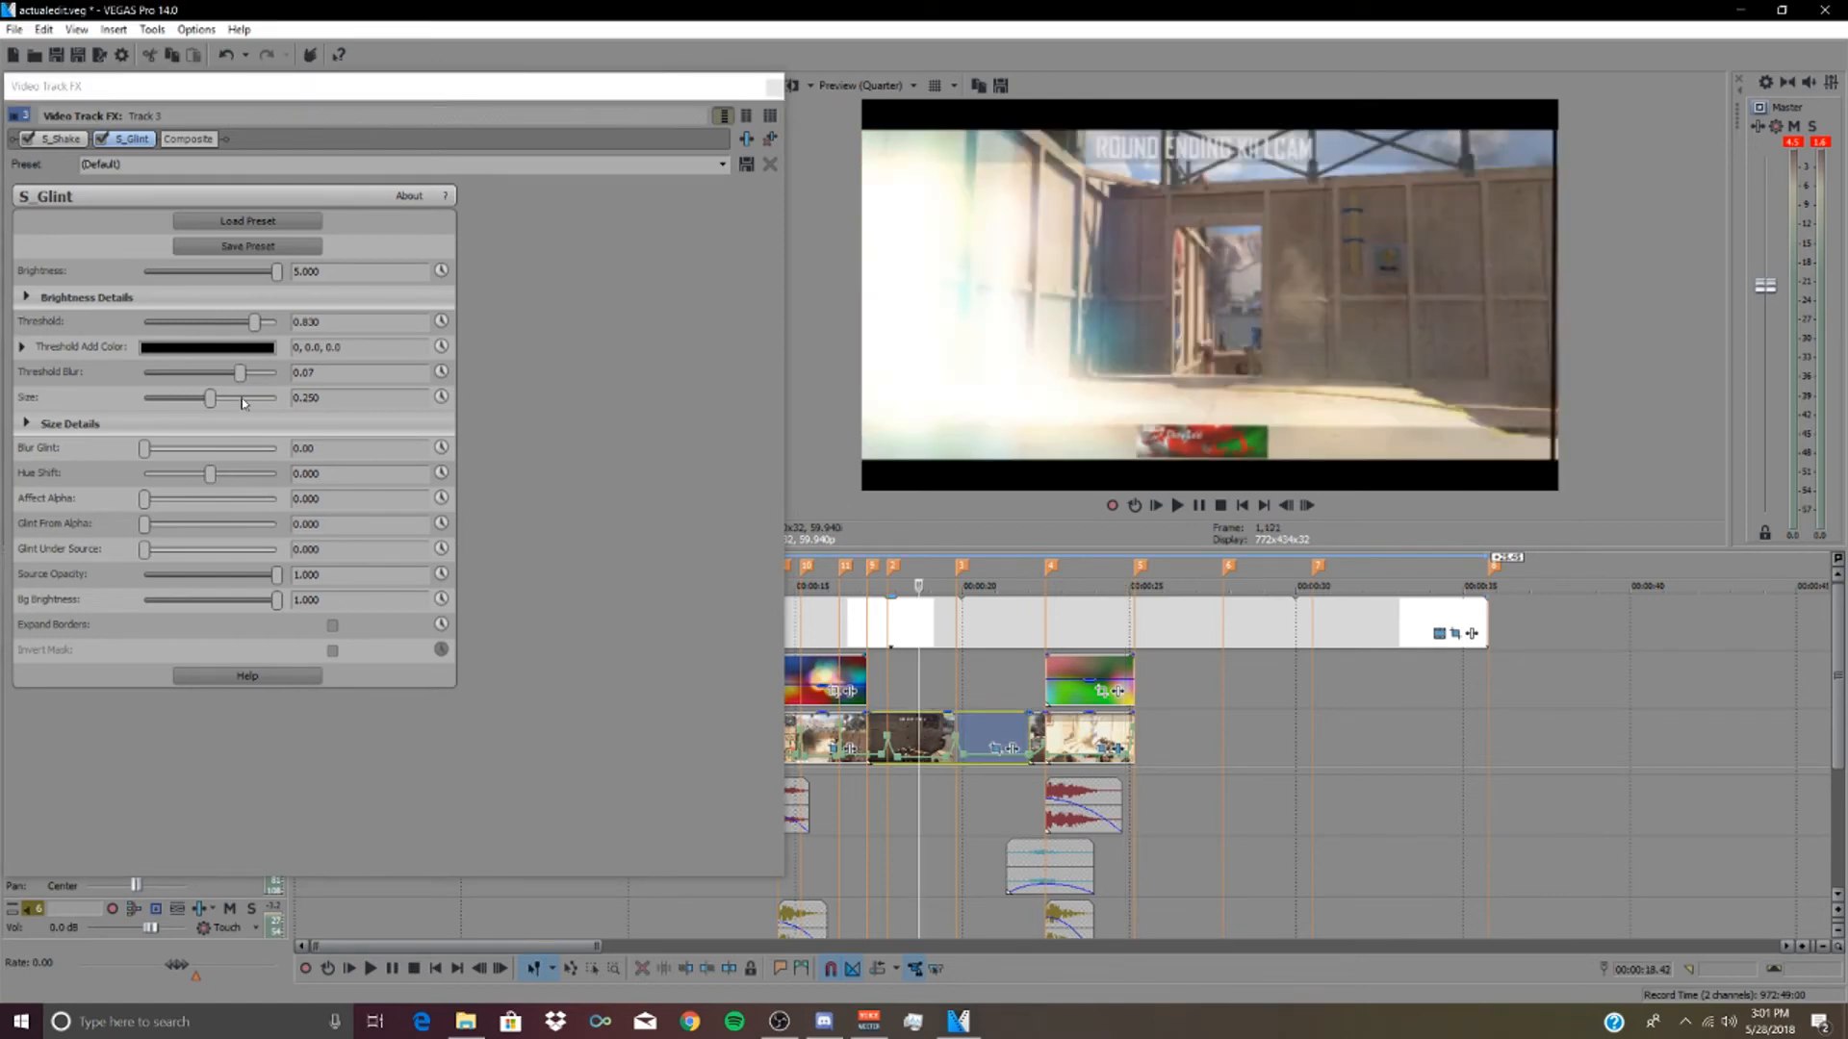
pyautogui.moveTo(240, 380); pyautogui.dragTo(144, 374)
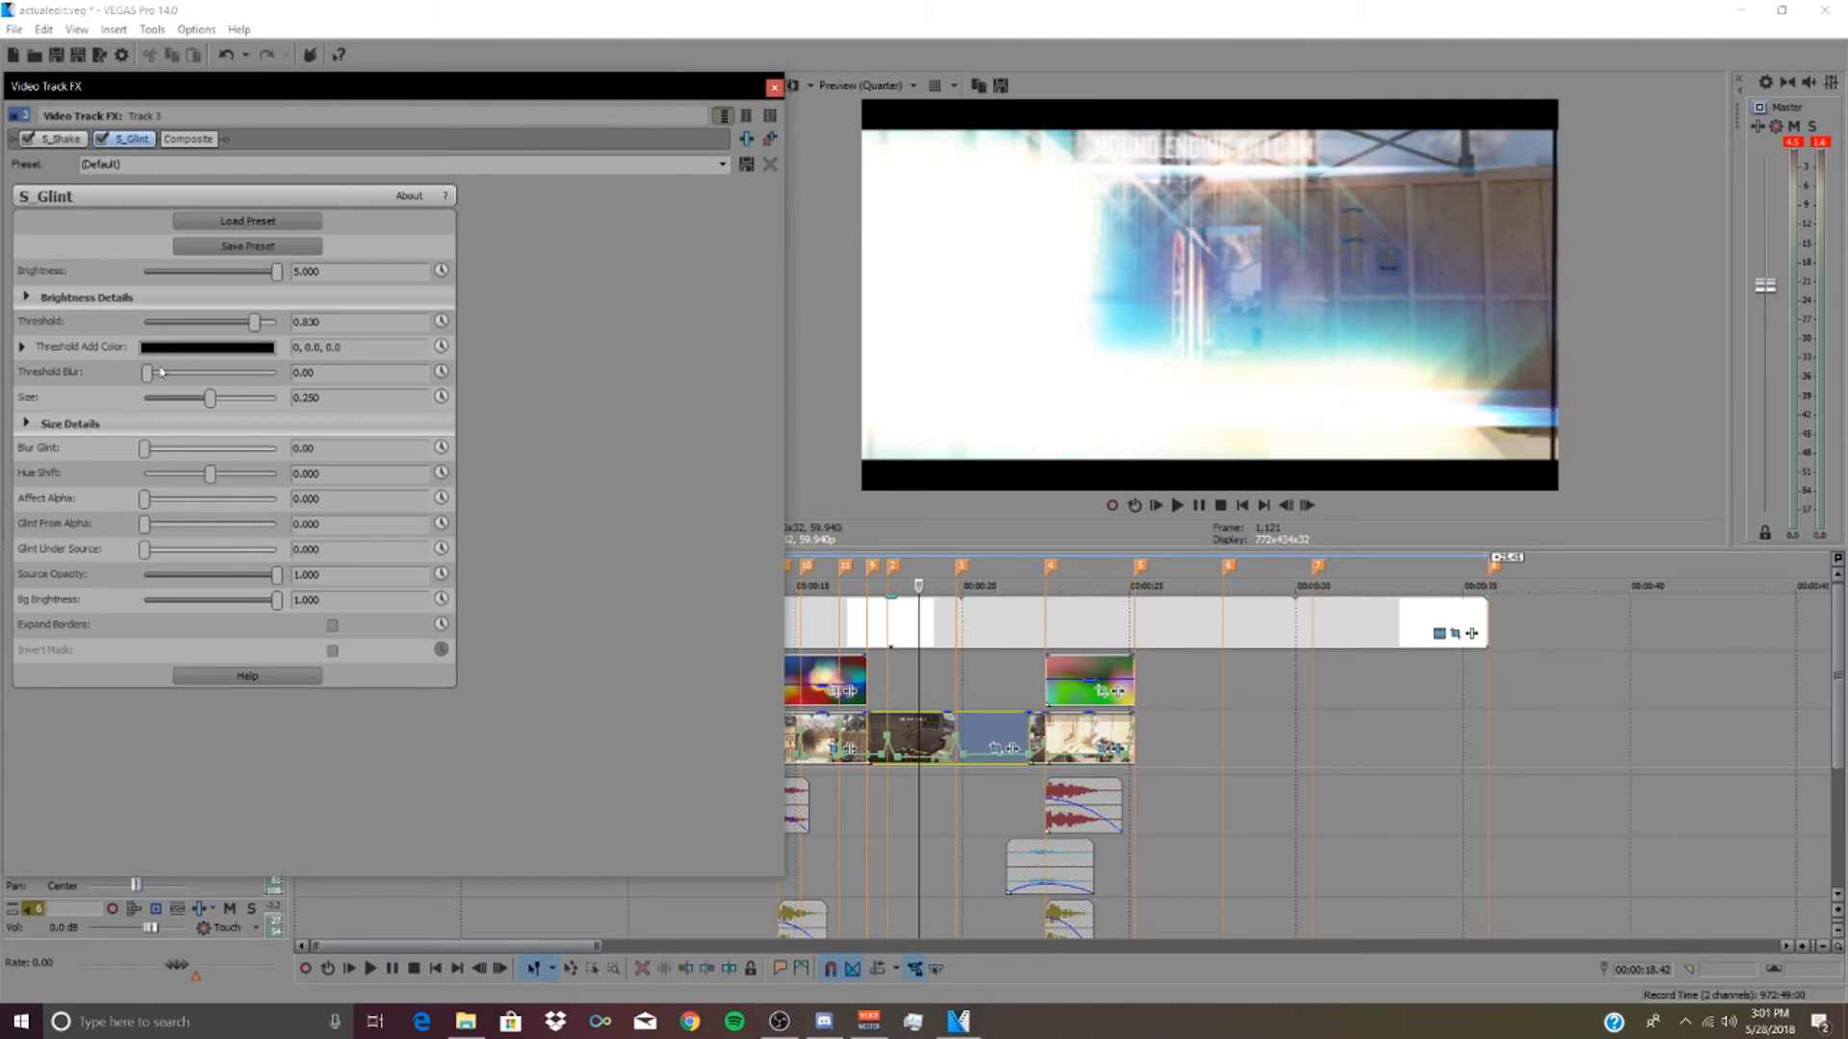
pyautogui.moveTo(166, 376); pyautogui.dragTo(252, 325)
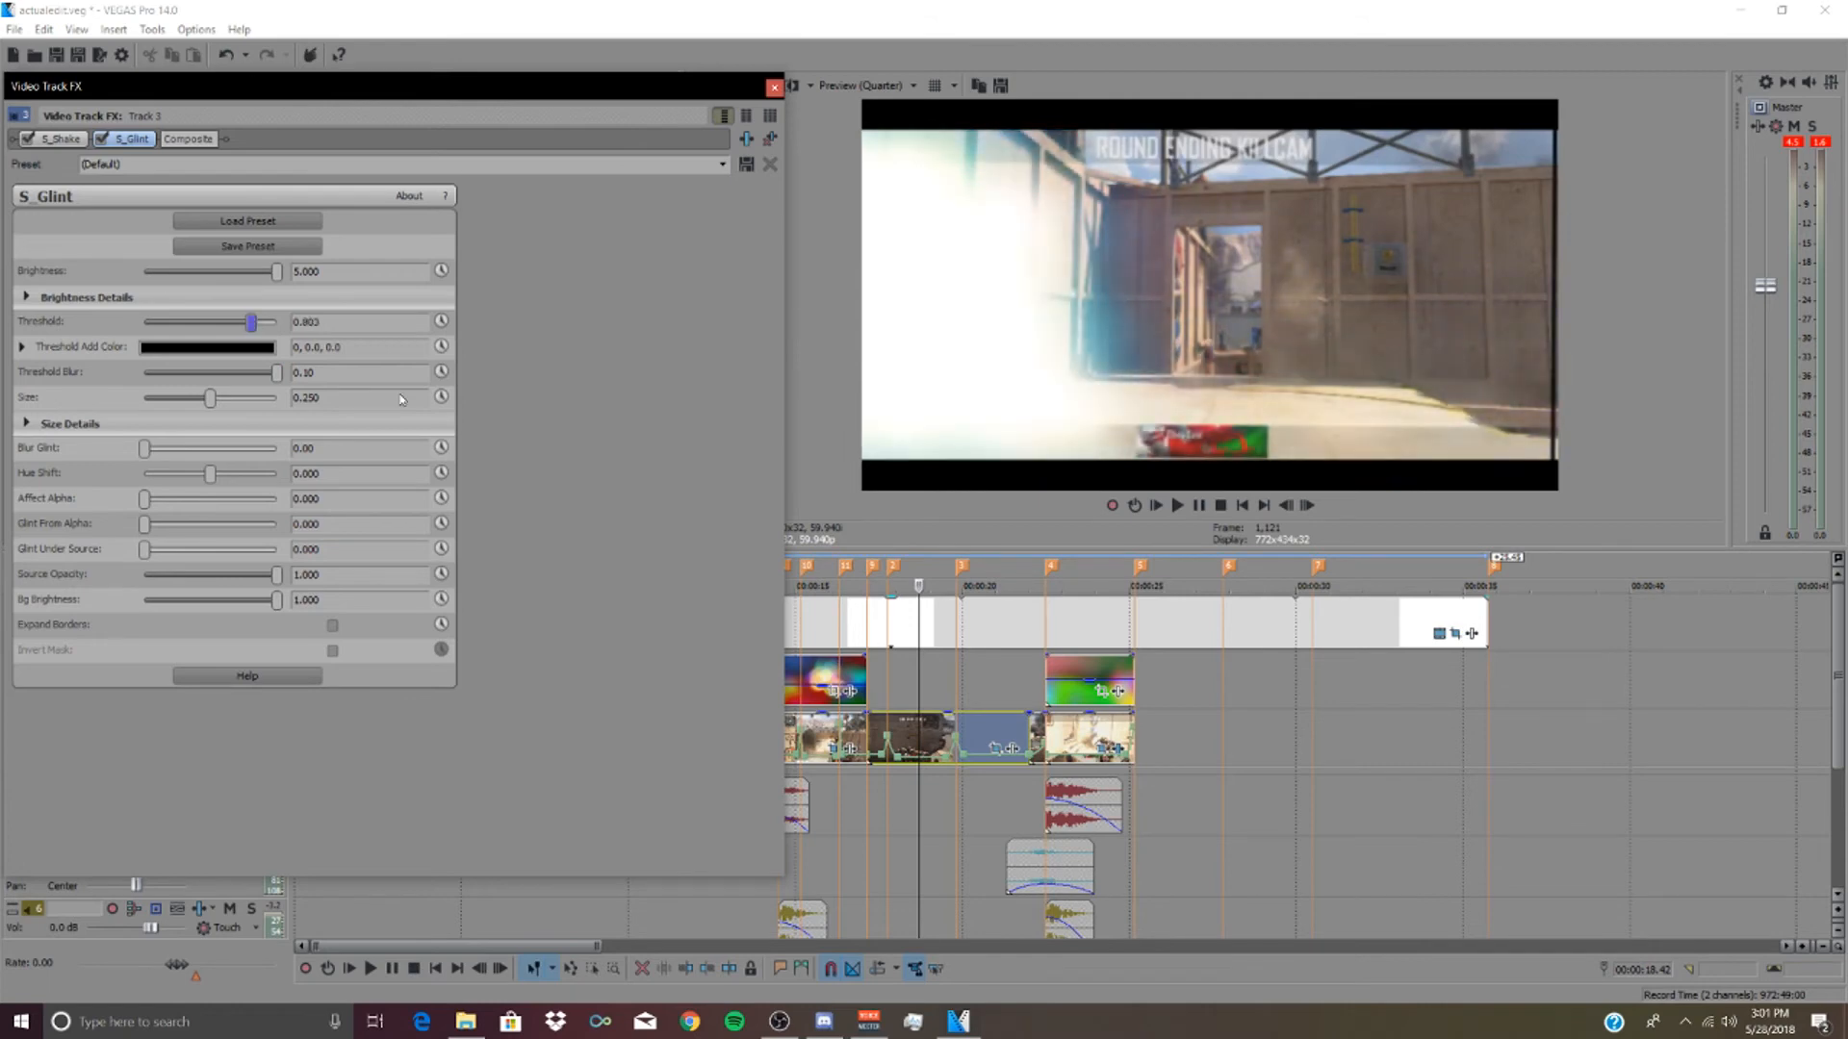
# - Play the montage from the killcam clip into the last clip to review the glint, and stop at 00:00:23.31
pyautogui.click(923, 688)
pyautogui.press('space')
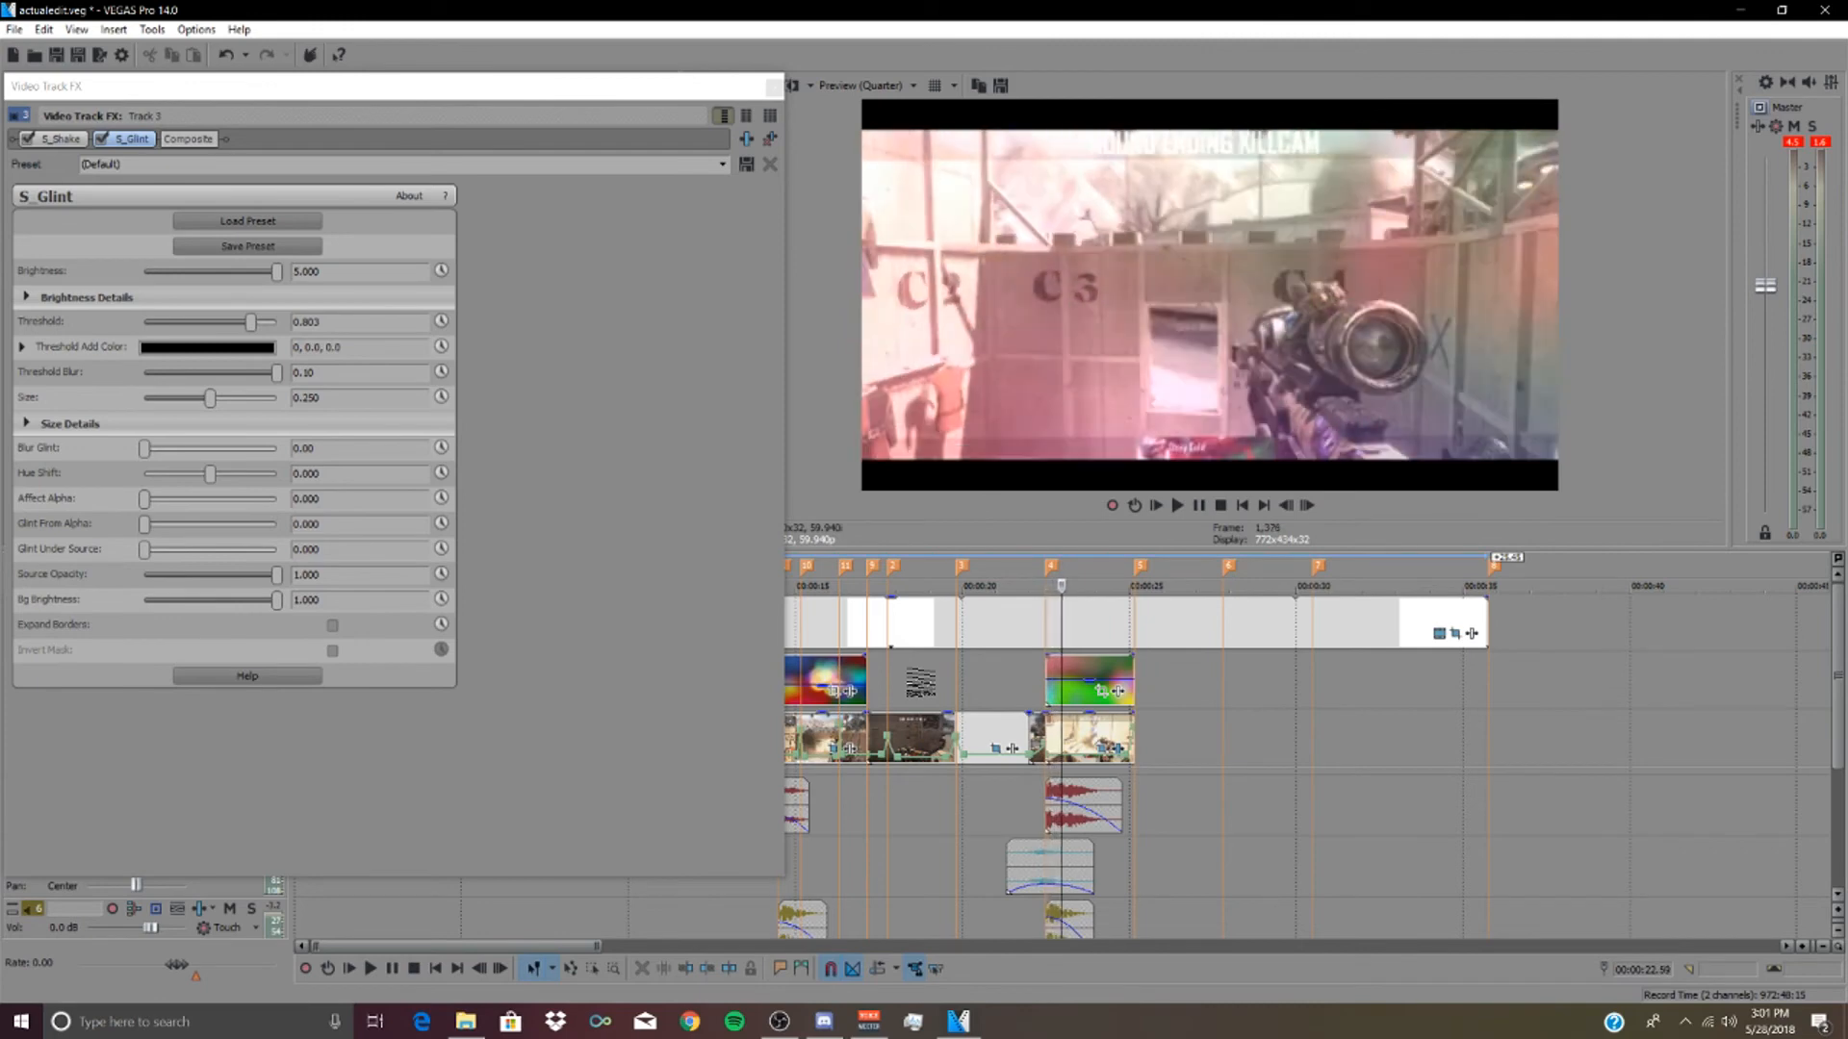
pyautogui.press('Return')
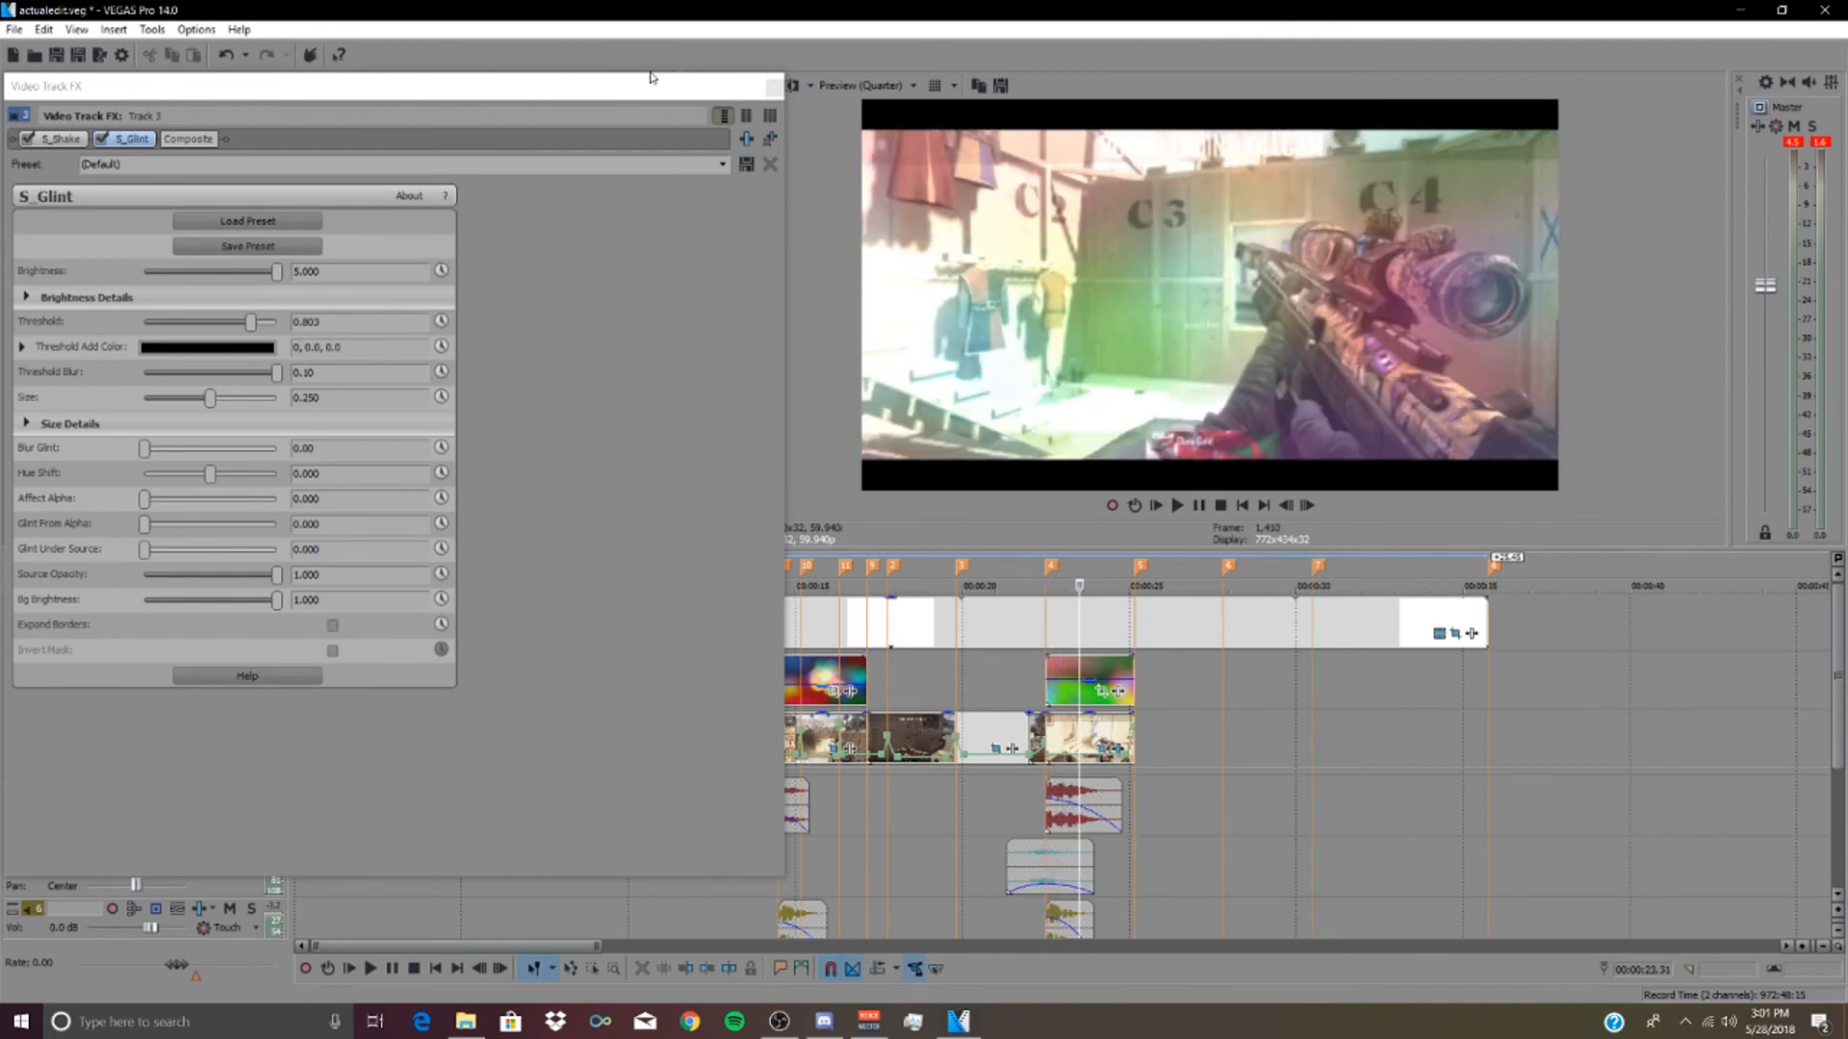
# - Close the track effects and play the montage from before the second clip to review the glint, stopping at 00:00:15.51
pyautogui.click(773, 86)
pyautogui.click(745, 698)
pyautogui.press('space')
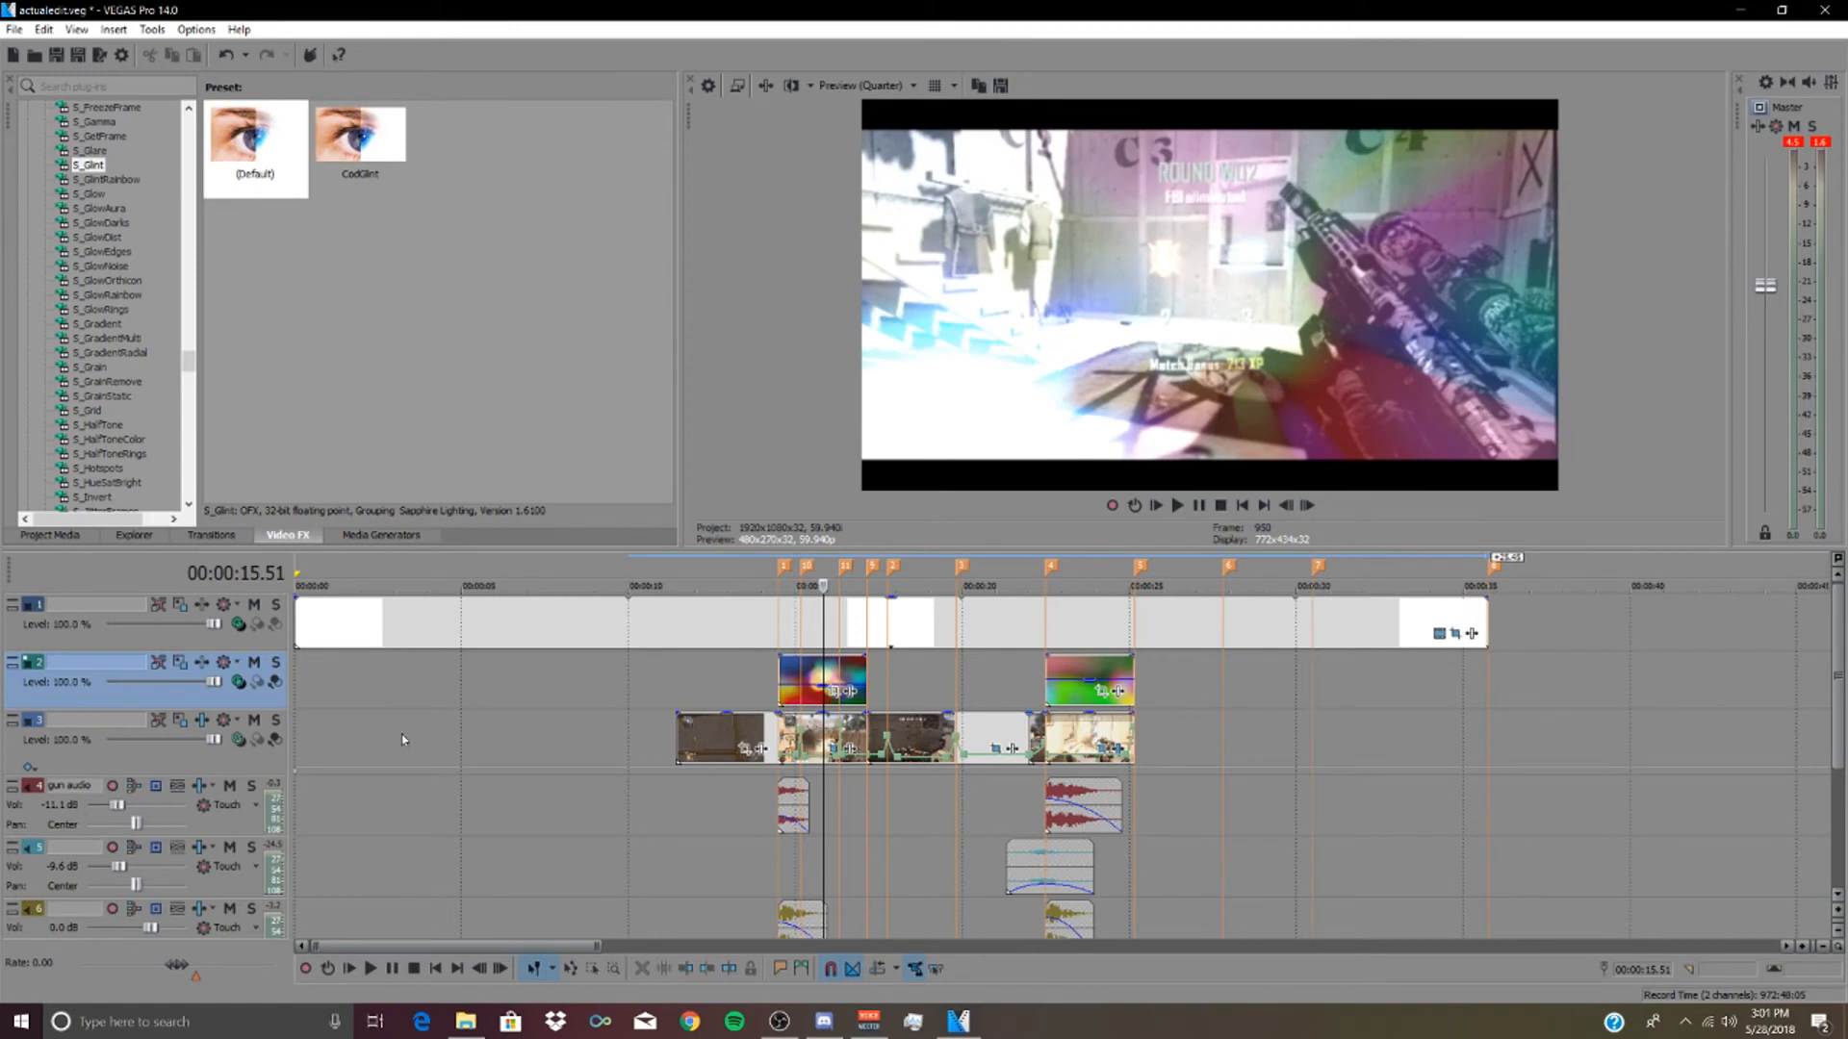
# - Reopen track 3's glint effect, park the playhead at 00:00:20.55 in the killcam clip, and set the Threshold to 0.857
pyautogui.click(54, 773)
pyautogui.click(29, 767)
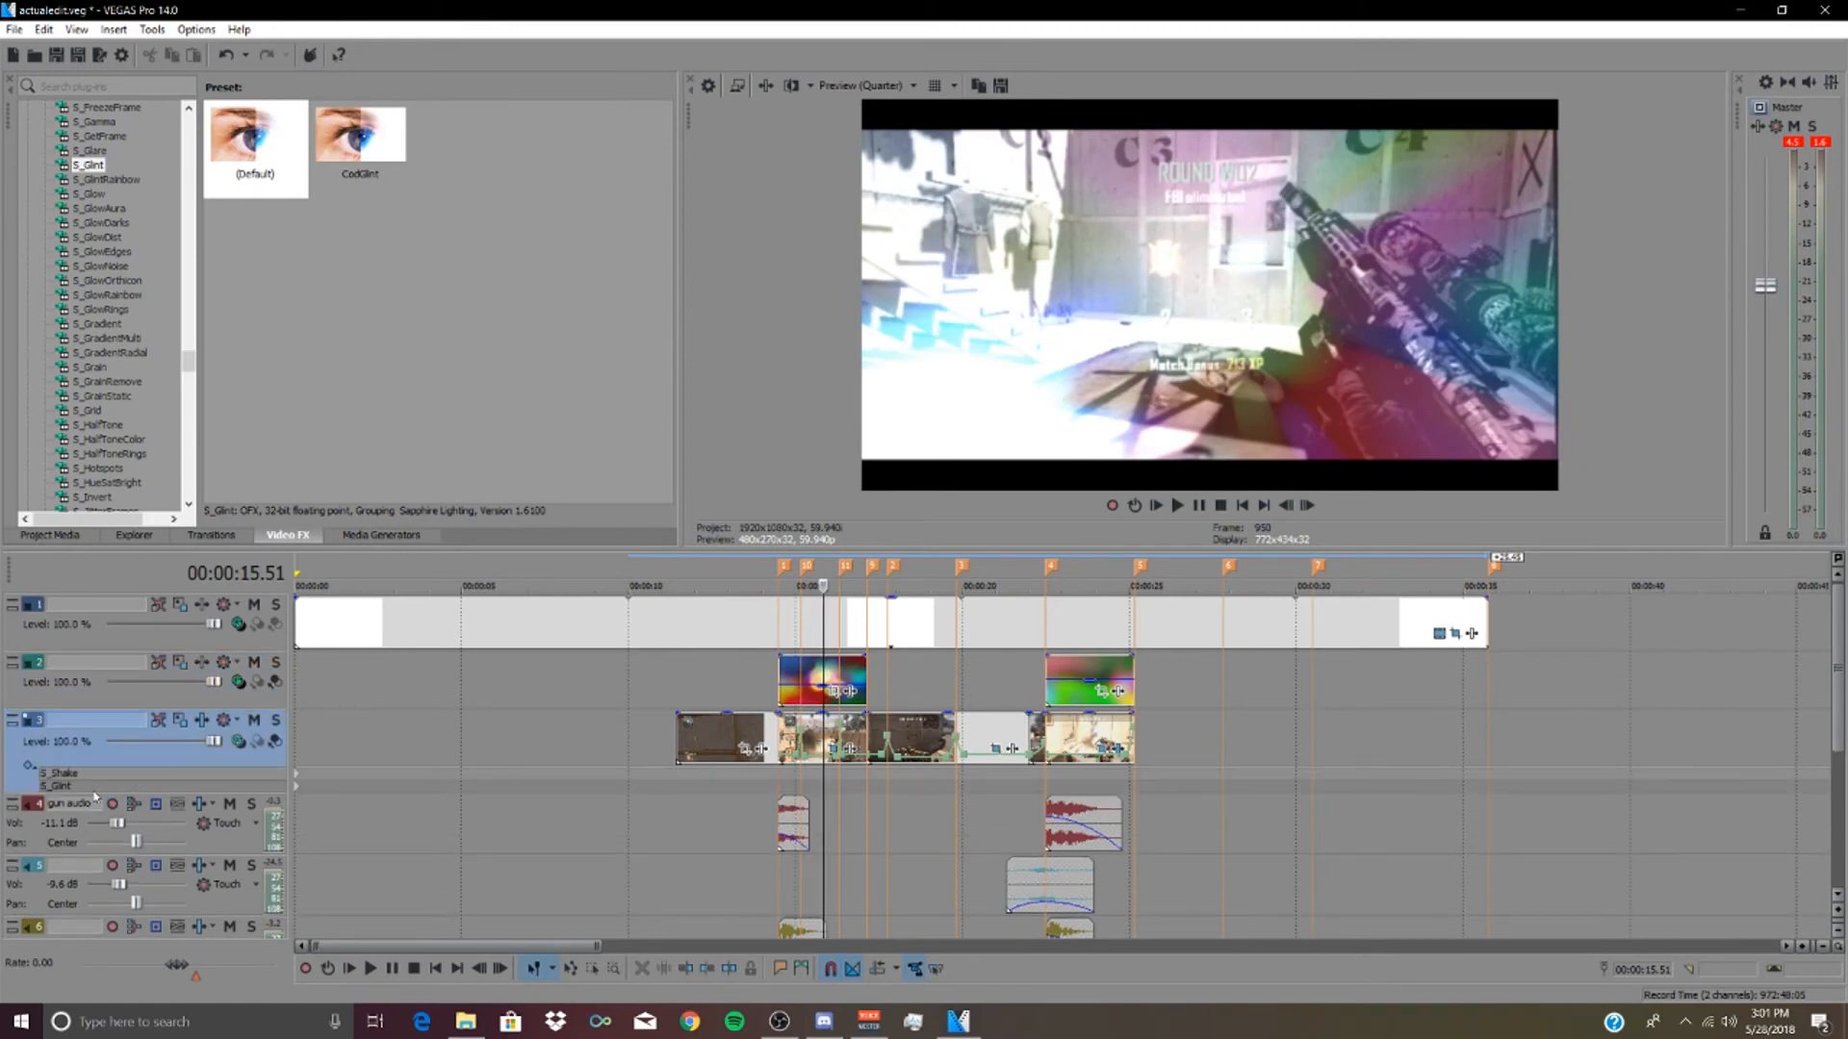
pyautogui.click(92, 791)
pyautogui.click(992, 736)
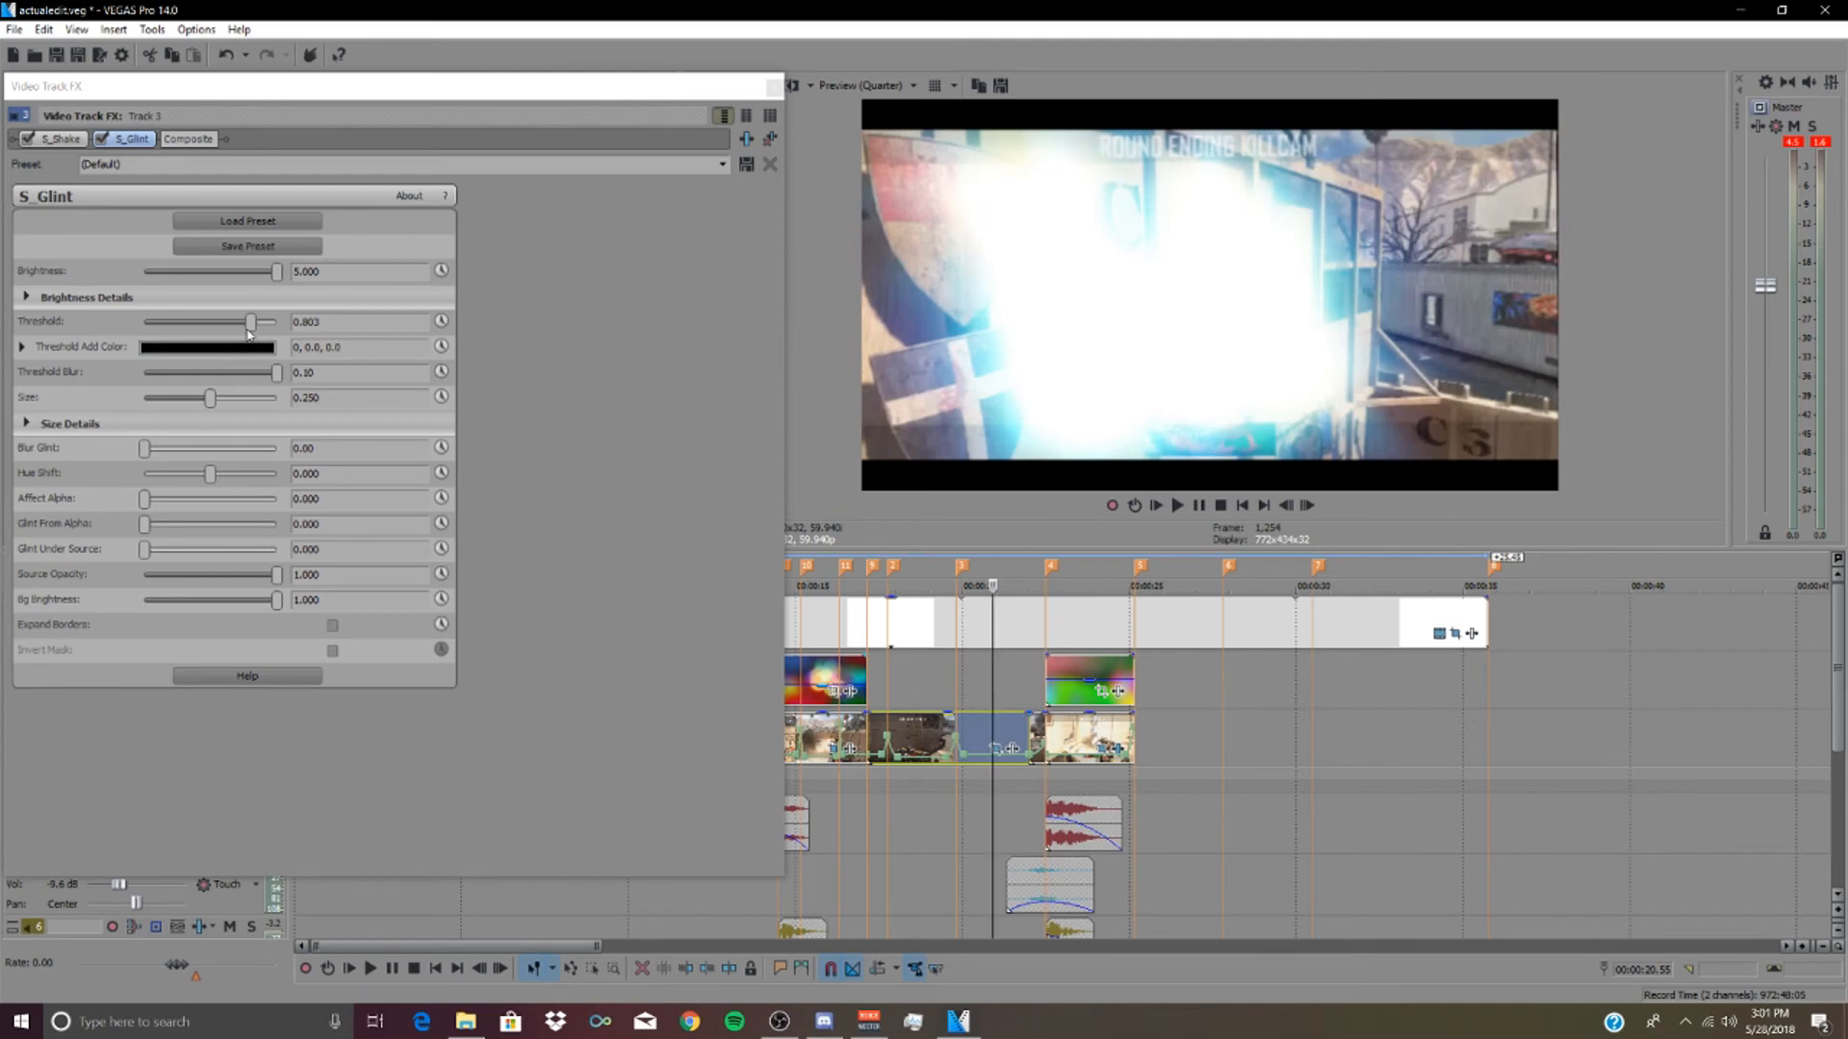
pyautogui.moveTo(251, 328); pyautogui.dragTo(255, 330)
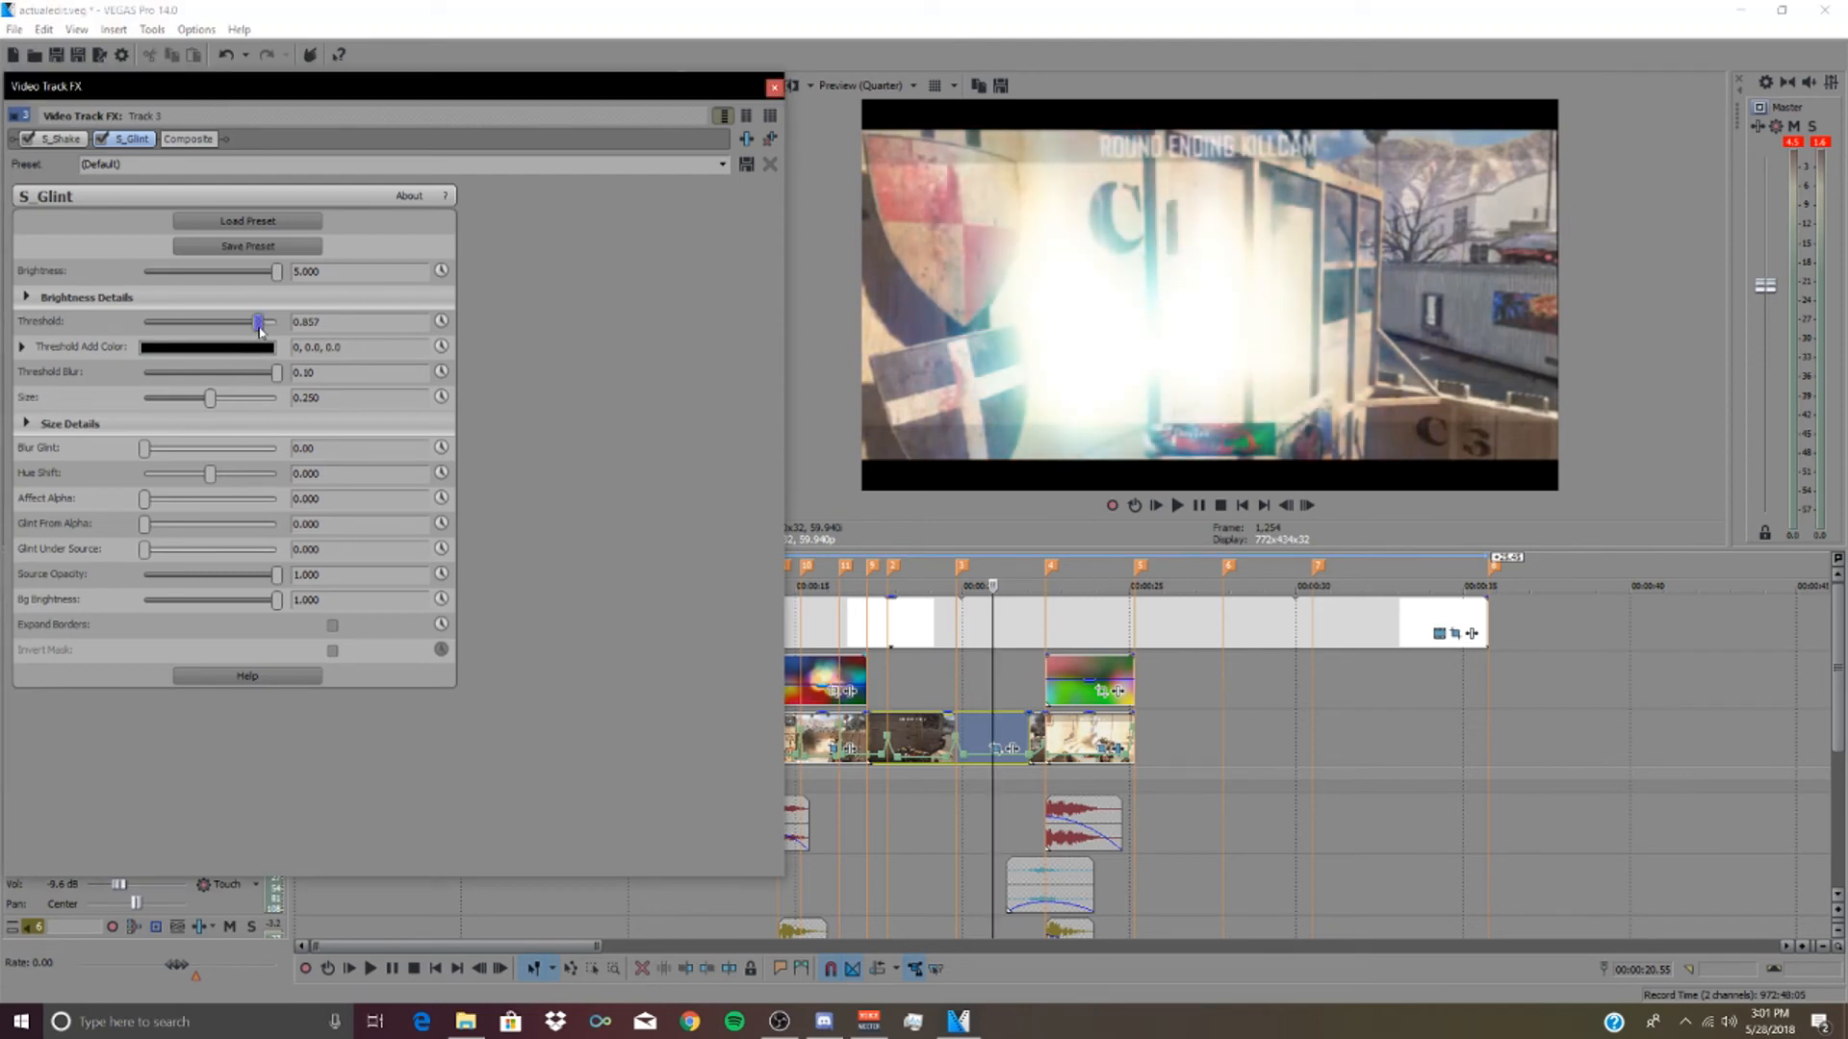
pyautogui.click(774, 87)
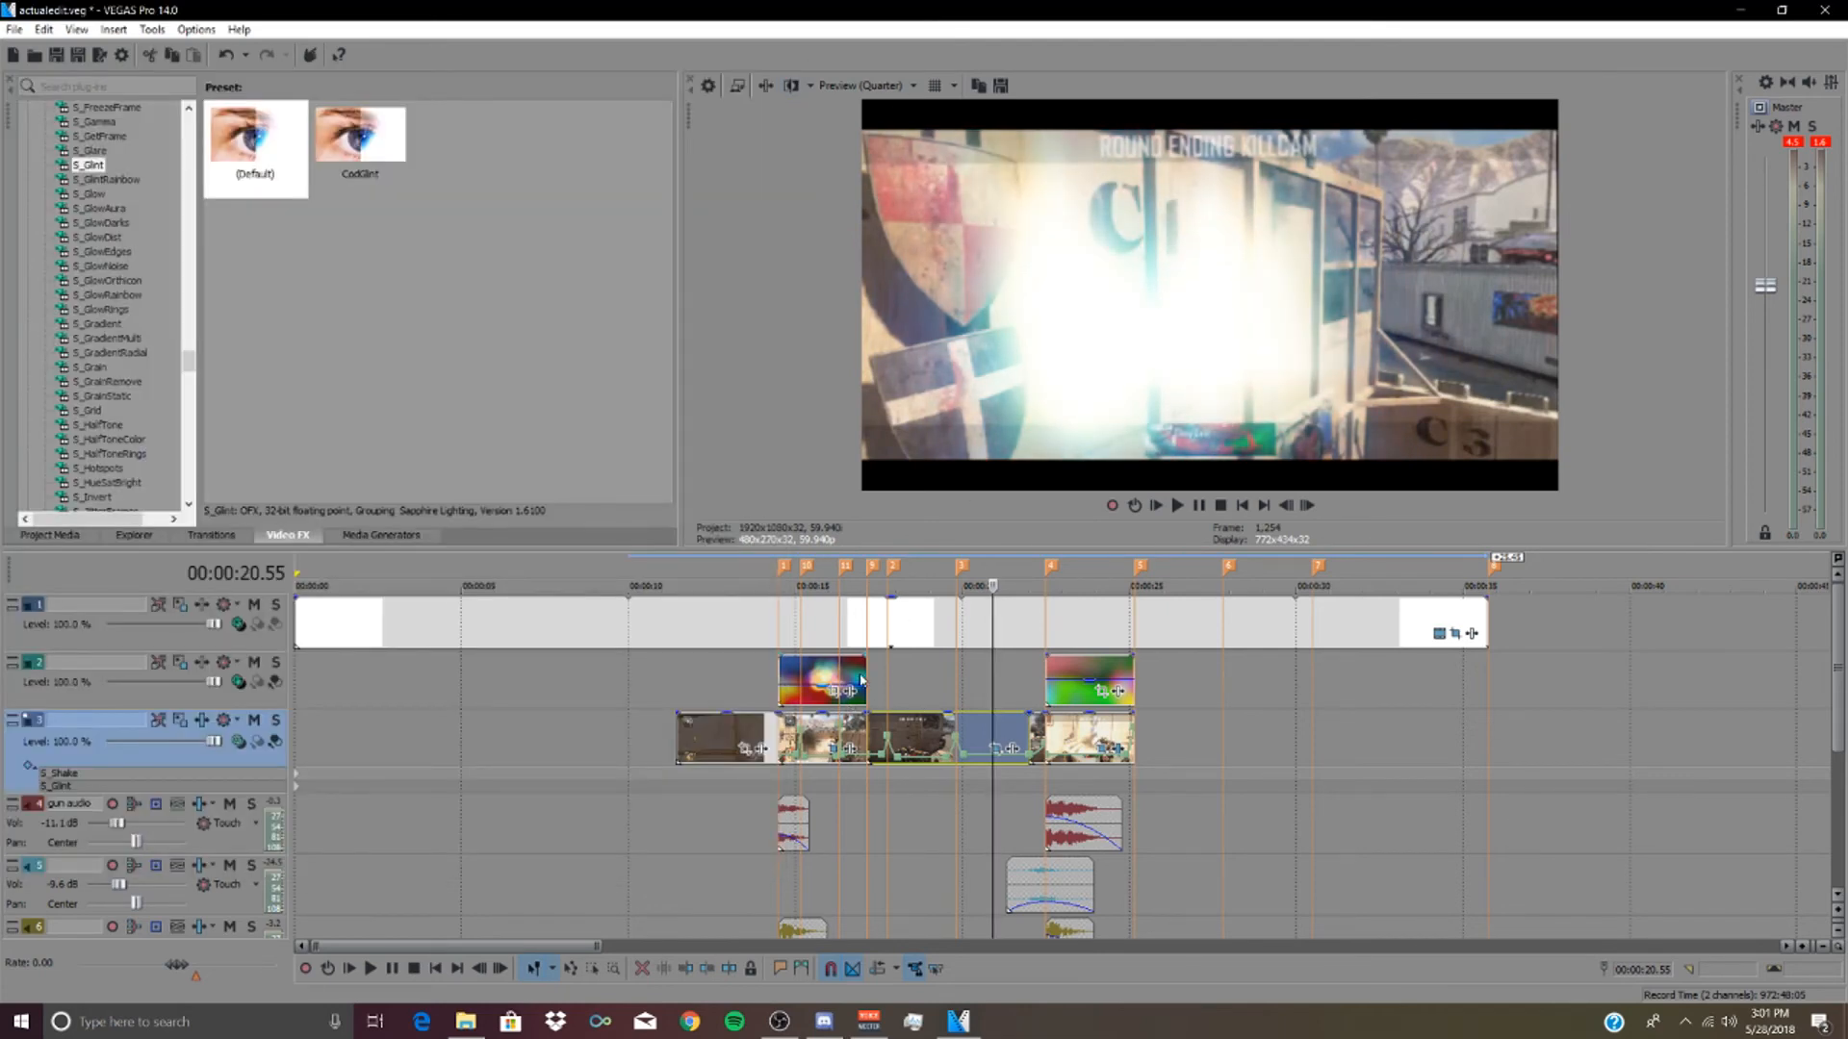
# - Apply the default S_Glow effect to the last clip, with Brightness at 0.680 and Threshold at 0.857
pyautogui.click(755, 685)
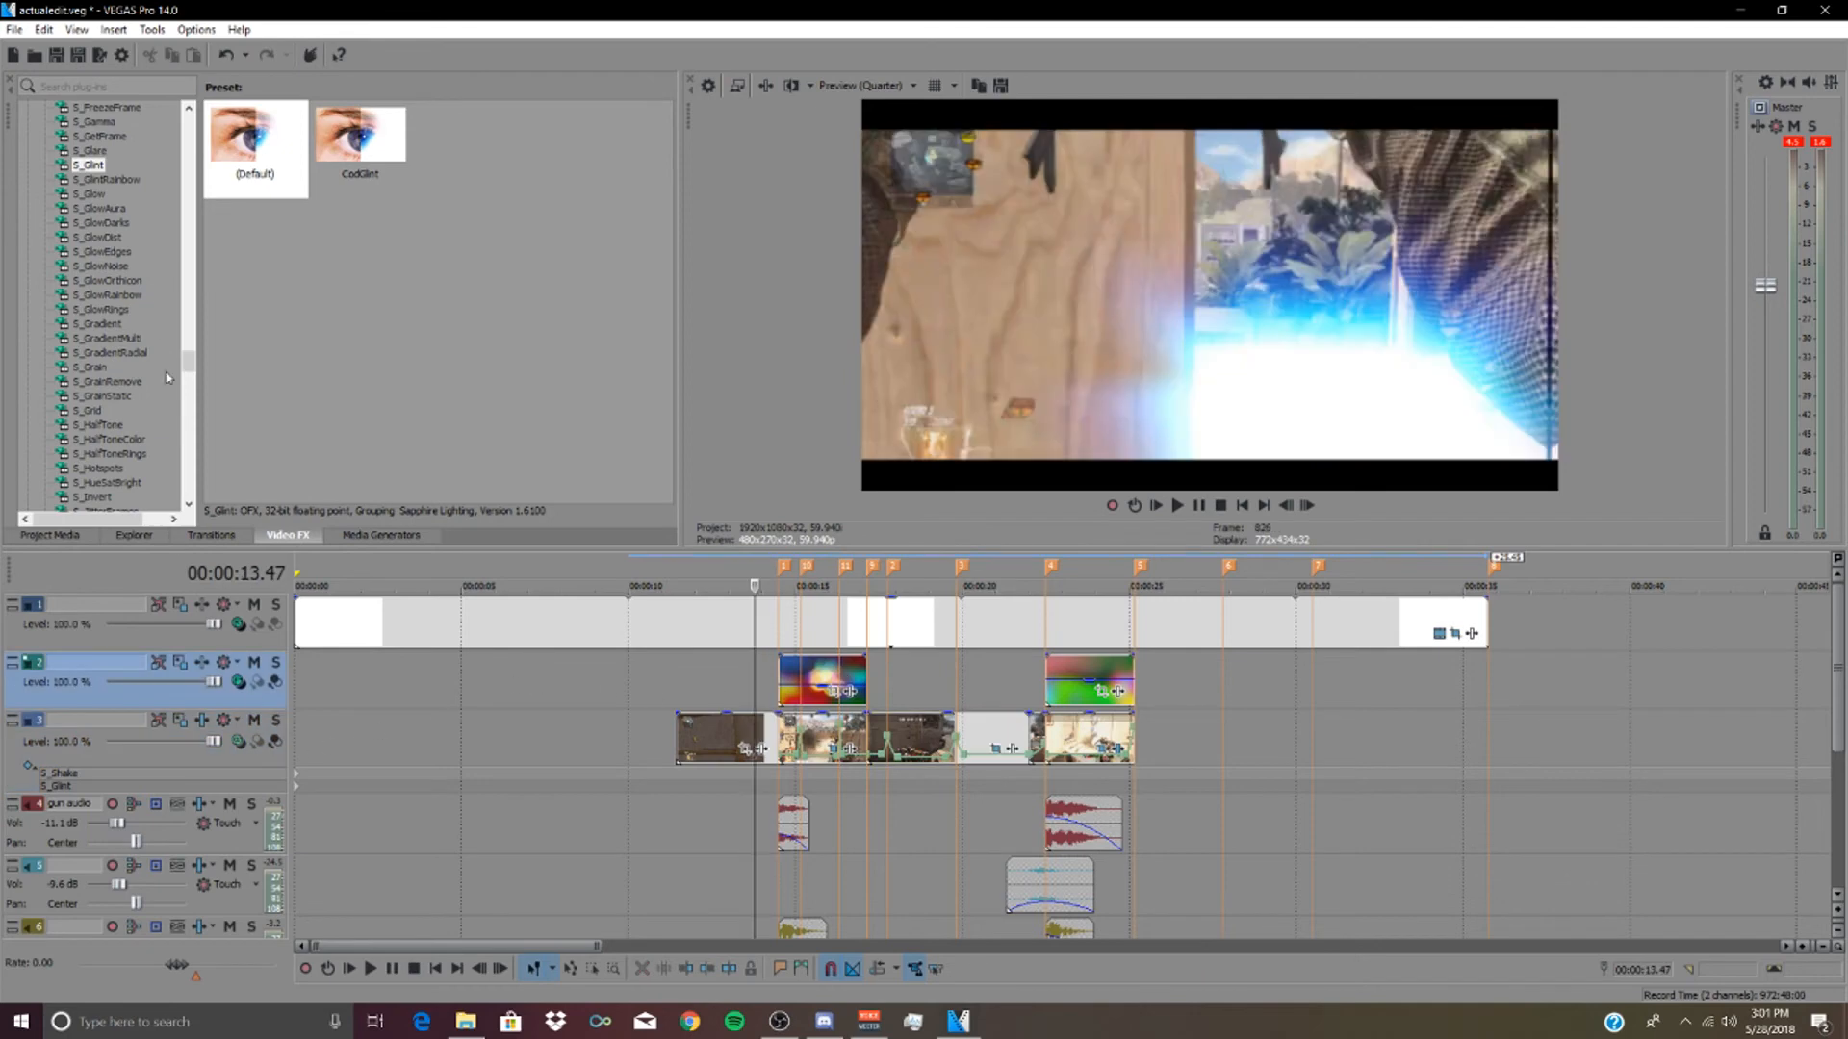
pyautogui.scroll(4, 154, 404)
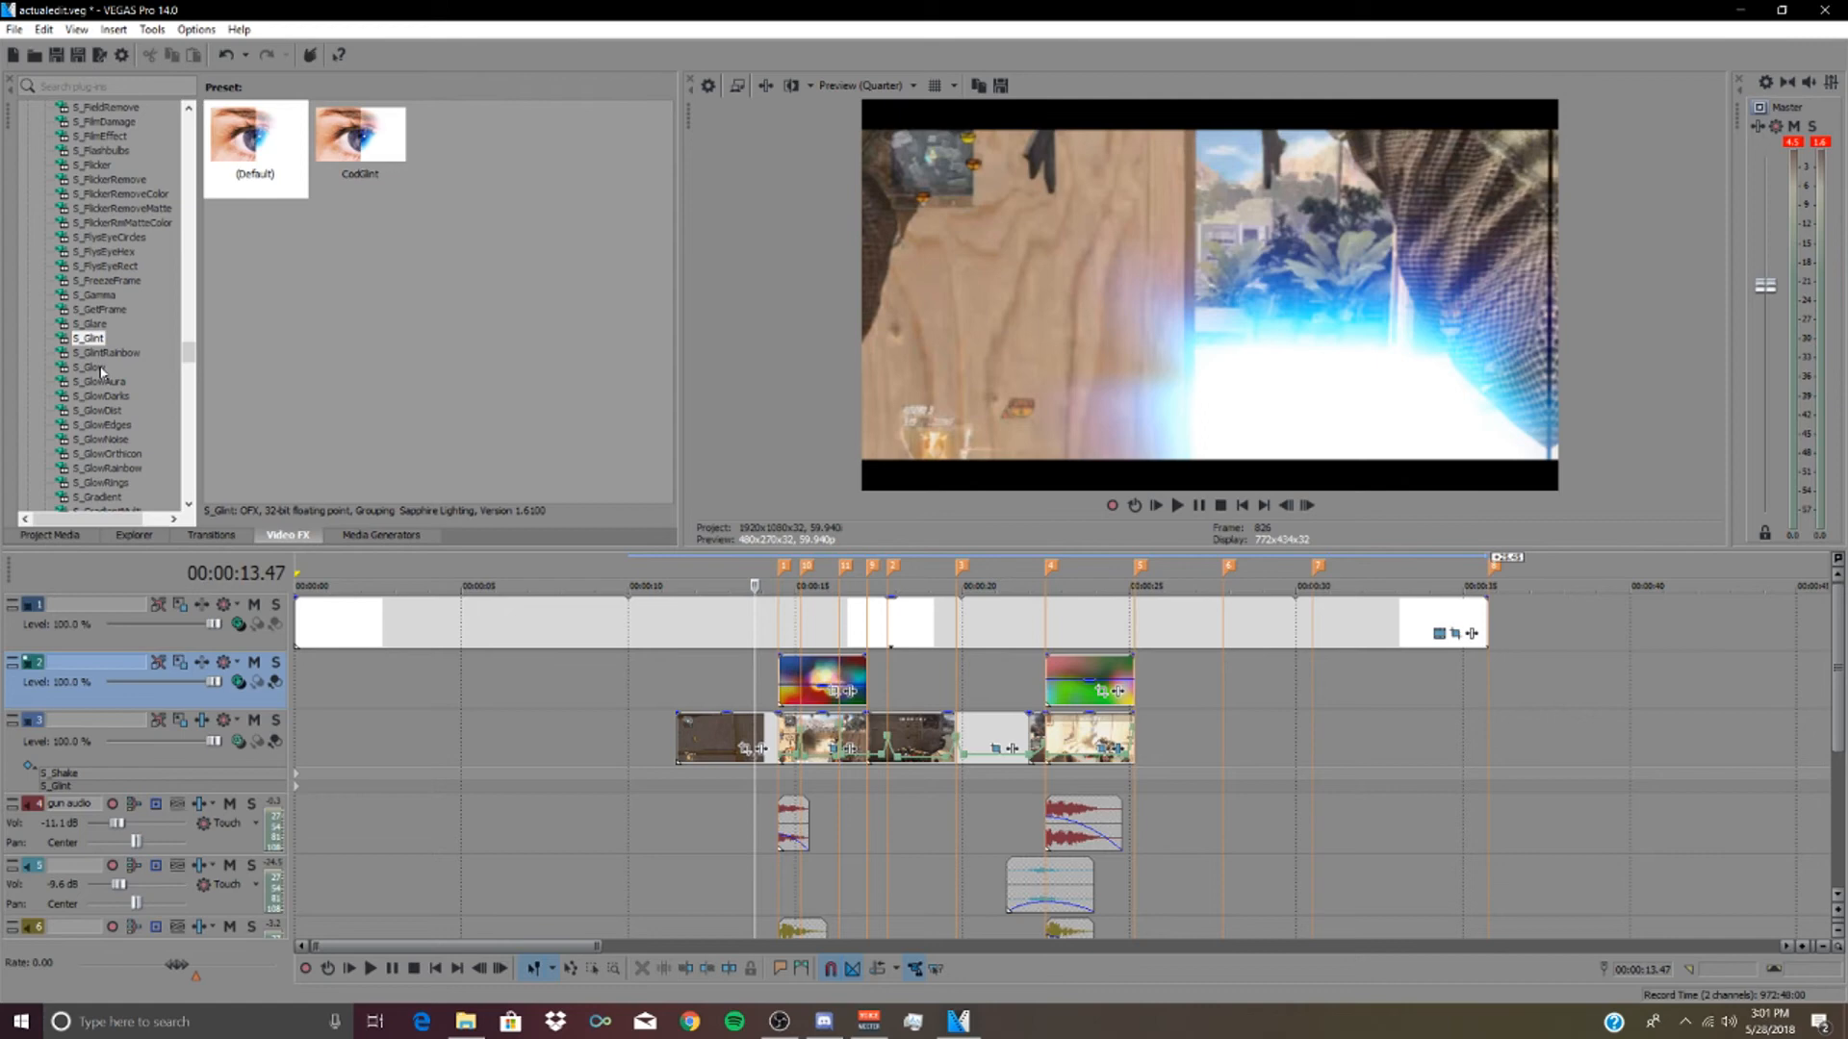
pyautogui.click(1046, 732)
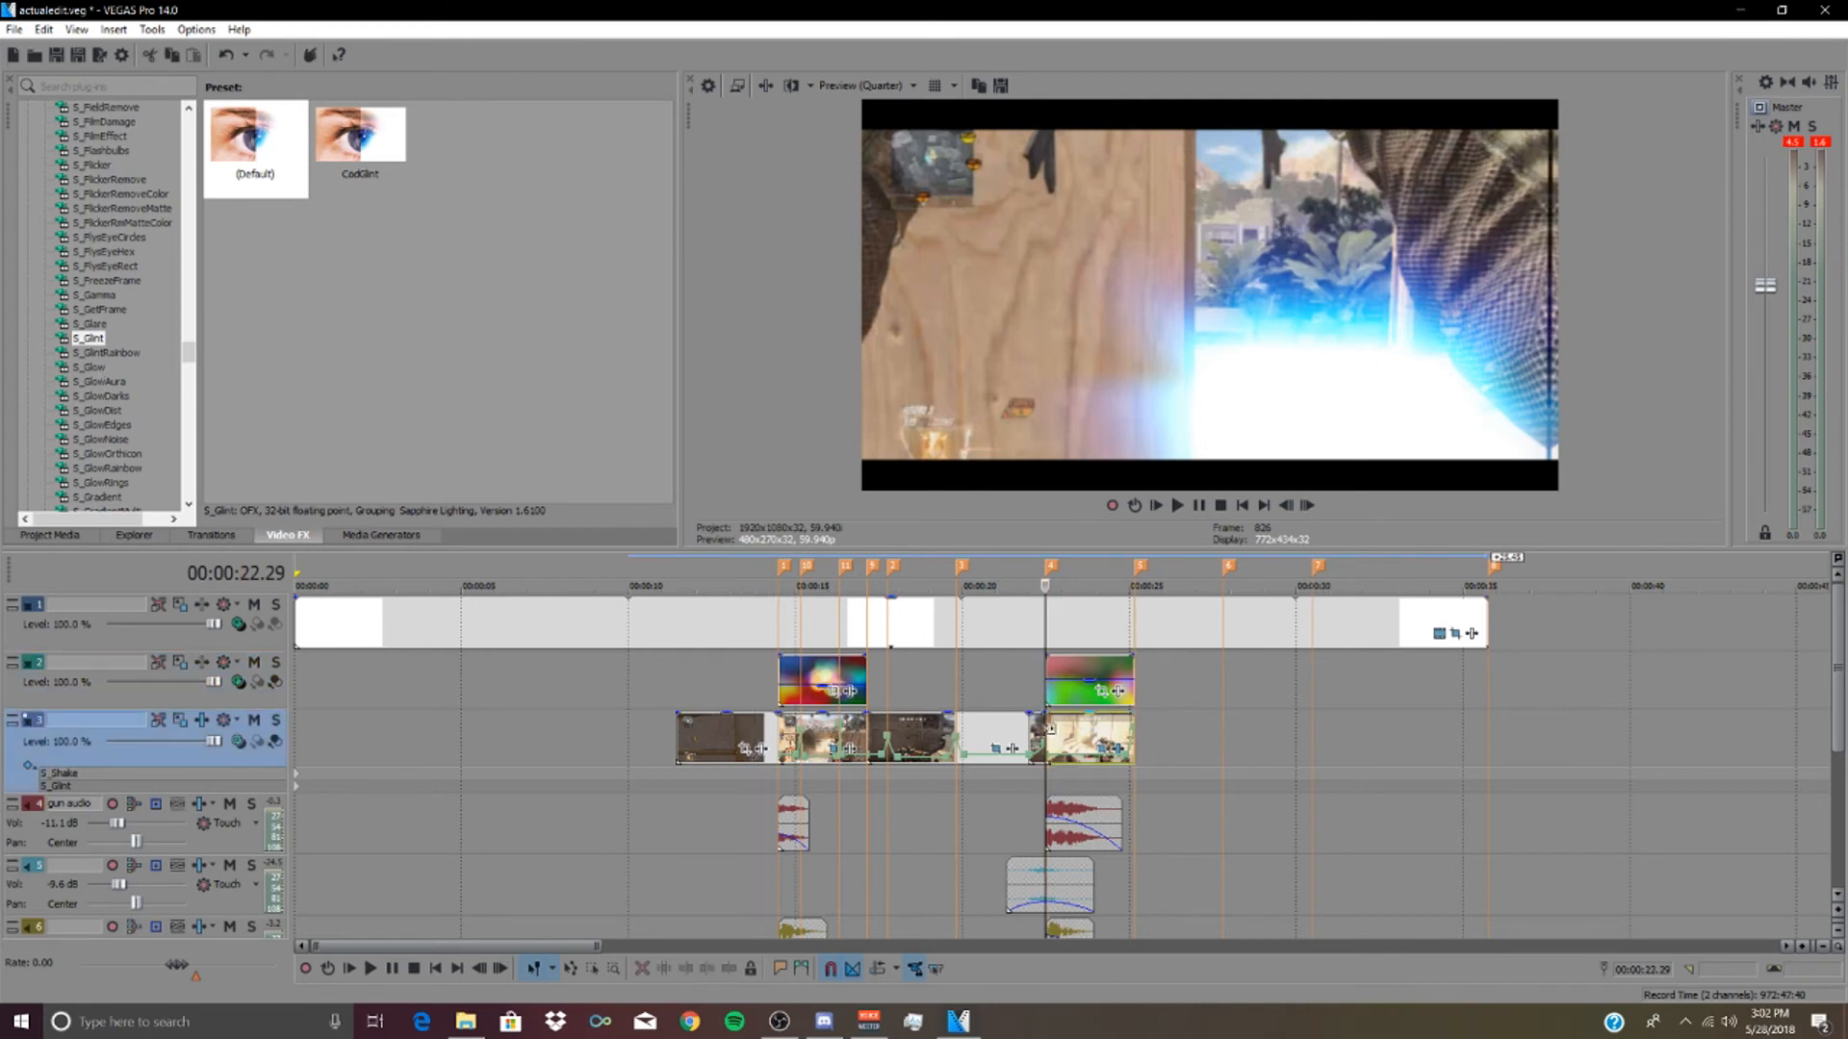
pyautogui.scroll(3, 1046, 729)
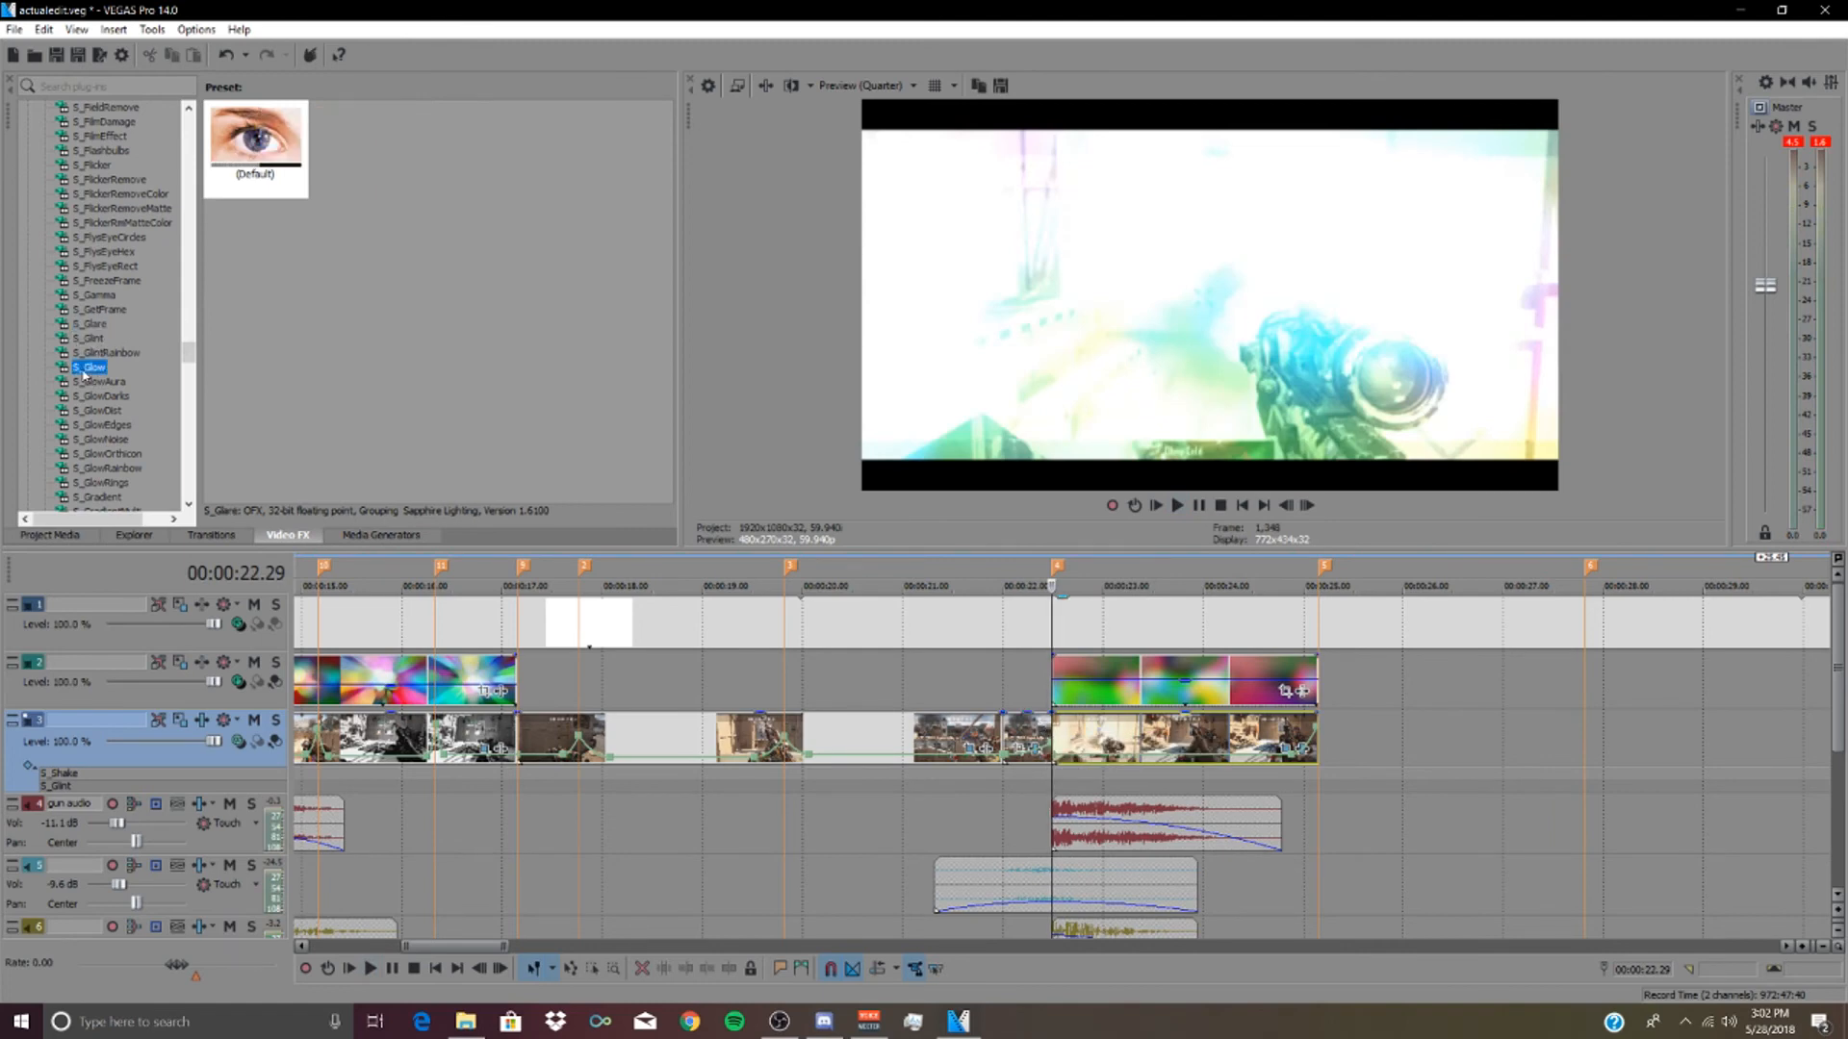
pyautogui.moveTo(255, 139); pyautogui.dragTo(1086, 739)
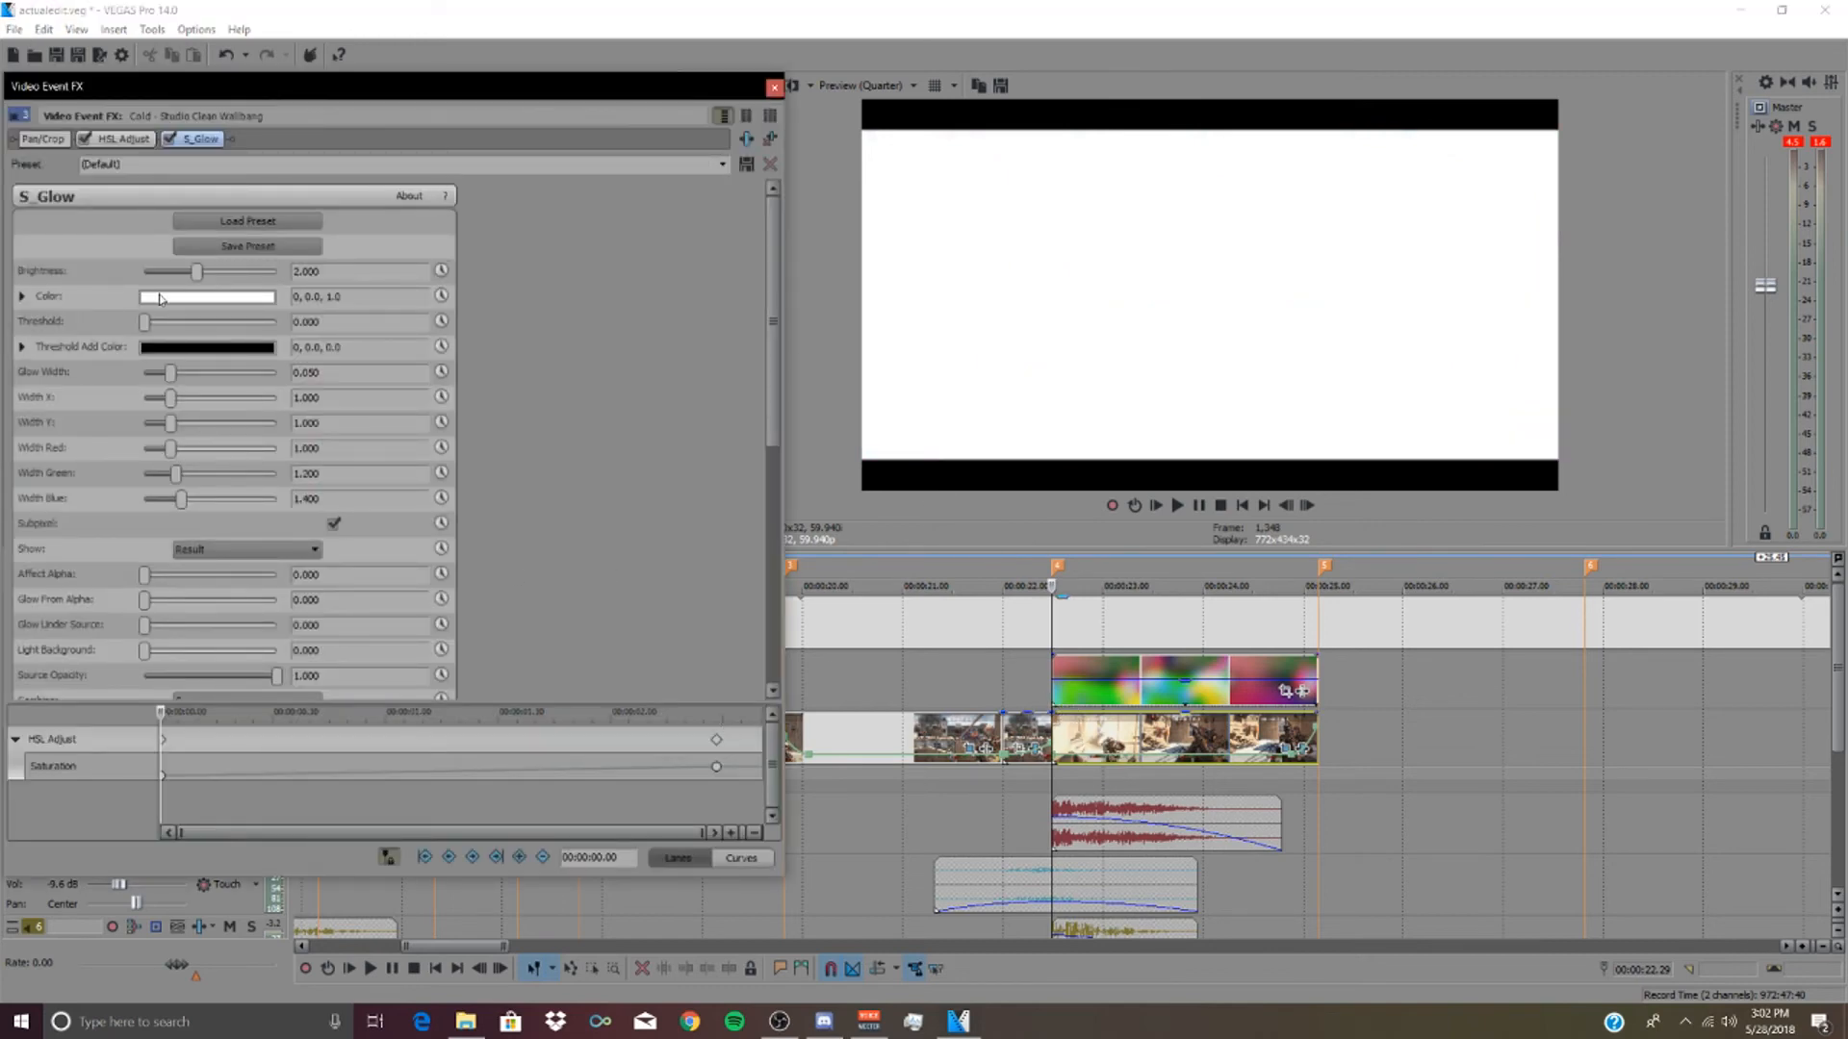
pyautogui.moveTo(198, 278); pyautogui.dragTo(258, 345)
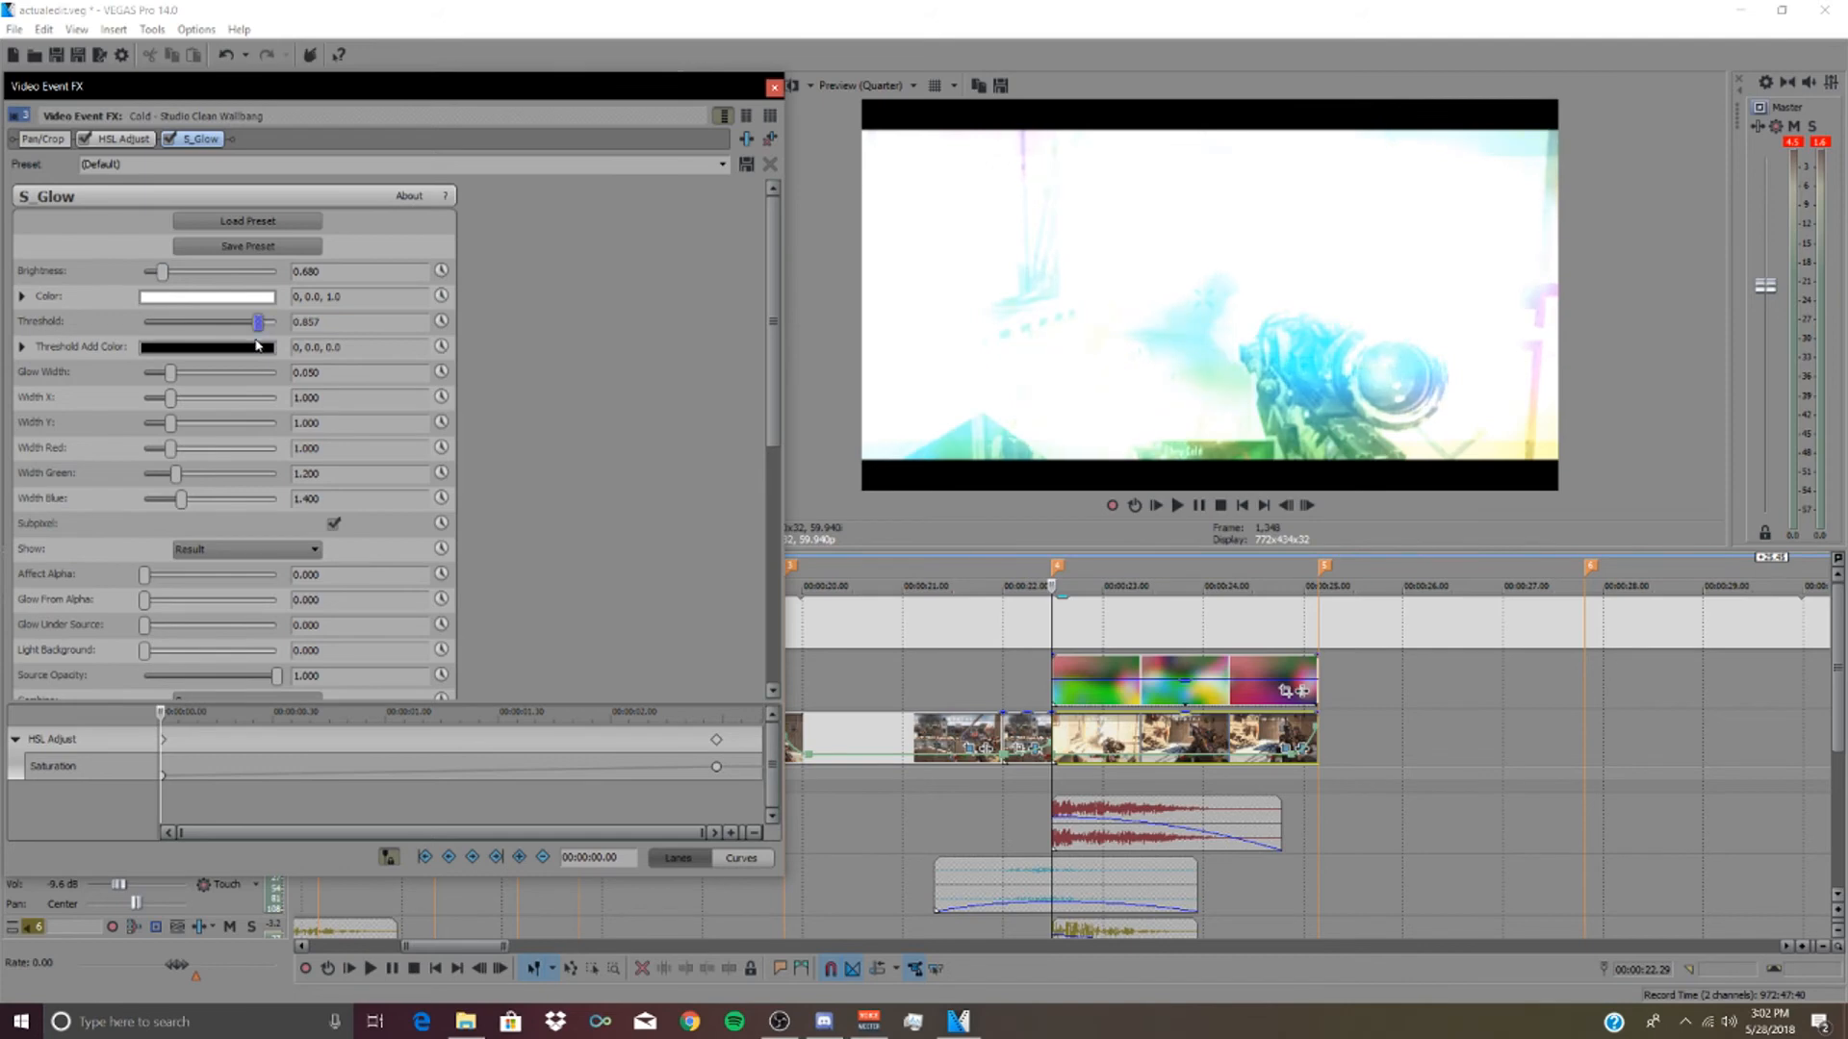
# - Try the last clip's glow at 00:00:22.40 with Threshold 0.340 and Glow Width 0.160
pyautogui.click(1070, 735)
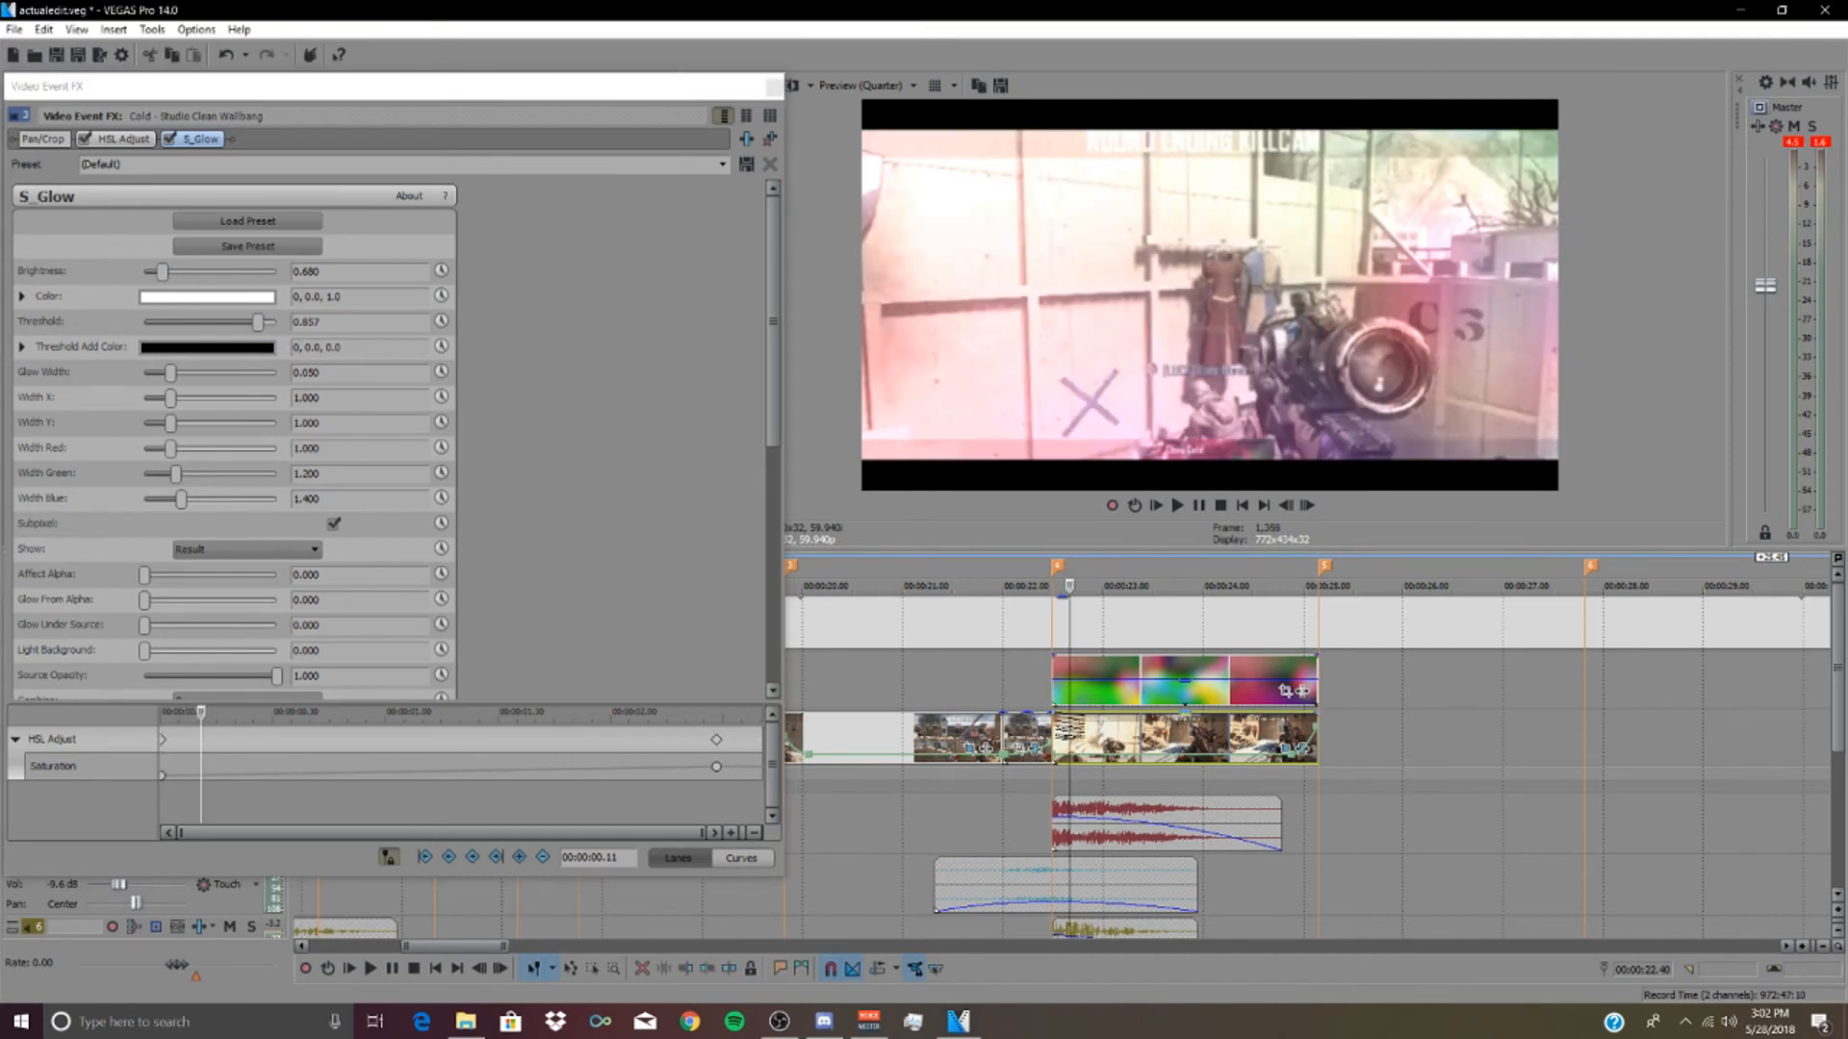
pyautogui.moveTo(258, 321); pyautogui.dragTo(189, 324)
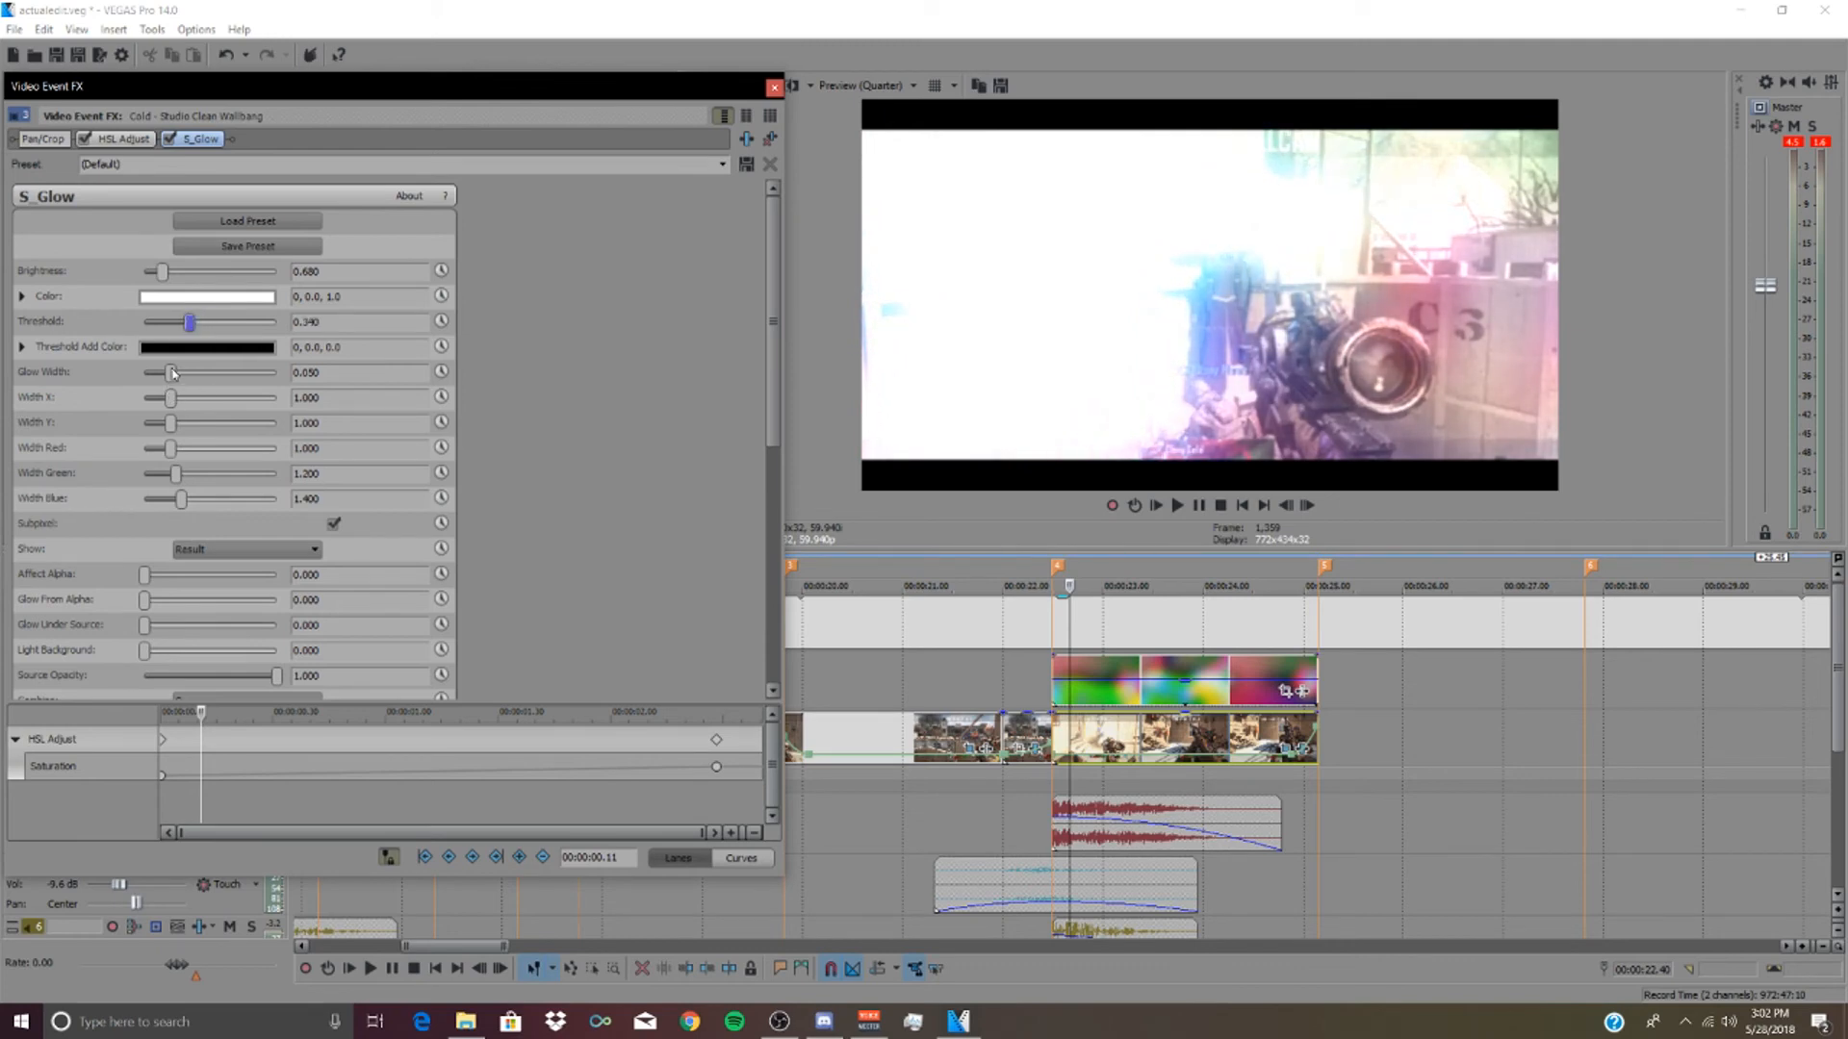
pyautogui.moveTo(184, 372); pyautogui.dragTo(231, 376)
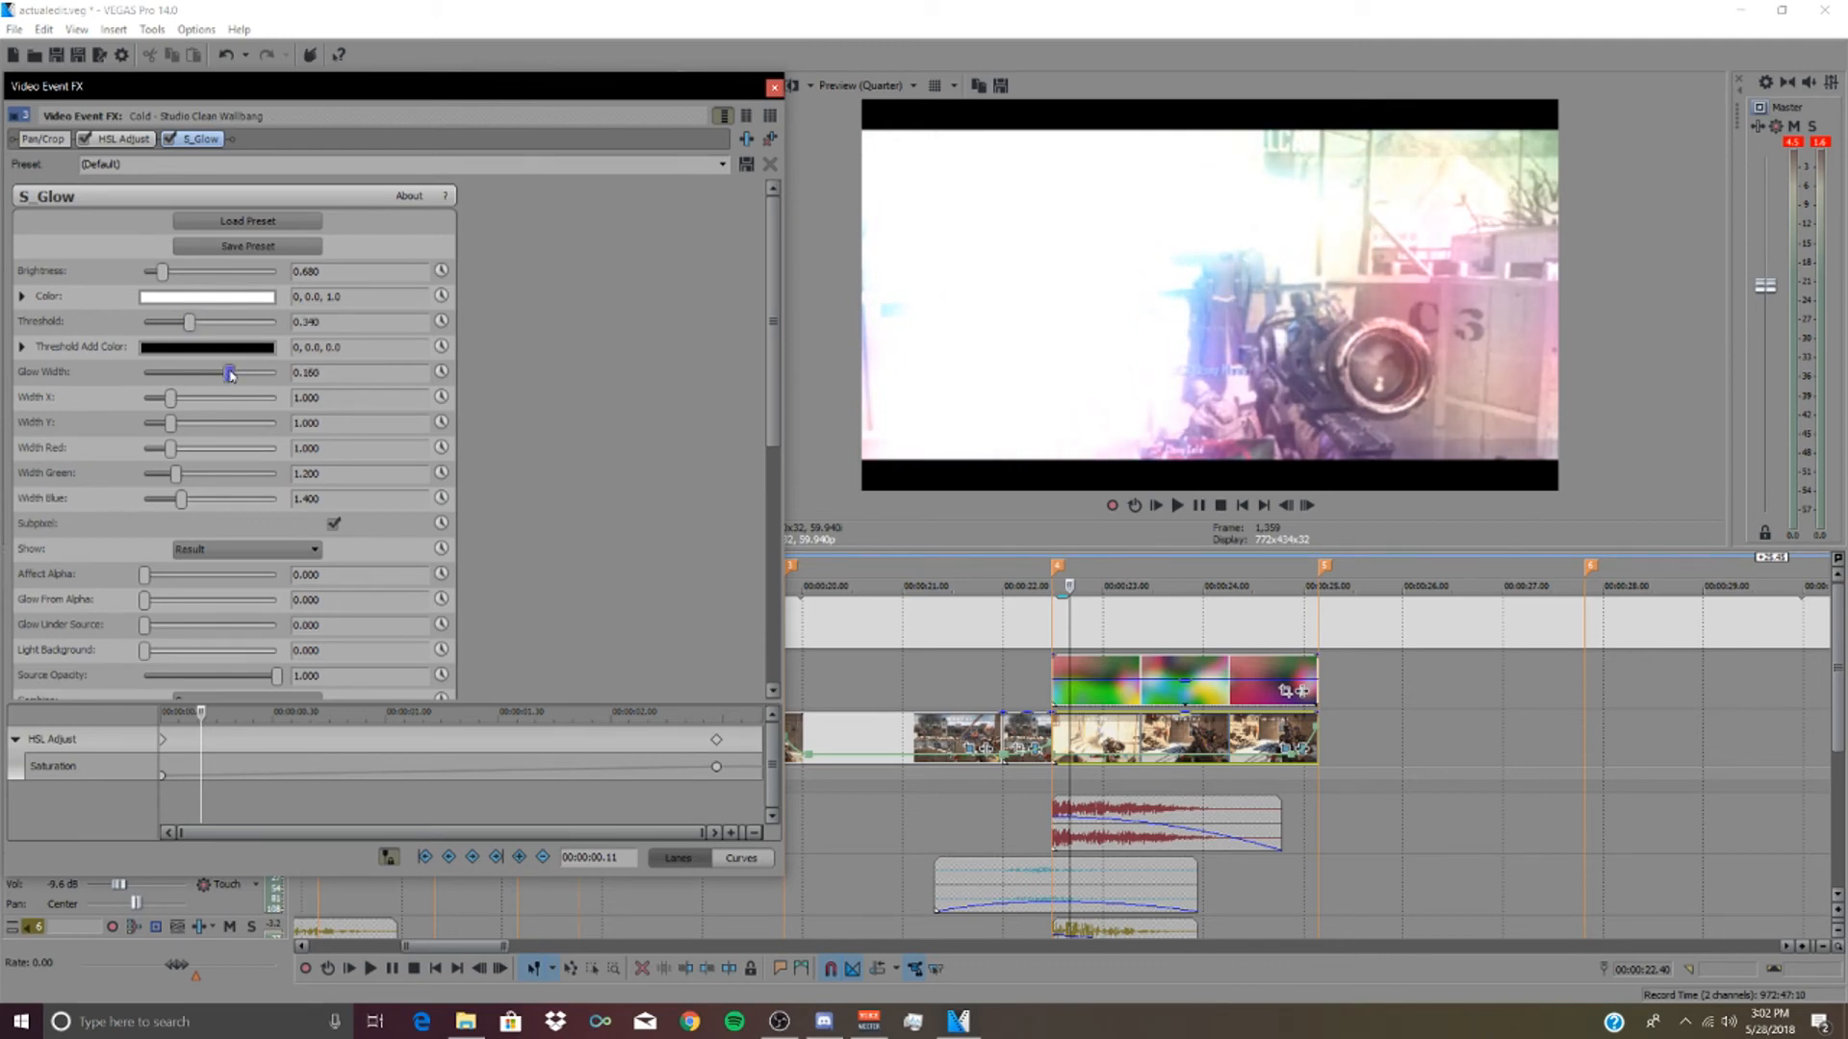
# - Check several points near the start of the last clip and play it to 00:00:23.14 to review the glow
pyautogui.click(1115, 724)
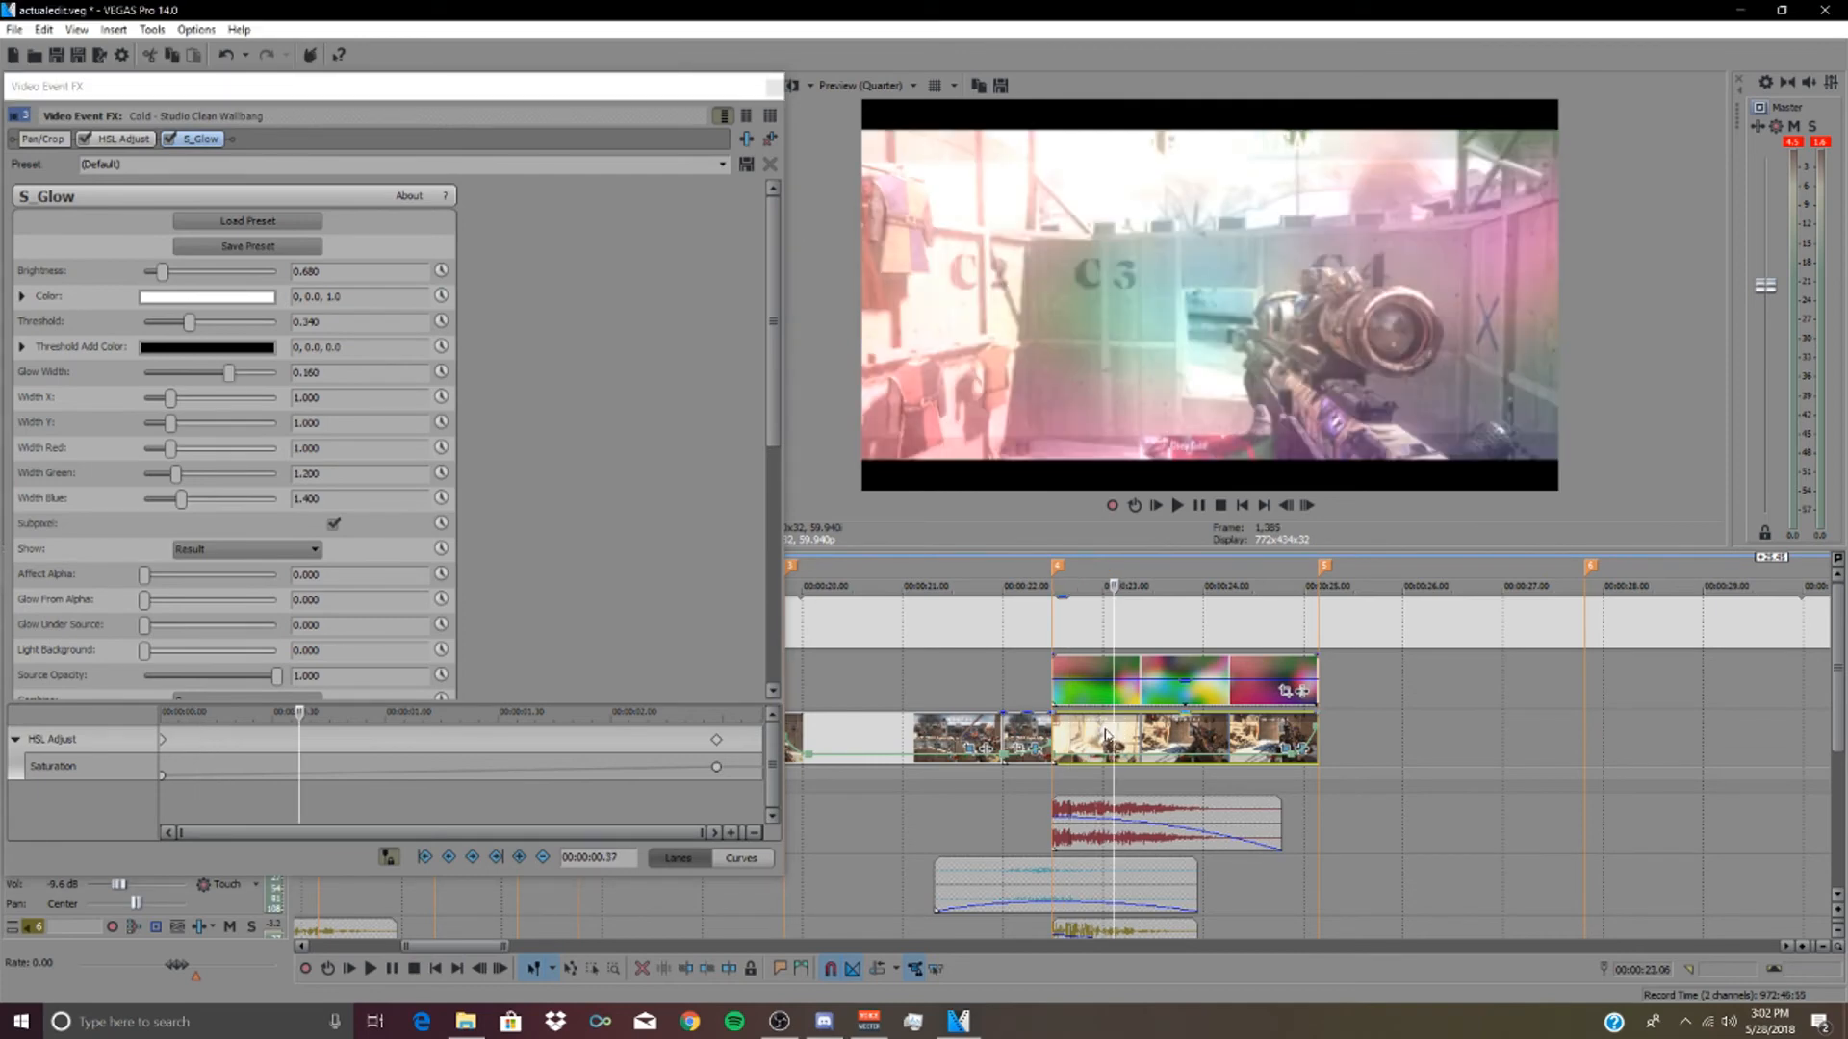
pyautogui.click(1098, 729)
pyautogui.click(1068, 728)
pyautogui.click(1055, 722)
pyautogui.press('space')
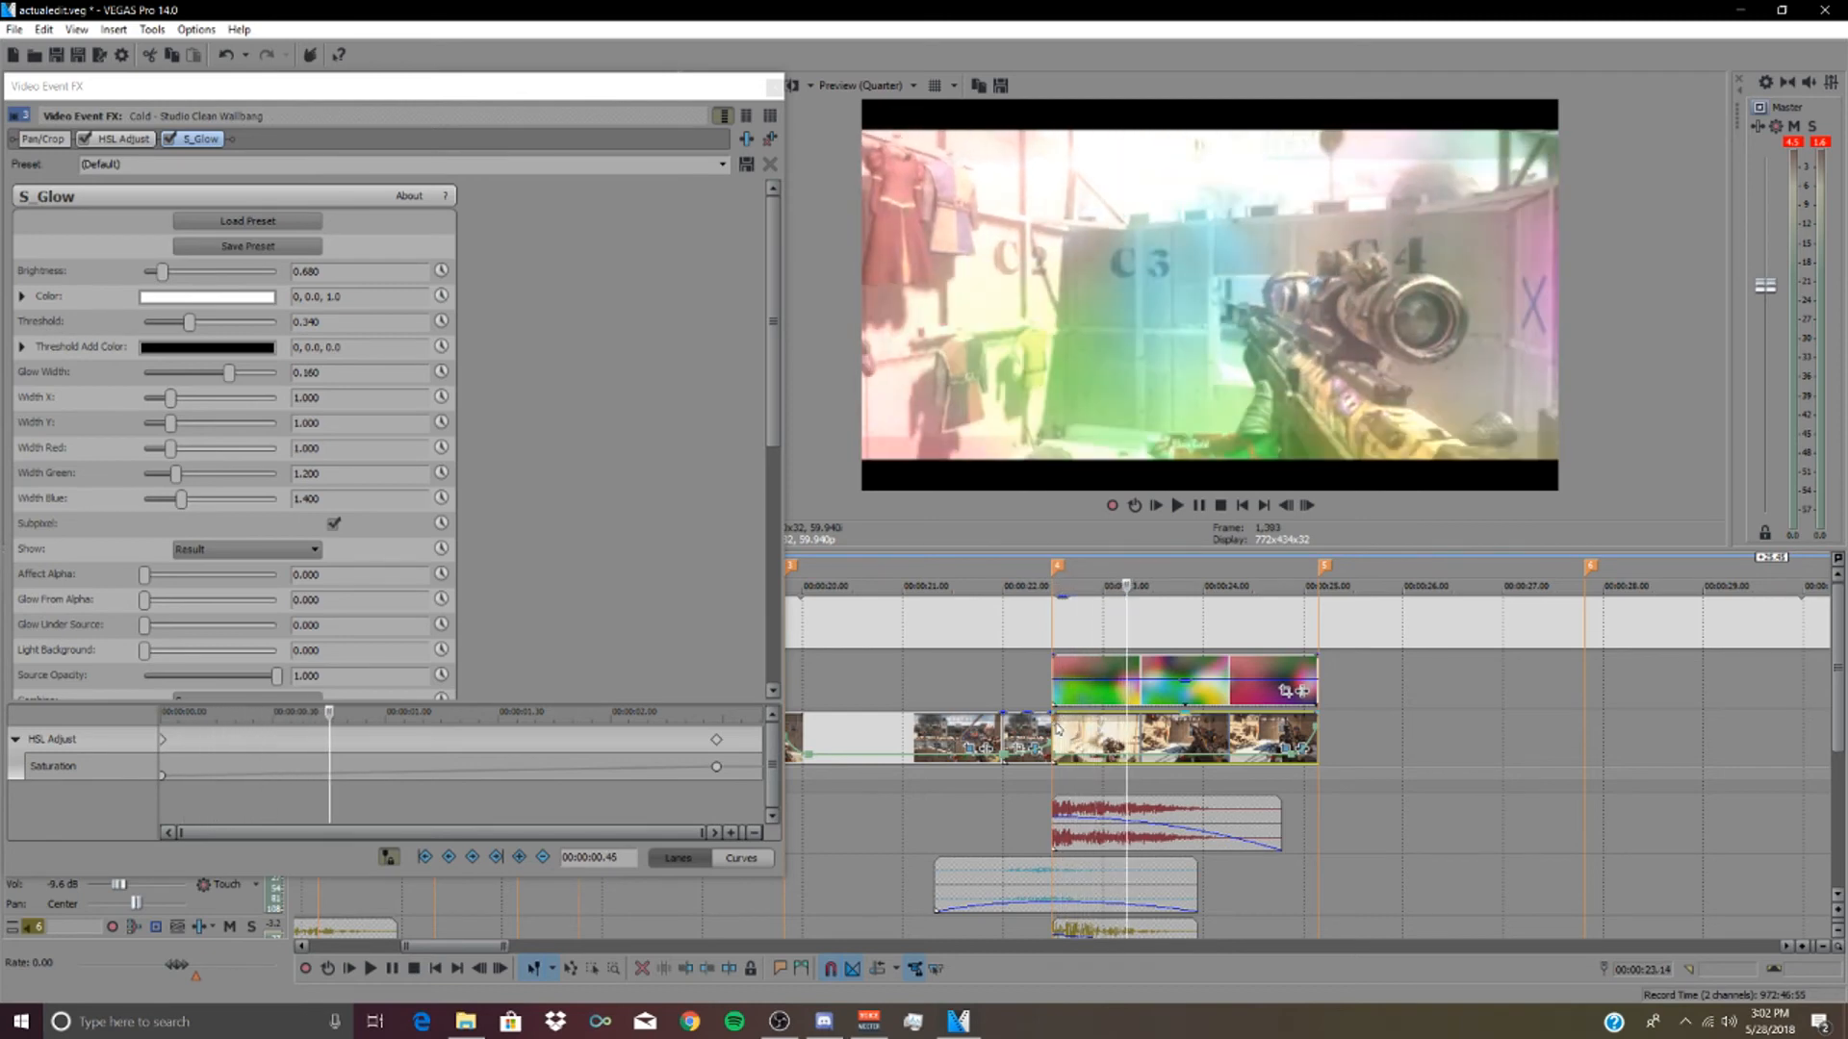
# - Set the last clip's glow to Brightness 0.986, Threshold 0.456 and Glow Width 0.053
pyautogui.moveTo(167, 277); pyautogui.dragTo(163, 375)
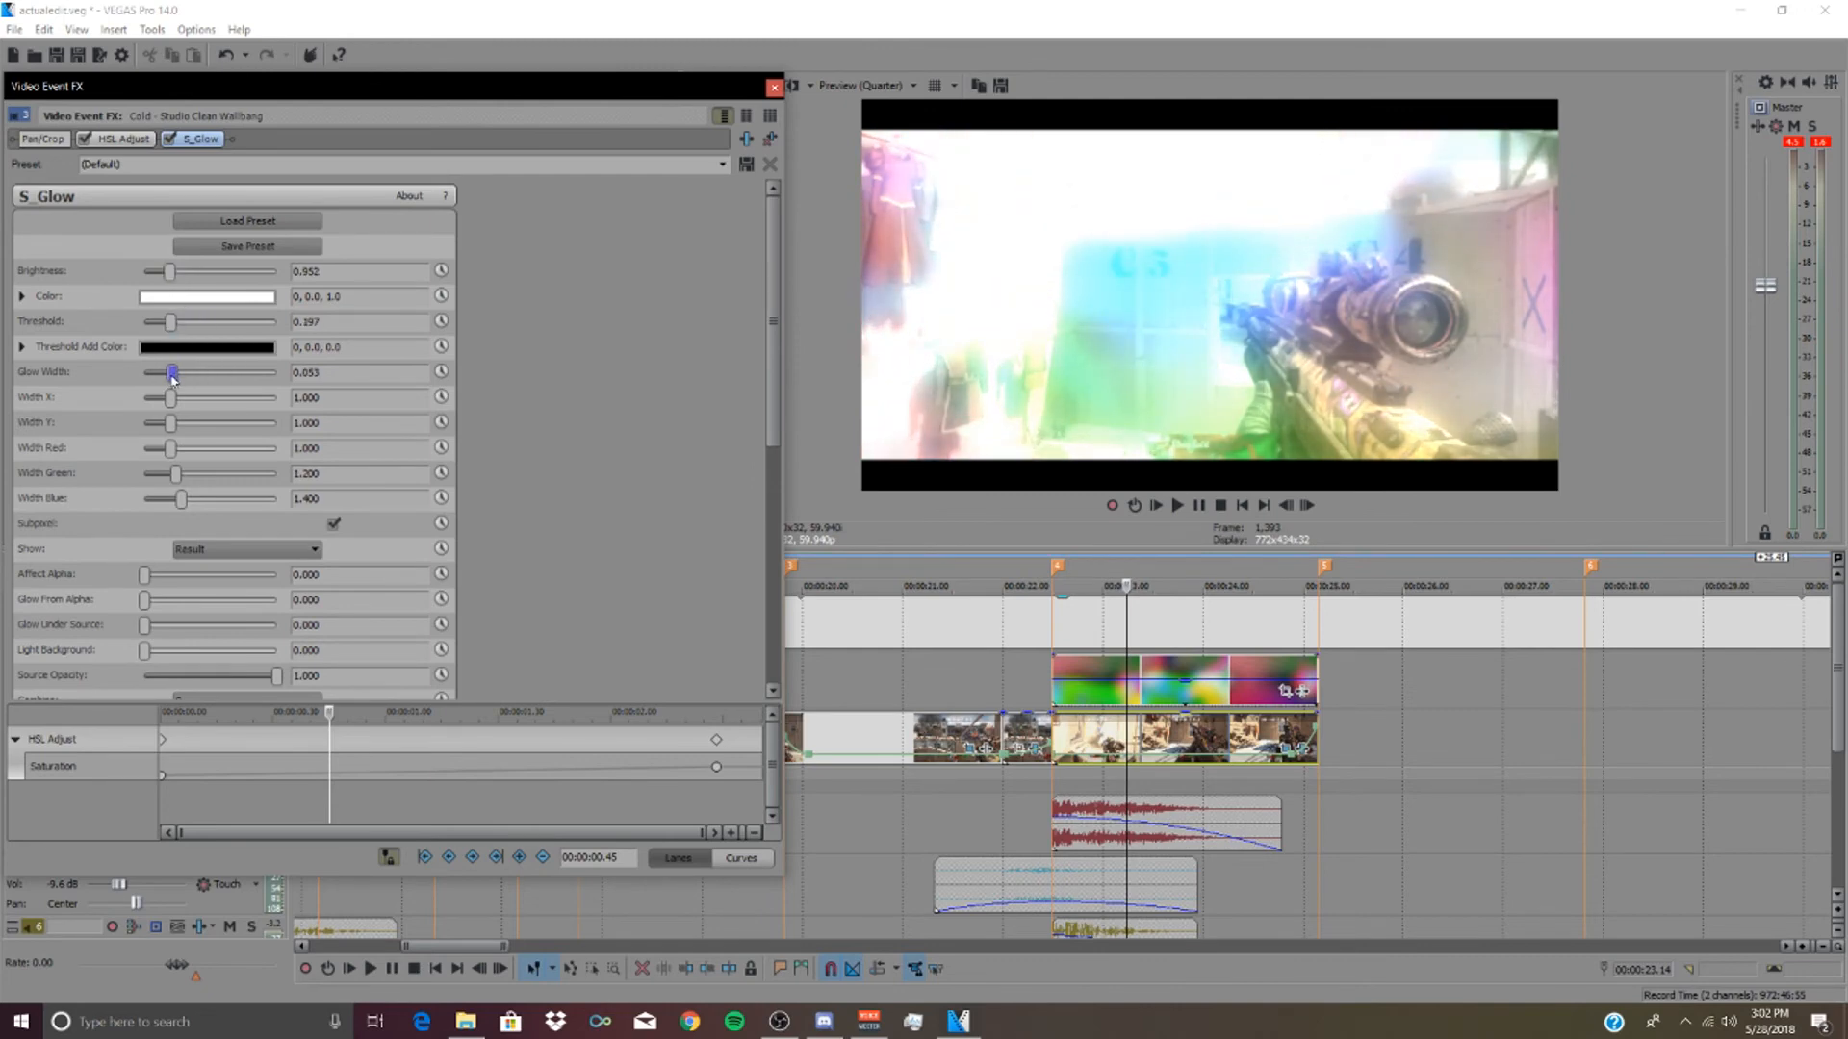
pyautogui.moveTo(169, 274)
pyautogui.mouseDown()
pyautogui.moveTo(194, 276)
pyautogui.moveTo(169, 299)
pyautogui.mouseUp()
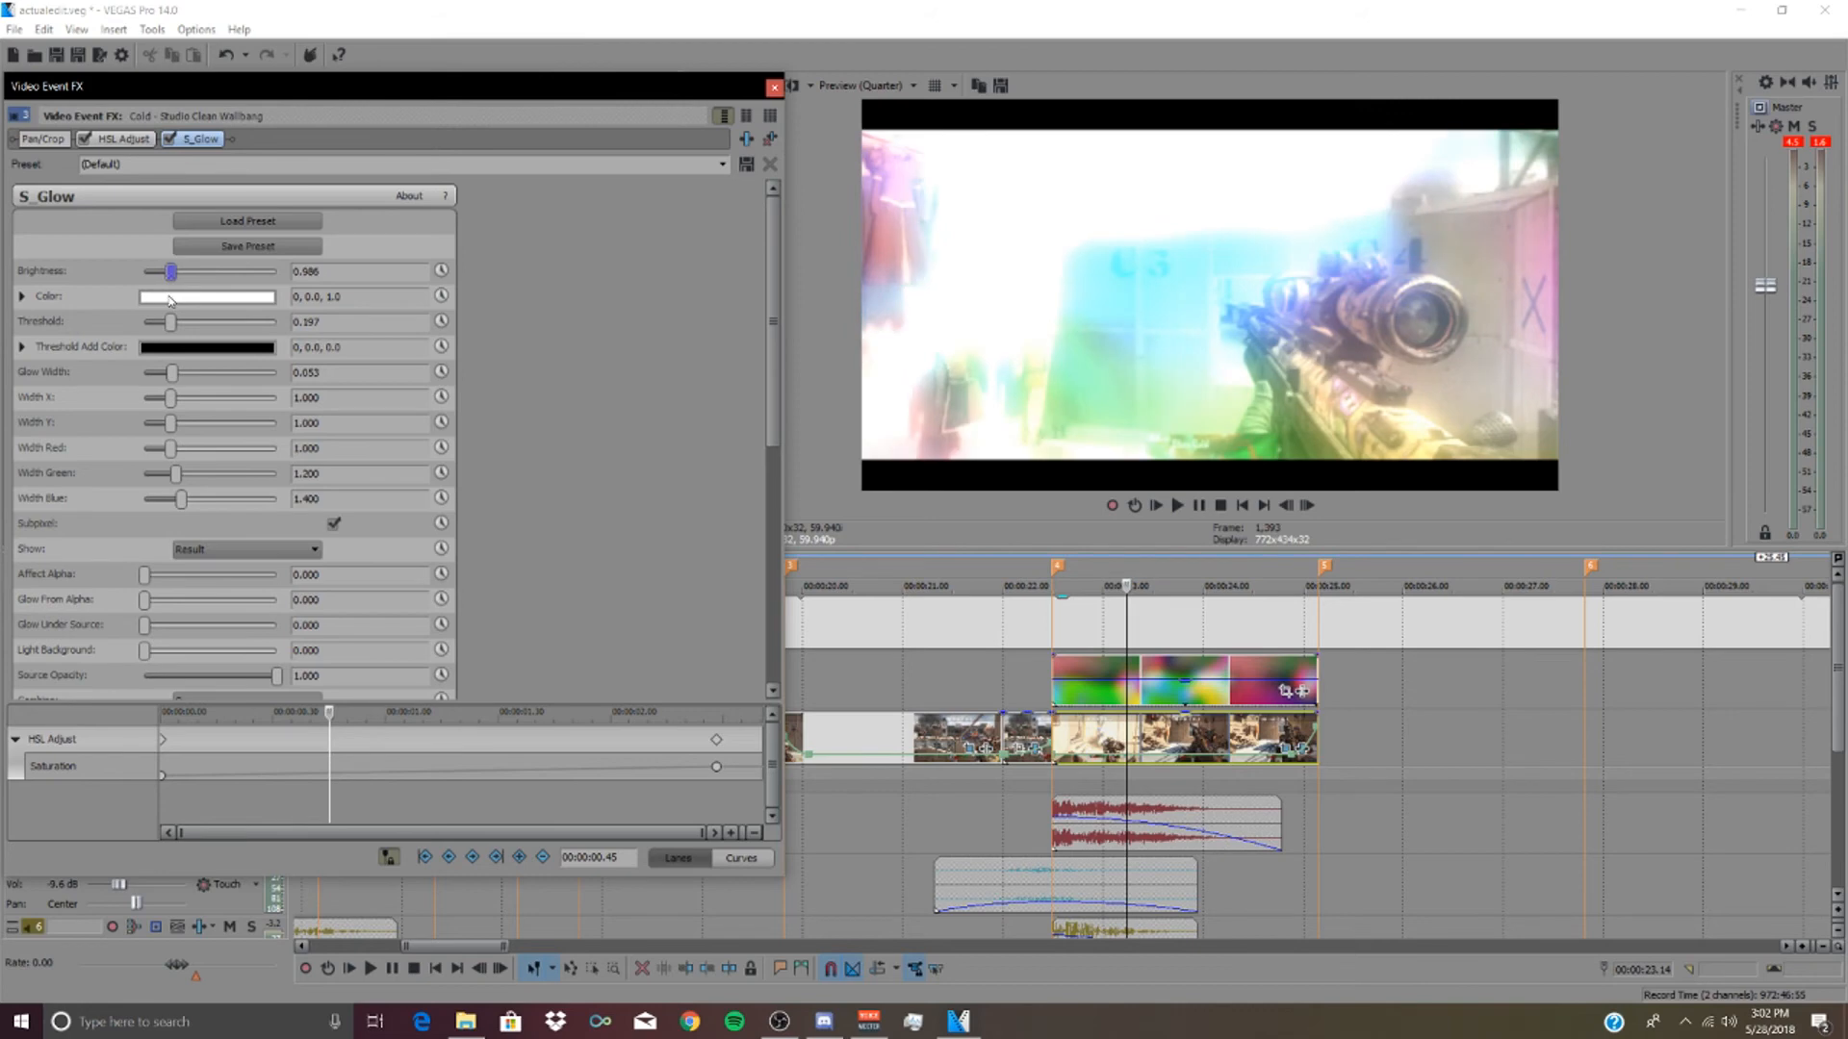
pyautogui.moveTo(170, 326); pyautogui.dragTo(205, 329)
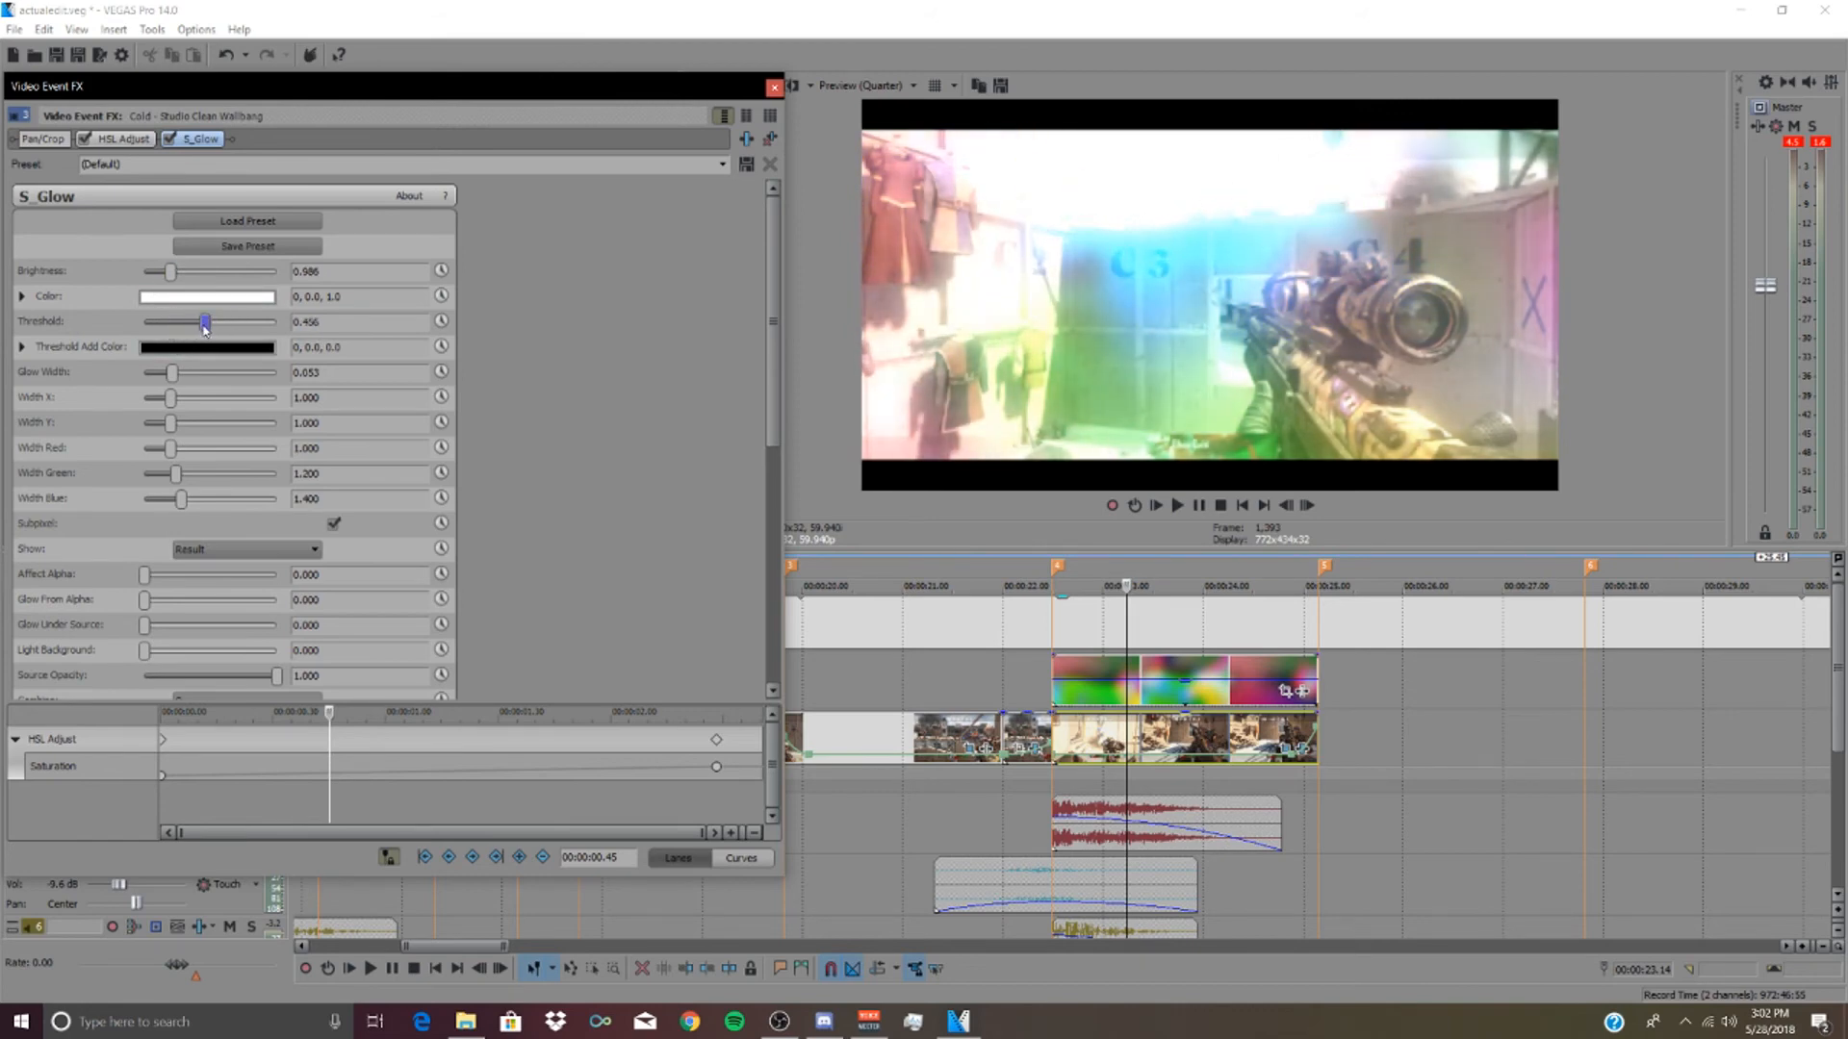
# - Animate the glow's Brightness with a keyframe at the last clip's start and a value of 0.000 at clip time 00:00:00.36
pyautogui.click(1054, 713)
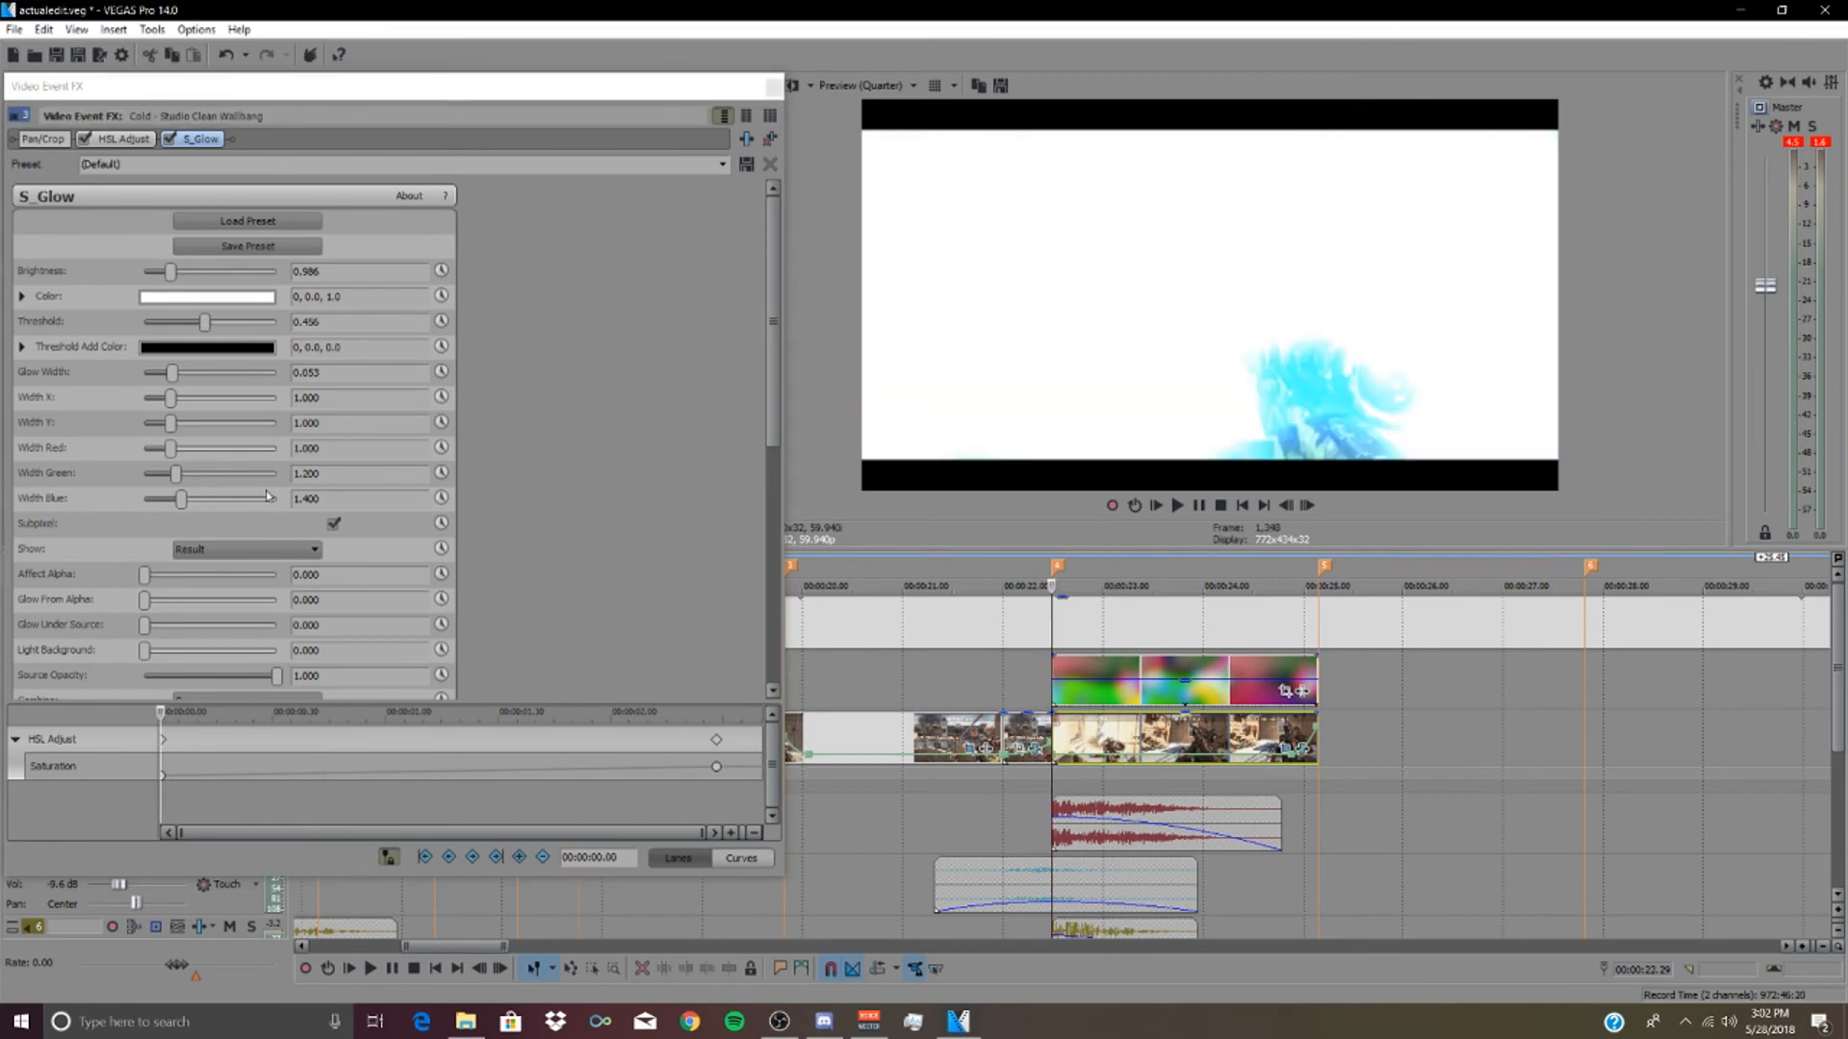
pyautogui.click(440, 271)
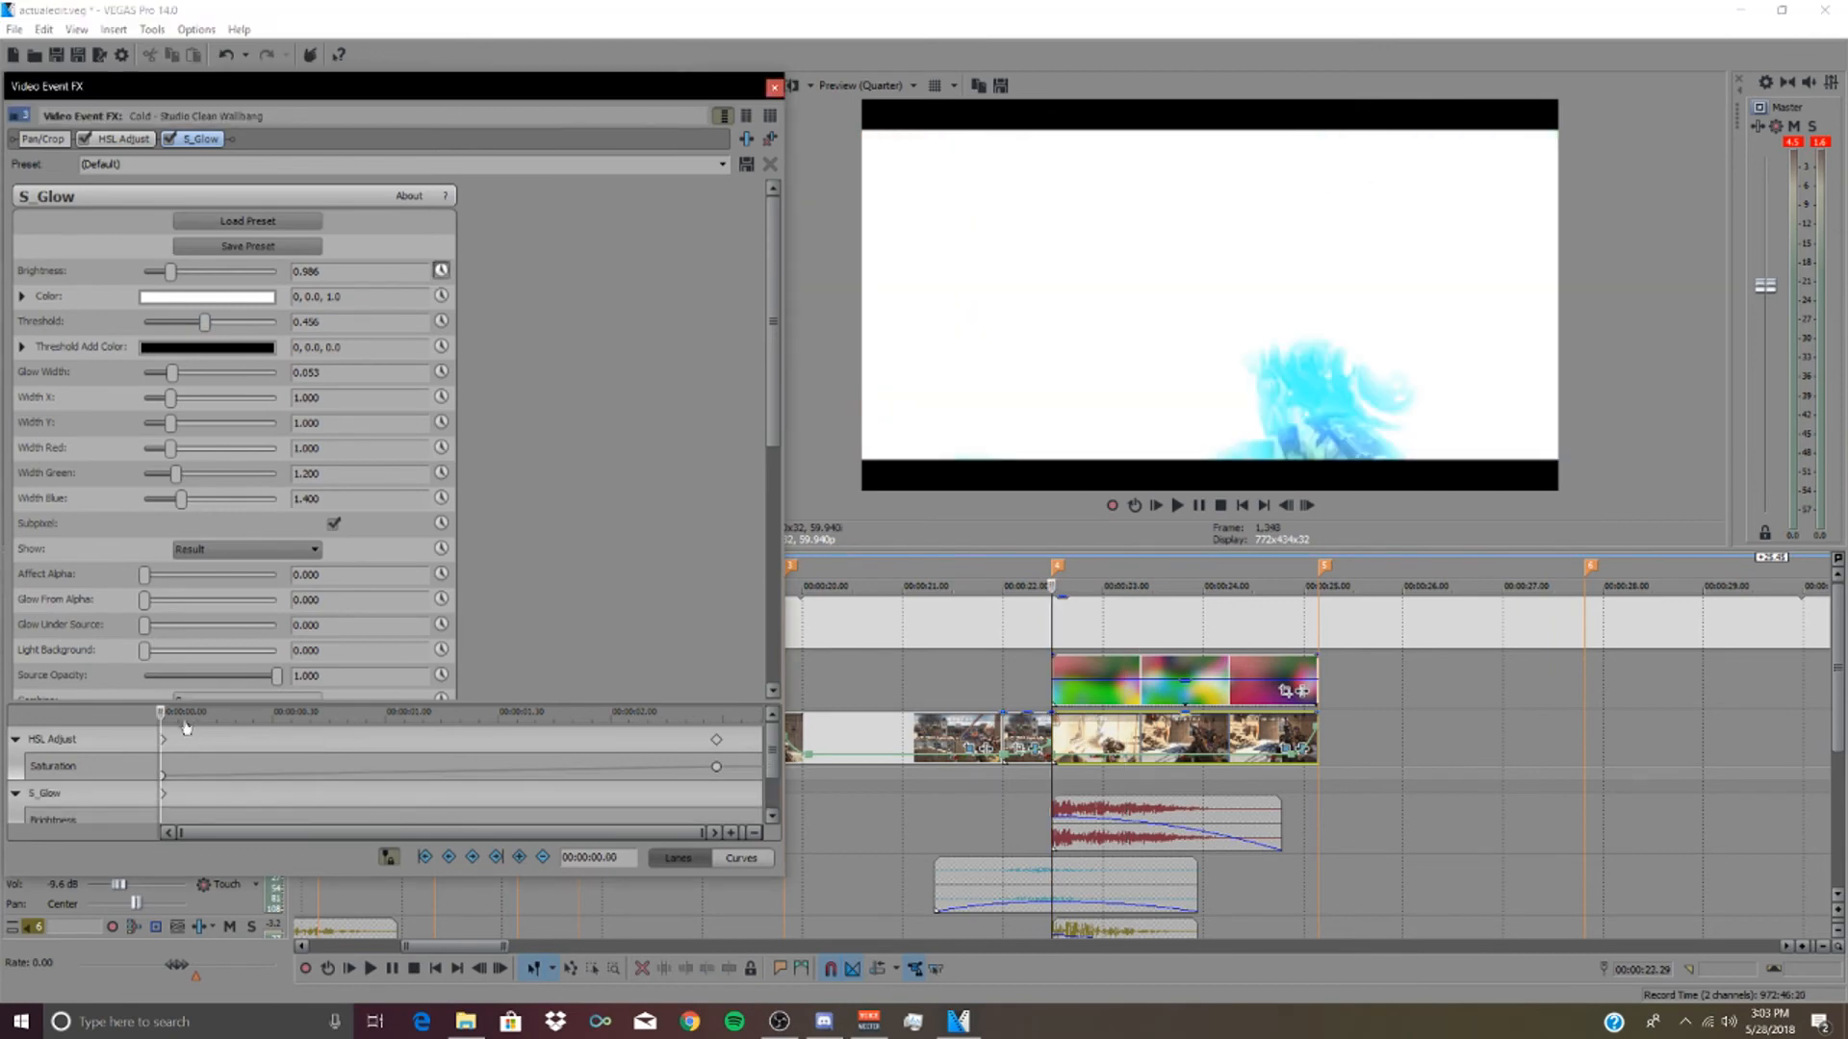
pyautogui.click(260, 749)
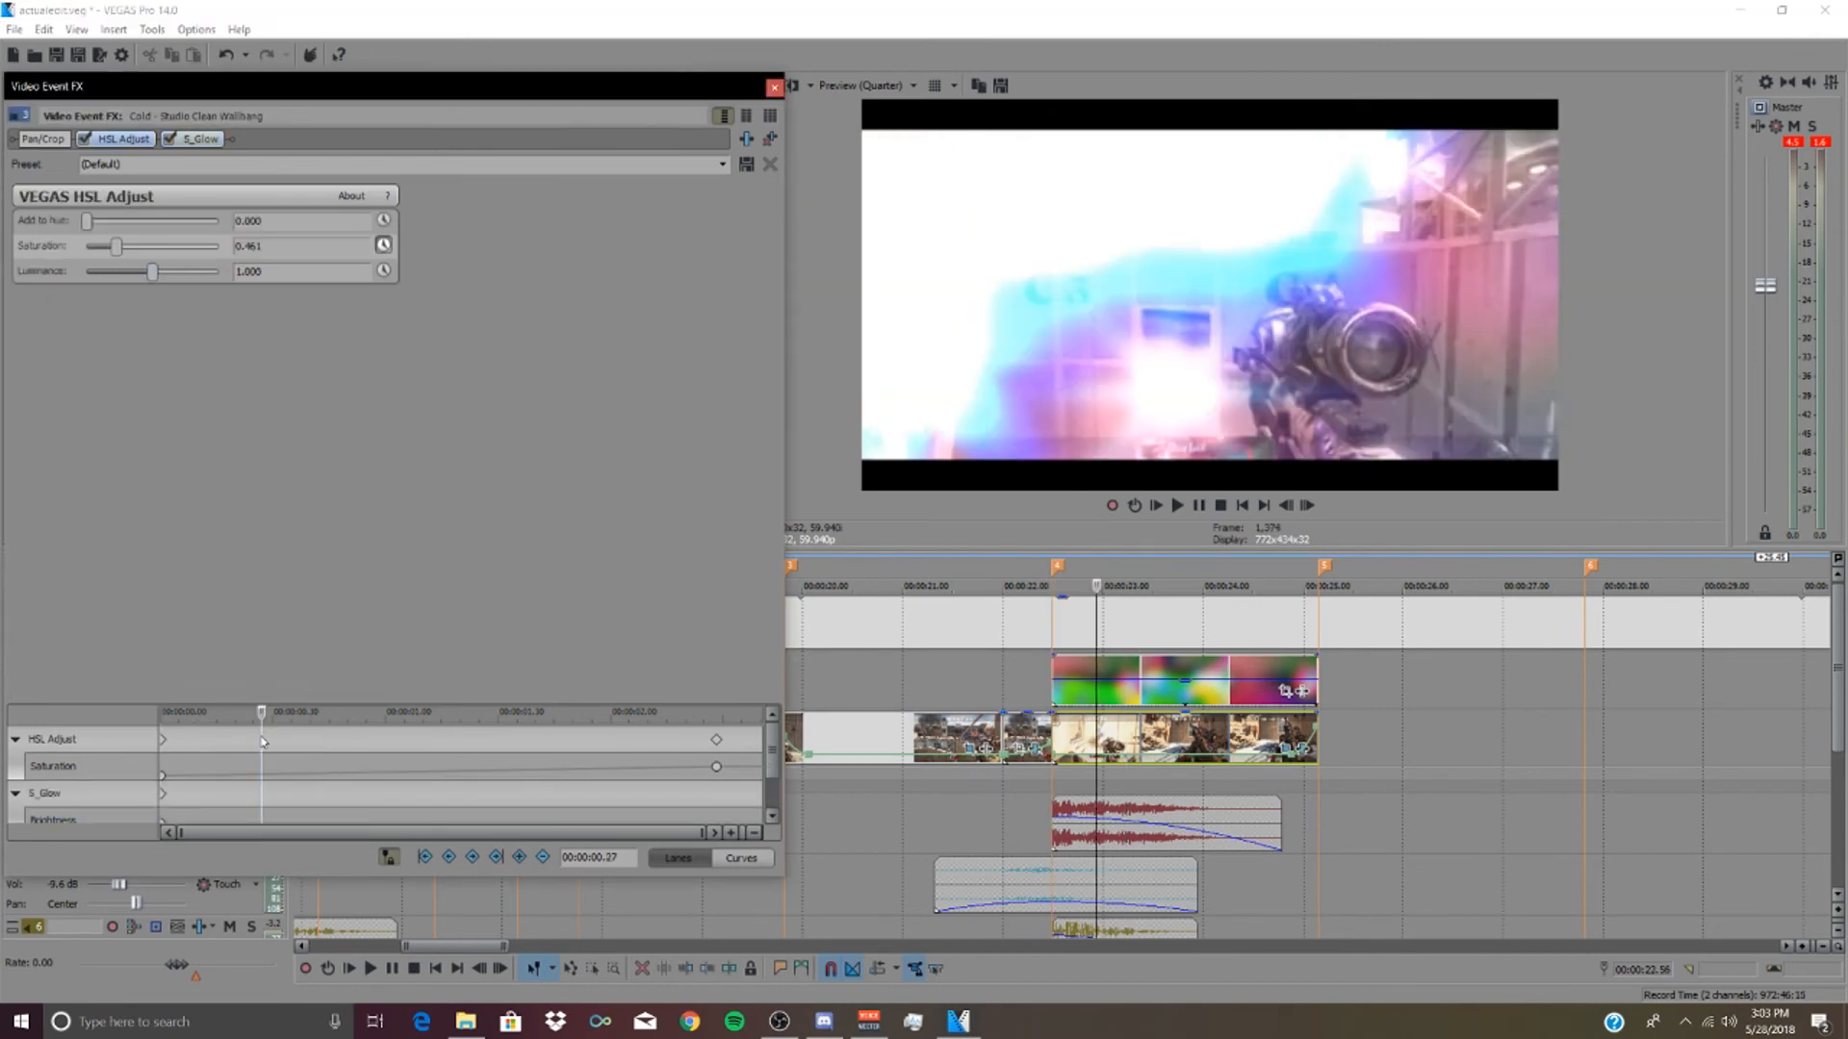
pyautogui.moveTo(225, 818); pyautogui.dragTo(298, 801)
pyautogui.click(202, 138)
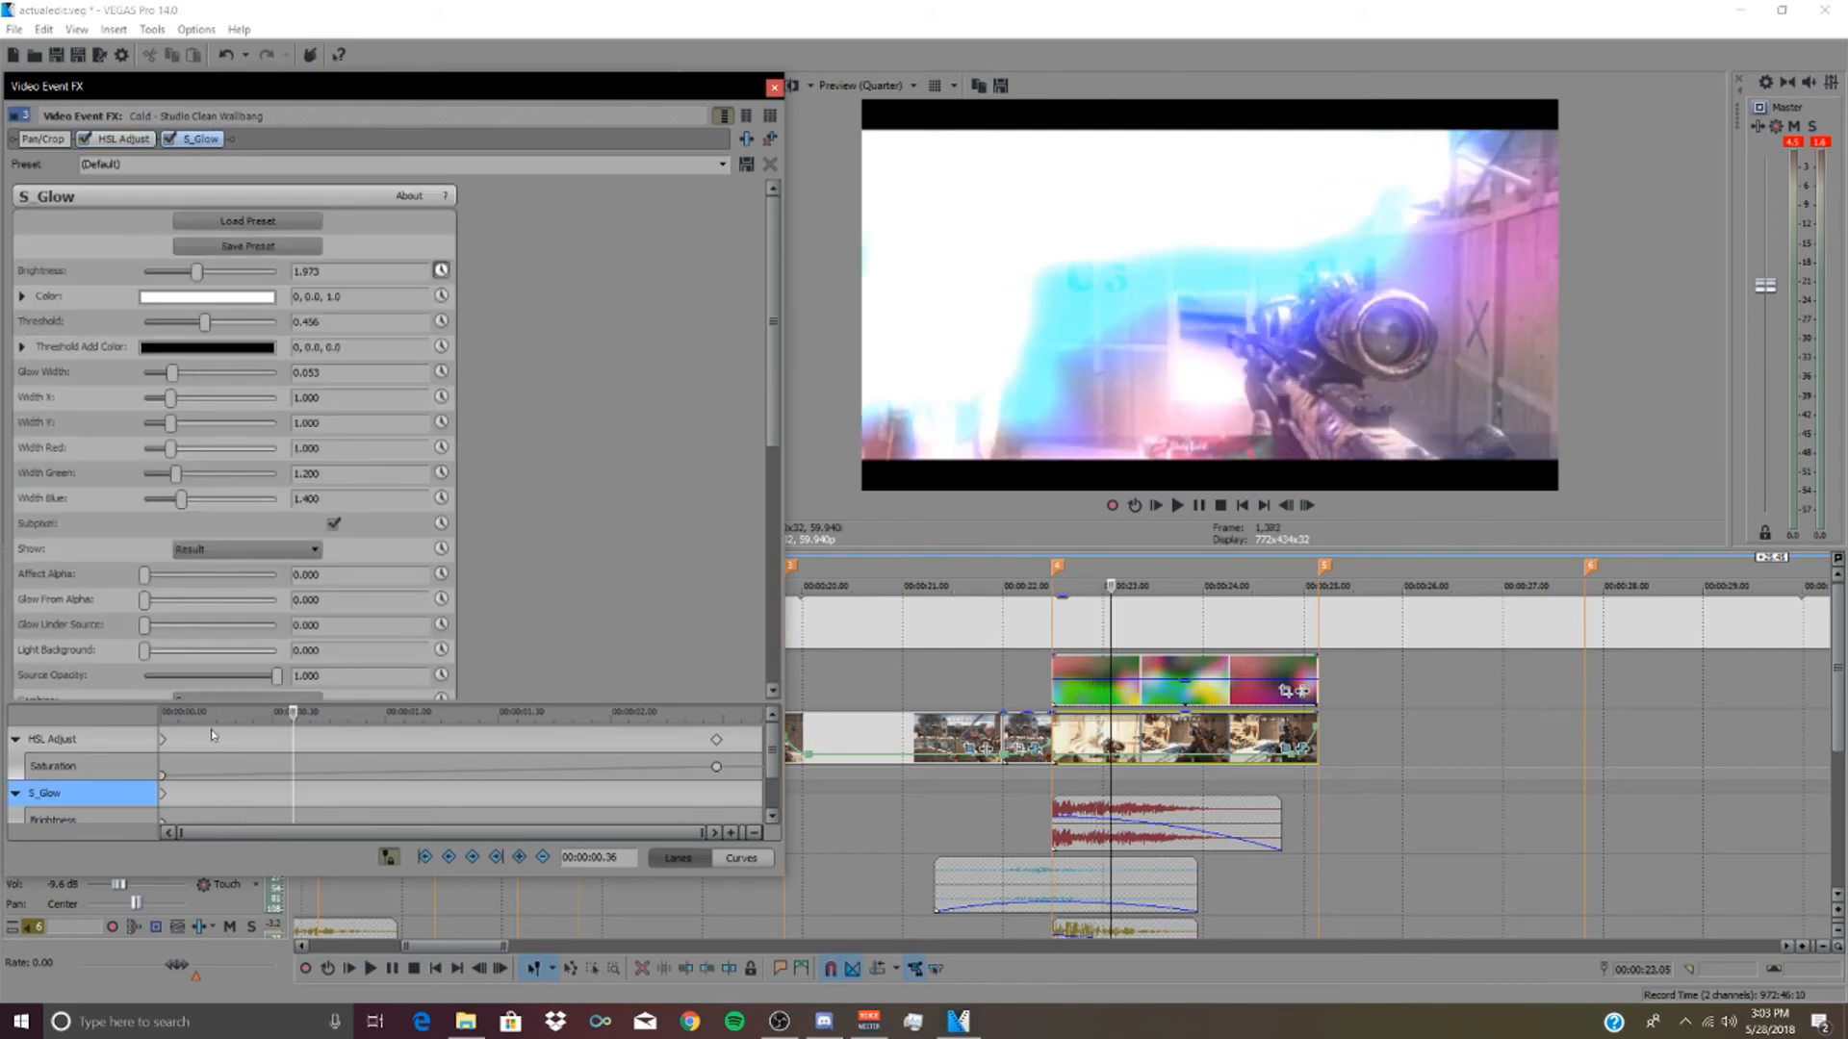
pyautogui.moveTo(197, 273); pyautogui.dragTo(122, 279)
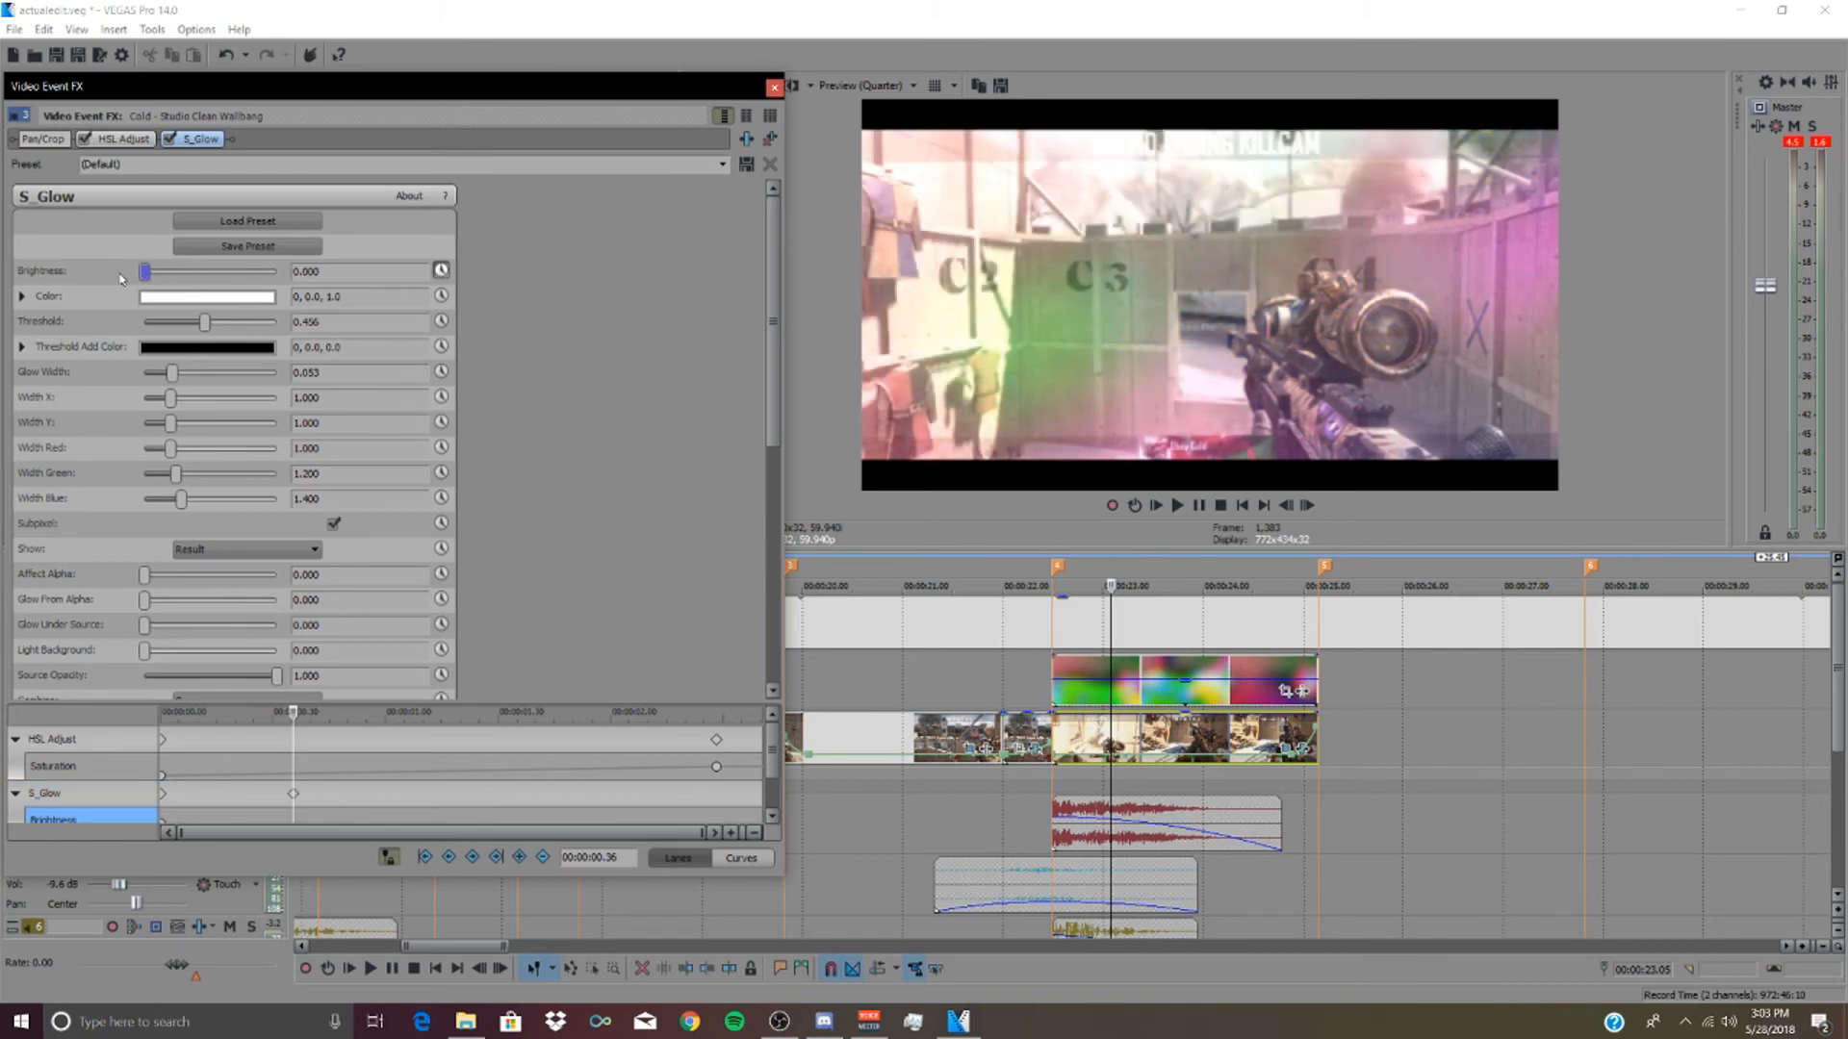
pyautogui.click(774, 88)
# - Play the montage from 00:00:22.18 through the last clip to review the fading glow
pyautogui.click(1033, 801)
pyautogui.press('space')
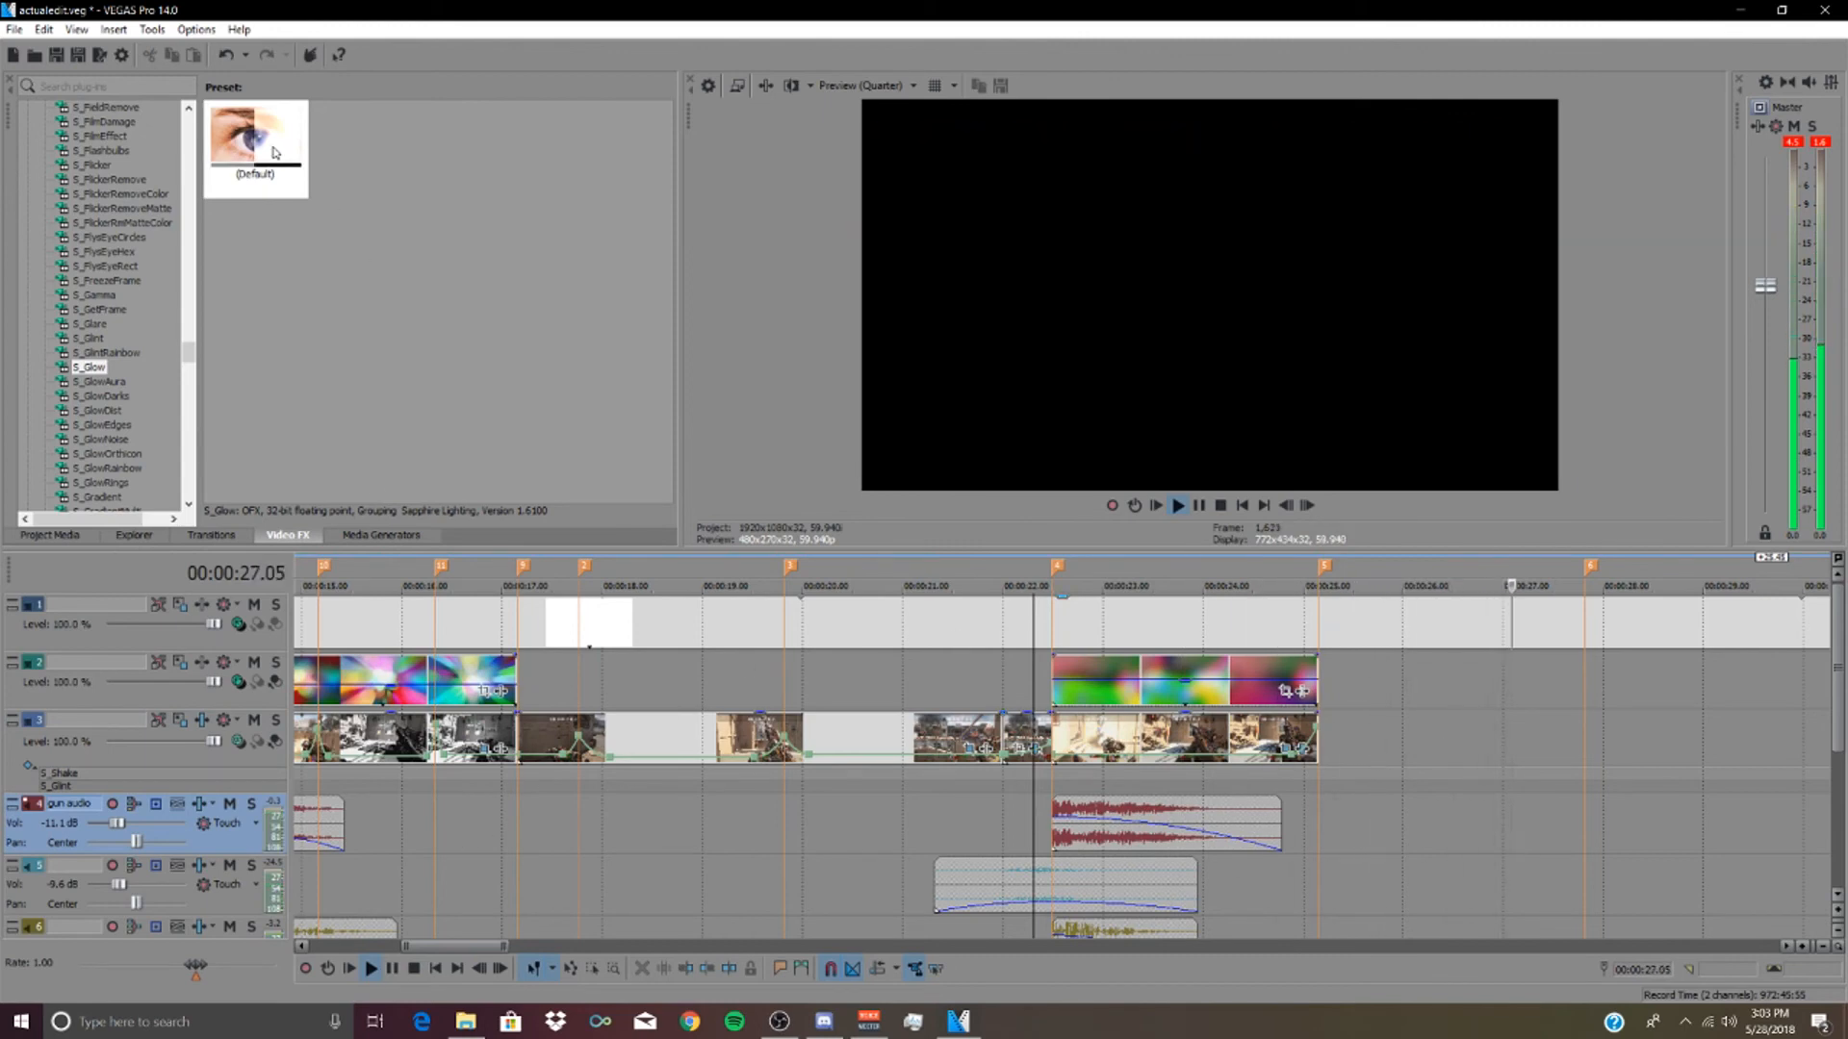
pyautogui.press('space')
# - Add the default RSMB motion blur effect to the whole of track 3
pyautogui.scroll(15, 112, 382)
pyautogui.scroll(4, 121, 368)
pyautogui.click(91, 295)
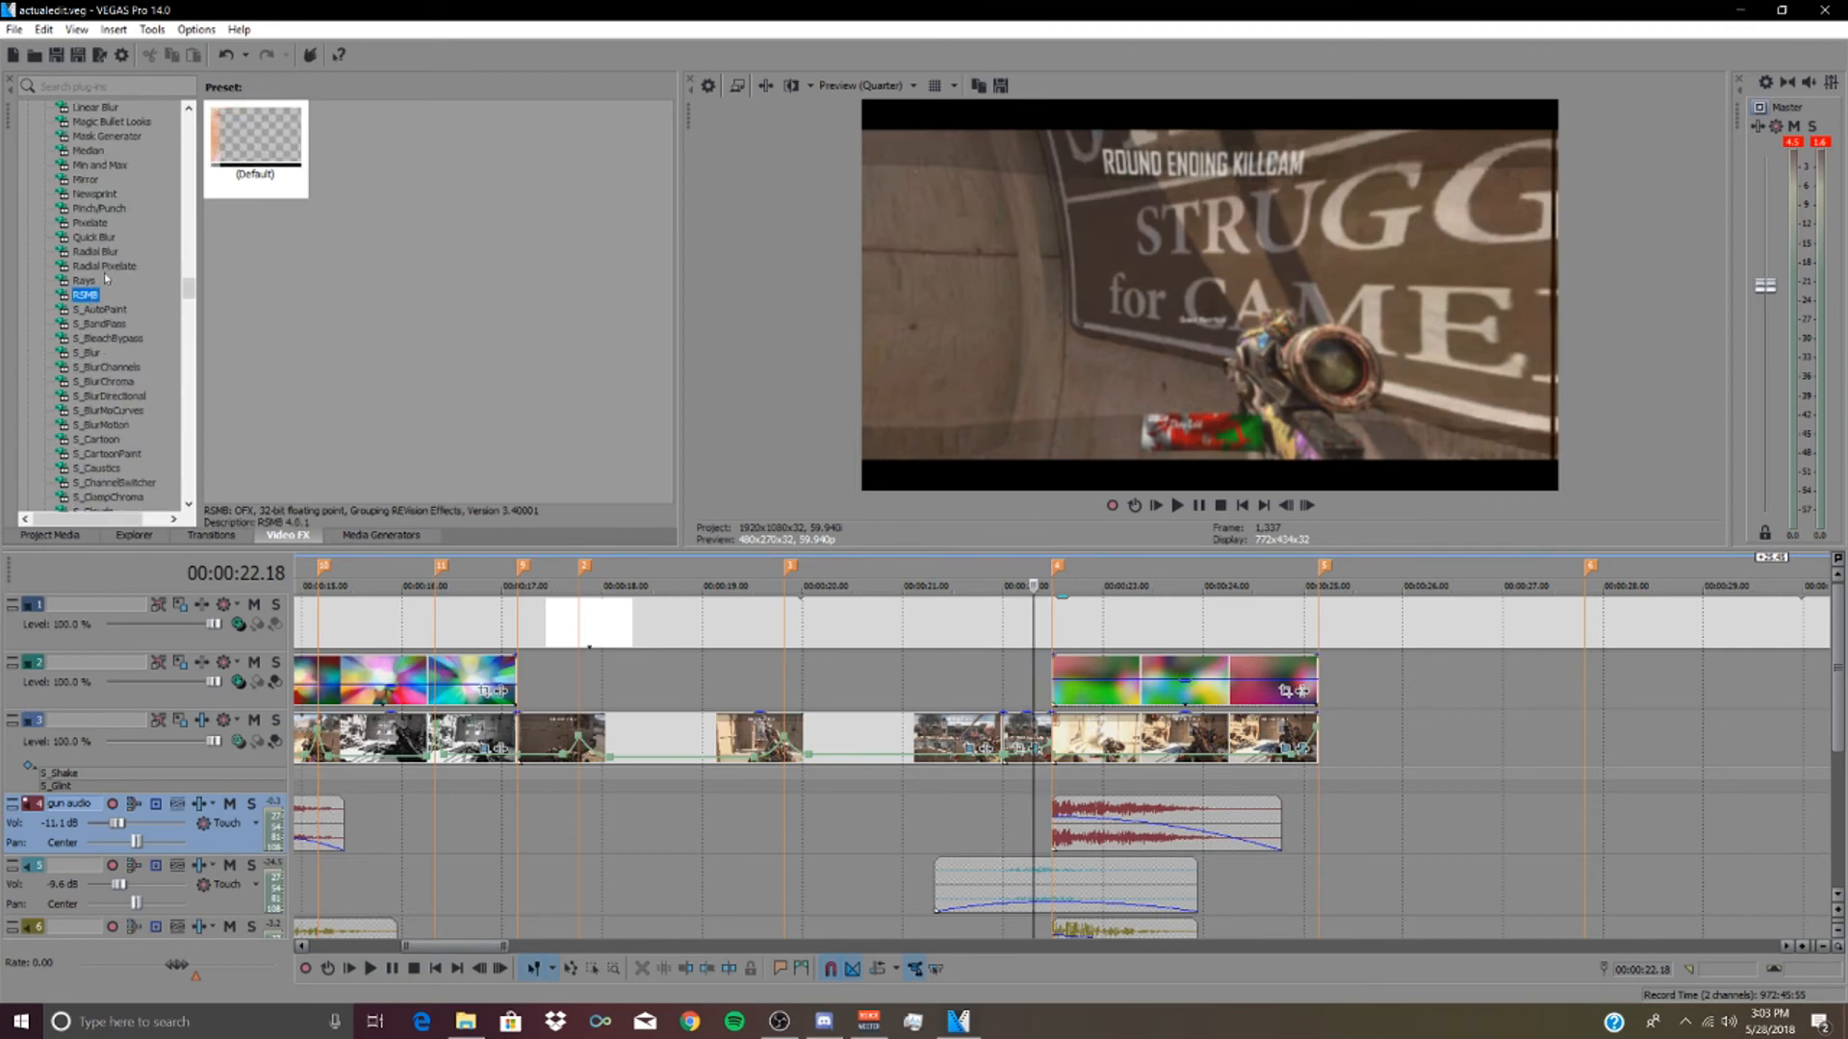
pyautogui.moveTo(255, 144); pyautogui.dragTo(1371, 742)
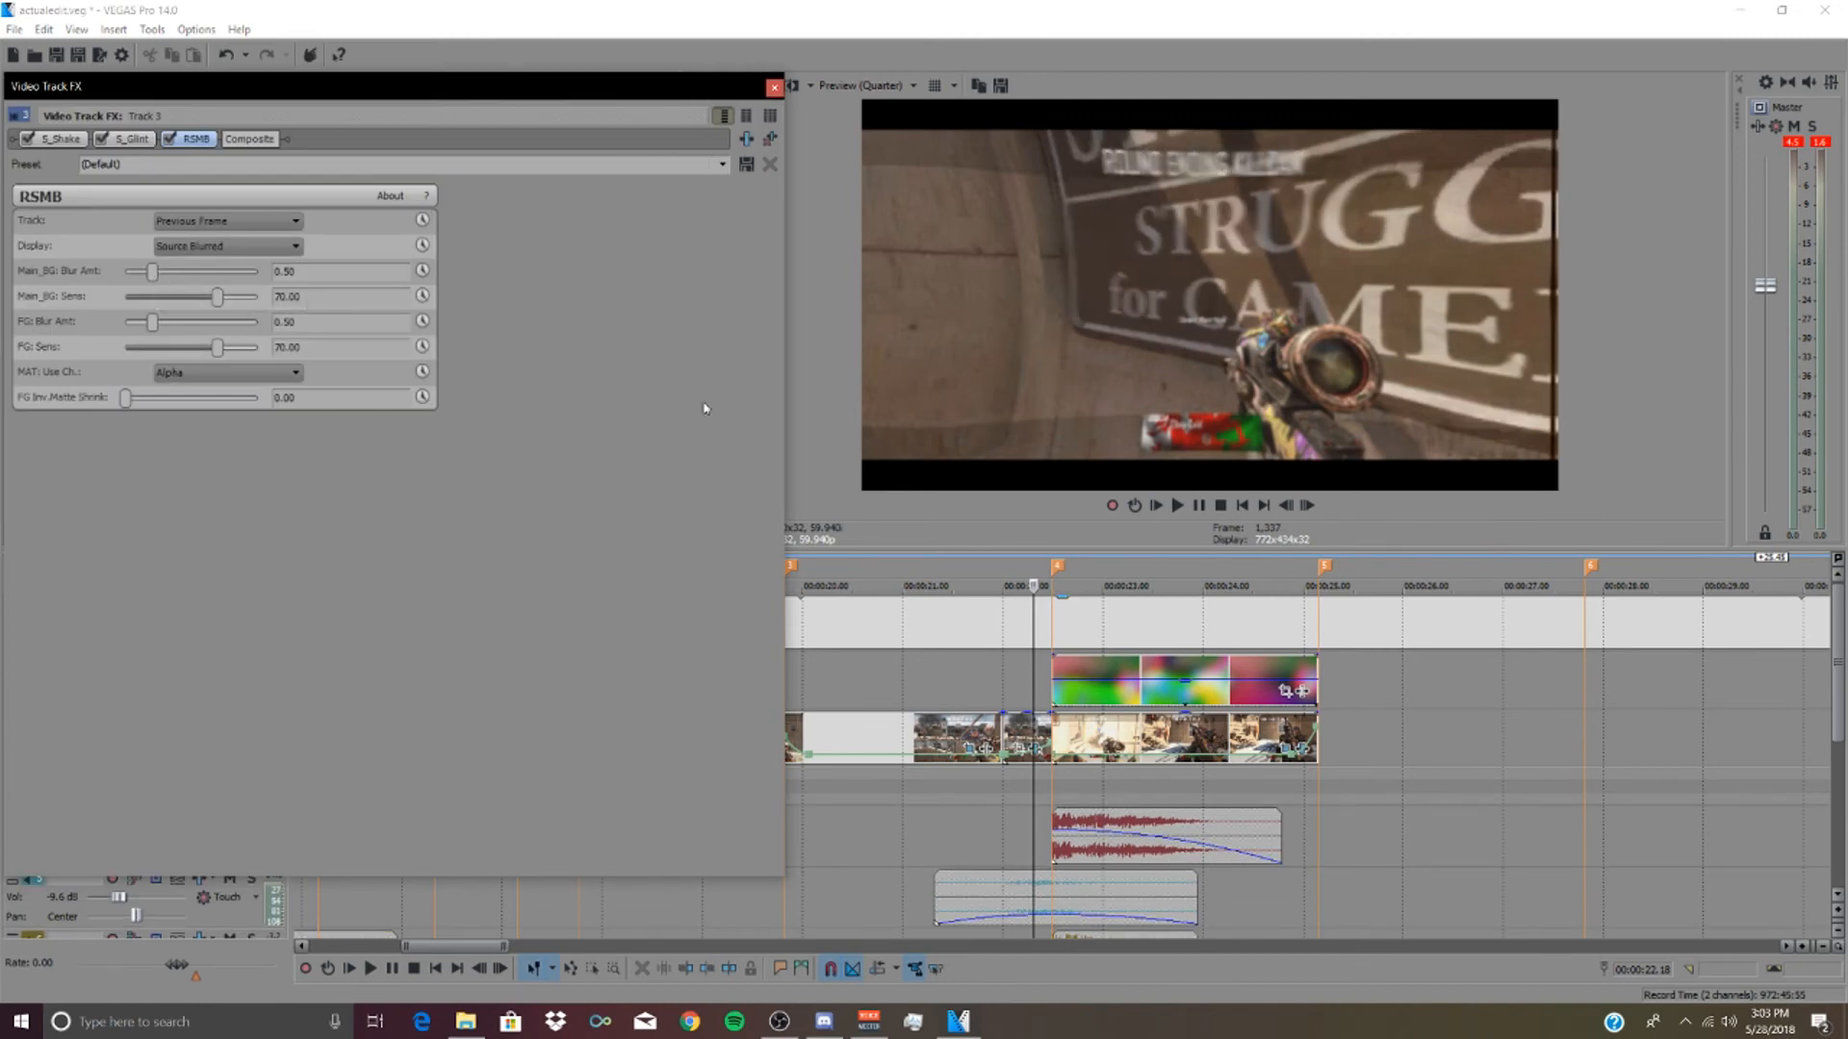
# - Play the montage from the killcam clip and again from the second clip to review the motion blur, and close the track effects
pyautogui.click(852, 678)
pyautogui.press('space')
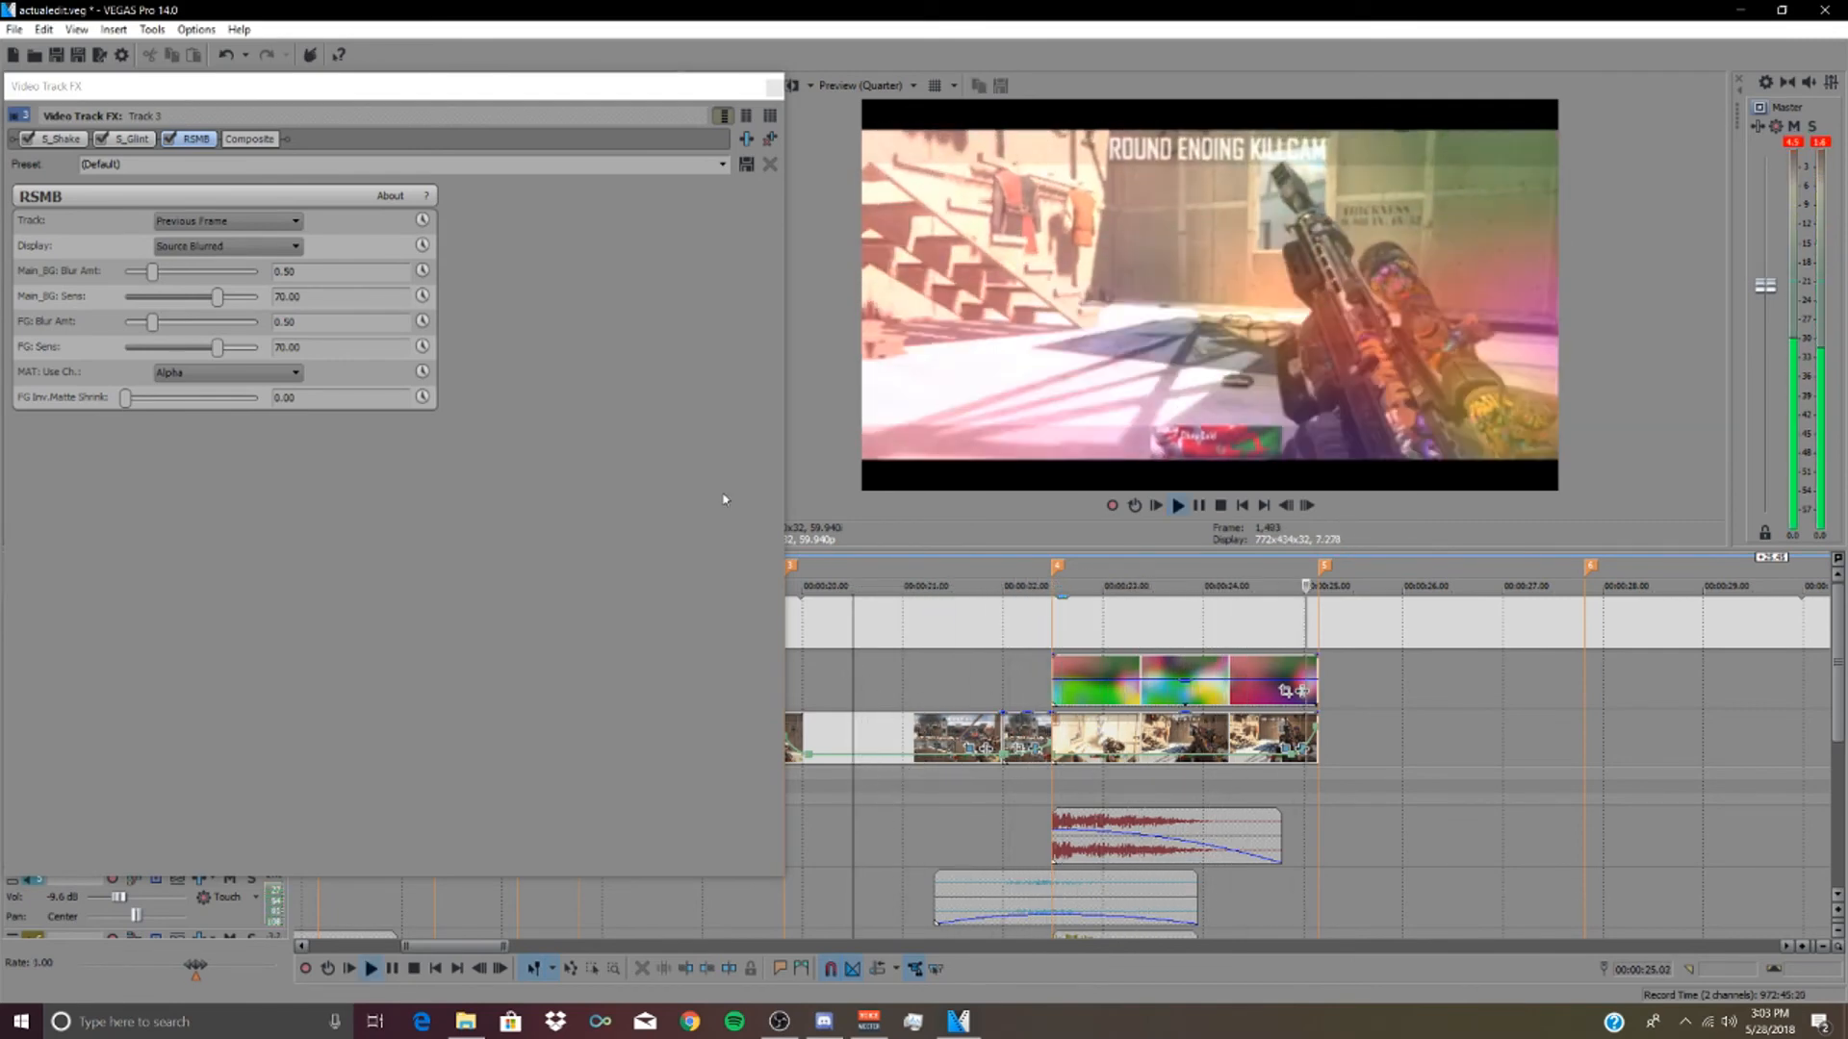
pyautogui.press('space')
pyautogui.scroll(-5, 823, 746)
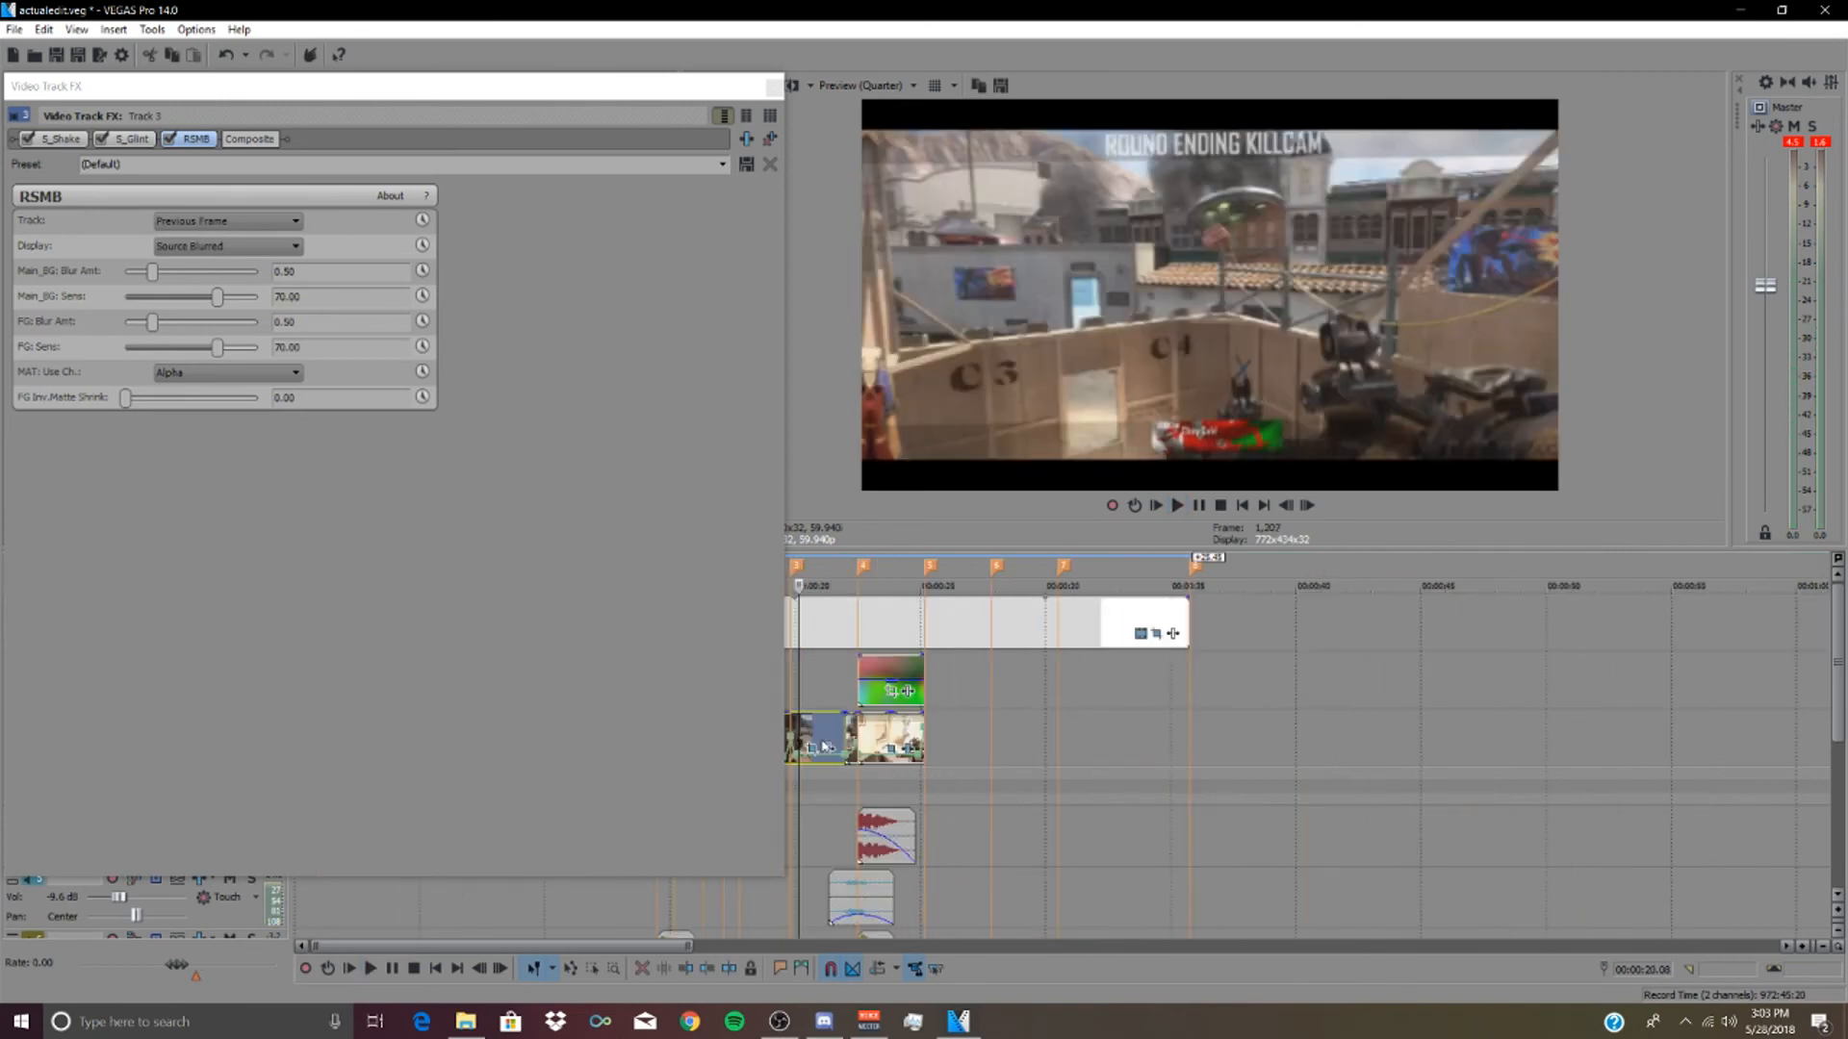
pyautogui.moveTo(646, 94); pyautogui.dragTo(534, 105)
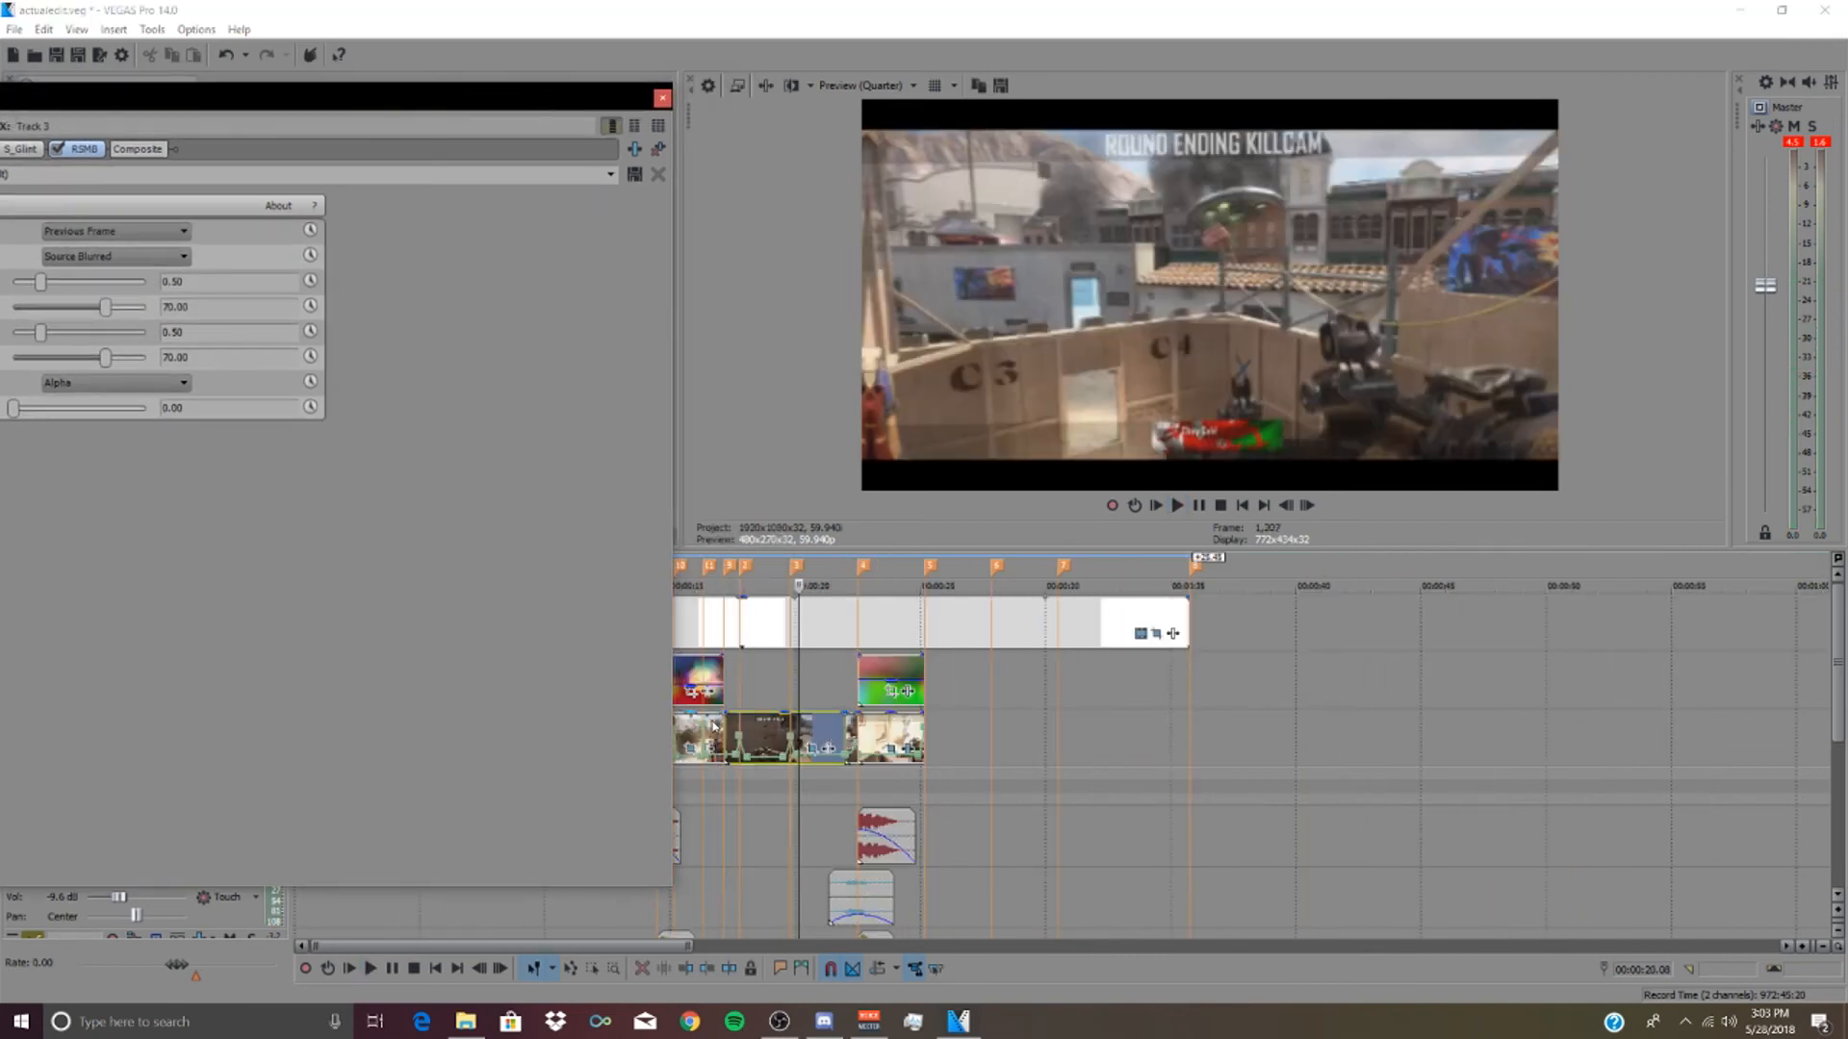
pyautogui.click(693, 727)
pyautogui.press('space')
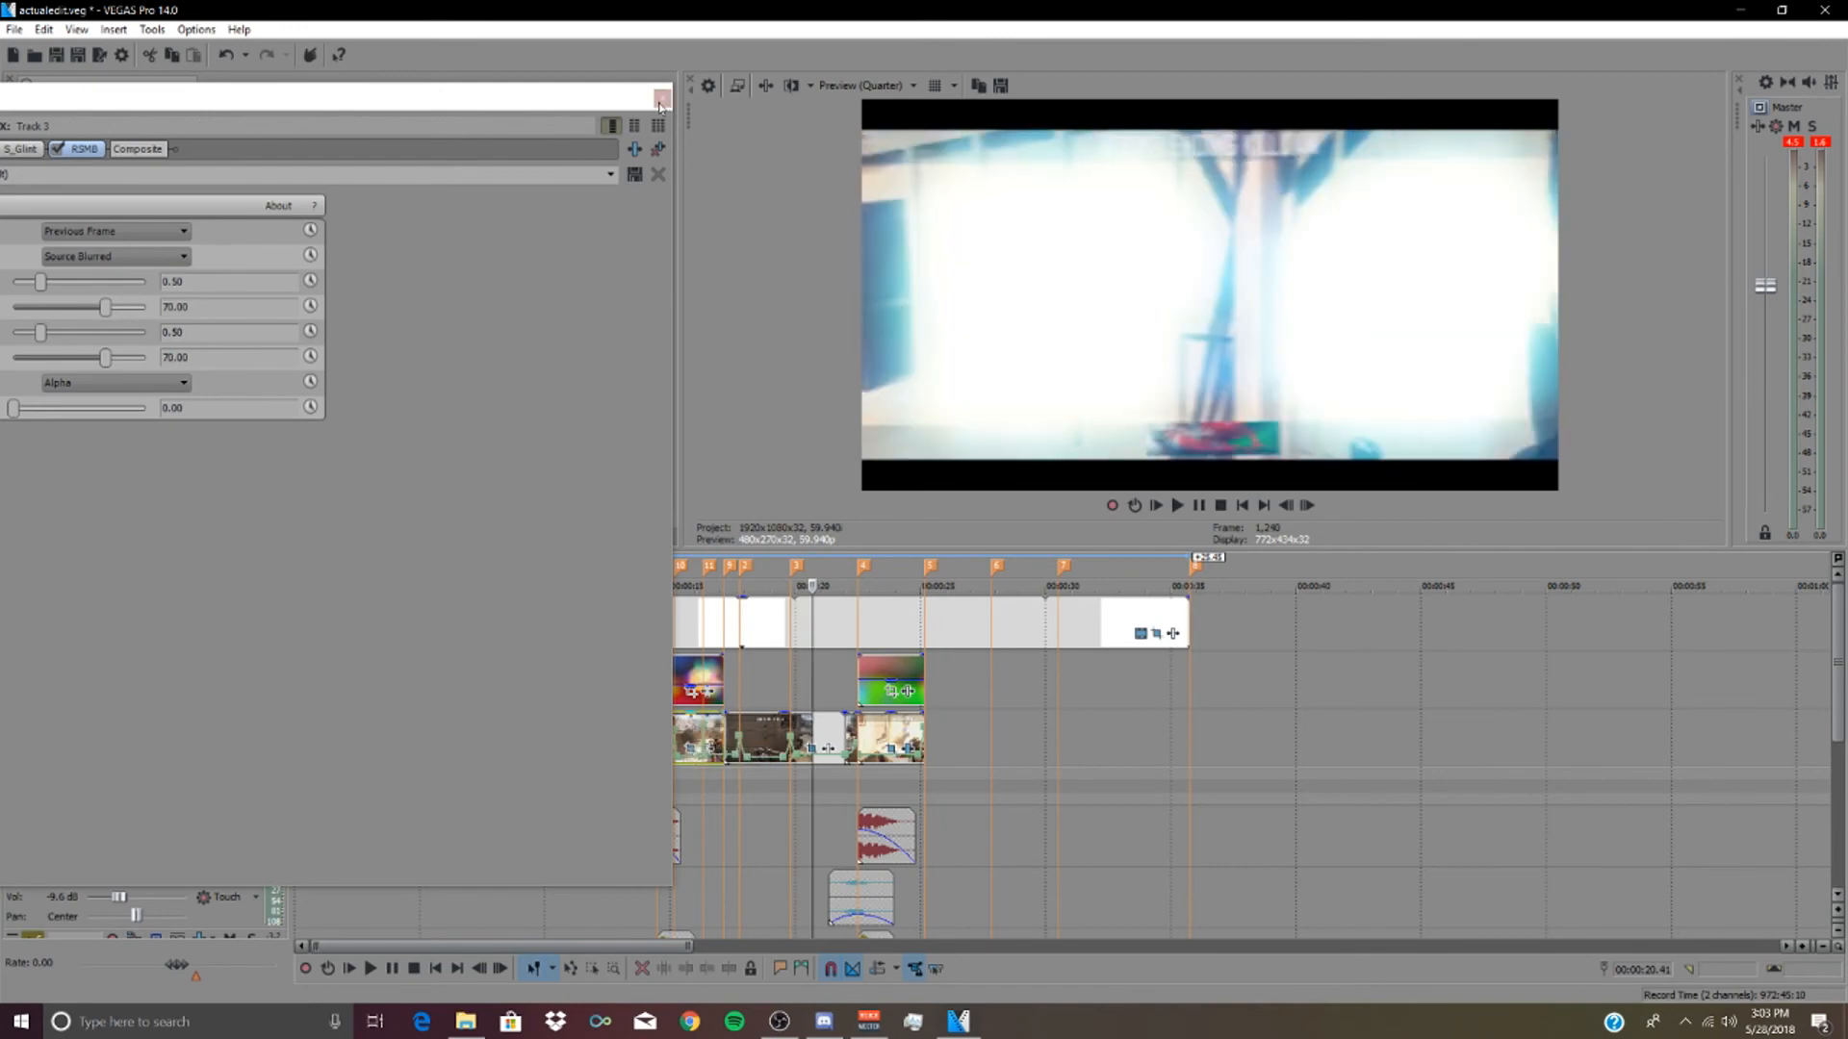
pyautogui.click(662, 97)
# - Inspect the first clip's frames between 00:00:11.26 and 00:00:13.49, and return the playhead to the clip's start
pyautogui.click(581, 727)
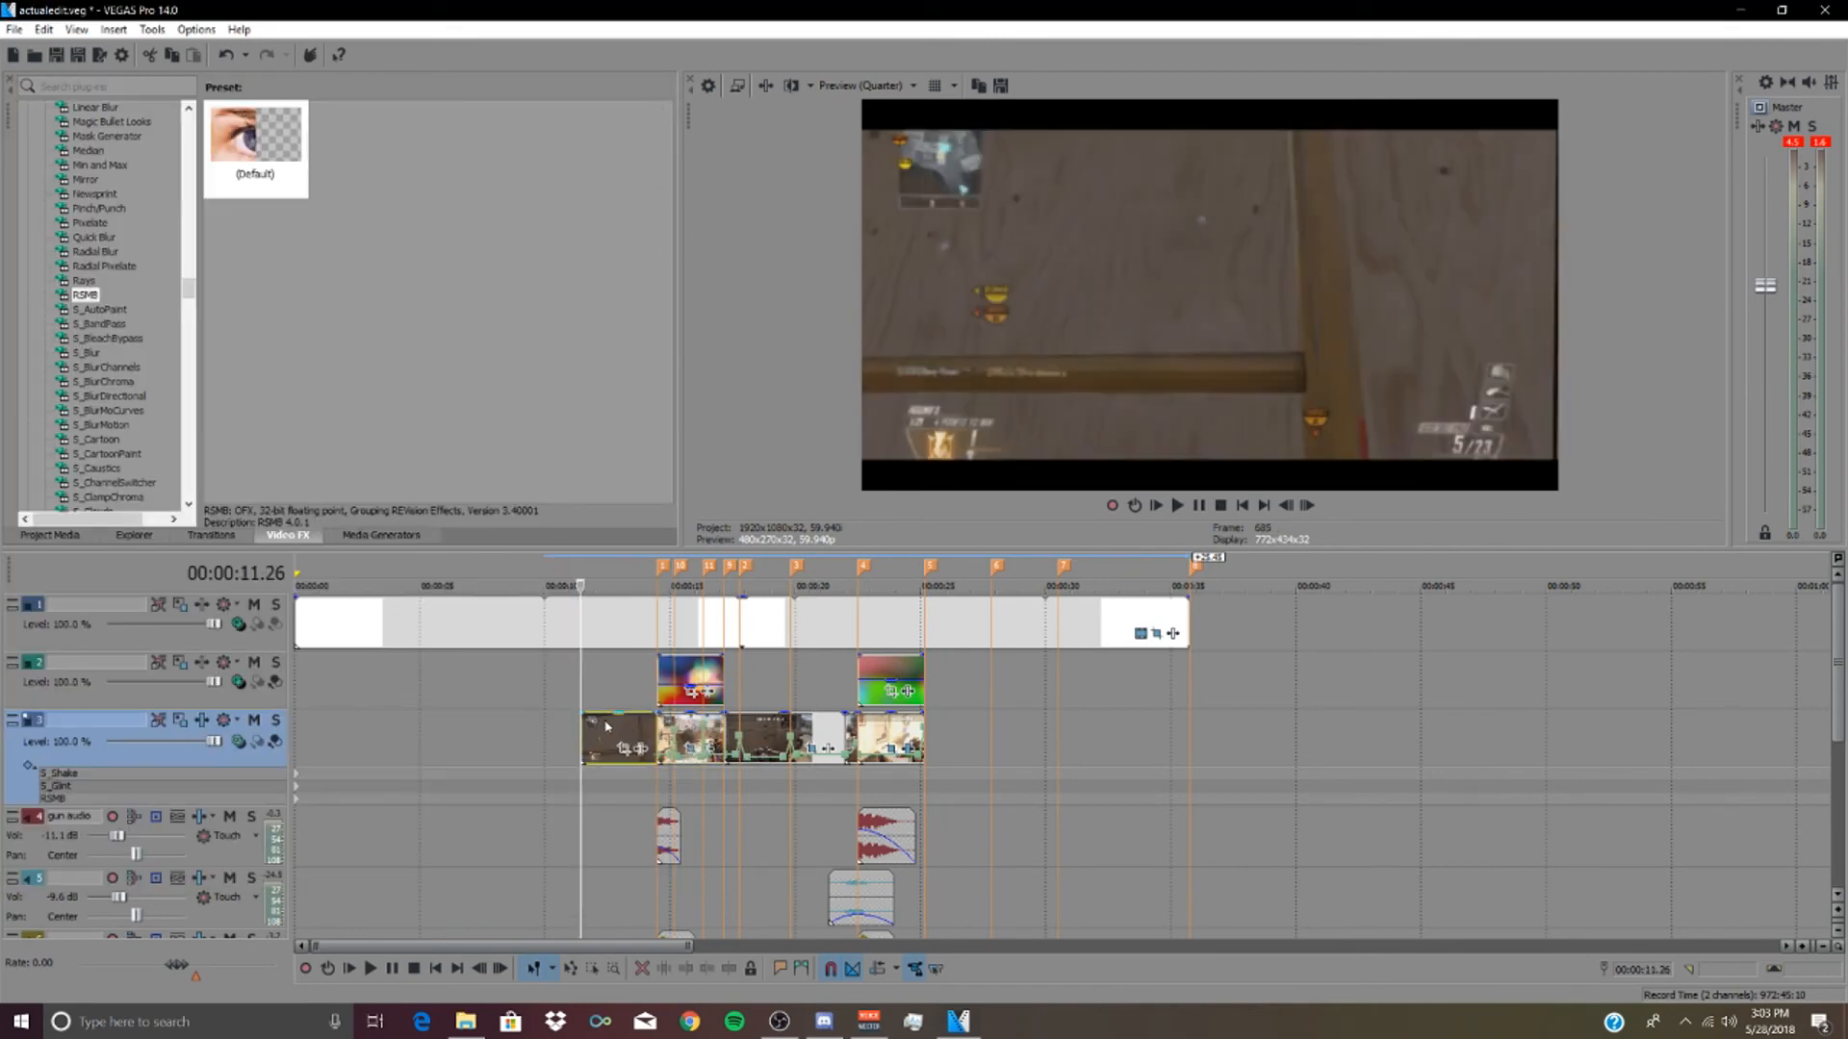
pyautogui.click(636, 728)
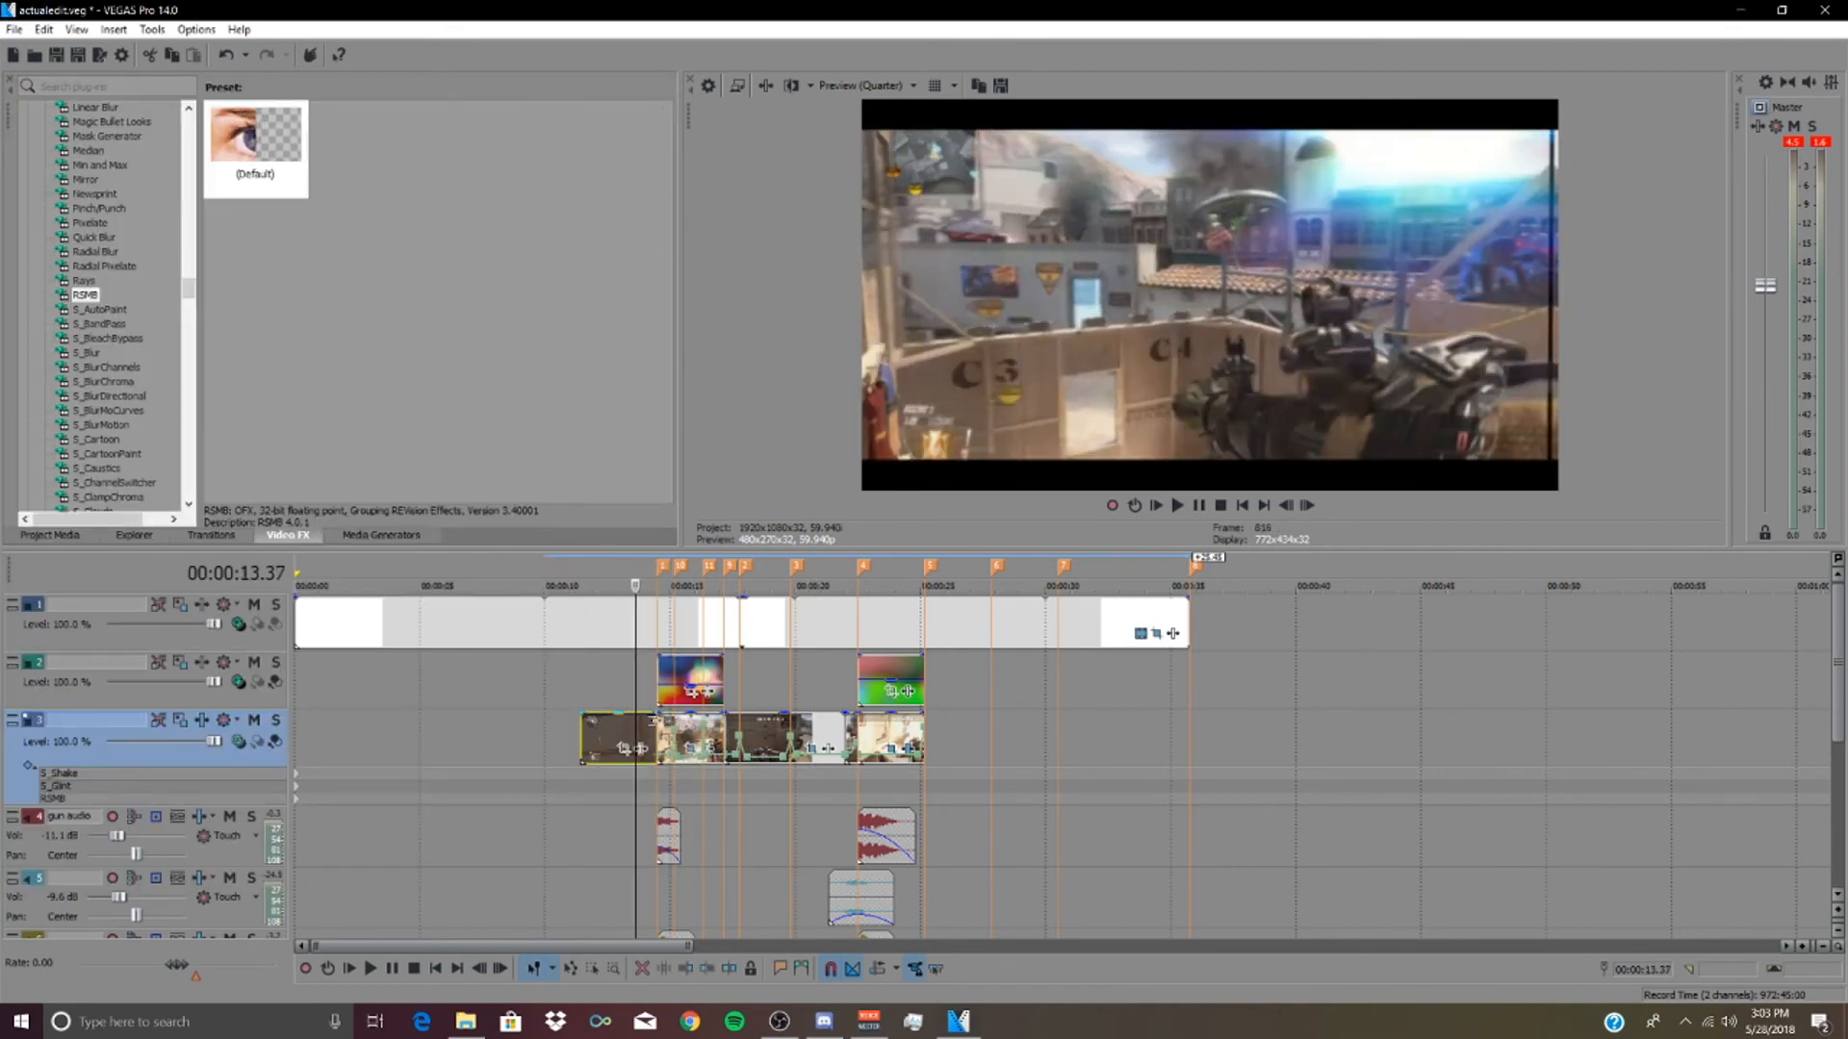
pyautogui.press('Left')
pyautogui.press('Left')
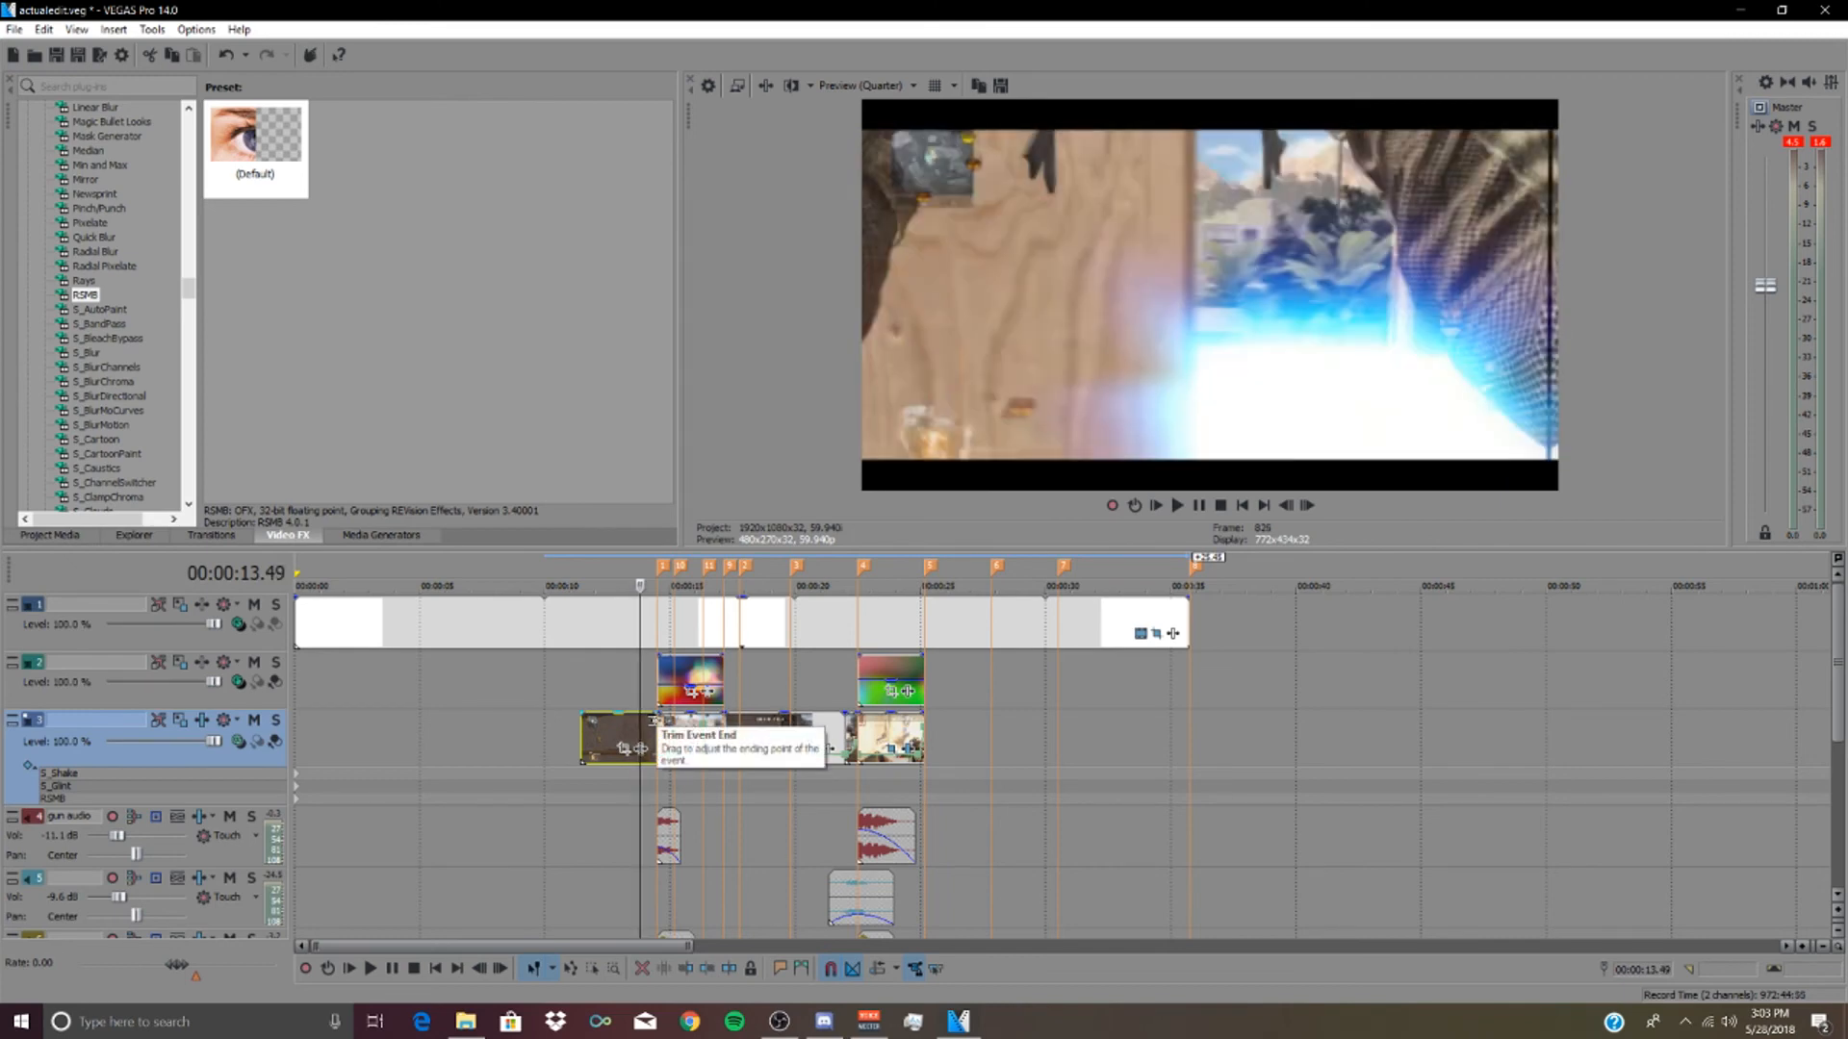
pyautogui.click(581, 717)
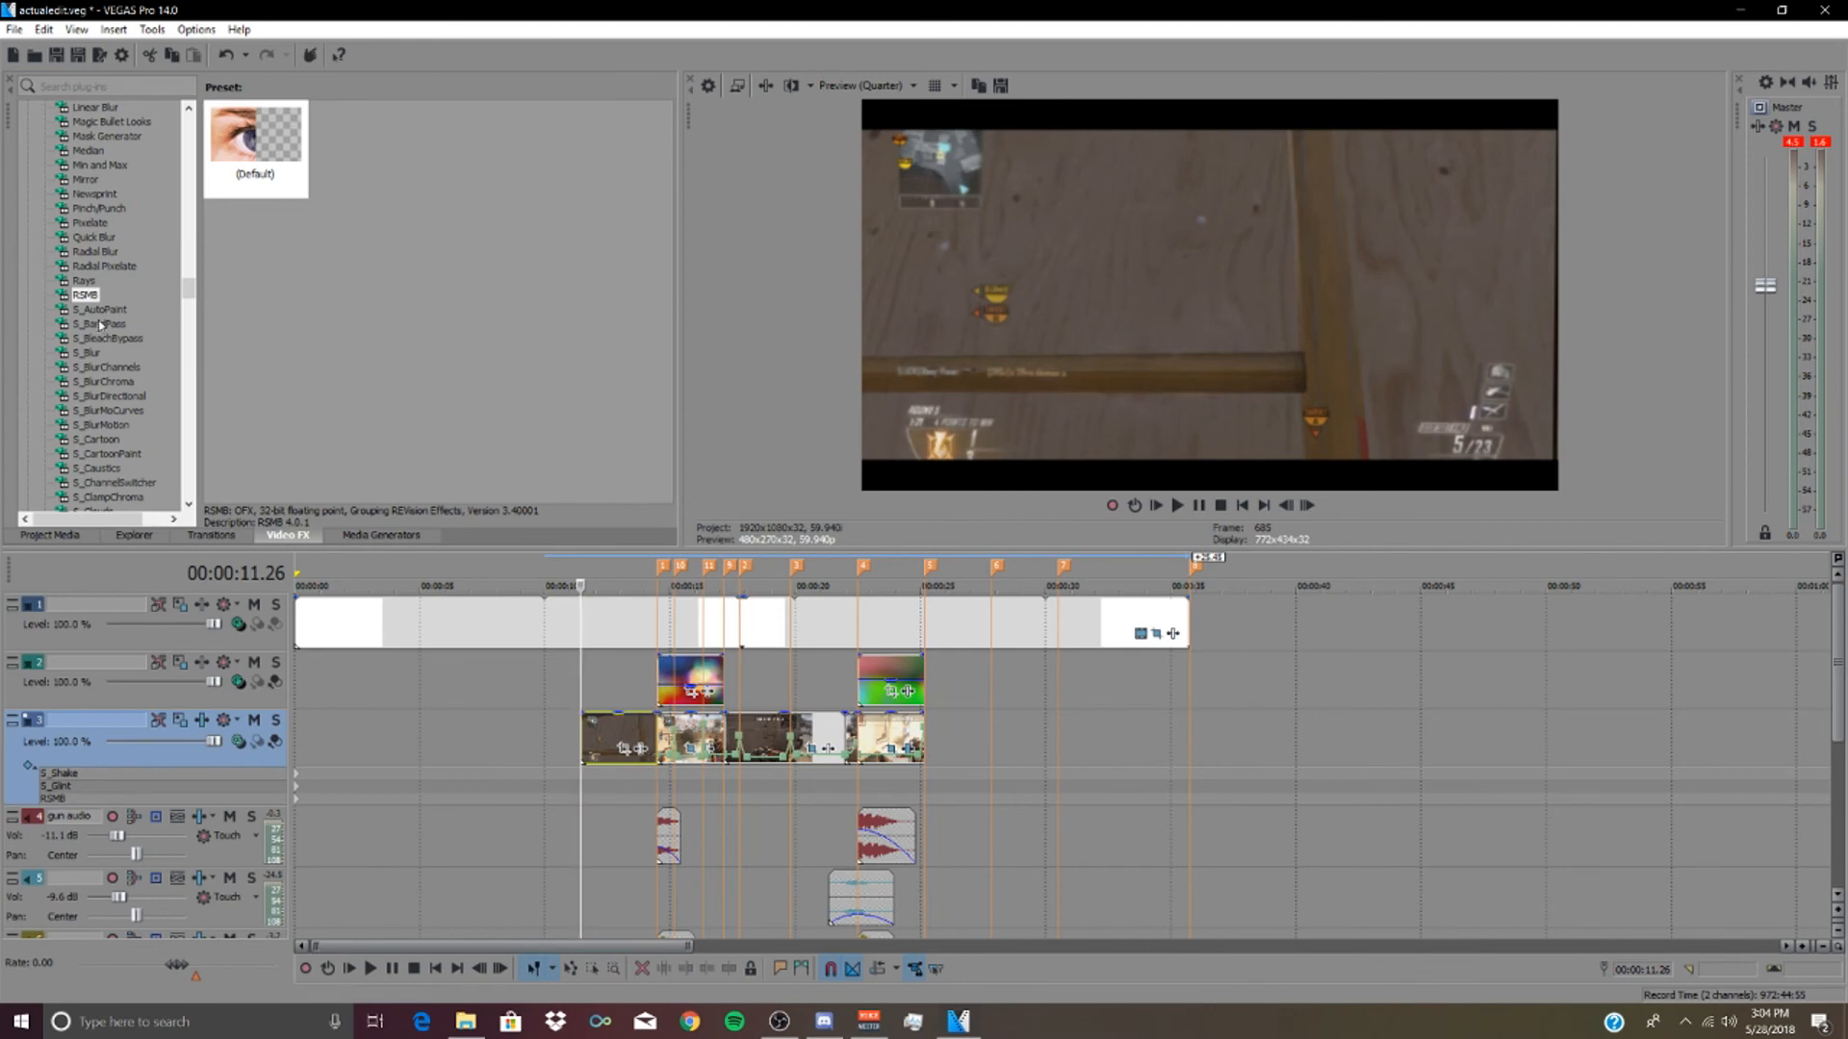
# - Add the default Magic Bullet Looks effect to the whole of track 3, and cancel its look editor
pyautogui.scroll(10, 108, 328)
pyautogui.scroll(11, 108, 328)
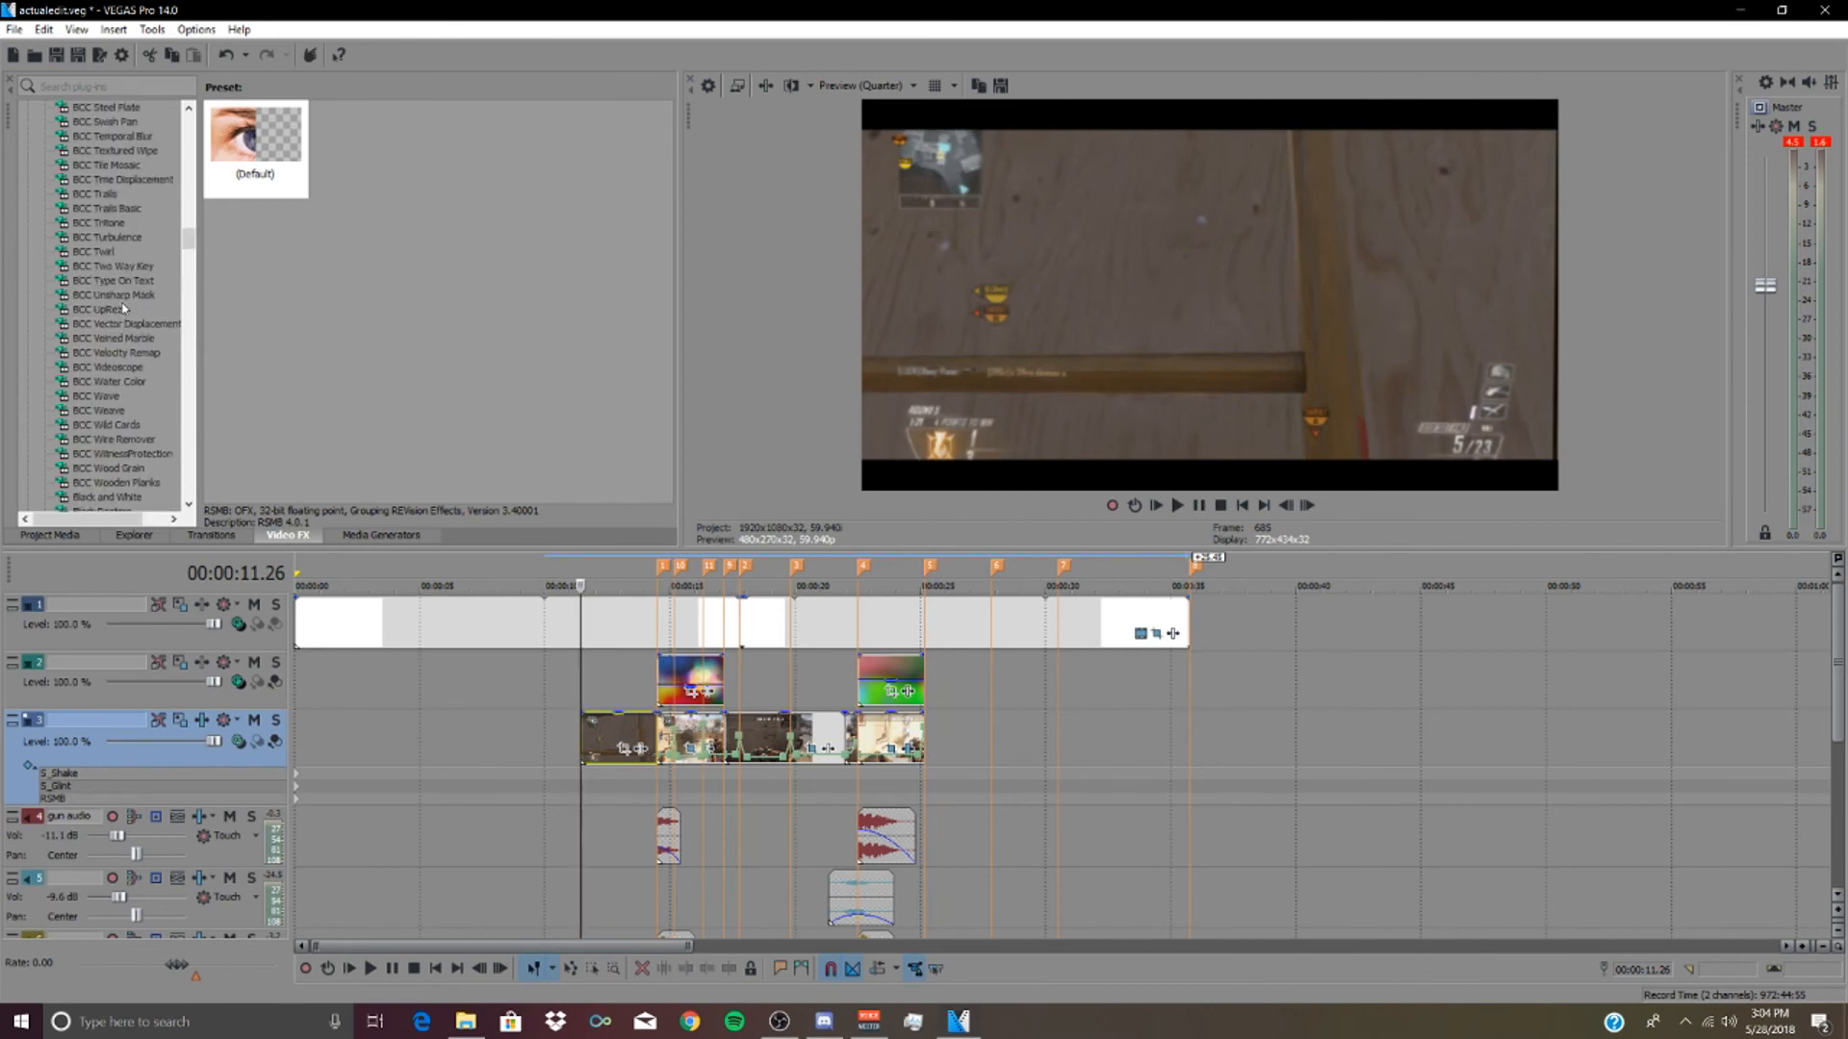
pyautogui.scroll(-13, 113, 332)
pyautogui.scroll(-4, 117, 339)
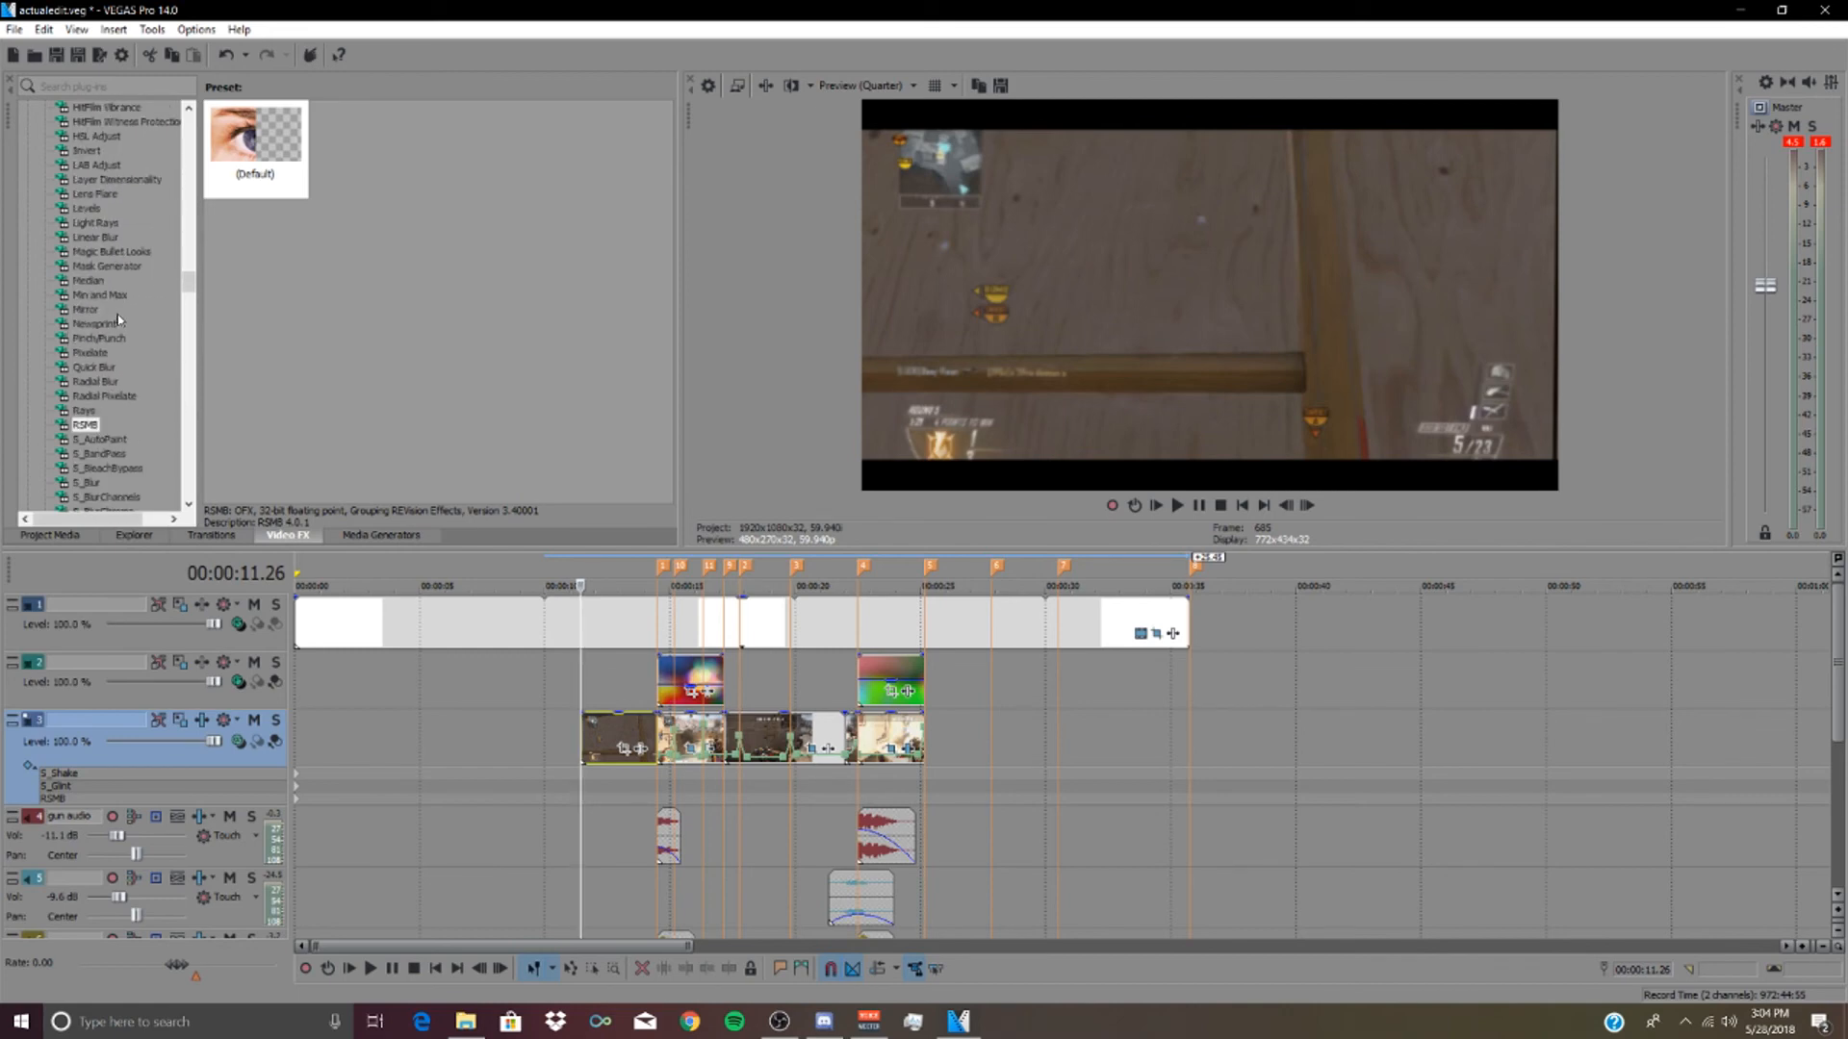
pyautogui.click(121, 310)
pyautogui.moveTo(255, 144); pyautogui.dragTo(932, 761)
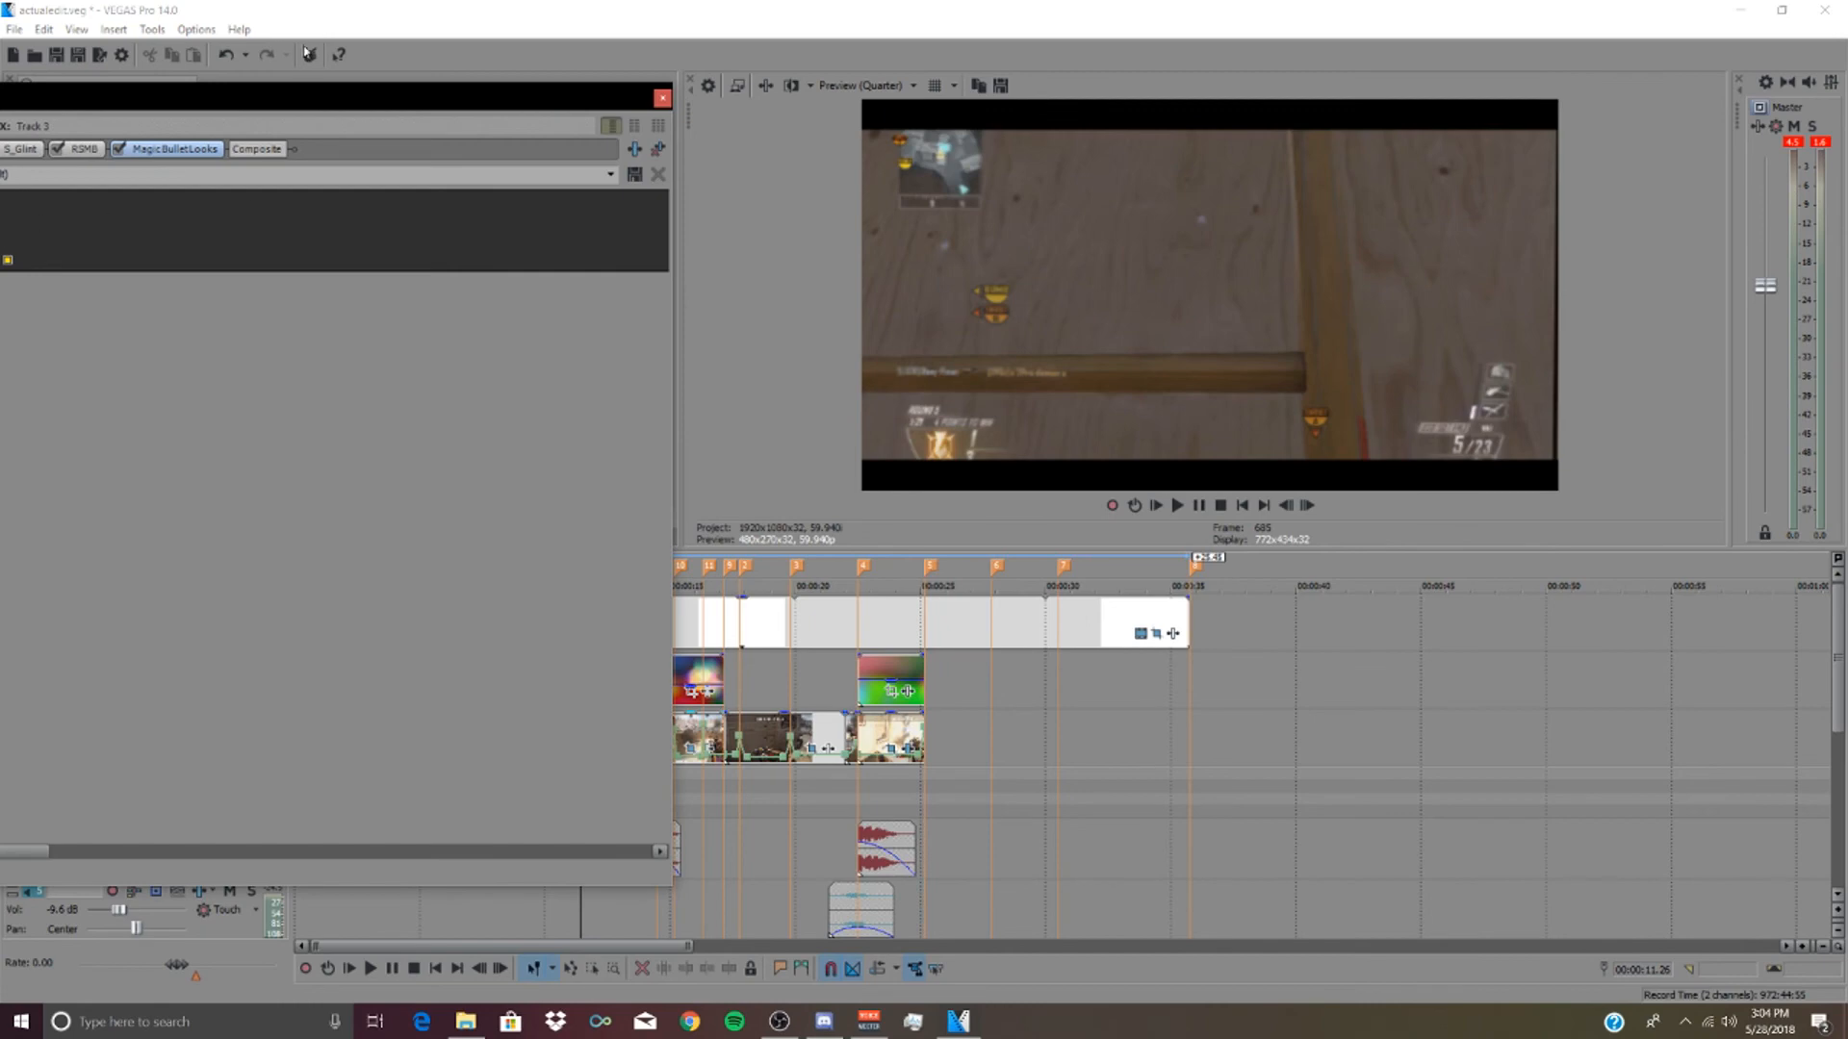
pyautogui.moveTo(323, 96); pyautogui.dragTo(526, 101)
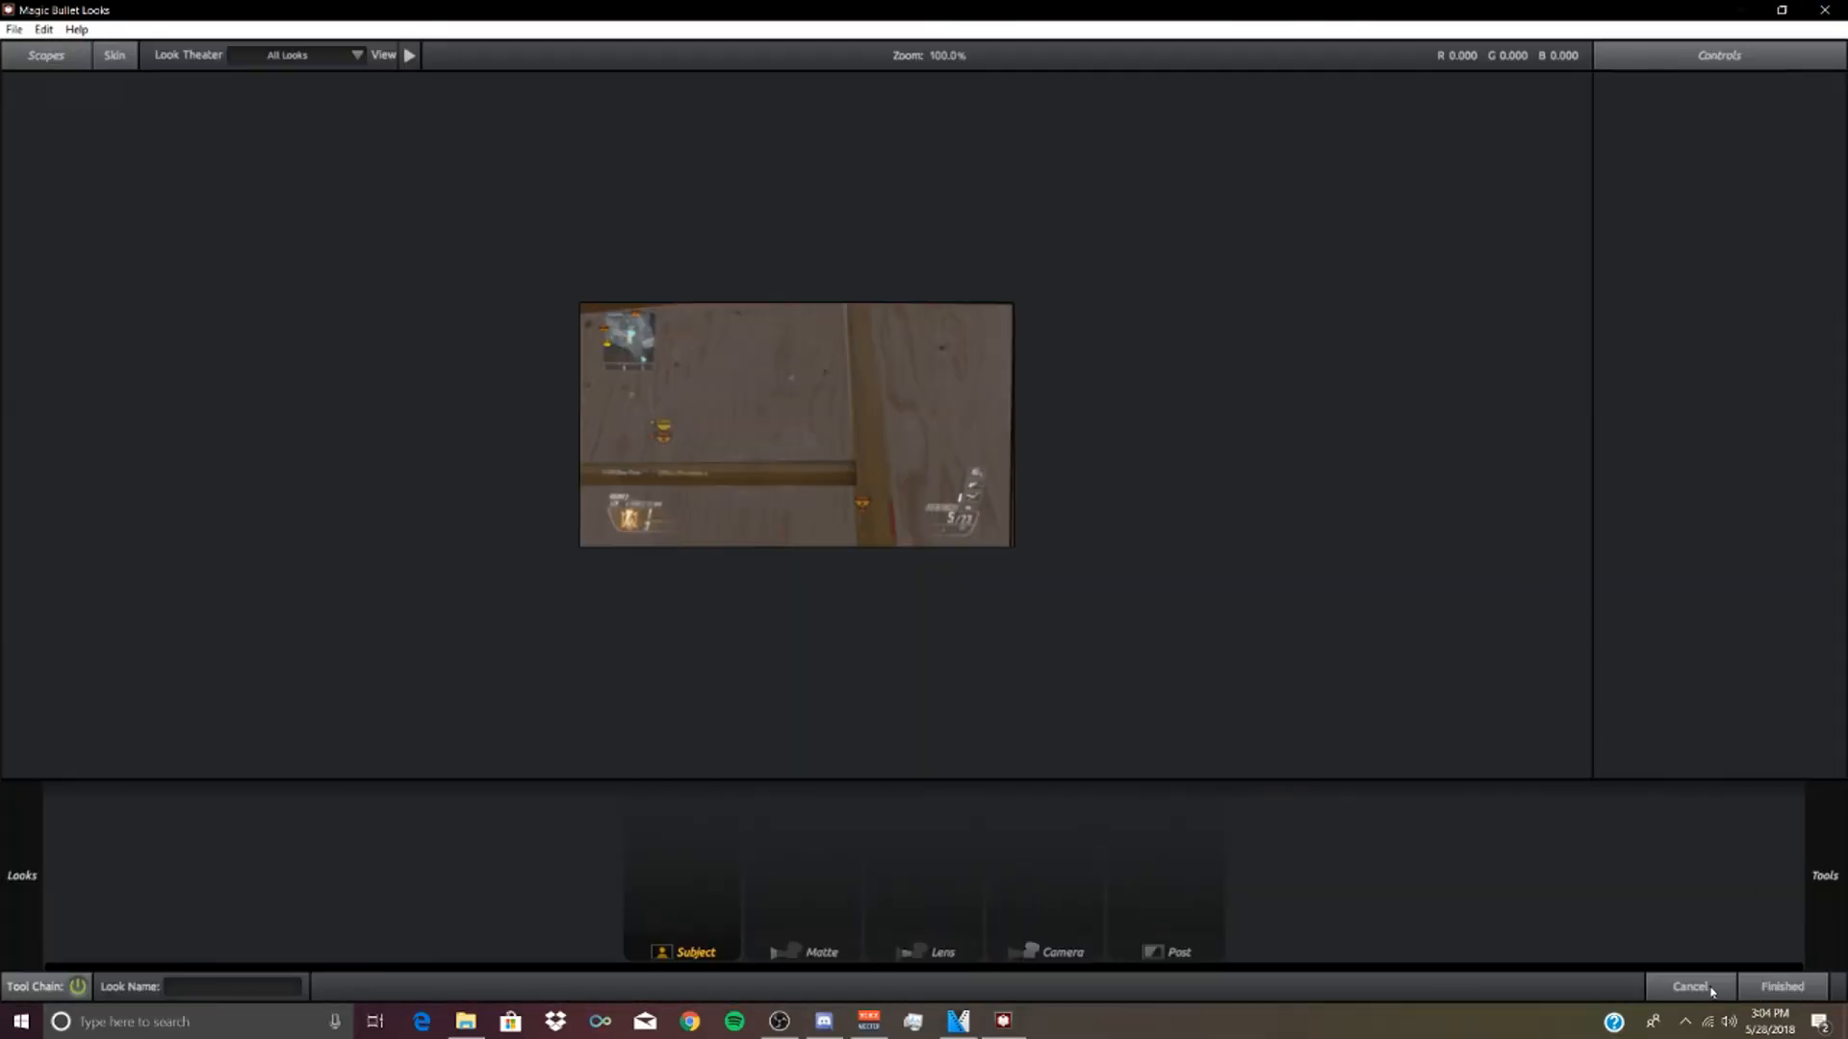
pyautogui.click(1711, 990)
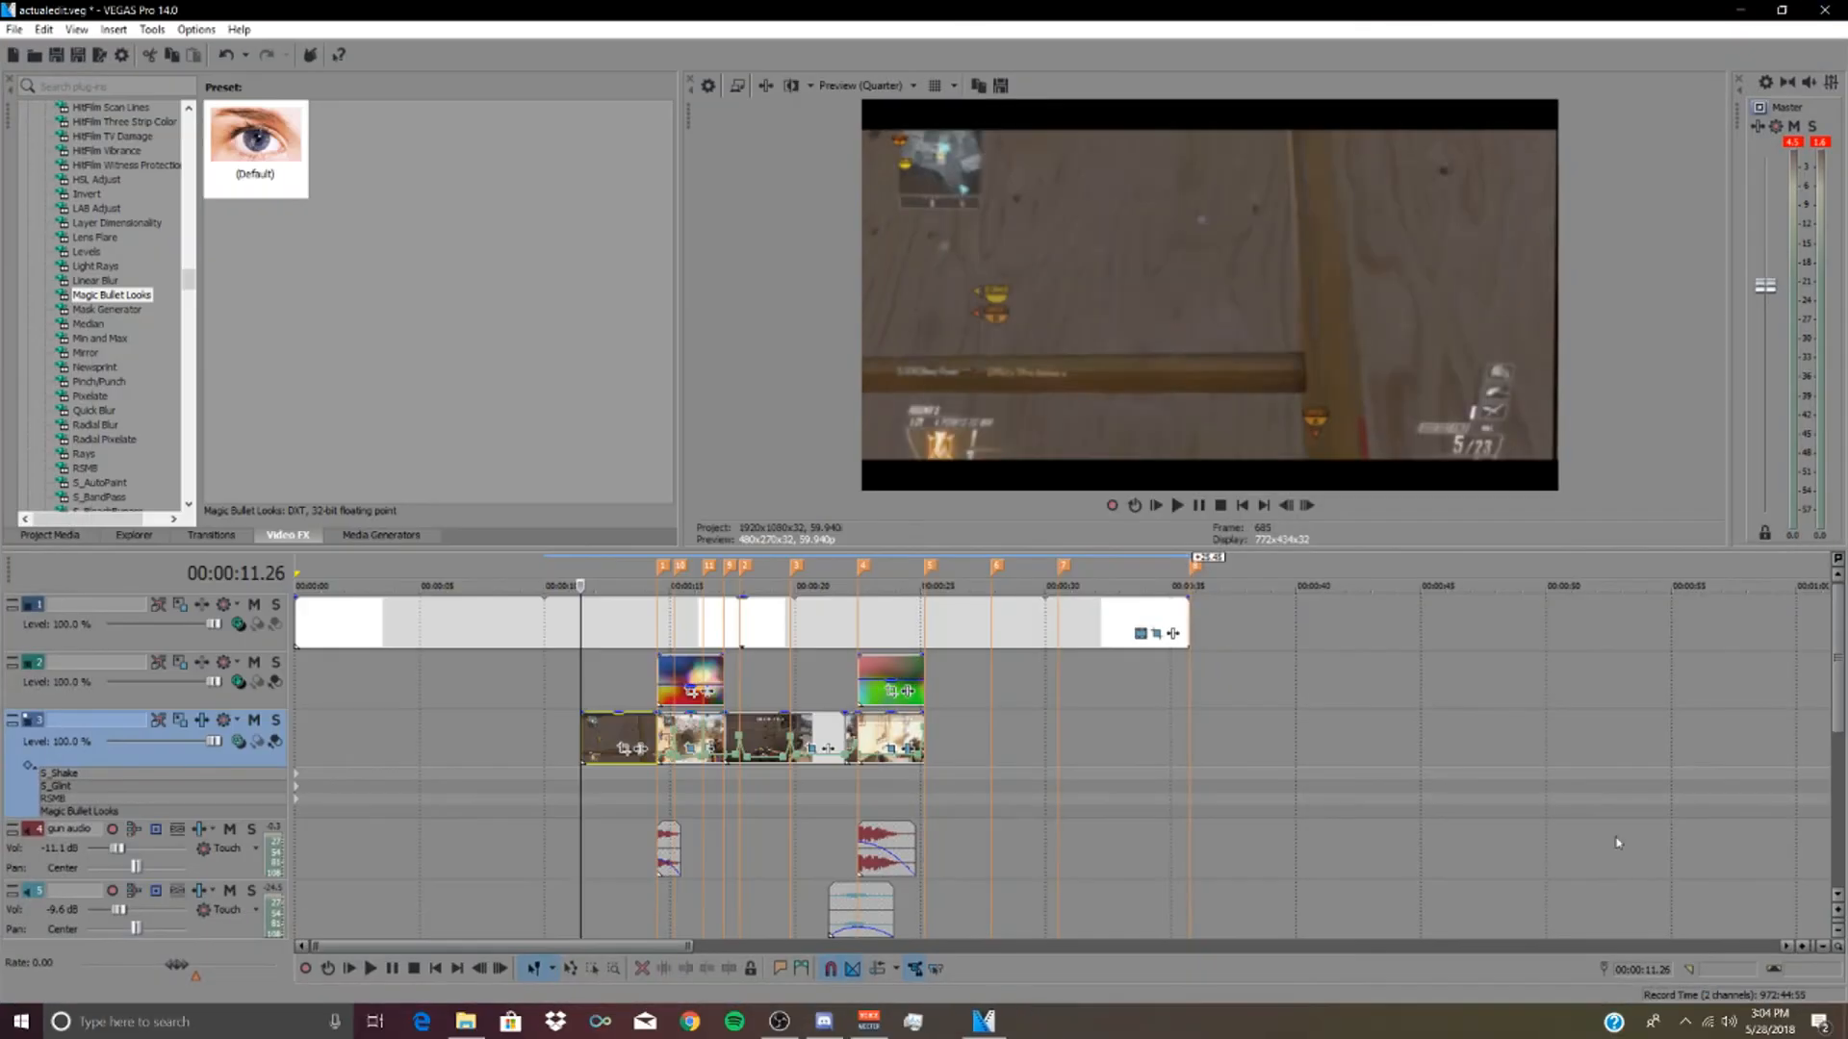
# - Place the playhead on the killcam frame at 00:00:18.58, and open the Magic Bullet Looks editor with its looks library for track 3
pyautogui.click(760, 736)
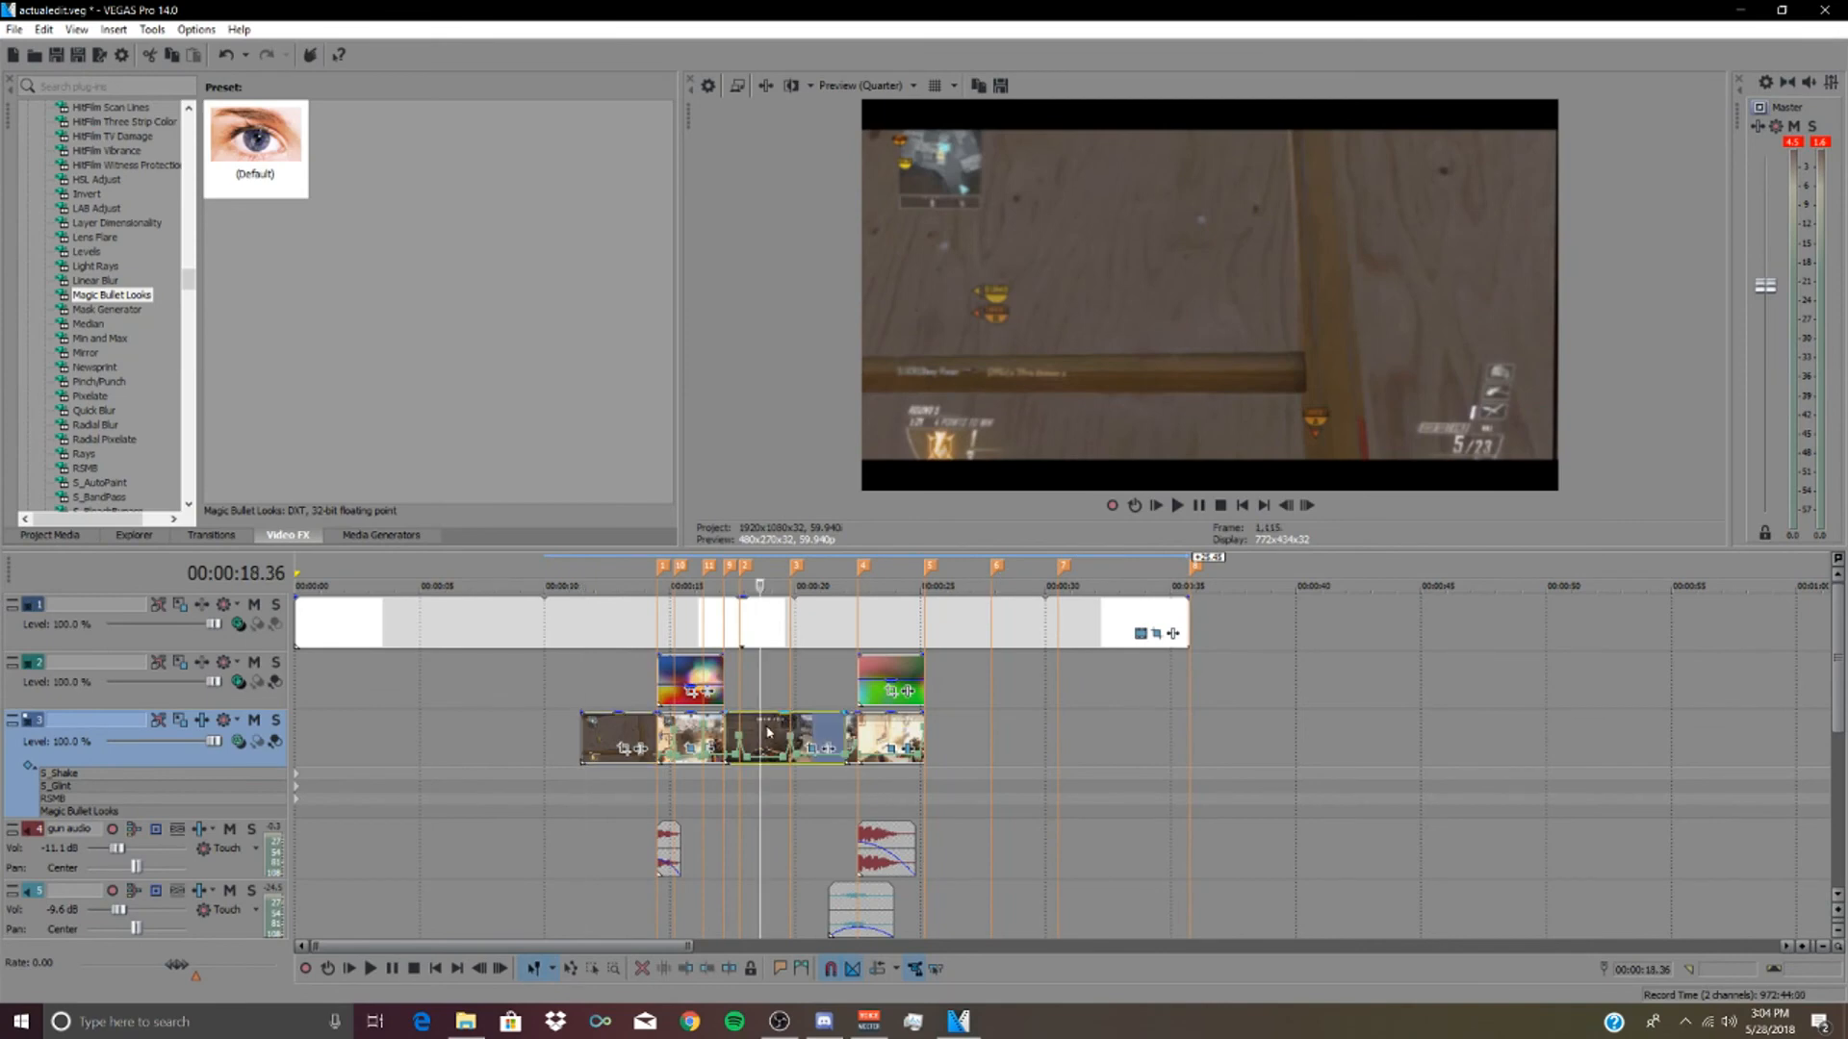
pyautogui.click(814, 739)
pyautogui.click(794, 740)
pyautogui.click(772, 737)
pyautogui.press('Left')
pyautogui.press('Left')
pyautogui.press('Left')
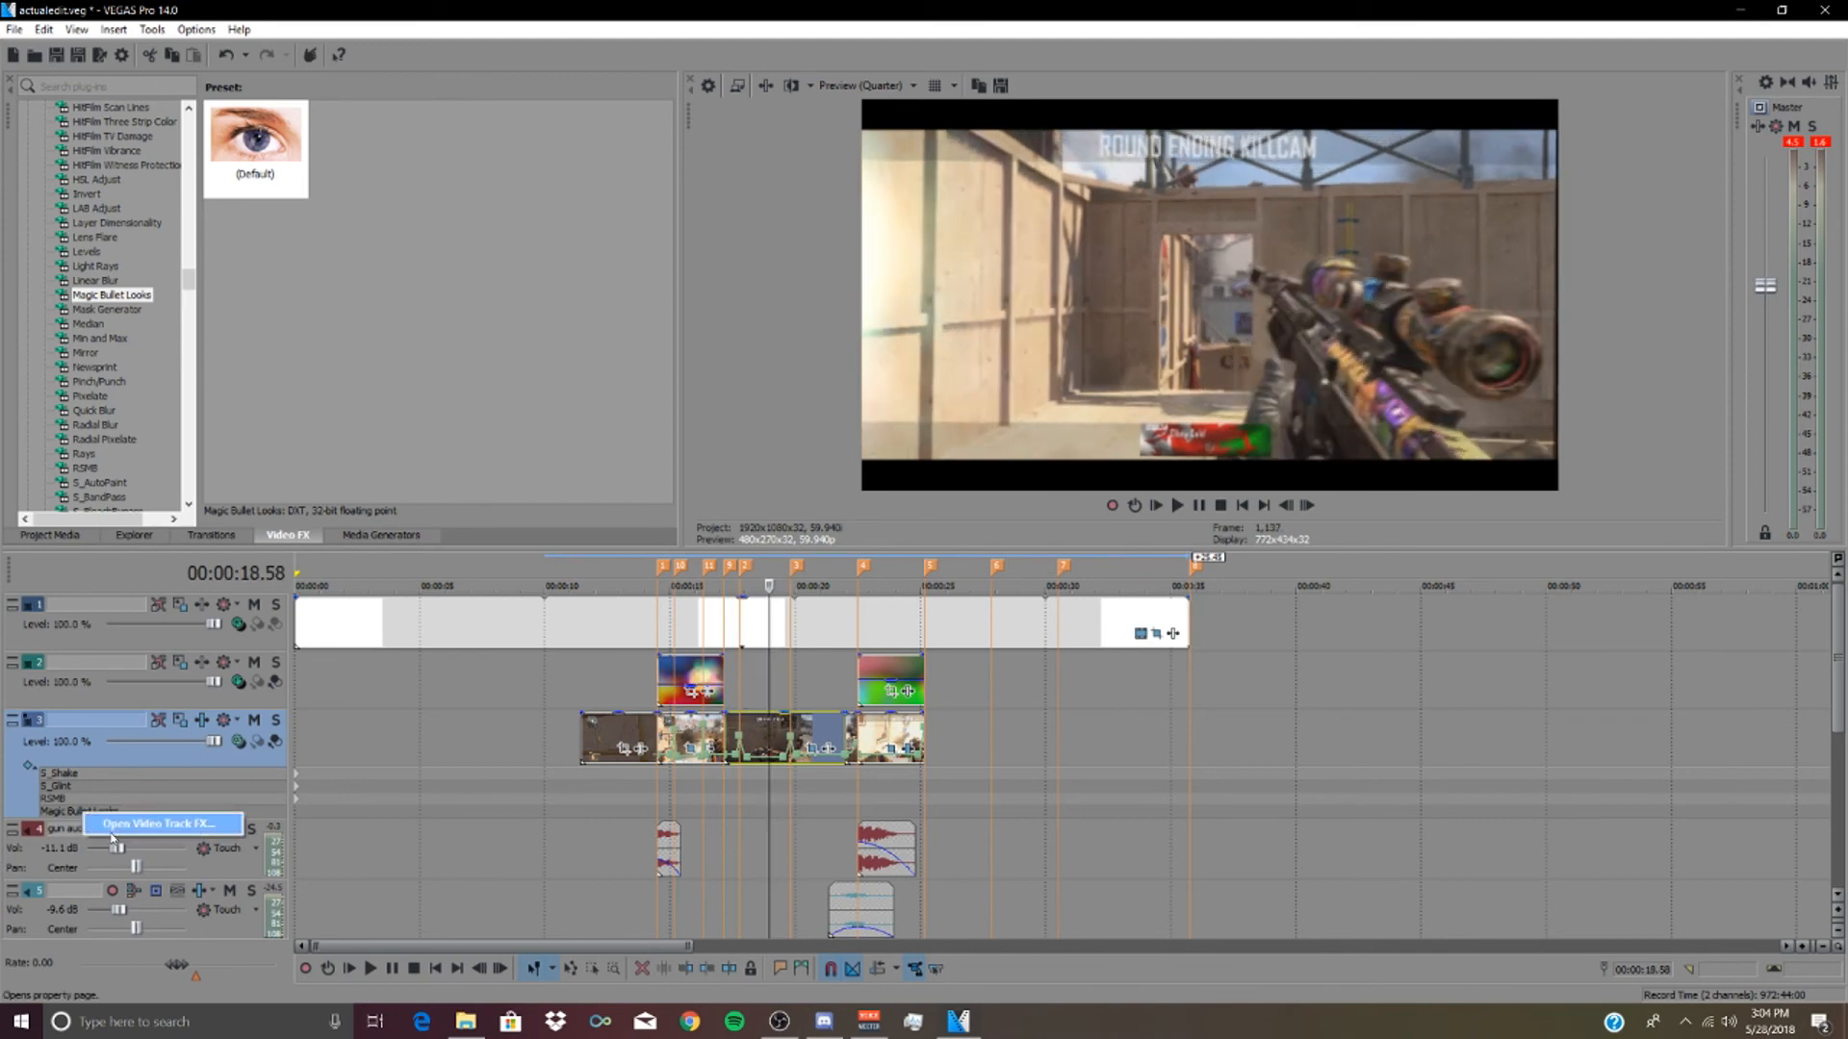
pyautogui.click(84, 813)
pyautogui.click(121, 231)
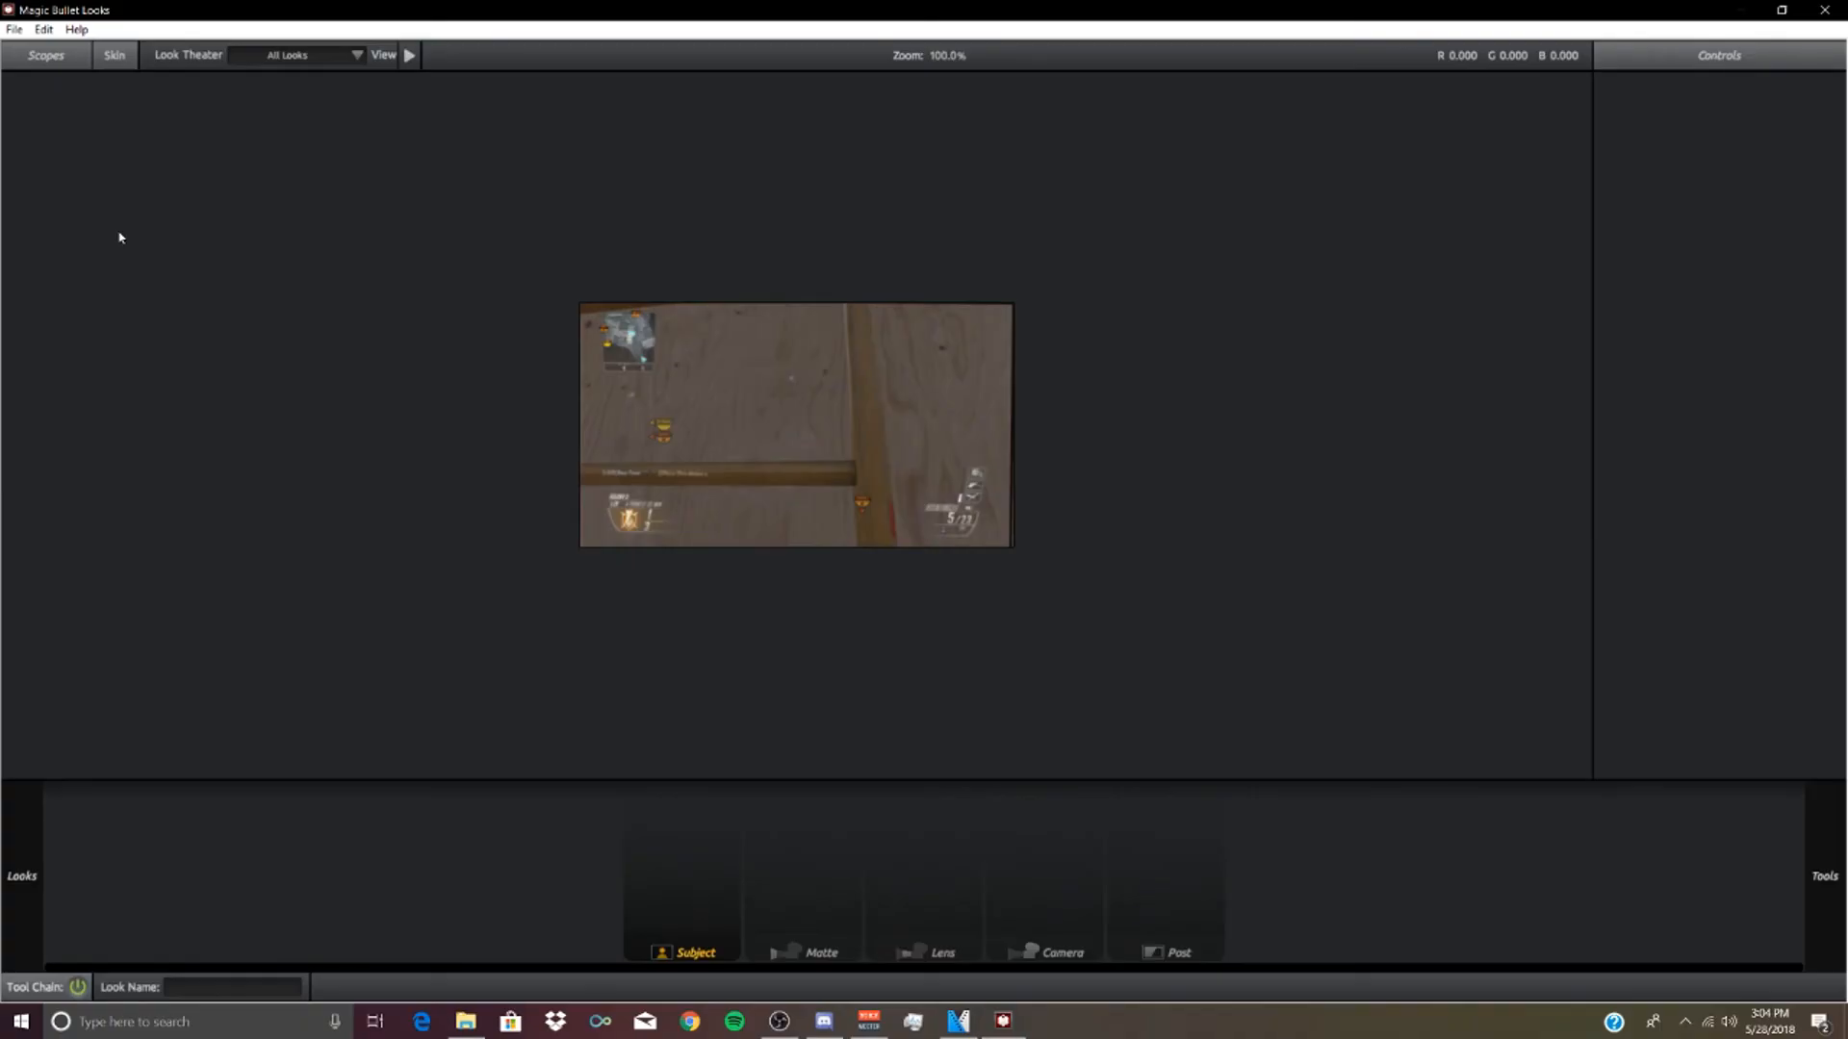
pyautogui.moveTo(7, 922)
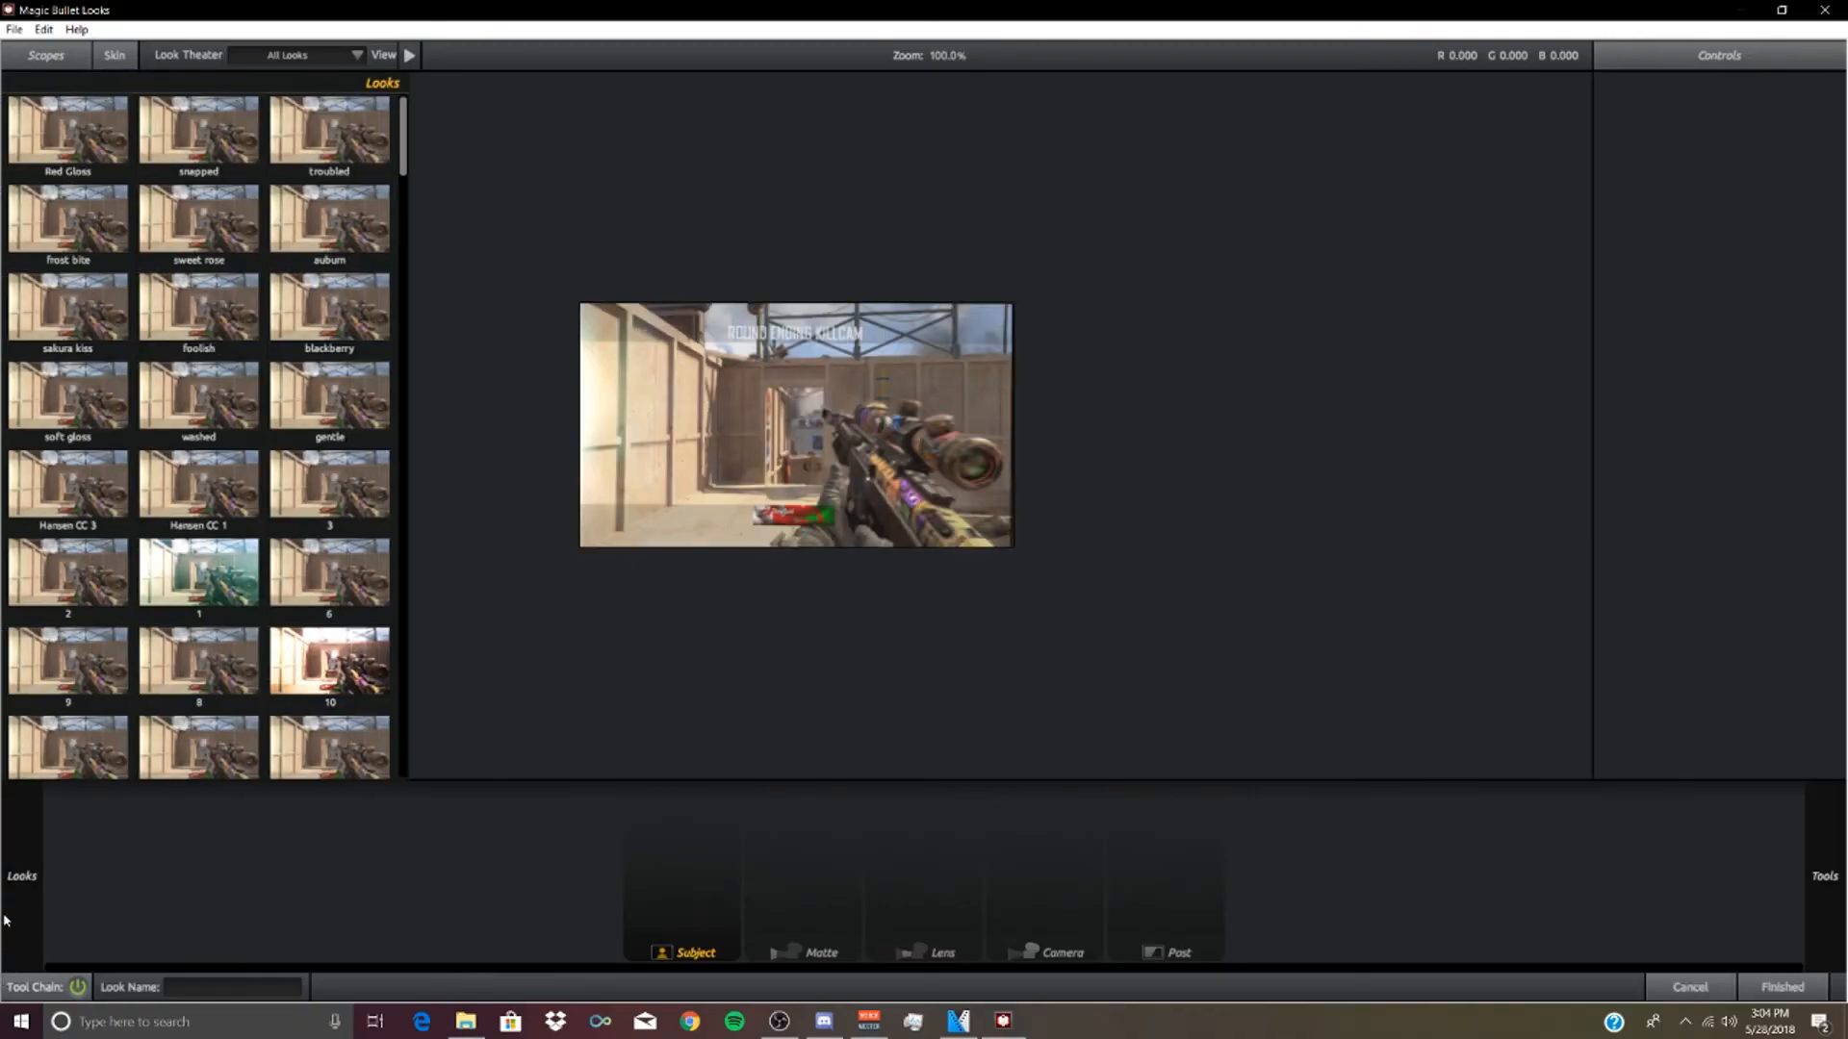
# - Try the looks 1, CC2, CC8, CC22 and CC 14 on the killcam frame
pyautogui.click(196, 602)
pyautogui.scroll(-2, 195, 602)
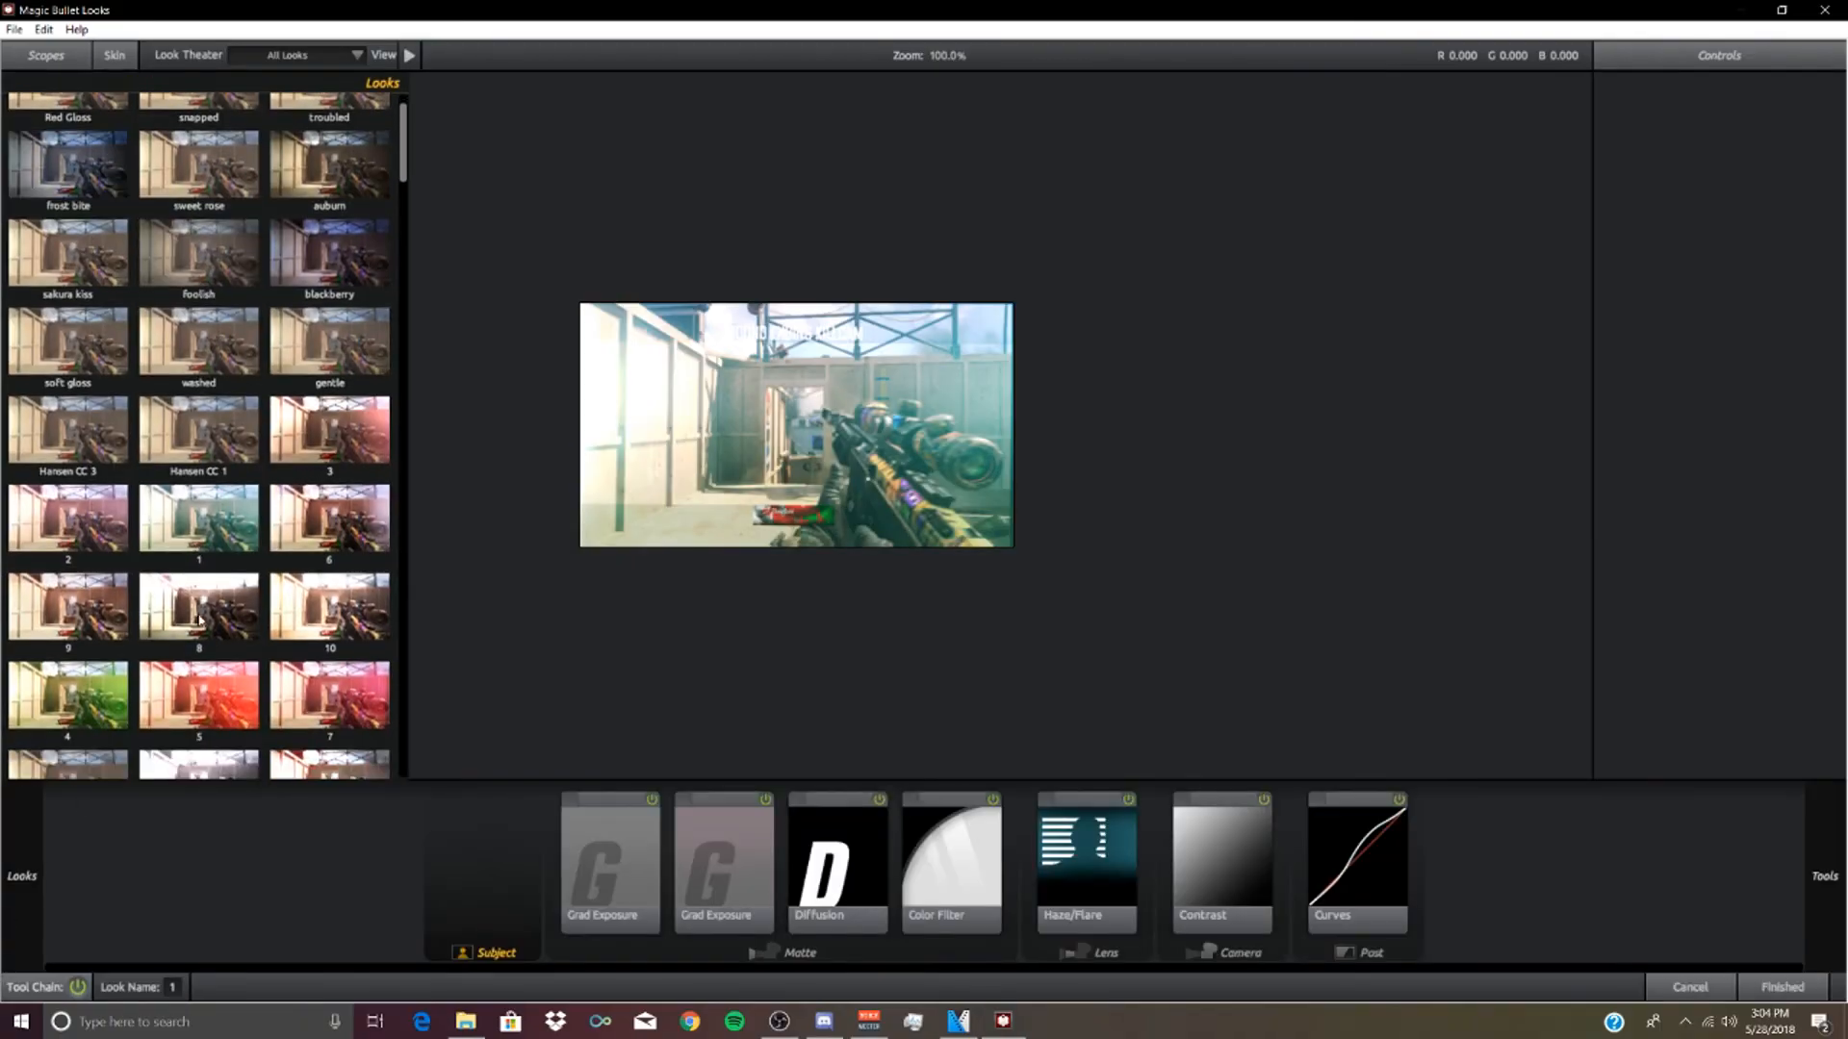
pyautogui.scroll(-8, 154, 450)
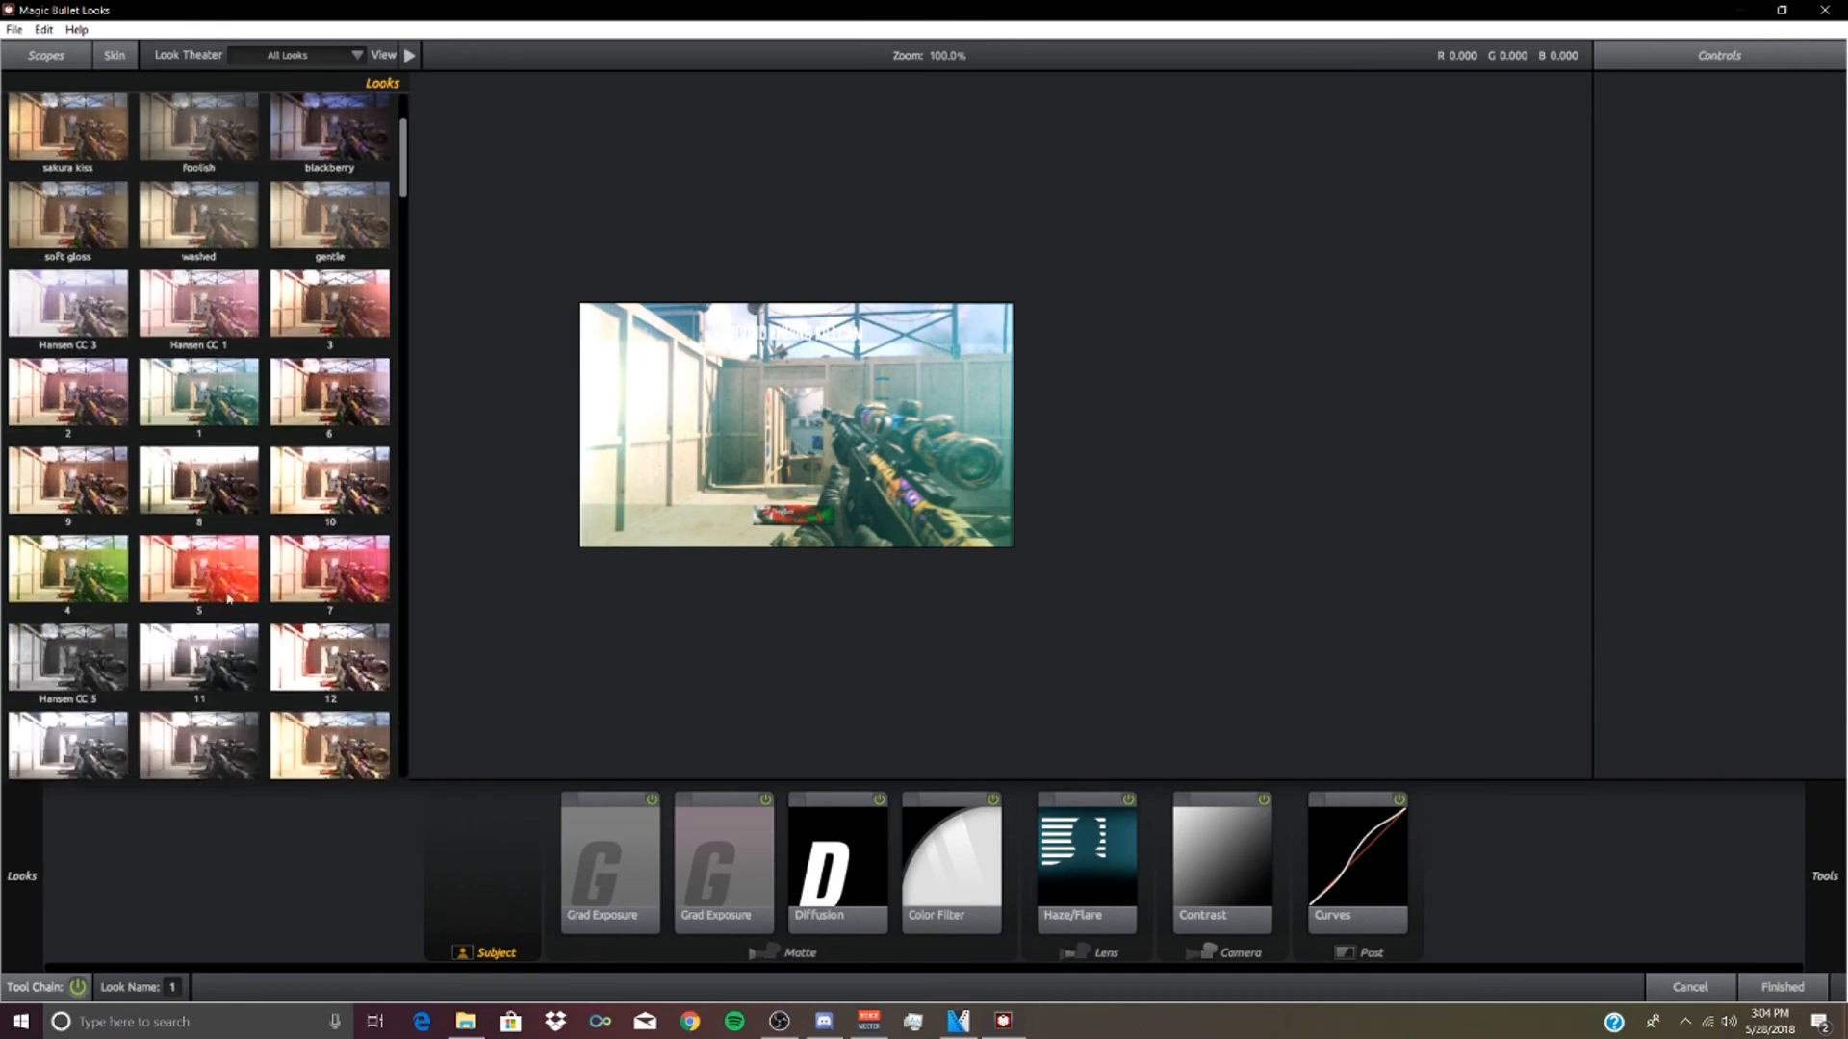
pyautogui.scroll(-3, 267, 618)
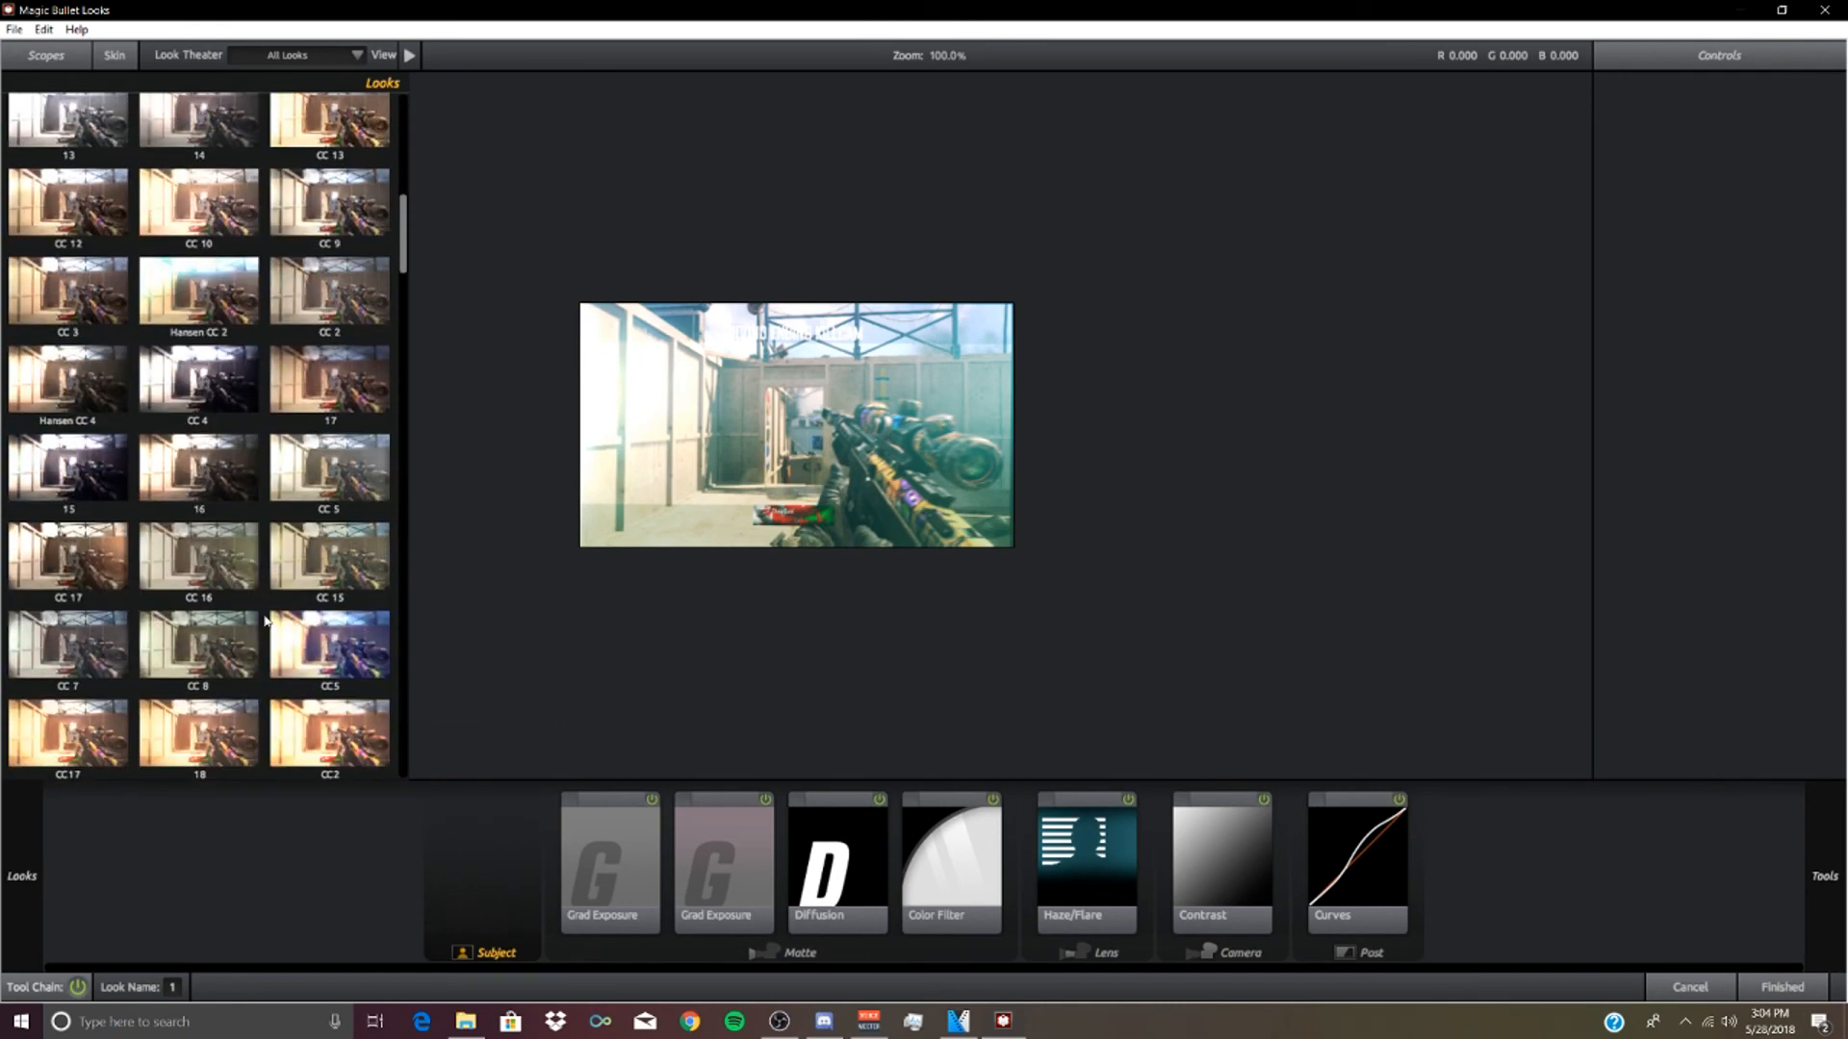
pyautogui.click(329, 567)
pyautogui.click(336, 636)
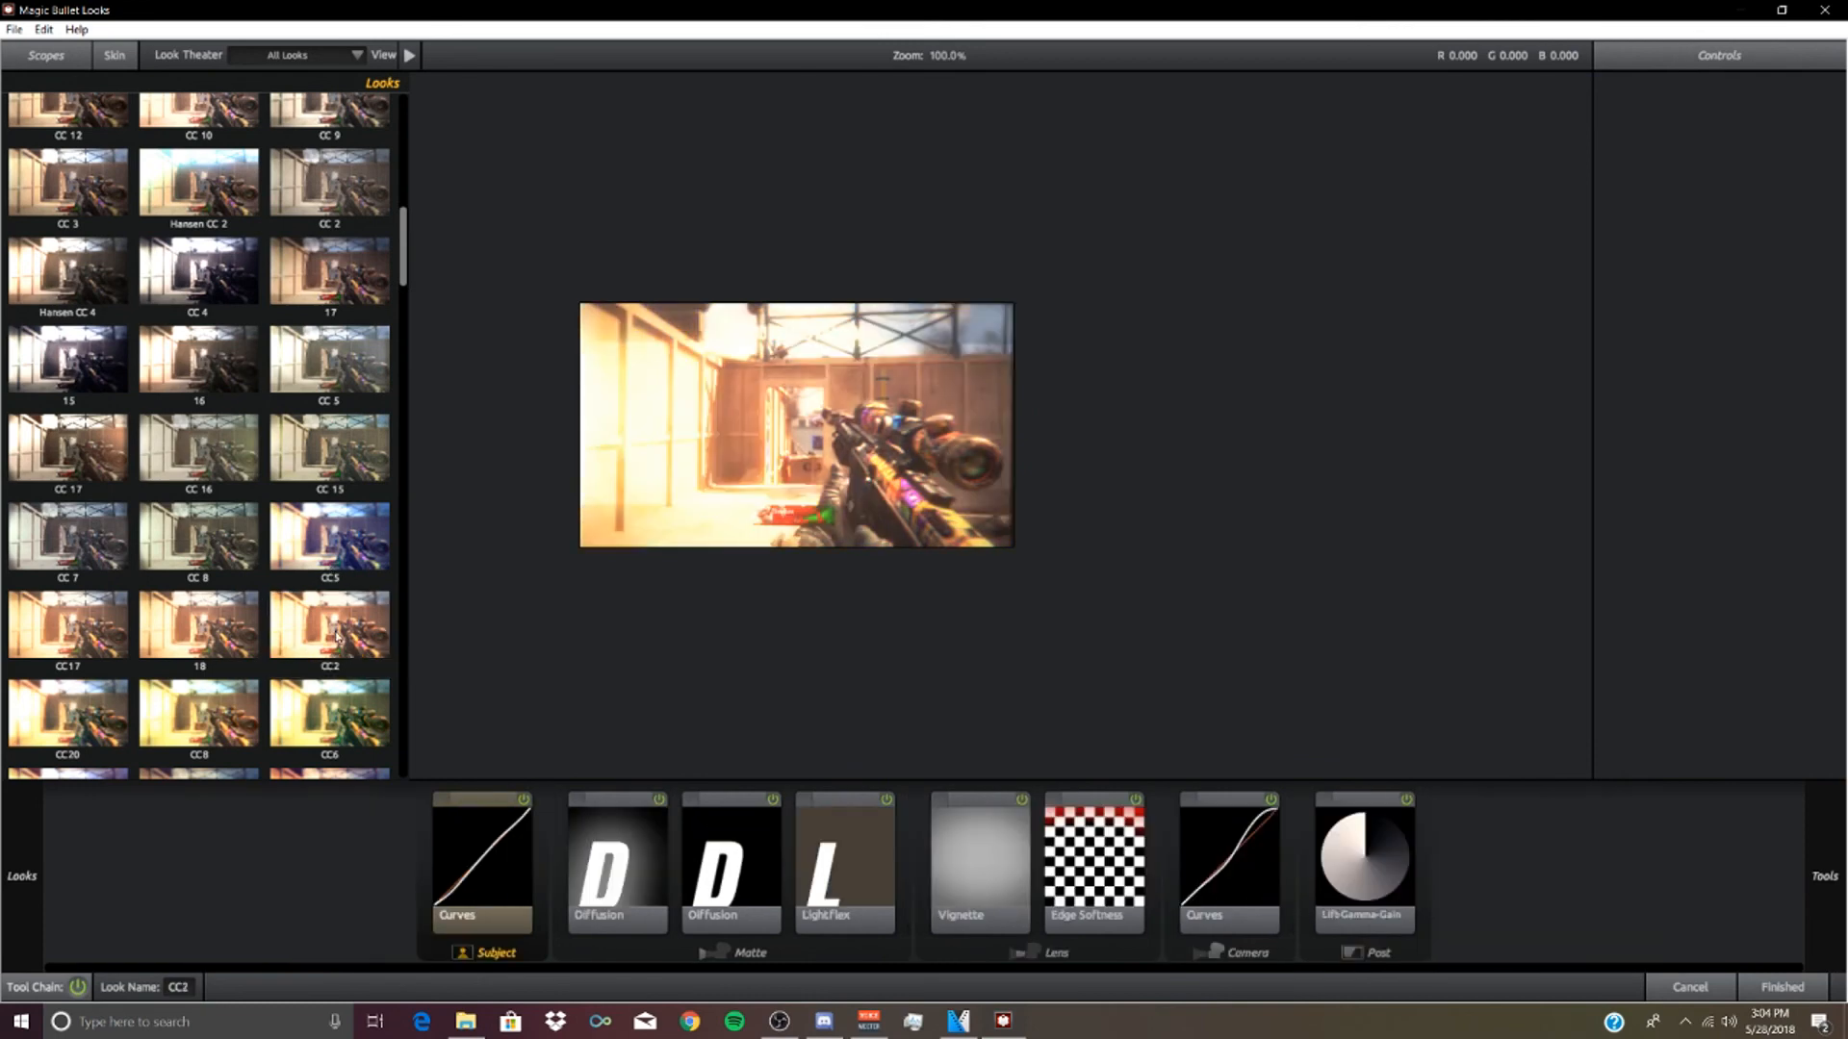
pyautogui.scroll(-1, 337, 638)
pyautogui.click(350, 642)
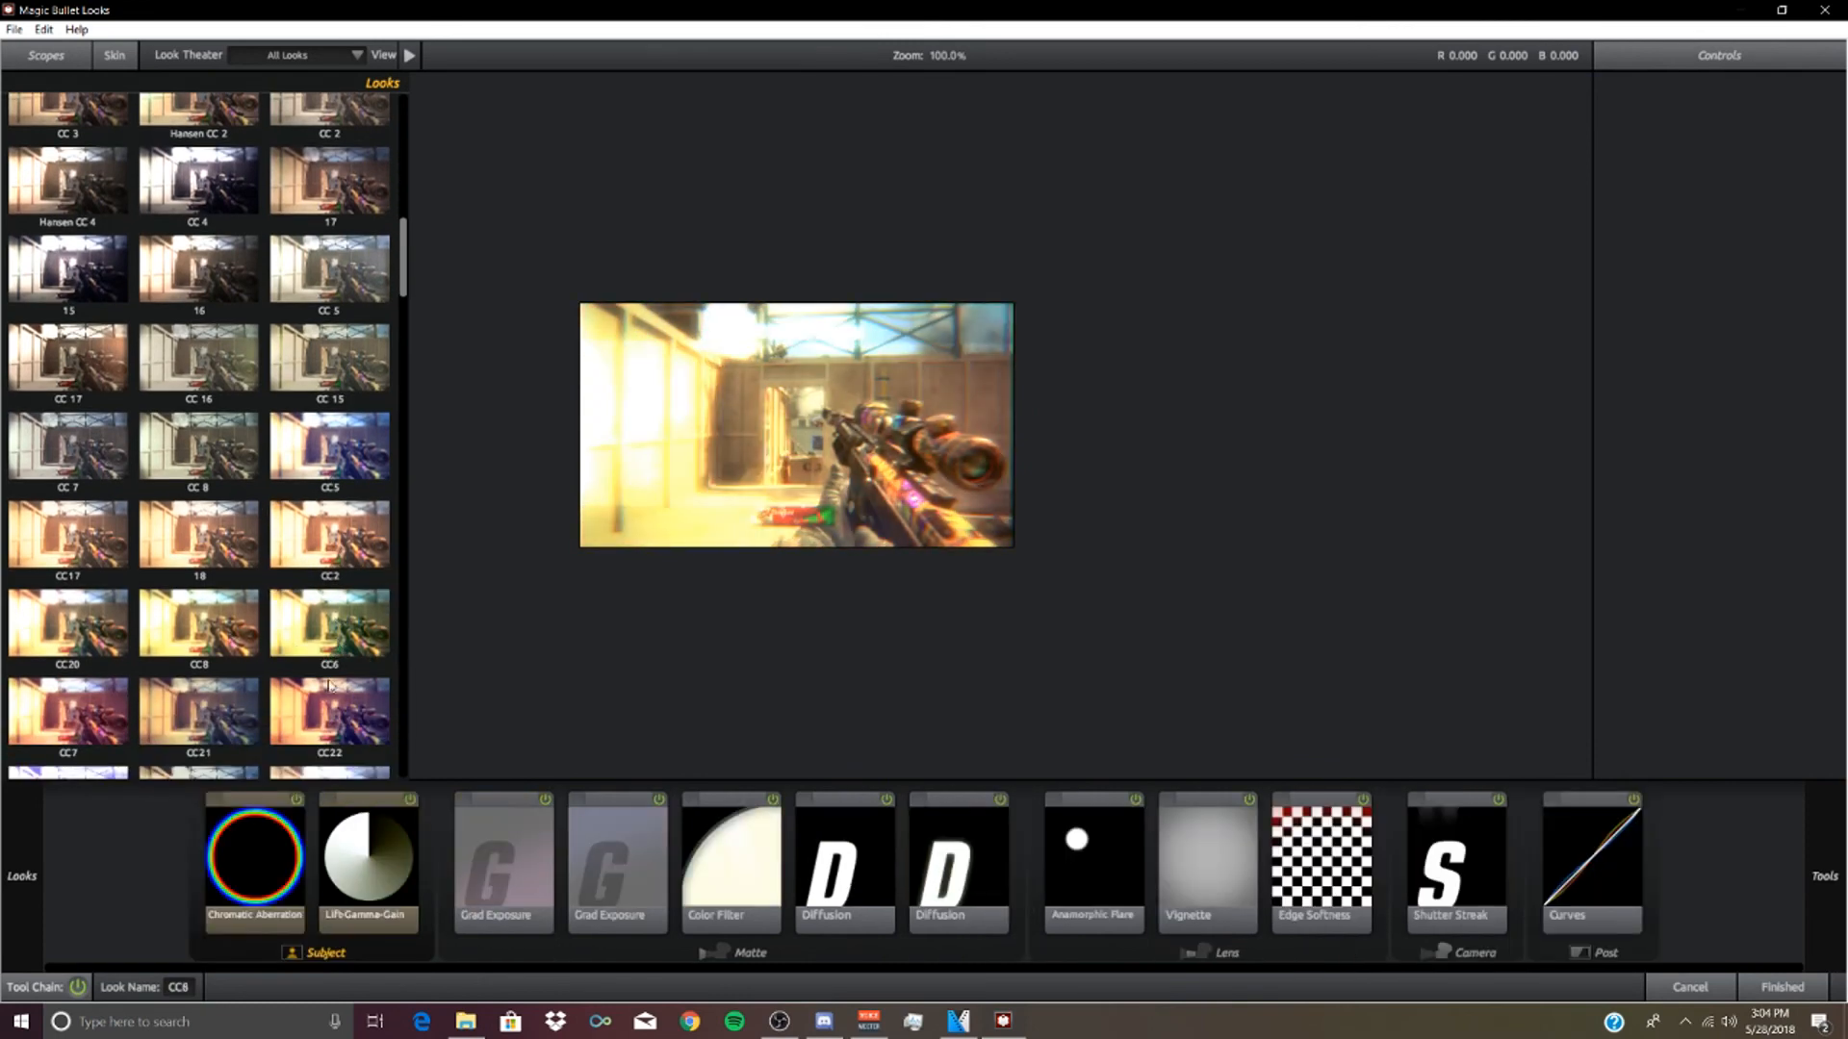
pyautogui.click(329, 713)
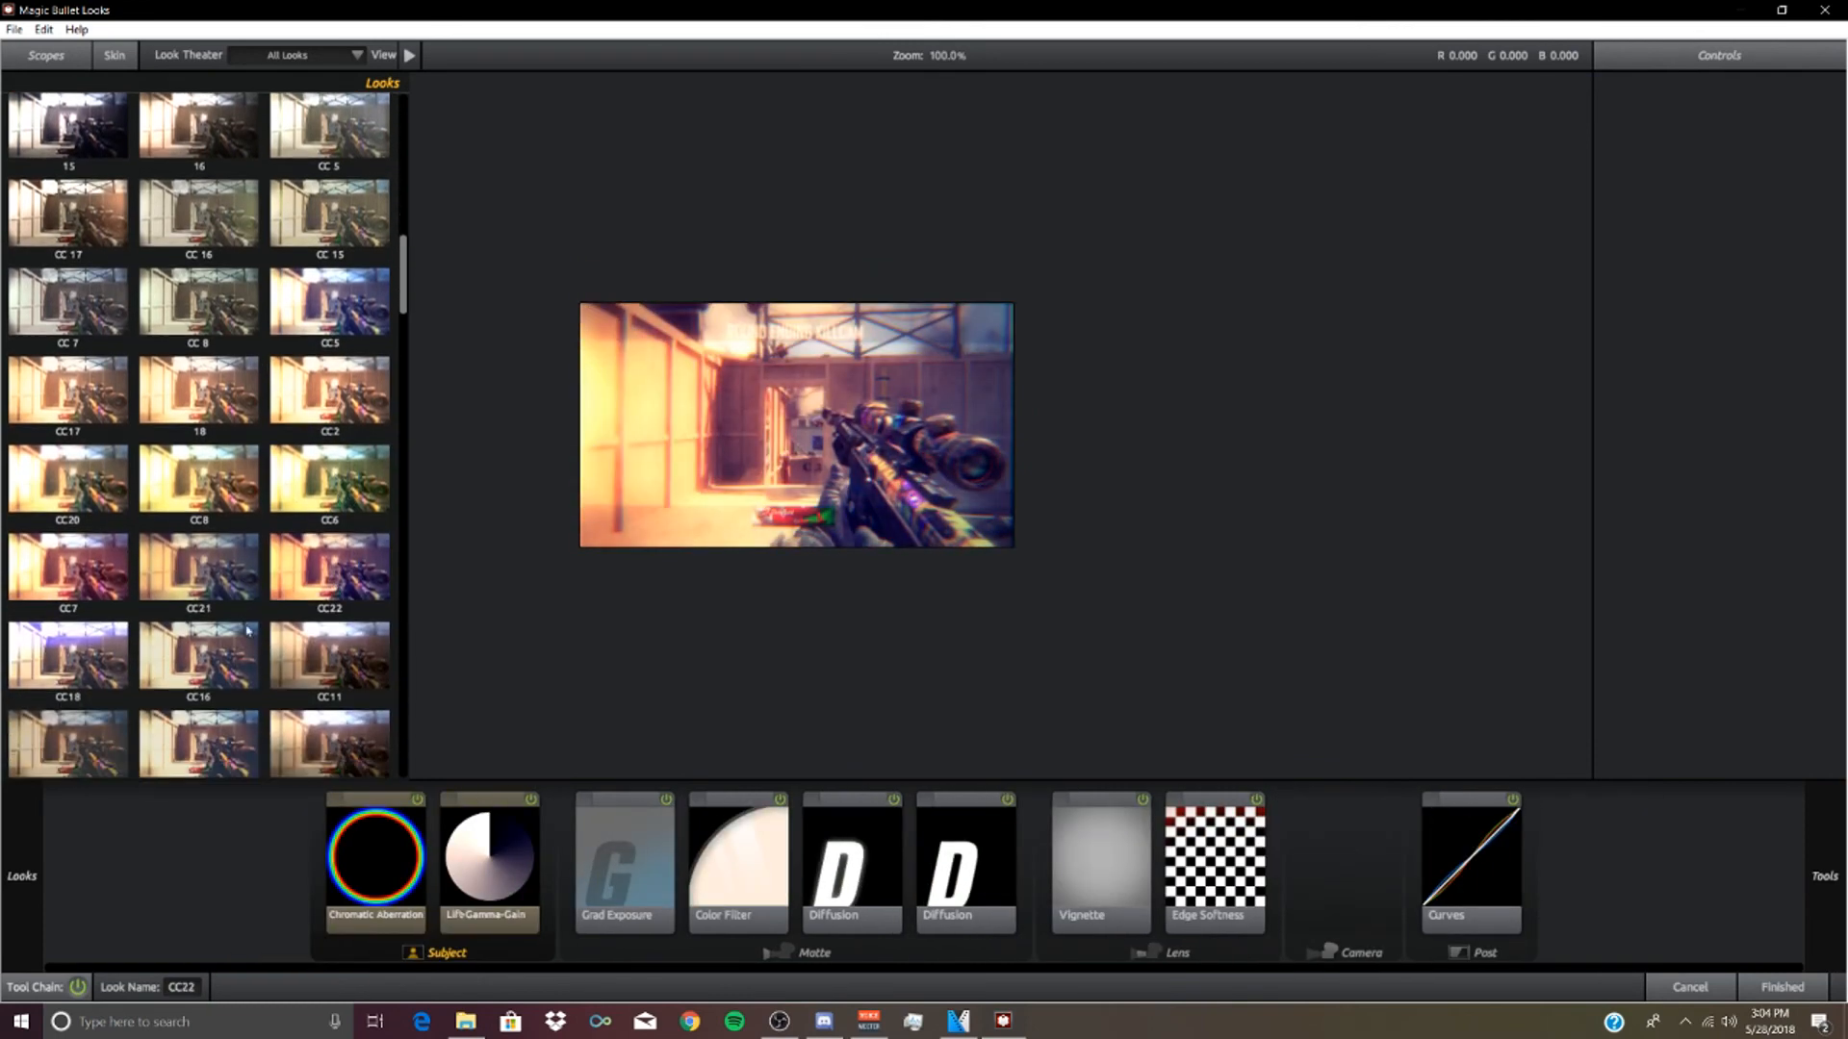
pyautogui.scroll(-3, 251, 640)
pyautogui.click(212, 667)
pyautogui.click(371, 652)
pyautogui.scroll(-2, 303, 685)
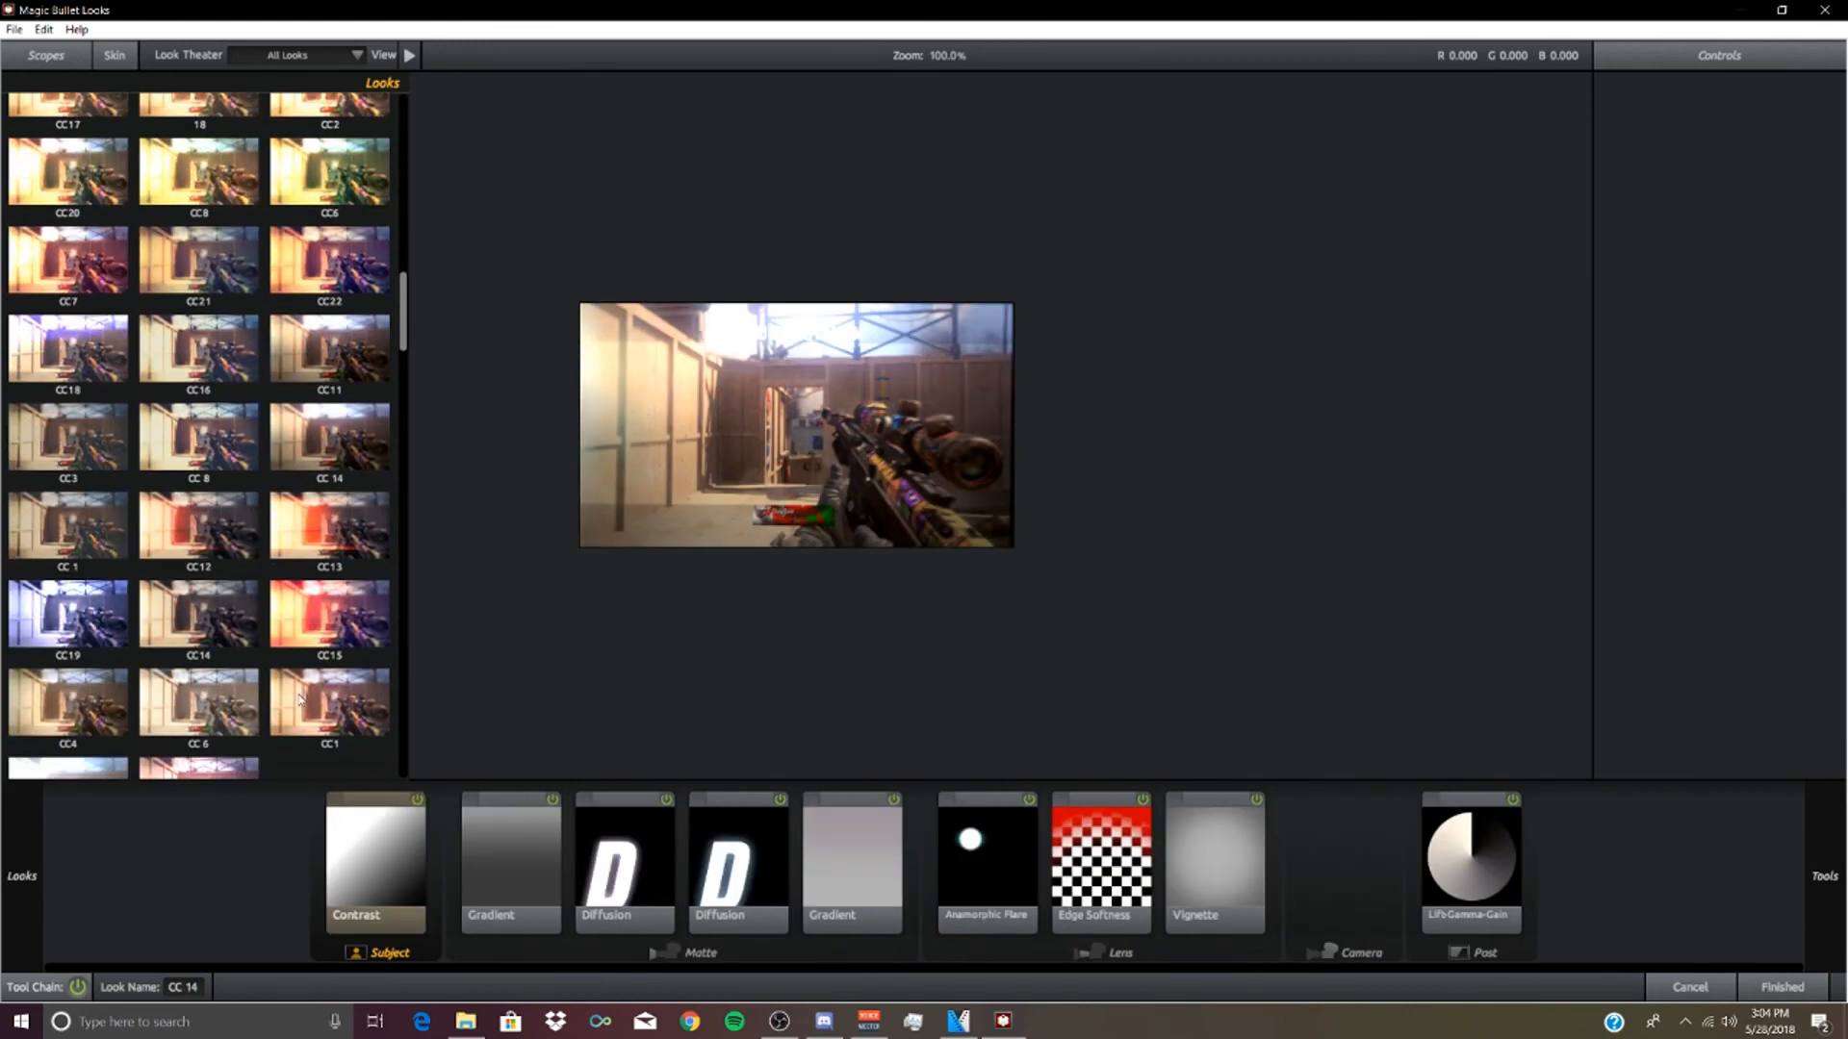
# - Apply the CC 6 look to track 3, close the track effects and return the playhead to the start of the first clip
pyautogui.click(306, 645)
pyautogui.click(332, 714)
pyautogui.click(235, 712)
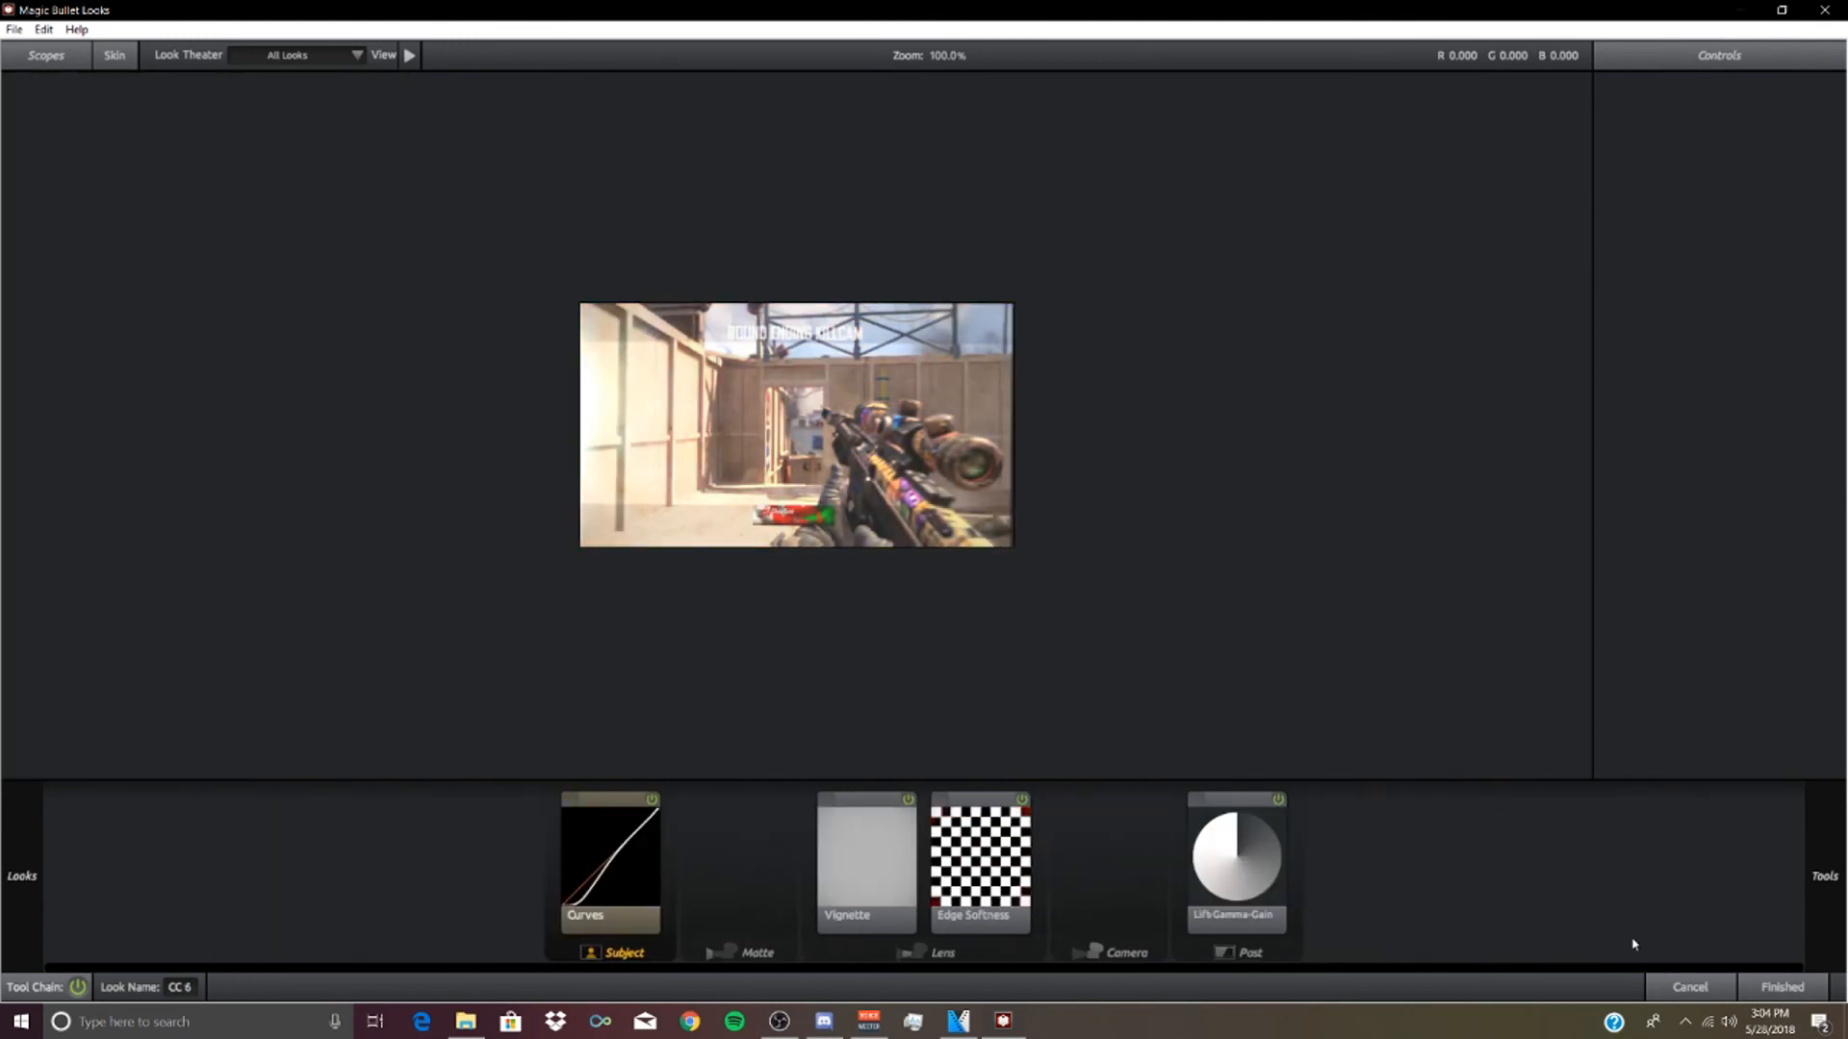
pyautogui.click(1783, 987)
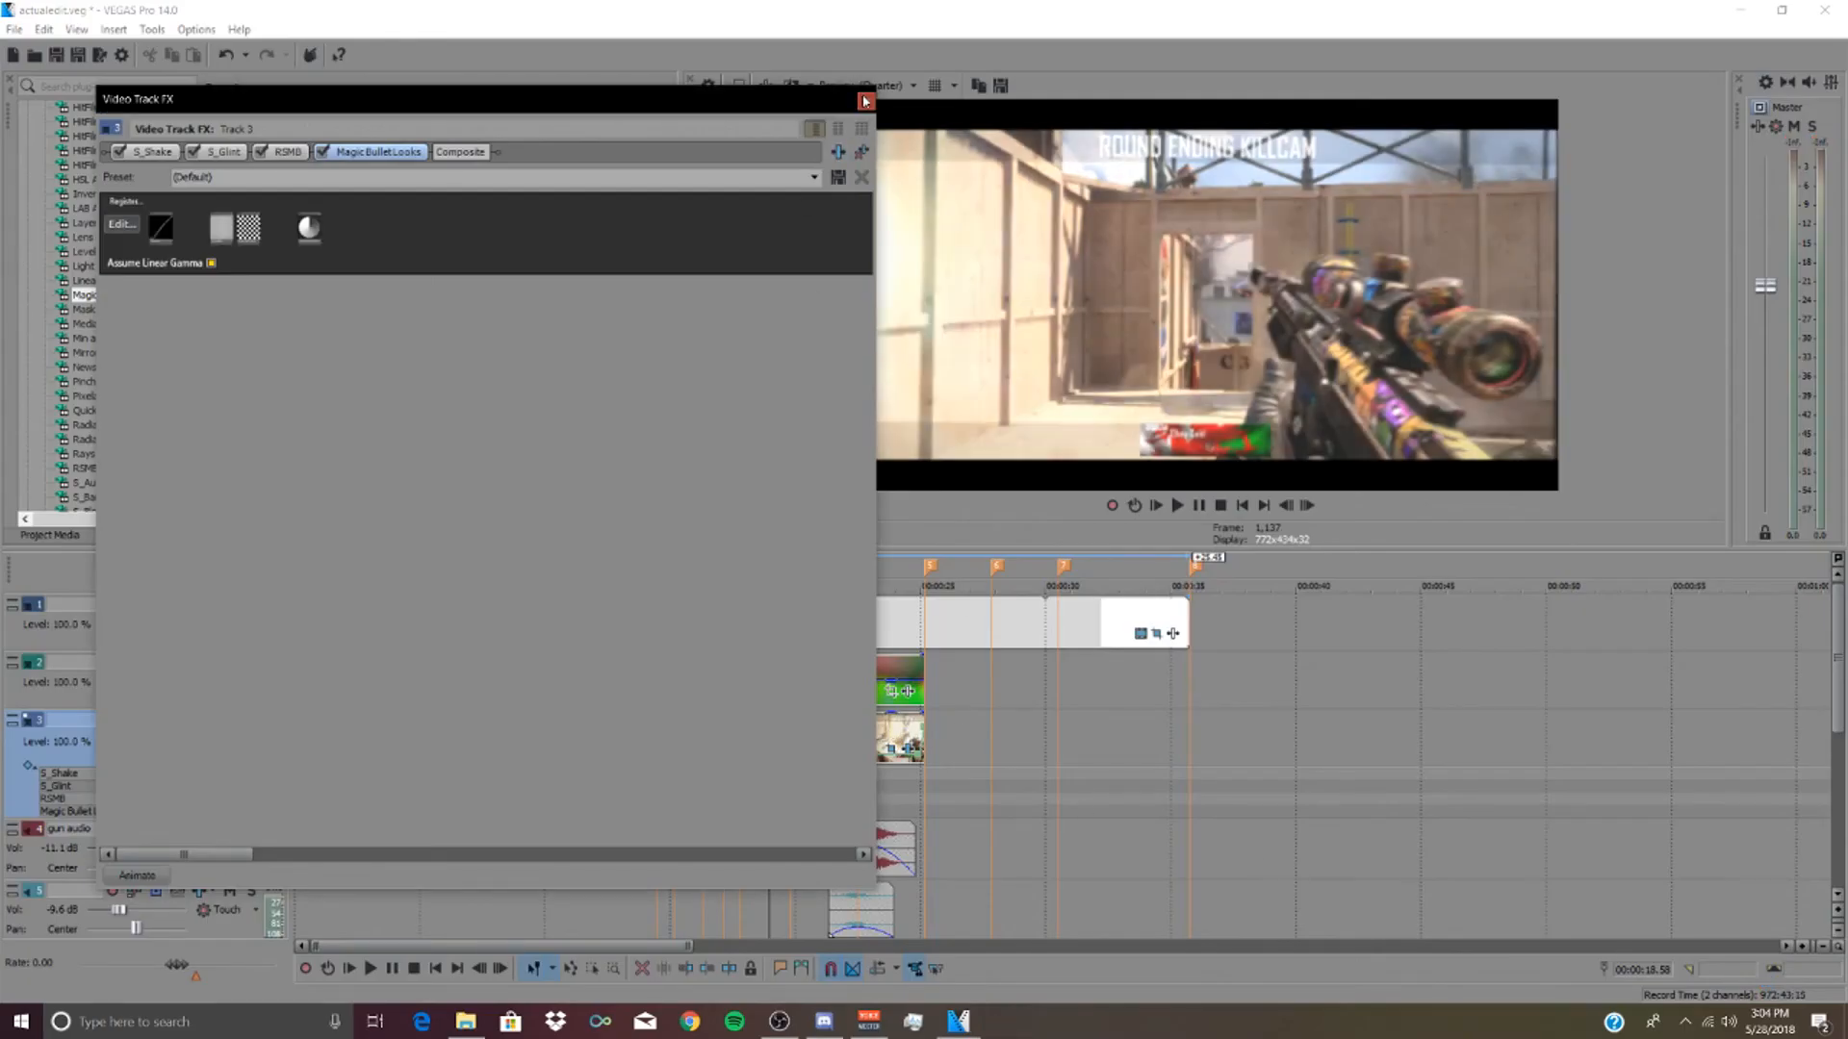
pyautogui.click(864, 101)
pyautogui.click(838, 626)
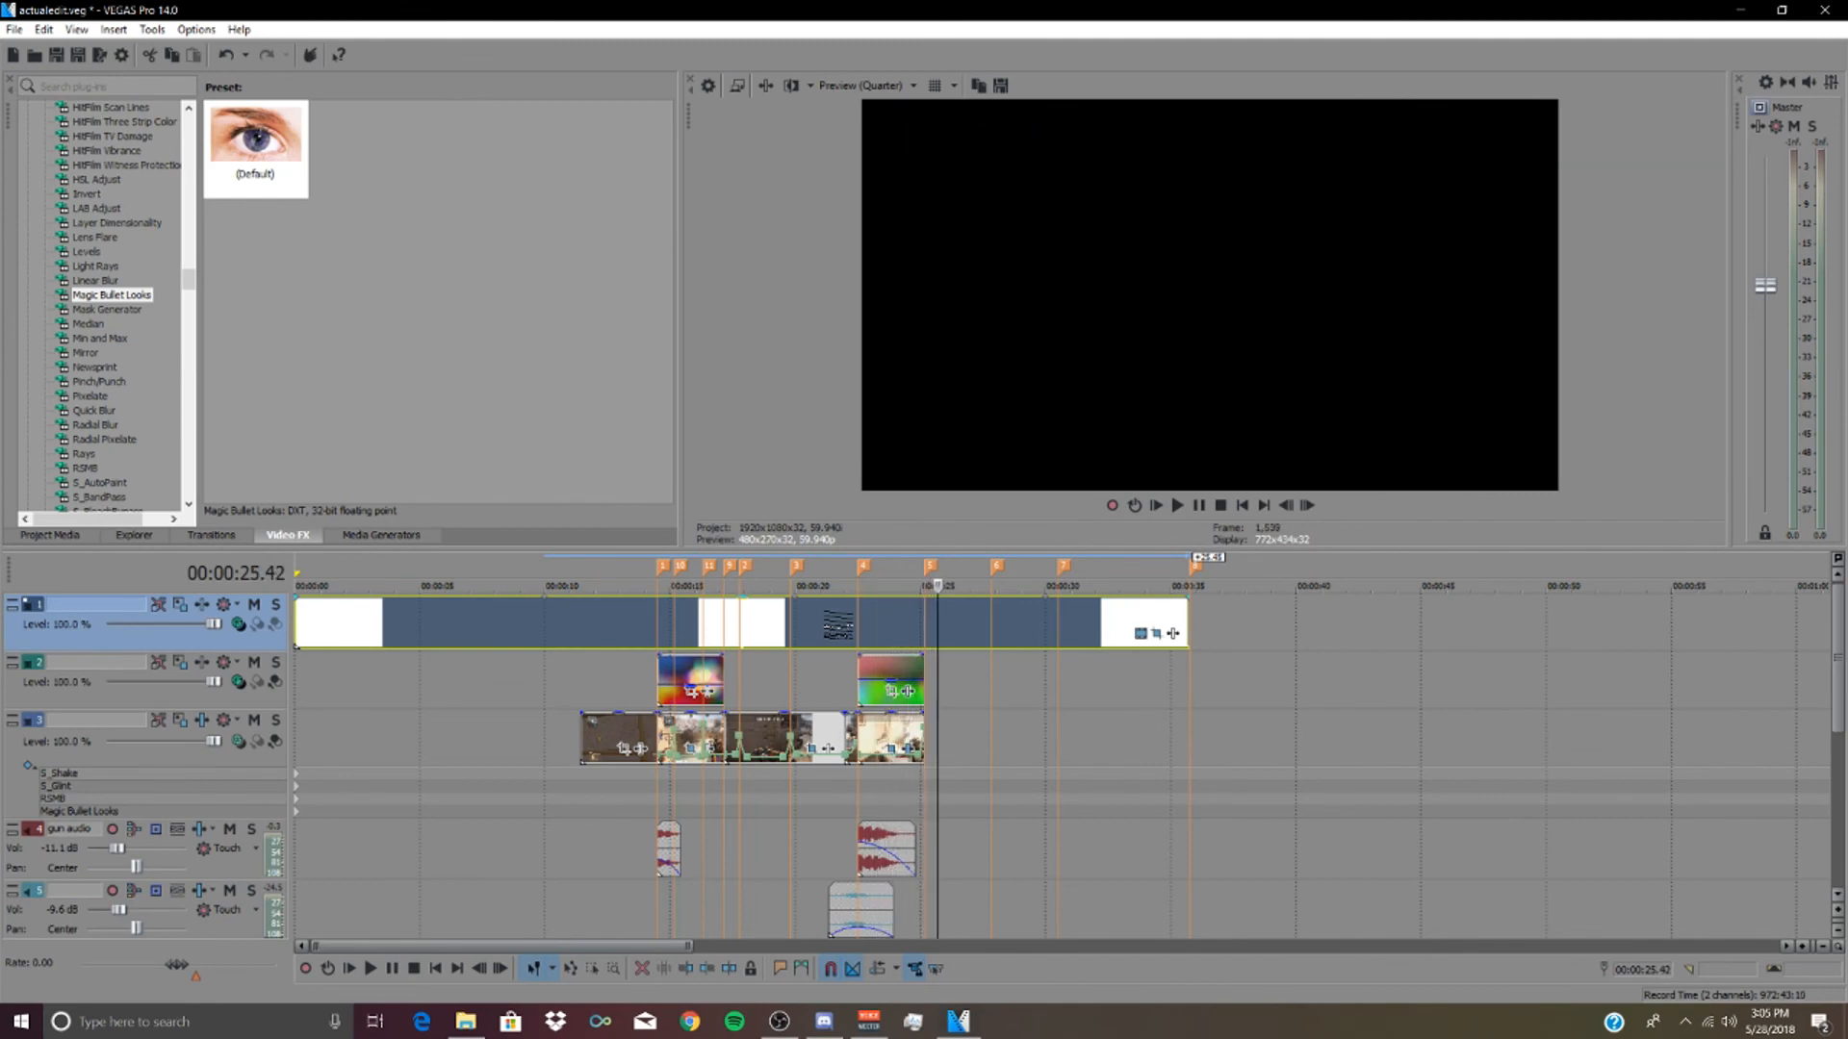
pyautogui.click(591, 693)
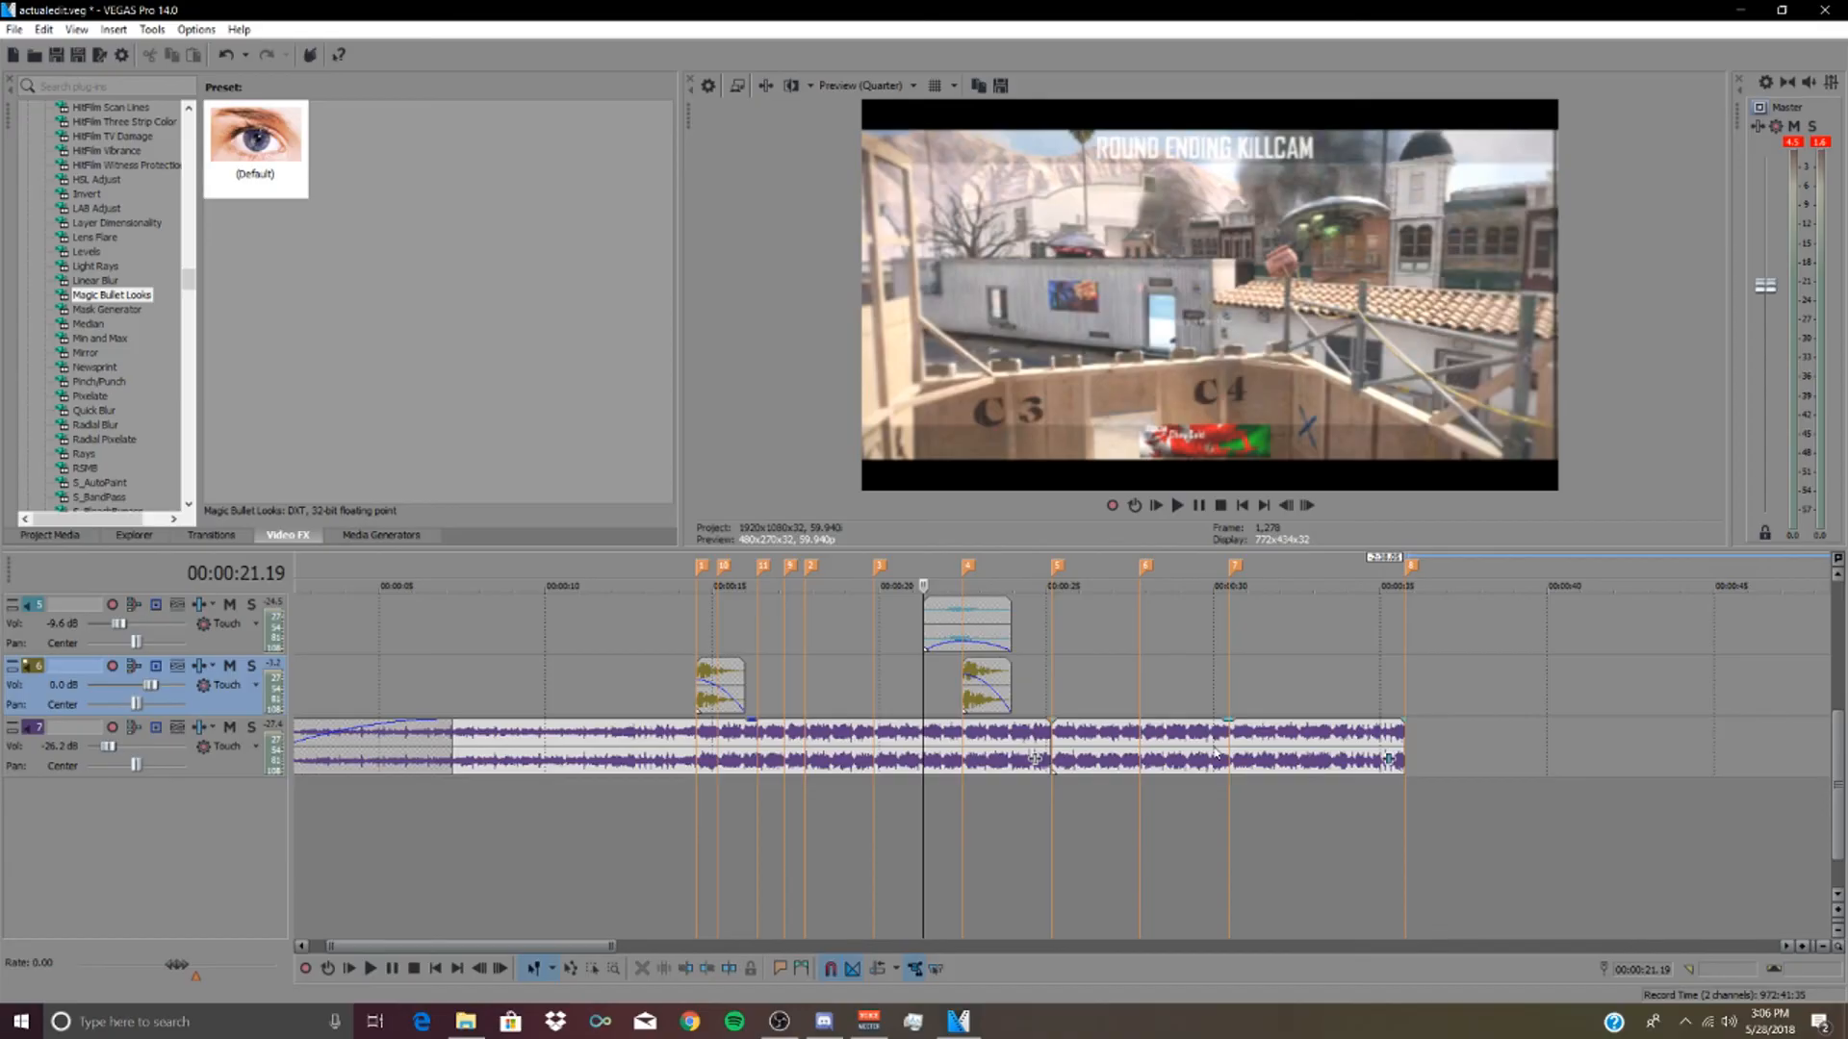
# - Add a Track EQ effect with the Muffle preset to the last music segment, after marker 5
pyautogui.rightClick(1215, 753)
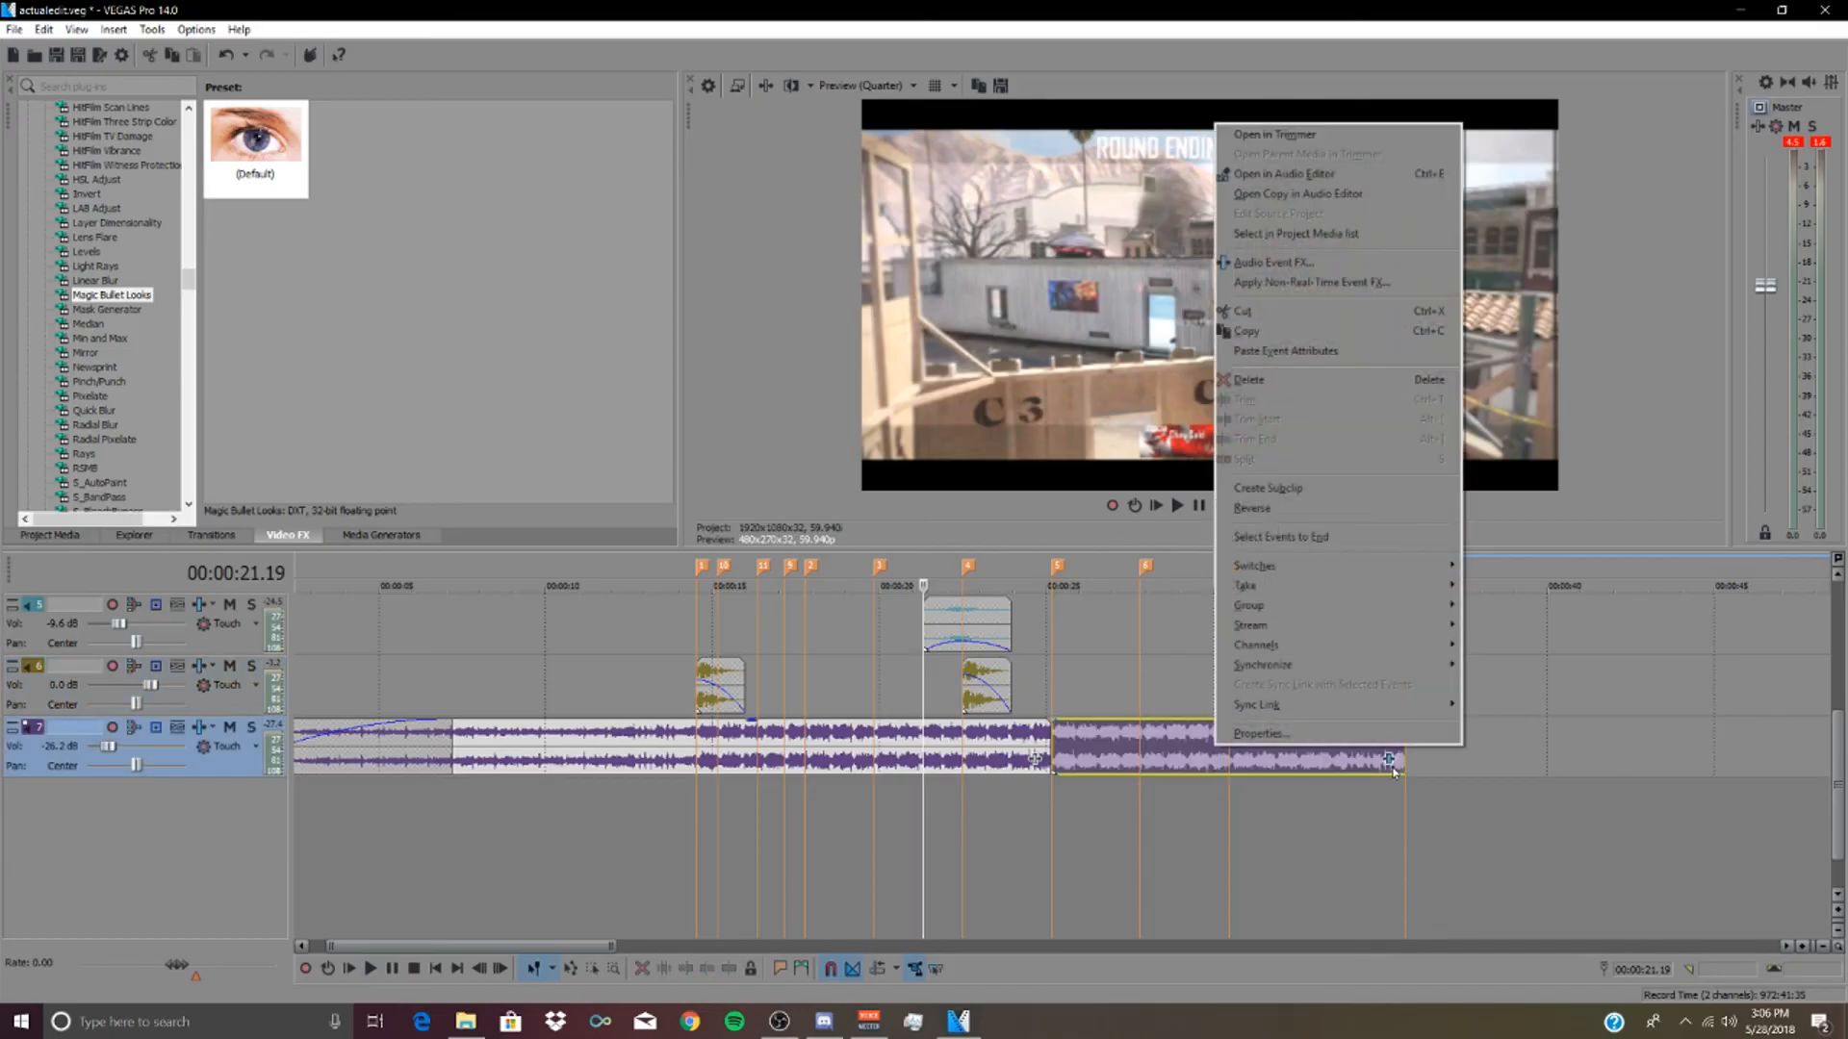
pyautogui.click(1389, 761)
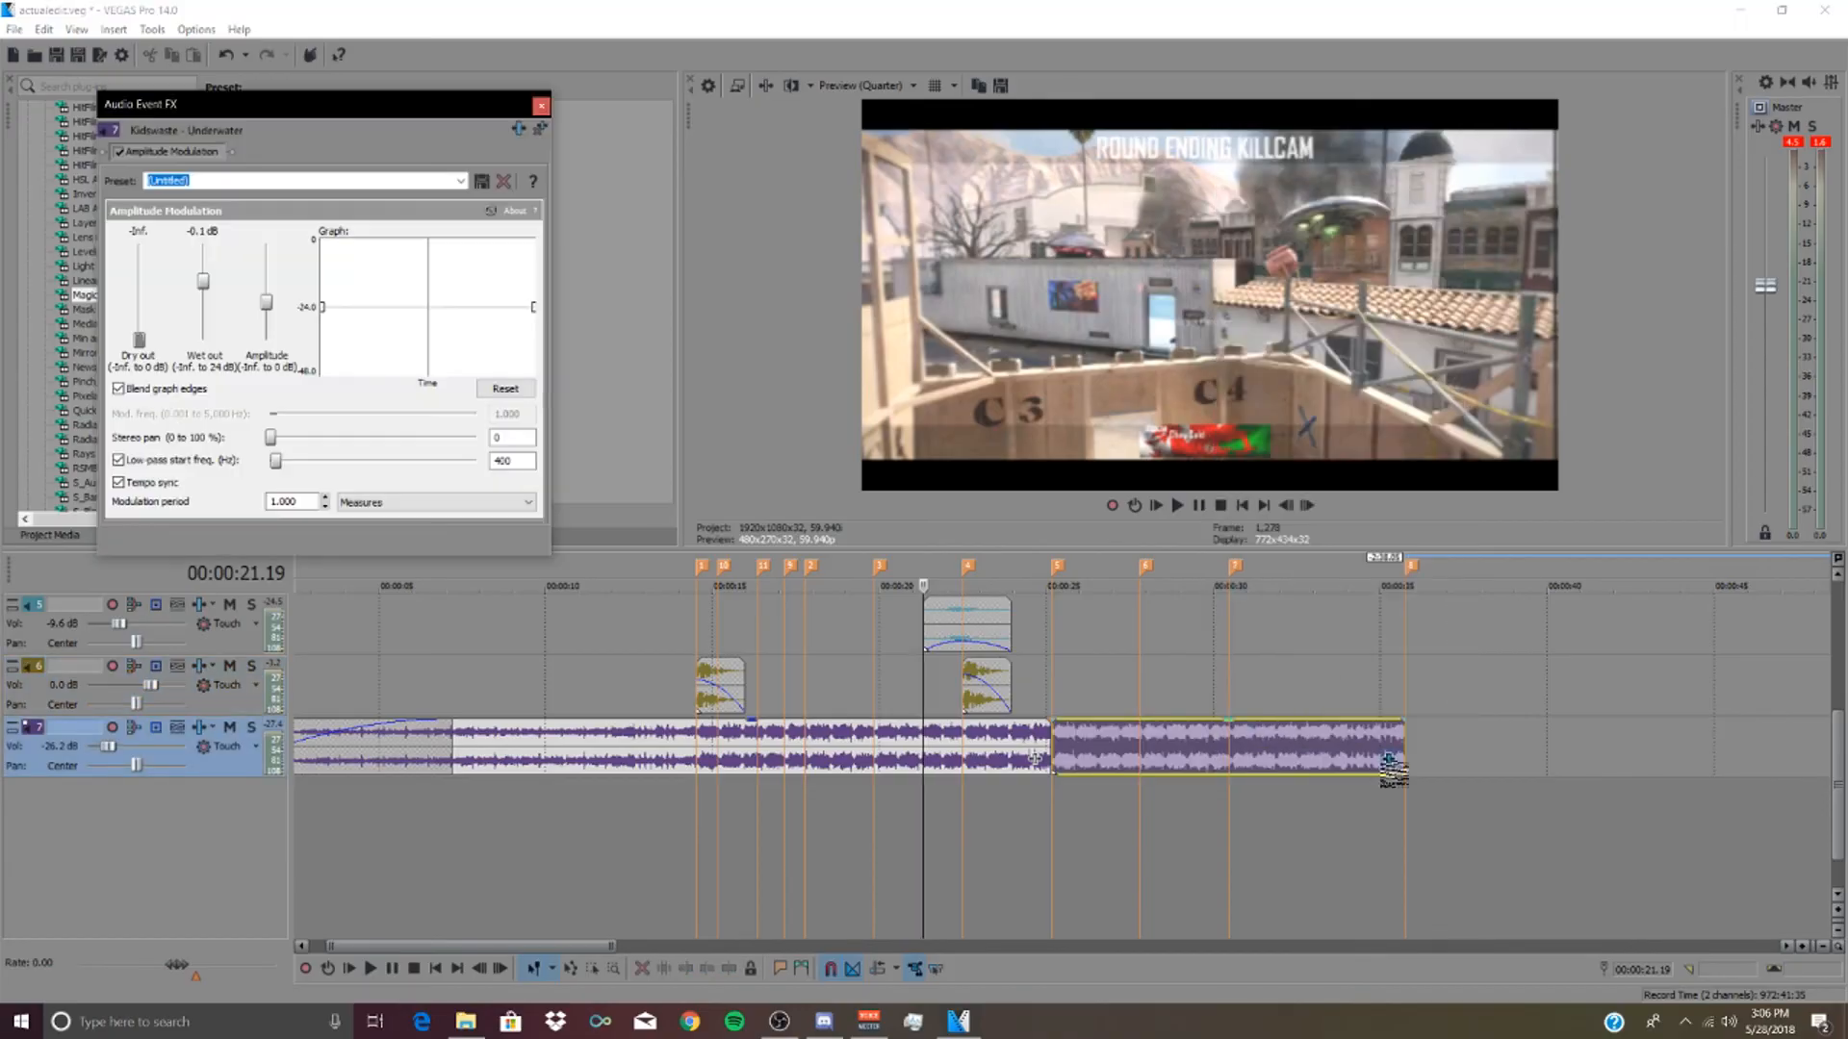
pyautogui.click(519, 129)
pyautogui.click(702, 327)
pyautogui.click(1500, 295)
pyautogui.click(1496, 239)
pyautogui.click(368, 181)
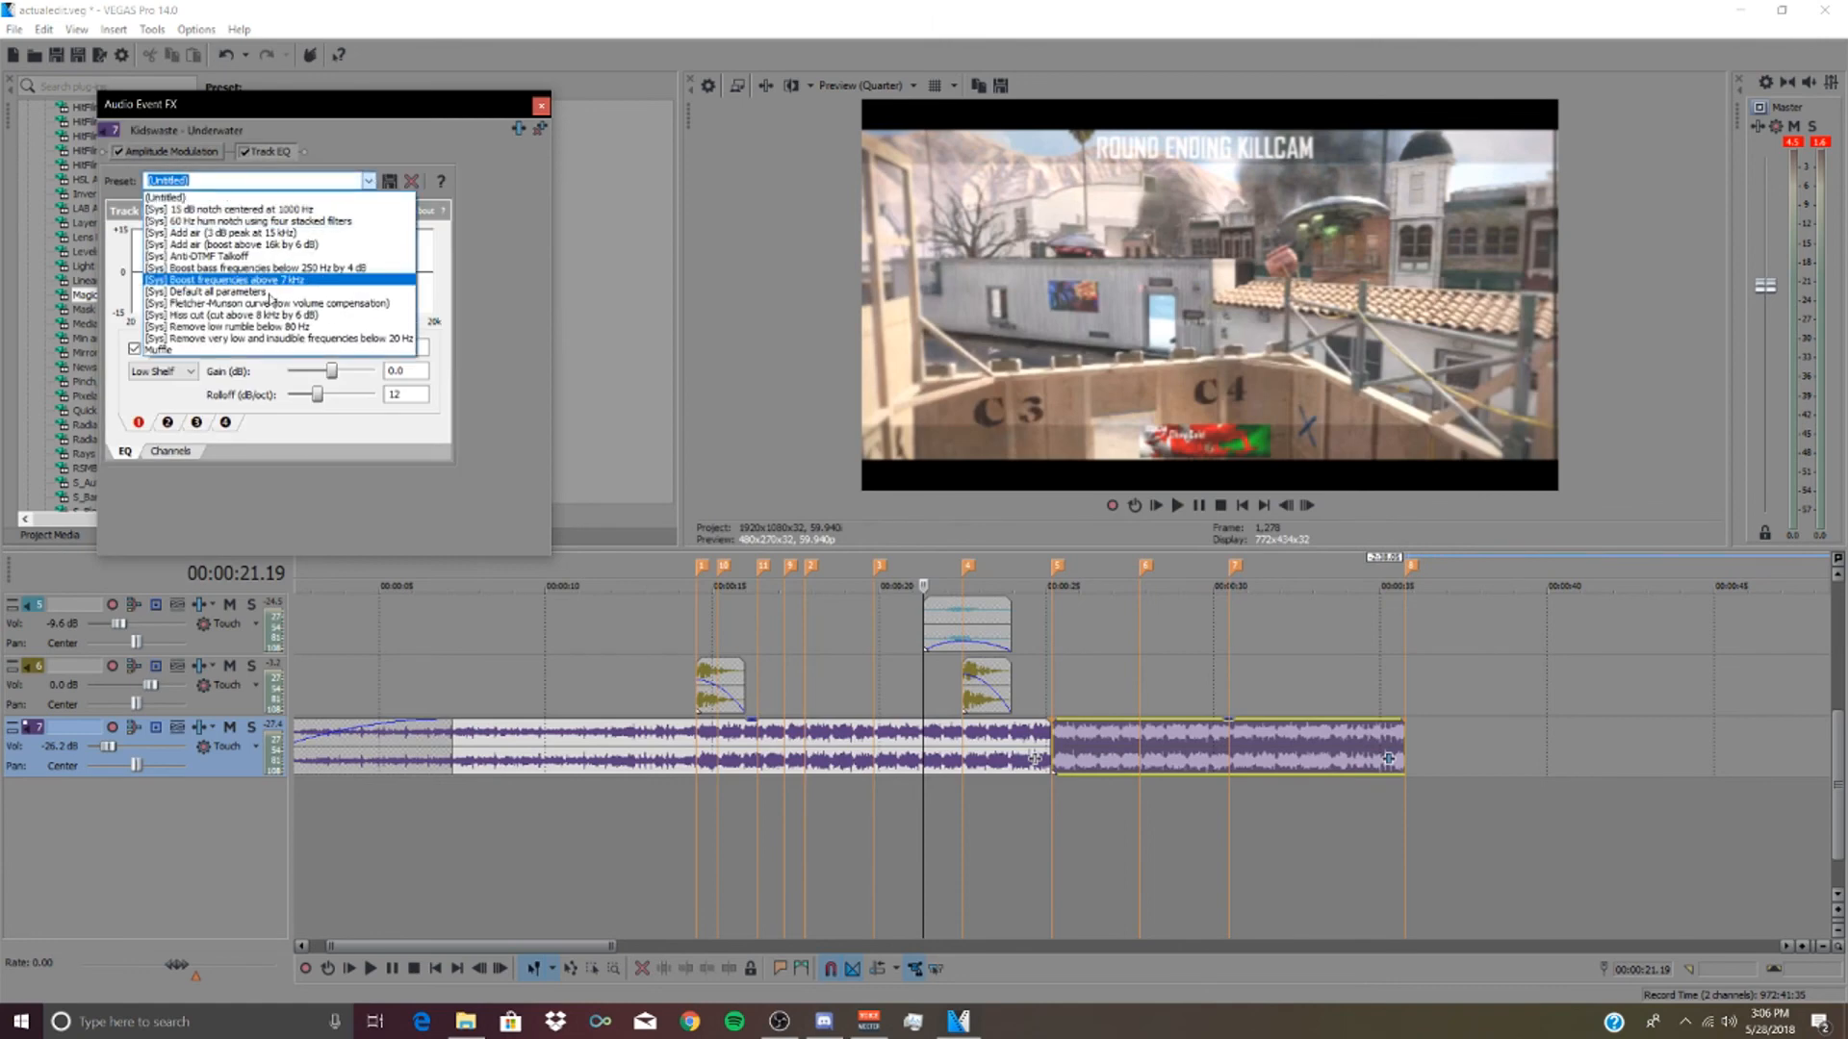
pyautogui.click(241, 354)
pyautogui.click(540, 107)
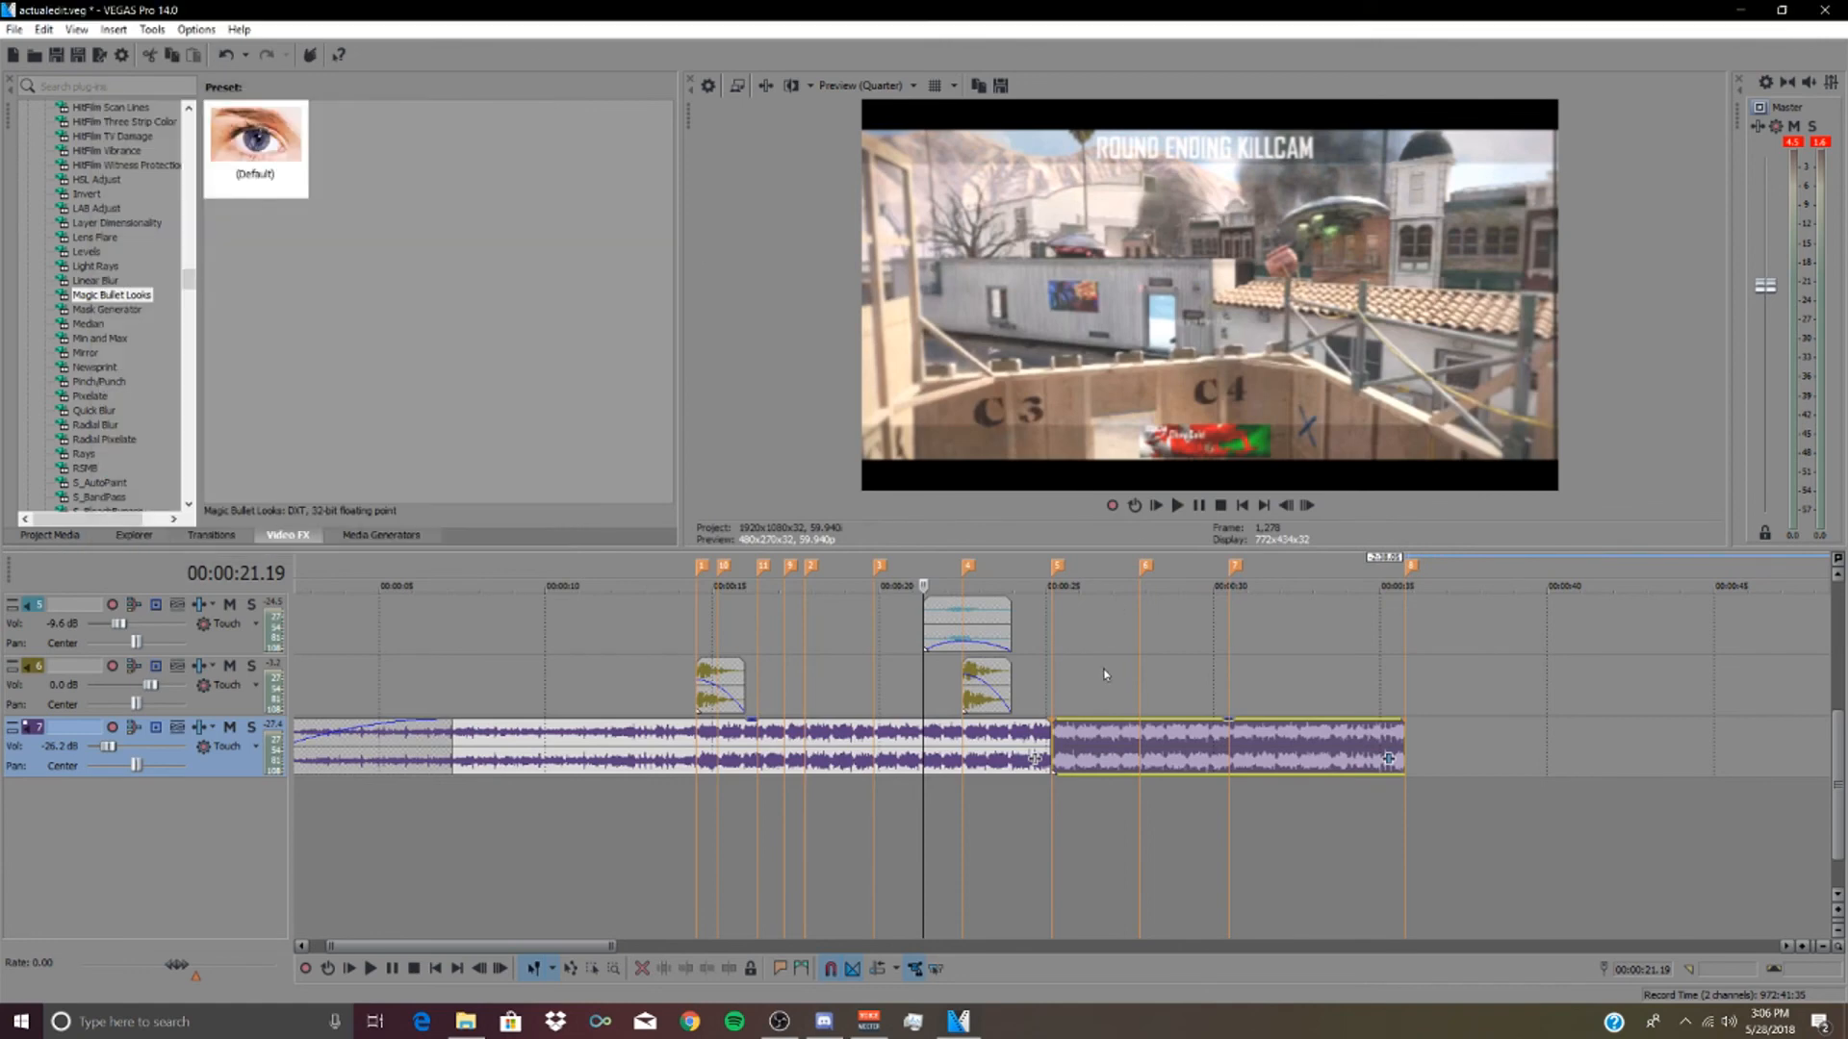
# - Play the music from 00:00:24.47 into the last segment to check the muffled sound
pyautogui.click(1044, 684)
pyautogui.press('space')
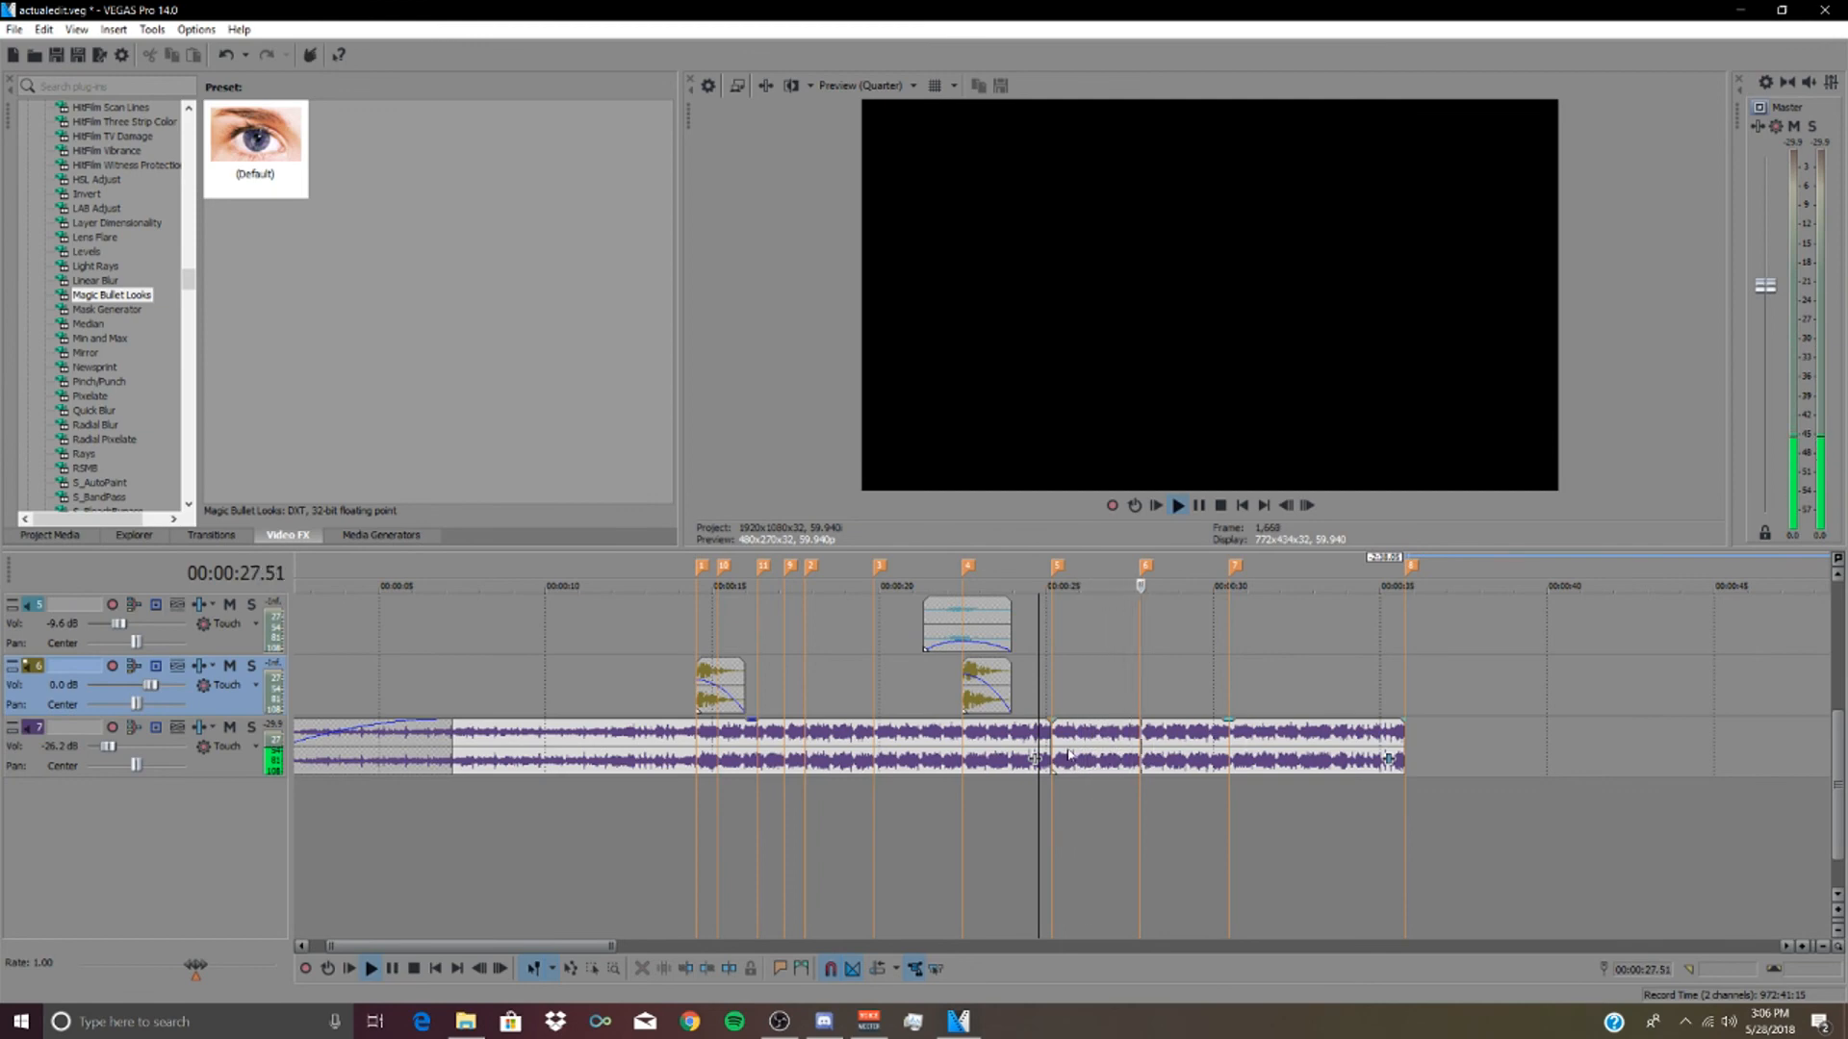
pyautogui.press('space')
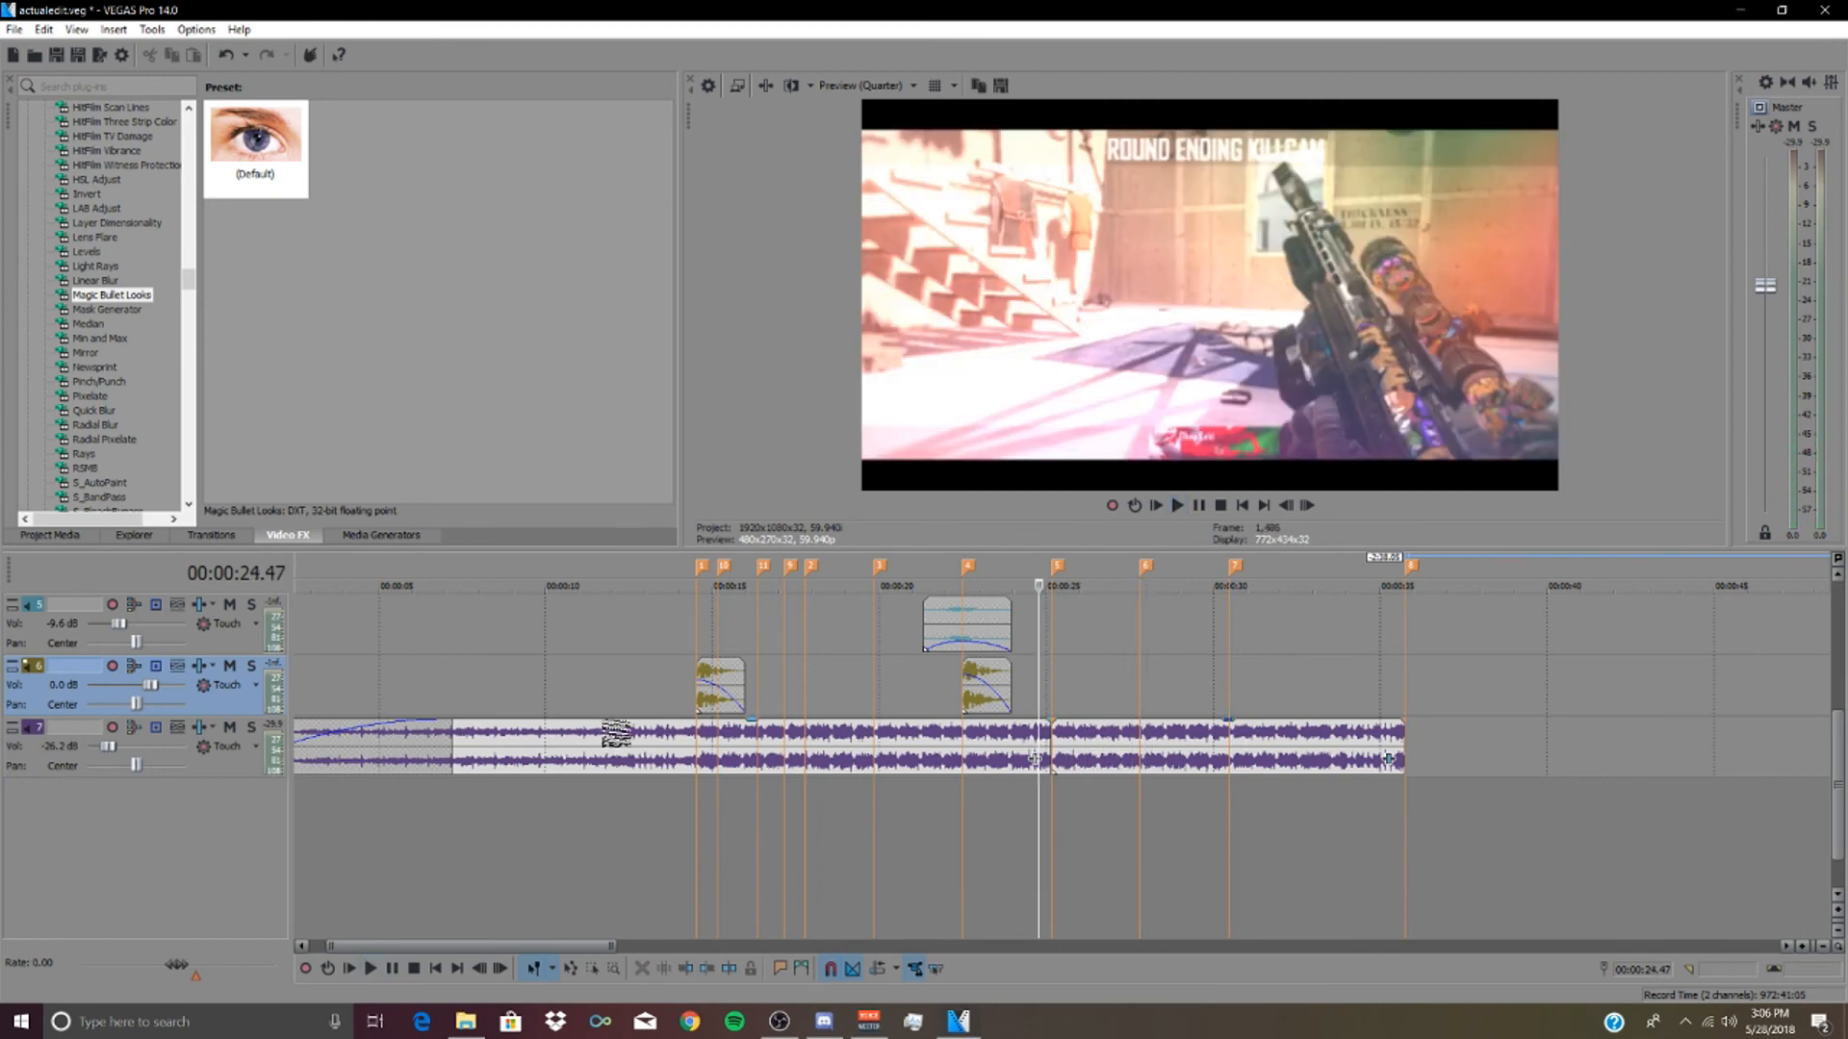
# - Lower the gain of the first music segment, and set the music track's volume to -10.3 dB while listening to the first clip
pyautogui.click(611, 741)
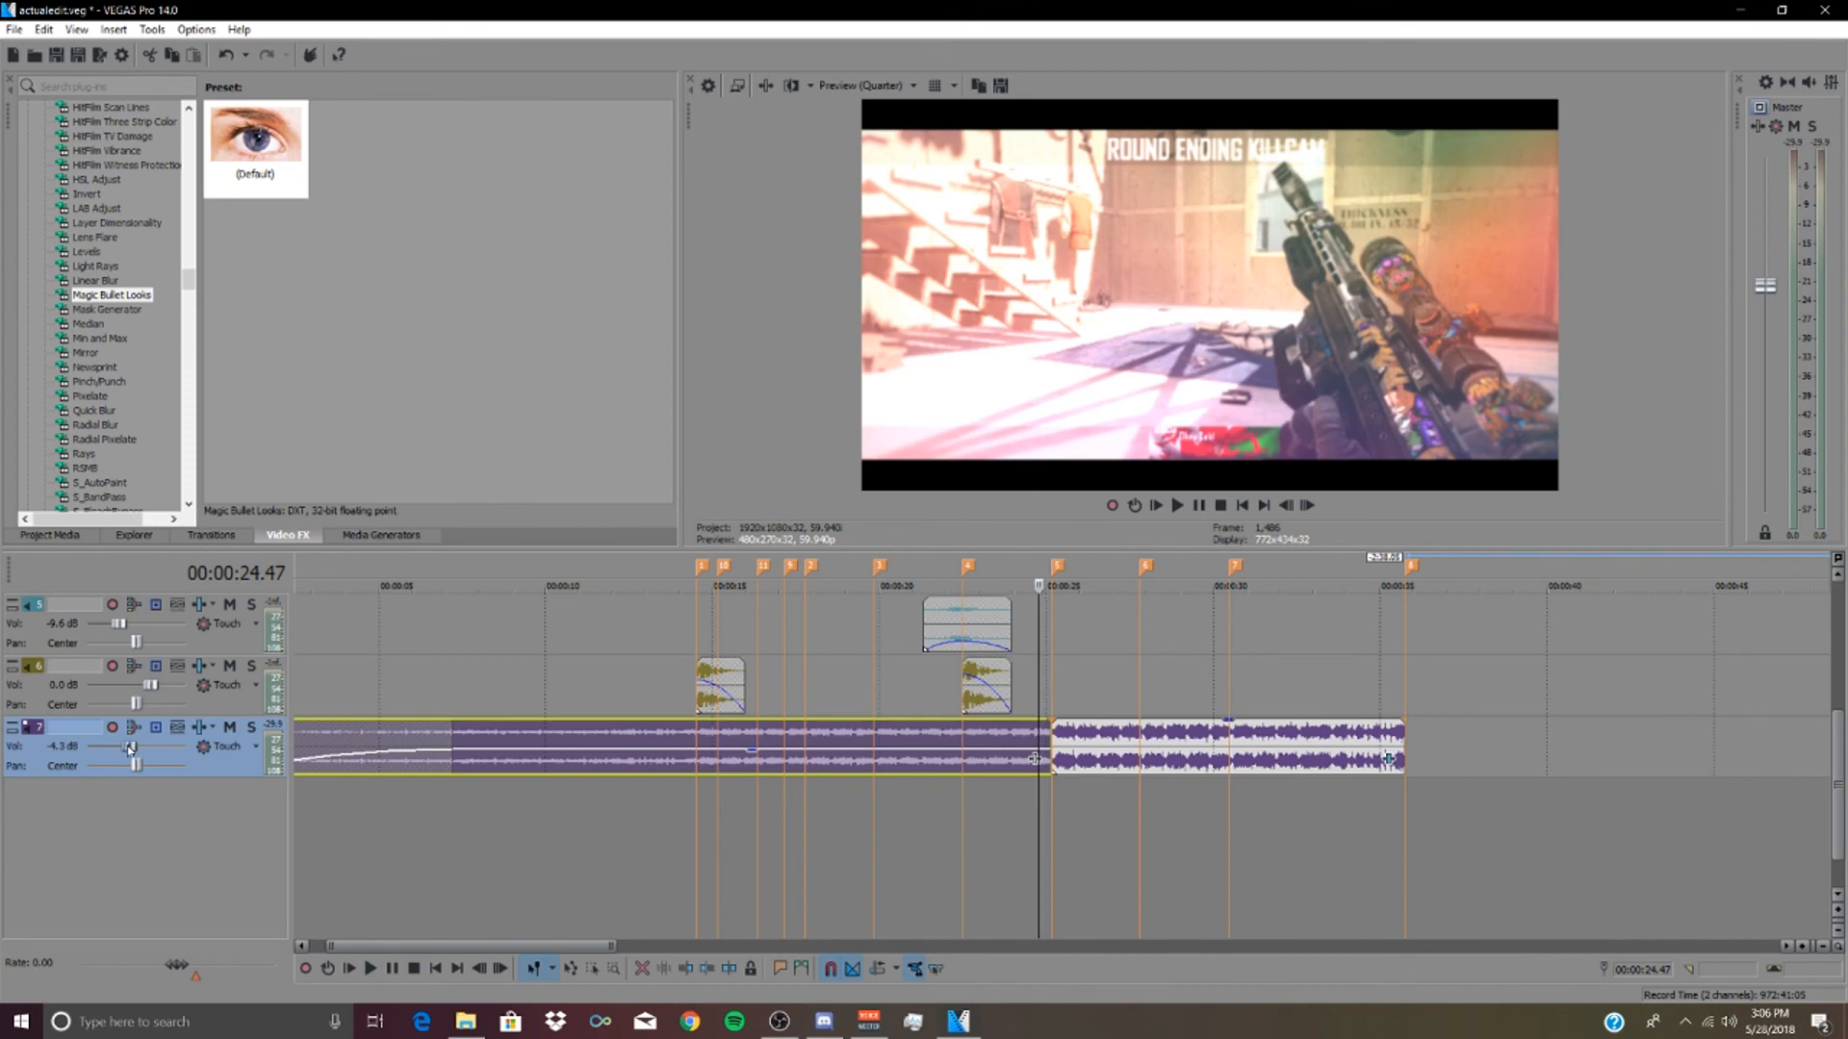
pyautogui.press('space')
pyautogui.press('space')
pyautogui.moveTo(752, 750); pyautogui.dragTo(750, 759)
pyautogui.click(586, 685)
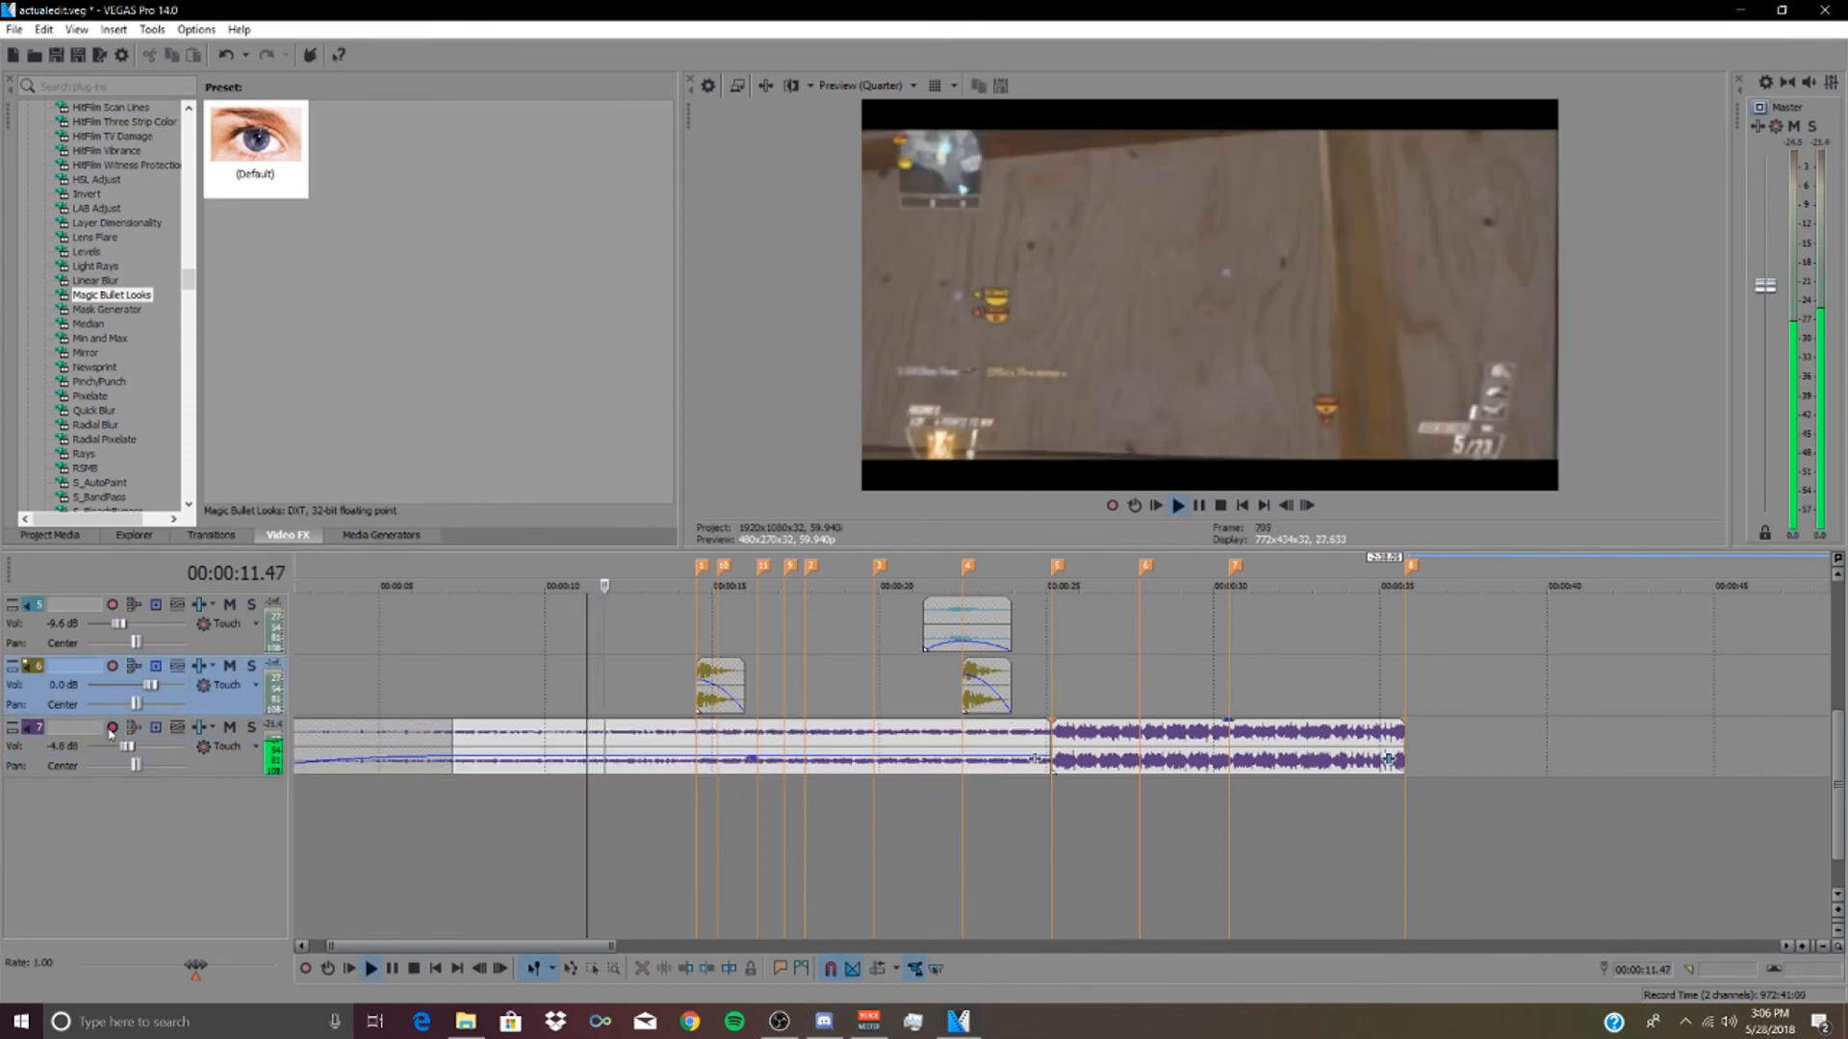
pyautogui.press('space')
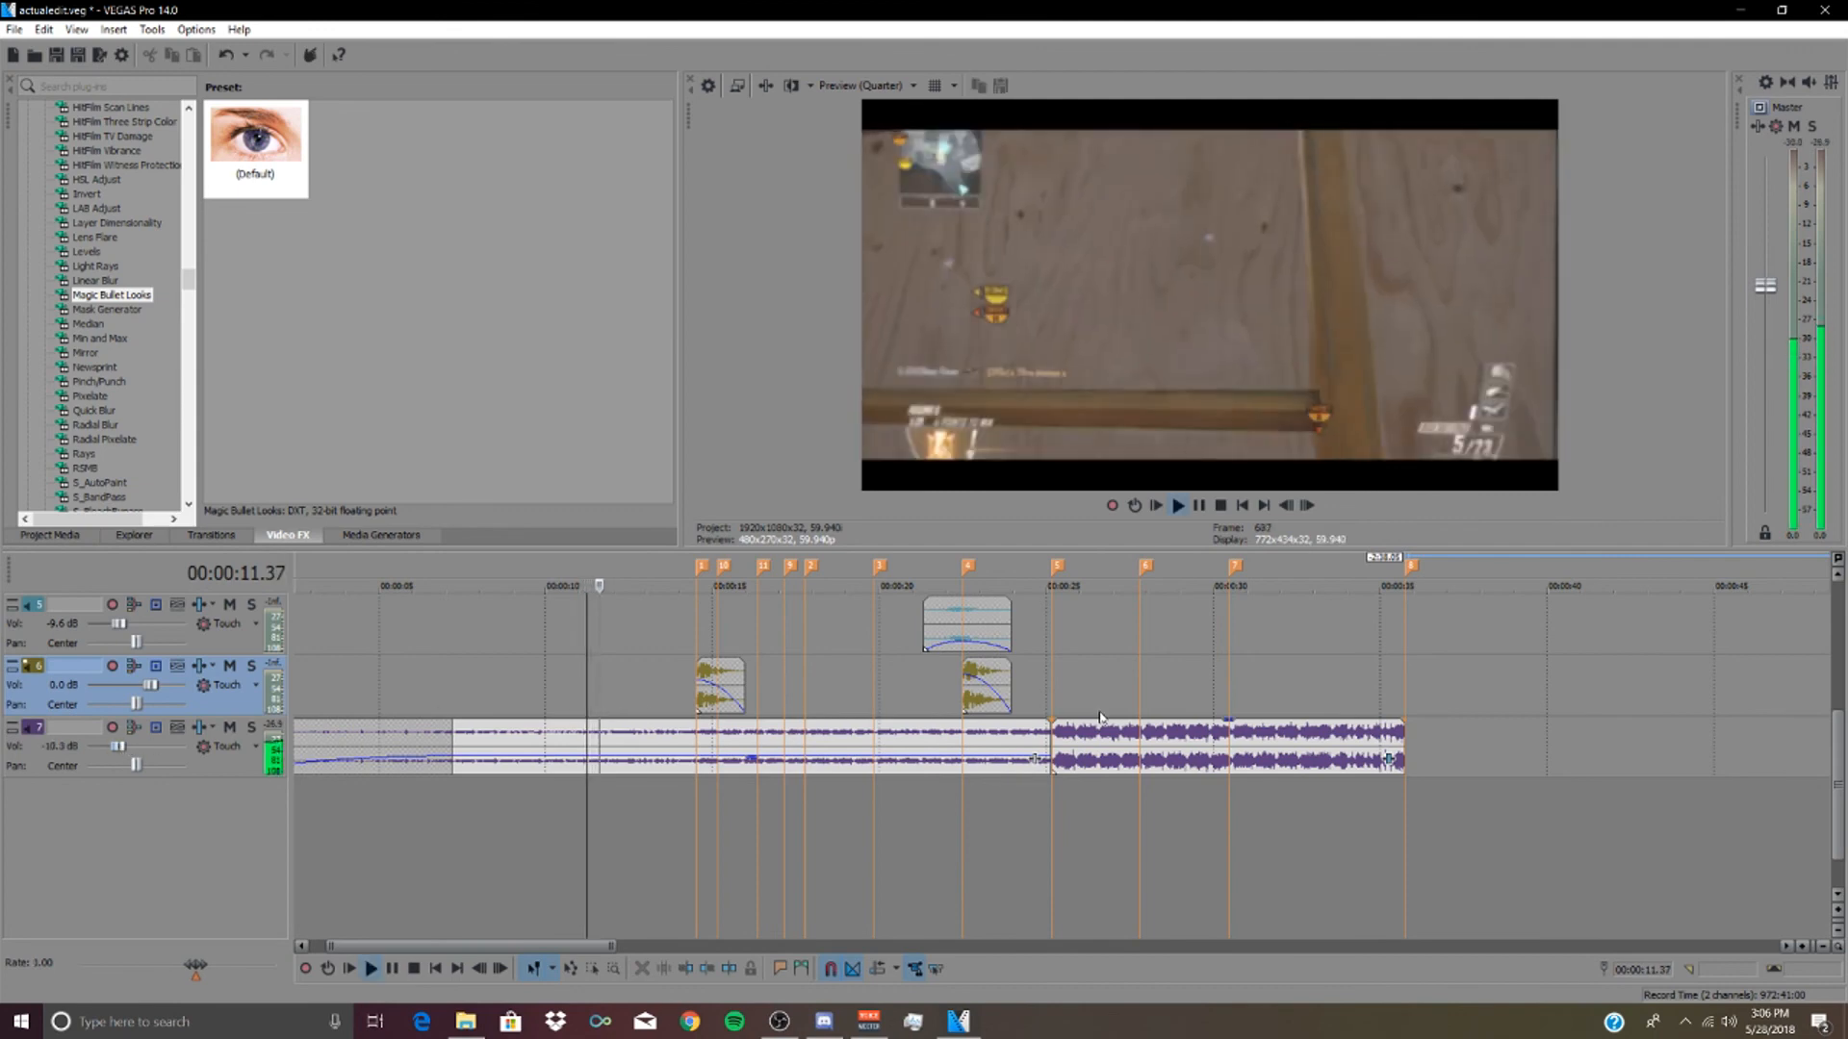
# - Play from just before marker 5 into the last music segment to check the volume balance
pyautogui.click(1031, 711)
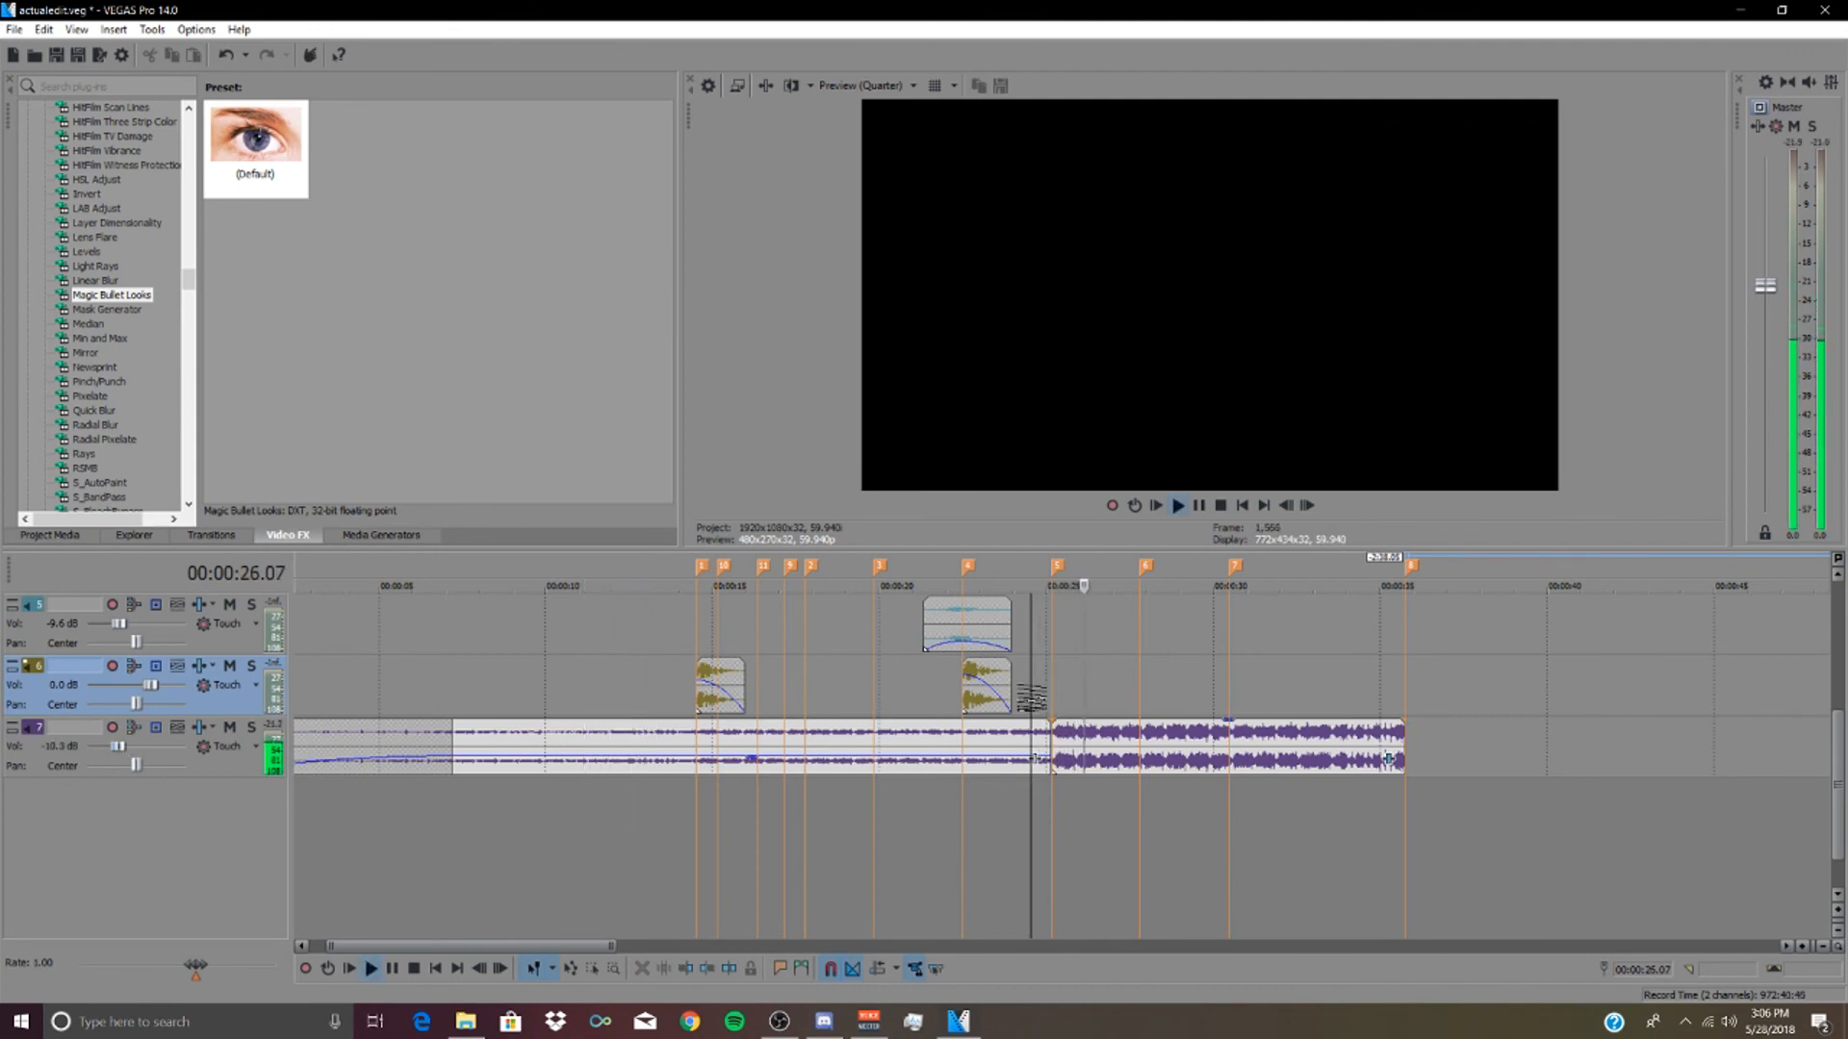
pyautogui.scroll(-3, 1136, 720)
pyautogui.press('space')
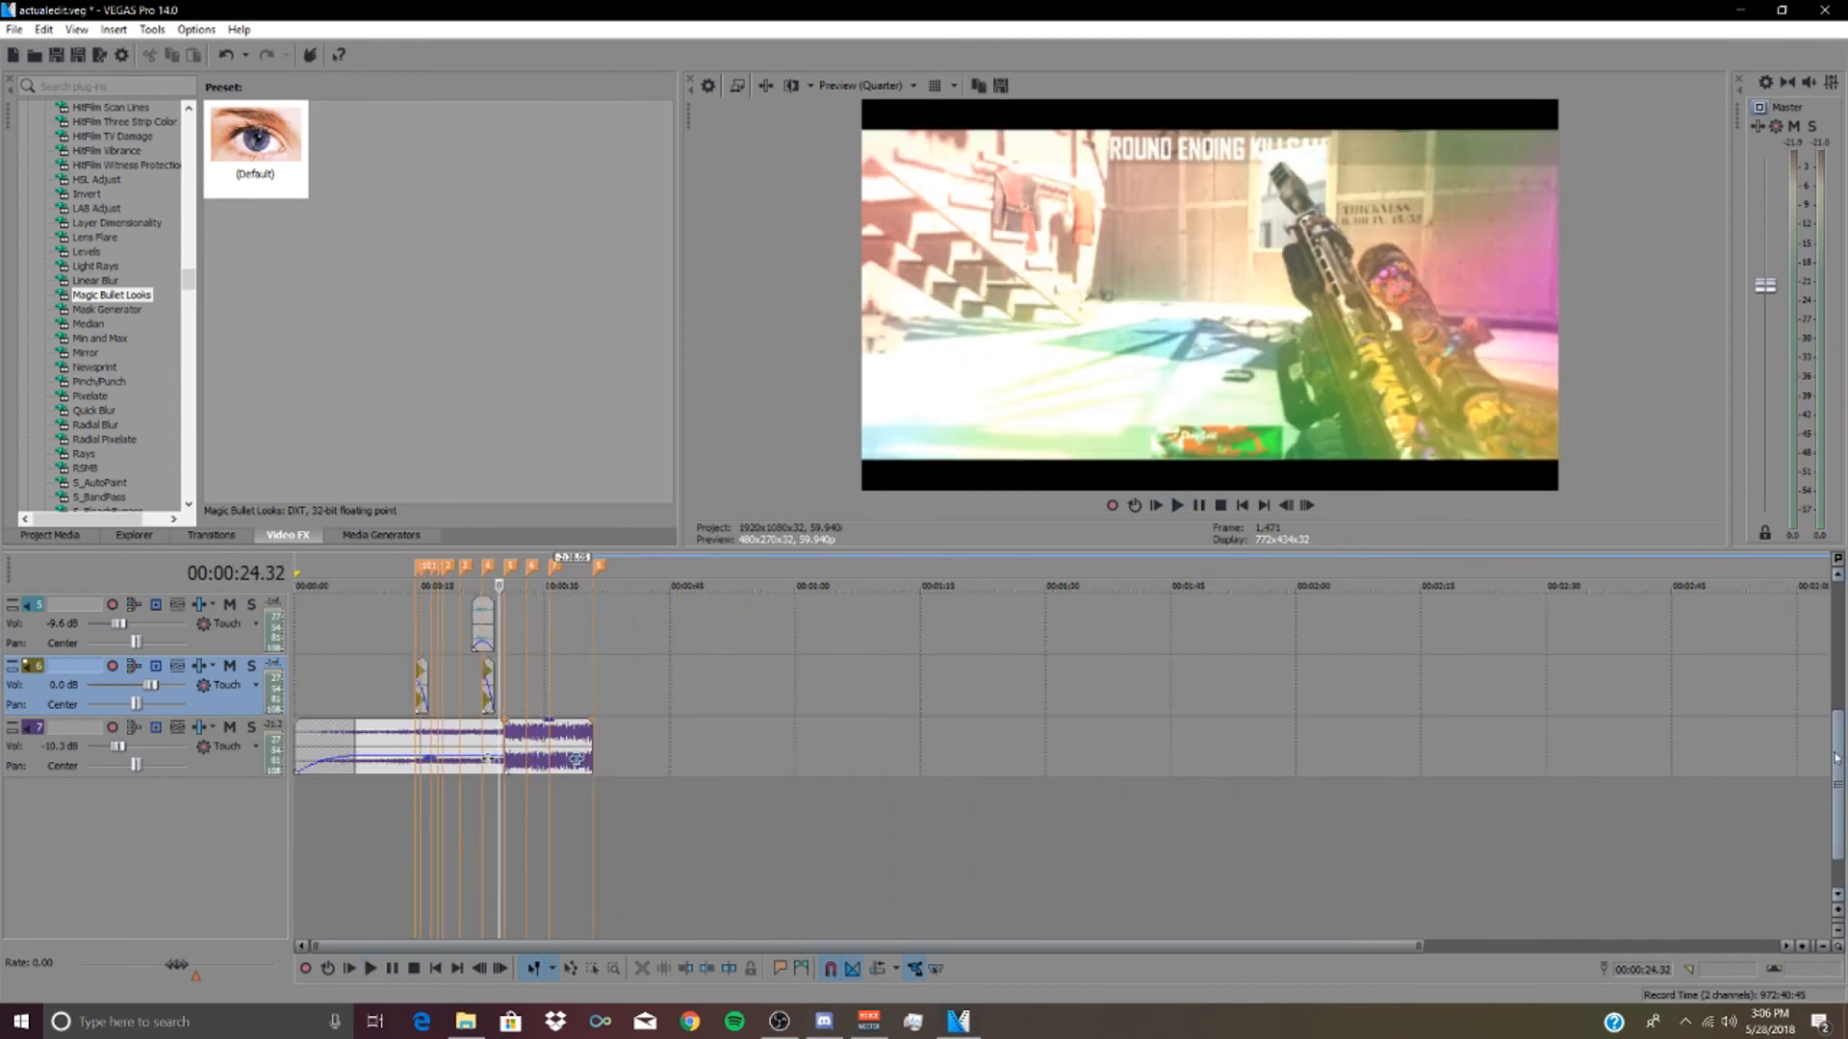
# - Save the project and bring the whole montage's video tracks into view
pyautogui.moveTo(1839, 778); pyautogui.dragTo(1827, 616)
pyautogui.click(56, 55)
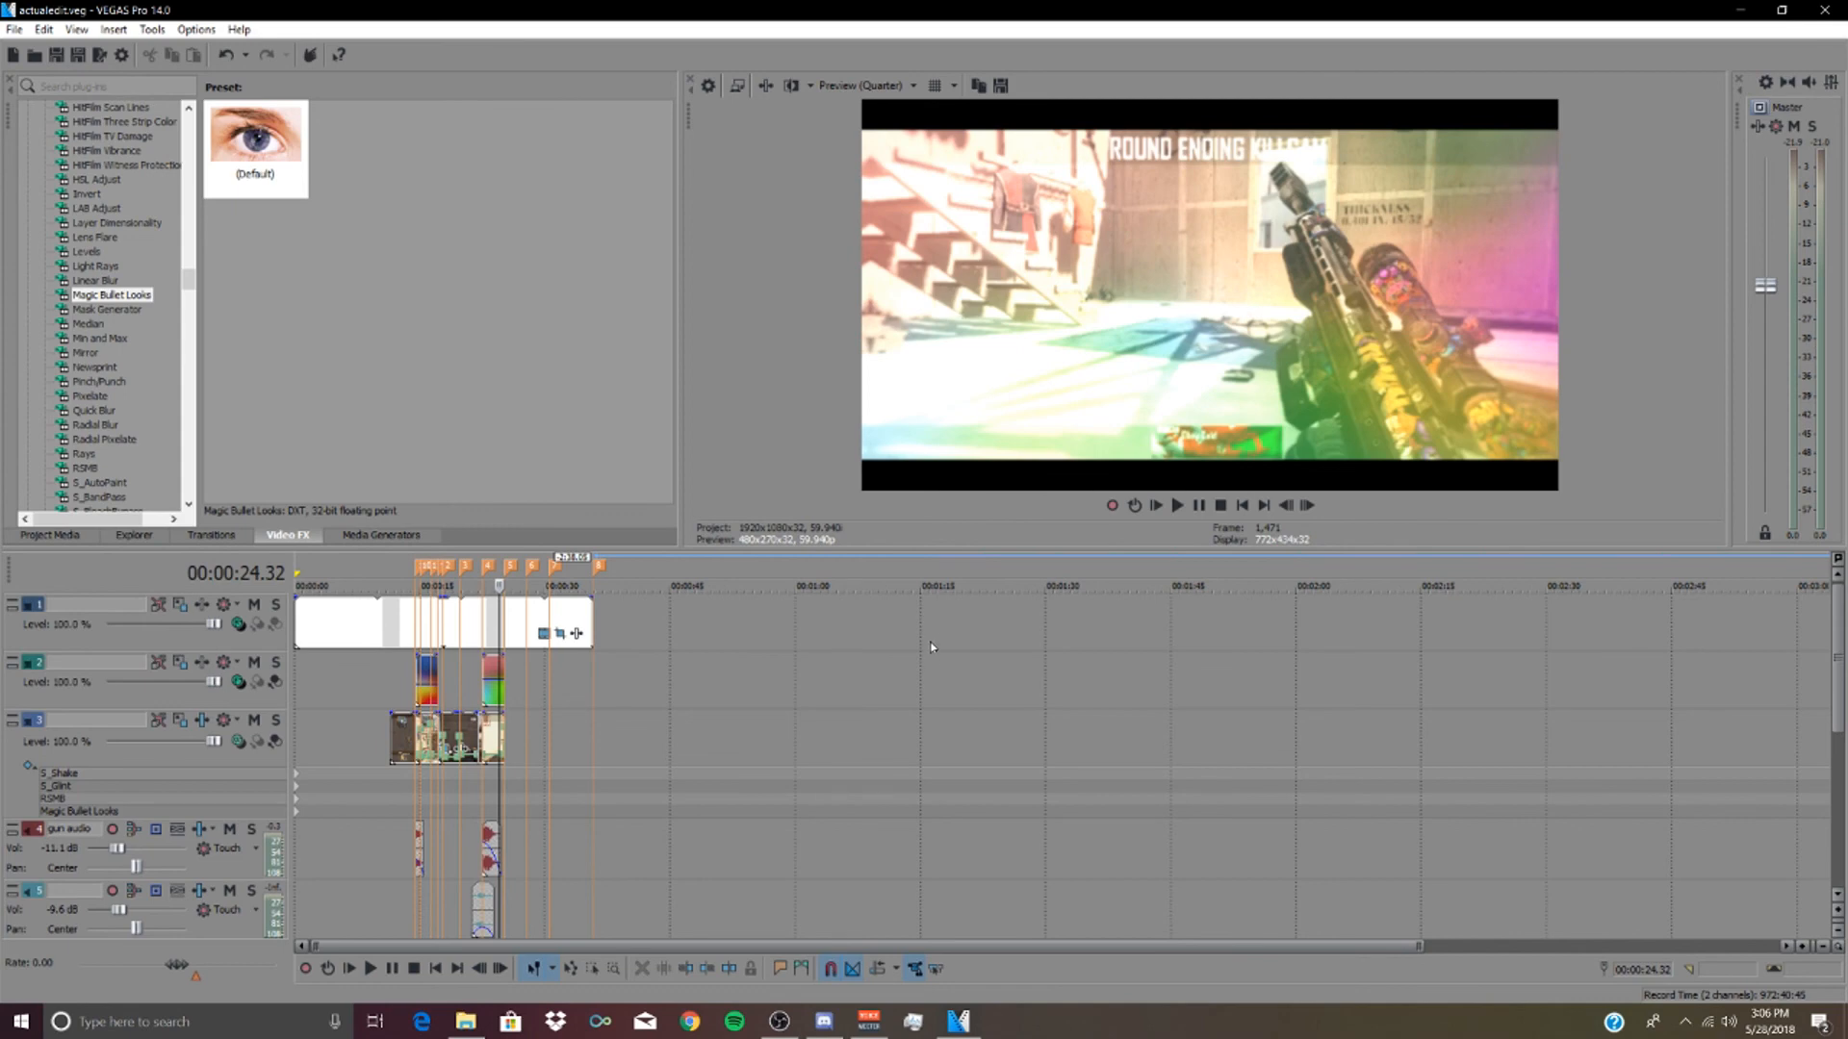
pyautogui.scroll(-1, 743, 763)
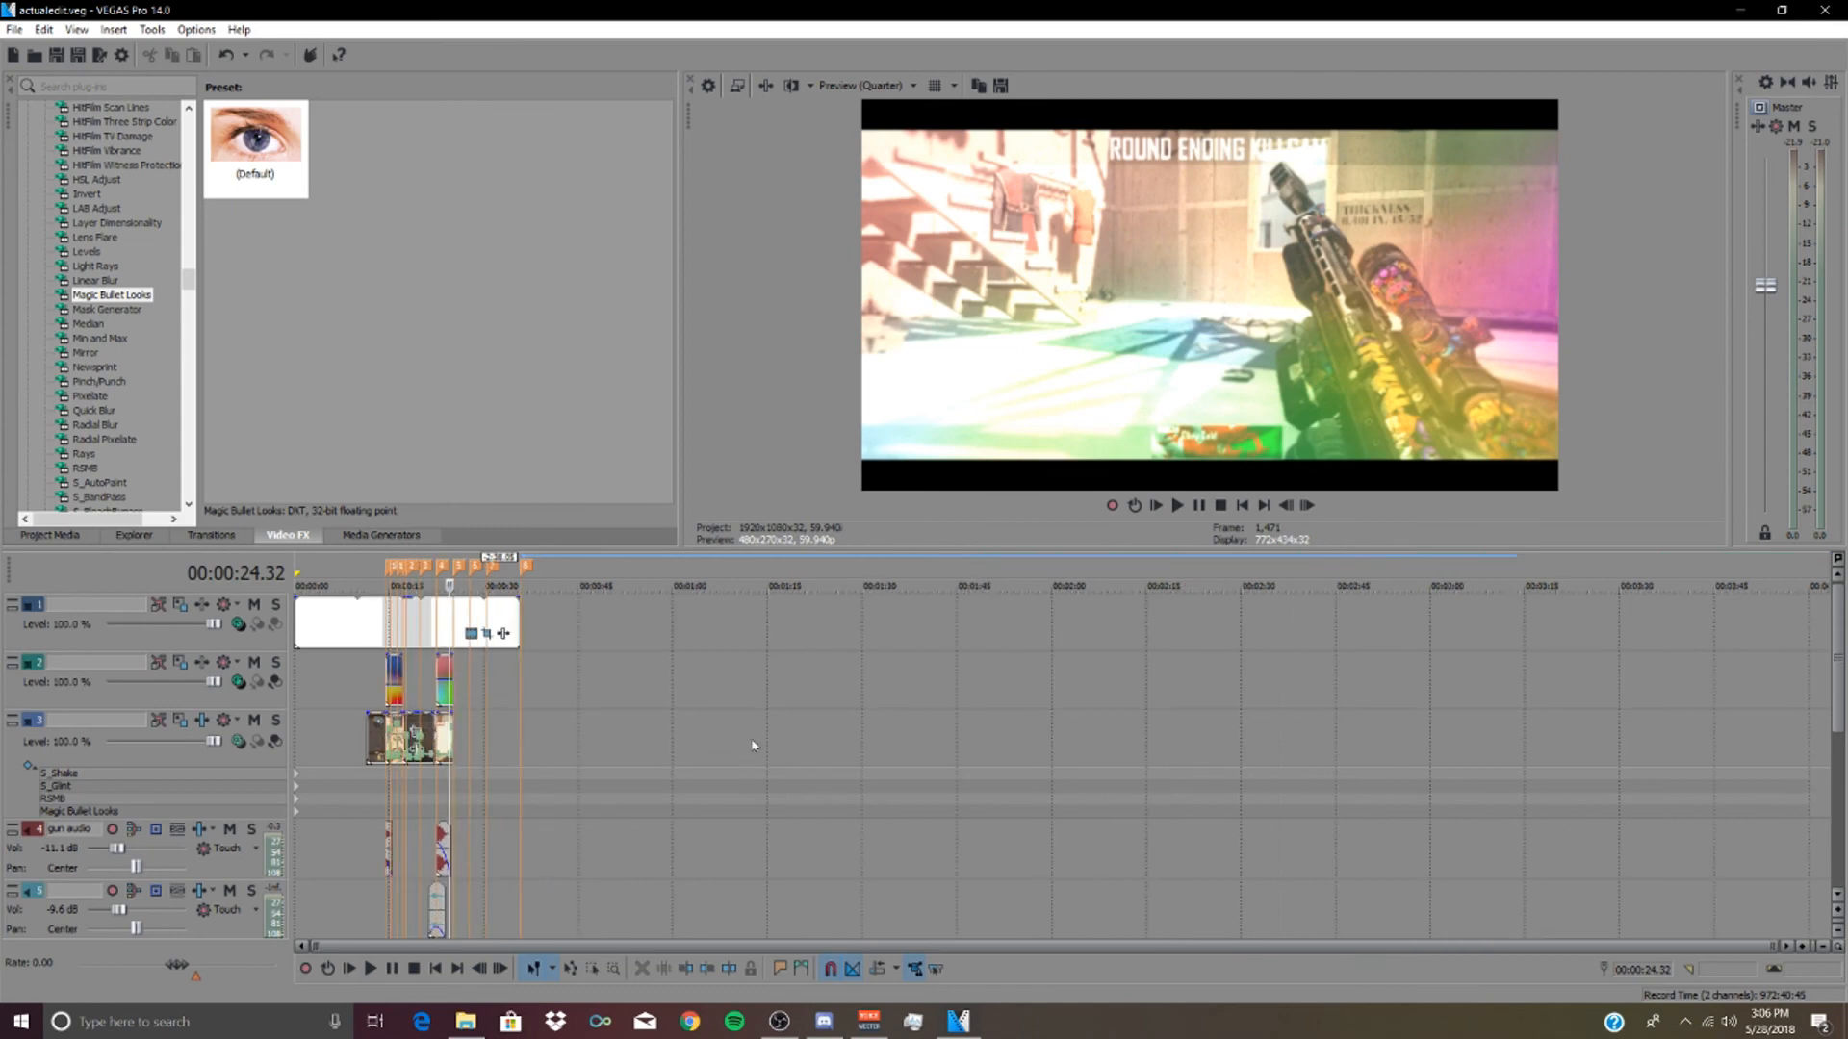
pyautogui.scroll(2, 753, 746)
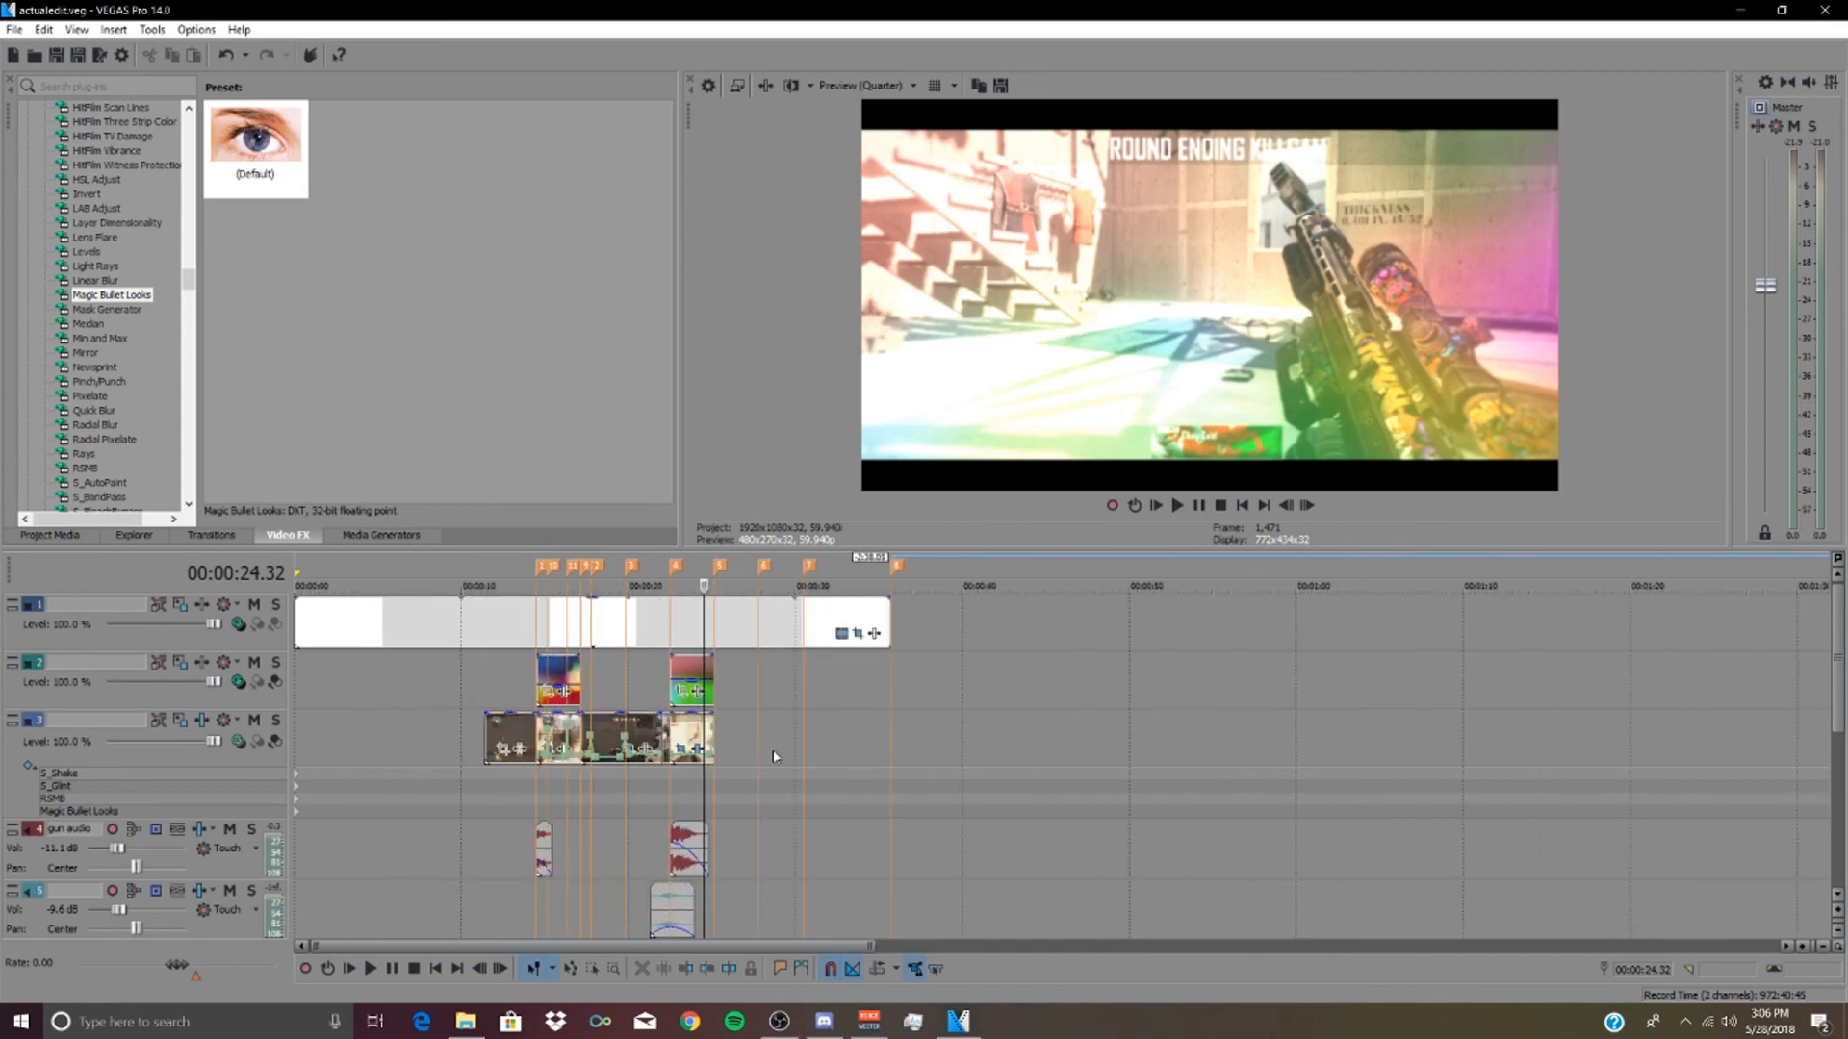